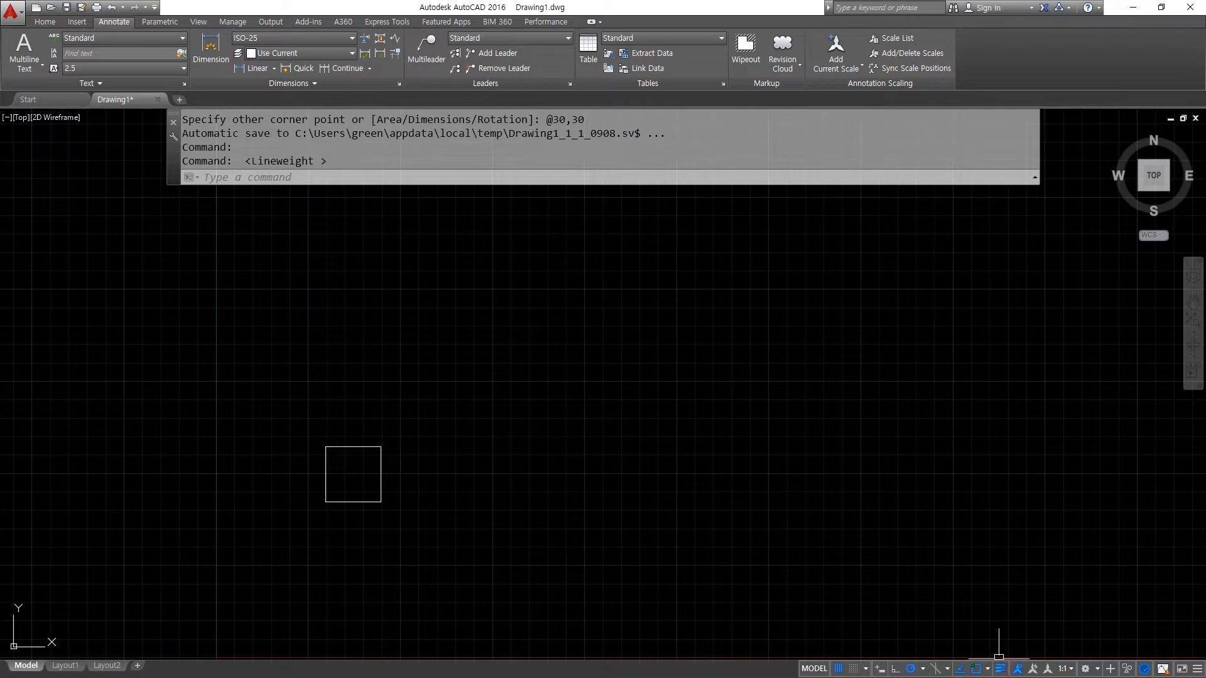
- Add a linear dimension to the square's top edge, placing the dimension line above it
{"action": "left_click", "coordinate": [260, 69]}
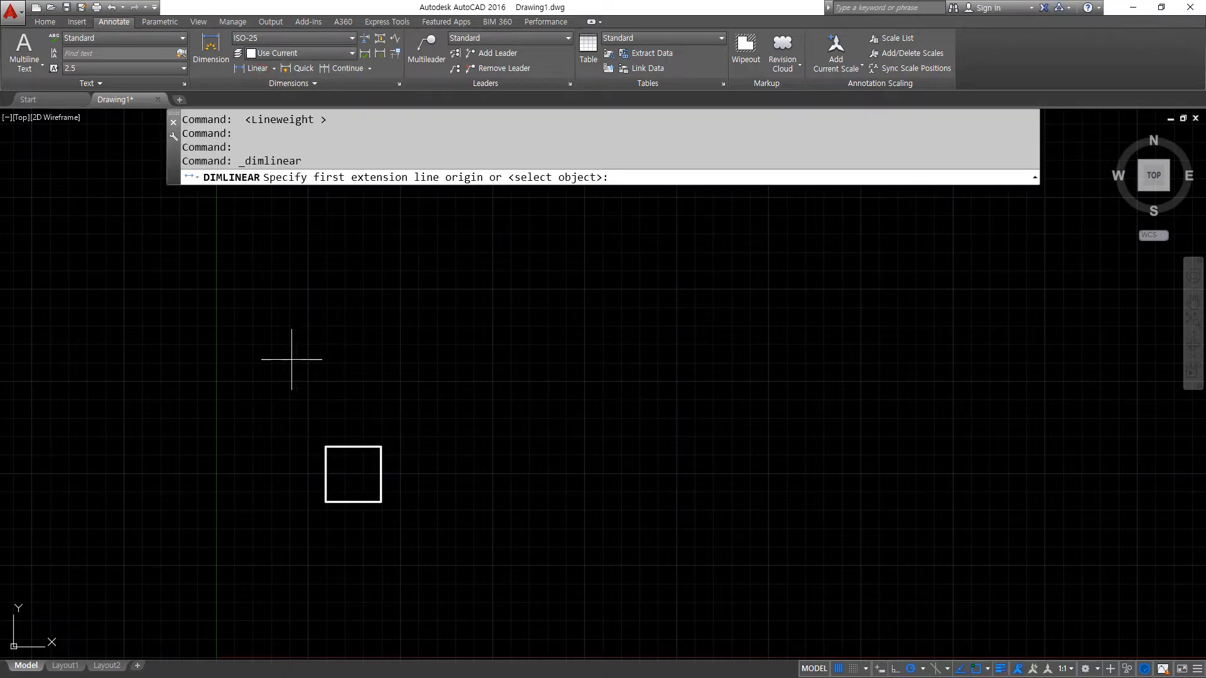
{"action": "left_click", "coordinate": [325, 447]}
{"action": "left_click", "coordinate": [381, 447]}
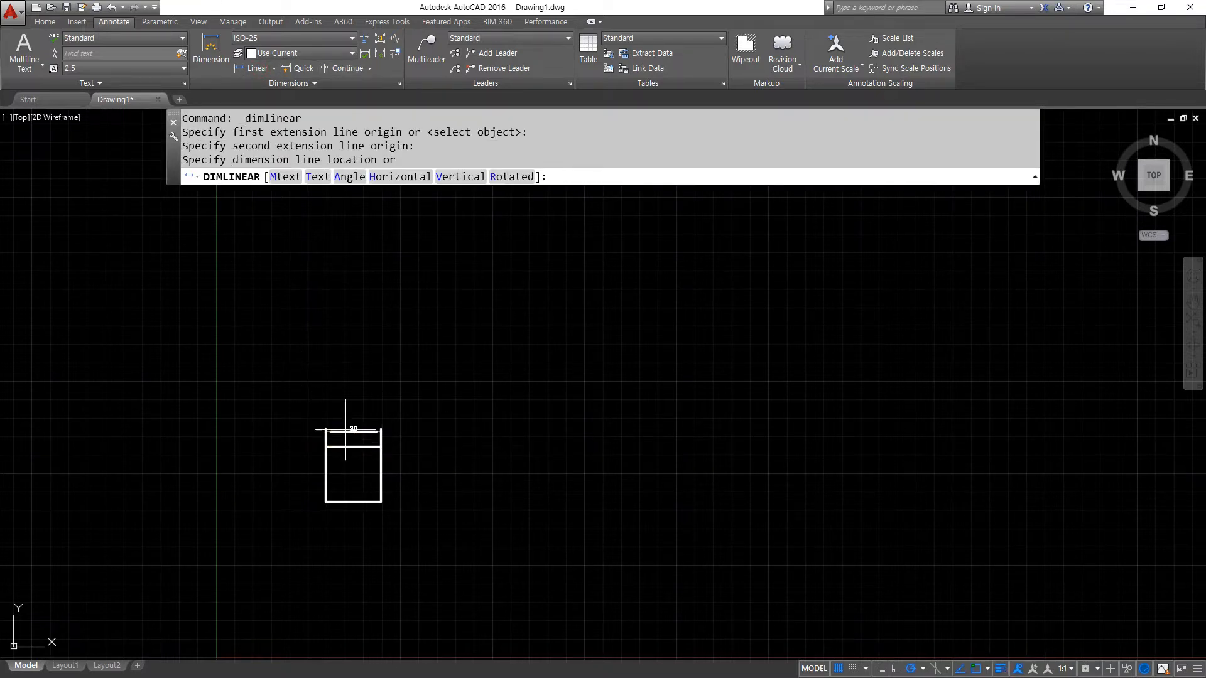
{"action": "left_click", "coordinate": [347, 428]}
- Add a vertical linear dimension to the square's left edge, placing the dimension line outside the square
{"action": "scroll", "coordinate": [347, 428], "scroll_direction": "up", "scroll_amount": 10}
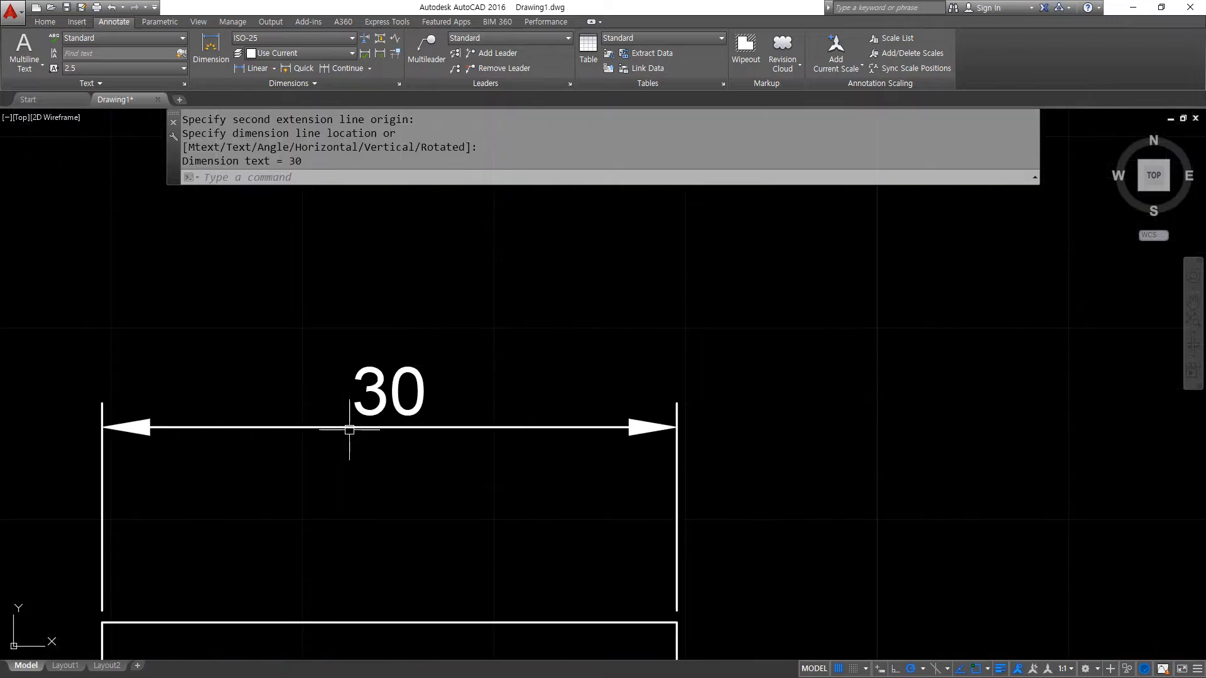
{"action": "scroll", "coordinate": [345, 439], "scroll_direction": "down", "scroll_amount": 5}
{"action": "scroll", "coordinate": [409, 371], "scroll_direction": "up", "scroll_amount": 3}
{"action": "mouse_move", "coordinate": [410, 381]}
{"action": "middle_mouse_down"}
{"action": "mouse_move", "coordinate": [415, 408]}
{"action": "mouse_move", "coordinate": [512, 322]}
{"action": "middle_mouse_up"}
{"action": "scroll", "coordinate": [439, 390], "scroll_direction": "down", "scroll_amount": 4}
{"action": "middle_click_drag", "start_coordinate": [438, 390], "coordinate": [437, 367]}
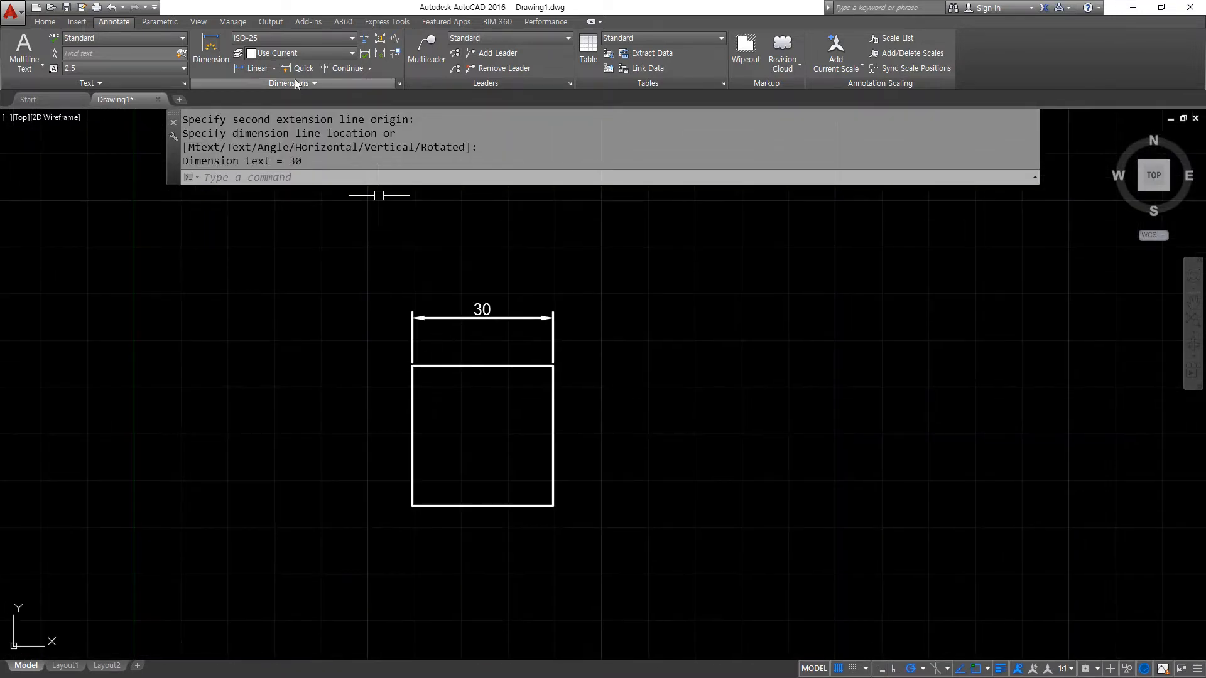
{"action": "left_click", "coordinate": [254, 68]}
{"action": "left_click", "coordinate": [412, 506]}
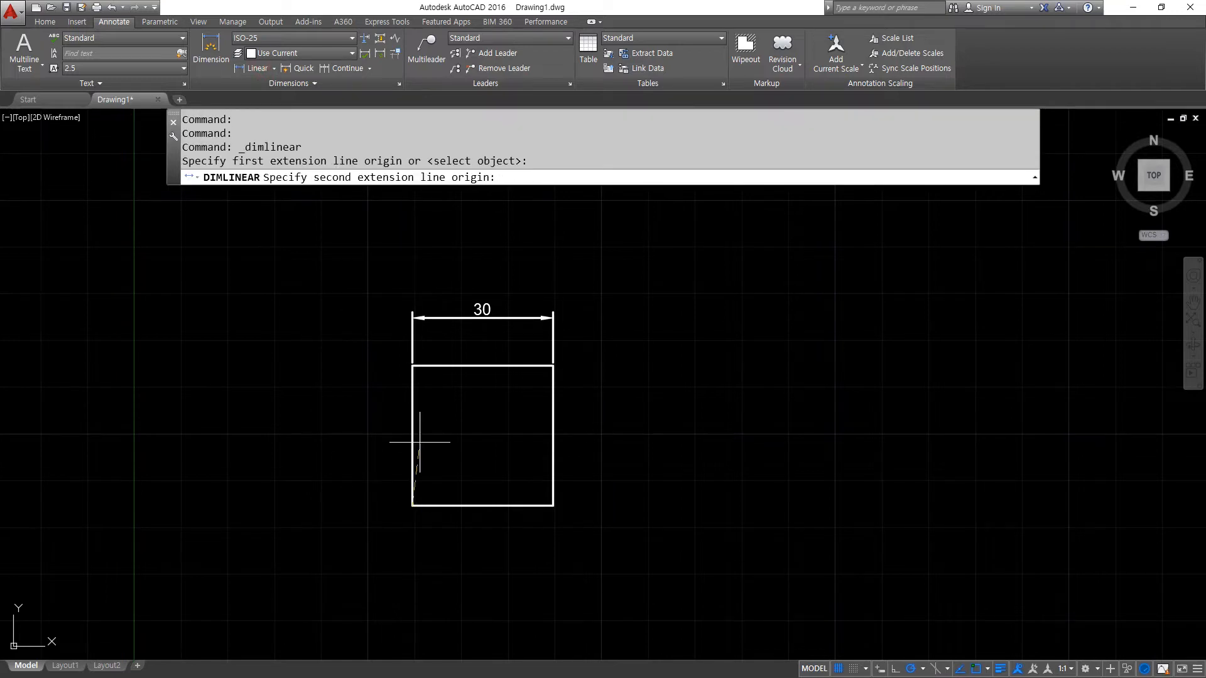
{"action": "left_click", "coordinate": [412, 365]}
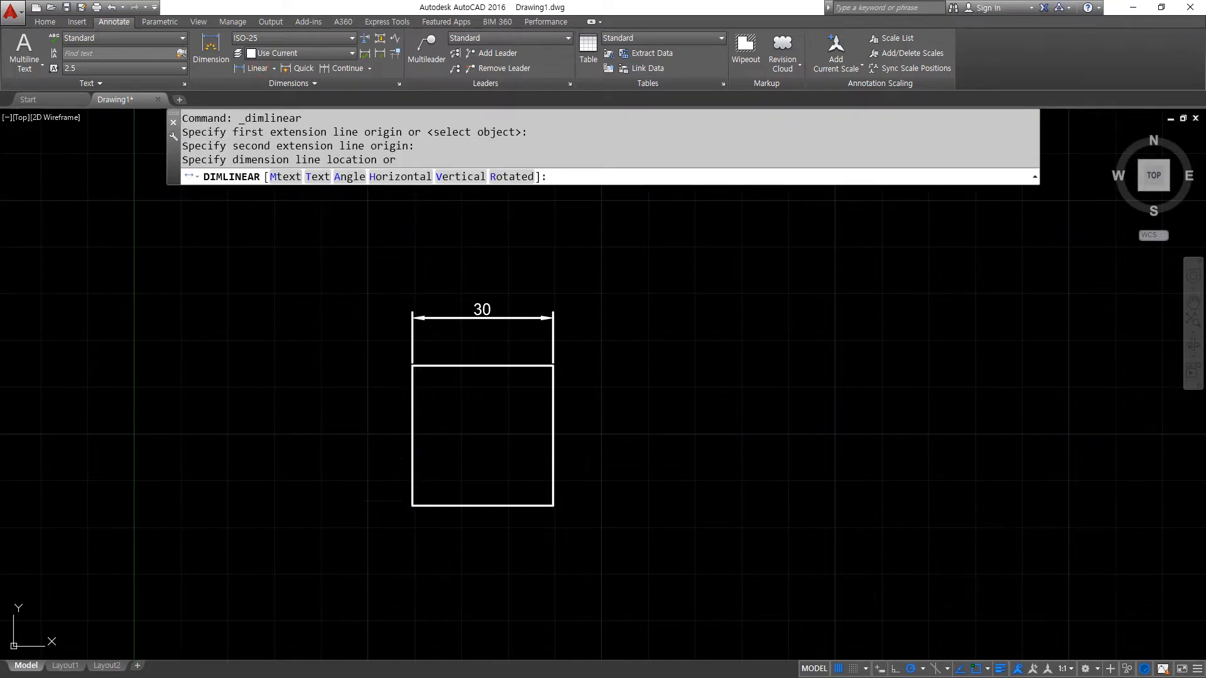
{"action": "left_click", "coordinate": [362, 407]}
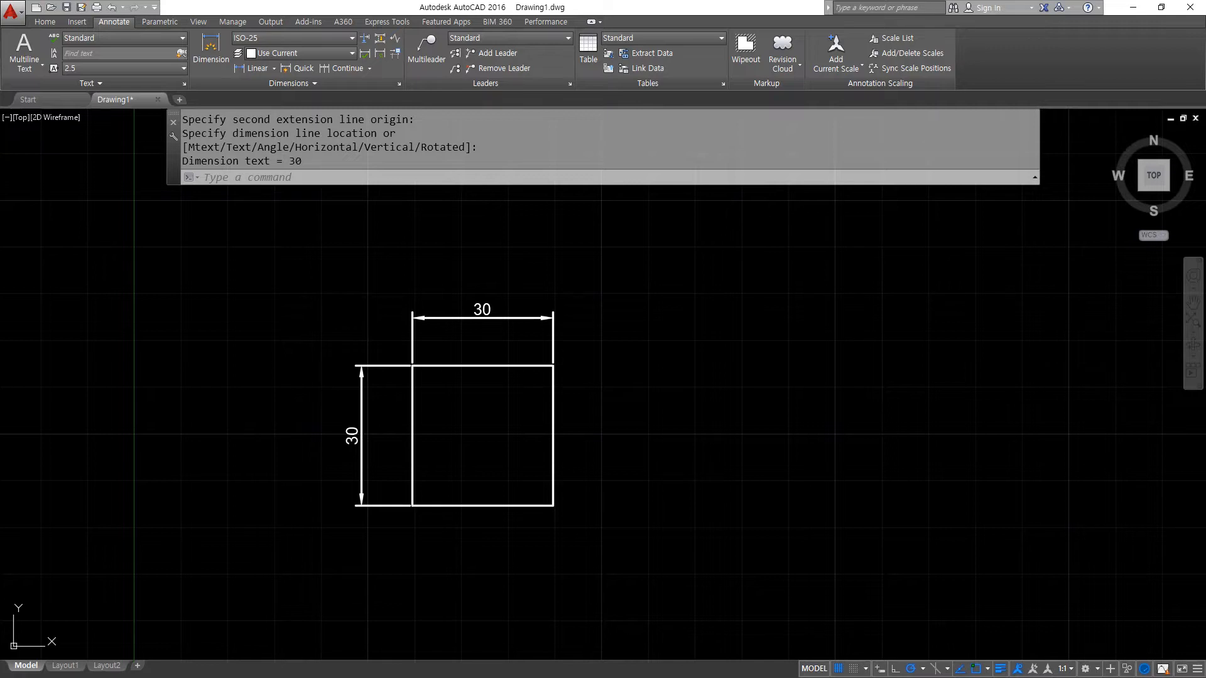
- Switch to Notepad, write the note "Dimstyle (D)", and return to AutoCAD
{"action": "key", "text": "alt+Tab"}
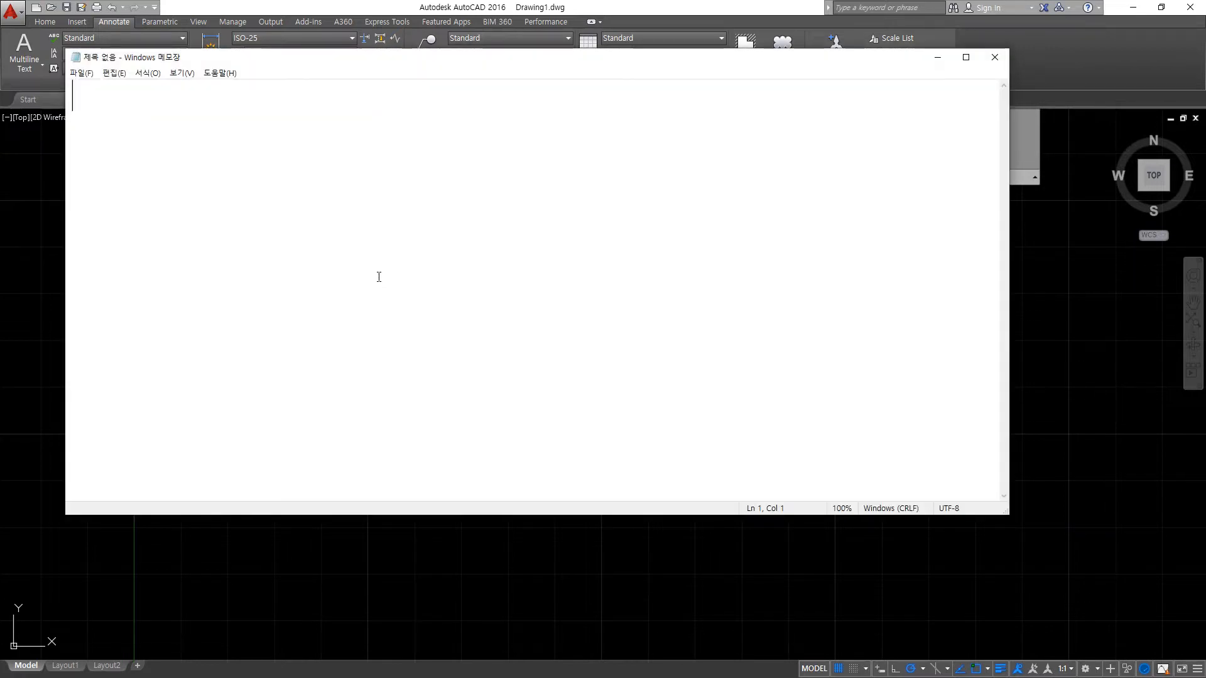
{"action": "type", "text": "Dimsty"}
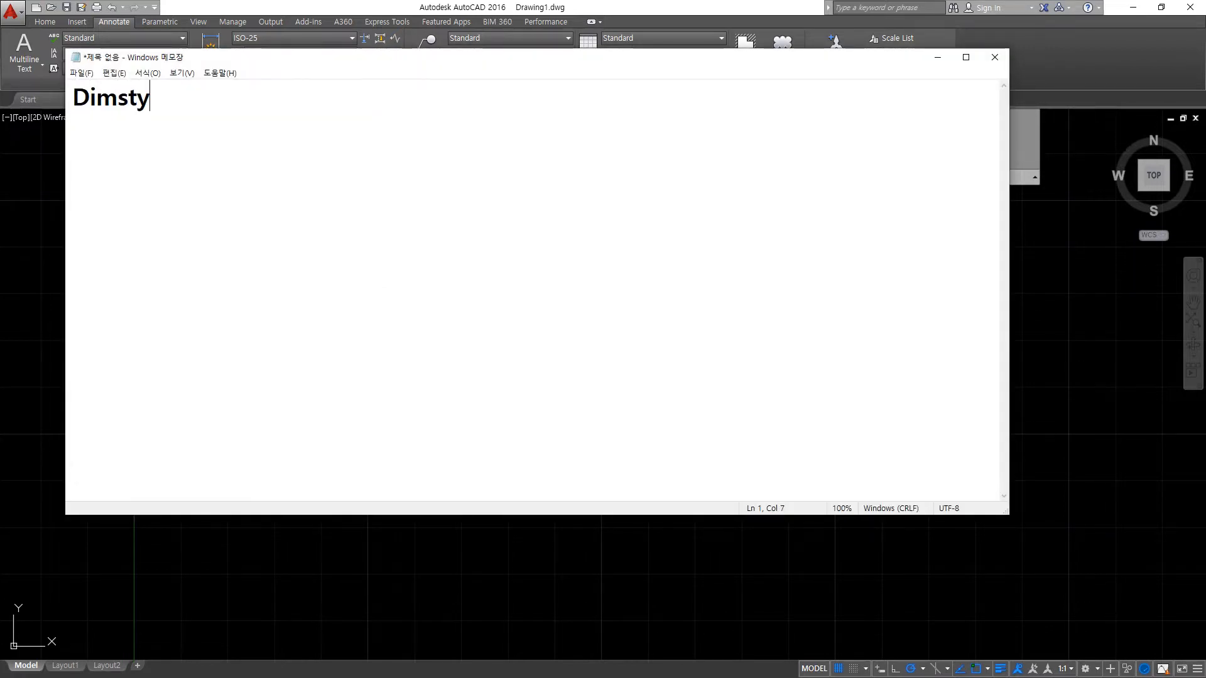
{"action": "type", "text": "le (D)"}
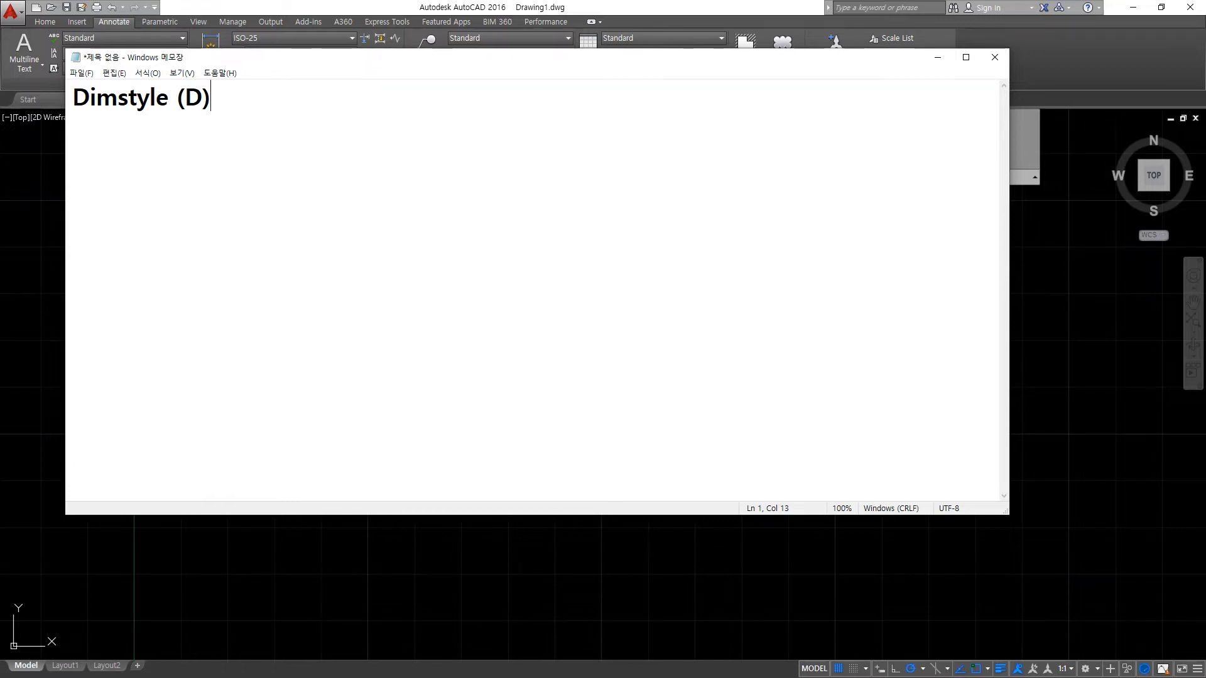
{"action": "left_click", "coordinate": [616, 594]}
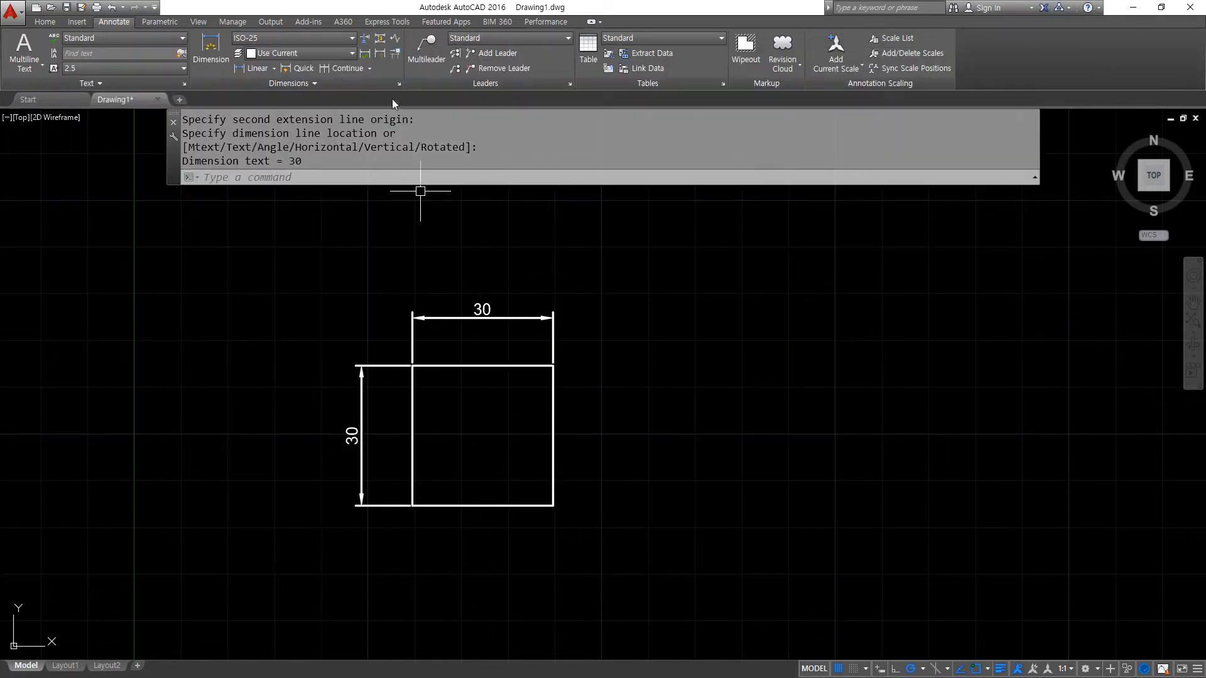
- Open the Dimension Style Manager
{"action": "mouse_move", "coordinate": [395, 93]}
{"action": "left_mouse_down"}
{"action": "mouse_move", "coordinate": [393, 73]}
{"action": "mouse_move", "coordinate": [408, 90]}
{"action": "mouse_move", "coordinate": [380, 80]}
{"action": "mouse_move", "coordinate": [412, 87]}
{"action": "mouse_move", "coordinate": [398, 97]}
{"action": "left_mouse_up"}
{"action": "key", "text": "Escape"}
{"action": "left_click", "coordinate": [399, 84]}
{"action": "mouse_move", "coordinate": [563, 226]}
{"action": "left_mouse_down"}
{"action": "mouse_move", "coordinate": [598, 253]}
{"action": "mouse_move", "coordinate": [690, 279]}
{"action": "left_mouse_up"}
{"action": "mouse_move", "coordinate": [845, 354]}
{"action": "left_mouse_down"}
{"action": "mouse_move", "coordinate": [857, 339]}
{"action": "mouse_move", "coordinate": [841, 352]}
{"action": "mouse_move", "coordinate": [619, 354]}
{"action": "mouse_move", "coordinate": [629, 362]}
{"action": "left_mouse_up"}
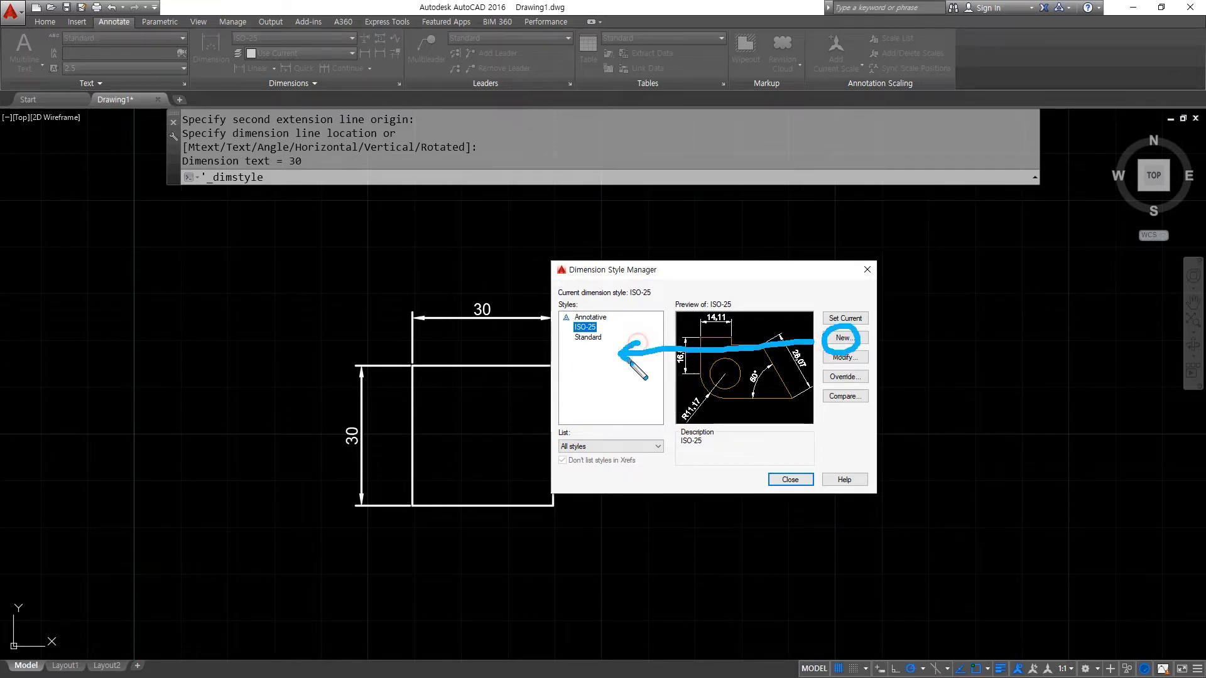
{"action": "mouse_move", "coordinate": [816, 342]}
{"action": "left_mouse_down"}
{"action": "mouse_move", "coordinate": [606, 391]}
{"action": "mouse_move", "coordinate": [698, 403]}
{"action": "mouse_move", "coordinate": [648, 423]}
{"action": "left_mouse_up"}
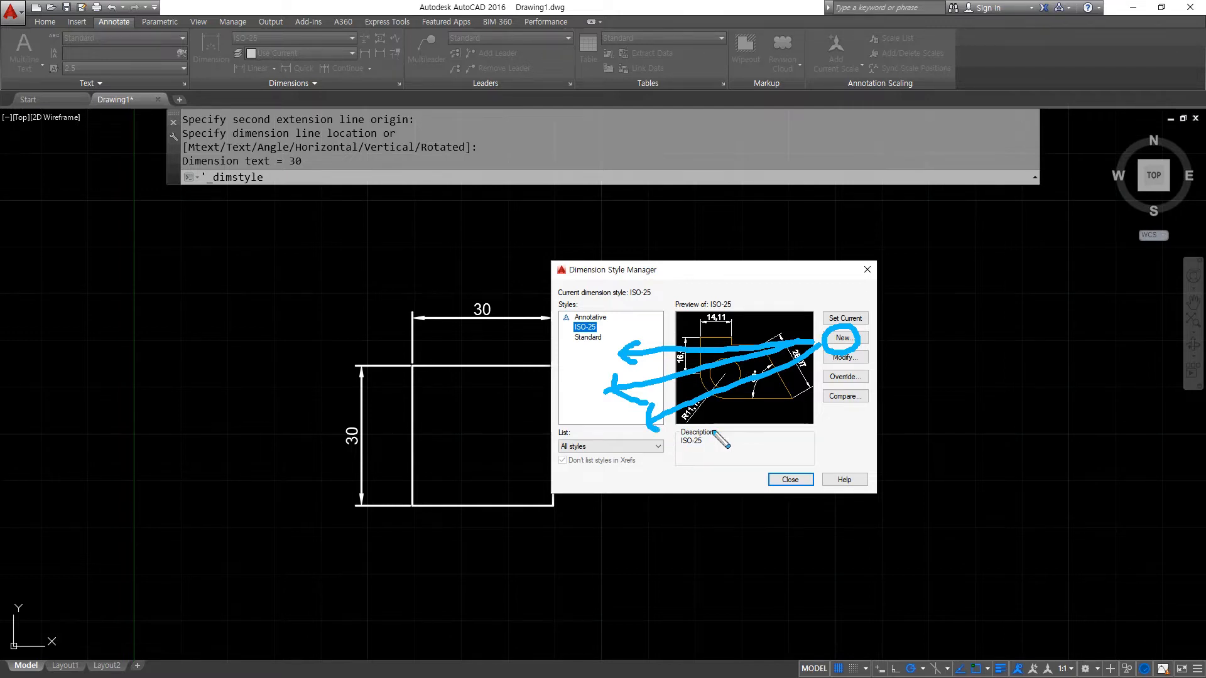
{"action": "key", "text": "Escape"}
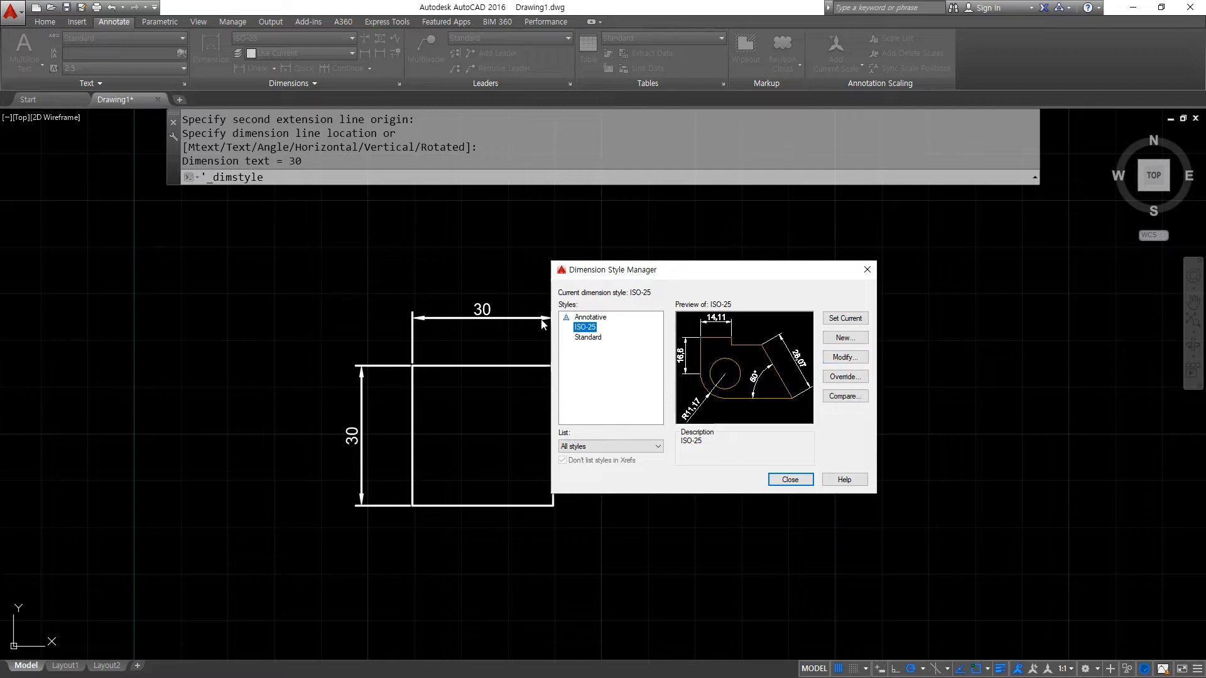
{"action": "left_click", "coordinate": [845, 357]}
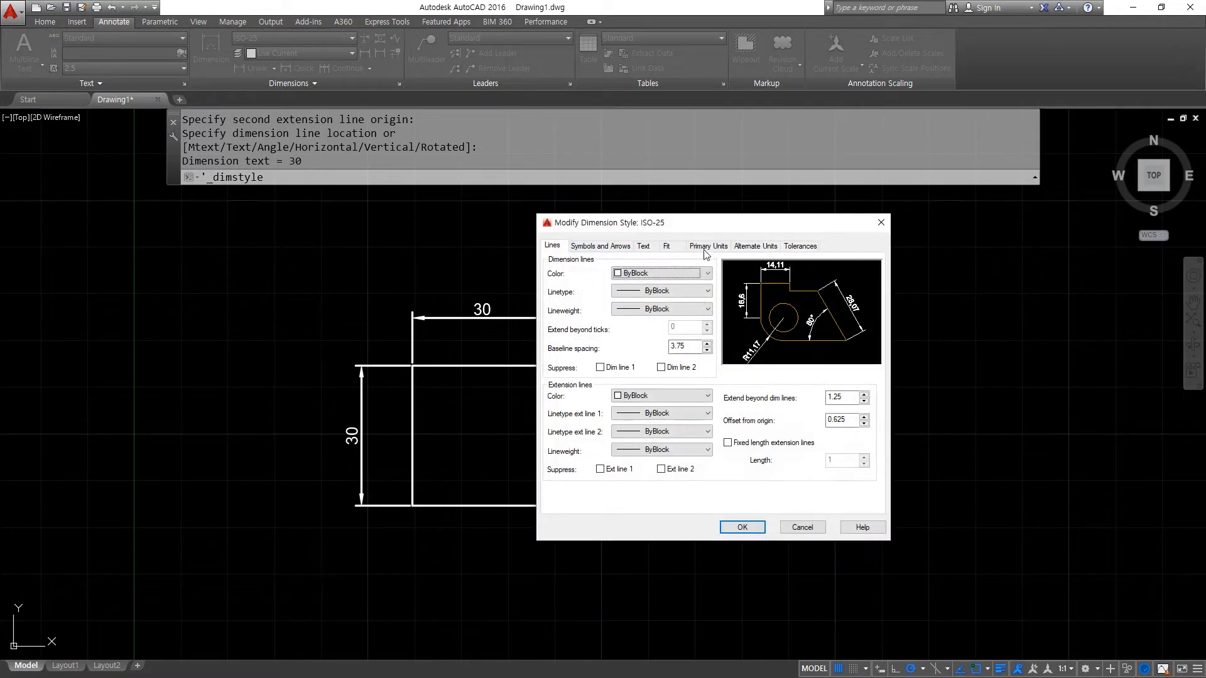
{"action": "left_click", "coordinate": [880, 223]}
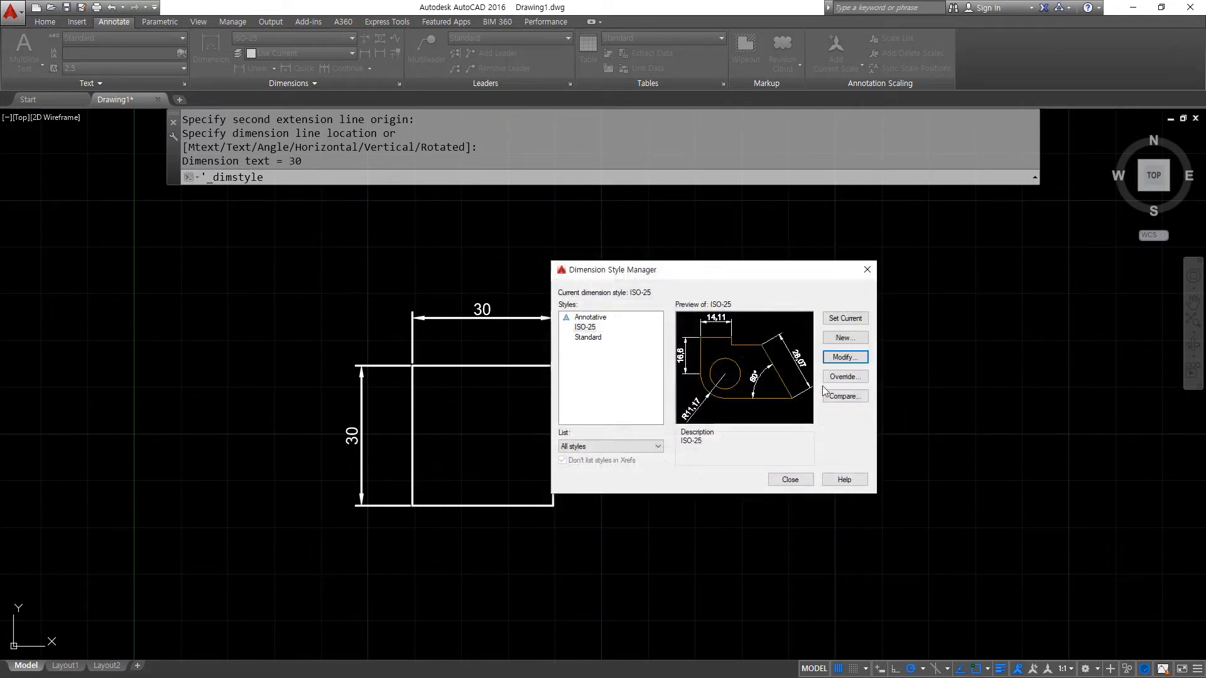
{"action": "mouse_move", "coordinate": [866, 388]}
{"action": "left_mouse_down"}
{"action": "mouse_move", "coordinate": [822, 376]}
{"action": "mouse_move", "coordinate": [877, 375]}
{"action": "mouse_move", "coordinate": [865, 388]}
{"action": "left_mouse_up"}
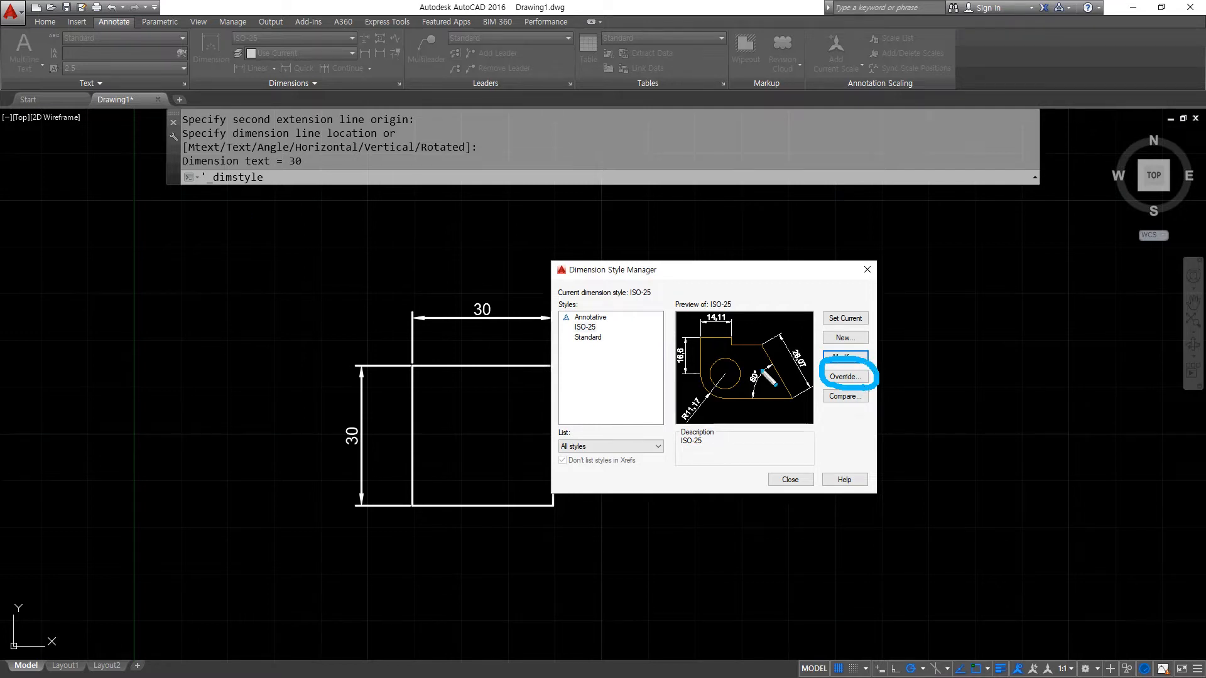
{"action": "mouse_move", "coordinate": [602, 333]}
{"action": "left_mouse_down"}
{"action": "mouse_move", "coordinate": [573, 349]}
{"action": "mouse_move", "coordinate": [593, 327]}
{"action": "left_mouse_up"}
{"action": "key", "text": "Escape"}
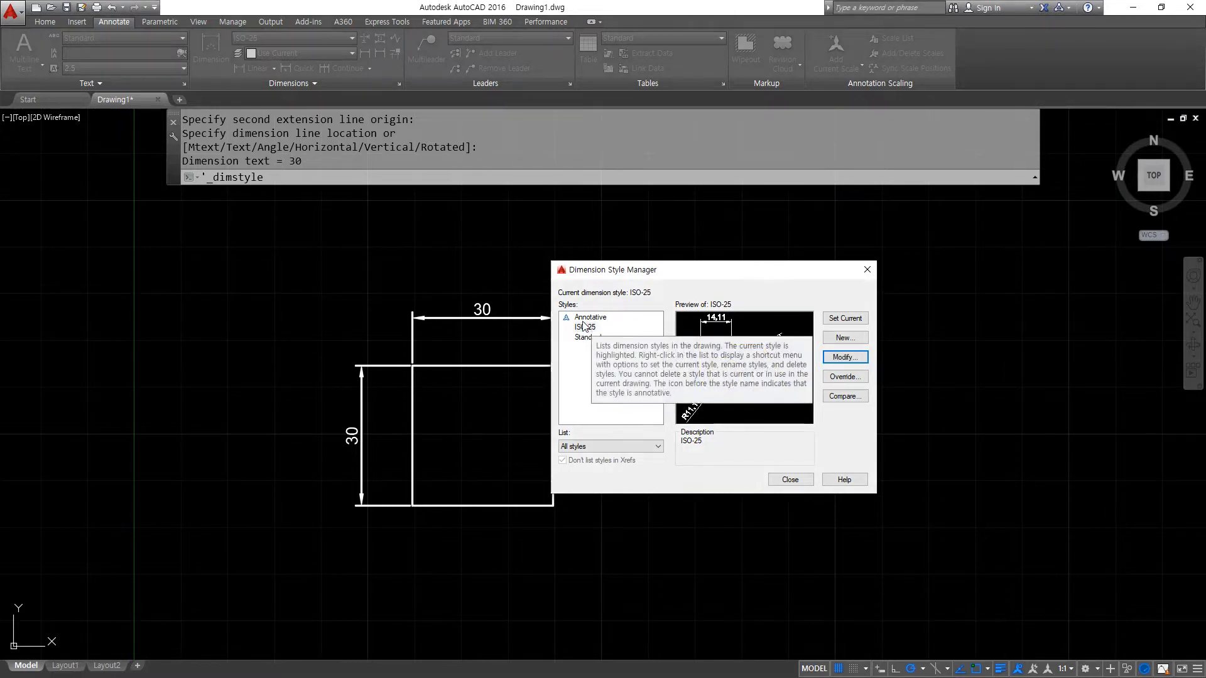
- Open the ISO-25 dimension style for modification and review its lines, arrows, text, fit, primary units and tolerance settings
{"action": "left_click", "coordinate": [584, 327]}
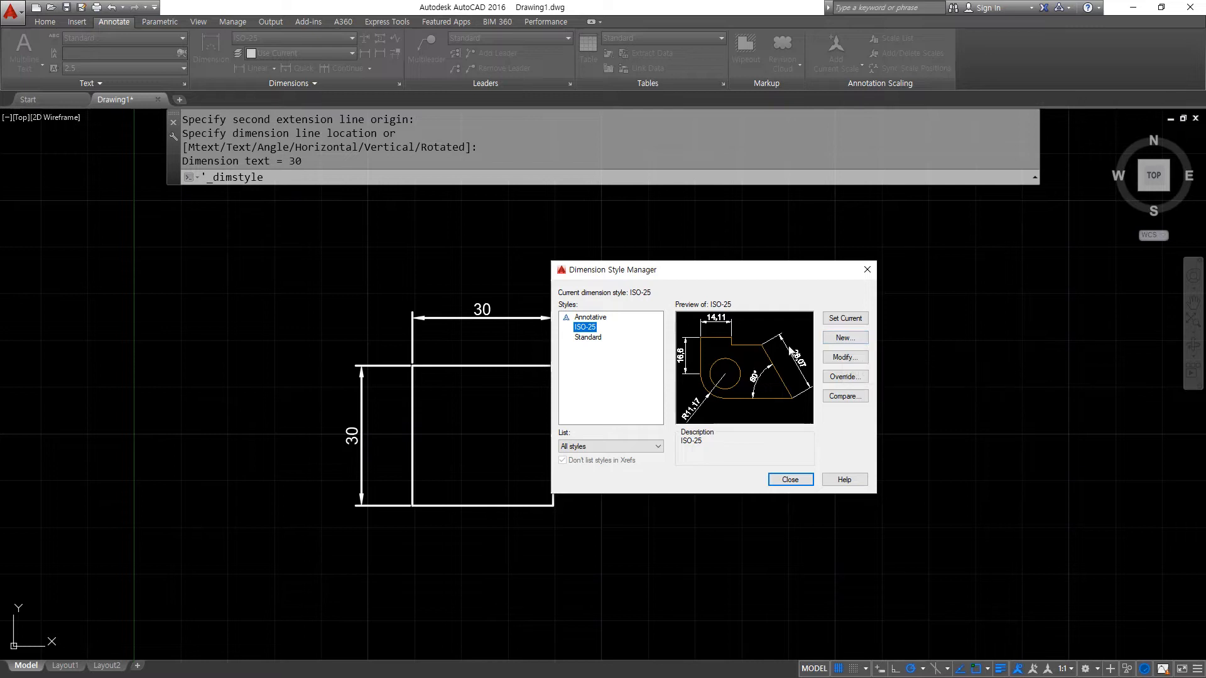
{"action": "left_click", "coordinate": [825, 356]}
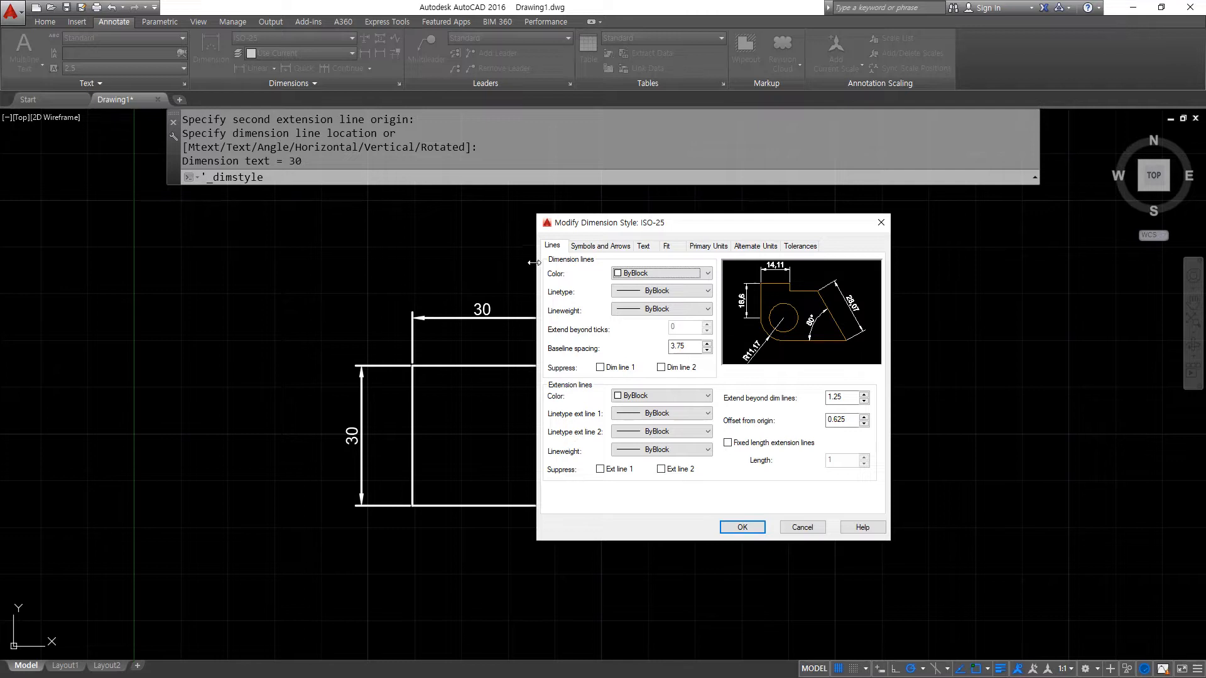
{"action": "left_click", "coordinate": [551, 248]}
{"action": "left_click", "coordinate": [618, 249]}
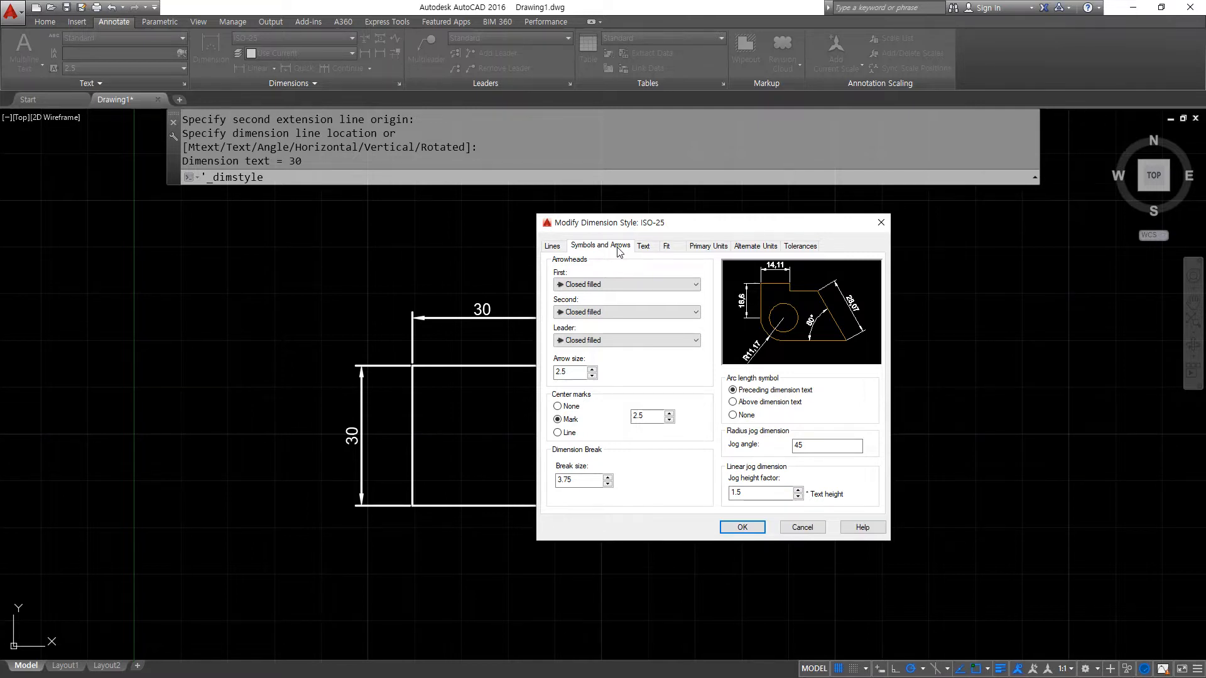
{"action": "left_click", "coordinate": [645, 249]}
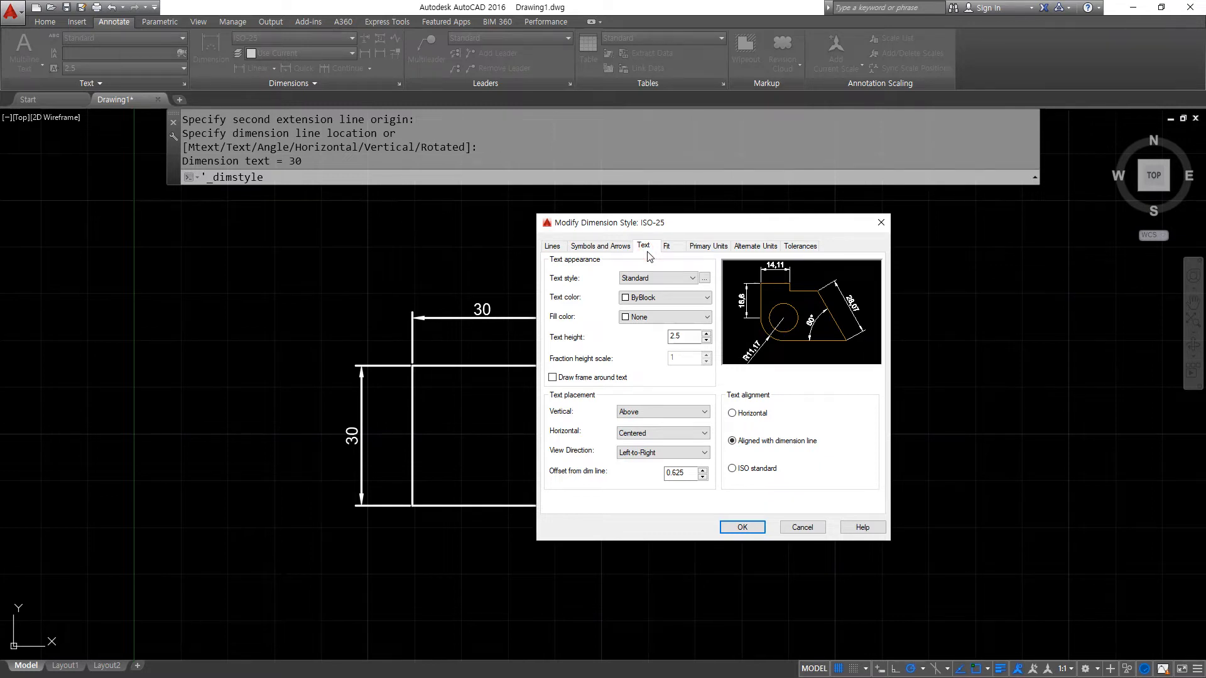
{"action": "left_click", "coordinate": [668, 247]}
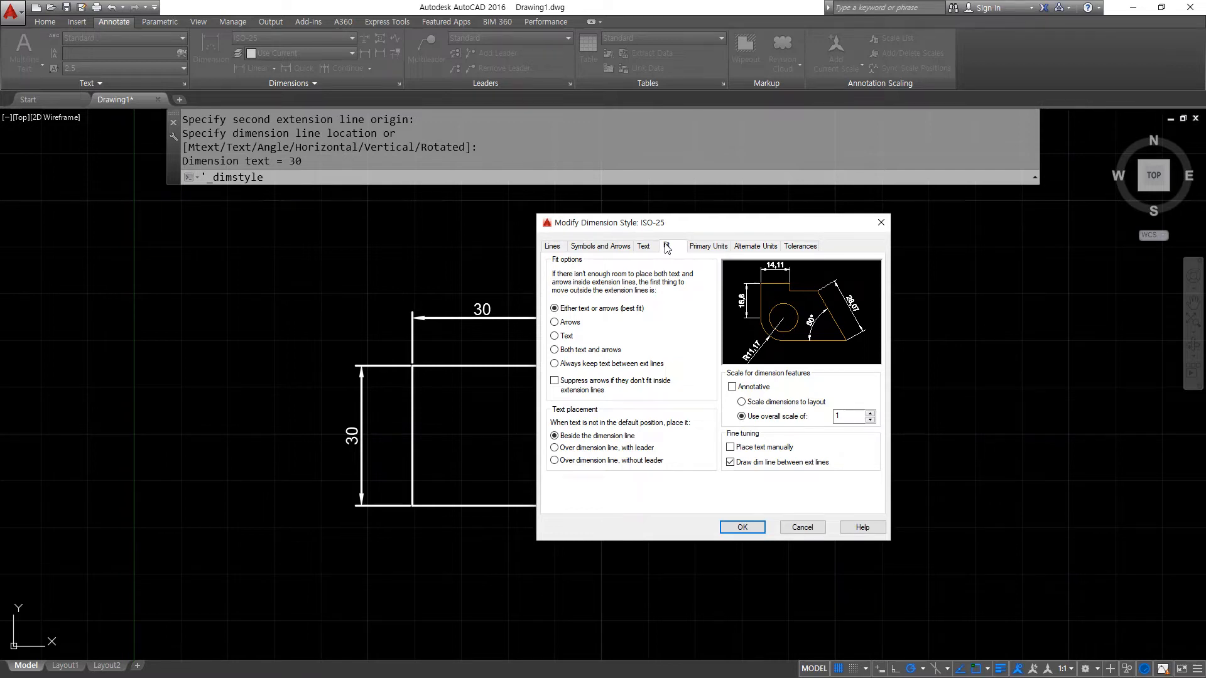
{"action": "left_click", "coordinate": [700, 247]}
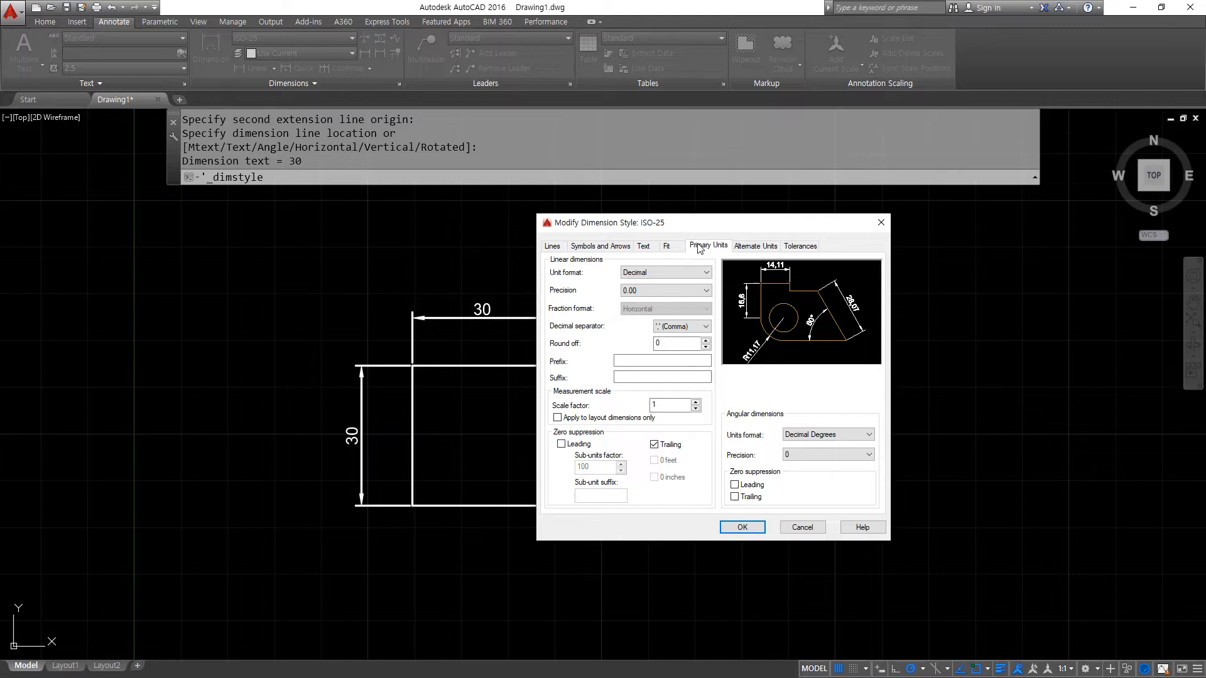
{"action": "left_click", "coordinate": [802, 246]}
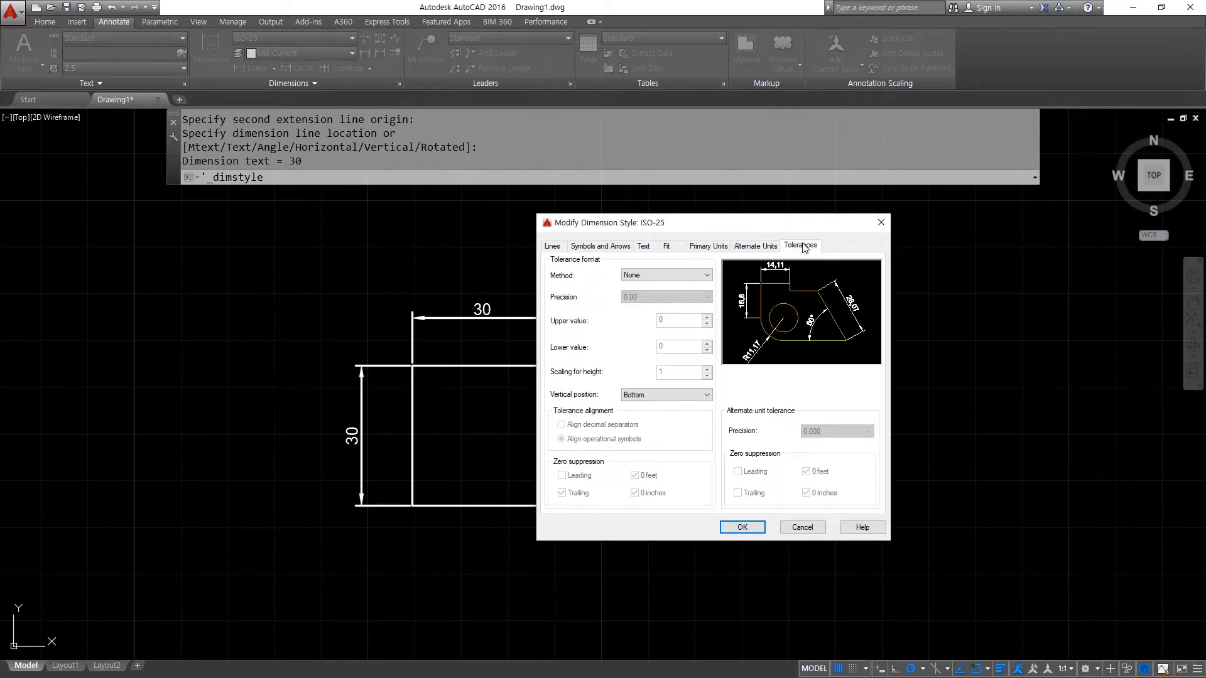
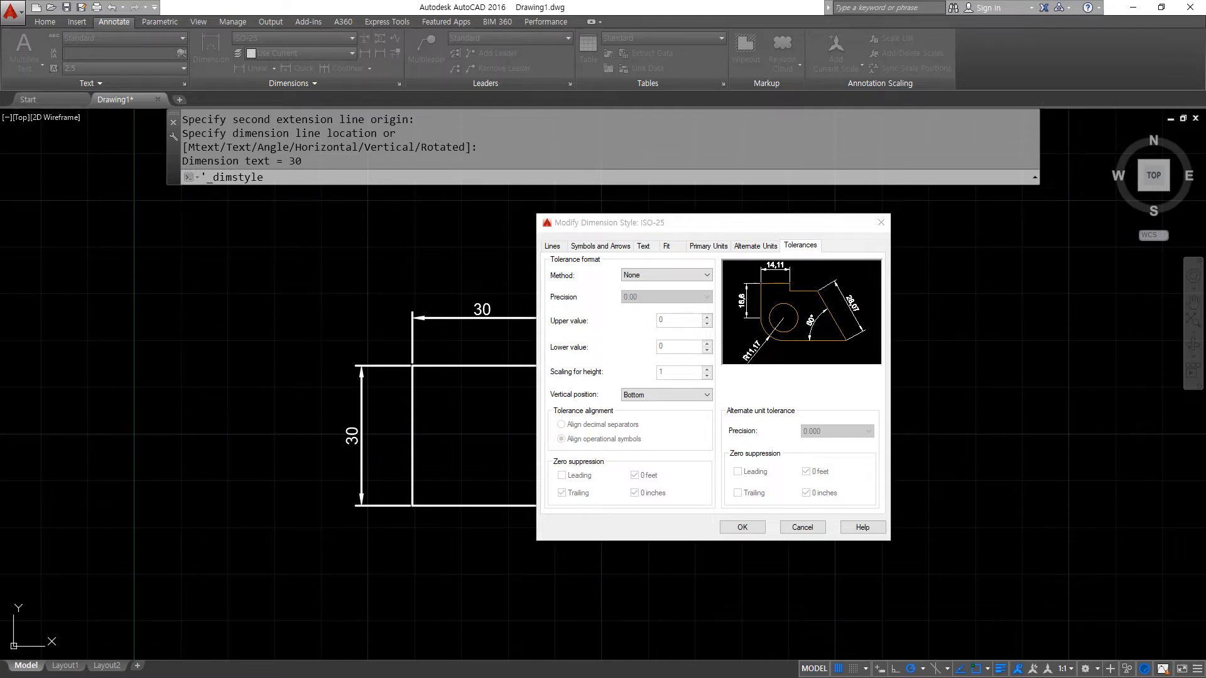
- Set the ISO-25 style's dimension line color to Red and extension line color to Green, and apply the changes to the drawing
{"action": "left_click", "coordinate": [552, 247]}
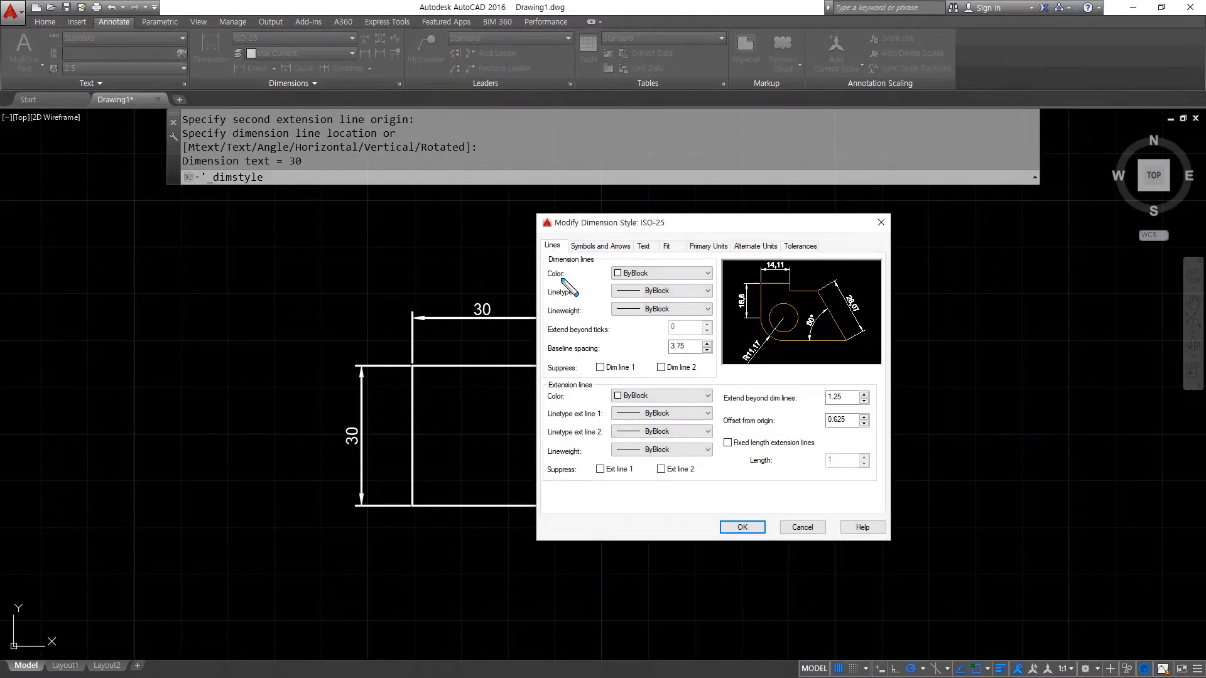
{"action": "left_click_drag", "start_coordinate": [544, 284], "coordinate": [663, 285]}
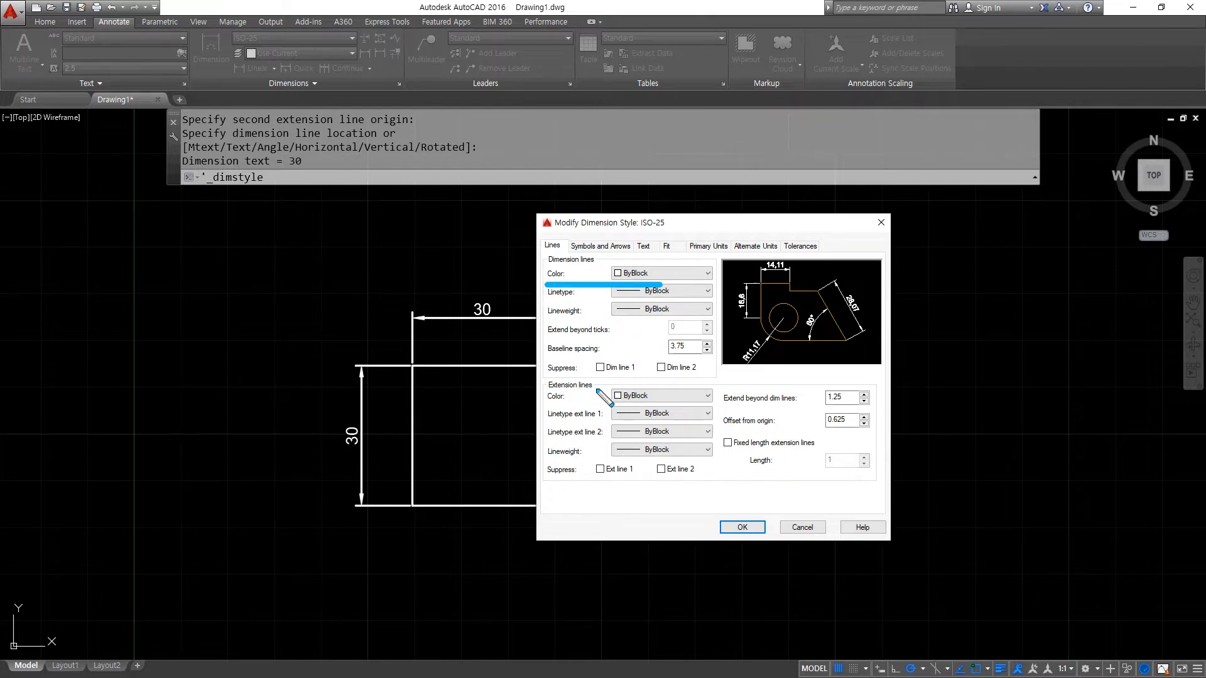
{"action": "left_click_drag", "start_coordinate": [548, 267], "coordinate": [597, 267]}
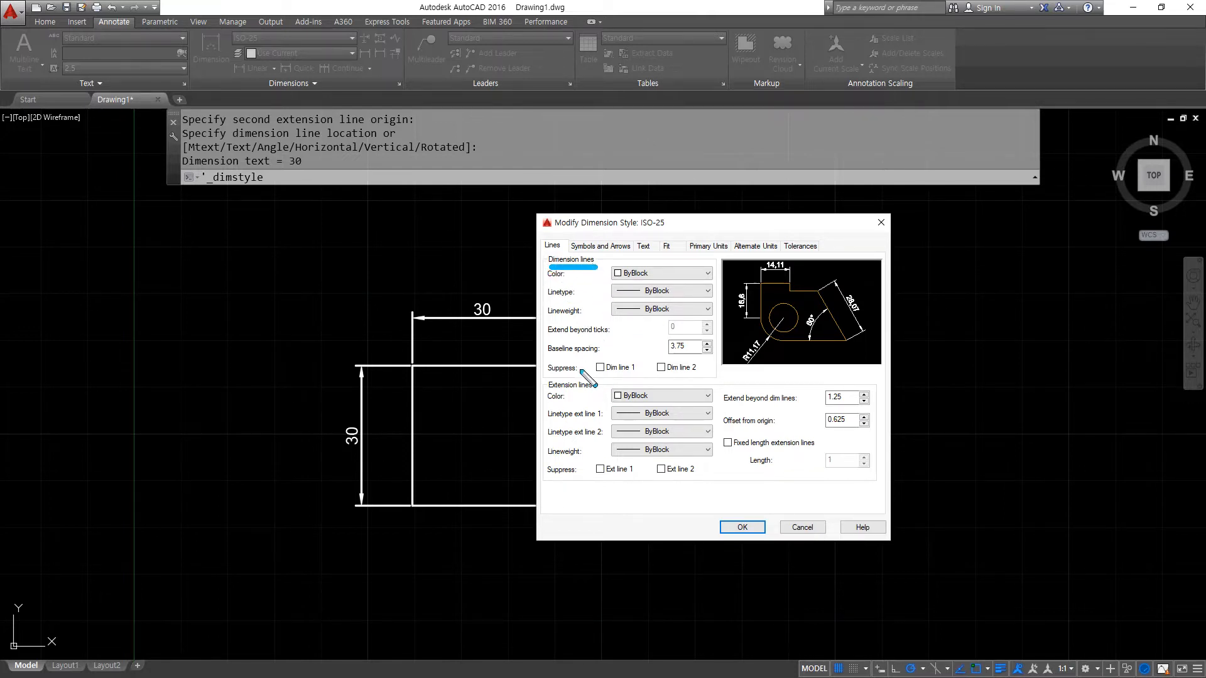
{"action": "left_click_drag", "start_coordinate": [550, 391], "coordinate": [594, 392]}
{"action": "left_click", "coordinate": [665, 274]}
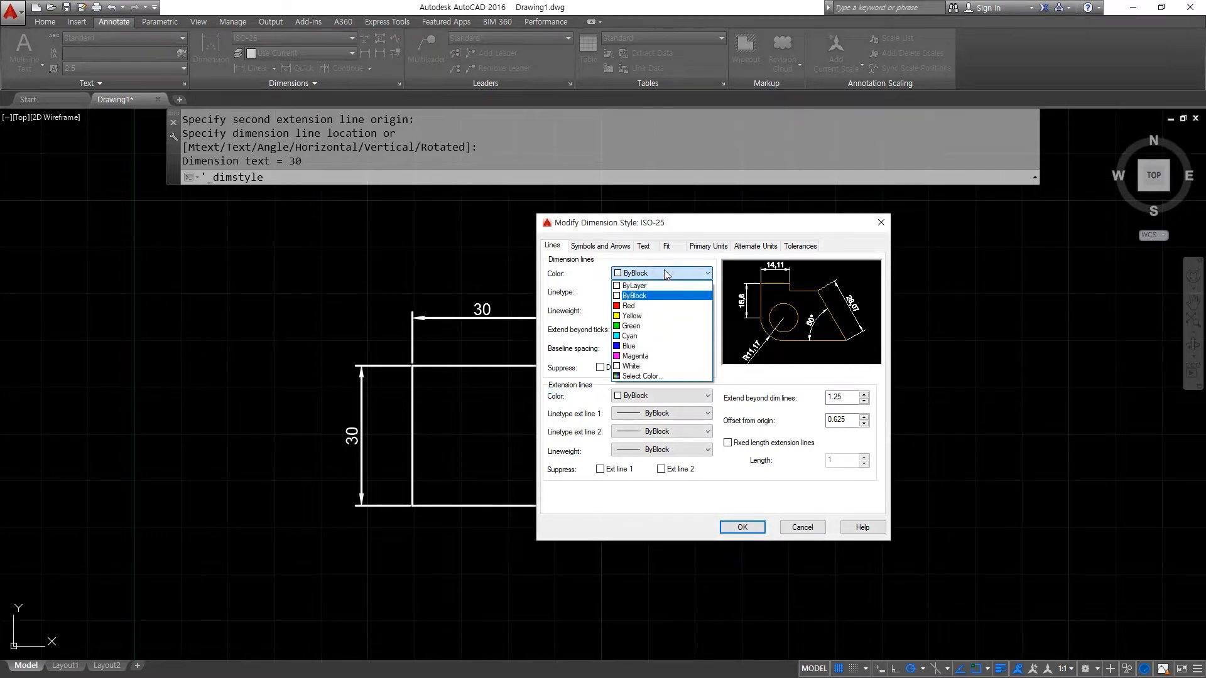
{"action": "left_click", "coordinate": [656, 306]}
{"action": "left_click", "coordinate": [663, 398]}
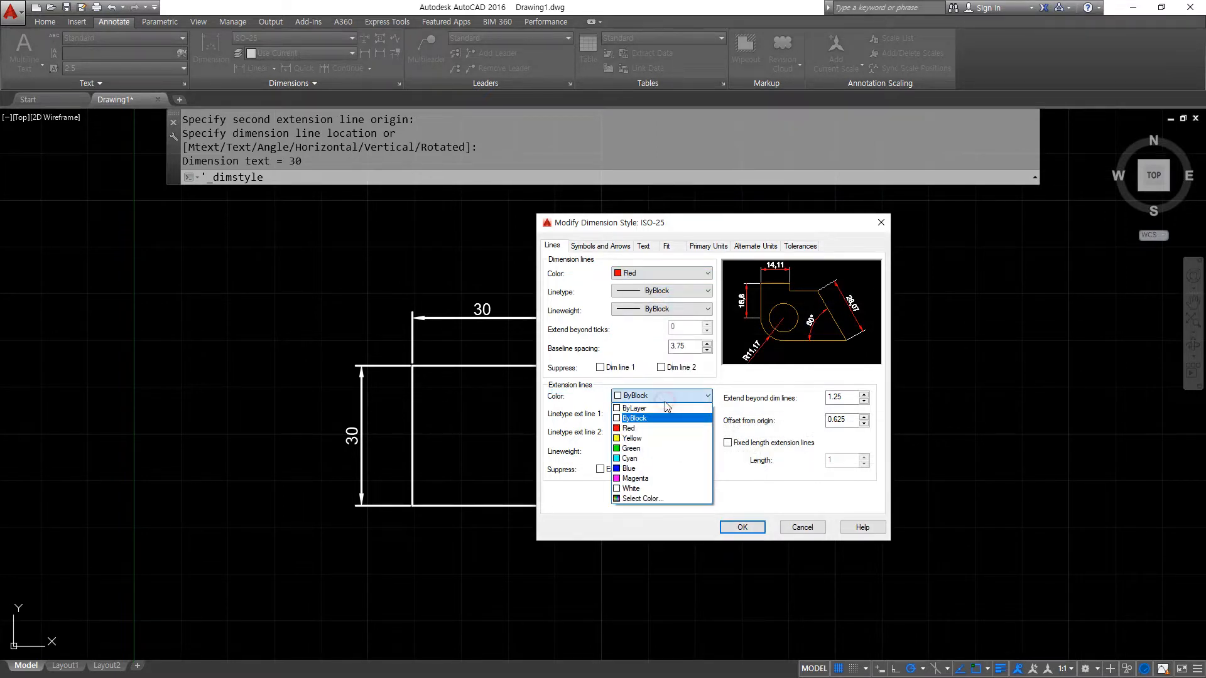
{"action": "left_click", "coordinate": [656, 449]}
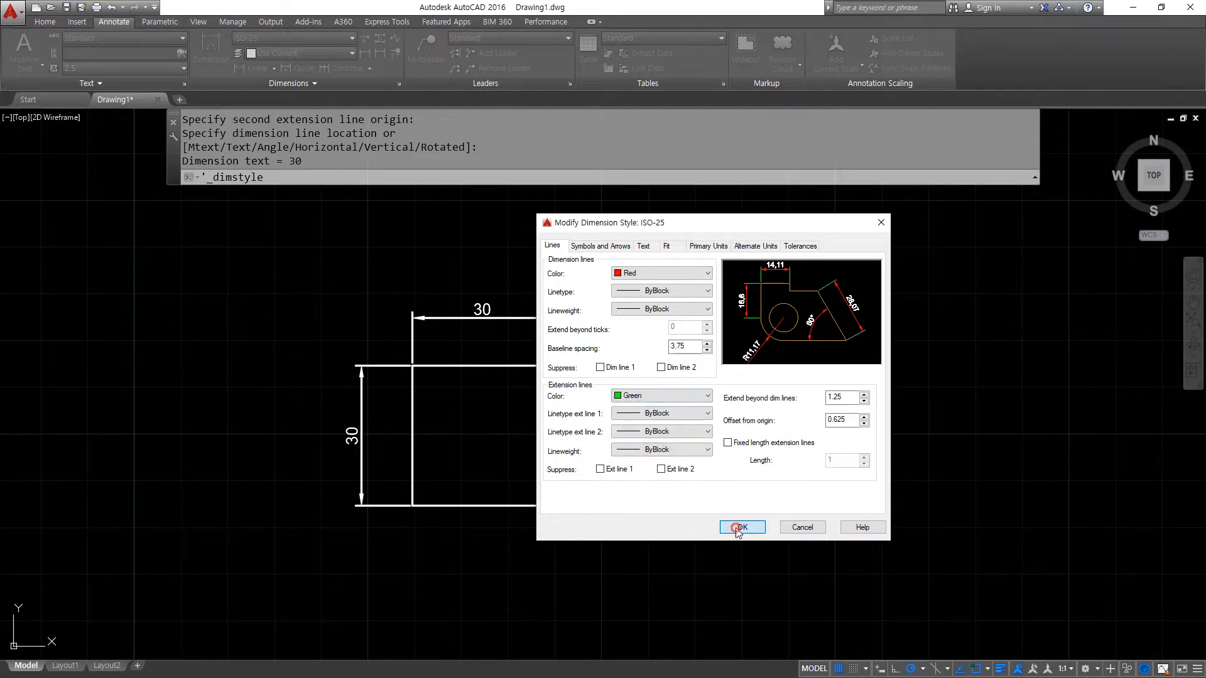
{"action": "left_click", "coordinate": [732, 528]}
{"action": "left_click", "coordinate": [790, 479]}
- Reopen the ISO-25 dimension style for modification and set both the dimension line color and the extension line color to ByBlock
{"action": "scroll", "coordinate": [506, 324], "scroll_direction": "up", "scroll_amount": 5}
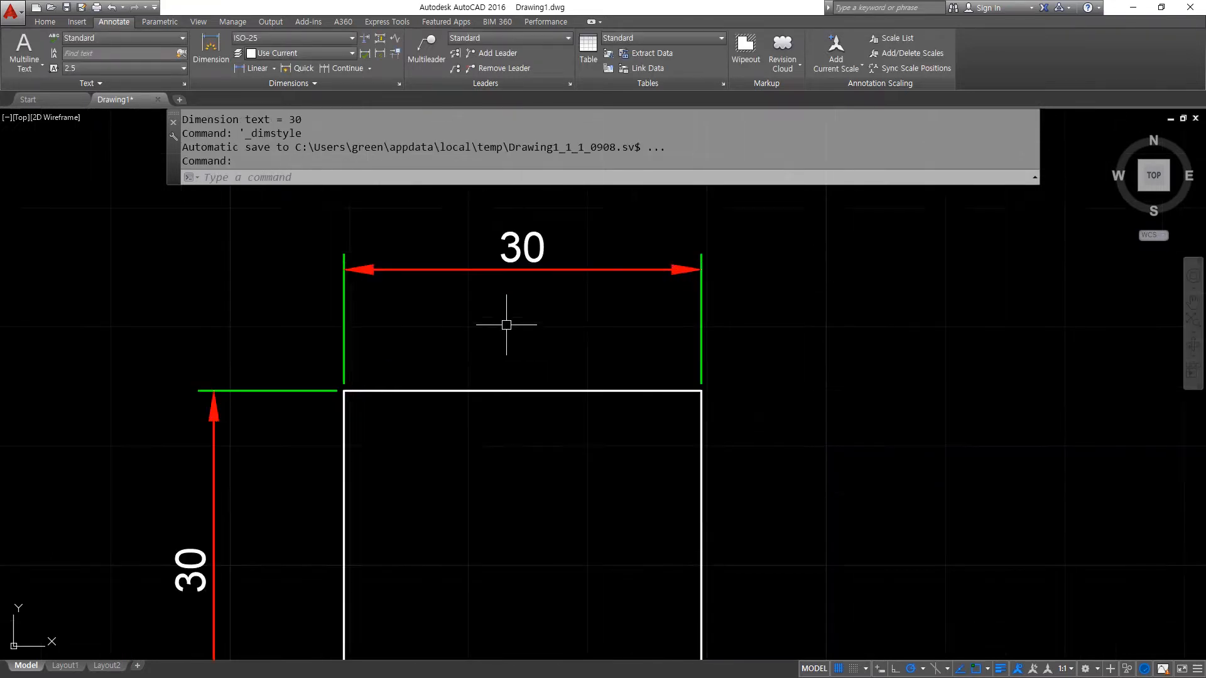
{"action": "middle_click_drag", "start_coordinate": [523, 353], "coordinate": [532, 381]}
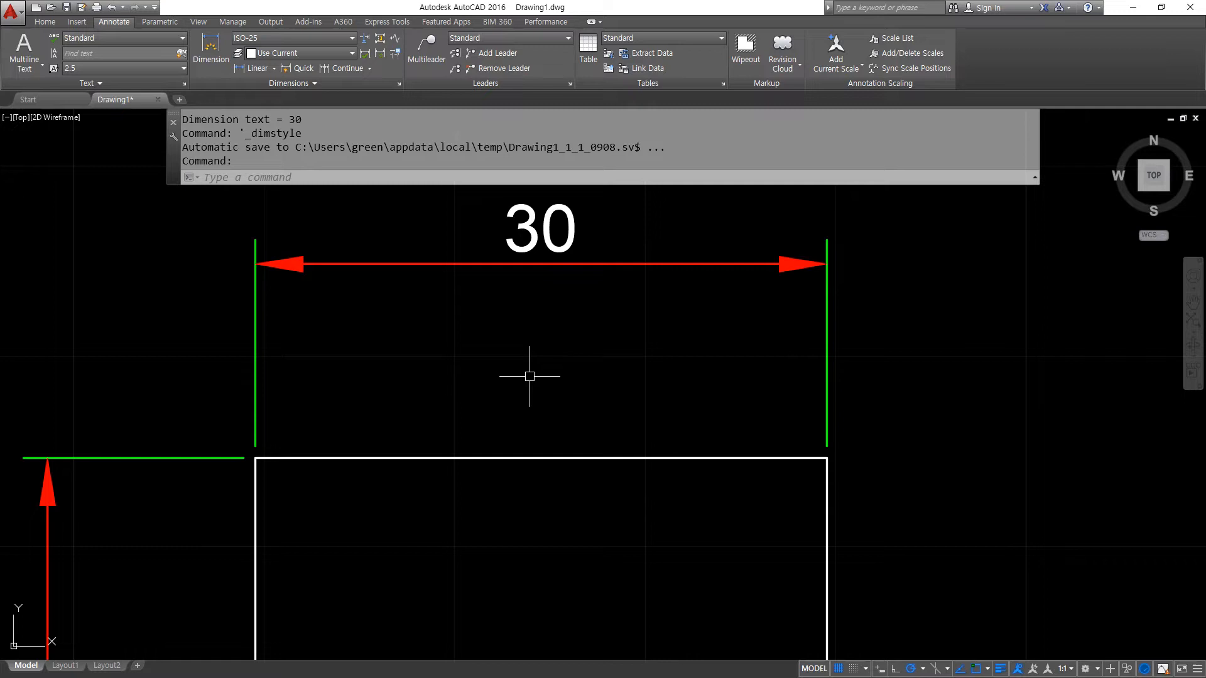
{"action": "type", "text": "d"}
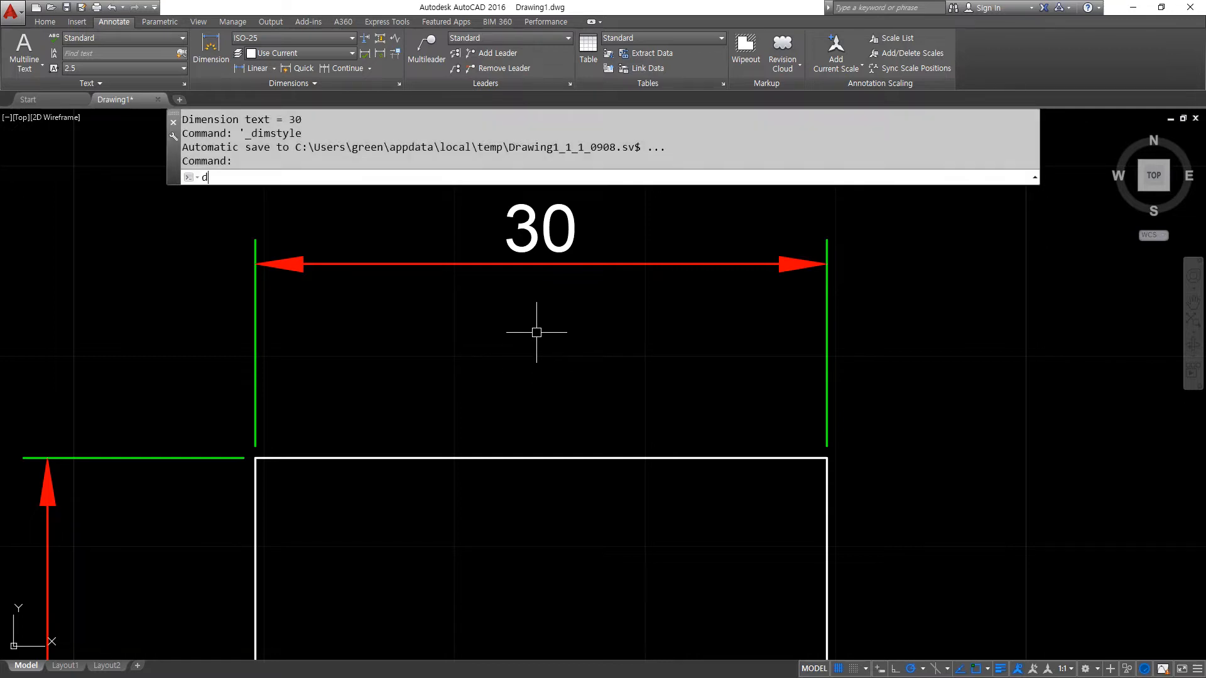
{"action": "key", "text": "Return"}
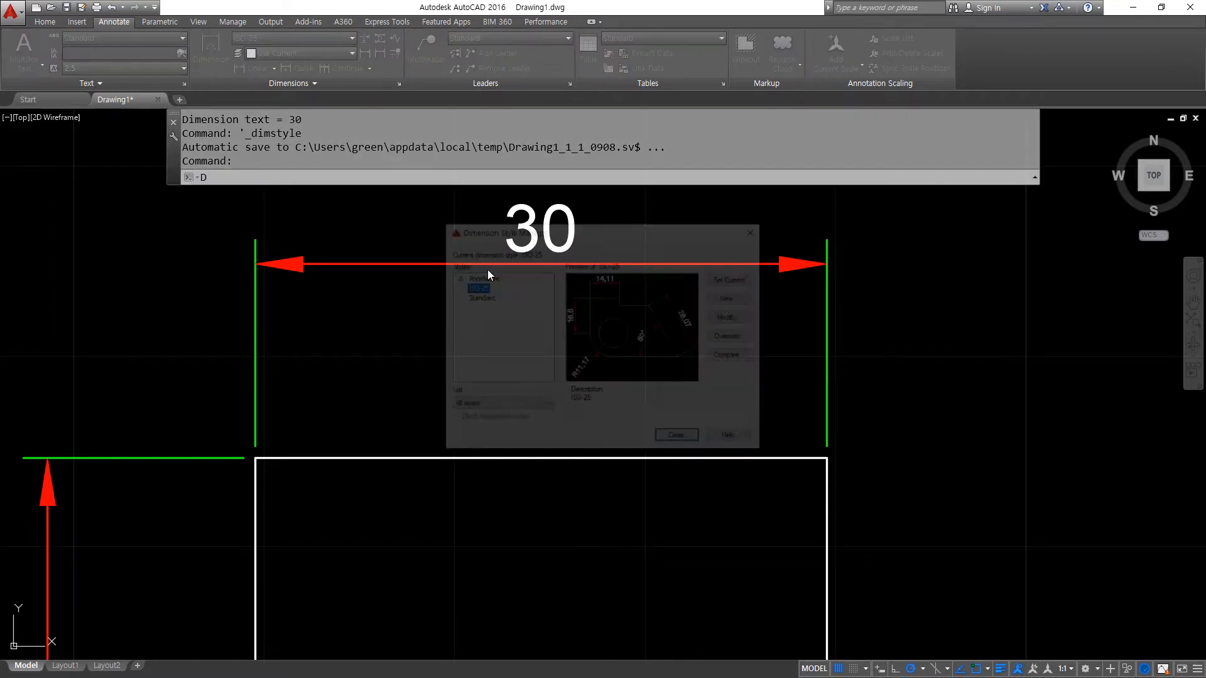
{"action": "left_click", "coordinate": [735, 316]}
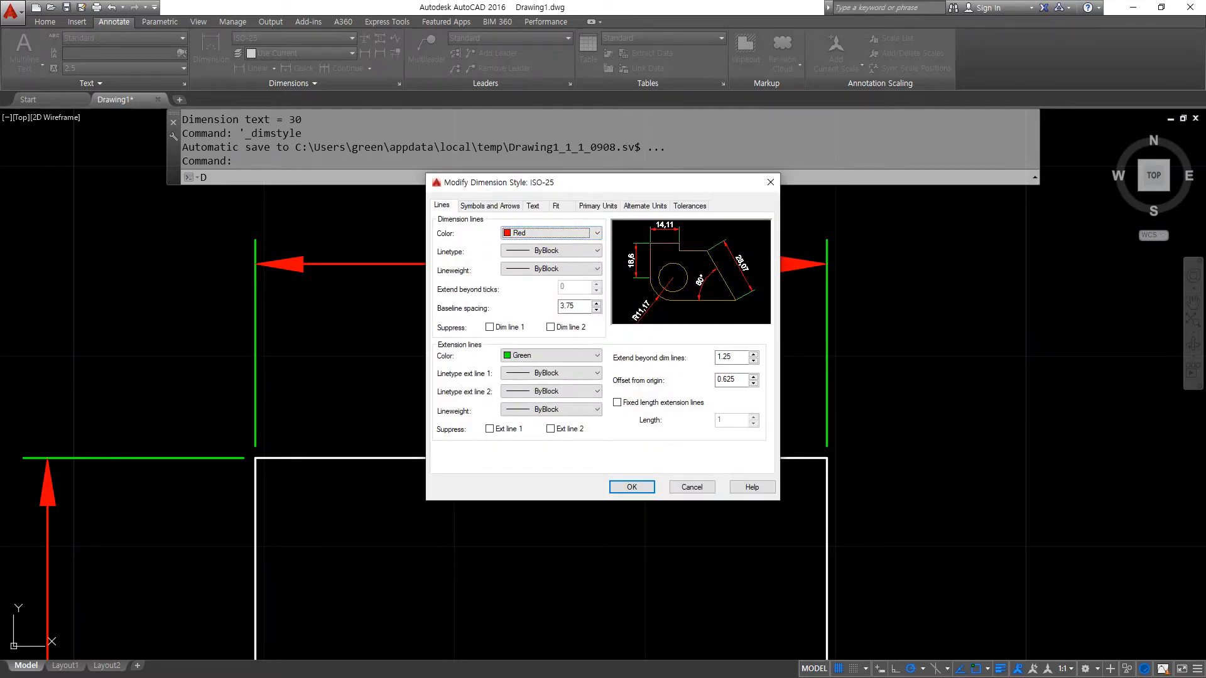
{"action": "left_click", "coordinate": [565, 234]}
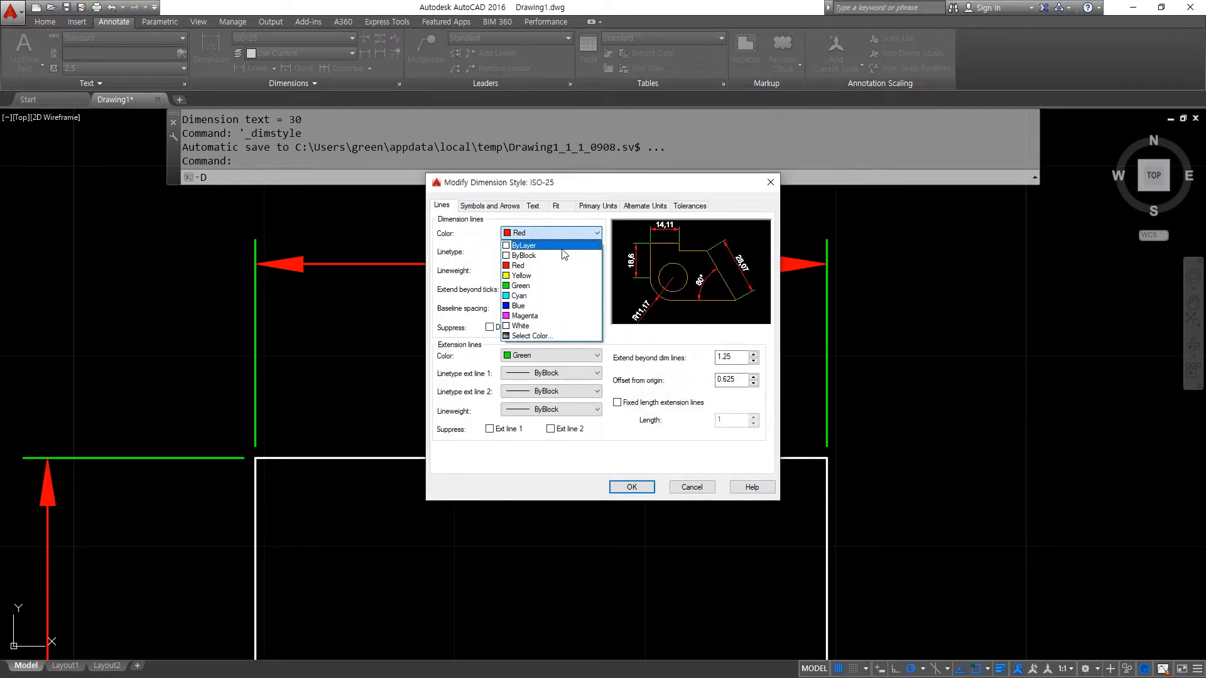
{"action": "left_click", "coordinate": [524, 256]}
{"action": "left_click", "coordinate": [550, 355]}
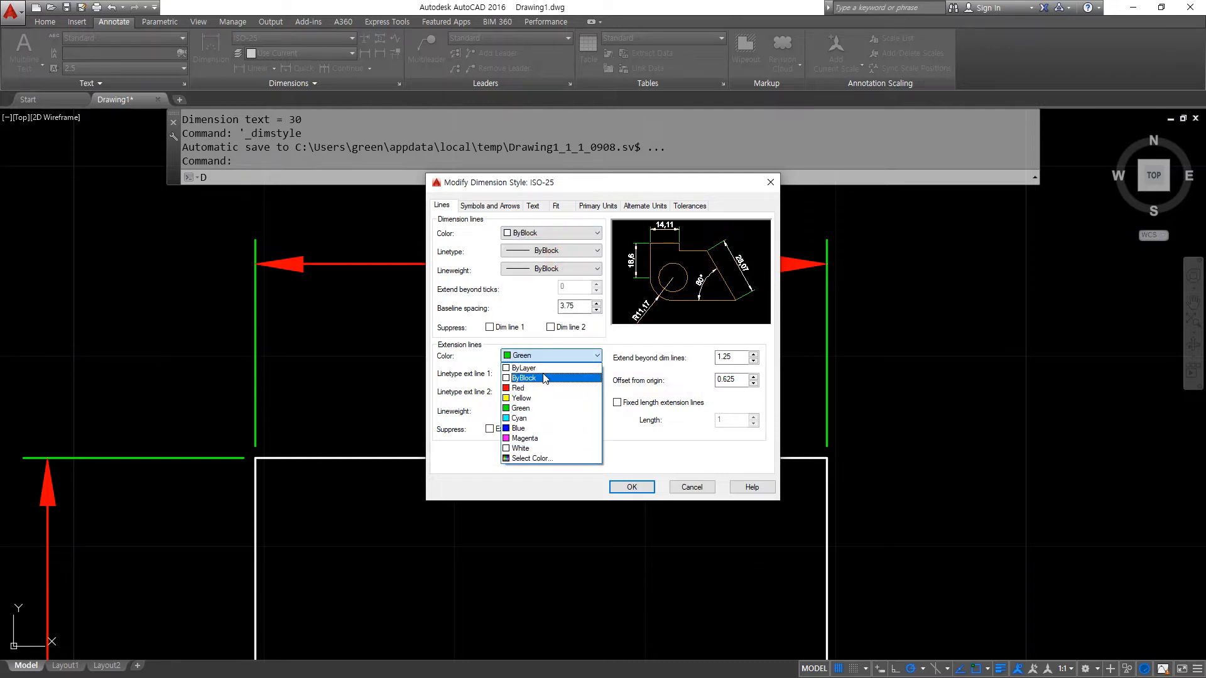
{"action": "left_click", "coordinate": [540, 378]}
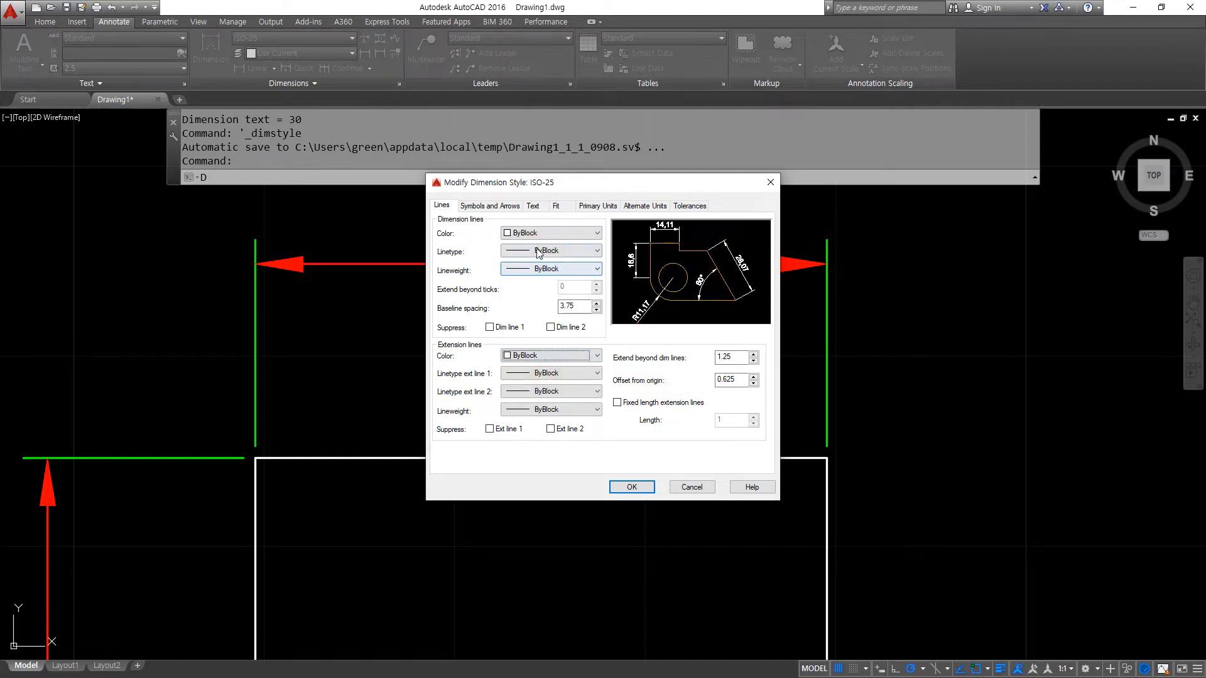
{"action": "left_click", "coordinate": [565, 252]}
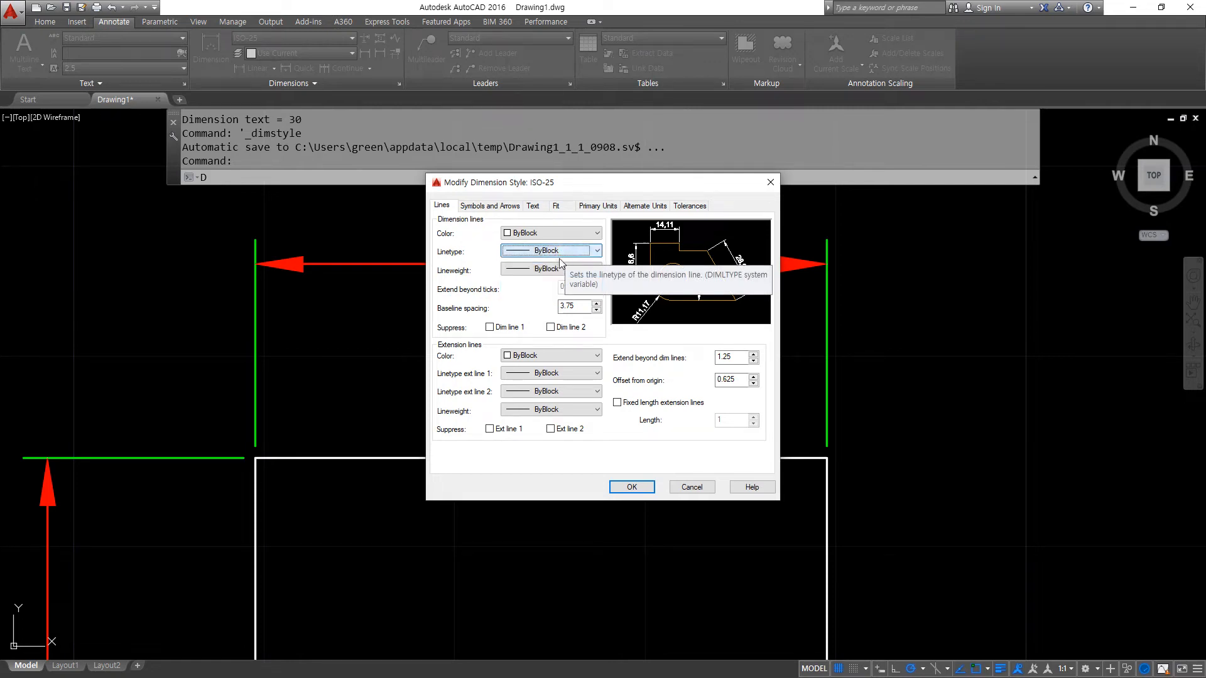
{"action": "left_click", "coordinate": [544, 272]}
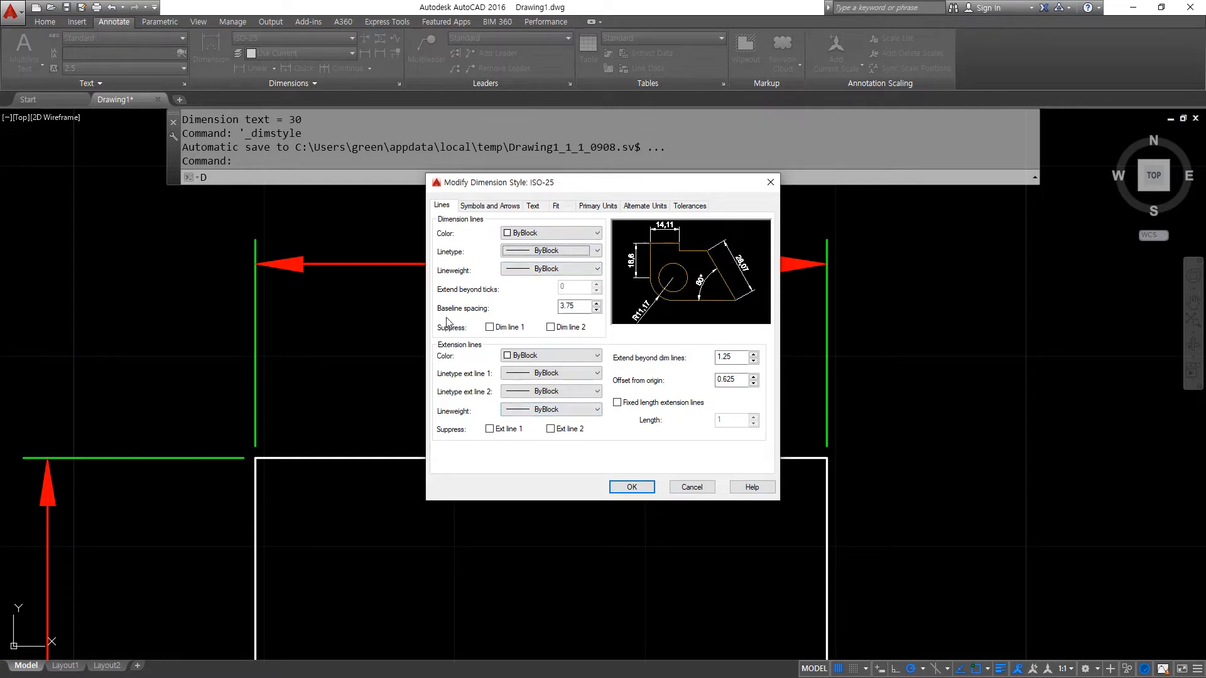
{"action": "left_click_drag", "start_coordinate": [443, 318], "coordinate": [589, 315]}
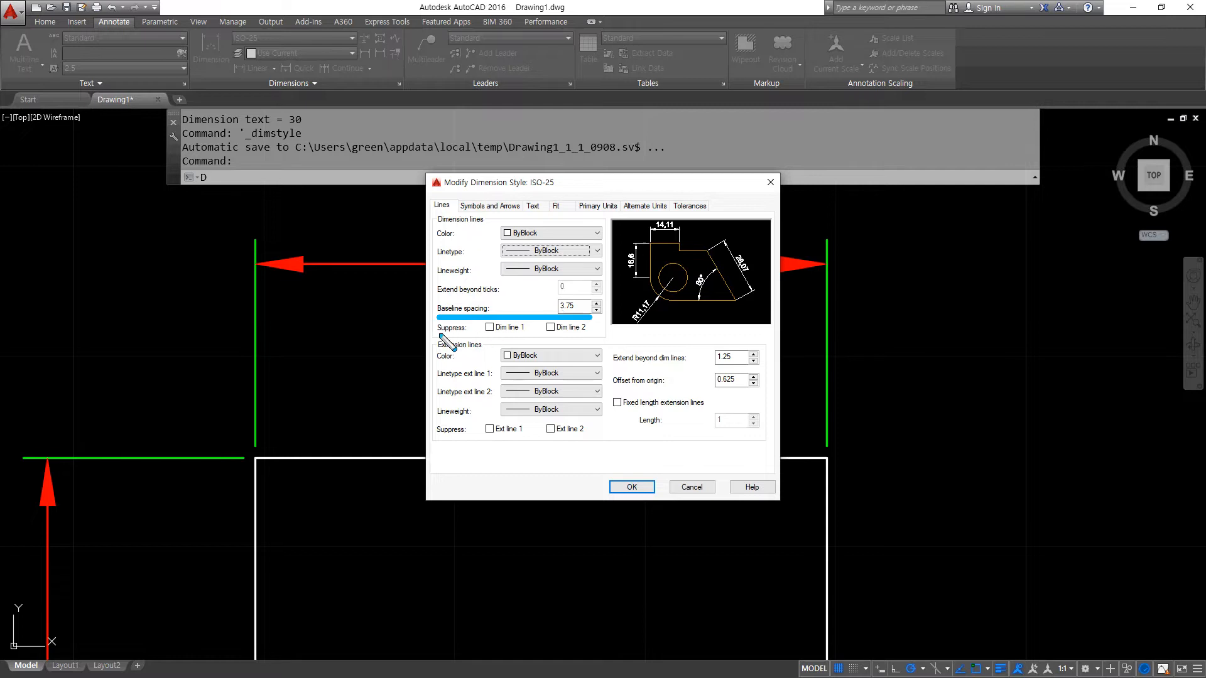
{"action": "left_click_drag", "start_coordinate": [447, 337], "coordinate": [594, 337]}
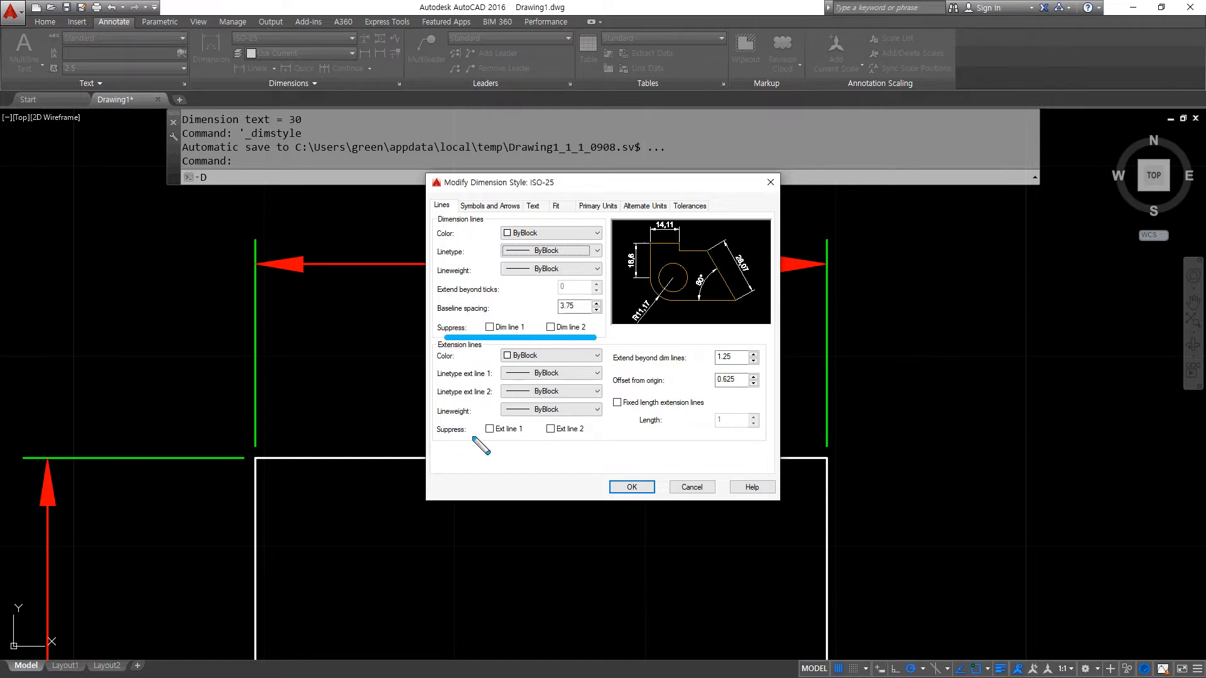
{"action": "left_click_drag", "start_coordinate": [434, 439], "coordinate": [618, 433]}
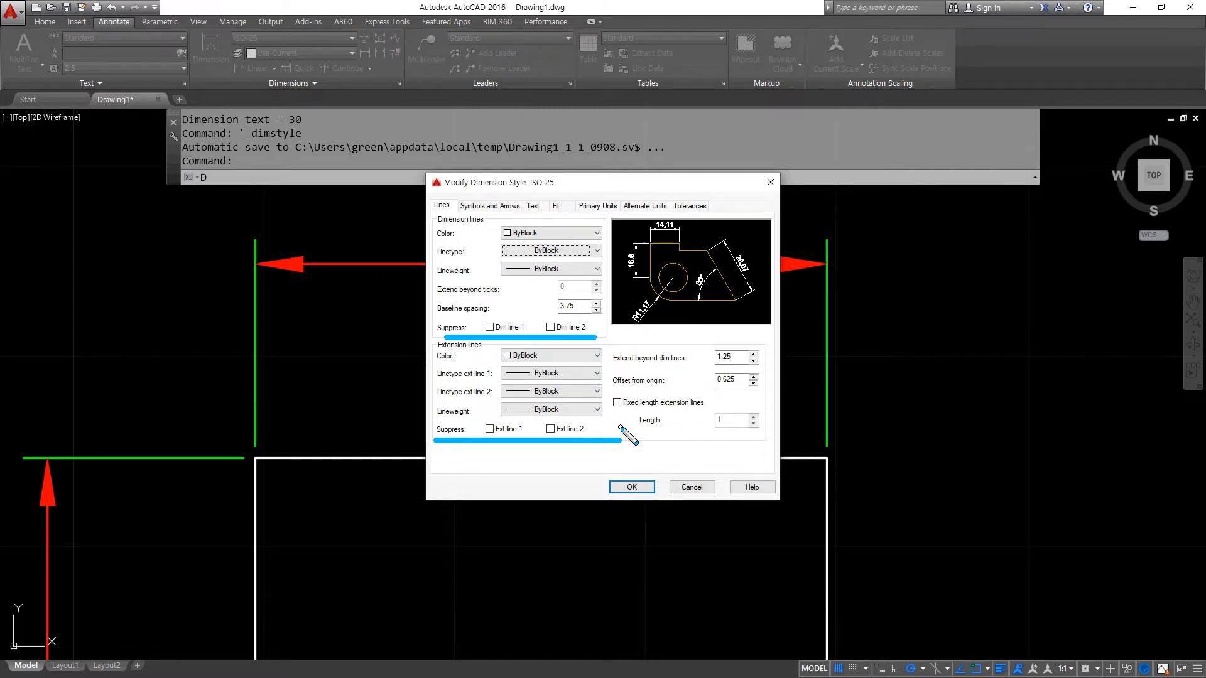
- Suppress Dim line 1 and Ext line 1 in the ISO-25 style and apply the changes to the drawing
{"action": "left_click", "coordinate": [489, 327]}
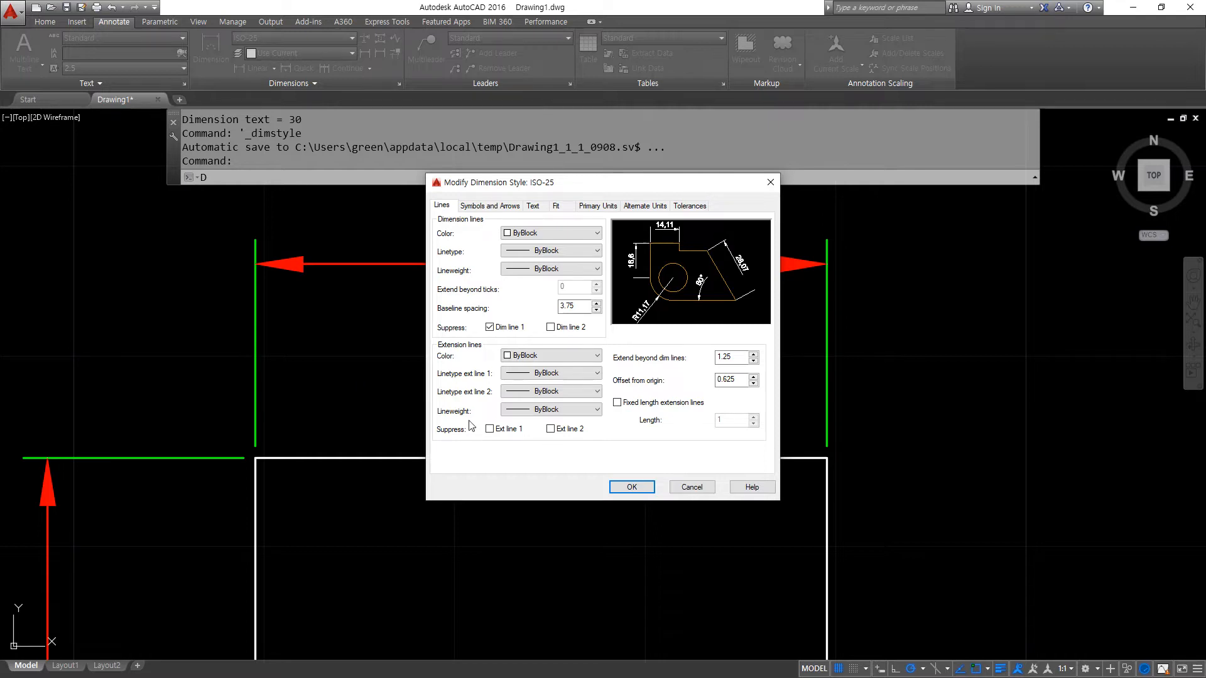
{"action": "left_click", "coordinate": [490, 429]}
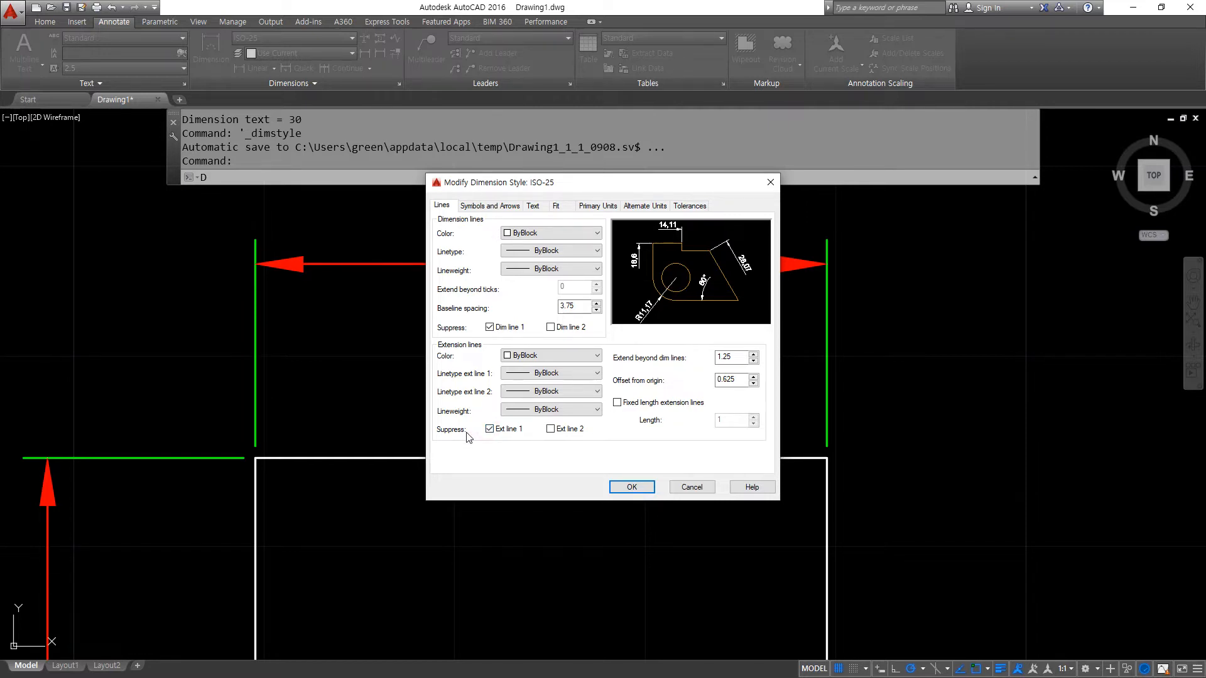
{"action": "left_click", "coordinate": [631, 488]}
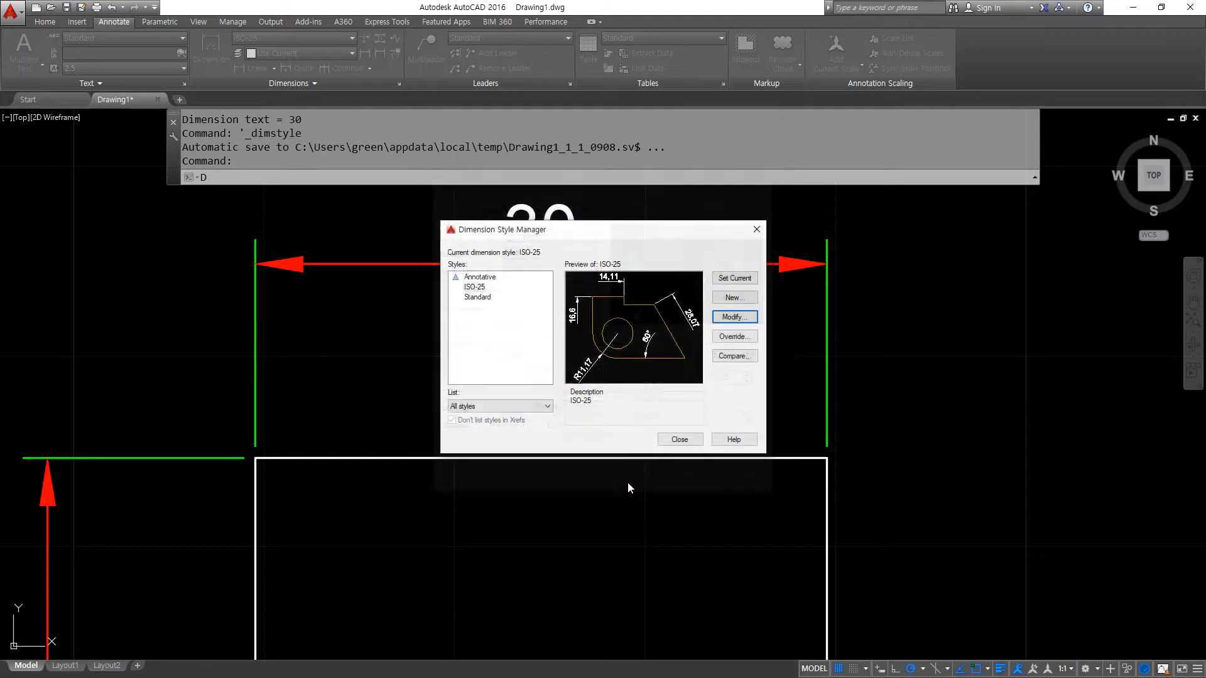
{"action": "left_click", "coordinate": [680, 438]}
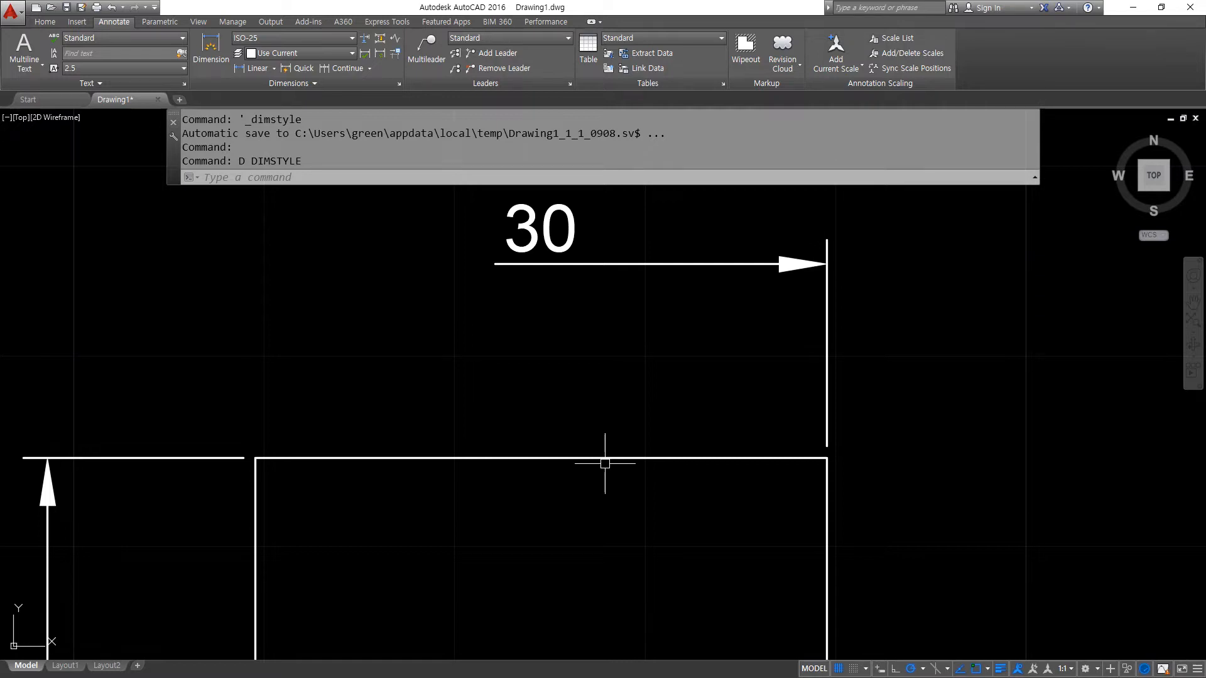
- Create a new layer named "cen" and set its color to red (index color 1)
{"action": "scroll", "coordinate": [434, 433], "scroll_direction": "down", "scroll_amount": 6}
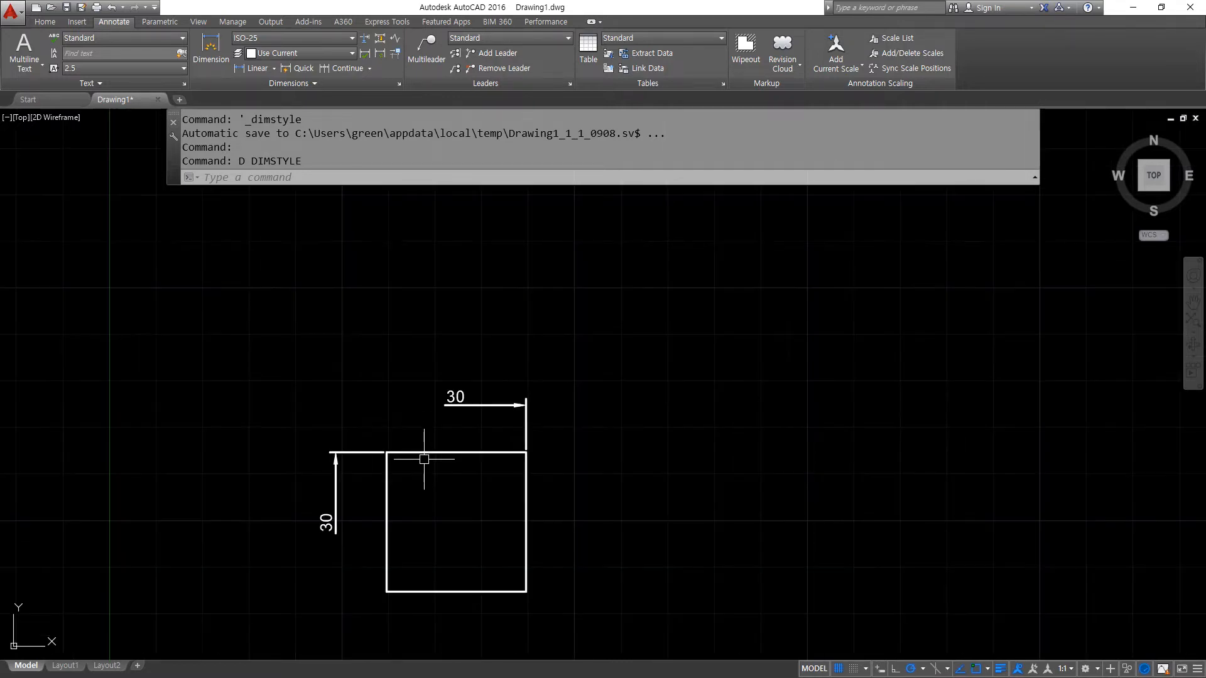
{"action": "middle_click_drag", "start_coordinate": [424, 459], "coordinate": [123, 406]}
{"action": "scroll", "coordinate": [348, 415], "scroll_direction": "up", "scroll_amount": 2}
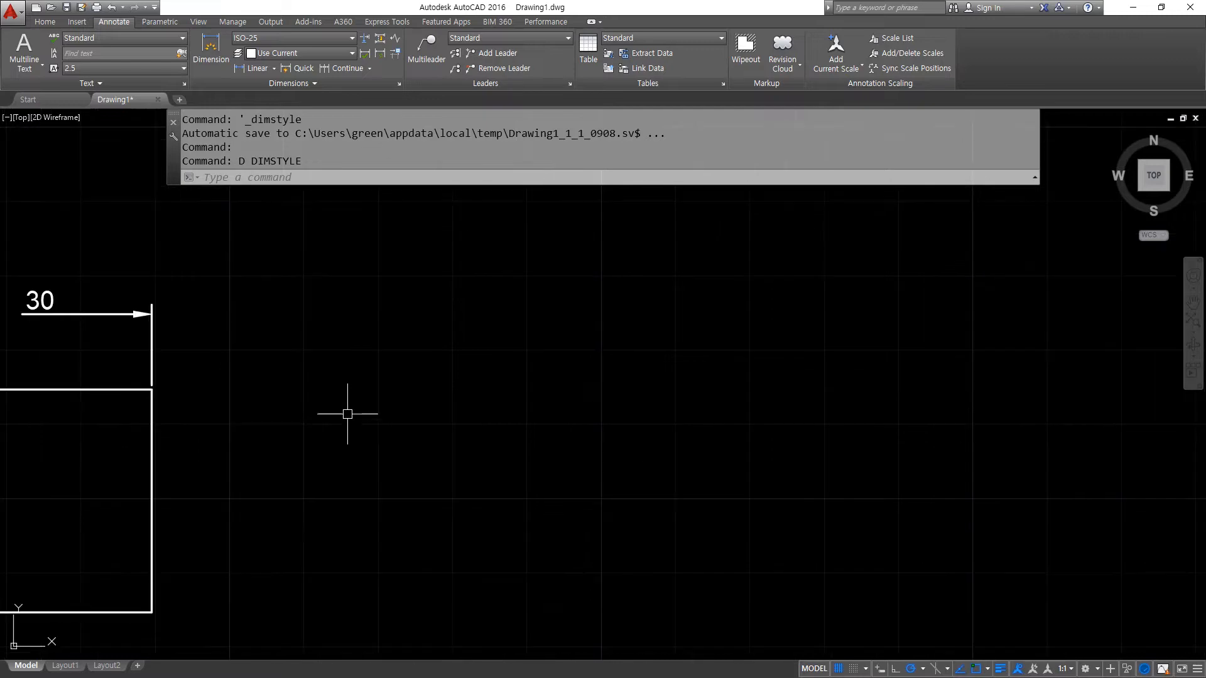
{"action": "left_click", "coordinate": [44, 22]}
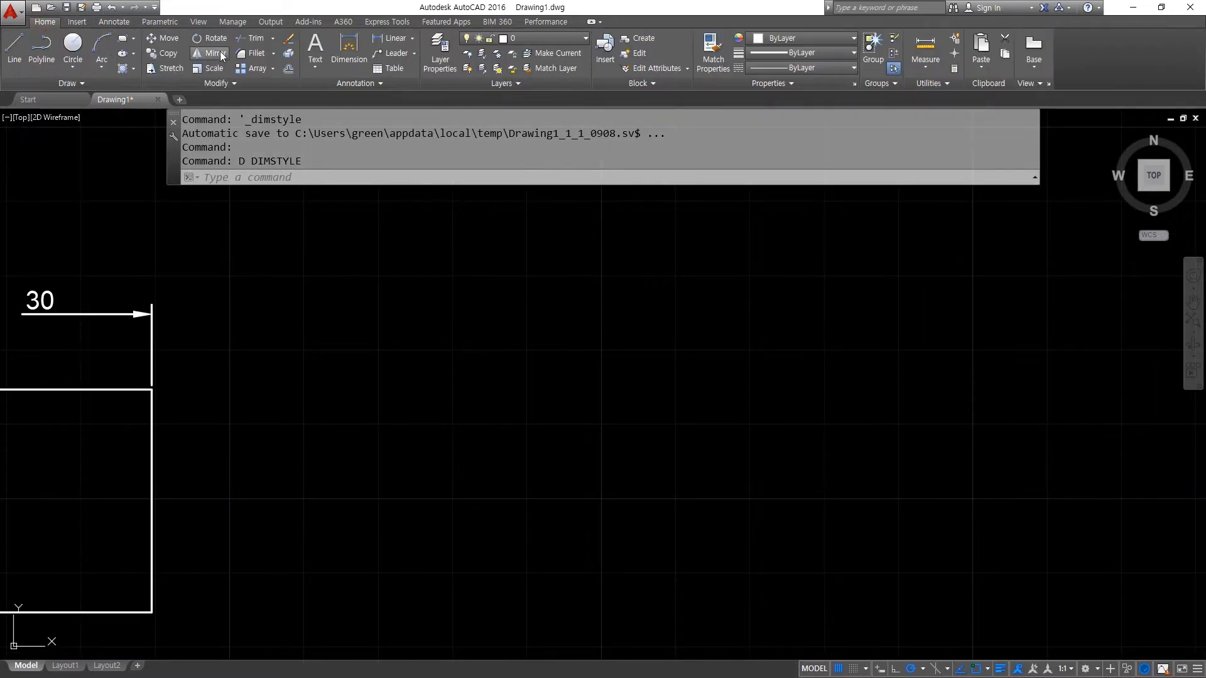
{"action": "left_click", "coordinate": [445, 63]}
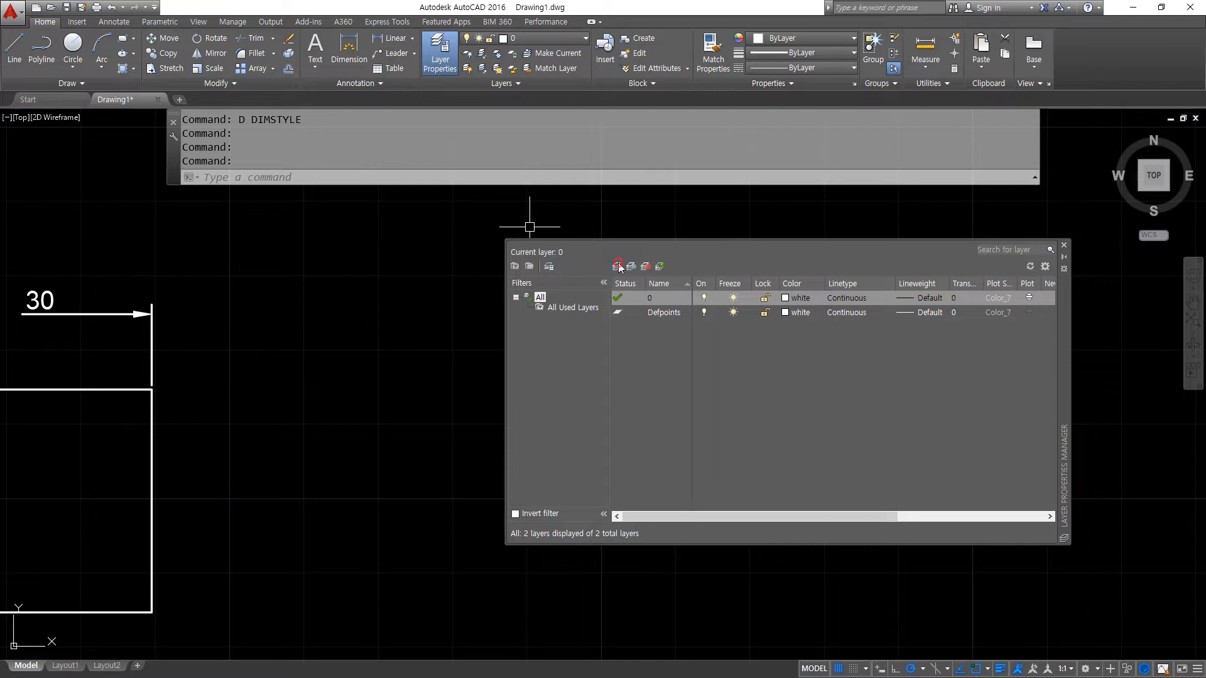
{"action": "left_click", "coordinate": [616, 266]}
{"action": "type", "text": "cen"}
{"action": "key", "text": "Return"}
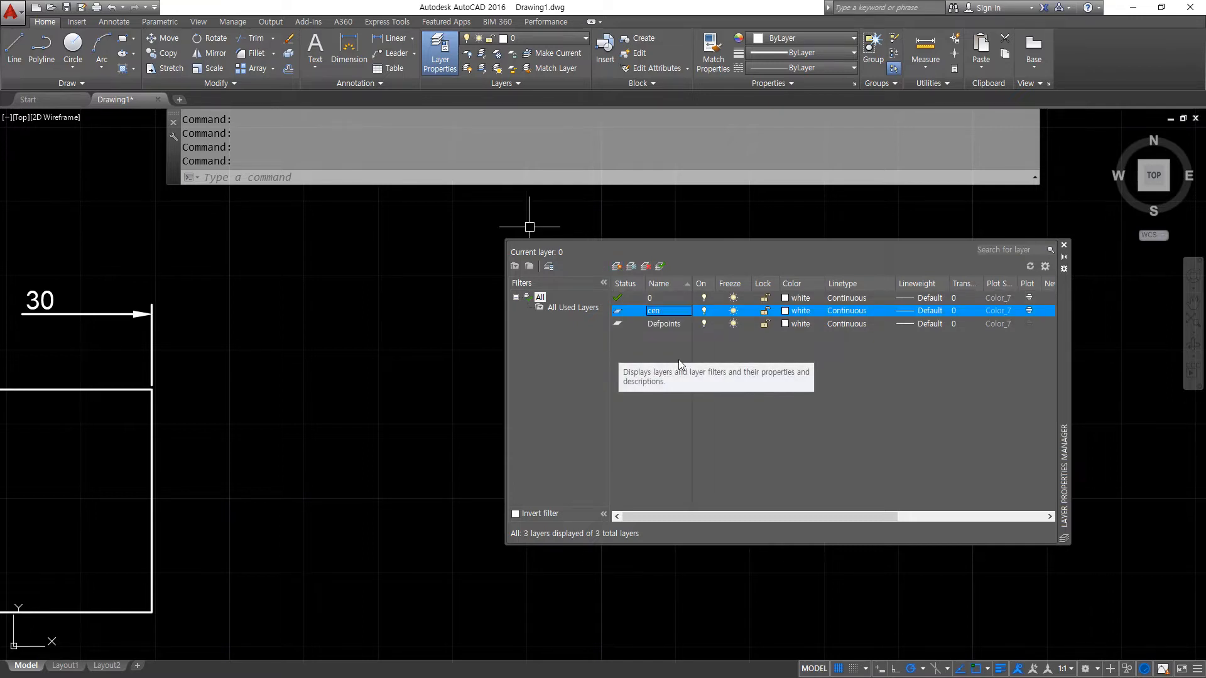
{"action": "left_click", "coordinate": [790, 311]}
{"action": "type", "text": "1"}
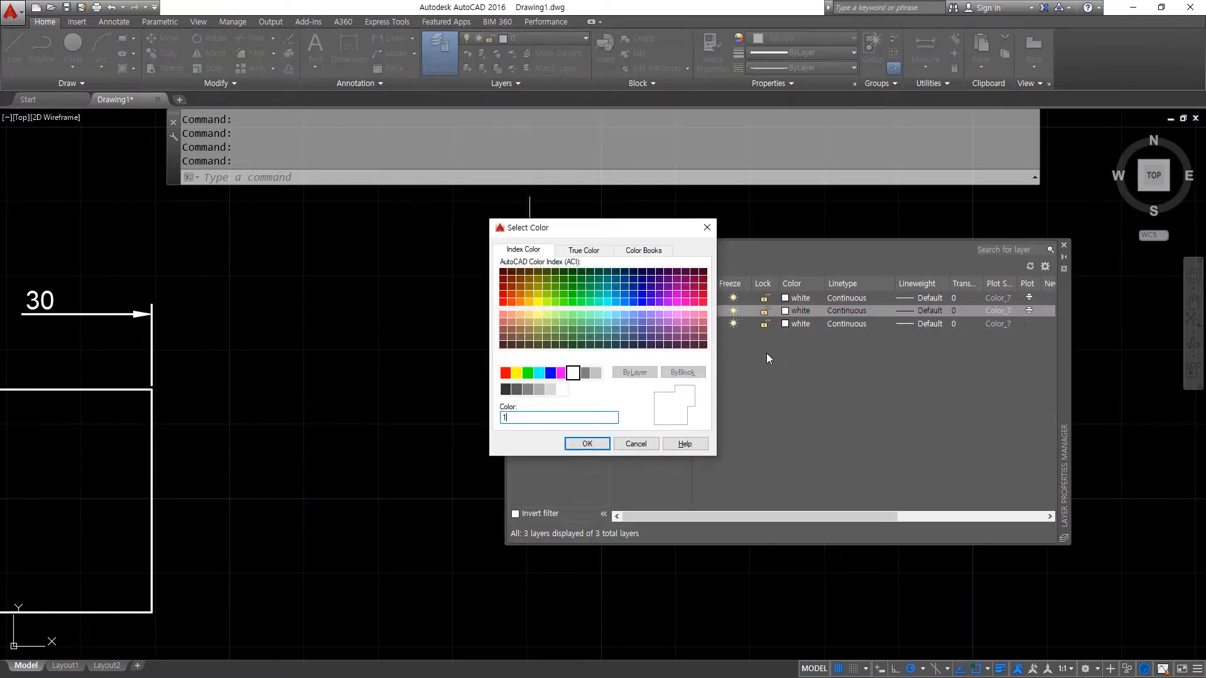
{"action": "key", "text": "Return"}
- Load the CENTER linetype, assign it to the cen layer, and close the layer properties
{"action": "left_click", "coordinate": [832, 312]}
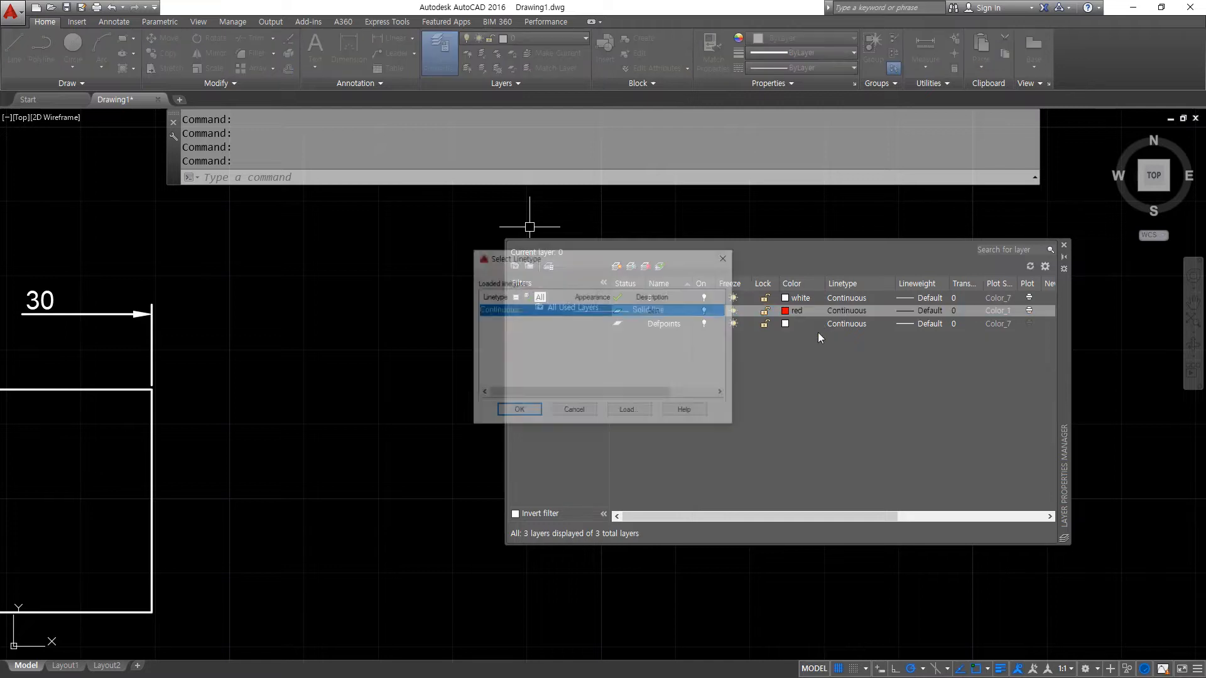
{"action": "left_click", "coordinate": [632, 407]}
{"action": "left_click", "coordinate": [555, 347]}
{"action": "key", "text": "c"}
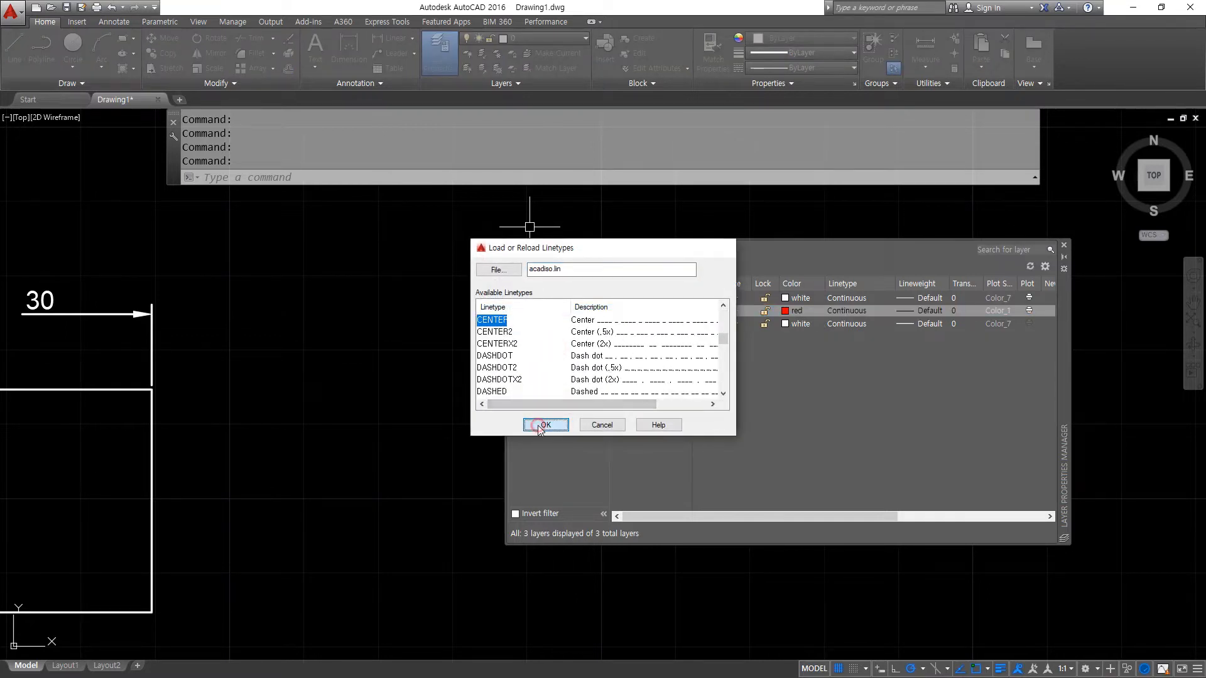
{"action": "left_click", "coordinate": [539, 424]}
{"action": "left_click", "coordinate": [498, 309]}
{"action": "left_click", "coordinate": [525, 413]}
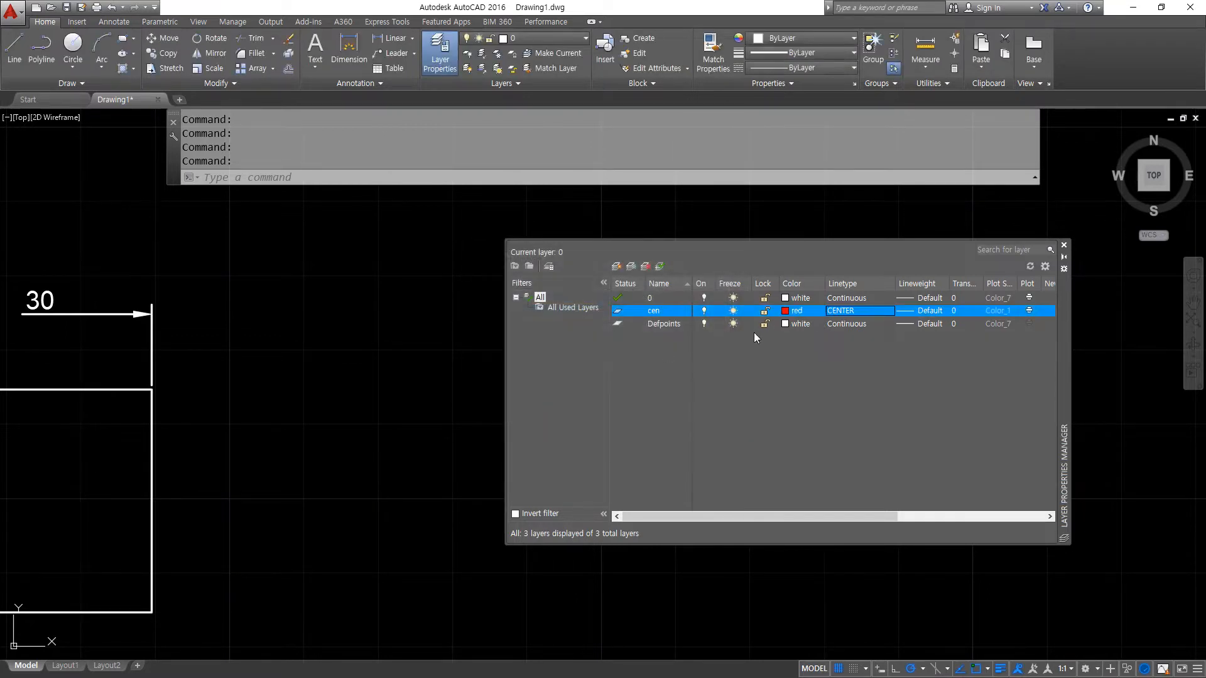
{"action": "left_click", "coordinate": [1064, 245]}
- Draw a horizontal line in the empty area to the right of the dimensioned square
{"action": "type", "text": "l"}
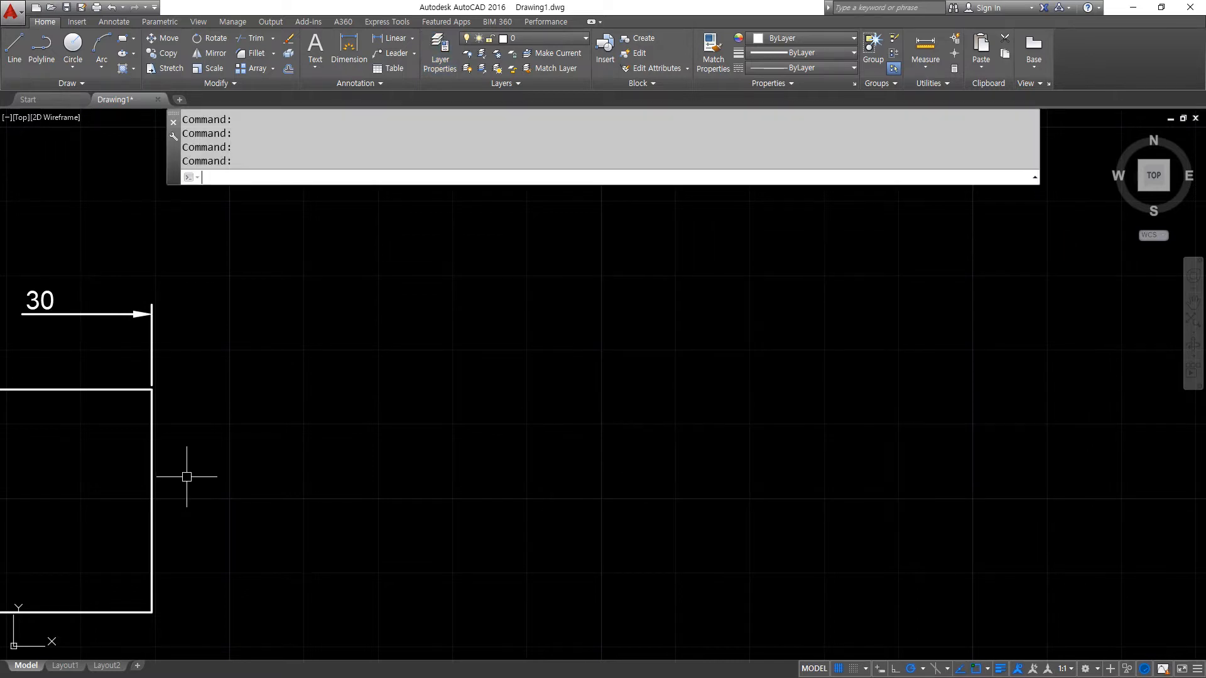
{"action": "key", "text": "Return"}
{"action": "left_click", "coordinate": [365, 458]}
{"action": "left_click", "coordinate": [786, 458]}
{"action": "key", "text": "Return"}
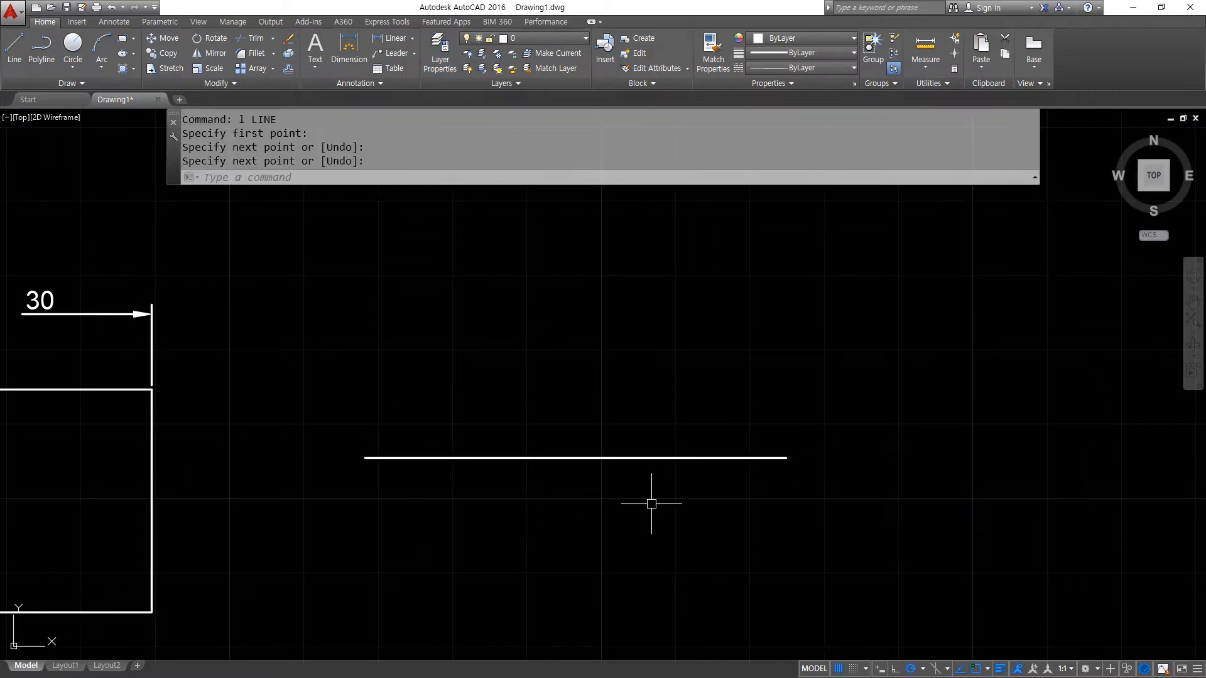
- Move the new horizontal line onto the cen layer and clear the selection
{"action": "left_click", "coordinate": [654, 498]}
{"action": "left_click", "coordinate": [578, 198]}
{"action": "left_click", "coordinate": [534, 38]}
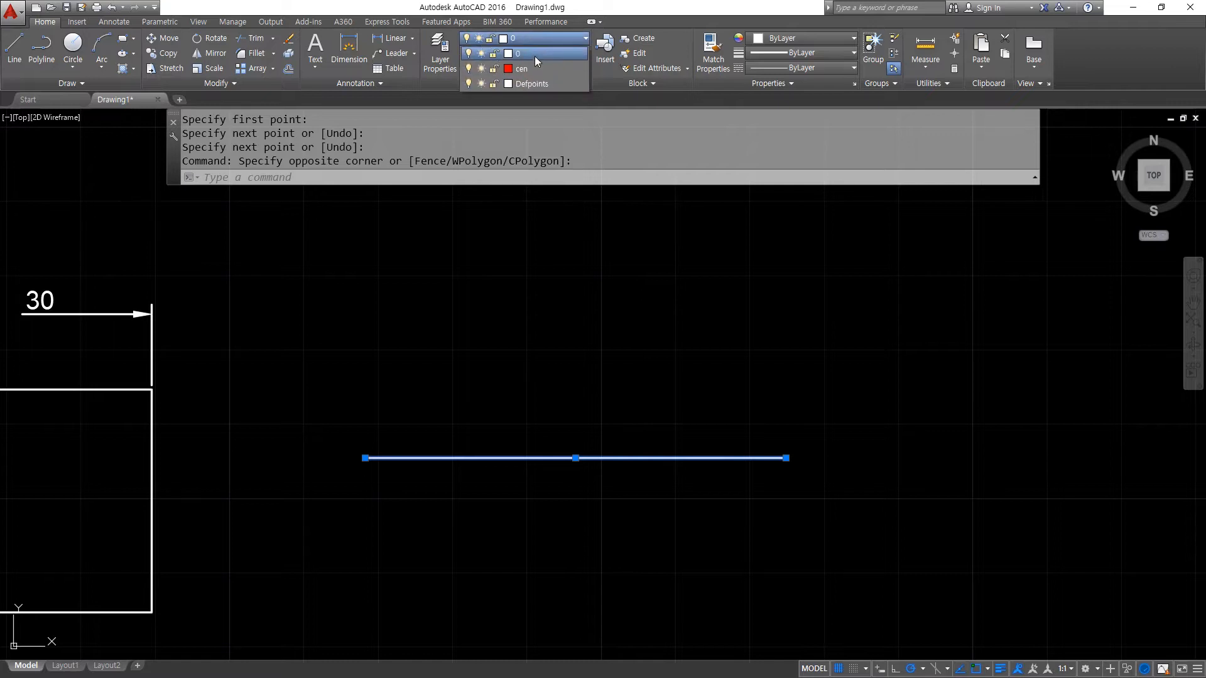
{"action": "left_click", "coordinate": [530, 68]}
{"action": "key", "text": "Escape"}
{"action": "key", "text": "Escape"}
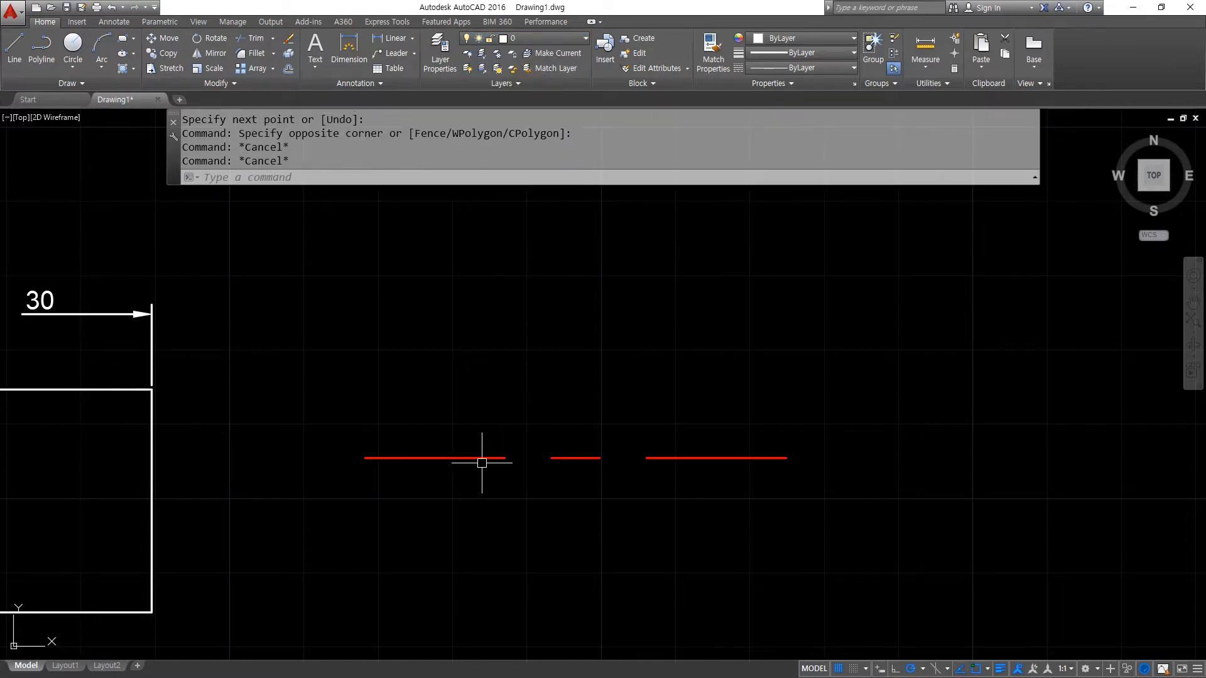
- Set the global linetype scale (LTSCALE) to 0.3
{"action": "type", "text": "lts"}
{"action": "key", "text": "Return"}
{"action": "type", "text": "0.3"}
{"action": "key", "text": "Return"}
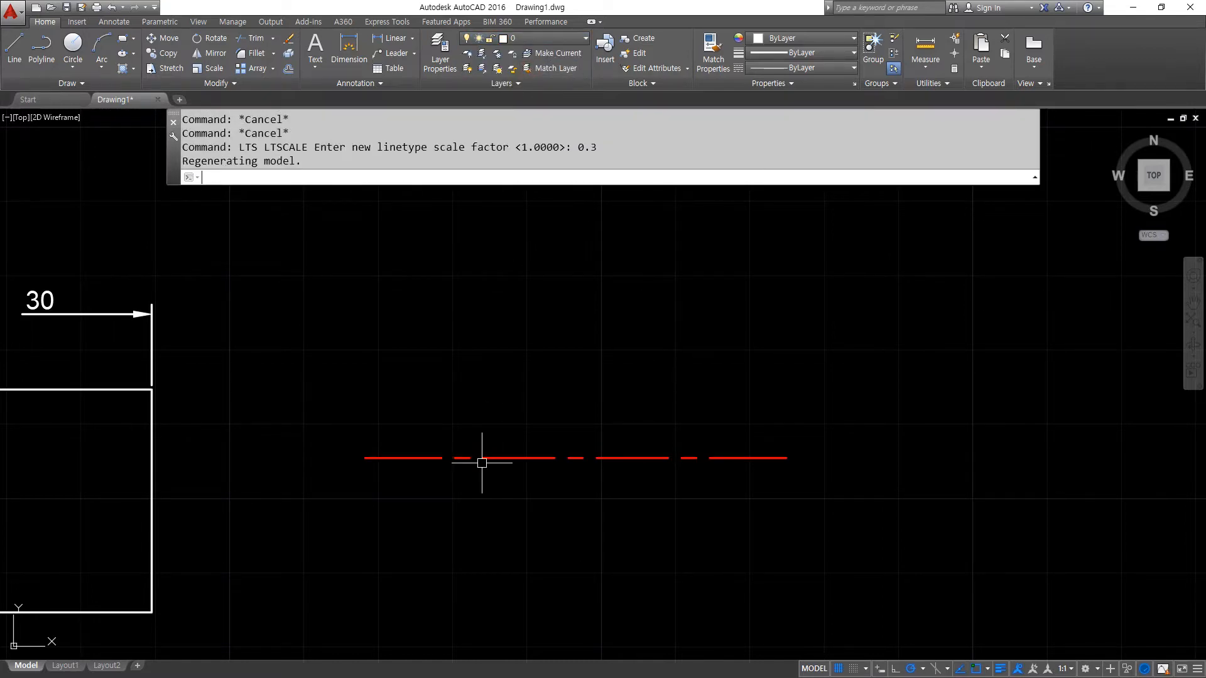
- Offset the red center line upward by a distance of 100
{"action": "type", "text": "o"}
{"action": "key", "text": "Return"}
{"action": "type", "text": "100"}
{"action": "key", "text": "Return"}
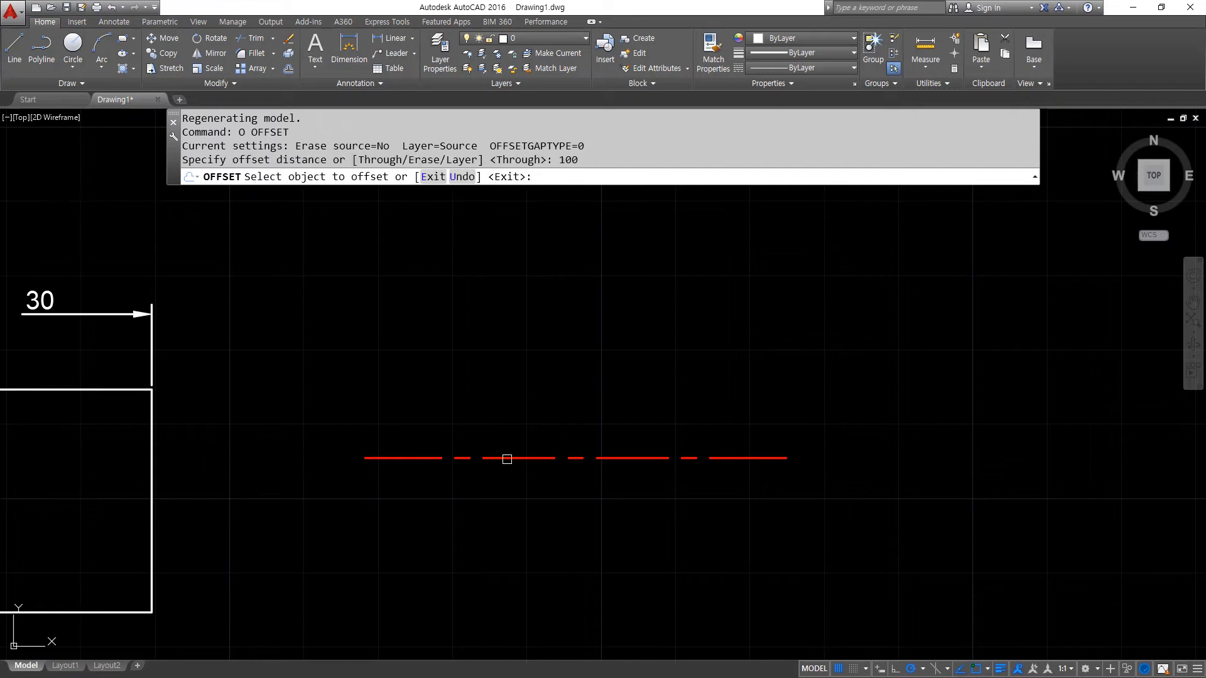
{"action": "scroll", "coordinate": [506, 423], "scroll_direction": "down", "scroll_amount": 4}
{"action": "left_click", "coordinate": [528, 437]}
{"action": "left_click", "coordinate": [530, 433]}
{"action": "scroll", "coordinate": [530, 436], "scroll_direction": "down", "scroll_amount": 2}
{"action": "key", "text": "Return"}
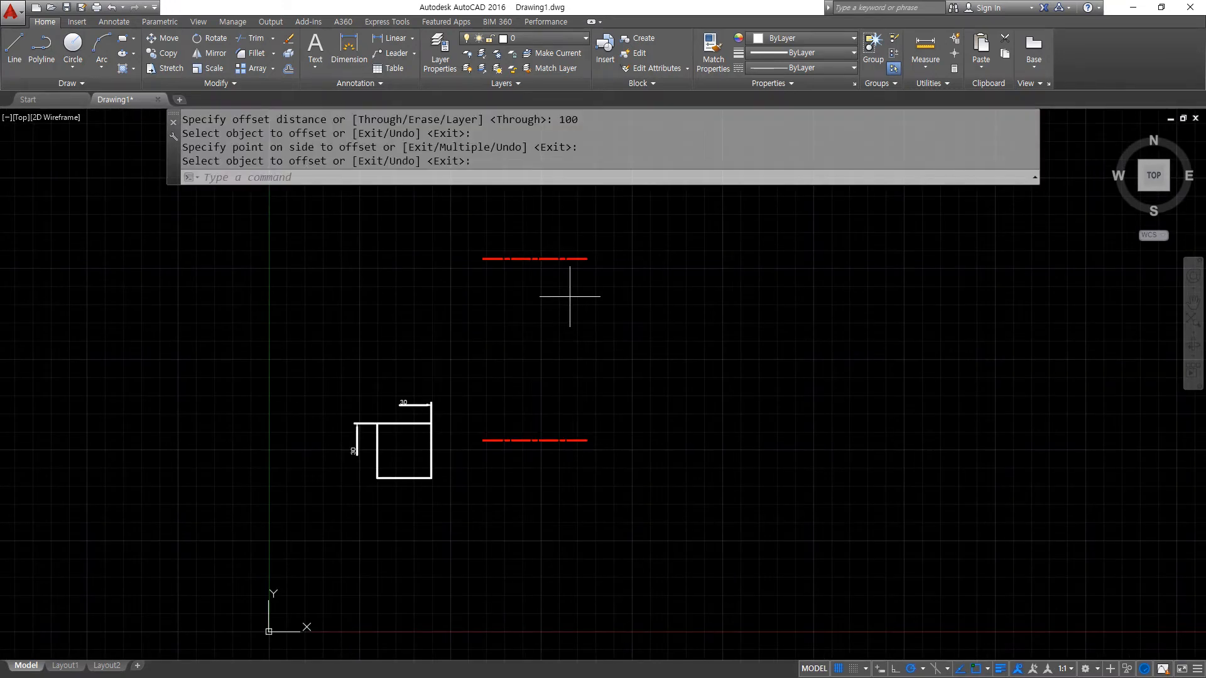
- Erase the upper copy of the center line
{"action": "left_click", "coordinate": [571, 296]}
{"action": "left_click", "coordinate": [513, 254]}
{"action": "type", "text": "e"}
{"action": "key", "text": "Return"}
- Offset the red center line by 50 both upward and downward
{"action": "type", "text": "o"}
{"action": "key", "text": "Return"}
{"action": "type", "text": "50"}
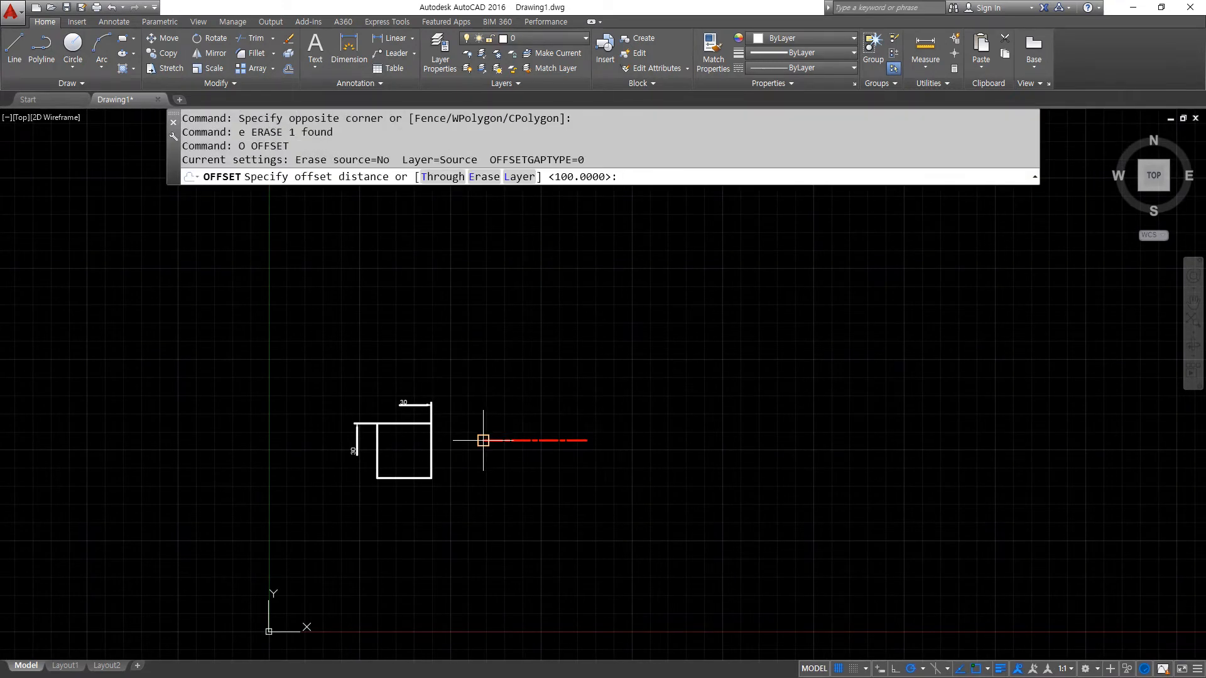
{"action": "key", "text": "Return"}
{"action": "left_click", "coordinate": [525, 440]}
{"action": "left_click", "coordinate": [537, 417]}
{"action": "left_click", "coordinate": [534, 440]}
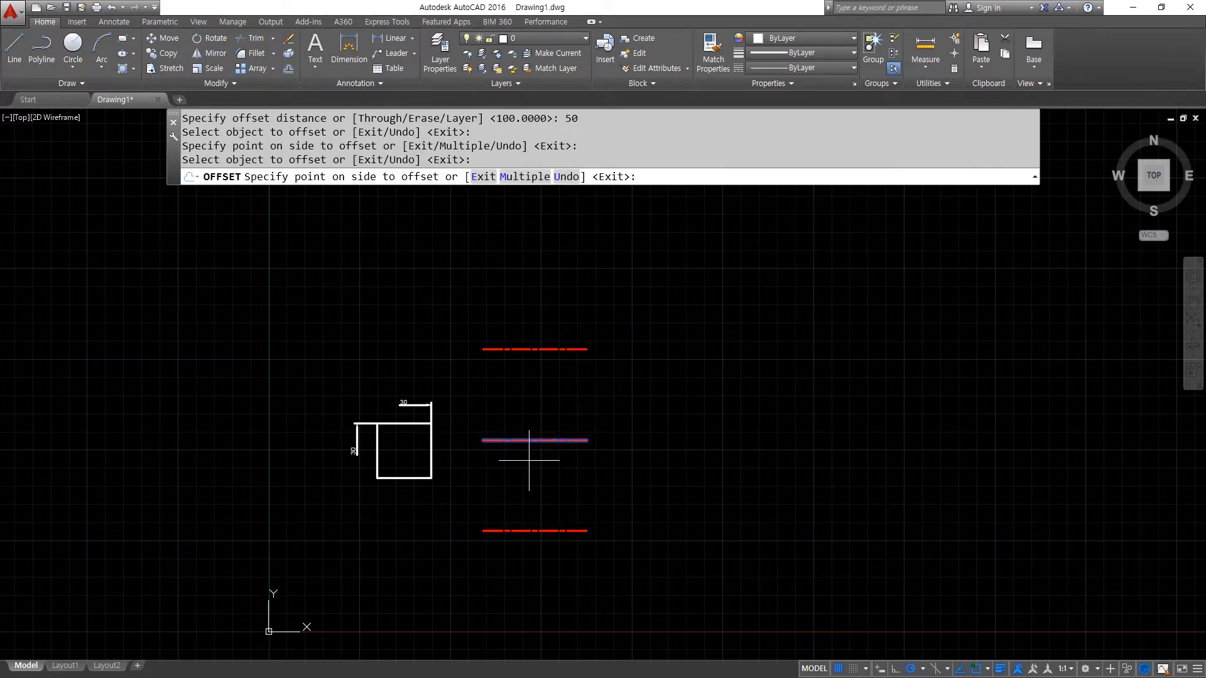
{"action": "left_click", "coordinate": [519, 482]}
{"action": "key", "text": "Return"}
- Offset the middle red center line by 30 to both sides
{"action": "scroll", "coordinate": [522, 465], "scroll_direction": "up", "scroll_amount": 2}
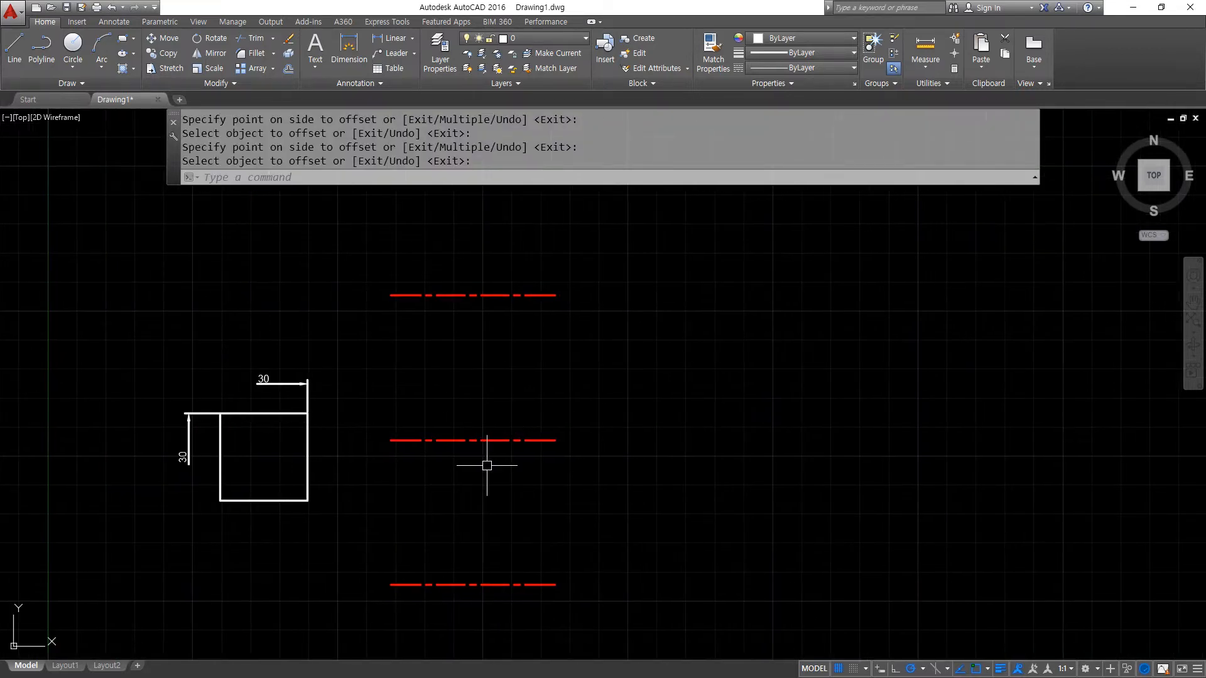
{"action": "type", "text": "o"}
{"action": "key", "text": "Return"}
{"action": "type", "text": "30"}
{"action": "key", "text": "Return"}
{"action": "left_click", "coordinate": [506, 440]}
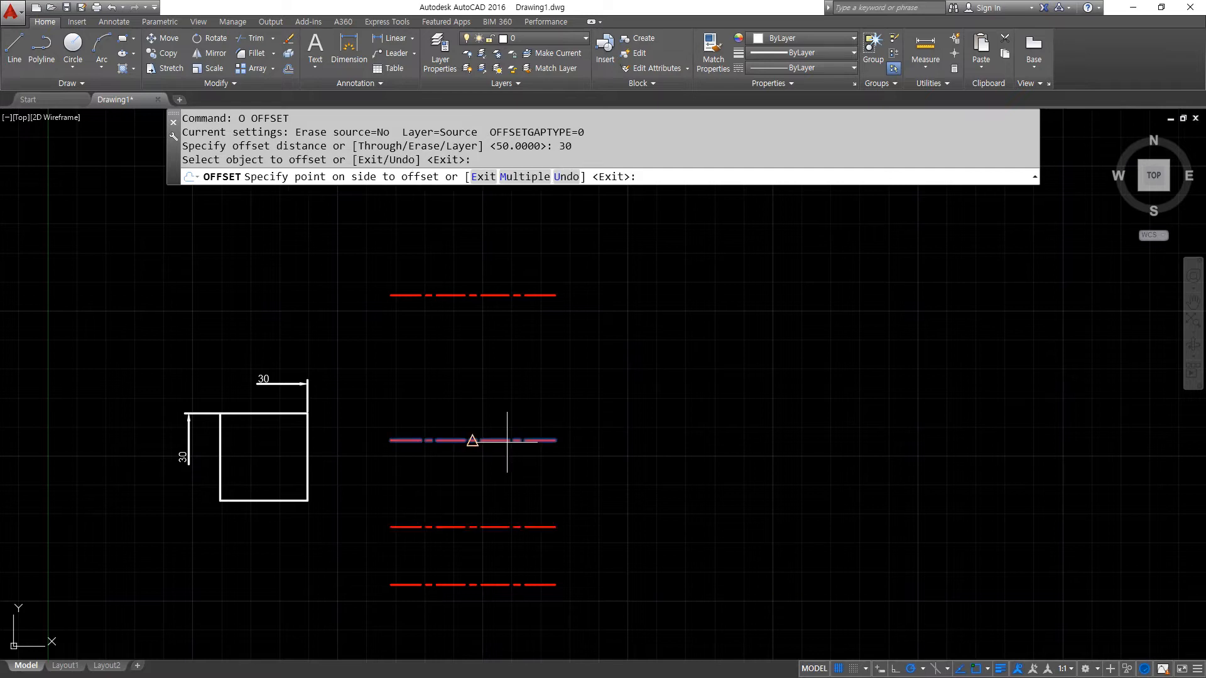
{"action": "left_click", "coordinate": [513, 414]}
{"action": "left_click", "coordinate": [507, 442]}
{"action": "left_click", "coordinate": [508, 483]}
{"action": "key", "text": "Return"}
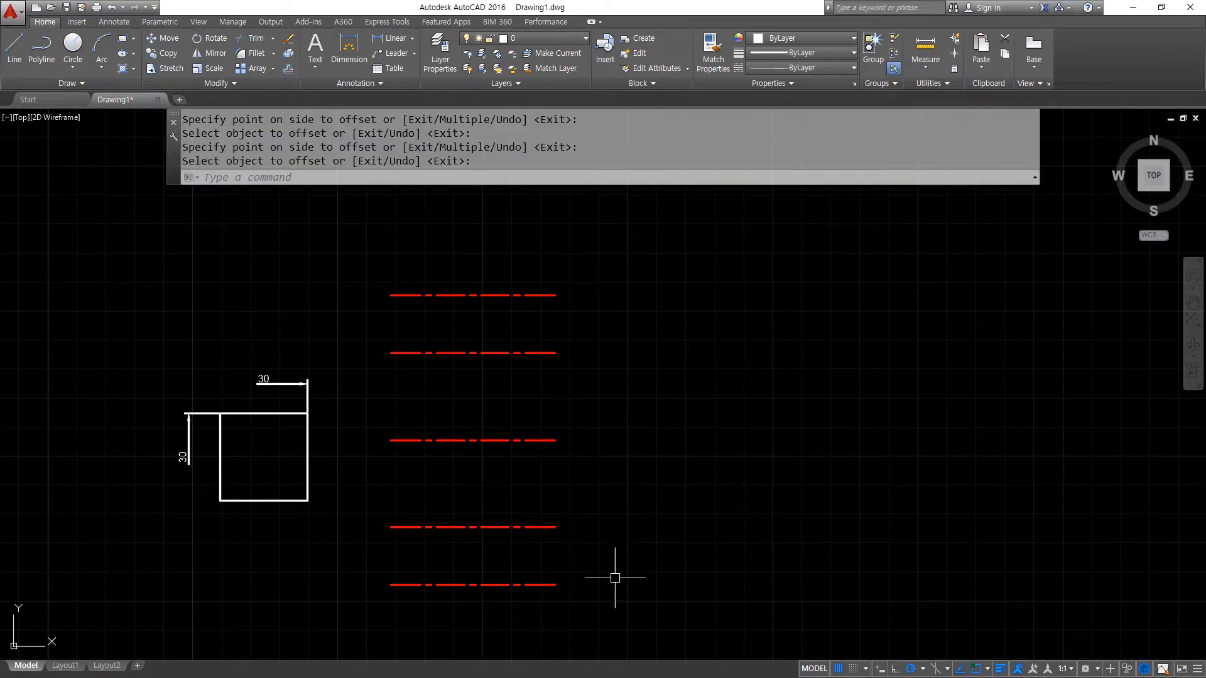
- Move the uppermost and lowermost horizontal lines onto layer 0 and clear the selection
{"action": "left_click", "coordinate": [587, 614]}
{"action": "left_click", "coordinate": [458, 549]}
{"action": "left_click", "coordinate": [561, 320]}
{"action": "left_click", "coordinate": [506, 274]}
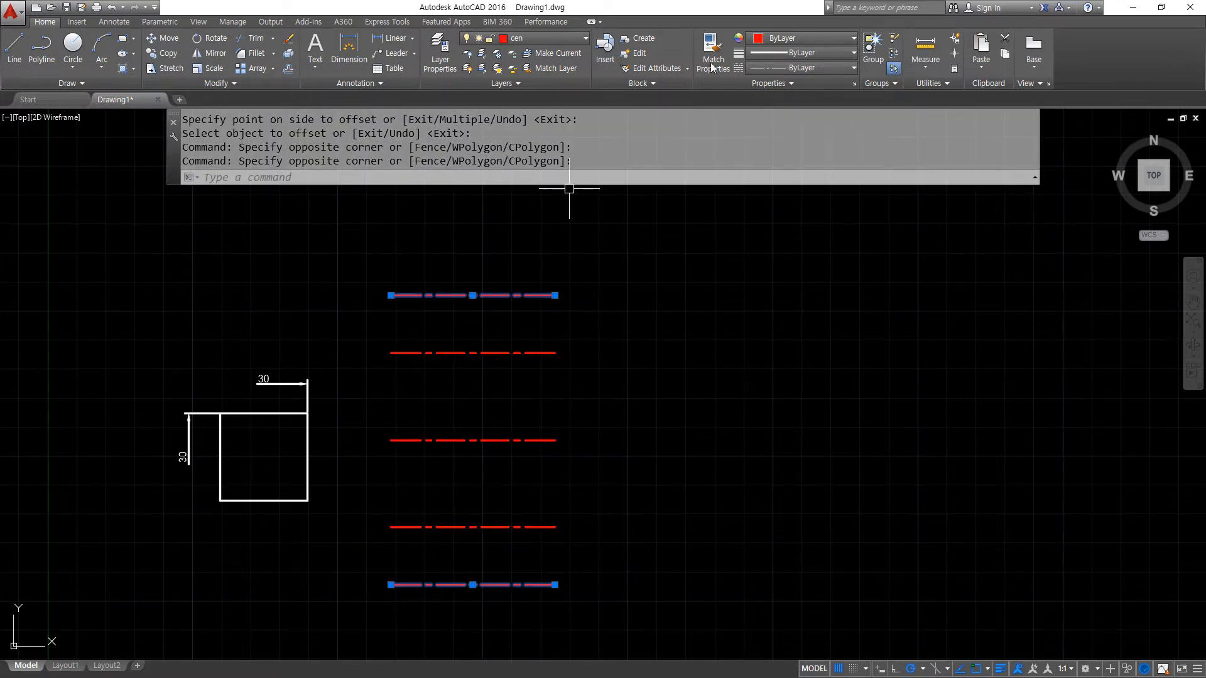
{"action": "left_click", "coordinate": [567, 37]}
{"action": "left_click", "coordinate": [549, 55]}
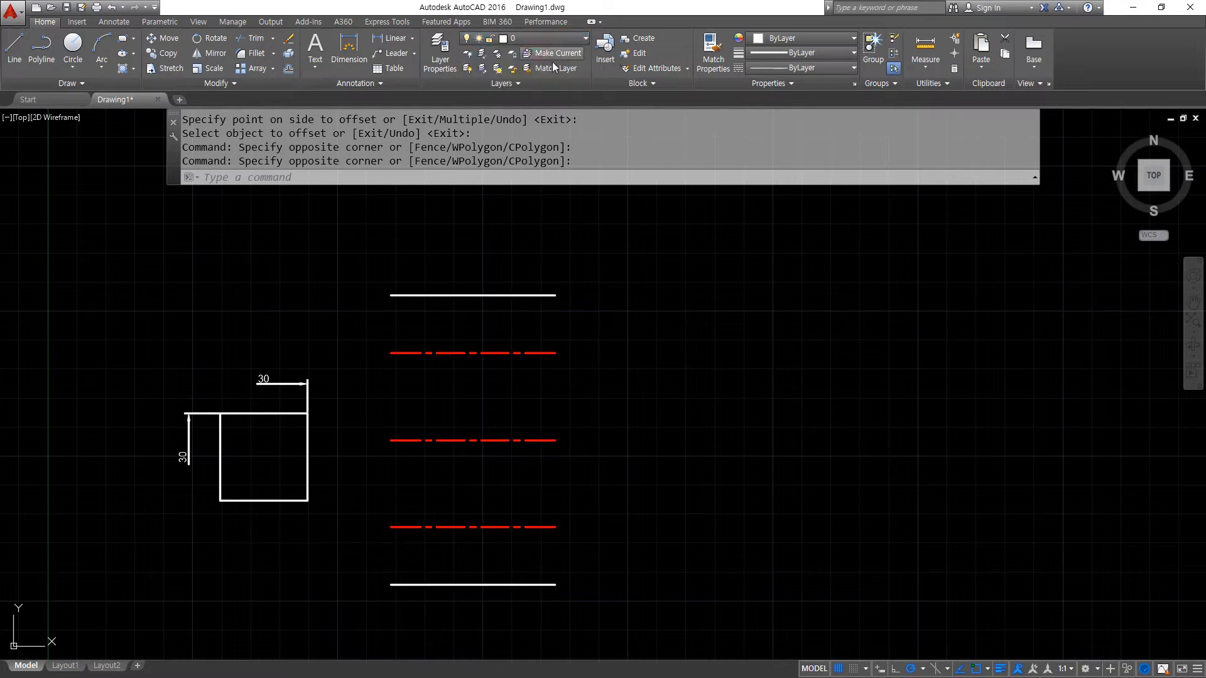
{"action": "key", "text": "Escape"}
{"action": "key", "text": "Escape"}
- Draw a vertical line about 130 long crossing all five horizontal lines near their left ends
{"action": "type", "text": "l"}
{"action": "key", "text": "Return"}
{"action": "left_click", "coordinate": [433, 251]}
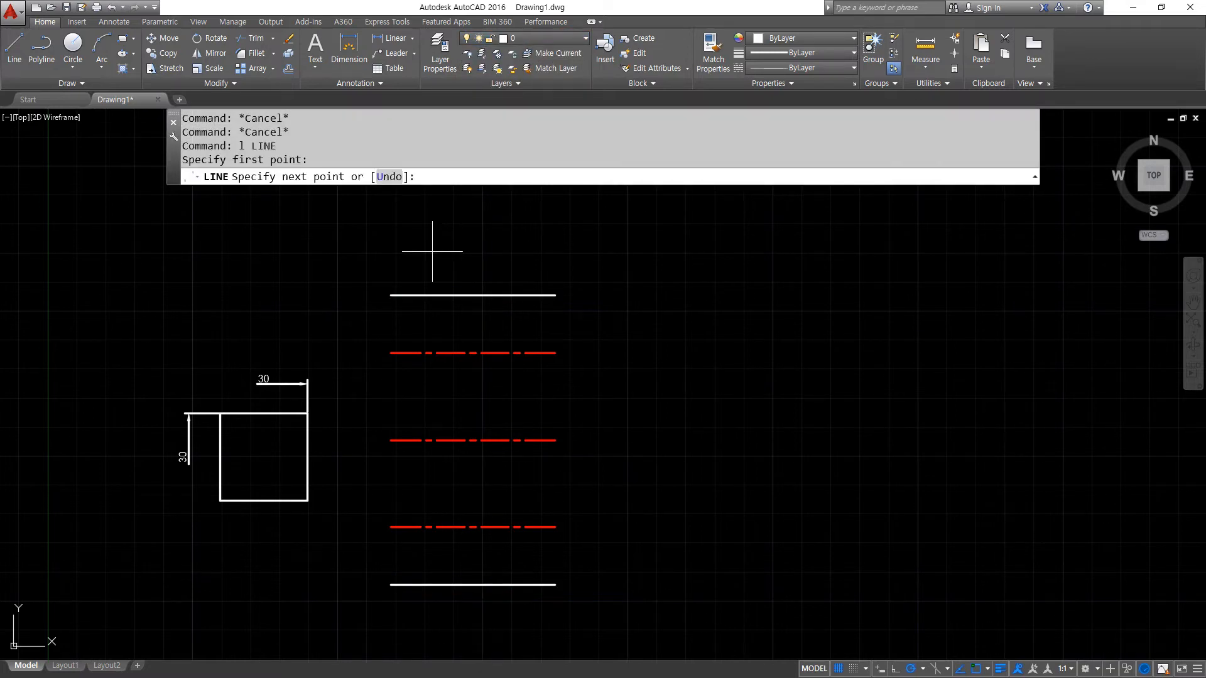
{"action": "left_click", "coordinate": [425, 628]}
{"action": "key", "text": "ctrl+z"}
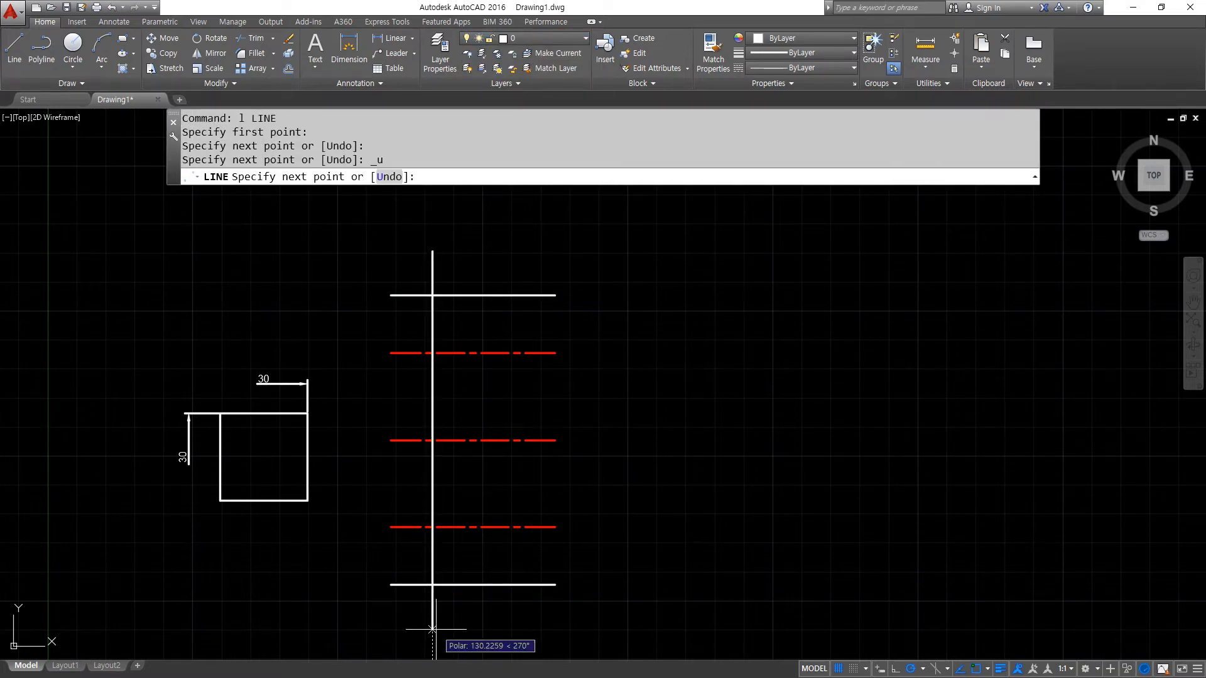
{"action": "left_click", "coordinate": [426, 628]}
{"action": "key", "text": "Return"}
- Offset the vertical line to the right by 20
{"action": "type", "text": "o"}
{"action": "key", "text": "Return"}
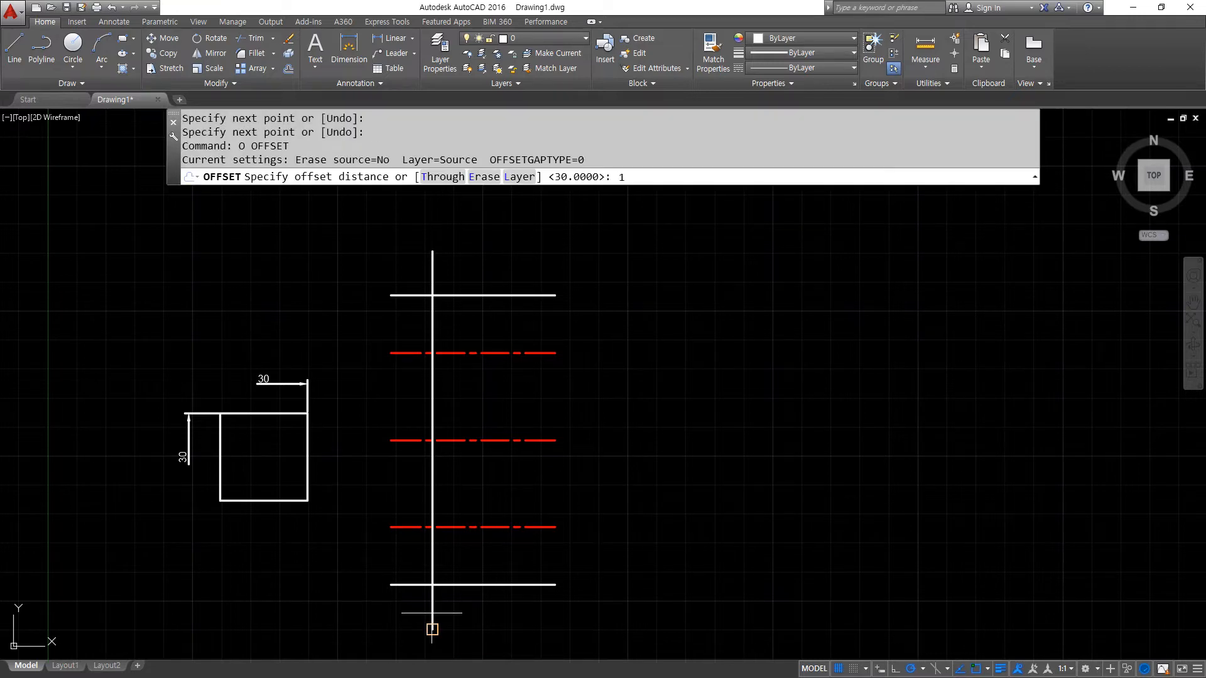
{"action": "type", "text": "20"}
{"action": "key", "text": "Return"}
{"action": "left_click", "coordinate": [431, 623]}
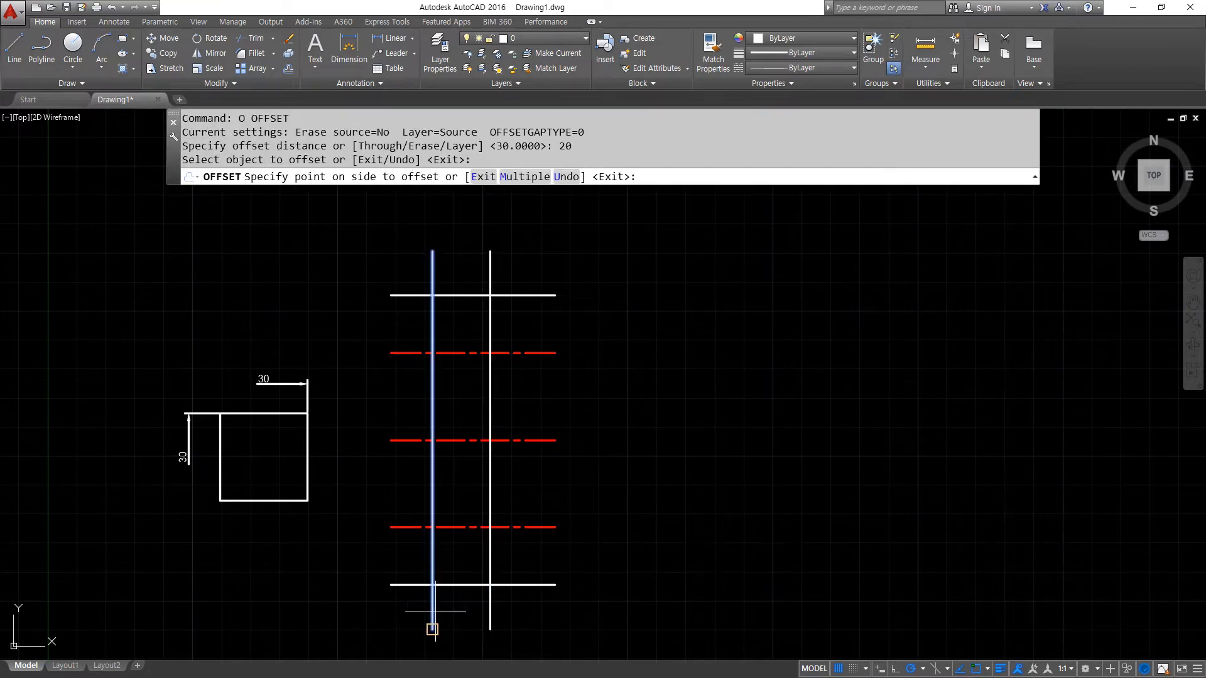
{"action": "left_click", "coordinate": [538, 624]}
{"action": "key", "text": "Return"}
{"action": "key", "text": "Return"}
- Trim the white line ends that stick out beyond the two lower corners of the narrow rectangle
{"action": "type", "text": "tr"}
{"action": "key", "text": "Return"}
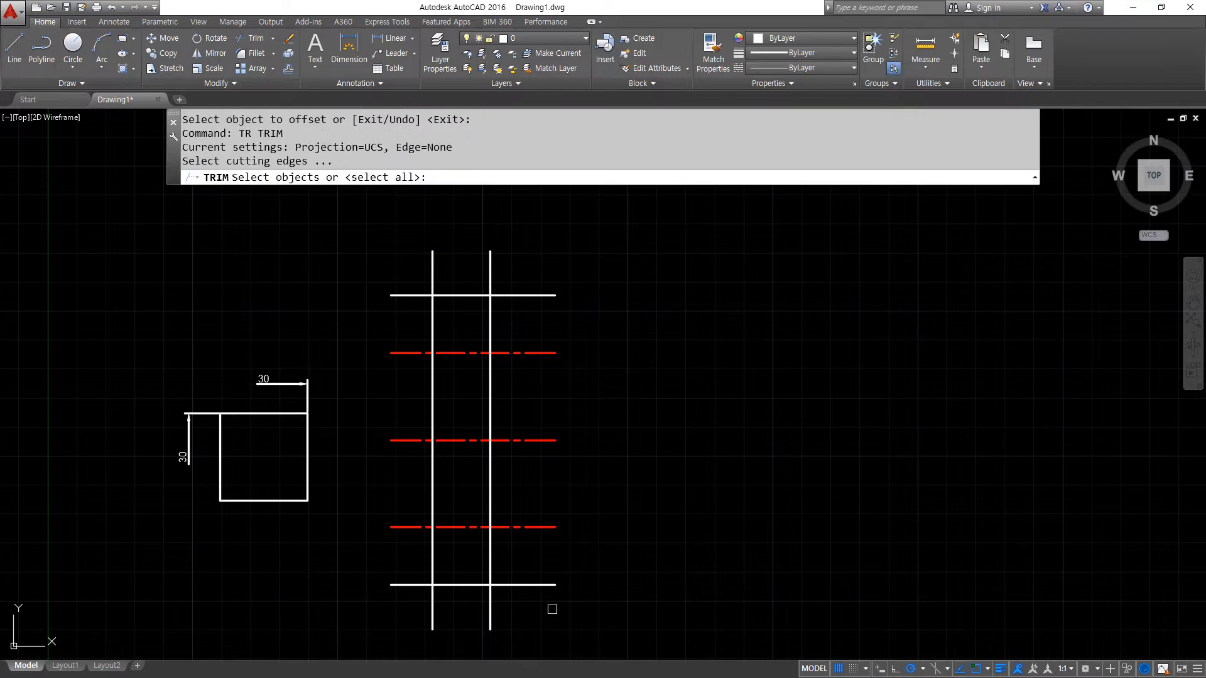
{"action": "key", "text": "Return"}
{"action": "left_click", "coordinate": [517, 583]}
{"action": "left_click", "coordinate": [487, 617]}
{"action": "left_click", "coordinate": [444, 625]}
{"action": "left_click", "coordinate": [398, 625]}
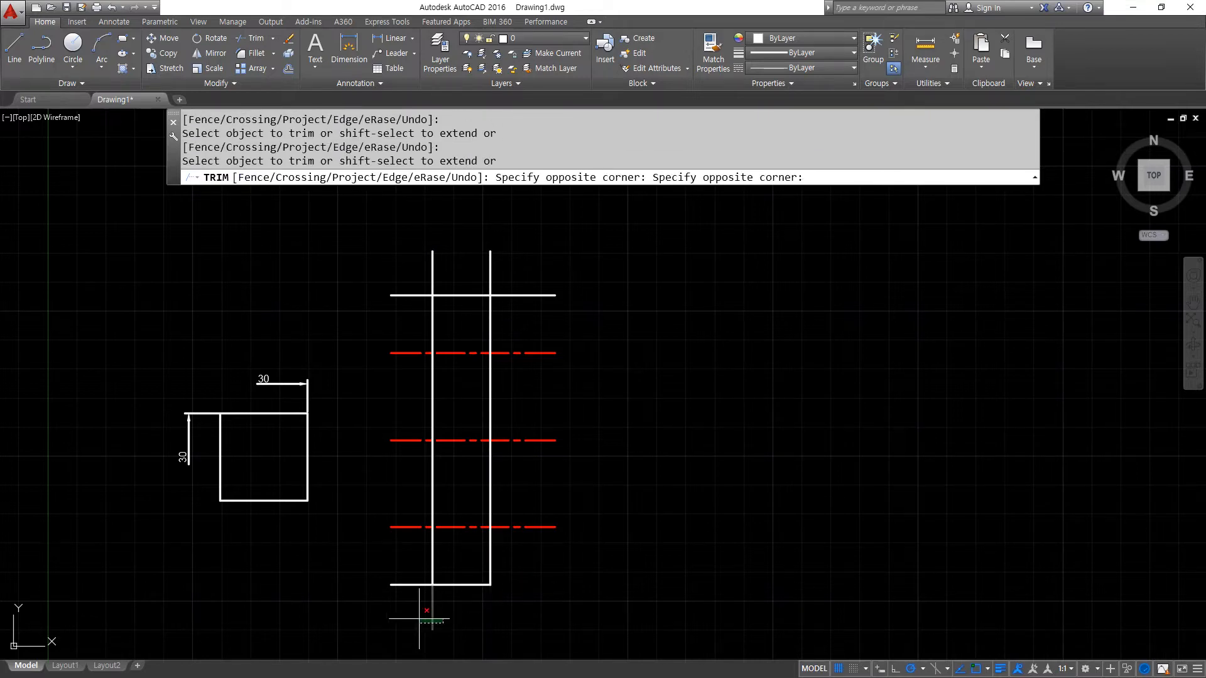
{"action": "left_click", "coordinate": [415, 593]}
{"action": "left_click", "coordinate": [399, 553]}
- Trim the white line ends that stick out beyond the two upper corners of the narrow rectangle
{"action": "left_click", "coordinate": [410, 318]}
{"action": "left_click", "coordinate": [396, 265]}
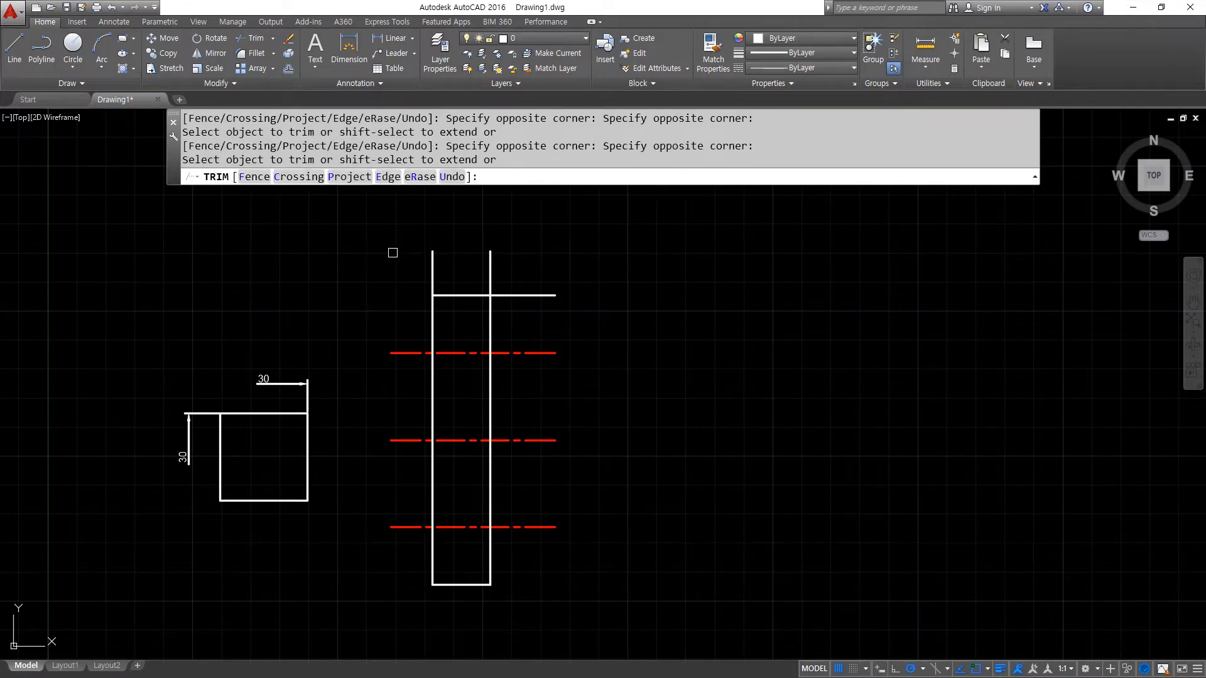
{"action": "left_click", "coordinate": [416, 275]}
{"action": "left_click", "coordinate": [463, 254]}
{"action": "left_click", "coordinate": [501, 262]}
{"action": "left_click", "coordinate": [464, 259]}
{"action": "left_click", "coordinate": [533, 267]}
{"action": "left_click", "coordinate": [538, 323]}
{"action": "key", "text": "Return"}
- Offset the top red center line by 5 both upward and downward
{"action": "scroll", "coordinate": [469, 350], "scroll_direction": "up", "scroll_amount": 2}
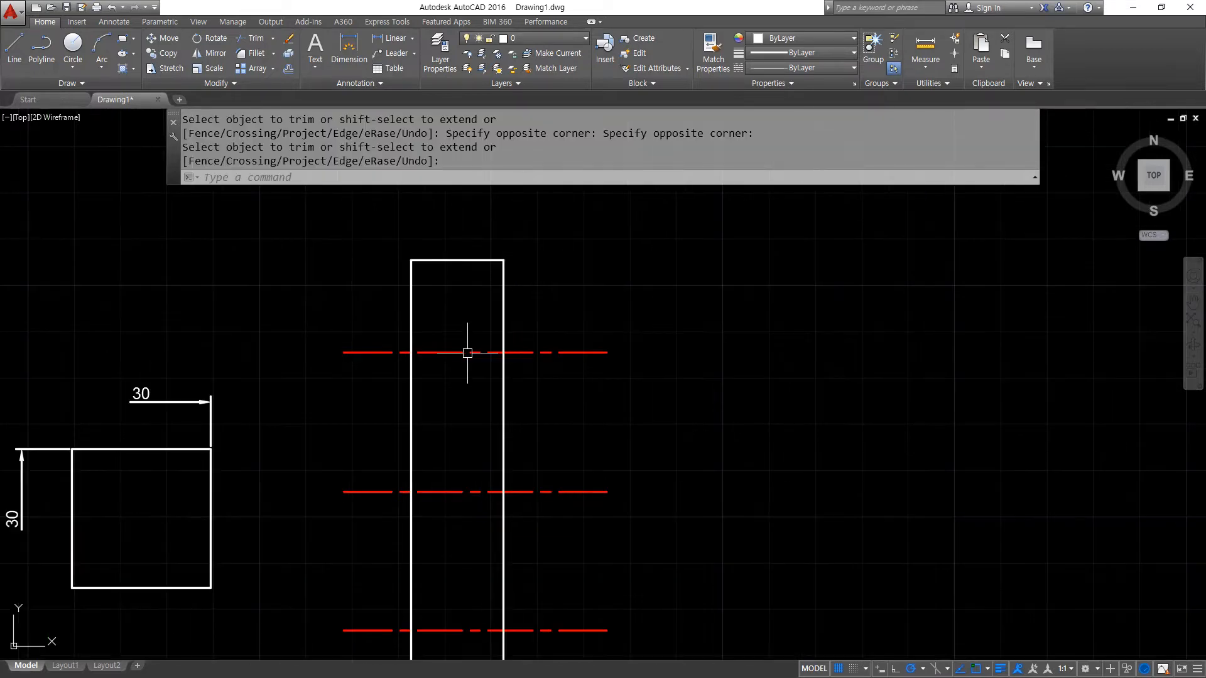
{"action": "type", "text": "o"}
{"action": "key", "text": "Return"}
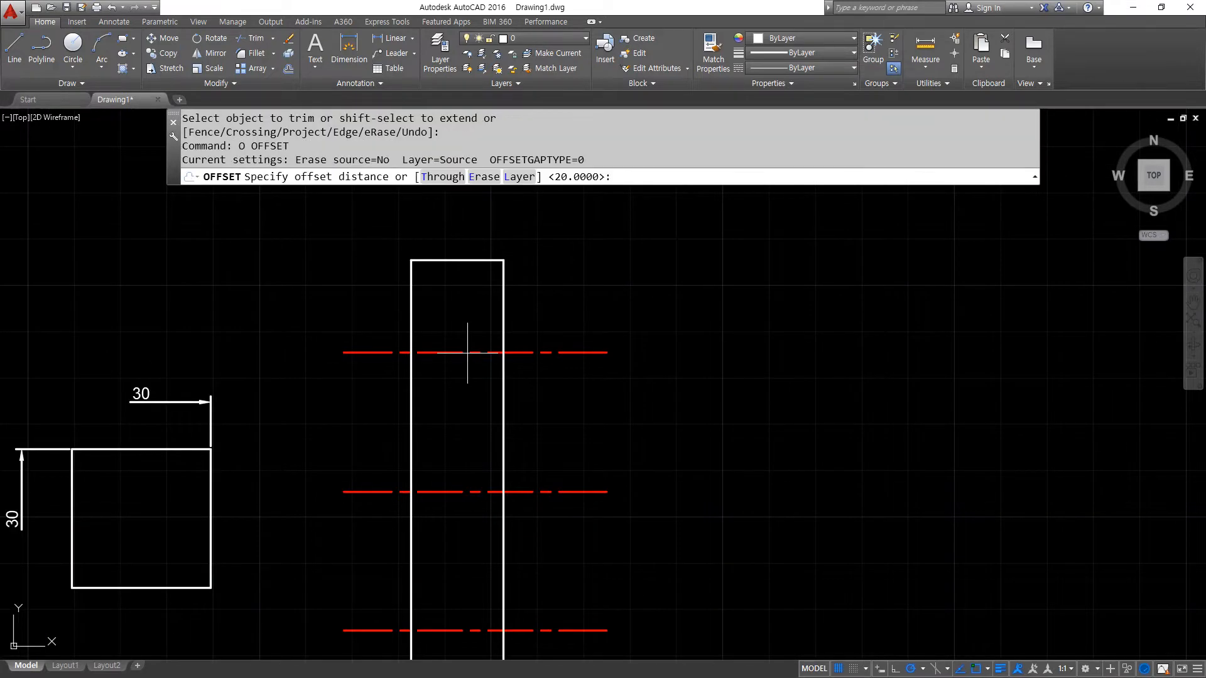
{"action": "type", "text": "5"}
{"action": "key", "text": "Return"}
{"action": "left_click", "coordinate": [452, 353]}
{"action": "left_click", "coordinate": [463, 328]}
{"action": "left_click", "coordinate": [471, 353]}
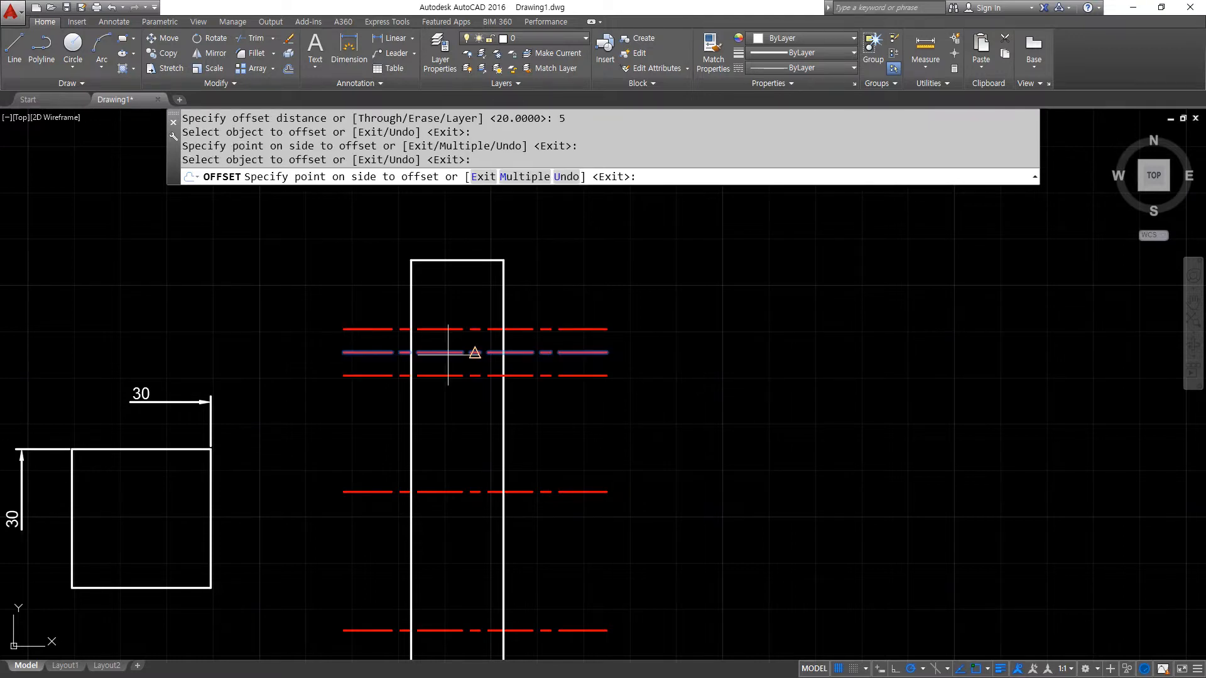
{"action": "left_click", "coordinate": [526, 368]}
{"action": "key", "text": "Return"}
- Trim the two new offset lines around the top center line back to the rectangle's sides
{"action": "type", "text": "tr"}
{"action": "key", "text": "Return"}
{"action": "key", "text": "Return"}
{"action": "left_click", "coordinate": [527, 376]}
{"action": "left_click", "coordinate": [533, 329]}
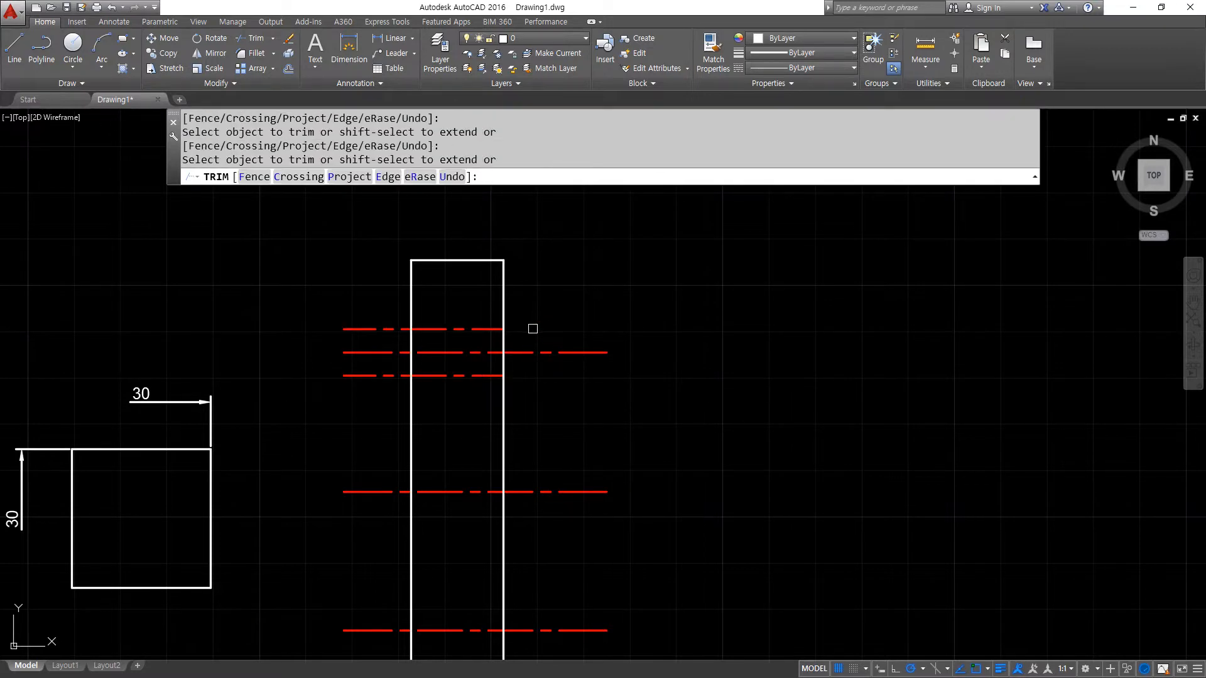
{"action": "key", "text": "Return"}
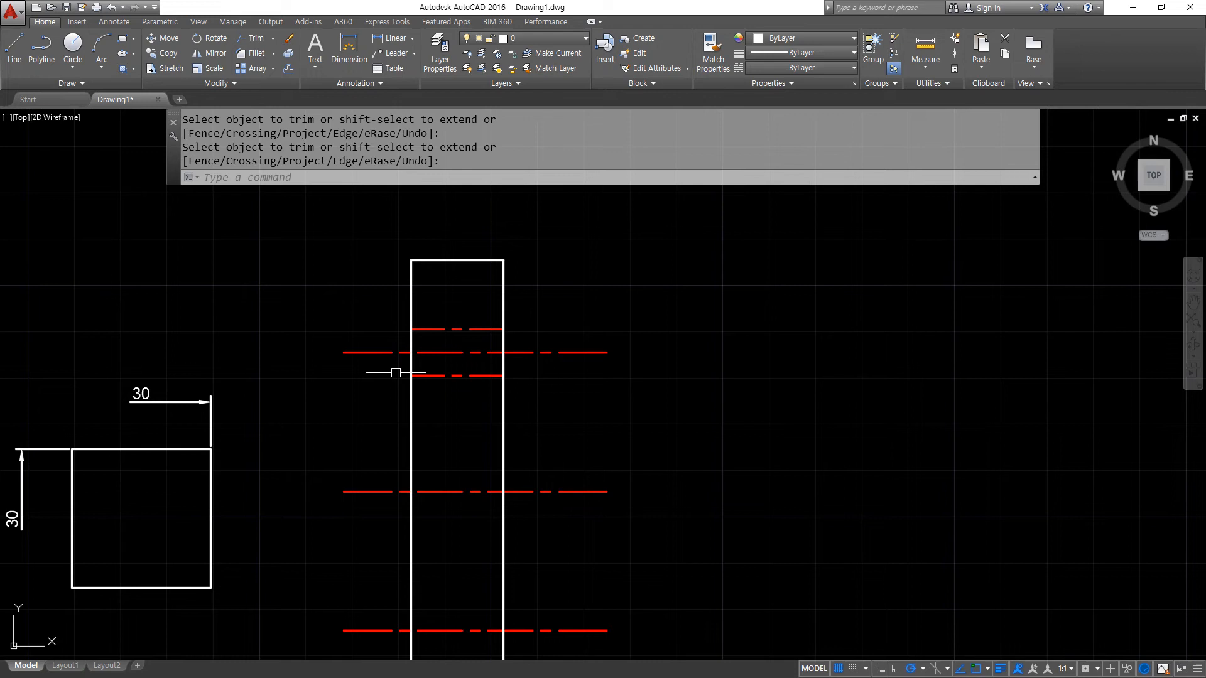
- Match the properties of the rectangle's right edge onto the two short lines around the top center line
{"action": "type", "text": "ma"}
{"action": "key", "text": "Return"}
{"action": "left_click", "coordinate": [503, 404]}
{"action": "left_click", "coordinate": [492, 376]}
{"action": "left_click", "coordinate": [479, 329]}
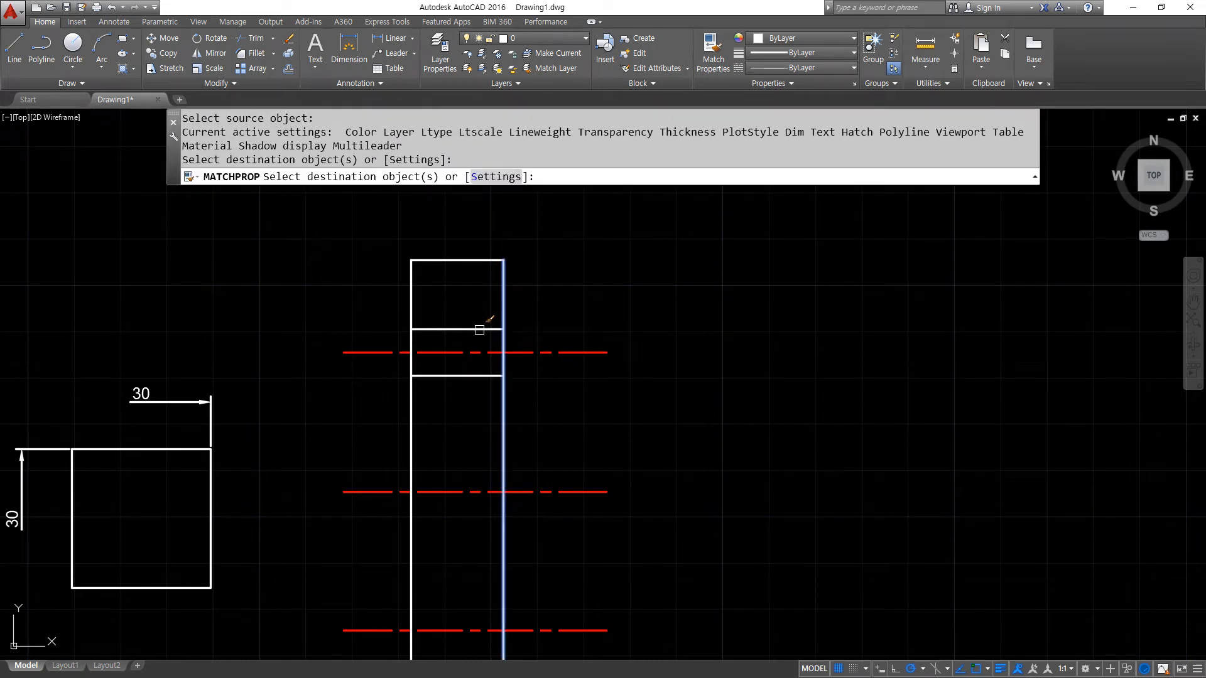
{"action": "key", "text": "Return"}
- Offset the middle red center line upward by 10
{"action": "scroll", "coordinate": [474, 455], "scroll_direction": "down", "scroll_amount": 2}
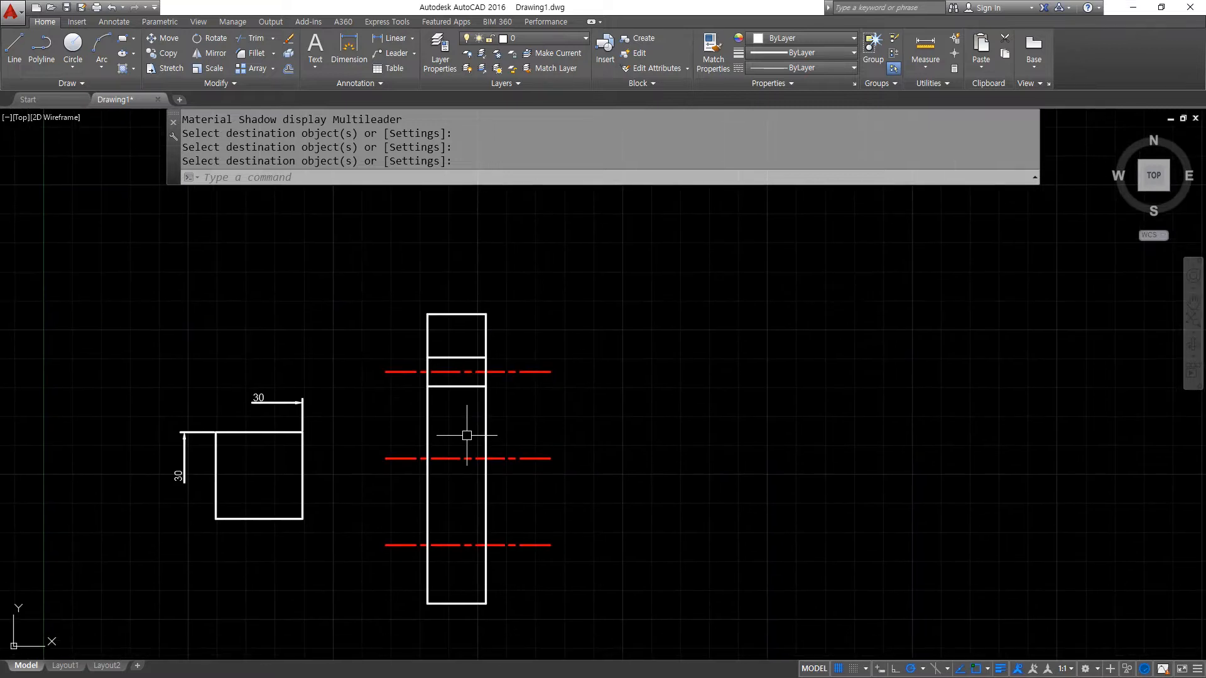
{"action": "type", "text": "o"}
{"action": "key", "text": "Return"}
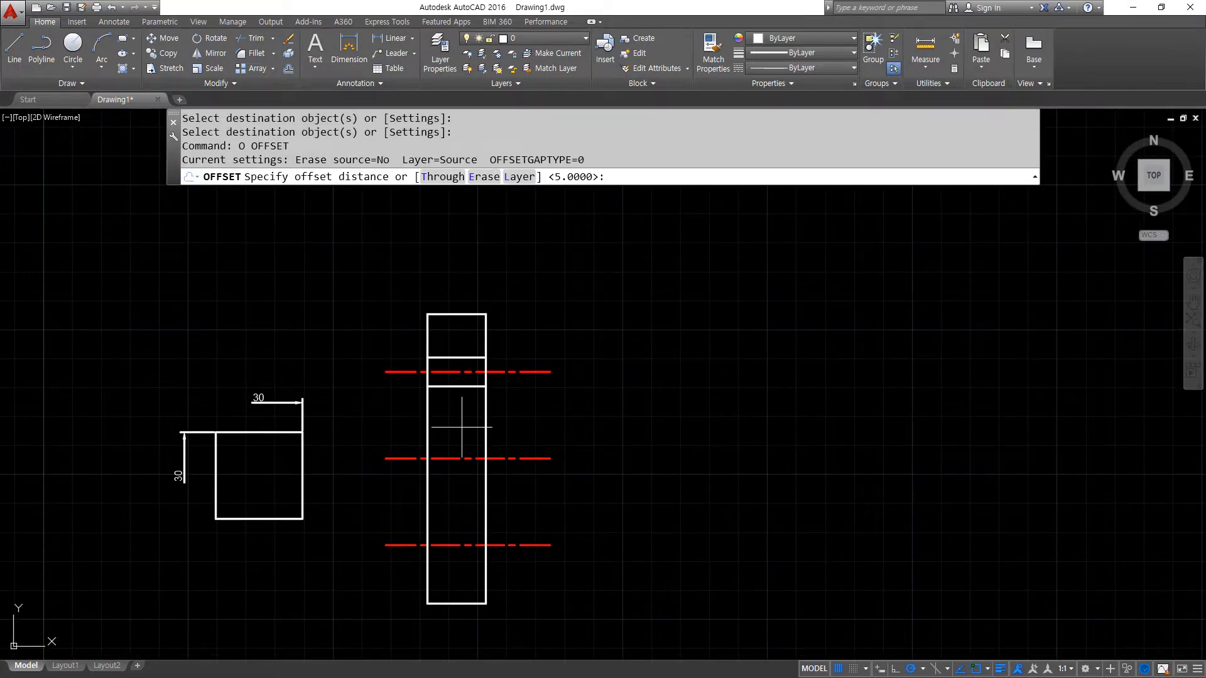
{"action": "type", "text": "10"}
{"action": "key", "text": "Return"}
{"action": "left_click", "coordinate": [444, 458]}
{"action": "left_click", "coordinate": [463, 434]}
{"action": "key", "text": "Return"}
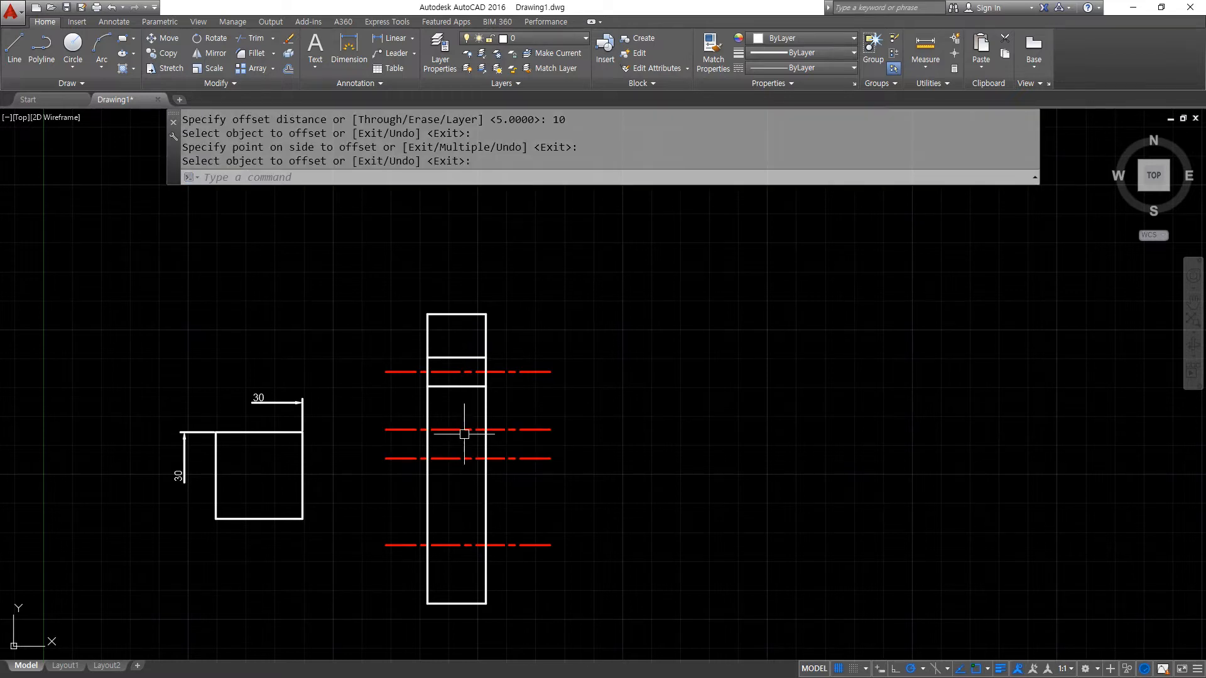
{"action": "type", "text": "tr"}
{"action": "key", "text": "Return"}
{"action": "key", "text": "Return"}
{"action": "left_click", "coordinate": [503, 425]}
{"action": "left_click", "coordinate": [504, 427]}
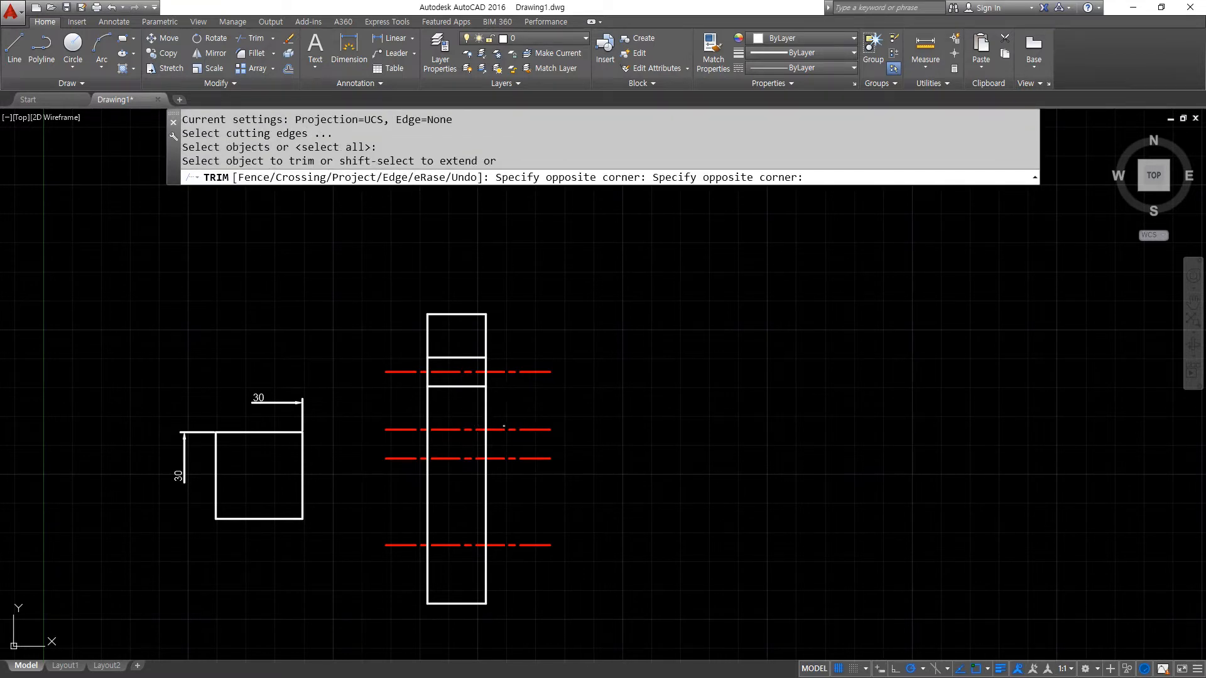
{"action": "key", "text": "Escape"}
{"action": "key", "text": "Escape"}
- Erase the copy just above the middle center line
{"action": "left_click", "coordinate": [501, 429]}
{"action": "type", "text": "e"}
{"action": "key", "text": "Return"}
- Offset the rectangle's right edge to the right by 30
{"action": "scroll", "coordinate": [514, 485], "scroll_direction": "up", "scroll_amount": 2}
{"action": "middle_click_drag", "start_coordinate": [514, 485], "coordinate": [525, 402]}
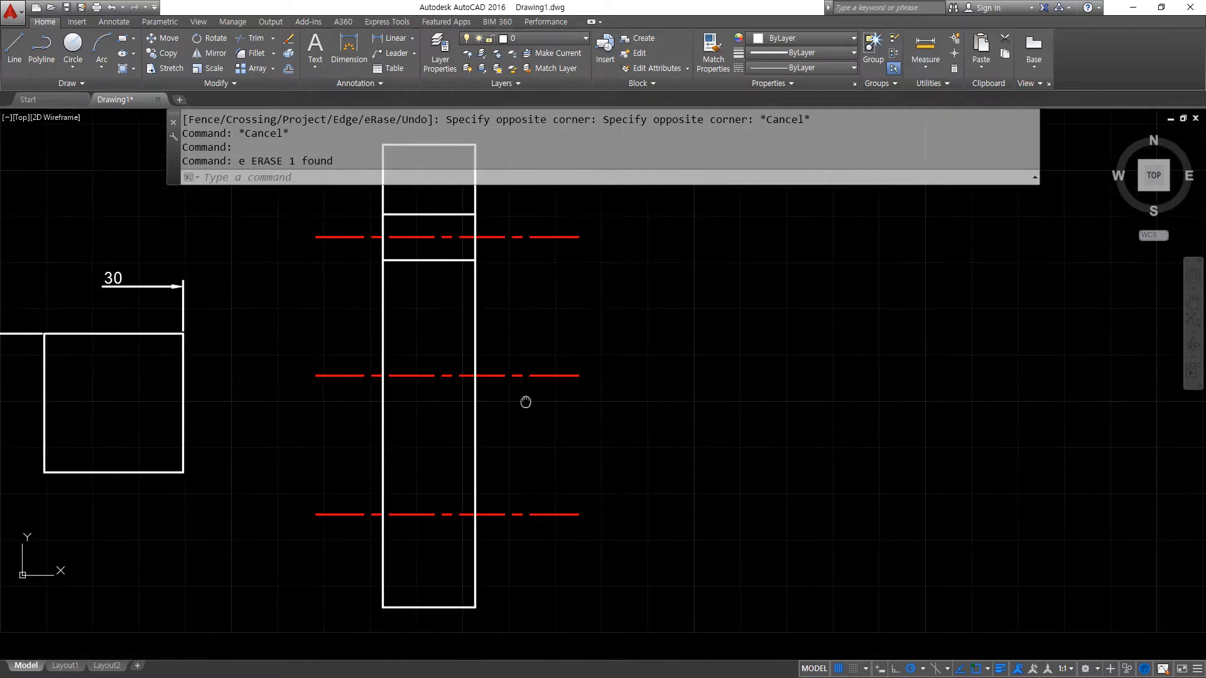
{"action": "scroll", "coordinate": [526, 402], "scroll_direction": "down", "scroll_amount": 3}
{"action": "scroll", "coordinate": [506, 429], "scroll_direction": "up", "scroll_amount": 2}
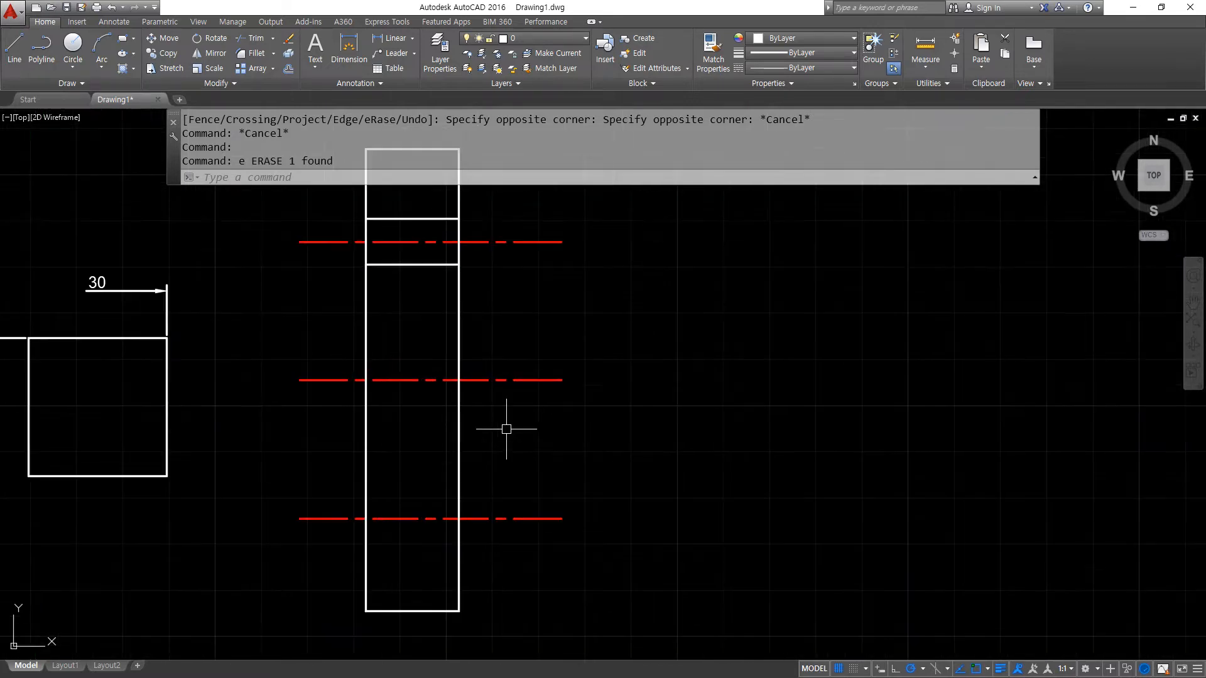
{"action": "type", "text": "O"}
{"action": "key", "text": "Return"}
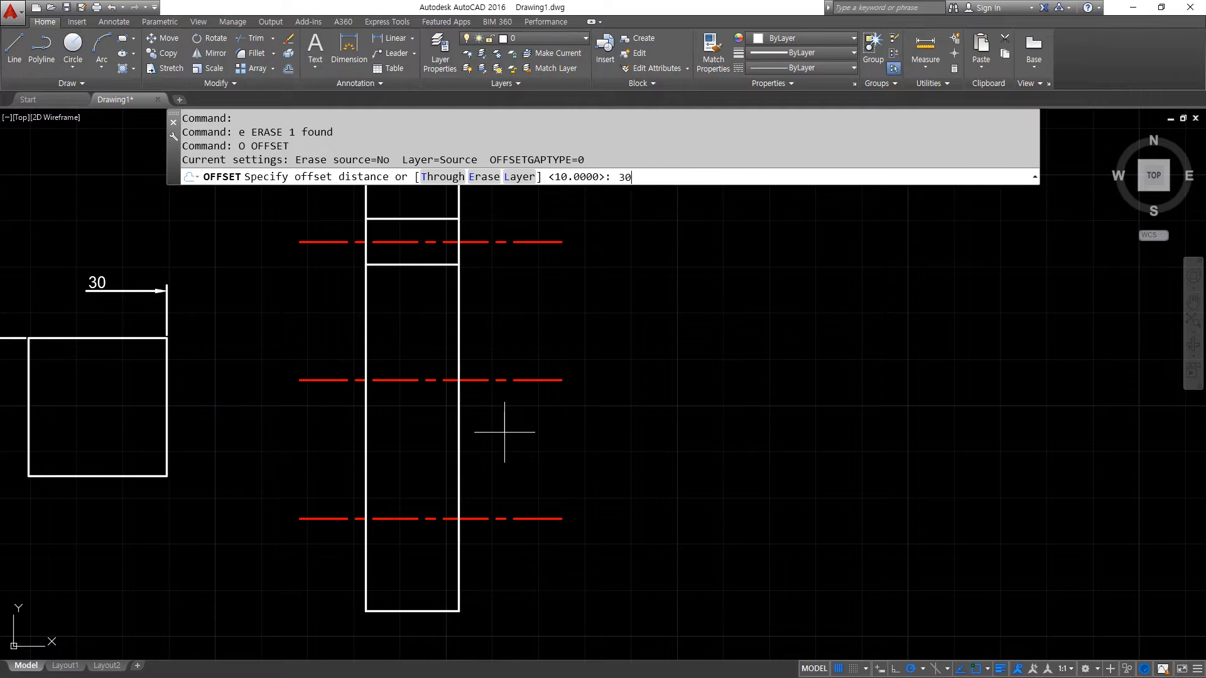
{"action": "type", "text": "30"}
{"action": "key", "text": "Return"}
{"action": "left_click", "coordinate": [459, 432]}
{"action": "left_click", "coordinate": [509, 431]}
{"action": "key", "text": "Return"}
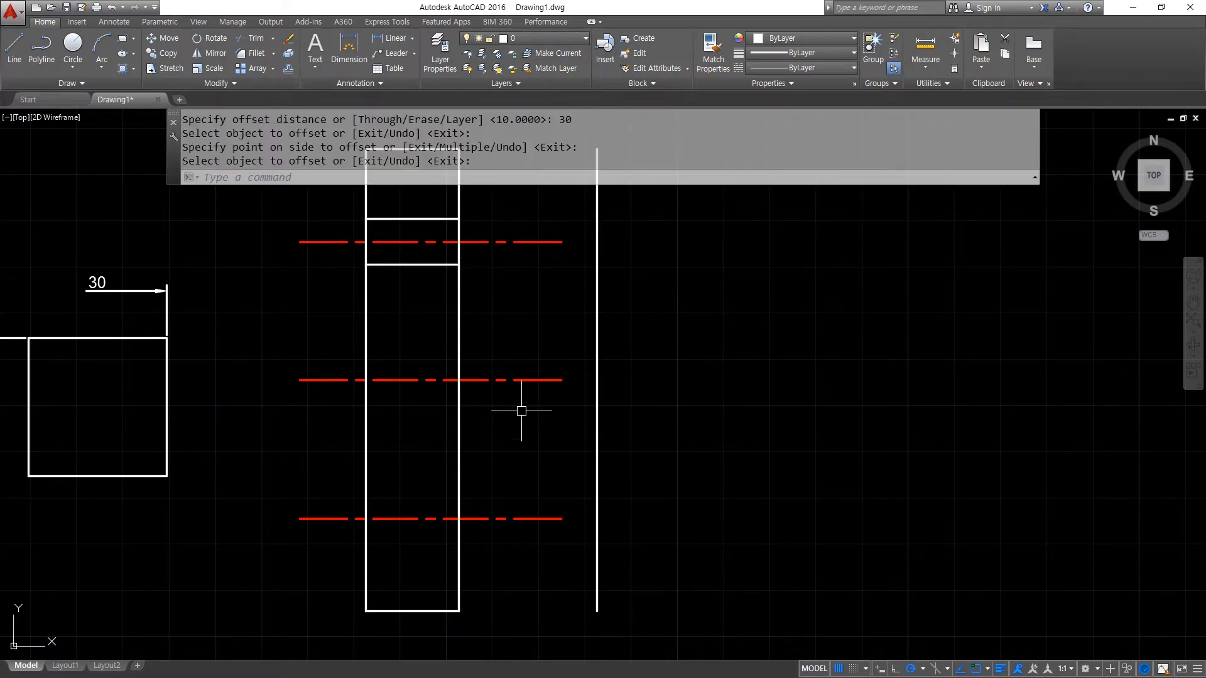
- Try the Extend command with the three red center lines selected as boundary edges
{"action": "scroll", "coordinate": [522, 411], "scroll_direction": "down", "scroll_amount": 2}
{"action": "type", "text": "ex"}
{"action": "key", "text": "Return"}
{"action": "left_click", "coordinate": [565, 493]}
{"action": "left_click", "coordinate": [507, 284]}
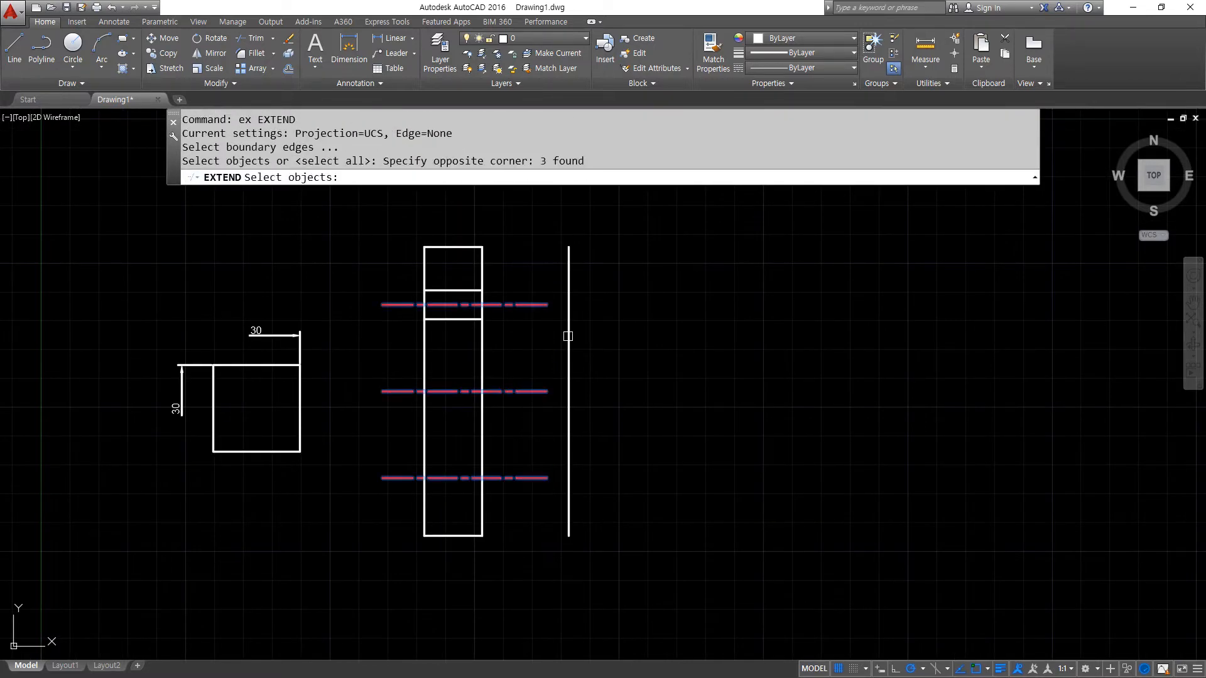
{"action": "key", "text": "Return"}
{"action": "left_click", "coordinate": [643, 389]}
{"action": "left_click", "coordinate": [678, 404]}
{"action": "key", "text": "Return"}
{"action": "left_click", "coordinate": [604, 398]}
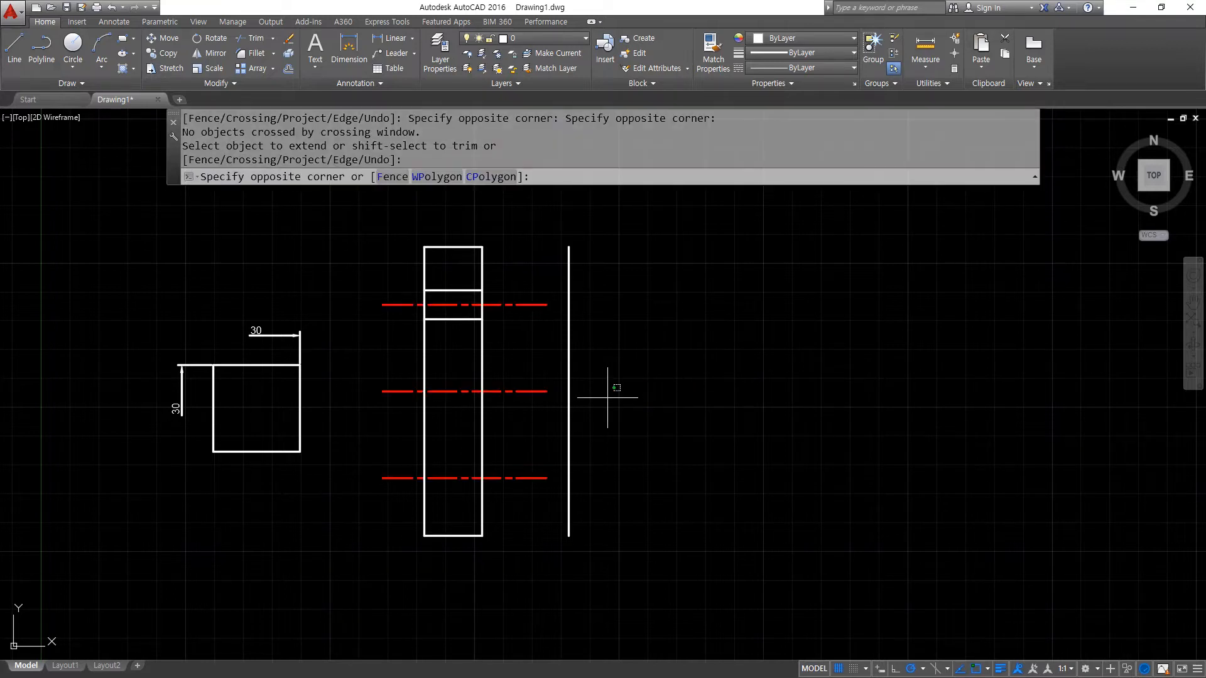
{"action": "key", "text": "Escape"}
{"action": "key", "text": "Escape"}
- Try to stretch the right ends of the three center lines past the separate vertical line, and undo the stretch
{"action": "type", "text": "s"}
{"action": "key", "text": "Return"}
{"action": "left_click", "coordinate": [555, 275]}
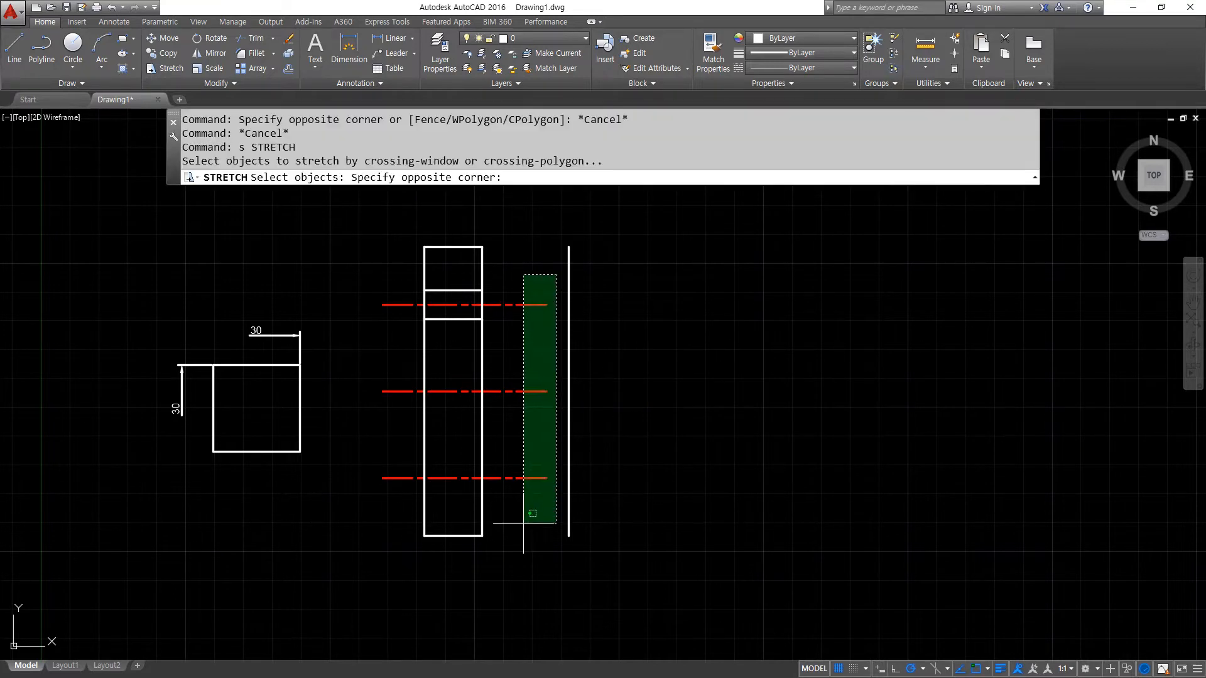
{"action": "left_click", "coordinate": [525, 512]}
{"action": "key", "text": "Return"}
{"action": "left_click", "coordinate": [620, 426]}
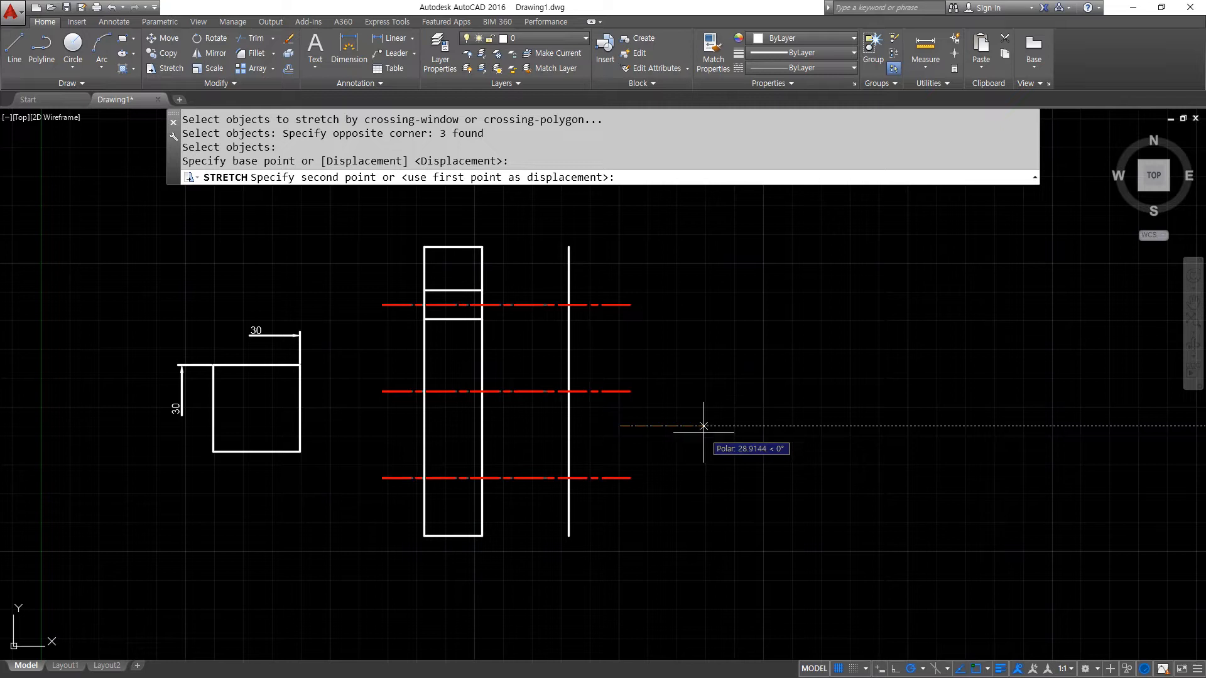
{"action": "left_click", "coordinate": [706, 424]}
{"action": "key", "text": "Escape"}
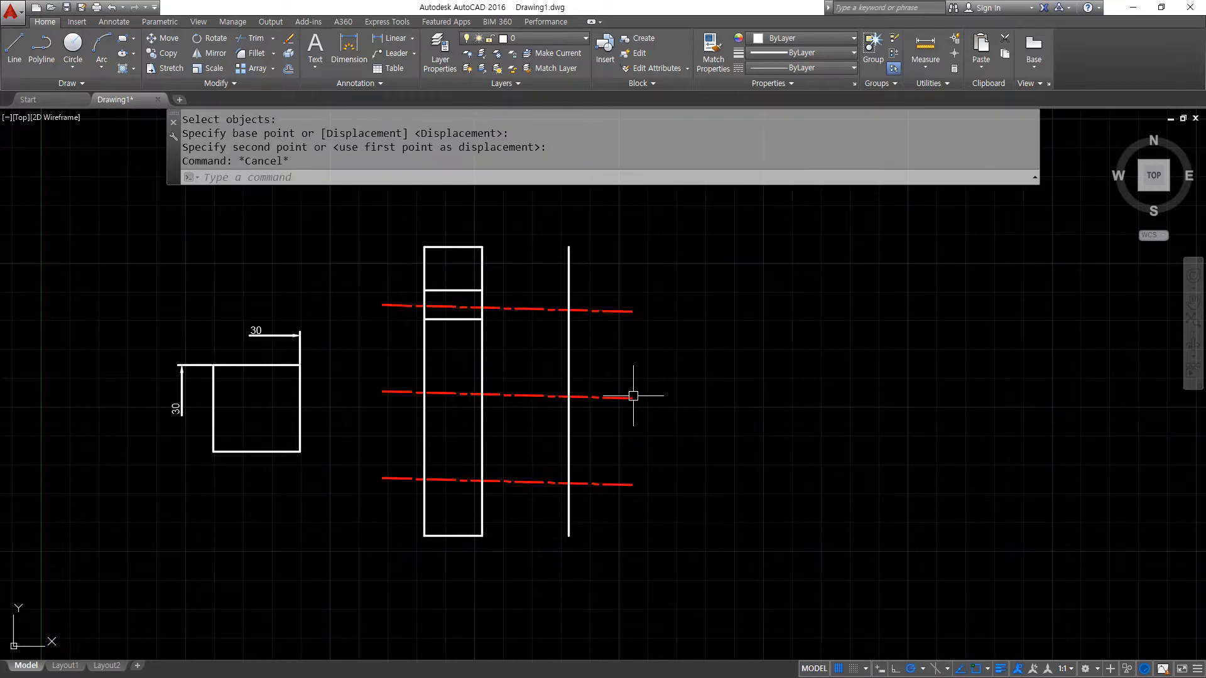
{"action": "key", "text": "ctrl+z"}
- Stretch the right ends of the three red center lines horizontally to the right, past the separate vertical line
{"action": "type", "text": "s"}
{"action": "key", "text": "Return"}
{"action": "left_click", "coordinate": [555, 280]}
{"action": "left_click", "coordinate": [526, 543]}
{"action": "key", "text": "Return"}
{"action": "left_click", "coordinate": [676, 461]}
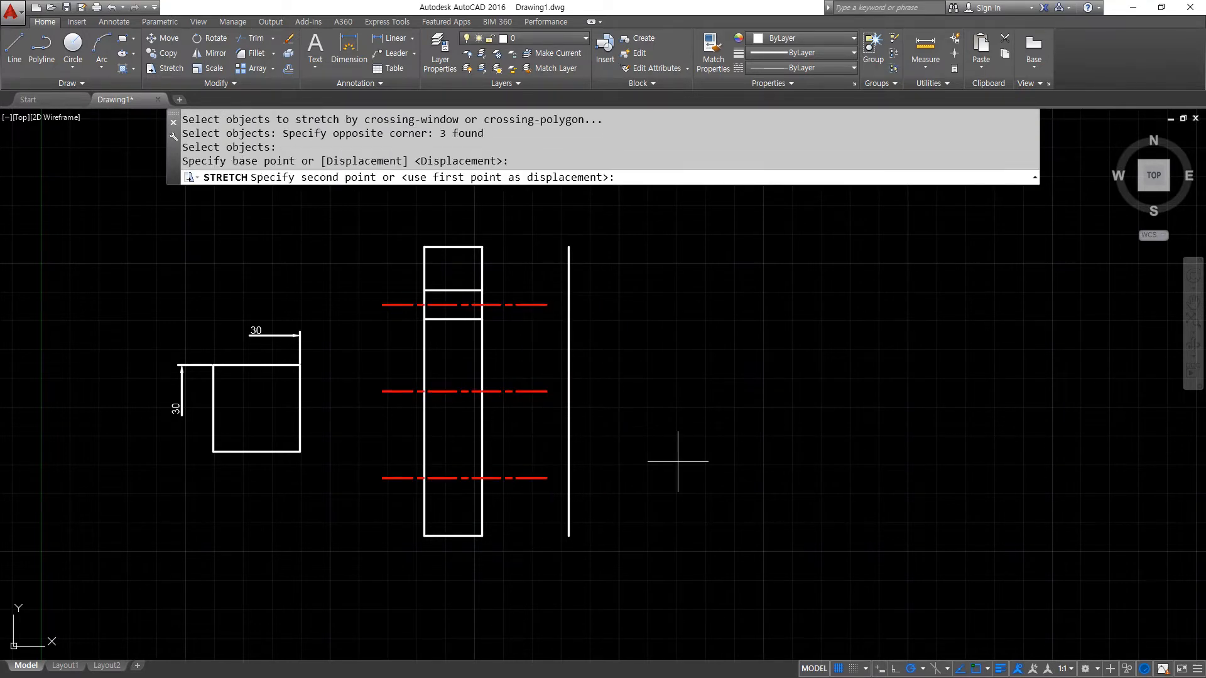
{"action": "left_click", "coordinate": [767, 461]}
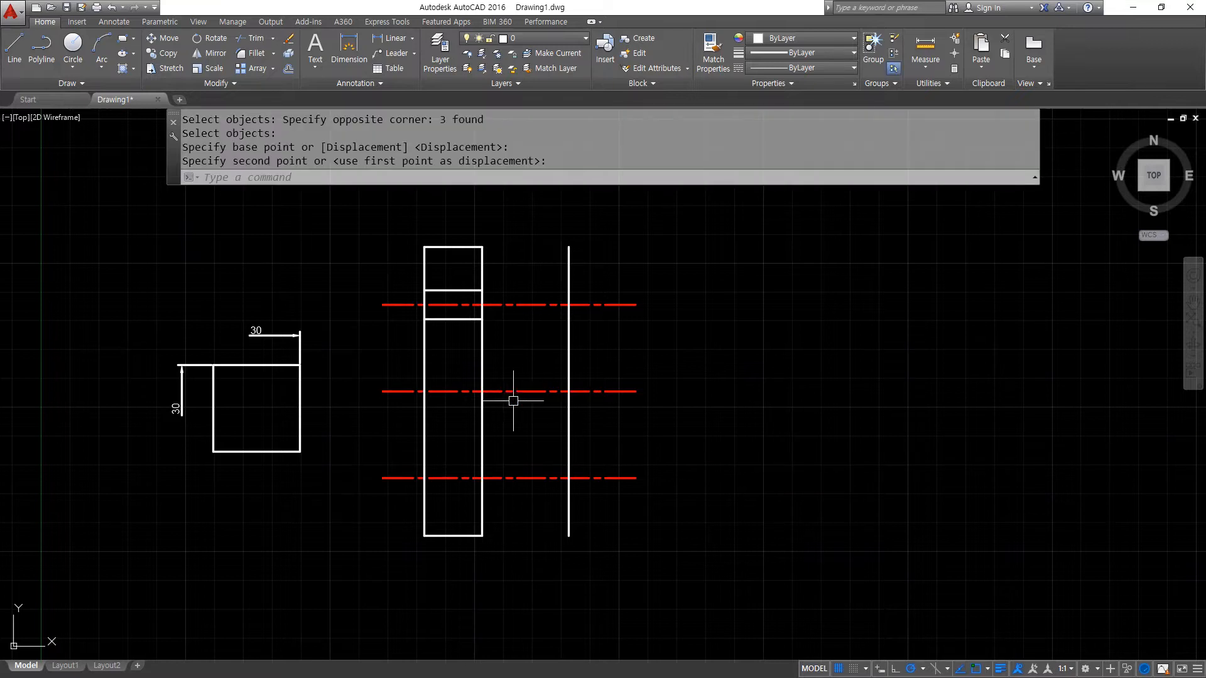
- Offset the middle red center line by 20 both upward and downward
{"action": "type", "text": "o"}
{"action": "key", "text": "Return"}
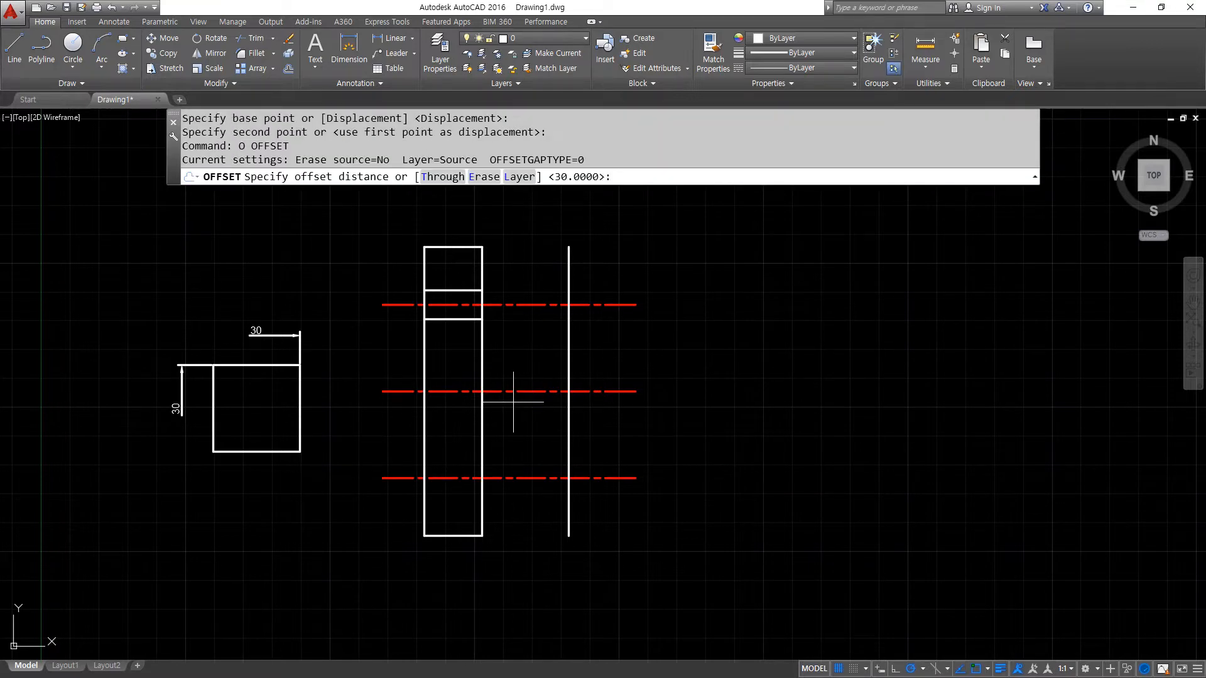
{"action": "key", "text": "Return"}
{"action": "left_click", "coordinate": [522, 391]}
{"action": "left_click", "coordinate": [516, 374]}
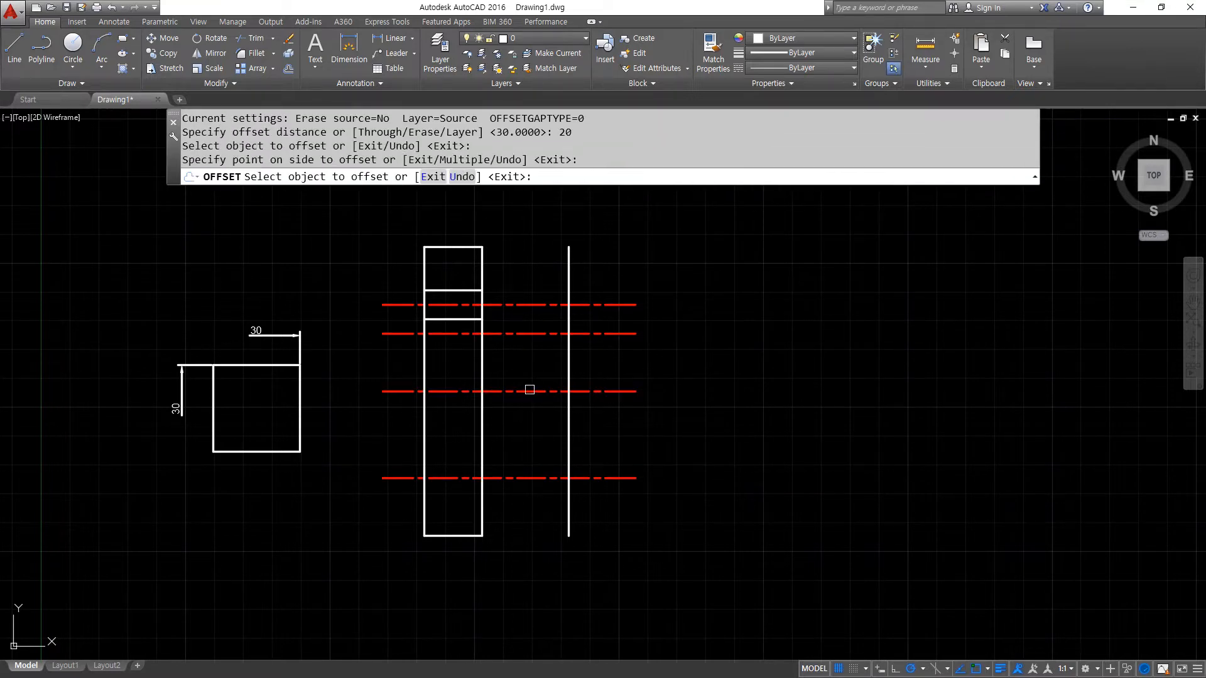
{"action": "left_click", "coordinate": [530, 391]}
{"action": "left_click", "coordinate": [528, 406]}
{"action": "key", "text": "Return"}
- Match the two new offset lines to the properties of the separate white vertical line
{"action": "type", "text": "ma"}
{"action": "key", "text": "Return"}
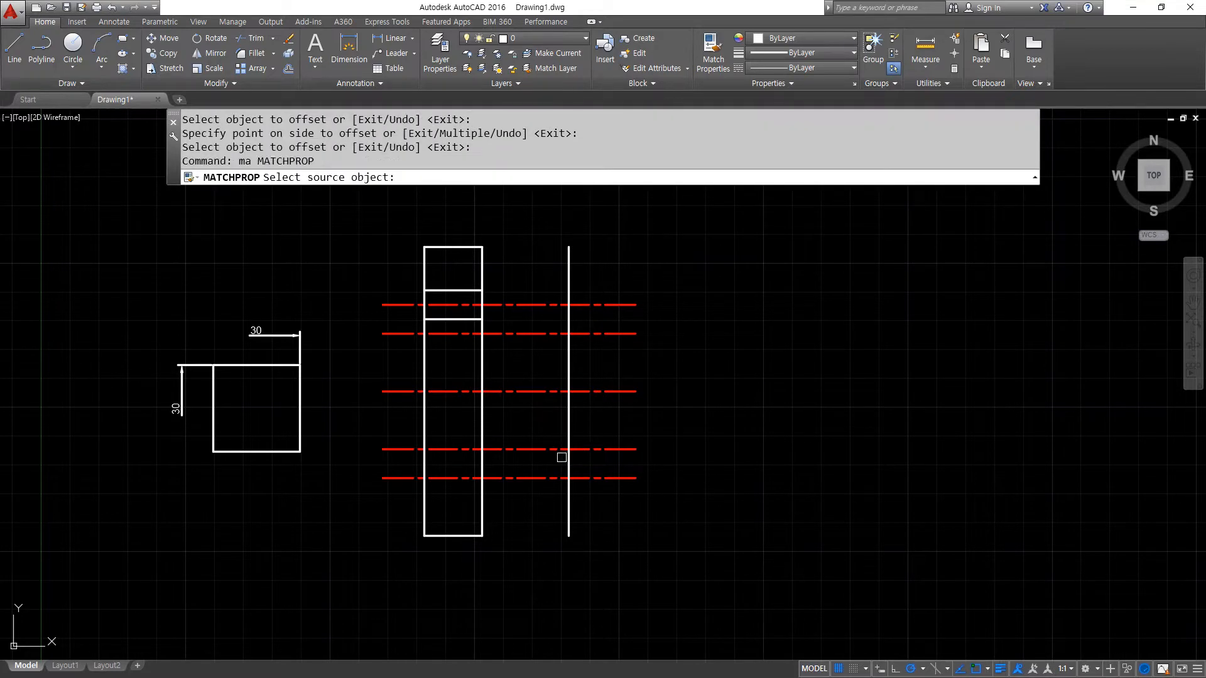
{"action": "left_click", "coordinate": [565, 461]}
{"action": "left_click", "coordinate": [561, 450]}
{"action": "left_click", "coordinate": [547, 332]}
{"action": "key", "text": "Return"}
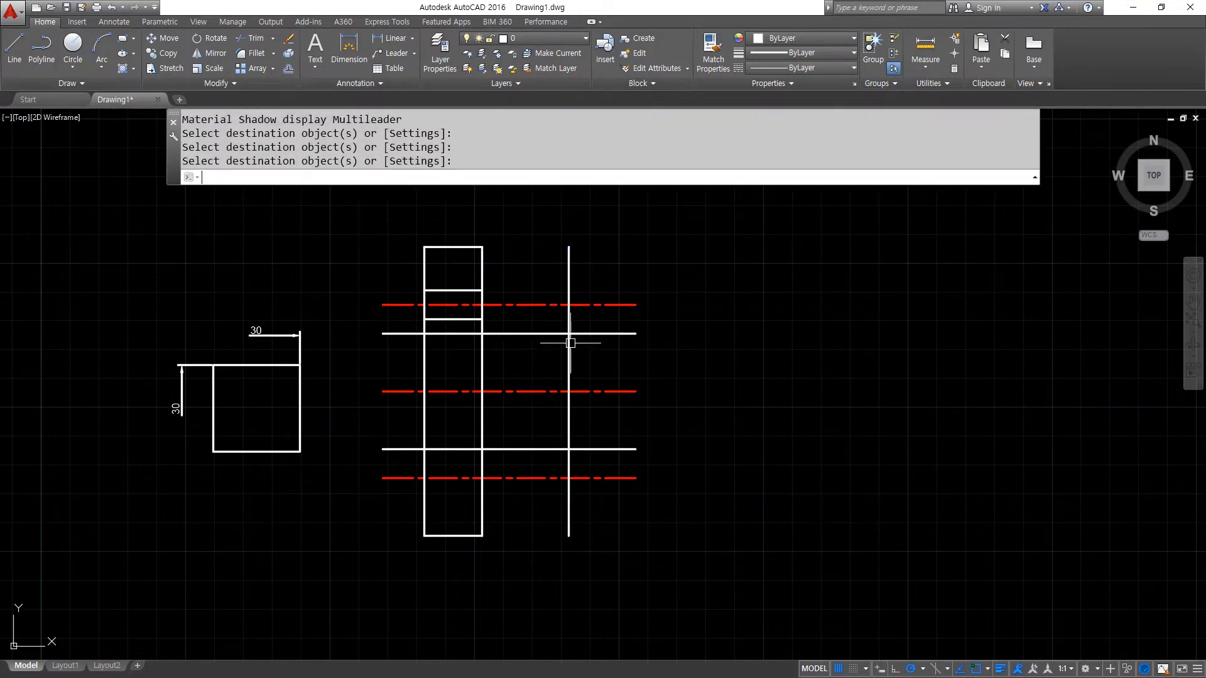
- Fillet the separate vertical line with the upper and lower white offset lines at radius 0 to form square corners
{"action": "type", "text": "f"}
{"action": "key", "text": "Return"}
{"action": "left_click", "coordinate": [560, 334]}
{"action": "left_click", "coordinate": [569, 368]}
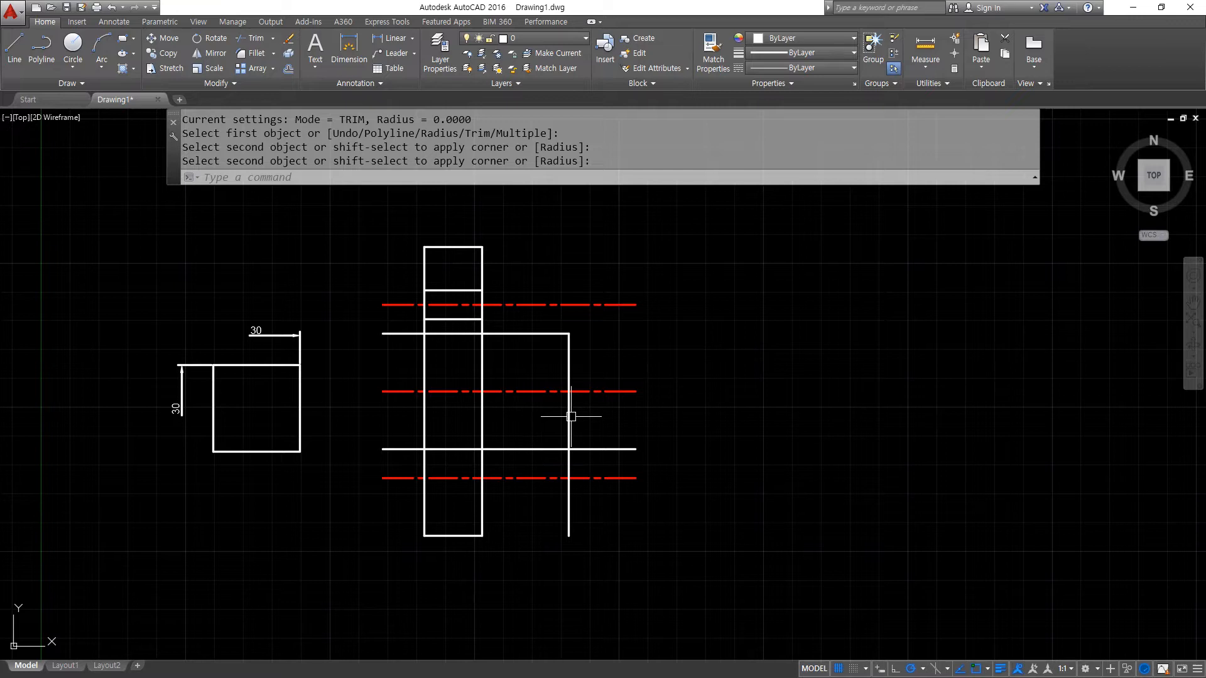
{"action": "key", "text": "Return"}
{"action": "left_click", "coordinate": [569, 412]}
{"action": "left_click", "coordinate": [533, 448]}
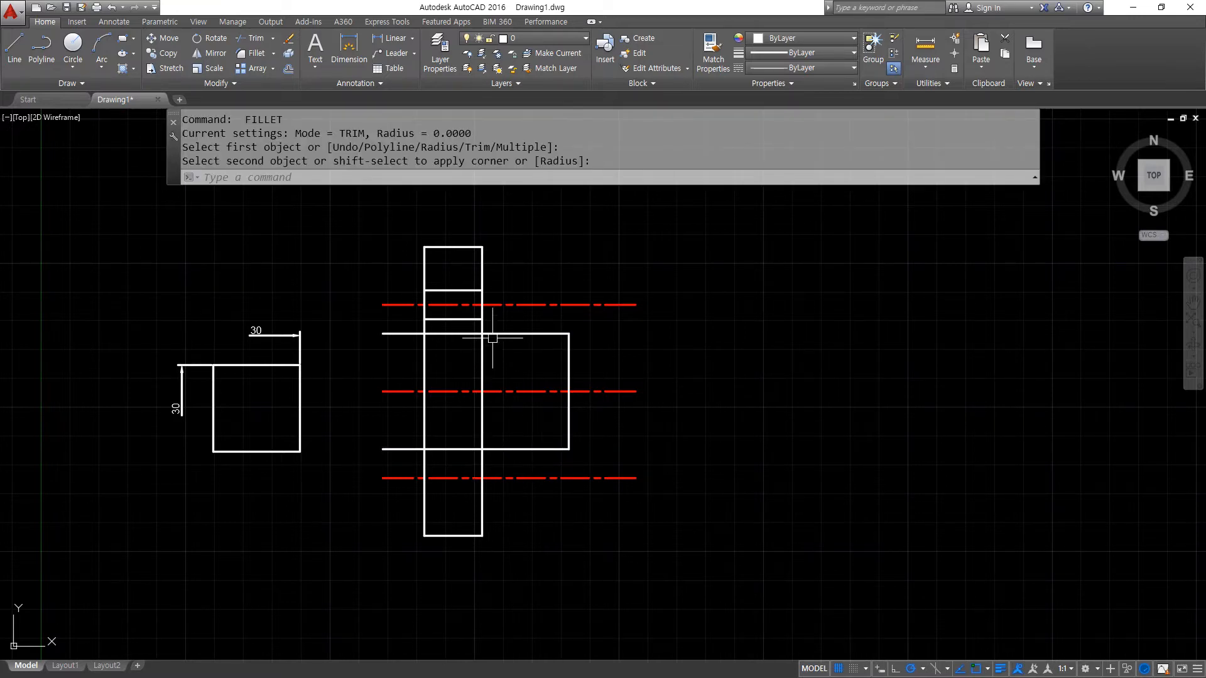
- Trim the tall rectangle's right edge between the upper white offset line and the middle center line
{"action": "type", "text": "t"}
{"action": "key", "text": "Return"}
{"action": "key", "text": "Return"}
{"action": "left_click", "coordinate": [483, 362]}
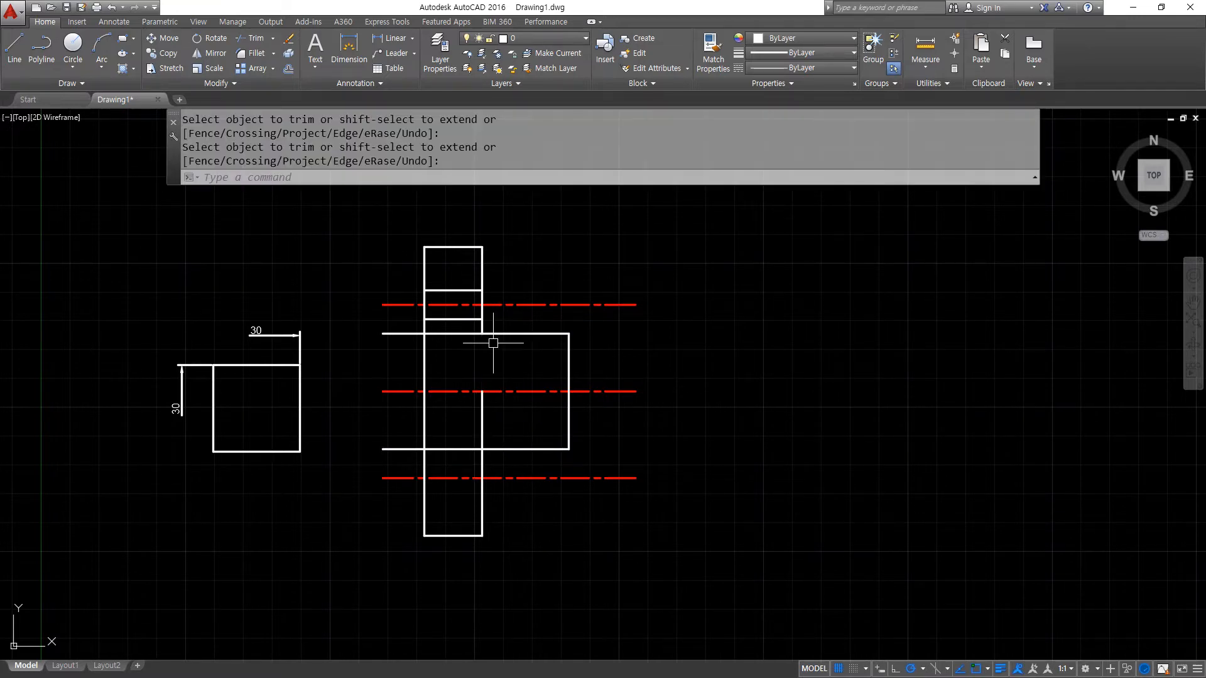
{"action": "key", "text": "Return"}
- Fillet the upper inside corner between the tall rectangle's right edge and the upper horizontal line with radius 3
{"action": "type", "text": "f"}
{"action": "key", "text": "Return"}
{"action": "type", "text": "r"}
{"action": "key", "text": "Return"}
{"action": "type", "text": "3"}
{"action": "key", "text": "Return"}
{"action": "left_click", "coordinate": [494, 334]}
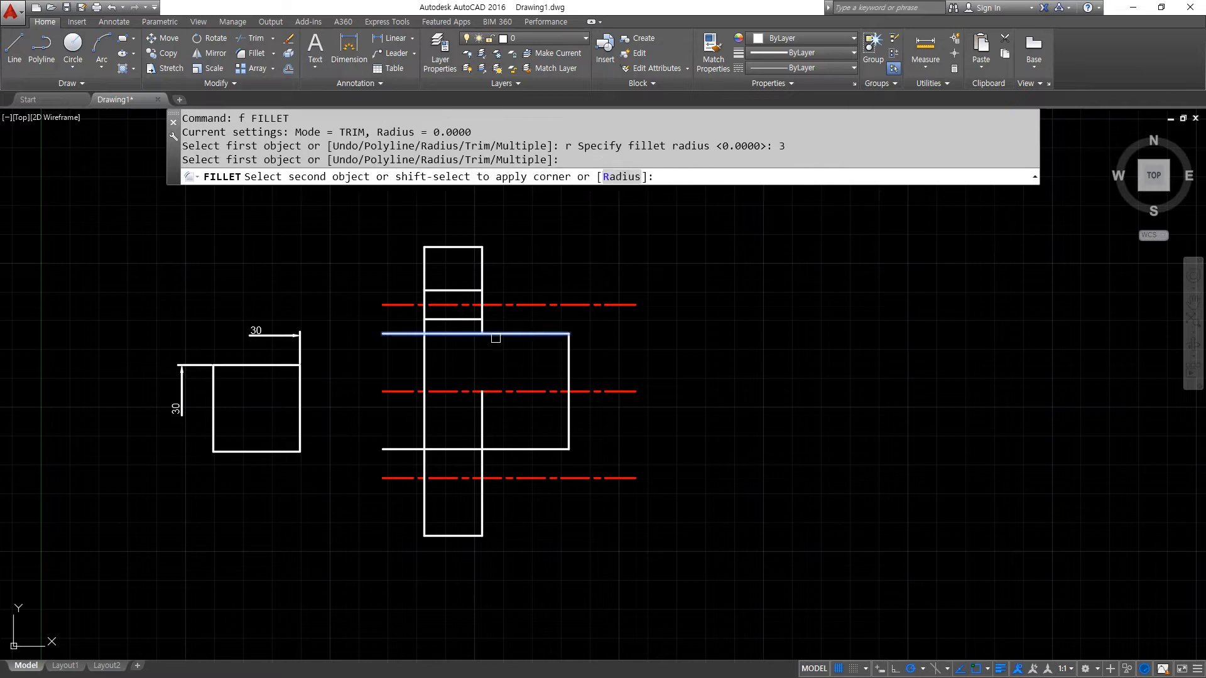
{"action": "left_click", "coordinate": [480, 262]}
{"action": "scroll", "coordinate": [493, 422], "scroll_direction": "up", "scroll_amount": 2}
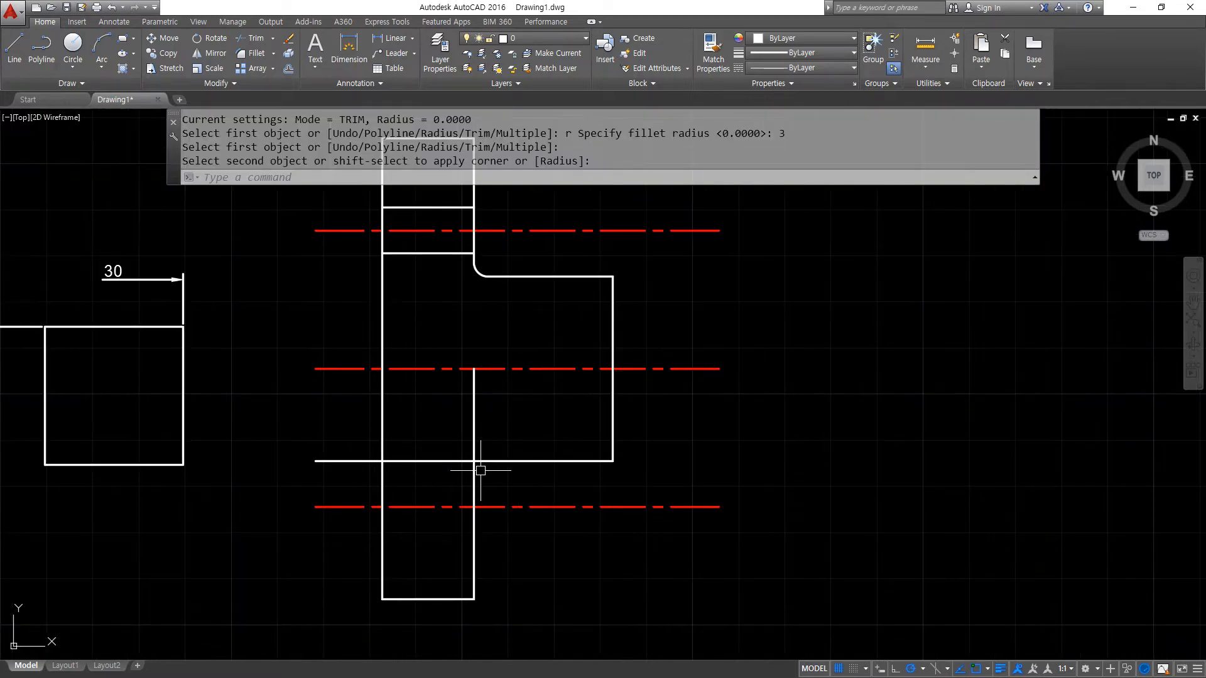
- Trim the lower horizontal line inside the tall rectangle and beyond its left edge
{"action": "type", "text": "t"}
{"action": "key", "text": "Return"}
{"action": "key", "text": "Return"}
{"action": "left_click", "coordinate": [427, 461]}
{"action": "left_click", "coordinate": [426, 447]}
{"action": "left_click", "coordinate": [409, 471]}
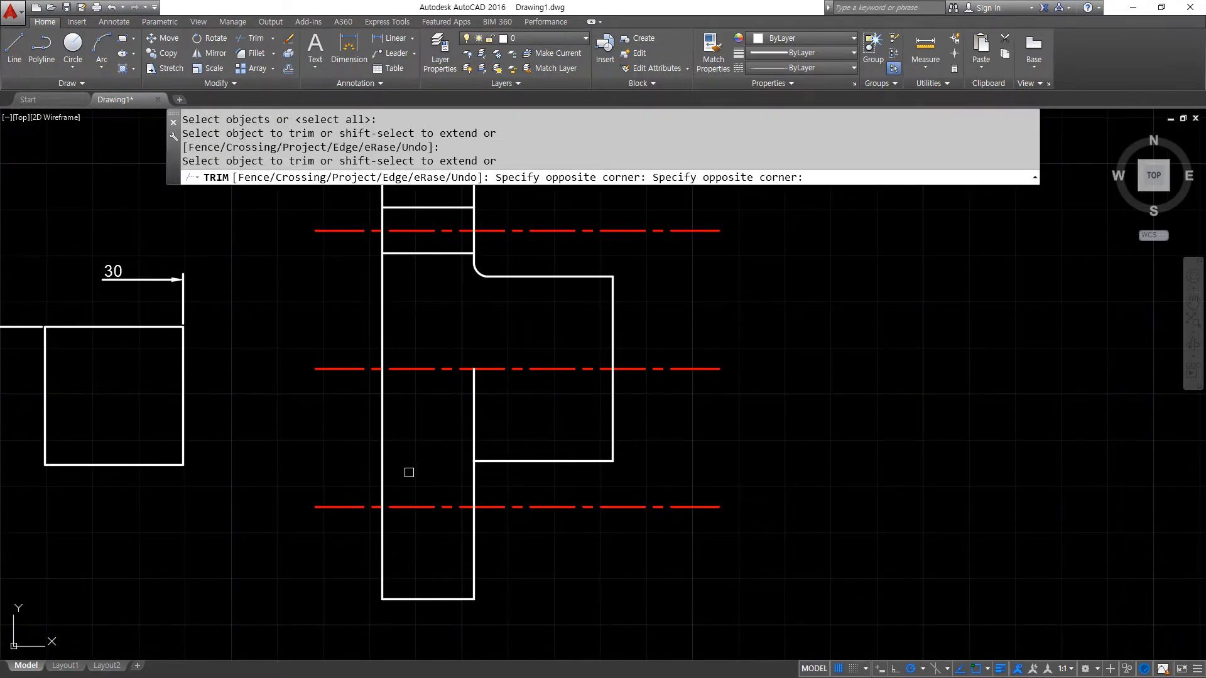
{"action": "key", "text": "Return"}
- Fillet the lower inside corner with radius 3 in No trim mode, between the lower horizontal line and the tall rectangle's right edge
{"action": "type", "text": "f"}
{"action": "key", "text": "Return"}
{"action": "type", "text": "t"}
{"action": "key", "text": "Return"}
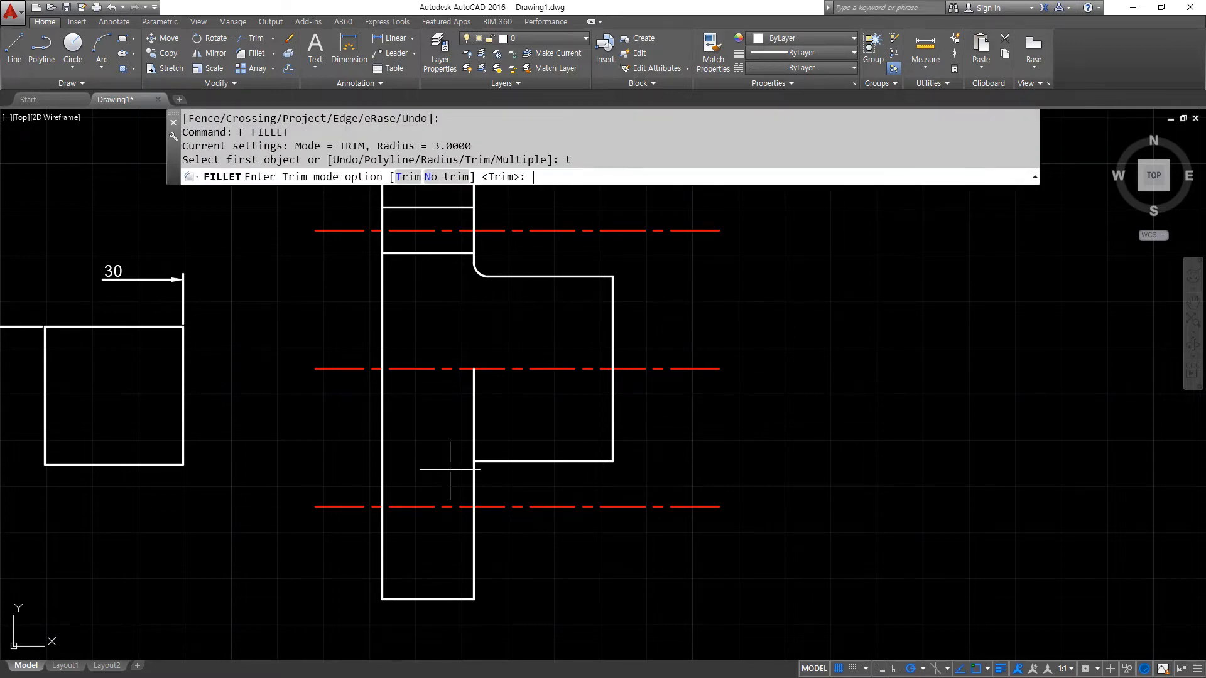
{"action": "type", "text": "n"}
{"action": "key", "text": "Return"}
{"action": "left_click", "coordinate": [496, 462]}
{"action": "left_click", "coordinate": [473, 484]}
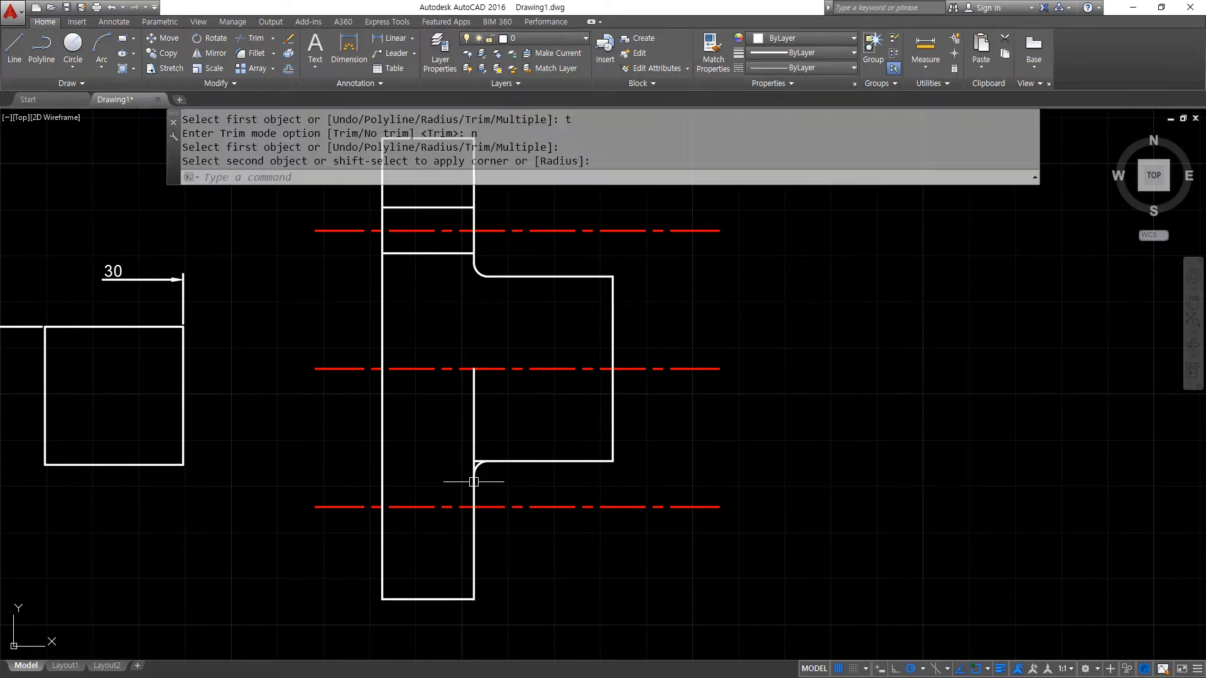
- Trim the short leftover piece of the lower horizontal line between the vertical edge and the fillet arc
{"action": "scroll", "coordinate": [472, 483], "scroll_direction": "up", "scroll_amount": 3}
{"action": "type", "text": "tr"}
{"action": "key", "text": "Return"}
{"action": "key", "text": "Return"}
{"action": "left_click", "coordinate": [475, 457]}
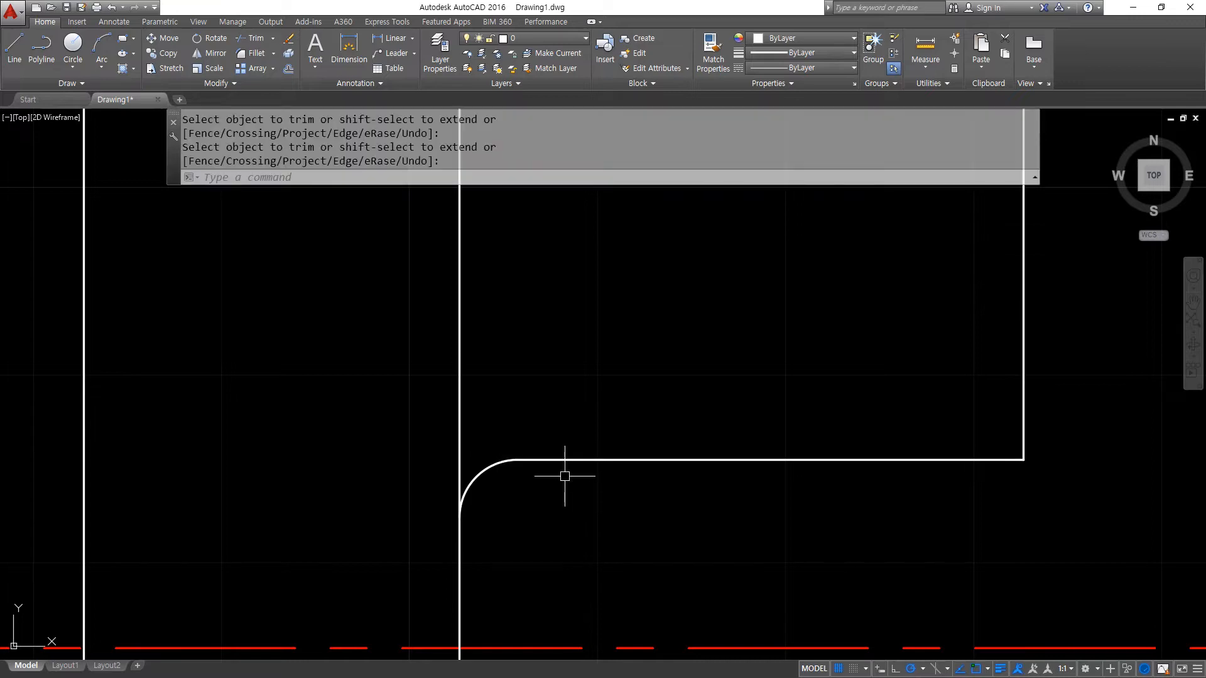
{"action": "scroll", "coordinate": [564, 476], "scroll_direction": "down", "scroll_amount": 3}
{"action": "key", "text": "Return"}
{"action": "middle_click_drag", "start_coordinate": [693, 484], "coordinate": [675, 496]}
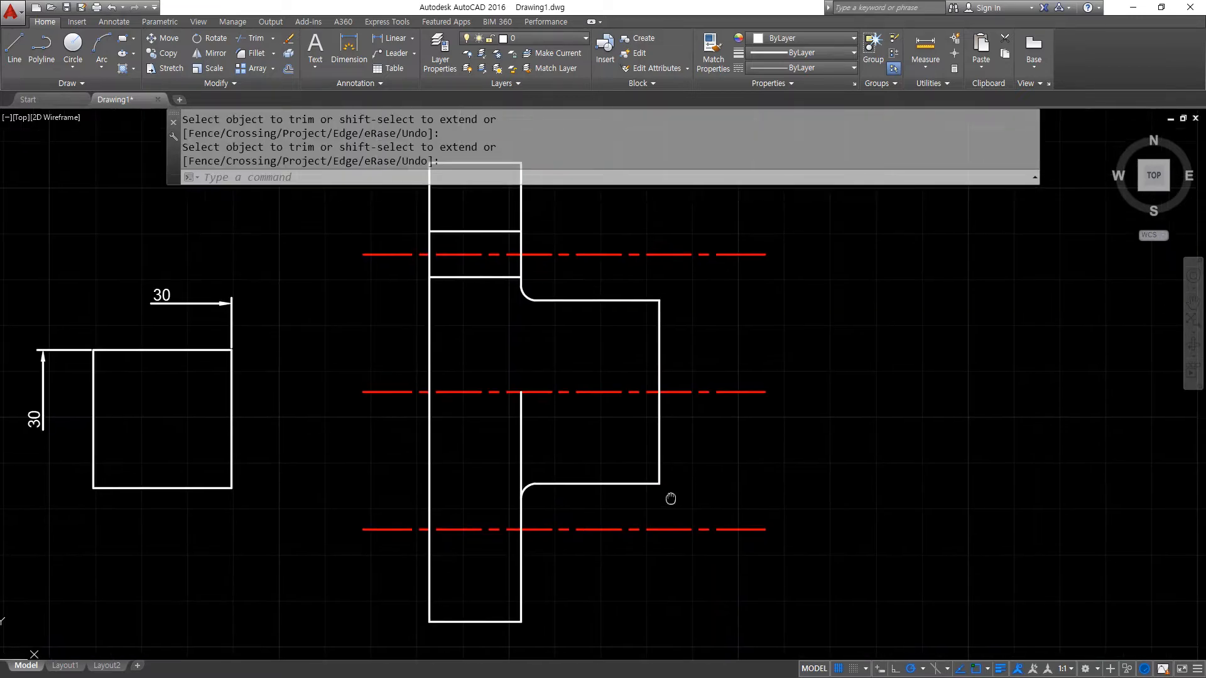
- Offset the middle red center line upward by 15
{"action": "type", "text": "o"}
{"action": "key", "text": "Return"}
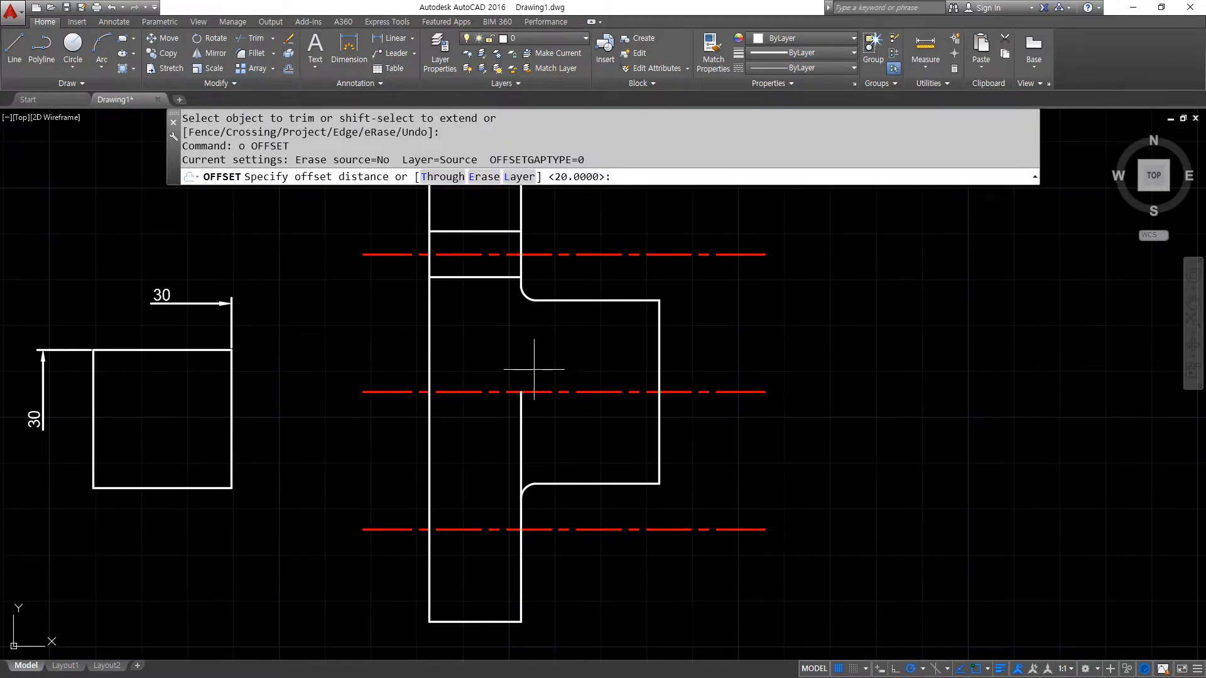
{"action": "key", "text": "Return"}
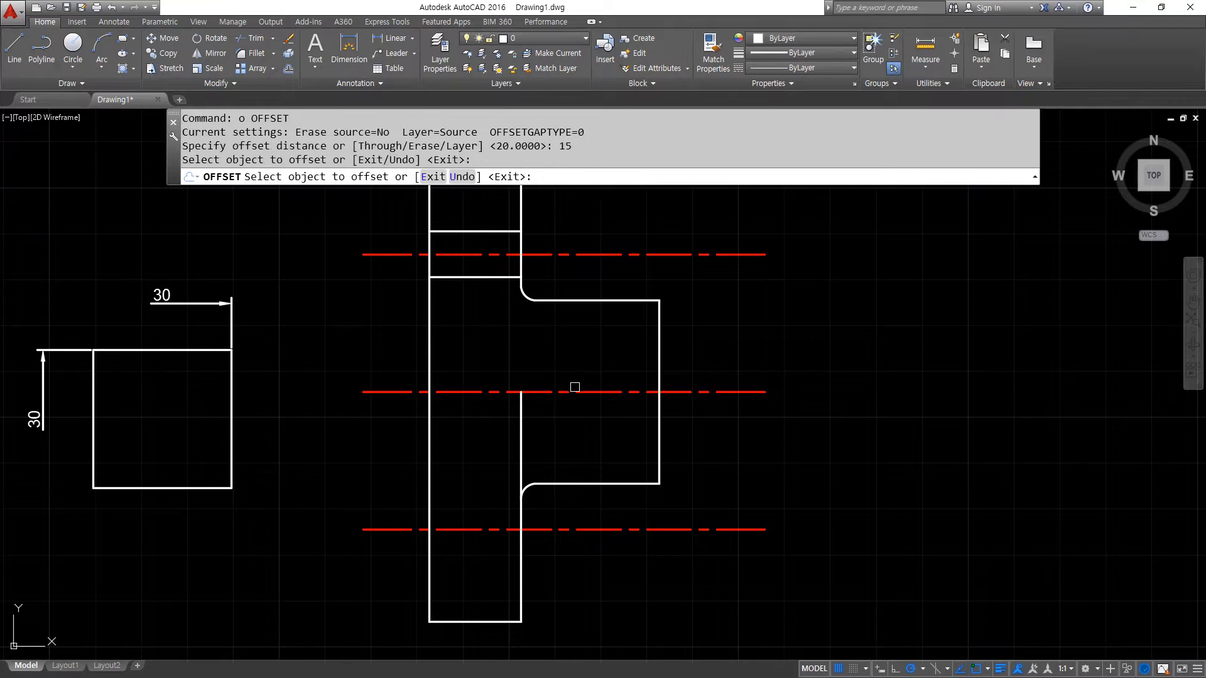
{"action": "left_click", "coordinate": [572, 389]}
{"action": "left_click", "coordinate": [582, 360]}
{"action": "key", "text": "Return"}
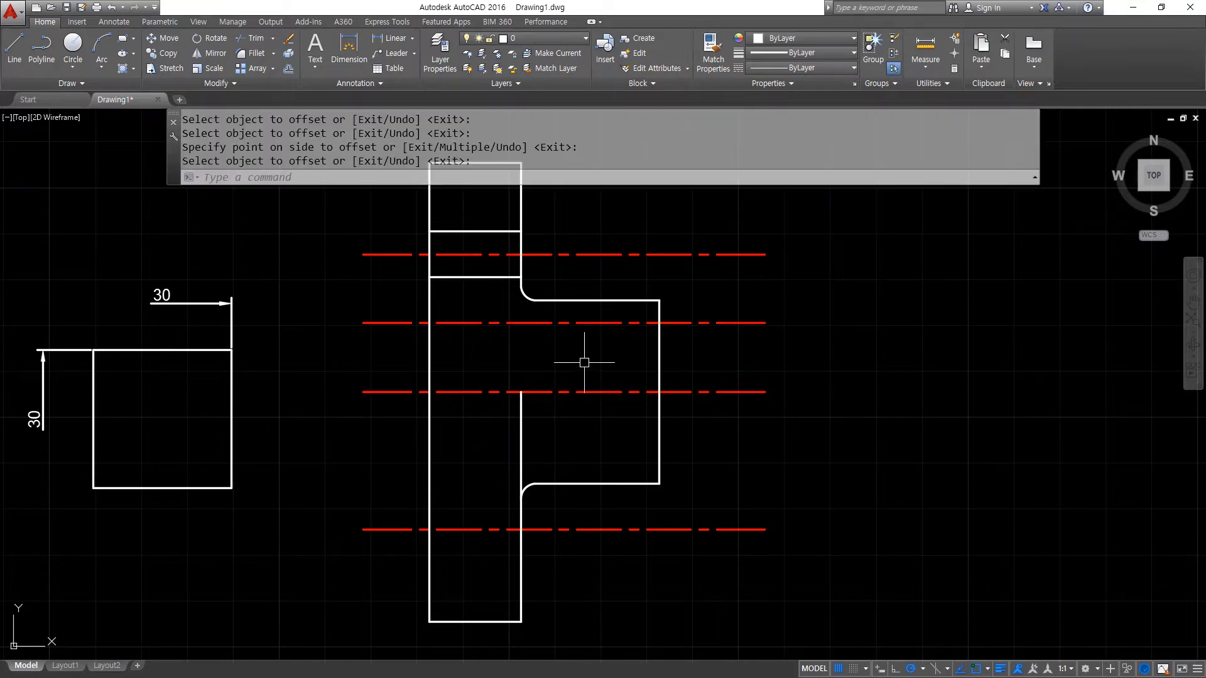
- Trim both ends of the new red line that extend outside the part outline
{"action": "type", "text": "tr"}
{"action": "key", "text": "Return"}
{"action": "key", "text": "Return"}
{"action": "left_click", "coordinate": [696, 324]}
{"action": "left_click", "coordinate": [393, 323]}
{"action": "key", "text": "Return"}
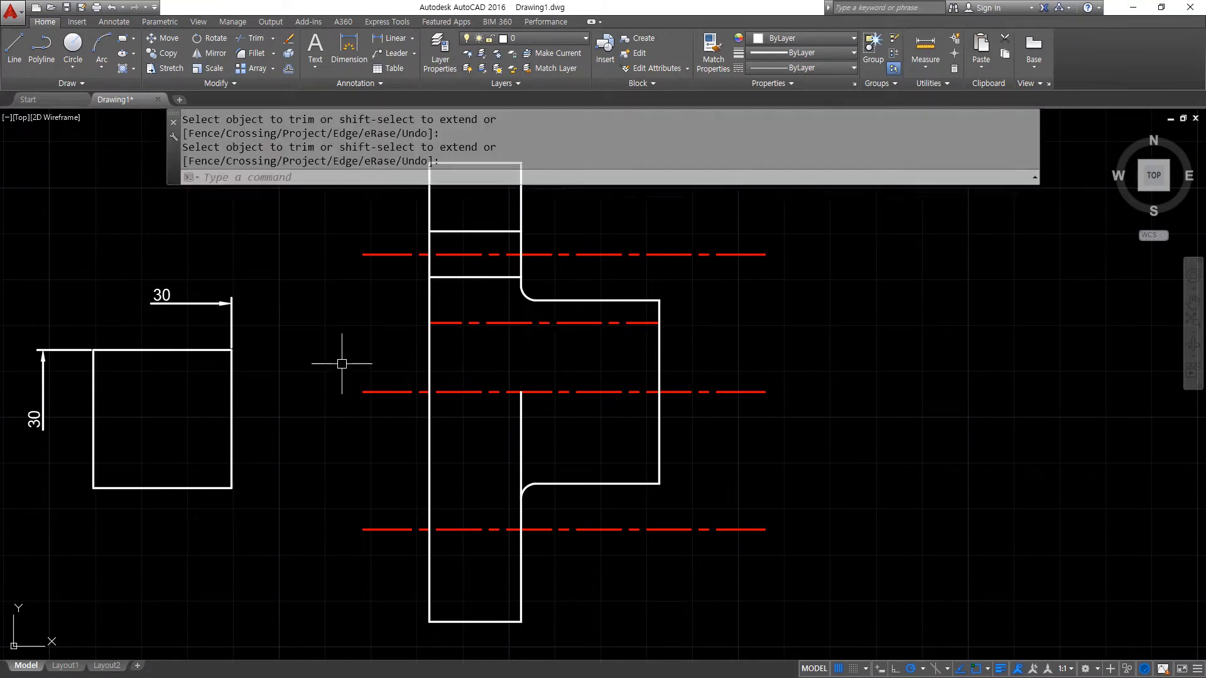
- Match the trimmed red line inside the part to the properties of the white outline
{"action": "scroll", "coordinate": [341, 364], "scroll_direction": "down", "scroll_amount": 2}
{"action": "type", "text": "ma"}
{"action": "key", "text": "Return"}
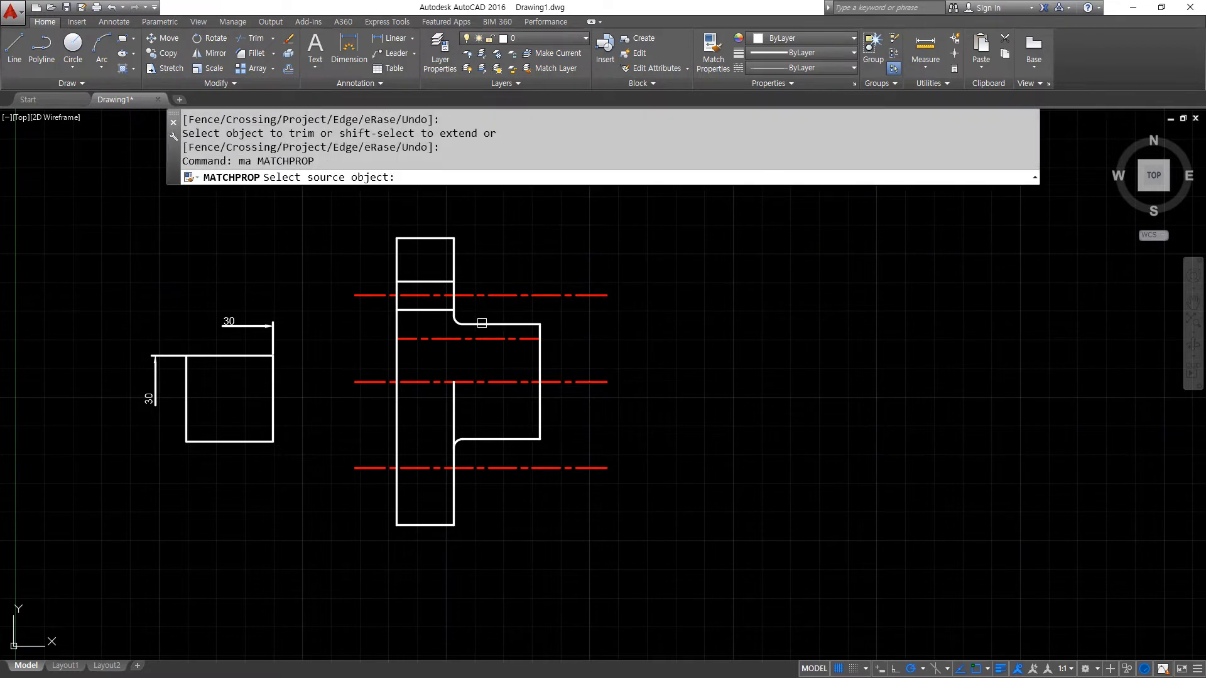
{"action": "left_click", "coordinate": [493, 324]}
{"action": "left_click", "coordinate": [493, 324]}
{"action": "key", "text": "Return"}
- Hatch the top section and the area between the hole and the bore line with the ANSI31 pattern
{"action": "type", "text": "h"}
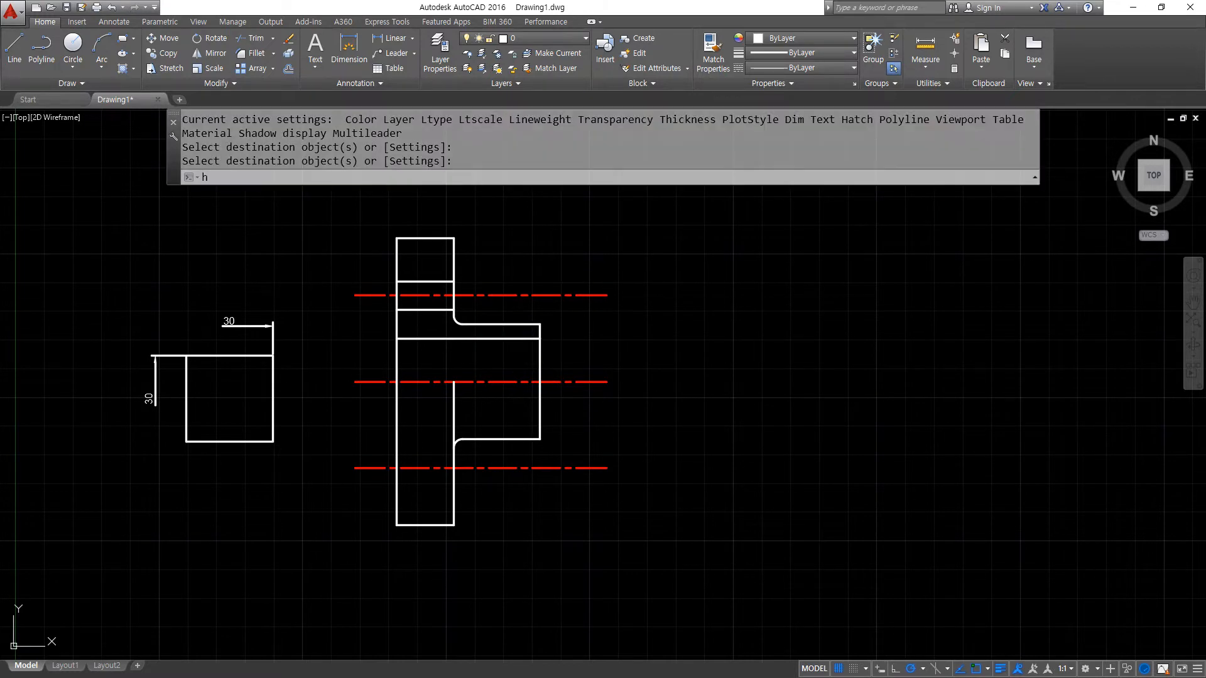
{"action": "key", "text": "Return"}
{"action": "left_click", "coordinate": [419, 294]}
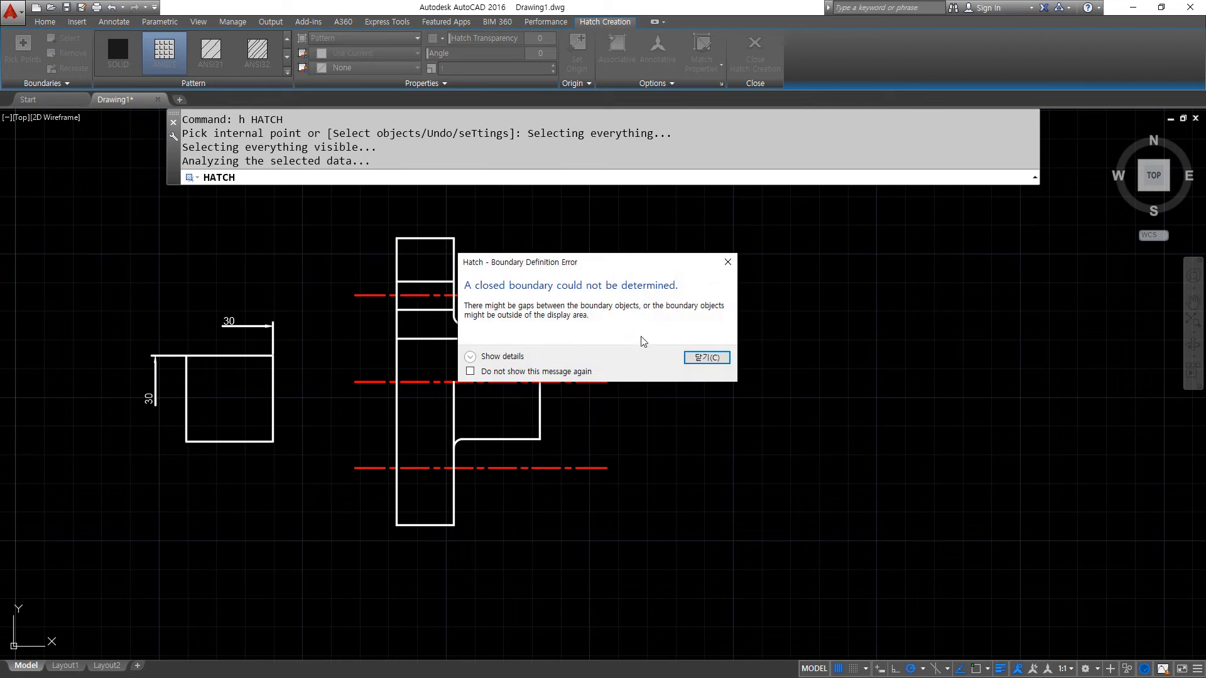
{"action": "left_click", "coordinate": [691, 358]}
{"action": "left_click", "coordinate": [424, 260]}
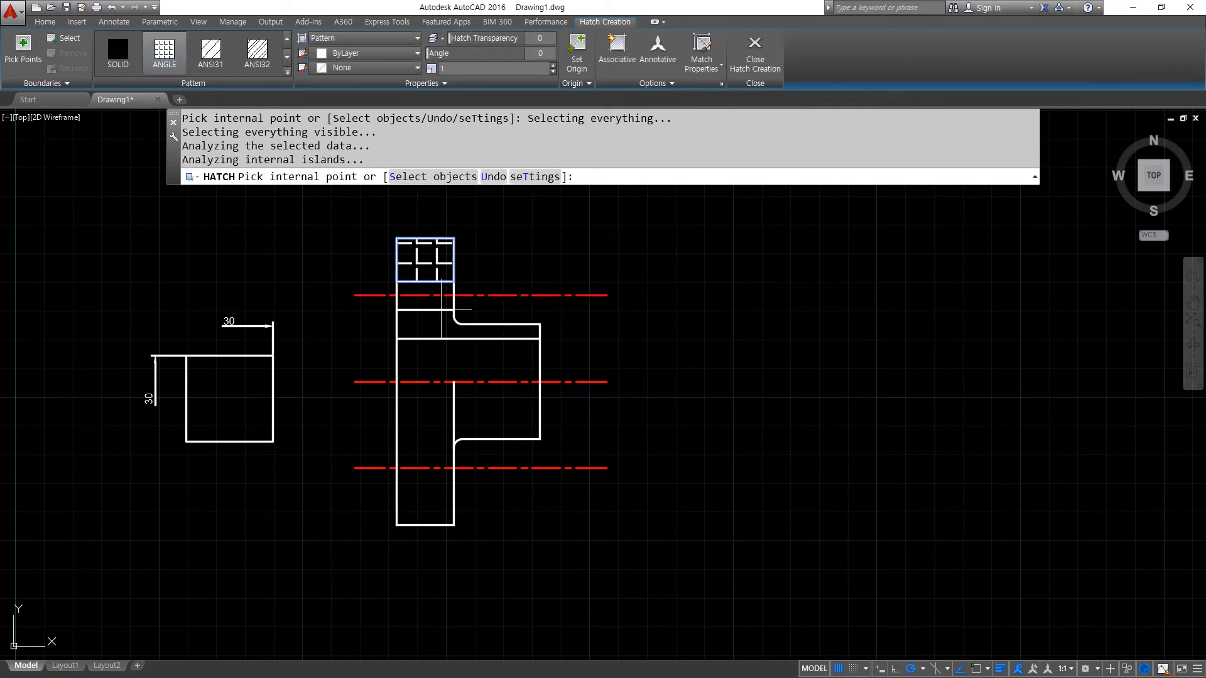
{"action": "left_click", "coordinate": [439, 327]}
{"action": "left_click", "coordinate": [211, 52]}
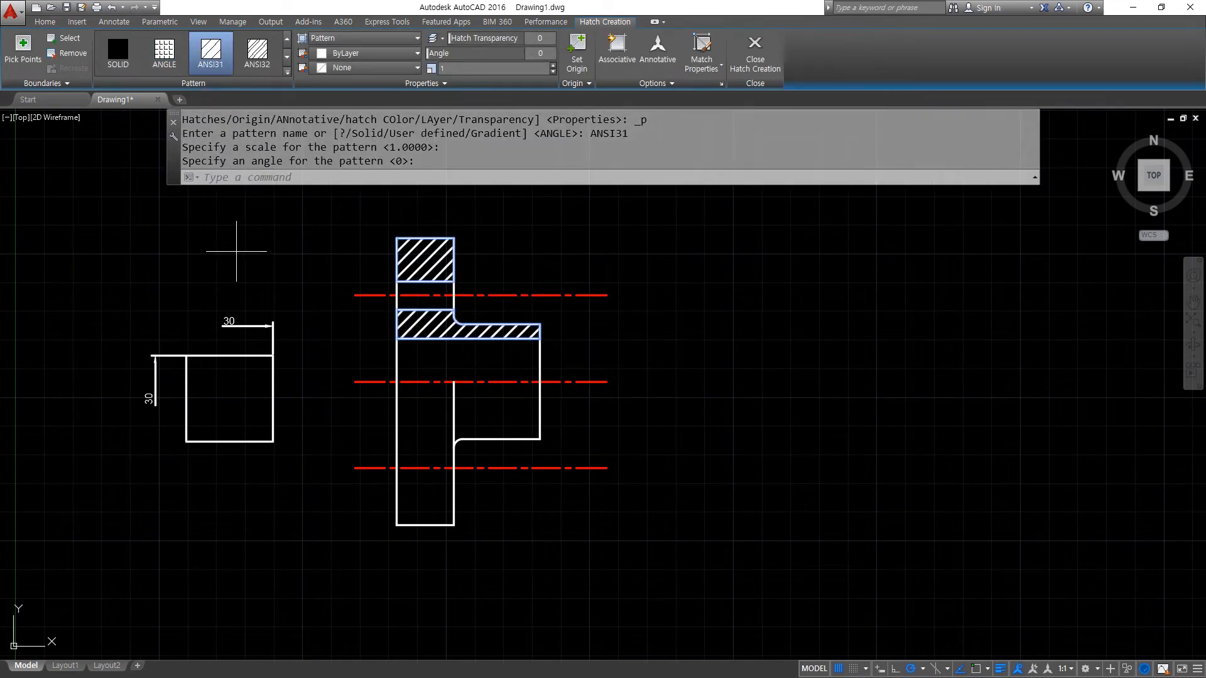
{"action": "key", "text": "Return"}
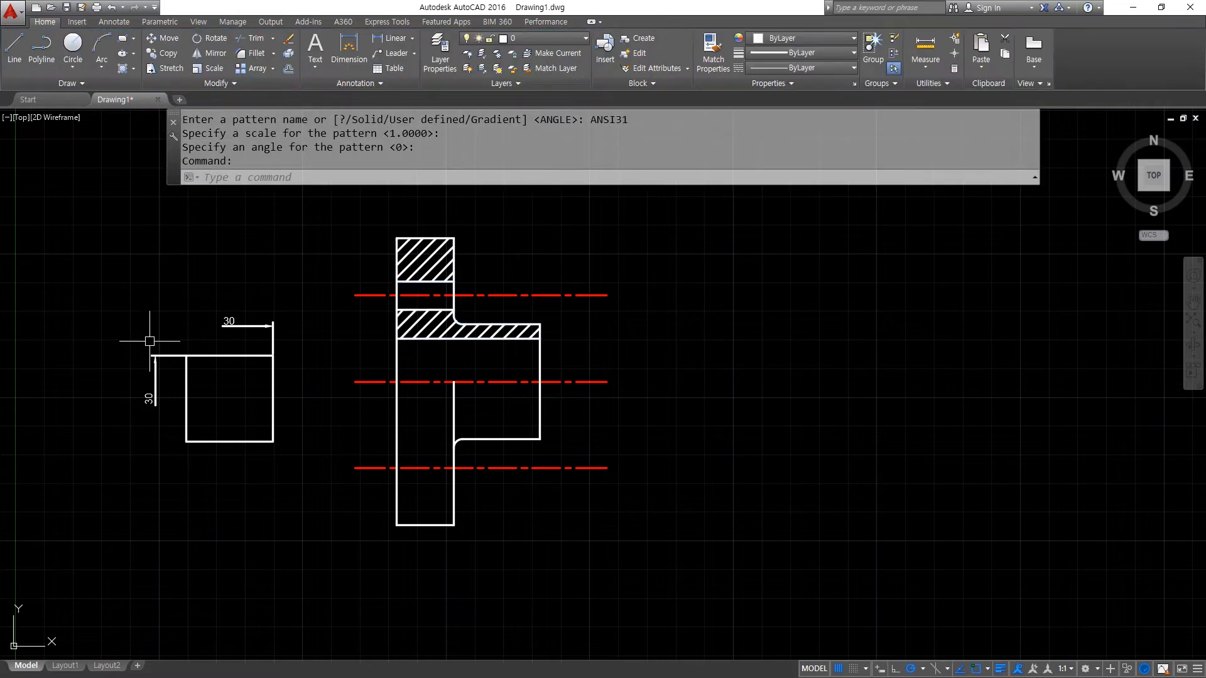
{"action": "scroll", "coordinate": [373, 338], "scroll_direction": "up", "scroll_amount": 3}
{"action": "scroll", "coordinate": [370, 324], "scroll_direction": "down", "scroll_amount": 4}
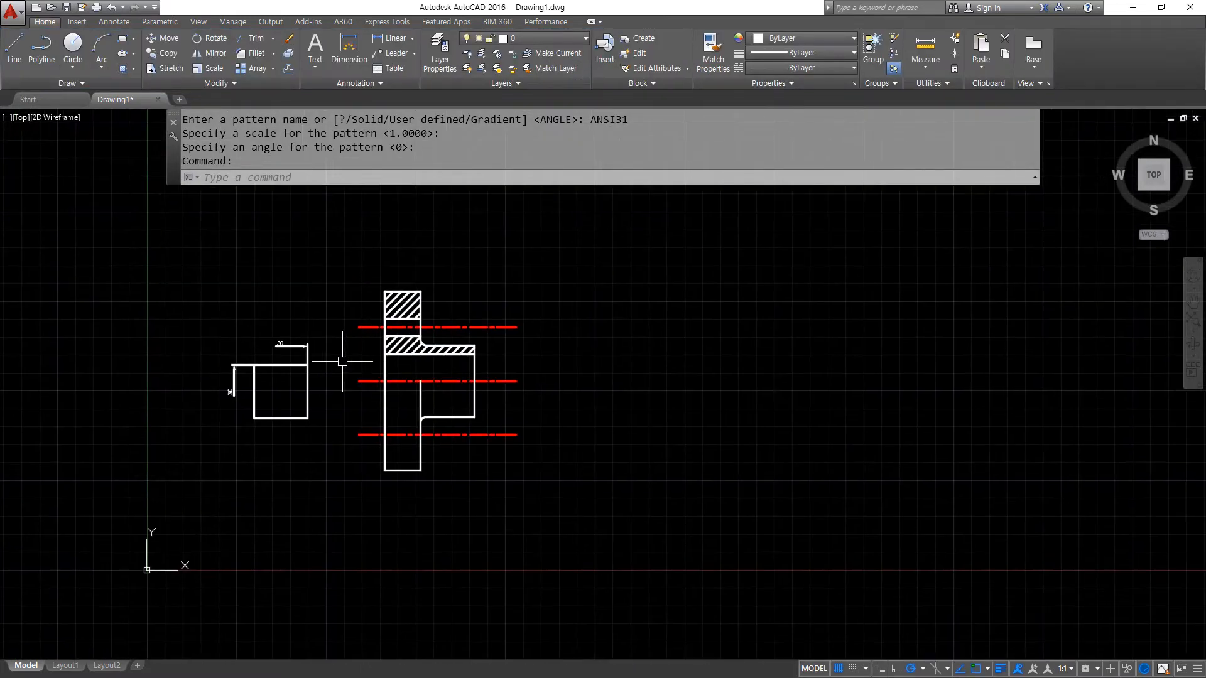
{"action": "scroll", "coordinate": [333, 346], "scroll_direction": "up", "scroll_amount": 4}
{"action": "scroll", "coordinate": [314, 336], "scroll_direction": "down", "scroll_amount": 2}
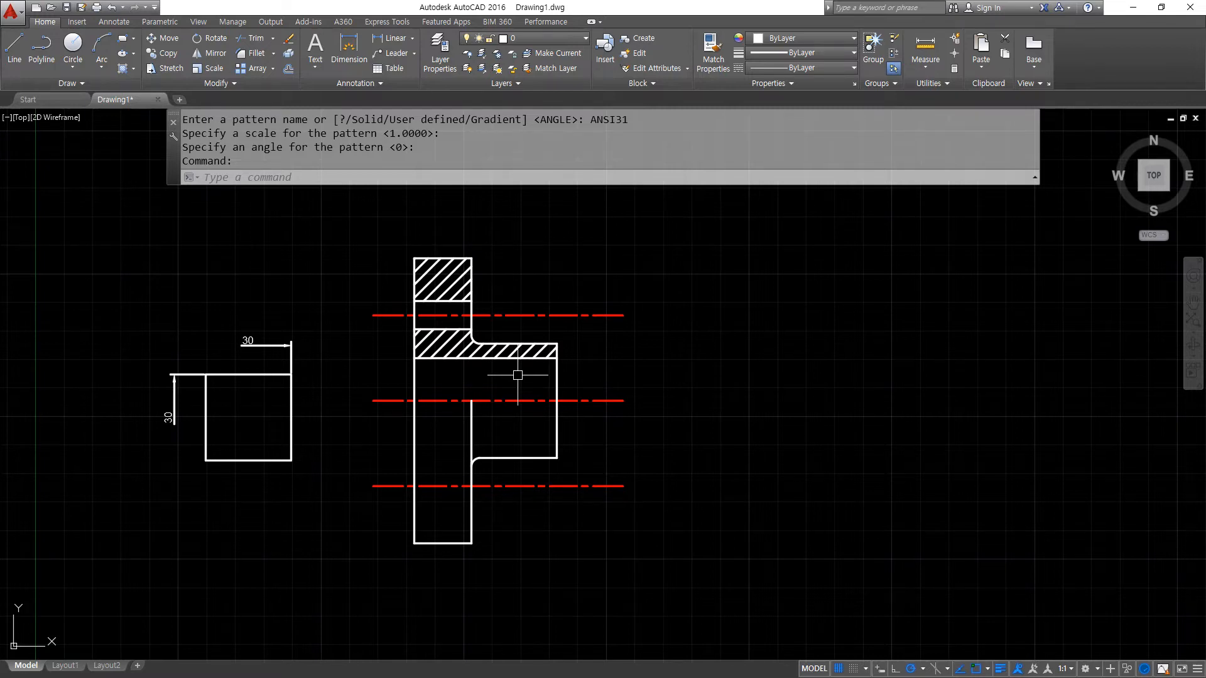
{"action": "scroll", "coordinate": [518, 375], "scroll_direction": "up", "scroll_amount": 4}
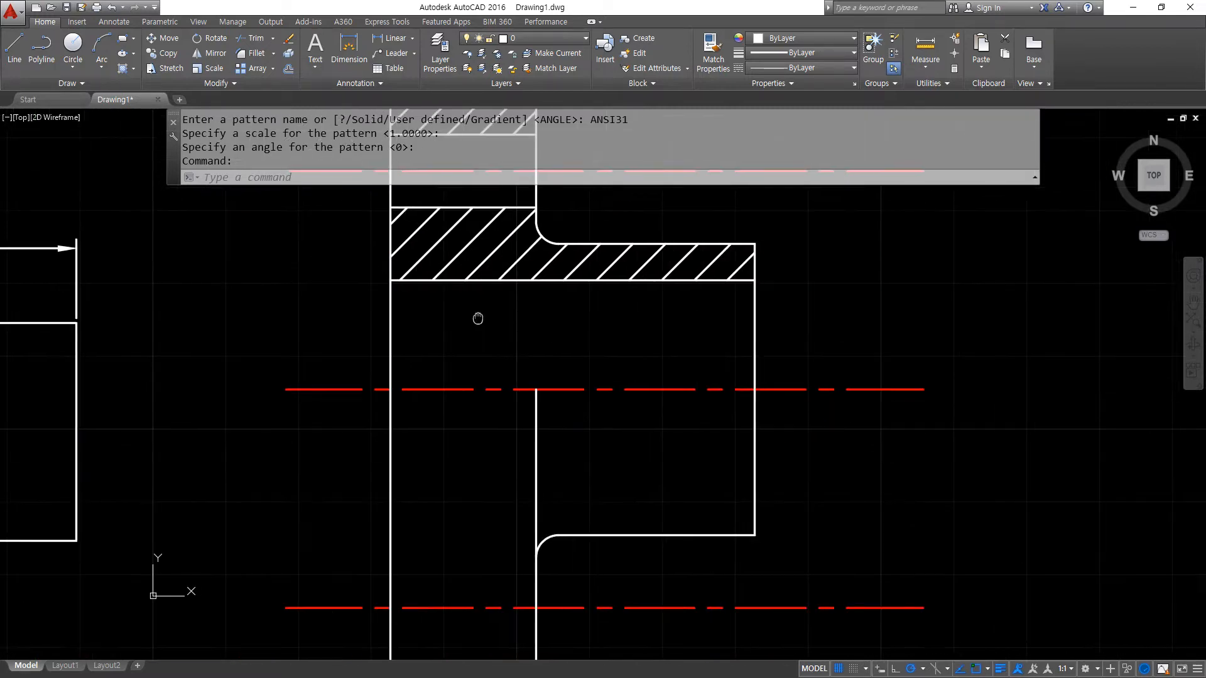
{"action": "mouse_move", "coordinate": [395, 370]}
{"action": "left_mouse_down"}
{"action": "mouse_move", "coordinate": [402, 279]}
{"action": "mouse_move", "coordinate": [391, 289]}
{"action": "mouse_move", "coordinate": [407, 291]}
{"action": "left_mouse_up"}
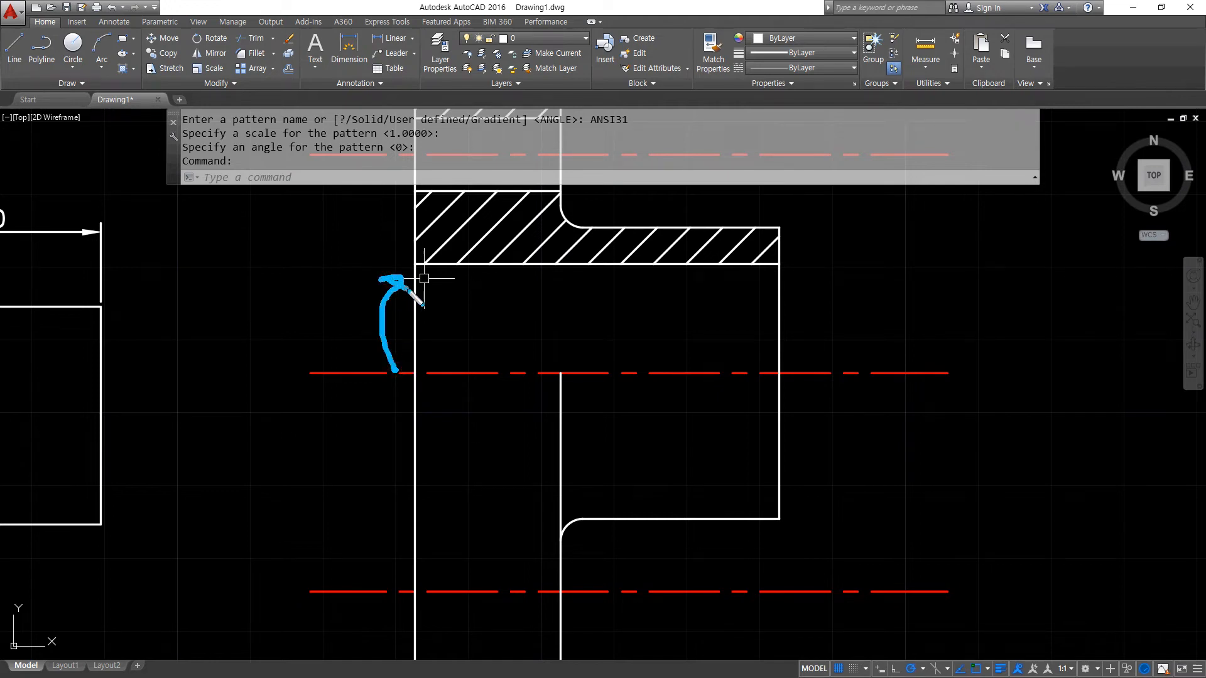
{"action": "mouse_move", "coordinate": [396, 372]}
{"action": "left_mouse_down"}
{"action": "mouse_move", "coordinate": [403, 436]}
{"action": "mouse_move", "coordinate": [390, 454]}
{"action": "left_mouse_up"}
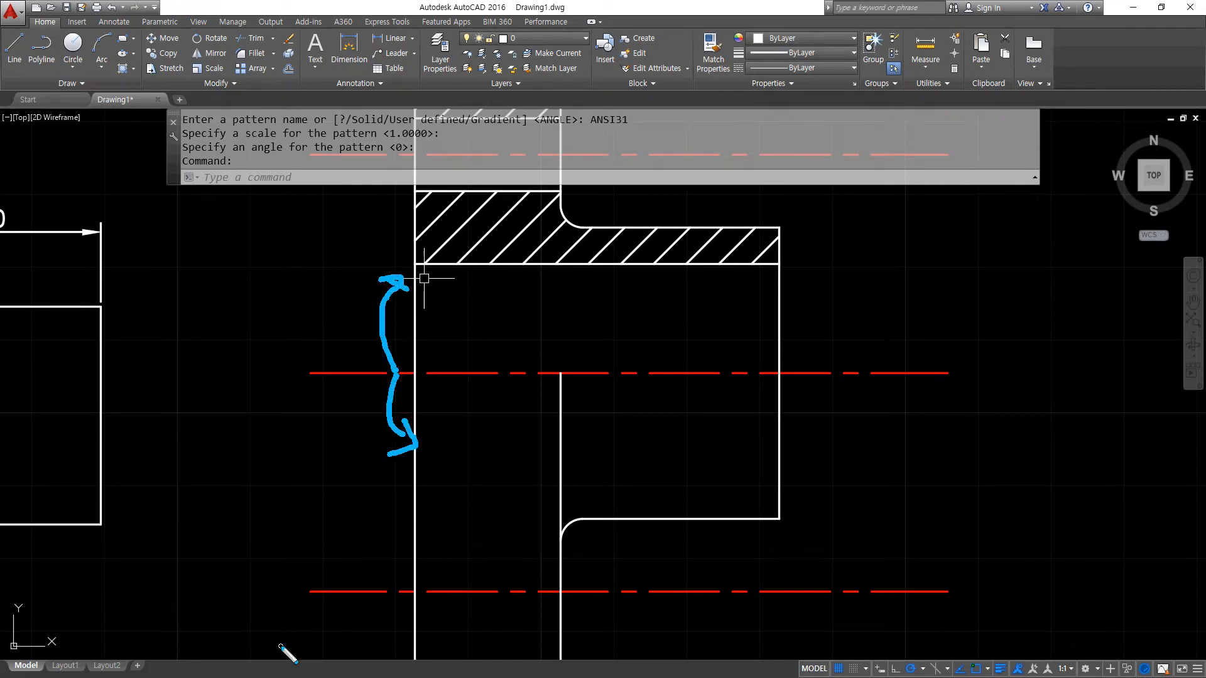
{"action": "key", "text": "Escape"}
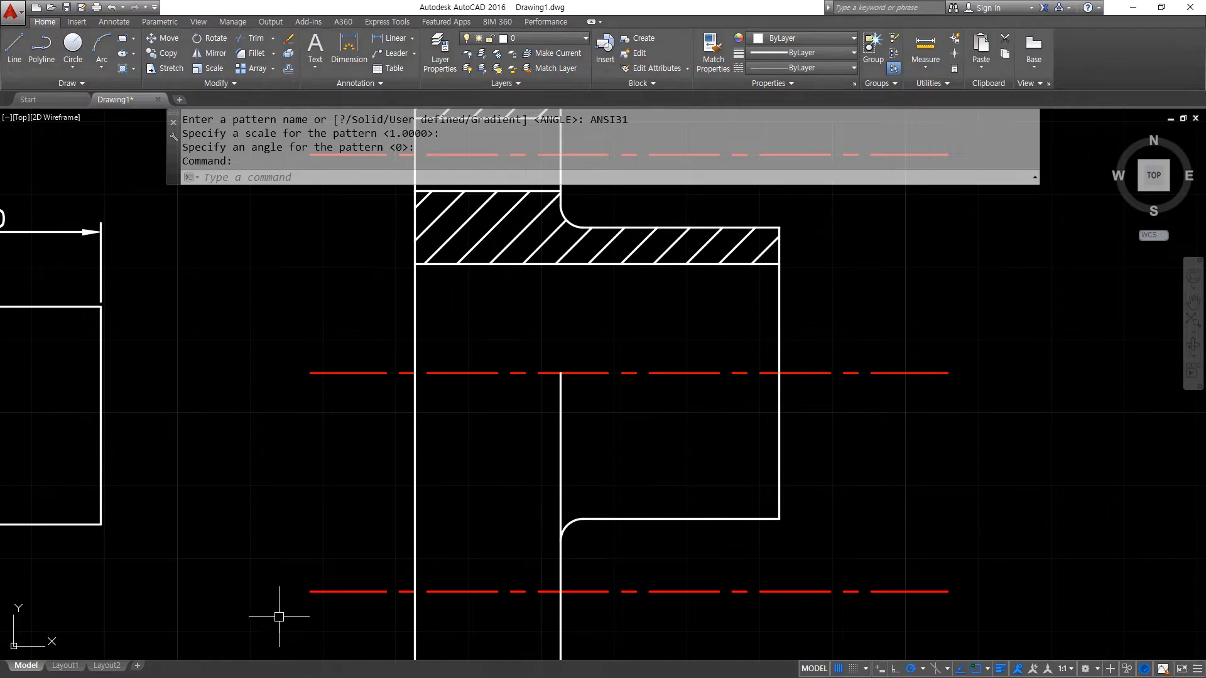
- Offset the middle red center line downward by the picked distance from that center line to the bore's upper edge
{"action": "type", "text": "o"}
{"action": "key", "text": "Return"}
{"action": "left_click", "coordinate": [415, 374]}
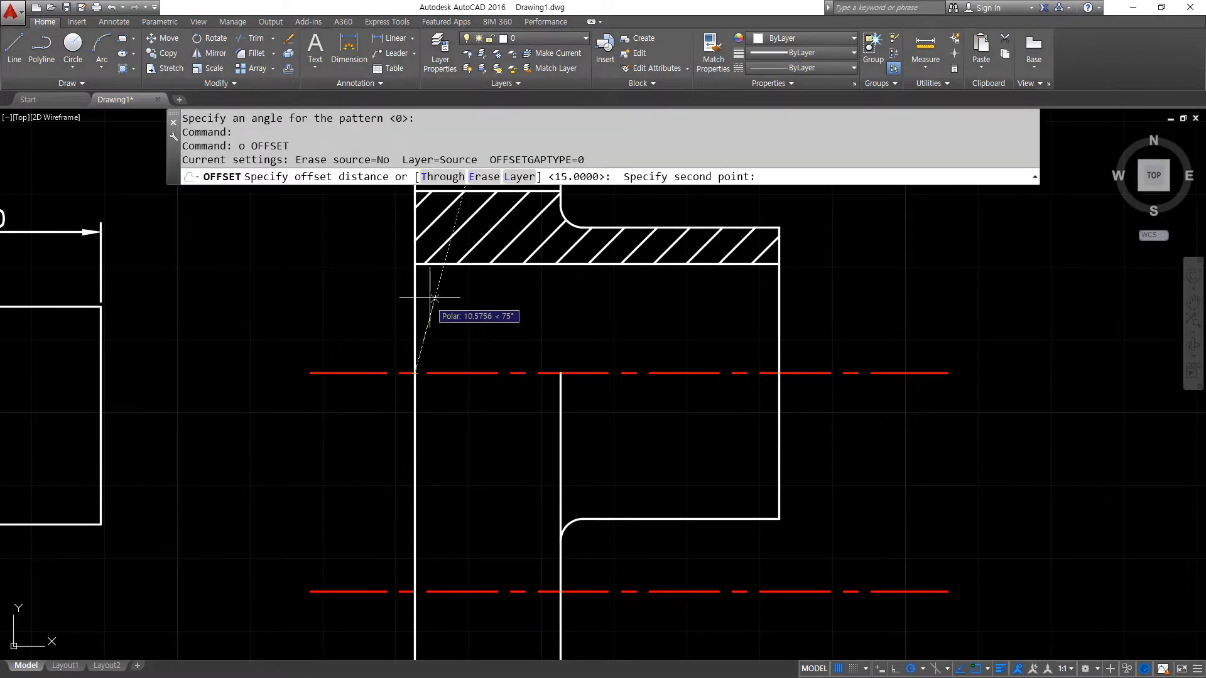
{"action": "left_click", "coordinate": [414, 264]}
{"action": "left_click", "coordinate": [472, 372]}
{"action": "left_click", "coordinate": [469, 441]}
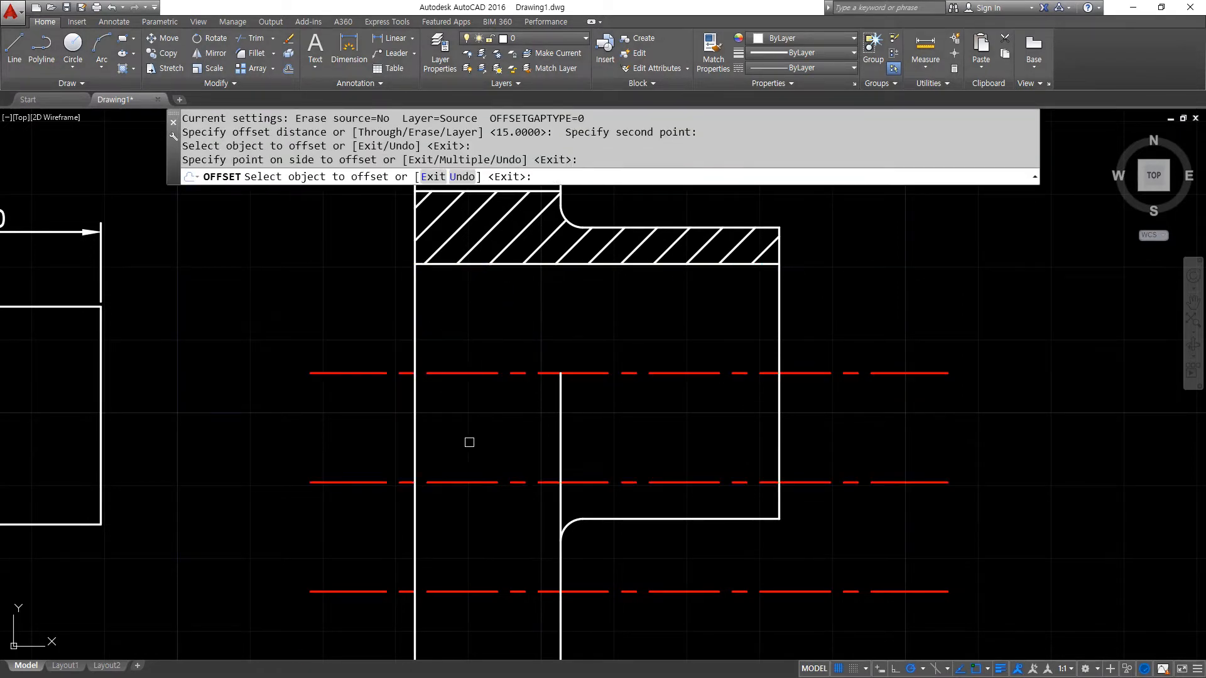
{"action": "key", "text": "Return"}
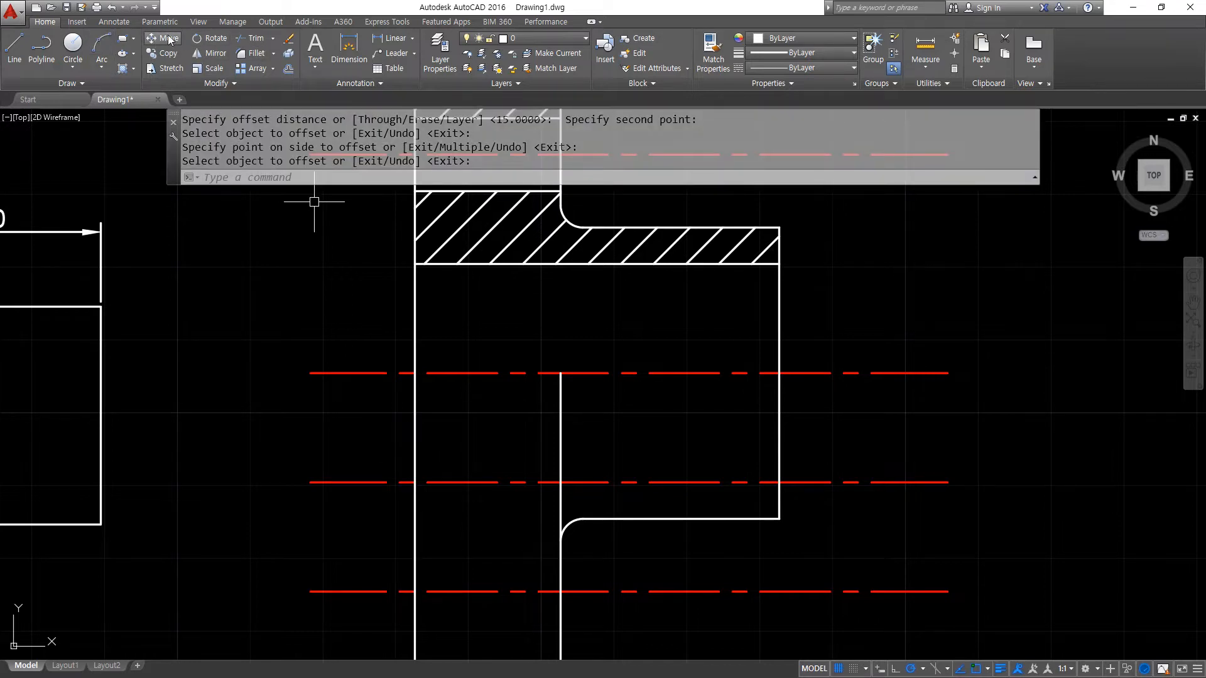
- Add a vertical linear dimension from the bore's upper-left corner to the offset center line below the middle one, placed left of the part
{"action": "left_click", "coordinate": [114, 22]}
{"action": "left_click", "coordinate": [255, 75]}
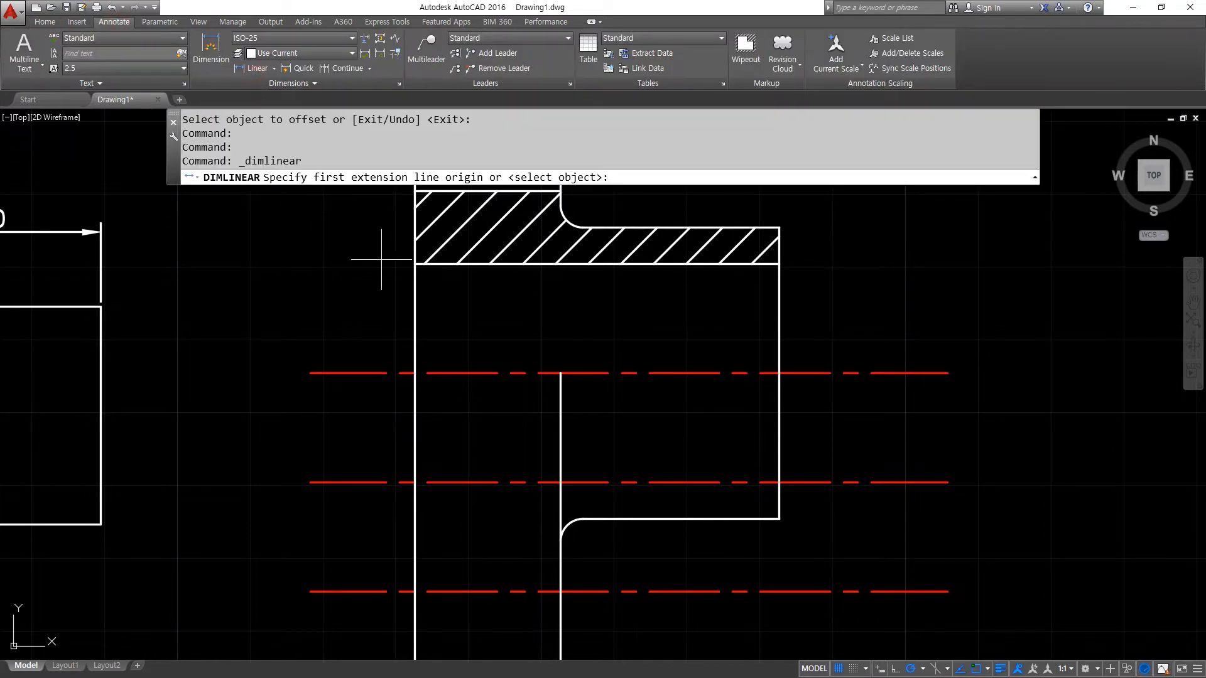
{"action": "left_click", "coordinate": [415, 264]}
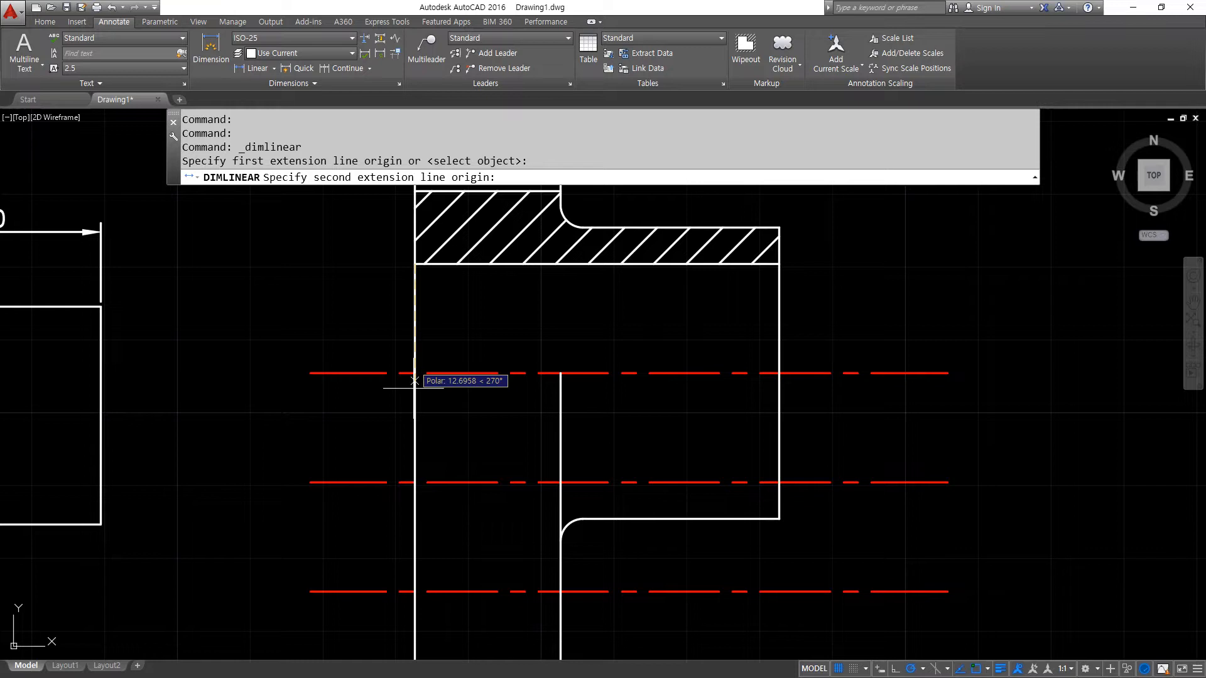
{"action": "left_click", "coordinate": [414, 483]}
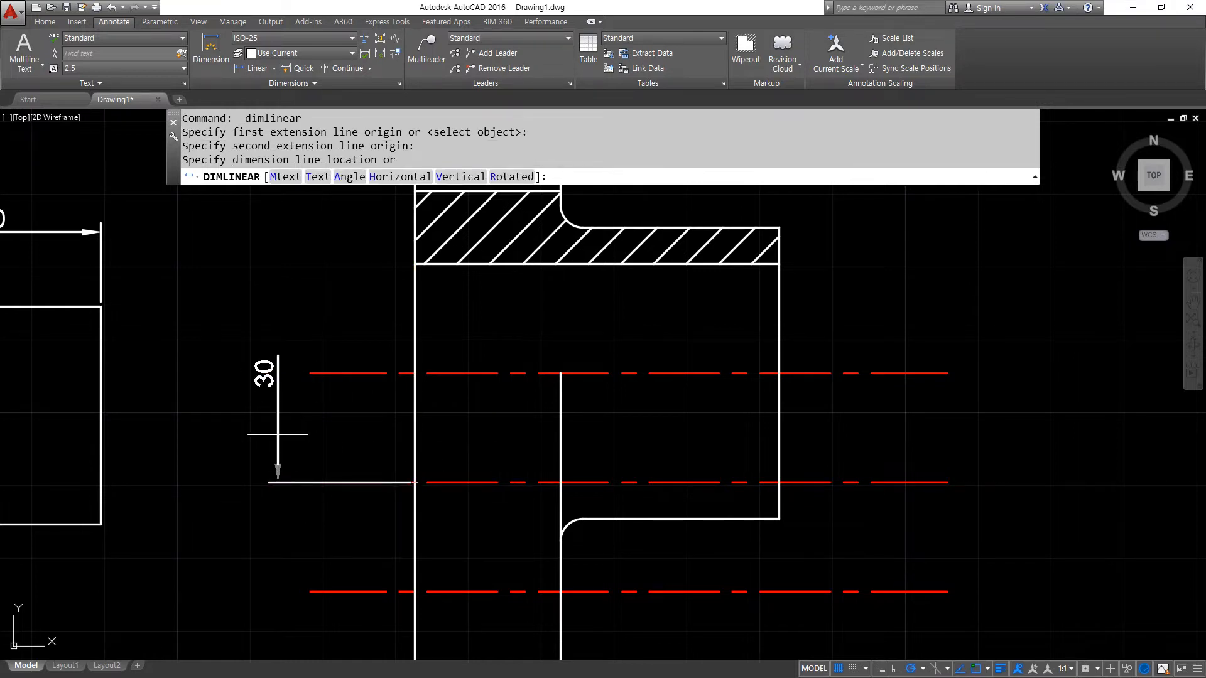
{"action": "left_click", "coordinate": [277, 434]}
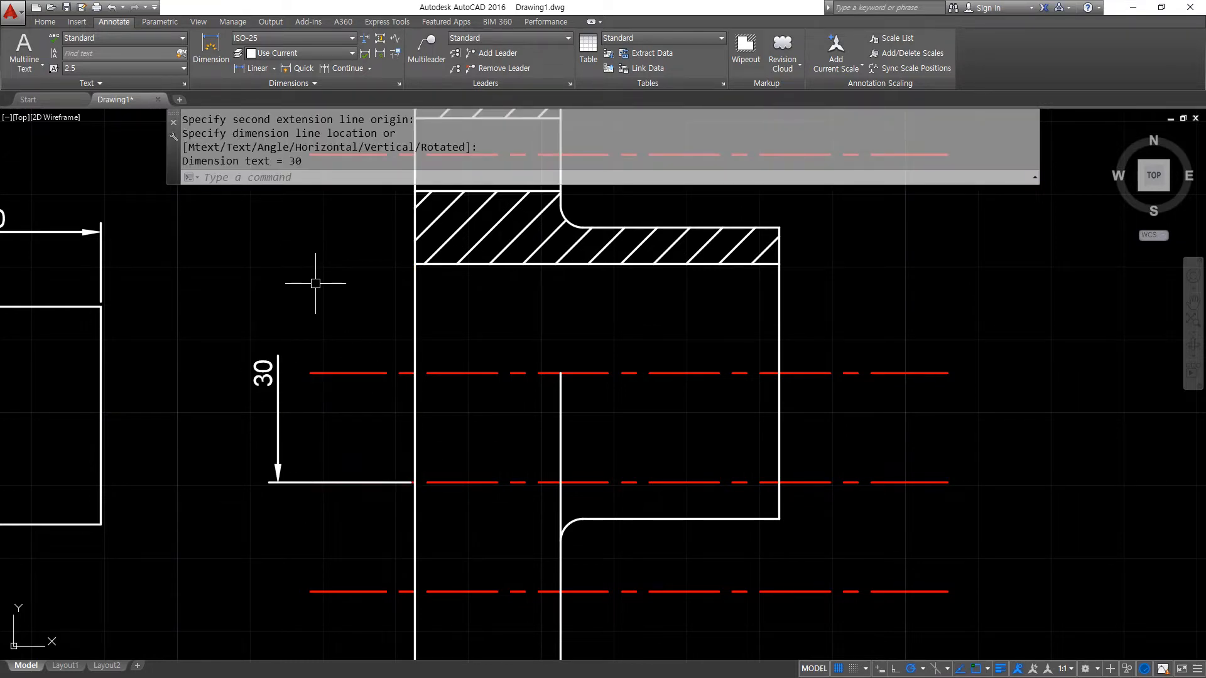
- Erase the half-suppressed vertical dimension just placed left of the part
{"action": "left_click", "coordinate": [295, 299]}
{"action": "left_click", "coordinate": [210, 436]}
{"action": "type", "text": "e"}
{"action": "key", "text": "Return"}
- Turn off suppression of Dim line 1 and Ext line 1 in the ISO-25 dimension style
{"action": "type", "text": "d"}
{"action": "key", "text": "Return"}
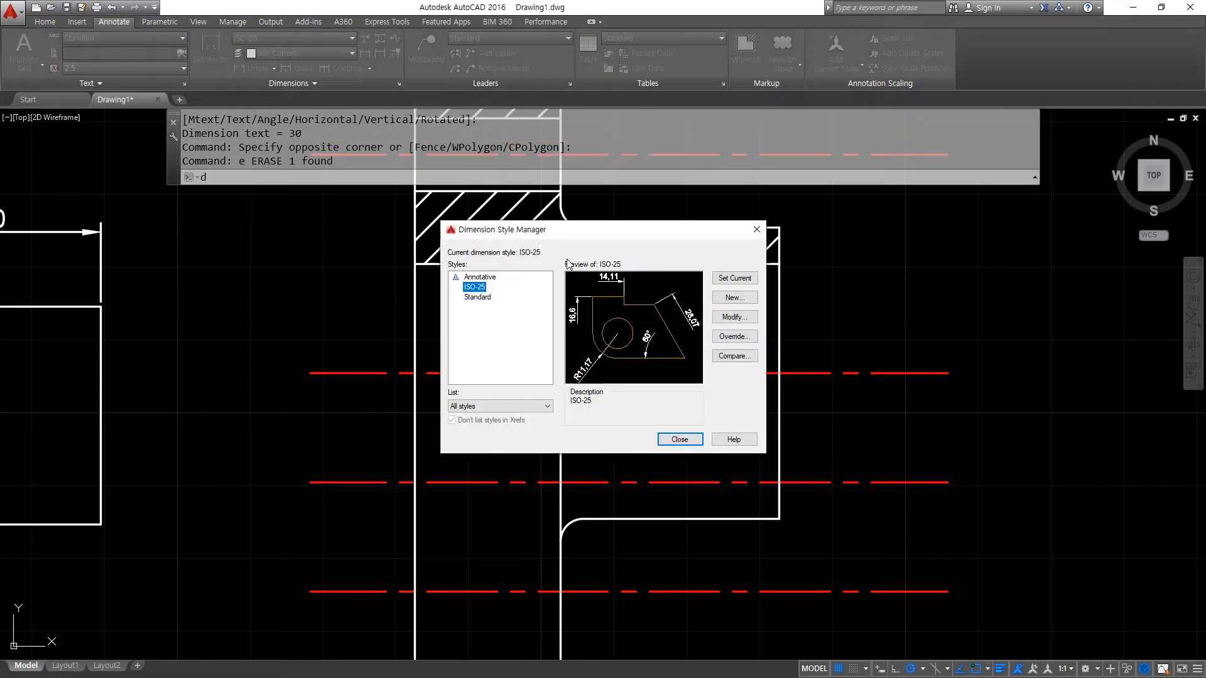
{"action": "left_click", "coordinate": [723, 316]}
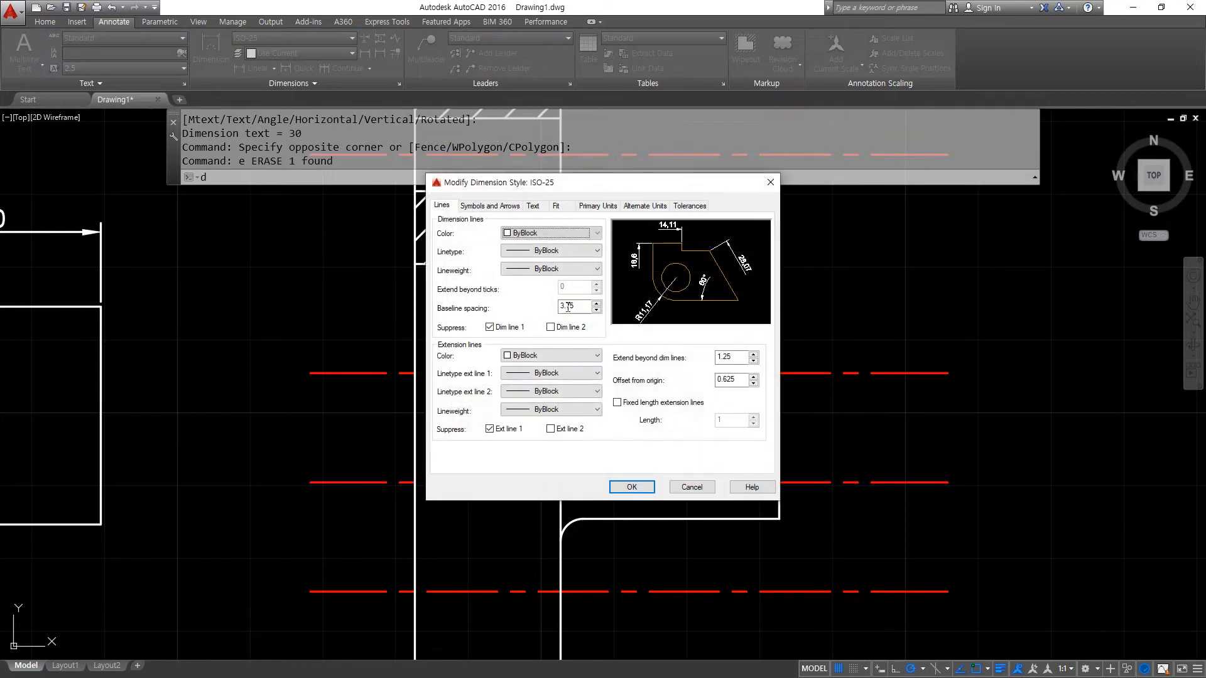
{"action": "left_click", "coordinate": [505, 329]}
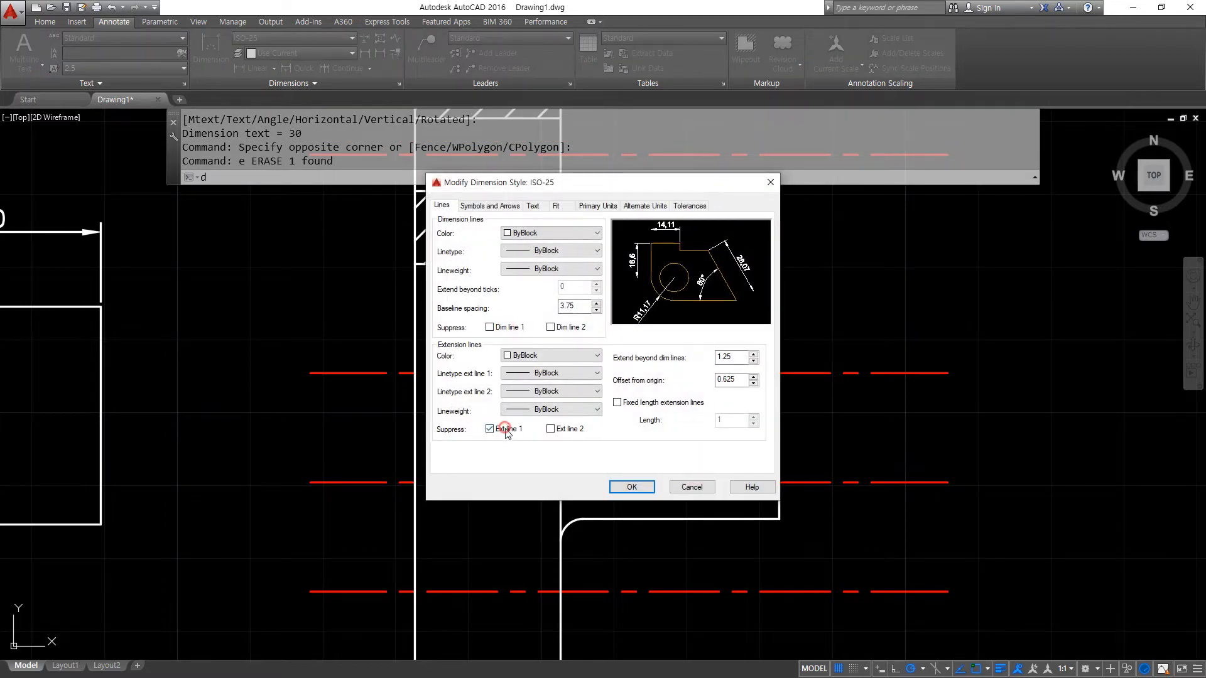
{"action": "left_click", "coordinate": [631, 486]}
{"action": "left_click", "coordinate": [672, 450]}
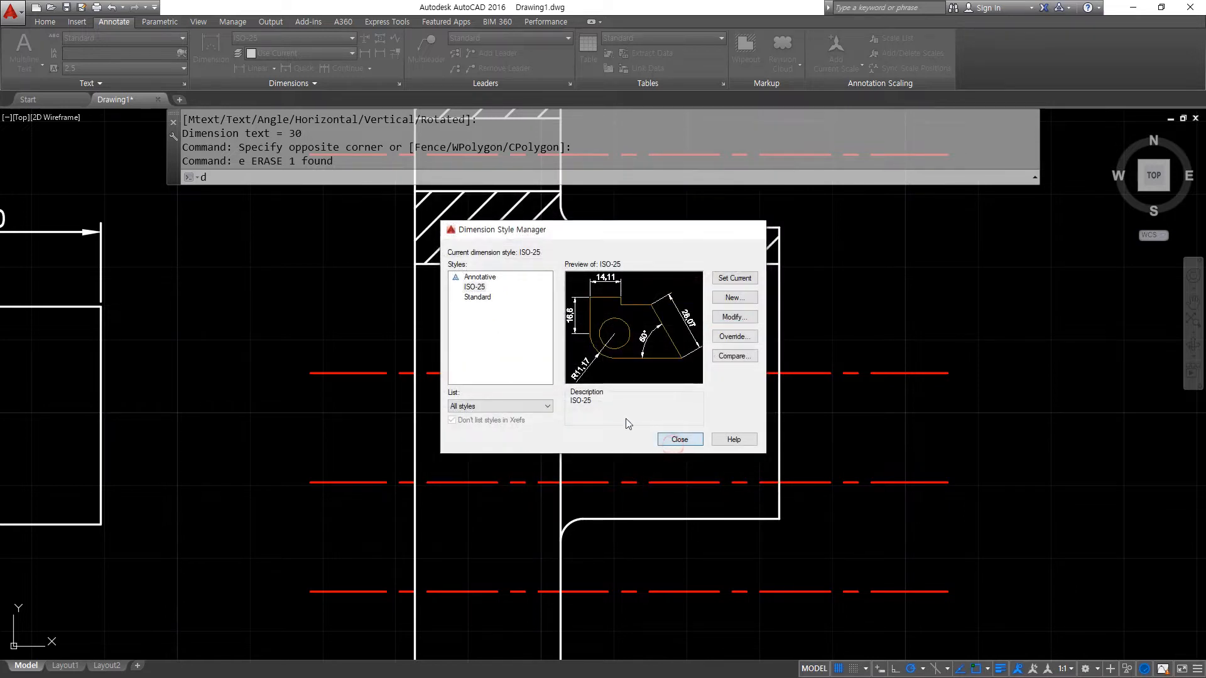
- Dimension vertically from the bore's upper-left corner to the offset center line, left of the part, and erase that center line
{"action": "left_click", "coordinate": [244, 70]}
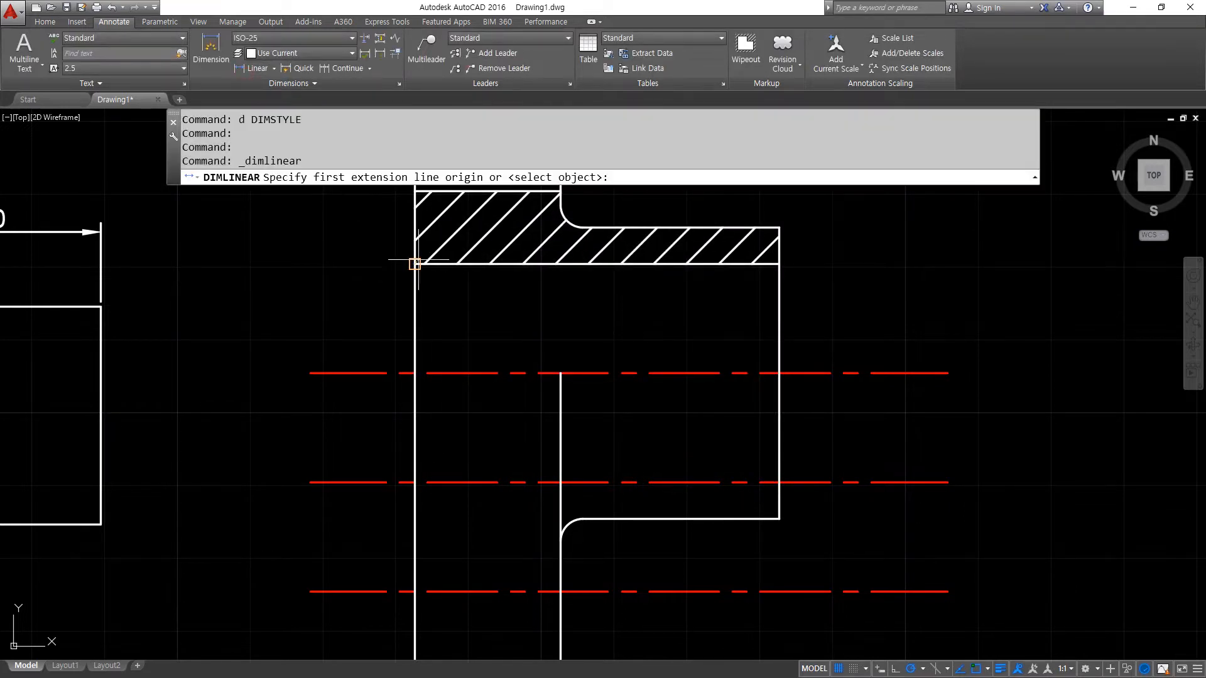
{"action": "left_click", "coordinate": [415, 264]}
{"action": "left_click", "coordinate": [414, 482]}
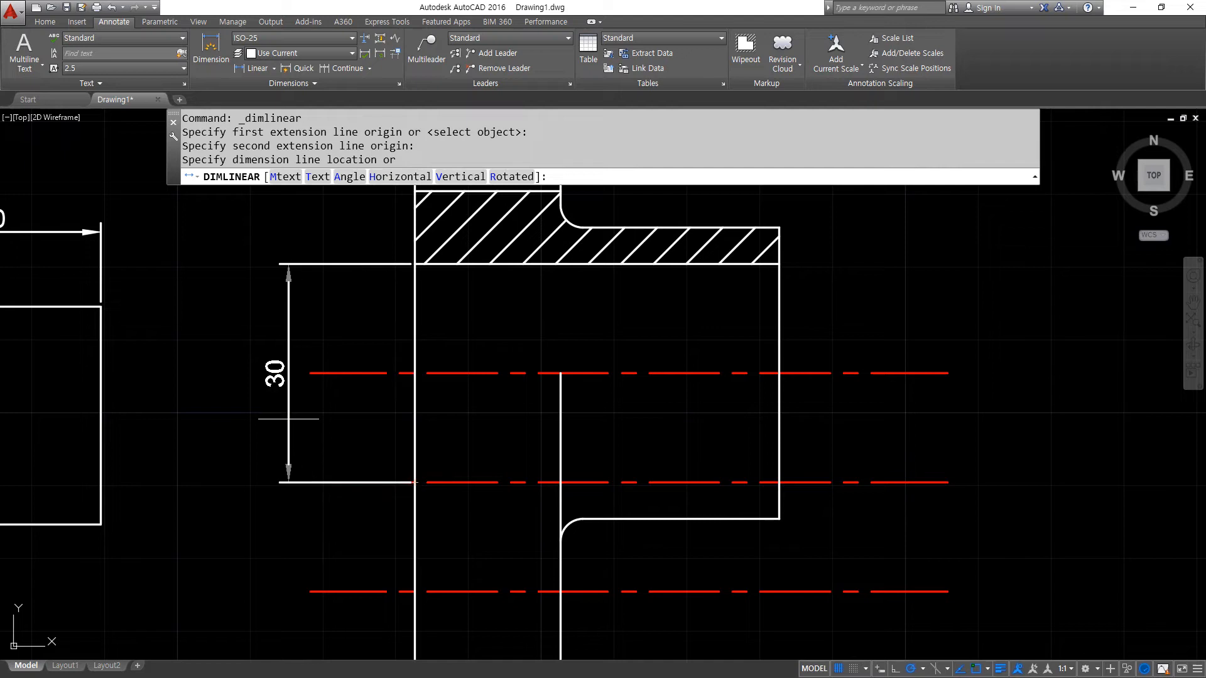
{"action": "left_click", "coordinate": [277, 412]}
{"action": "type", "text": "e"}
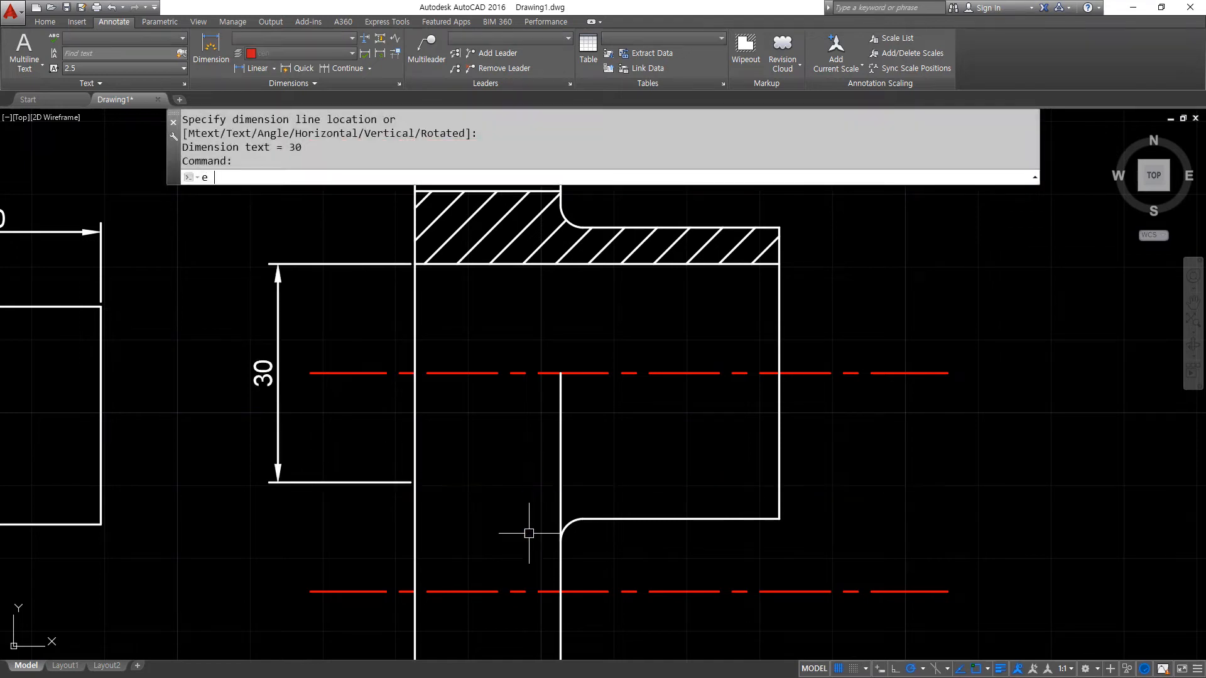
{"action": "key", "text": "space"}
{"action": "mouse_move", "coordinate": [513, 505]}
{"action": "left_mouse_down"}
{"action": "mouse_move", "coordinate": [452, 490]}
{"action": "mouse_move", "coordinate": [538, 510]}
{"action": "mouse_move", "coordinate": [516, 516]}
{"action": "left_mouse_up"}
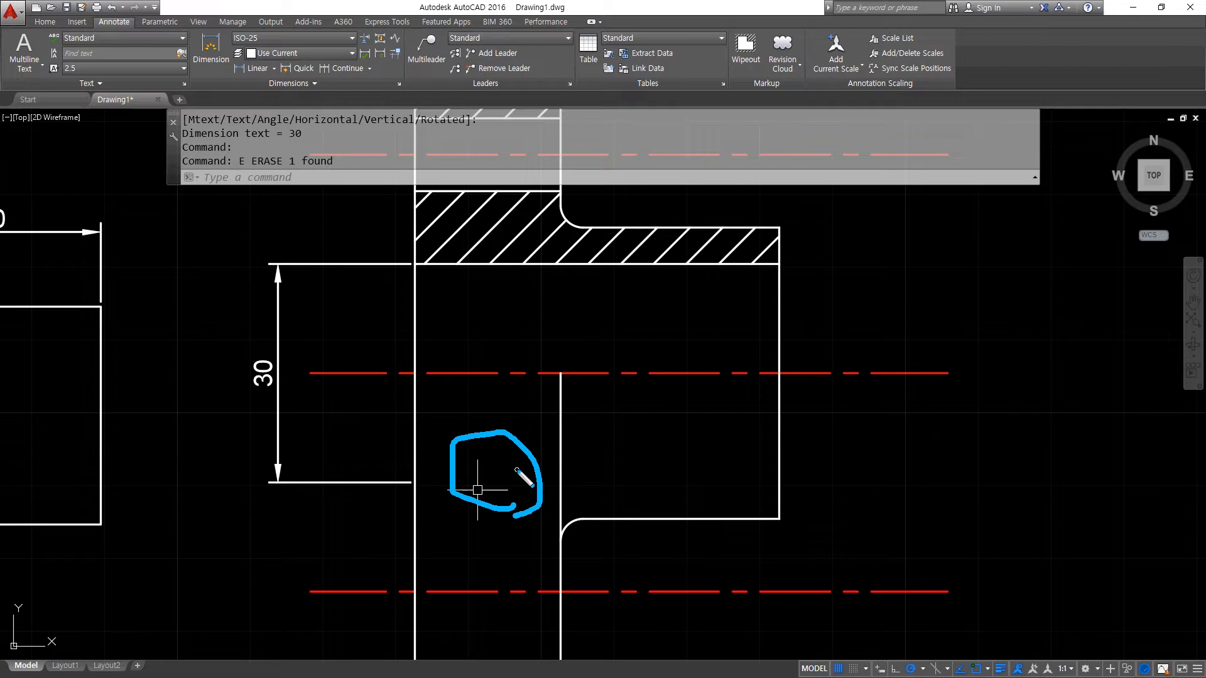
{"action": "left_click_drag", "start_coordinate": [346, 215], "coordinate": [370, 245]}
{"action": "mouse_move", "coordinate": [343, 550]}
{"action": "left_mouse_down"}
{"action": "mouse_move", "coordinate": [368, 517]}
{"action": "mouse_move", "coordinate": [372, 531]}
{"action": "mouse_move", "coordinate": [323, 485]}
{"action": "mouse_move", "coordinate": [325, 503]}
{"action": "left_mouse_up"}
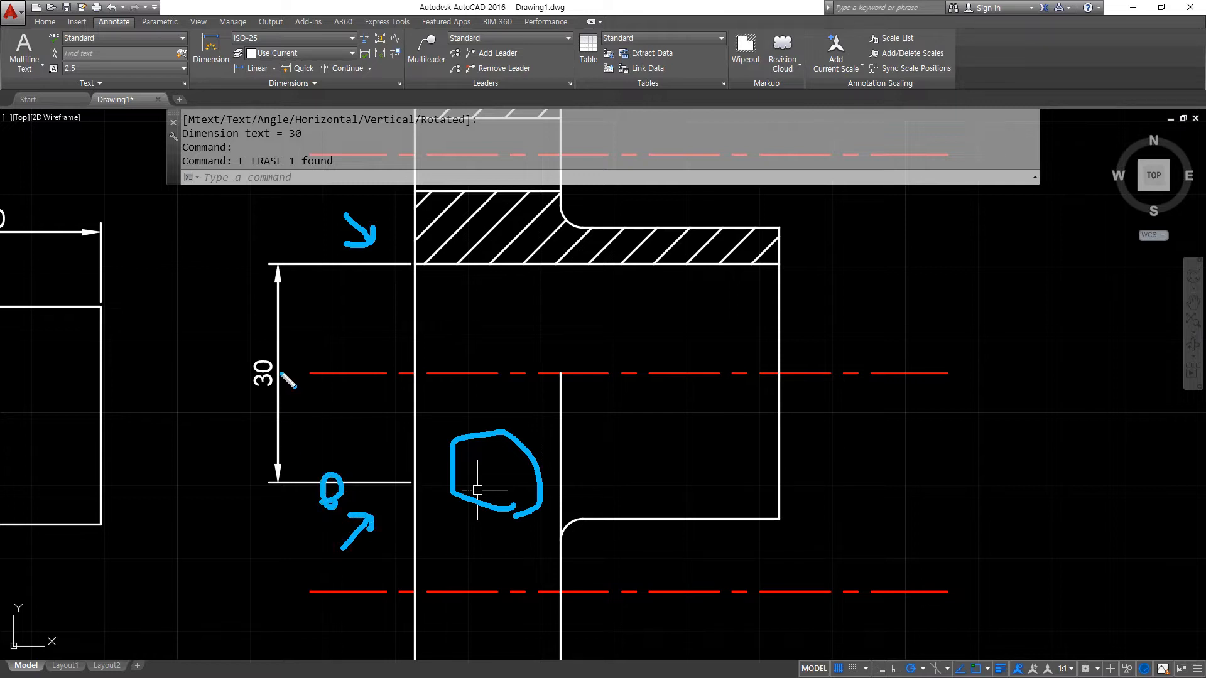
{"action": "mouse_move", "coordinate": [263, 373]}
{"action": "left_mouse_down"}
{"action": "mouse_move", "coordinate": [284, 440]}
{"action": "mouse_move", "coordinate": [269, 443]}
{"action": "mouse_move", "coordinate": [281, 390]}
{"action": "left_mouse_up"}
{"action": "key", "text": "Escape"}
- Suppress Dim line 2 and Ext line 2 in the ISO-25 dimension style
{"action": "mouse_move", "coordinate": [323, 393]}
{"action": "middle_mouse_down"}
{"action": "mouse_move", "coordinate": [501, 423]}
{"action": "mouse_move", "coordinate": [598, 418]}
{"action": "middle_mouse_up"}
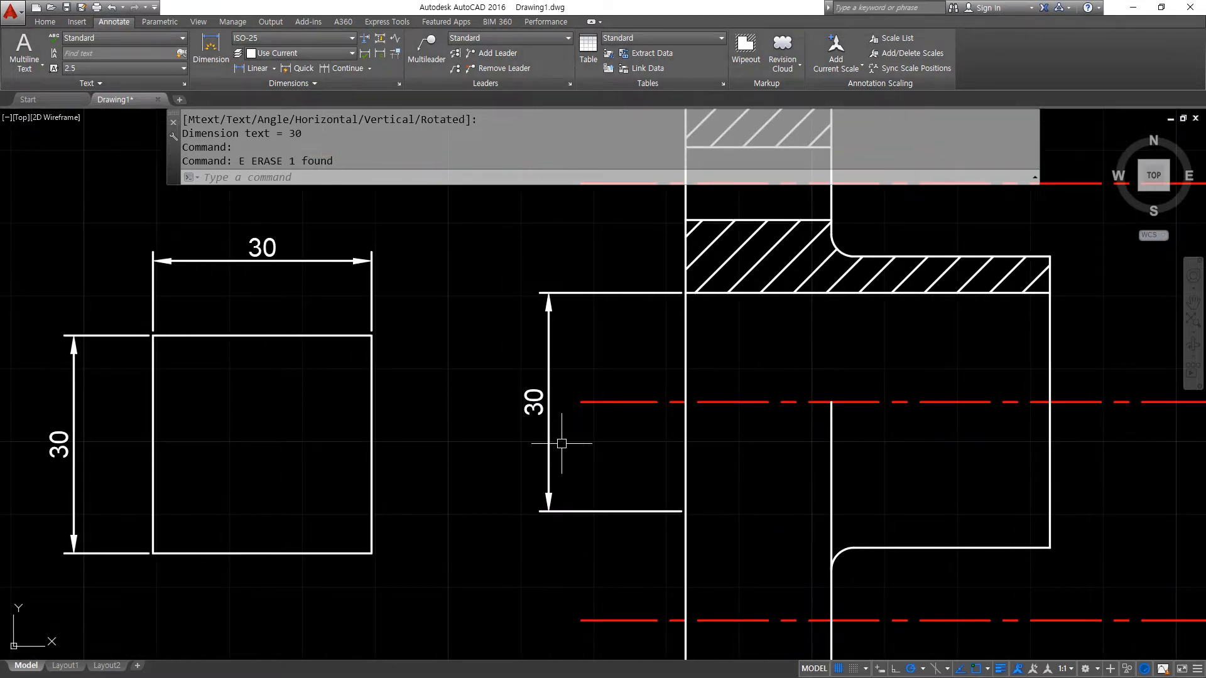
{"action": "type", "text": "D"}
{"action": "key", "text": "Return"}
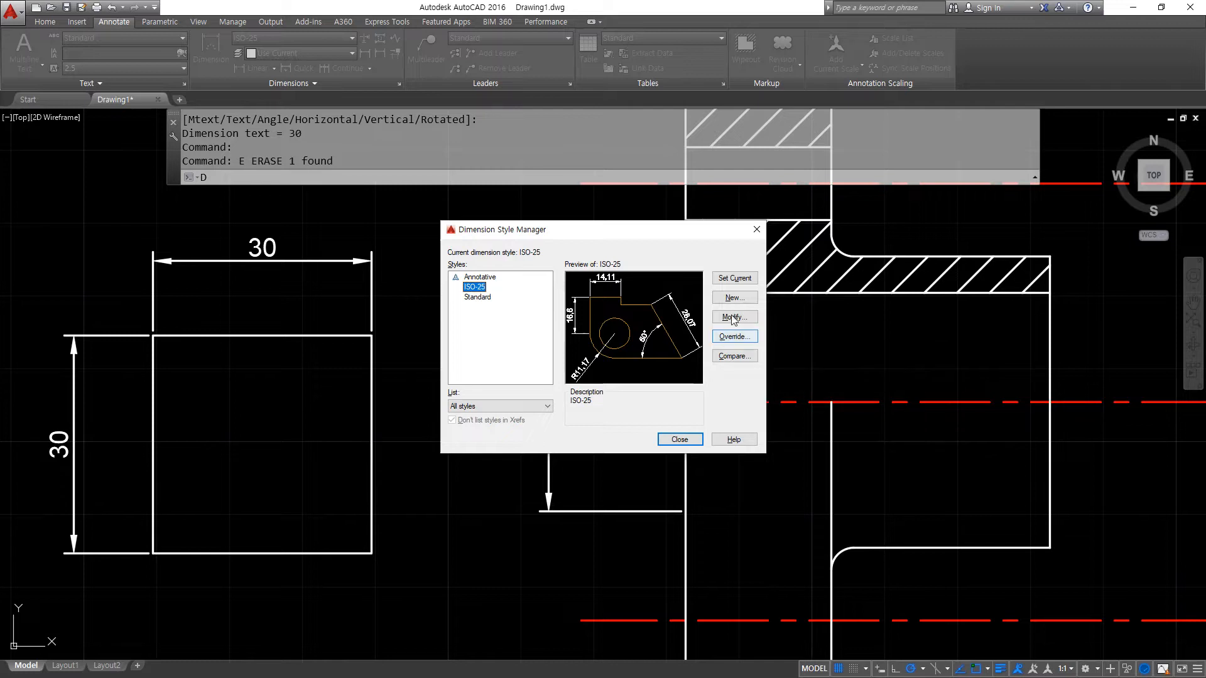
{"action": "left_click", "coordinate": [732, 317]}
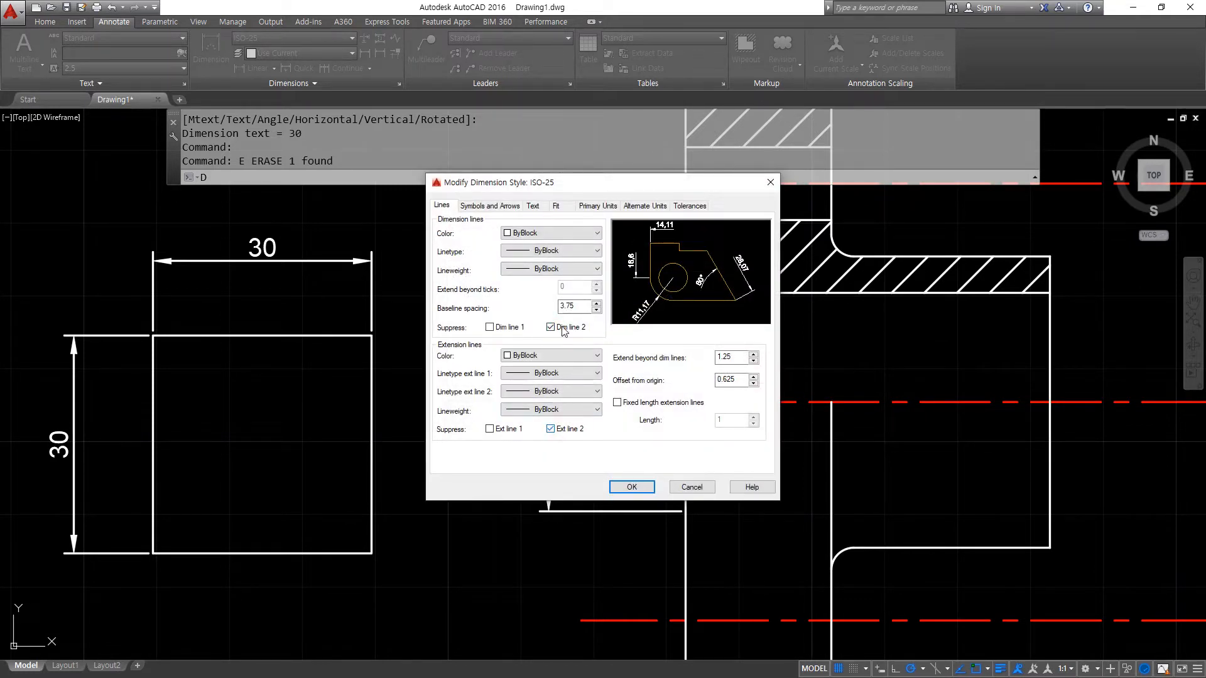
{"action": "left_click", "coordinate": [632, 488]}
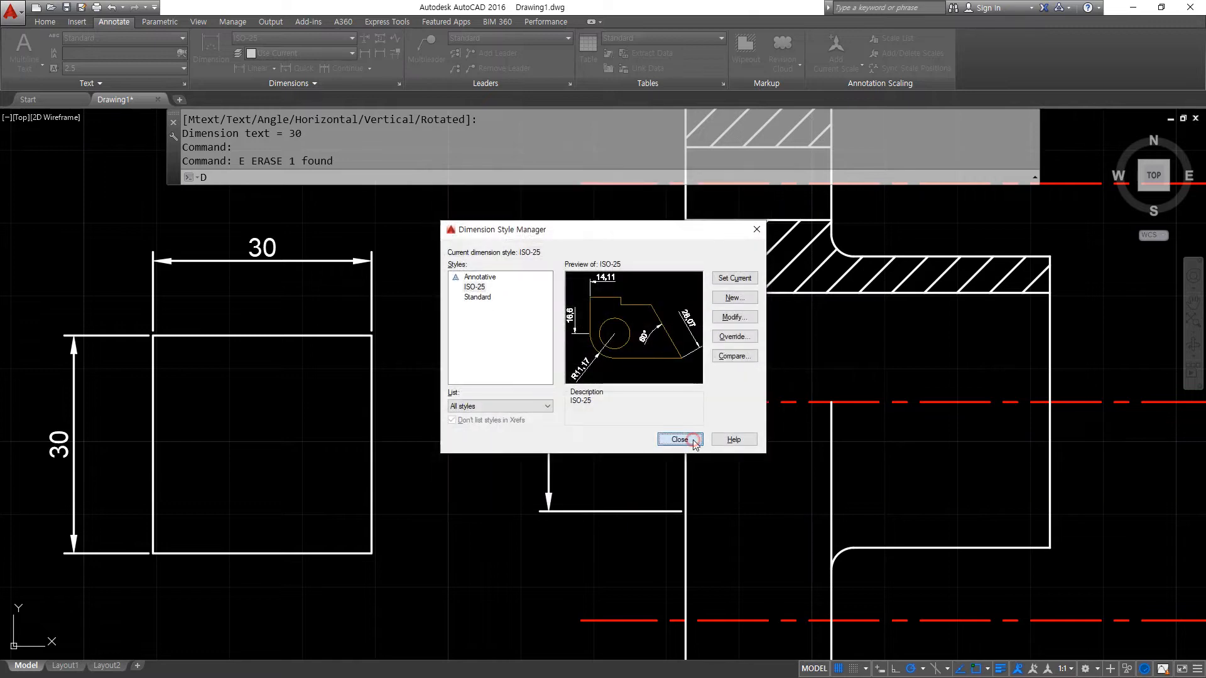
{"action": "left_click", "coordinate": [686, 436]}
- Check the dimensions on the square and the part, and undo the last dimension style change
{"action": "scroll", "coordinate": [695, 431], "scroll_direction": "down", "scroll_amount": 2}
{"action": "mouse_move", "coordinate": [649, 417]}
{"action": "middle_mouse_down"}
{"action": "mouse_move", "coordinate": [581, 501]}
{"action": "mouse_move", "coordinate": [599, 457]}
{"action": "middle_mouse_up"}
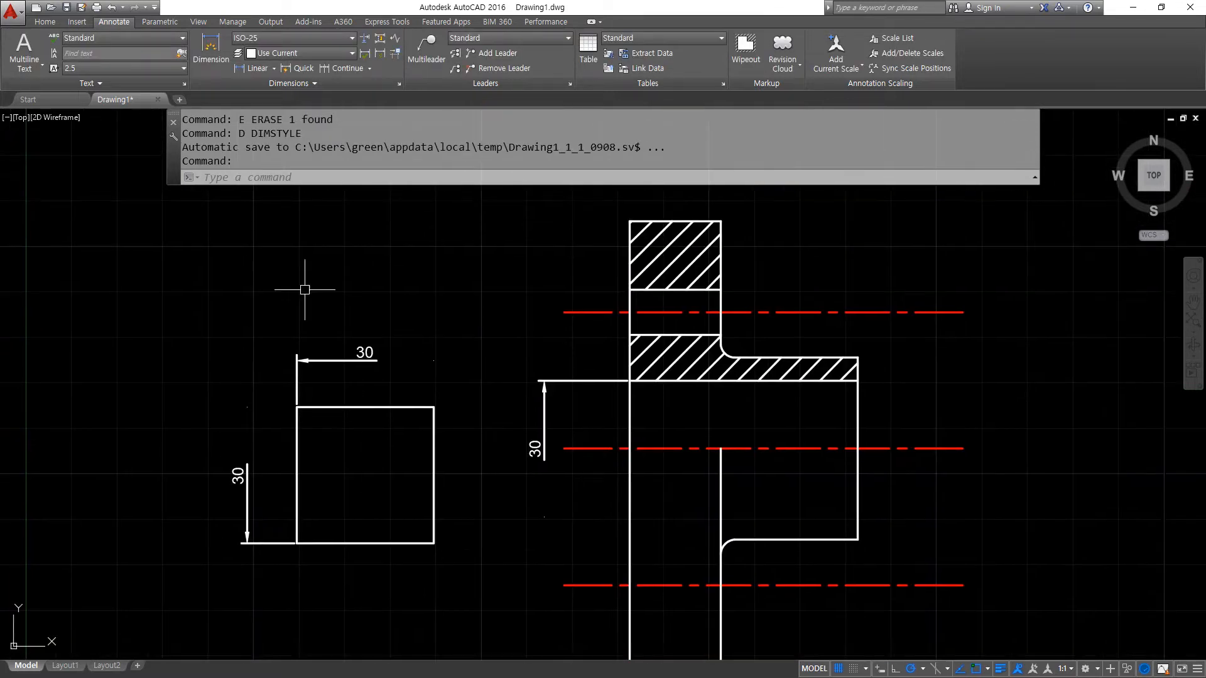
{"action": "key", "text": "ctrl+z"}
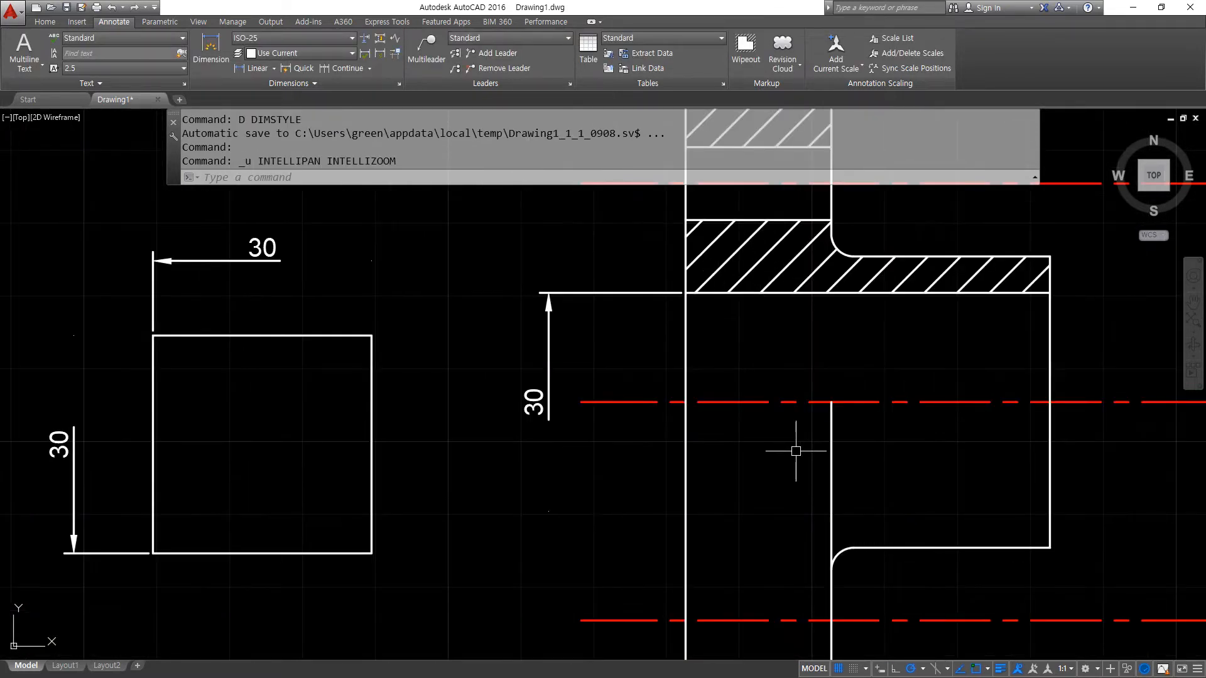
{"action": "key", "text": "ctrl+z"}
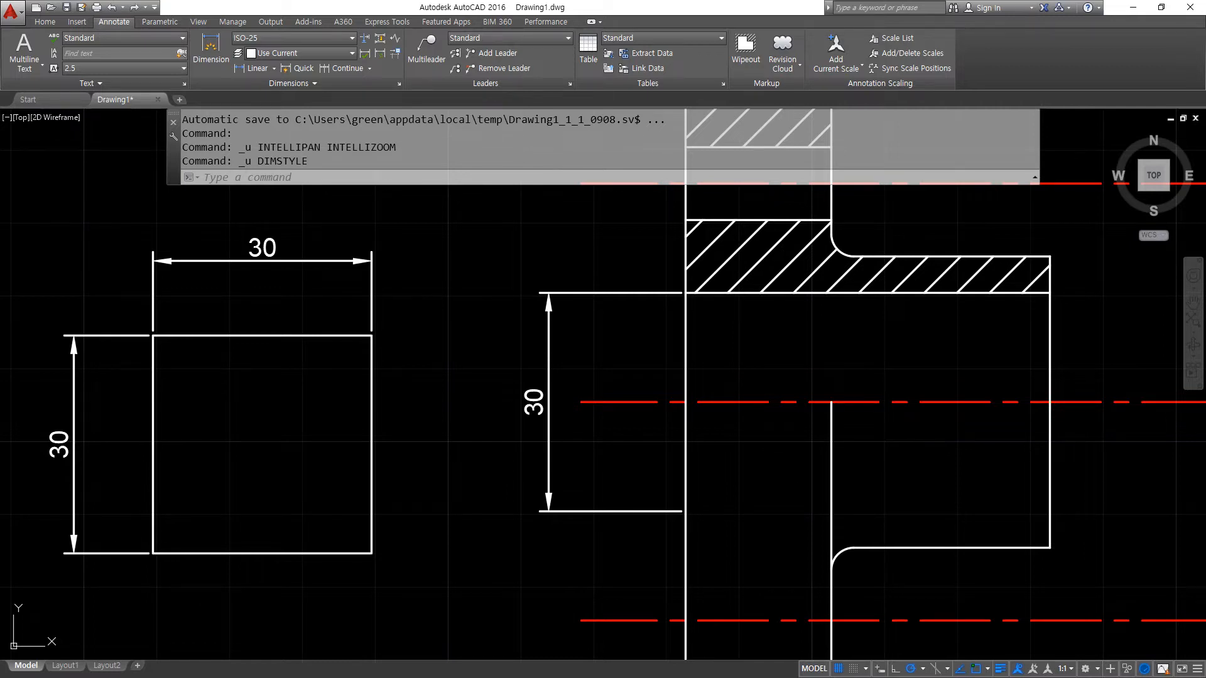
- Turn off Dim line 2 and Ext line 2 in the properties of the bore's vertical dimension only
{"action": "key", "text": "ctrl+1"}
{"action": "left_click", "coordinate": [553, 432]}
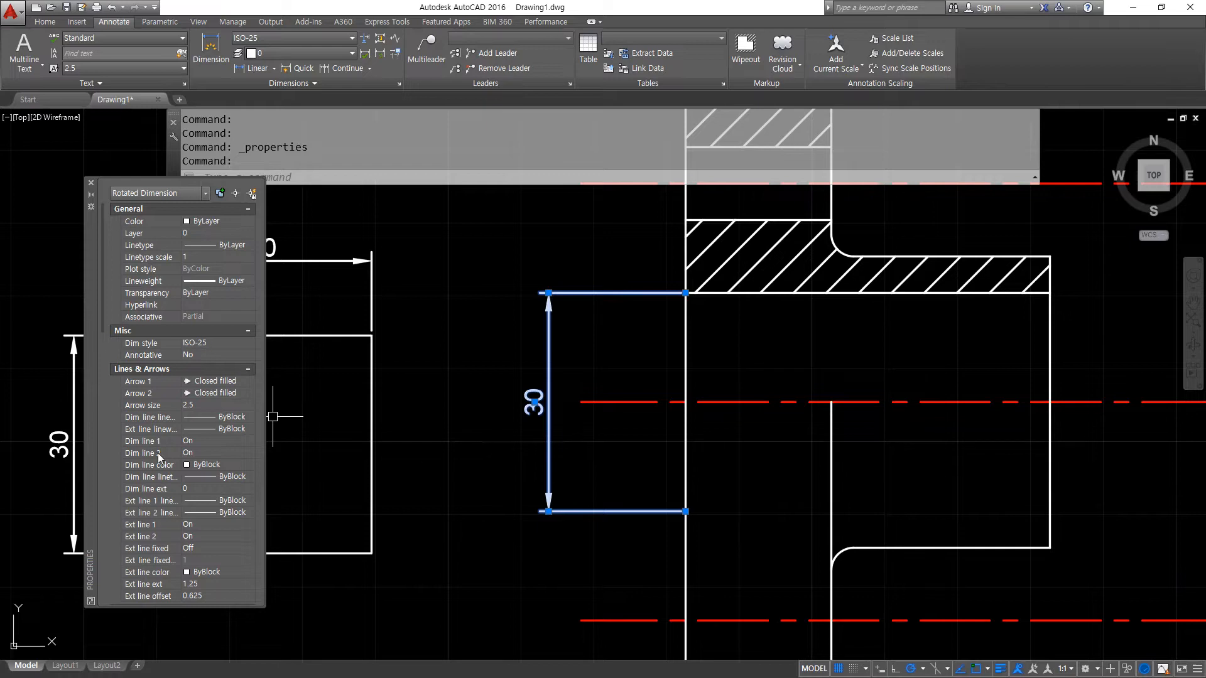
{"action": "scroll", "coordinate": [194, 450], "scroll_direction": "down", "scroll_amount": 3}
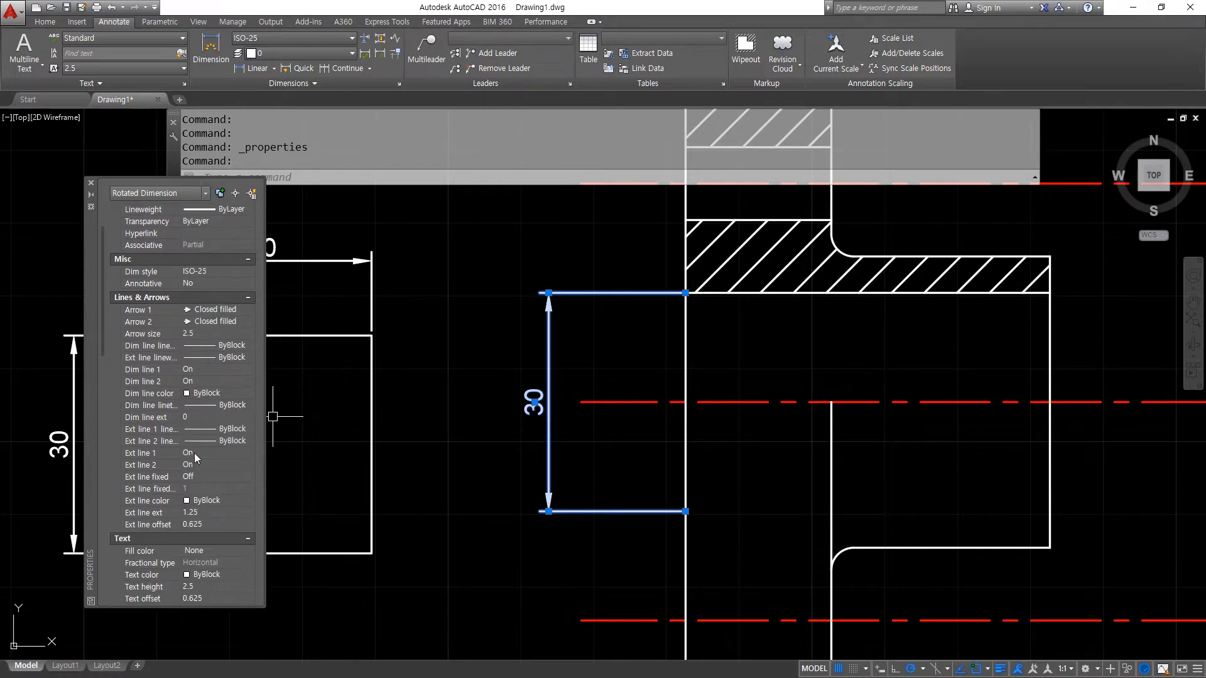
{"action": "mouse_move", "coordinate": [149, 398]}
{"action": "left_mouse_down"}
{"action": "mouse_move", "coordinate": [148, 349]}
{"action": "mouse_move", "coordinate": [168, 391]}
{"action": "left_mouse_up"}
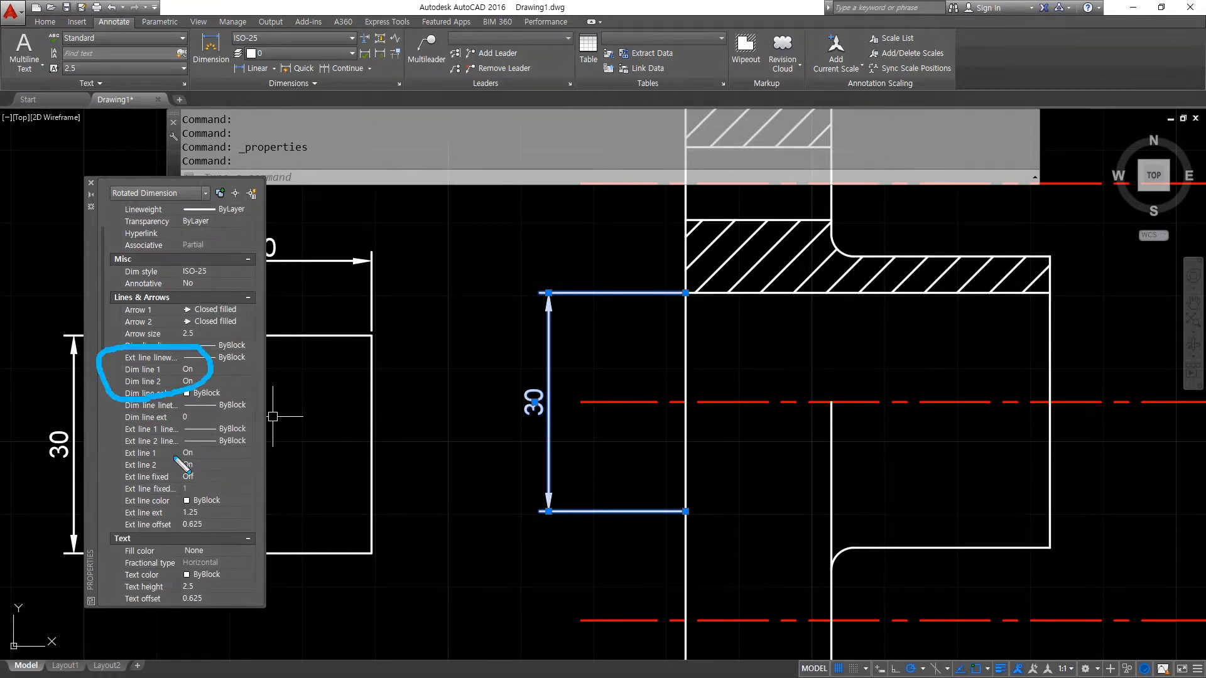
{"action": "mouse_move", "coordinate": [164, 487]}
{"action": "left_mouse_down"}
{"action": "mouse_move", "coordinate": [236, 479]}
{"action": "mouse_move", "coordinate": [116, 493]}
{"action": "left_mouse_up"}
{"action": "key", "text": "Escape"}
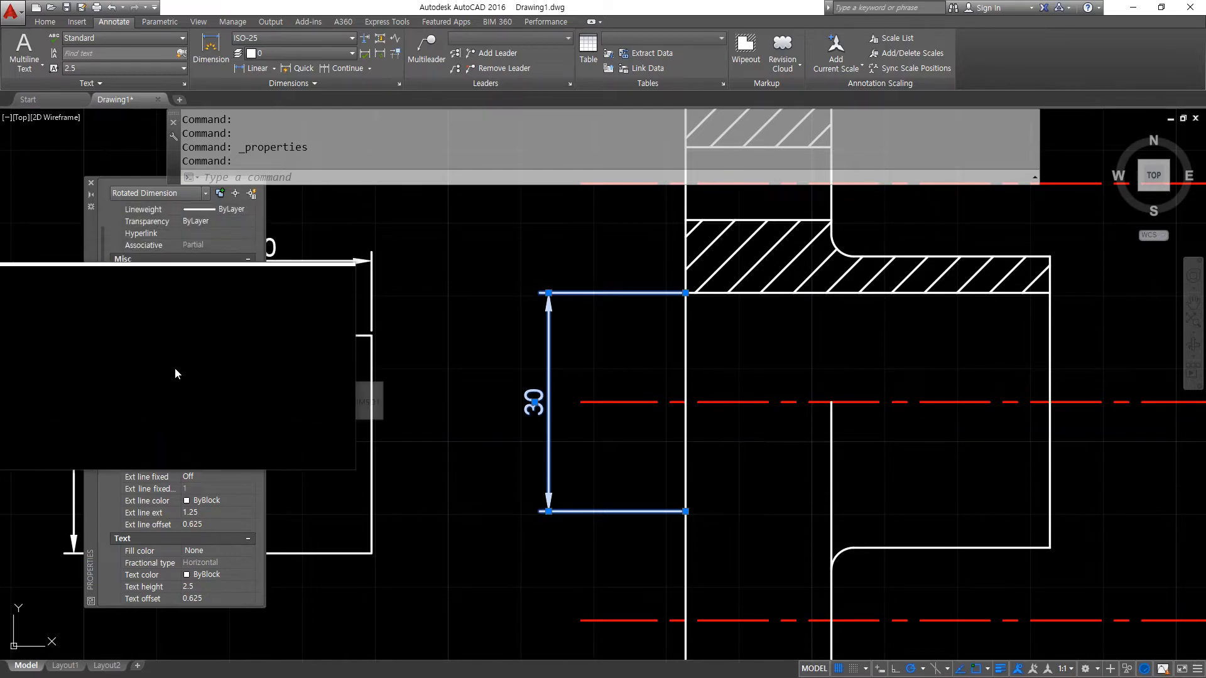
{"action": "left_click", "coordinate": [252, 382]}
{"action": "left_click", "coordinate": [206, 392]}
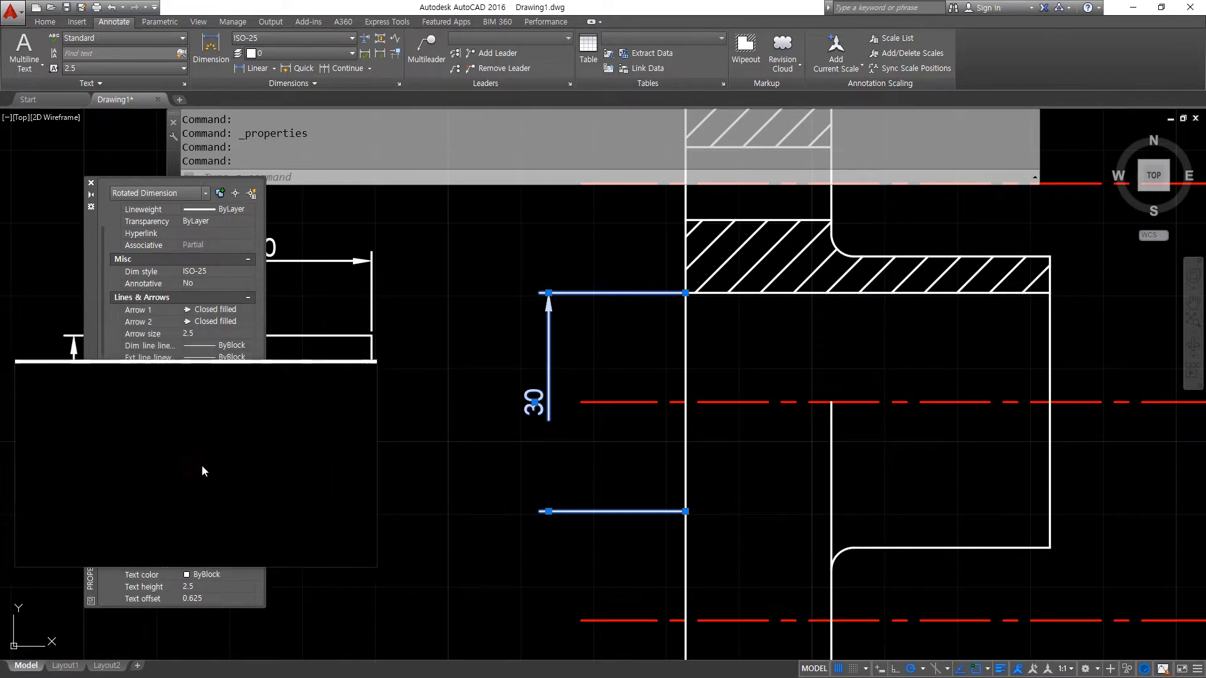
{"action": "left_click", "coordinate": [208, 480]}
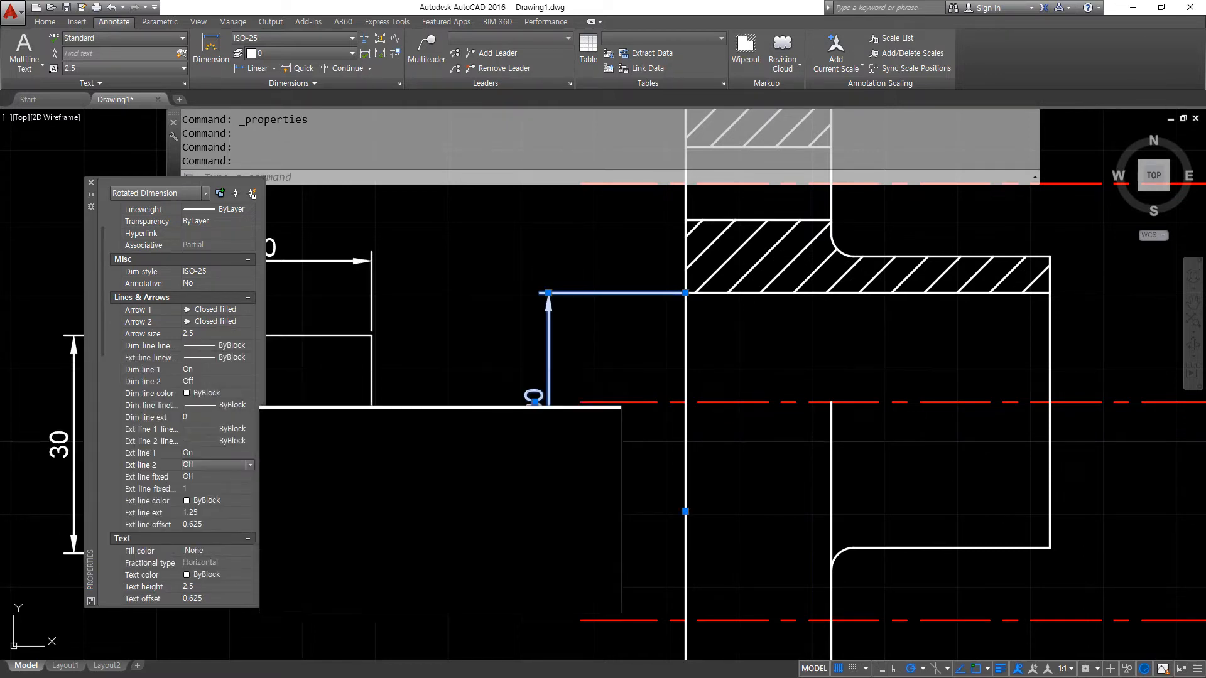
{"action": "mouse_move", "coordinate": [463, 493]}
{"action": "middle_mouse_down"}
{"action": "mouse_move", "coordinate": [687, 546]}
{"action": "mouse_move", "coordinate": [881, 543]}
{"action": "middle_mouse_up"}
{"action": "mouse_move", "coordinate": [474, 431]}
{"action": "left_mouse_down"}
{"action": "mouse_move", "coordinate": [559, 328]}
{"action": "mouse_move", "coordinate": [543, 427]}
{"action": "left_mouse_up"}
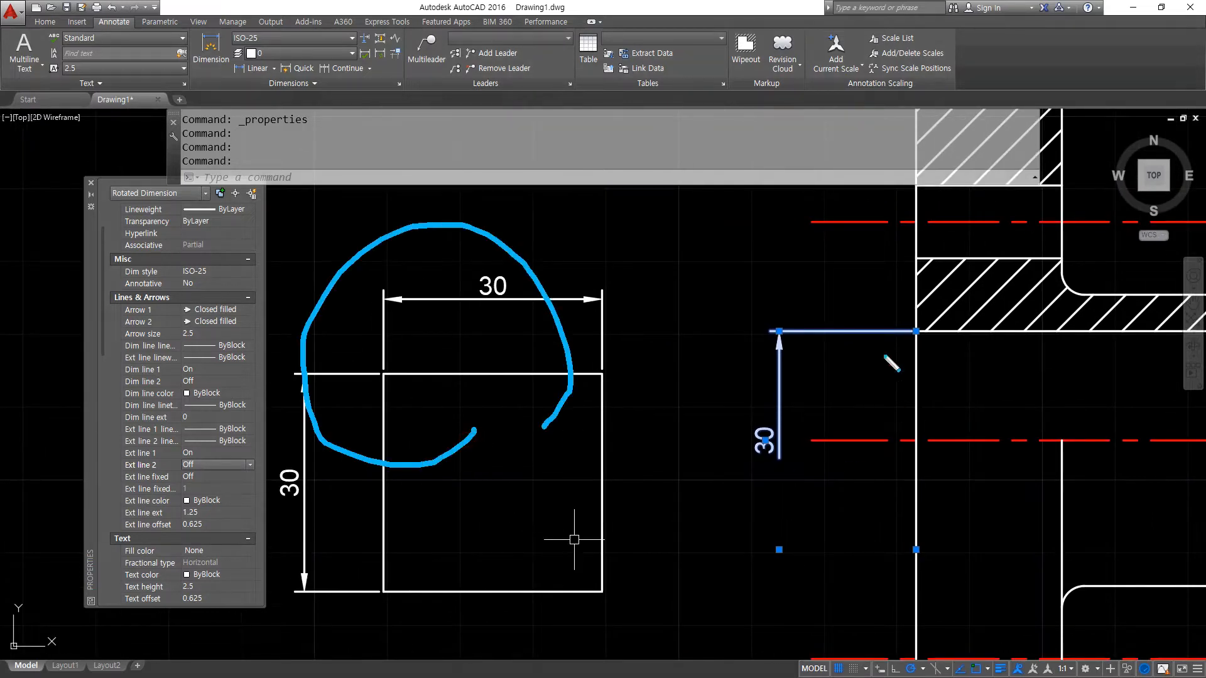
{"action": "mouse_move", "coordinate": [854, 312]}
{"action": "left_mouse_down"}
{"action": "mouse_move", "coordinate": [757, 659]}
{"action": "mouse_move", "coordinate": [788, 376]}
{"action": "left_mouse_up"}
{"action": "key", "text": "Escape"}
{"action": "scroll", "coordinate": [757, 425], "scroll_direction": "down", "scroll_amount": 2}
{"action": "middle_click_drag", "start_coordinate": [758, 425], "coordinate": [735, 422]}
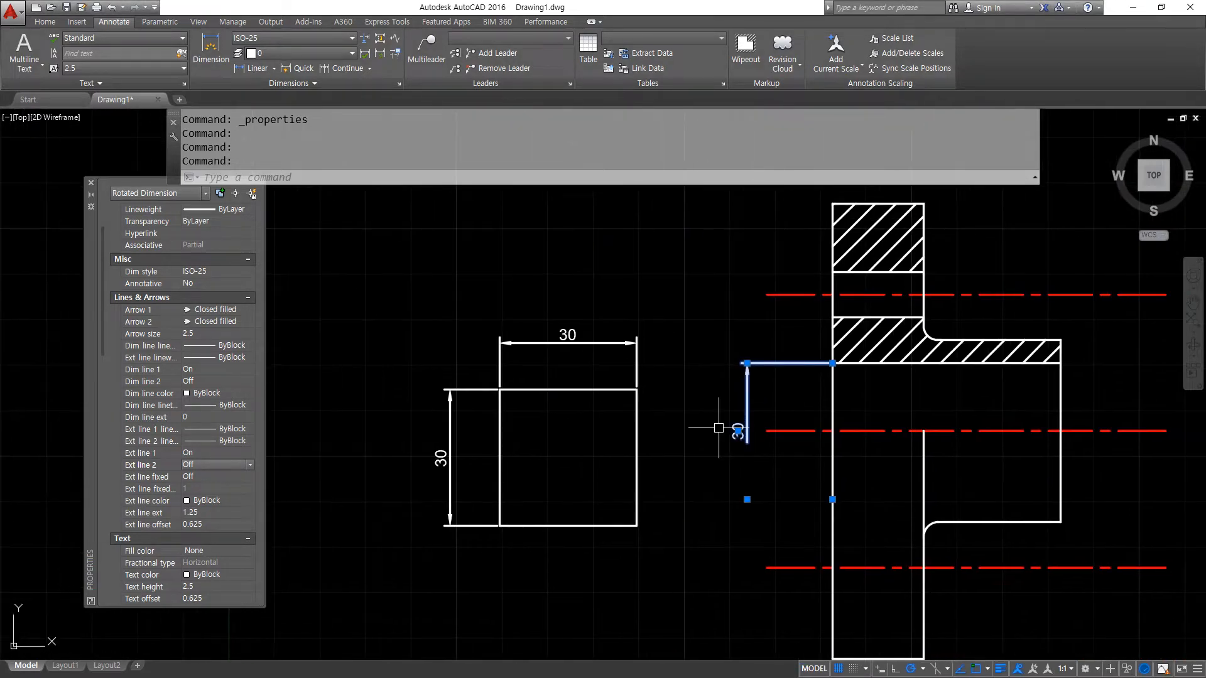
- Deselect the bore's vertical dimension
{"action": "key", "text": "Escape"}
{"action": "key", "text": "Escape"}
{"action": "key", "text": "Escape"}
{"action": "middle_click_drag", "start_coordinate": [659, 451], "coordinate": [555, 463]}
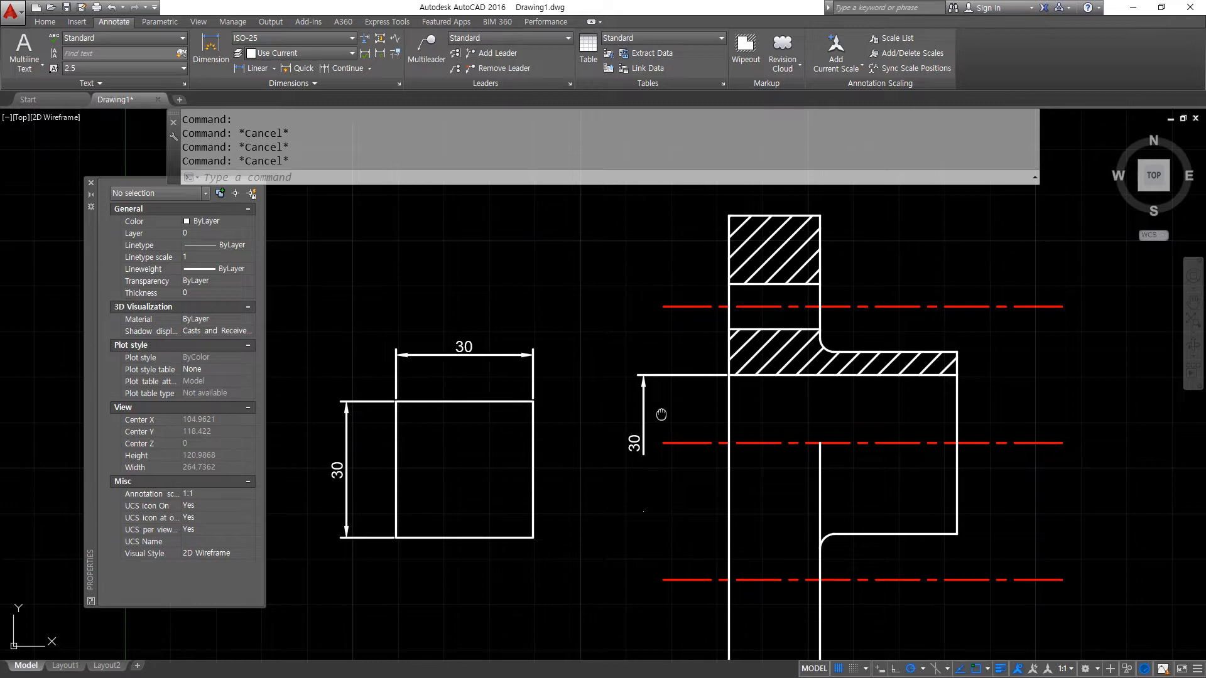
{"action": "middle_click_drag", "start_coordinate": [661, 414], "coordinate": [630, 396]}
{"action": "type", "text": "D"}
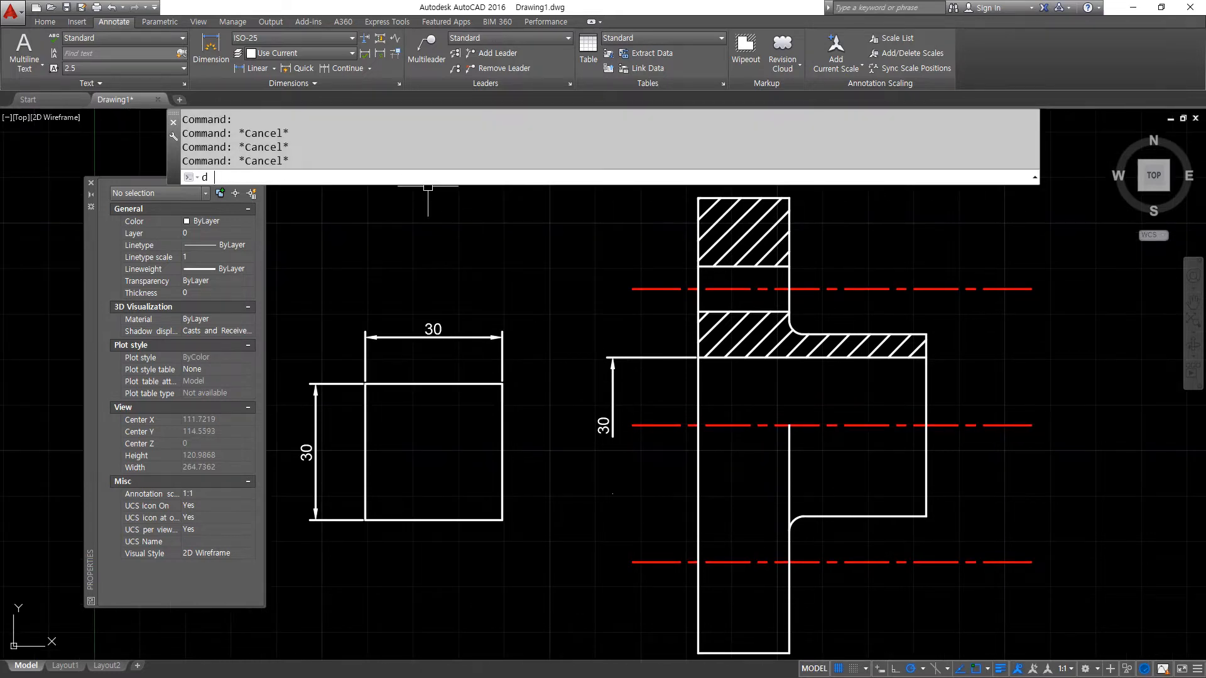
{"action": "key", "text": "Return"}
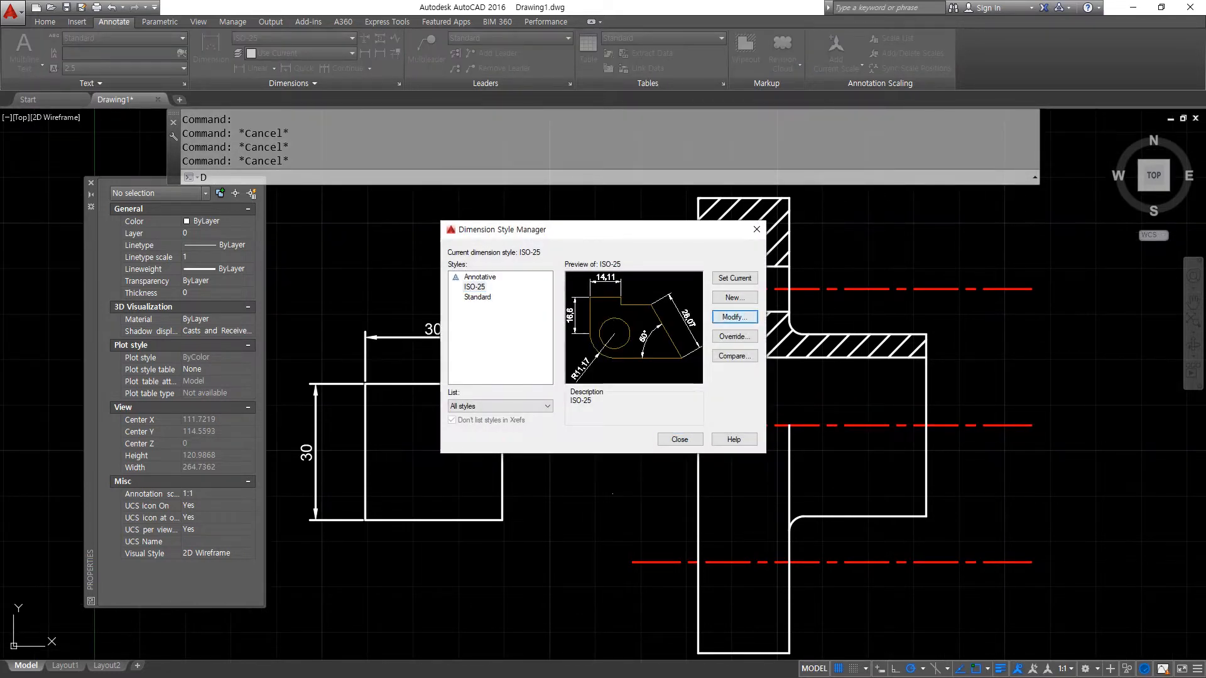
{"action": "key", "text": "Escape"}
{"action": "key", "text": "Escape"}
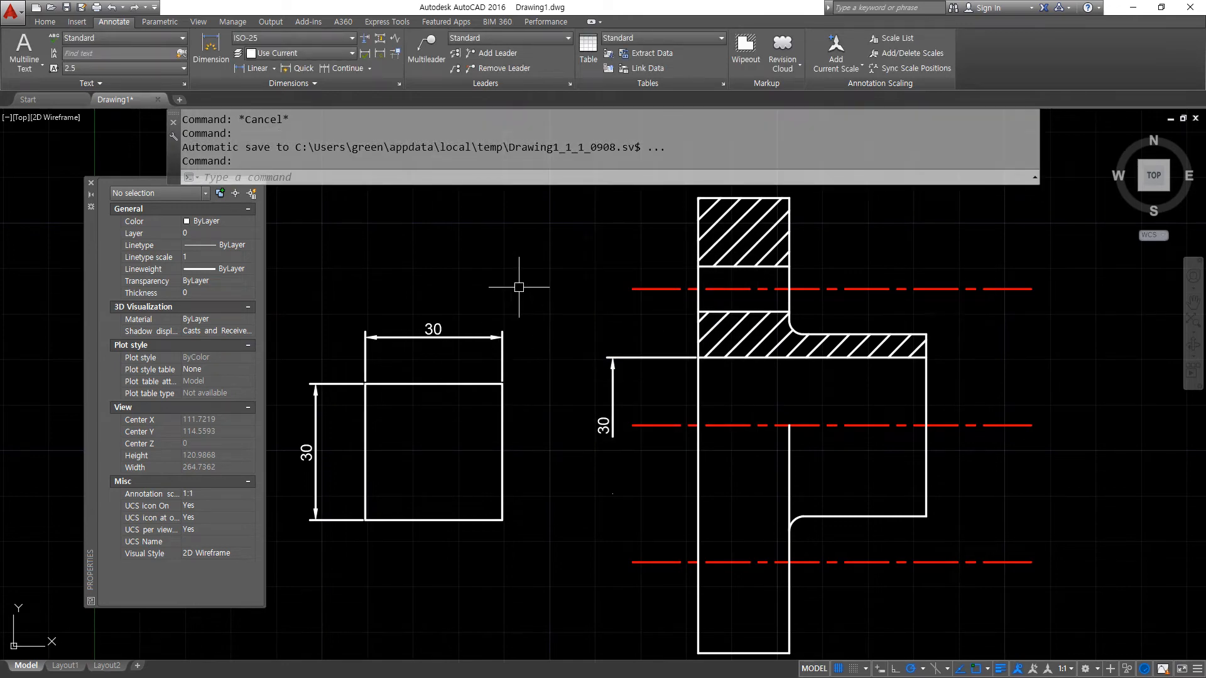
{"action": "left_click", "coordinate": [466, 245]}
- Open the ISO-25 dimension style for modification, review its dimension and extension line settings, and accept them
{"action": "type", "text": "D"}
{"action": "key", "text": "Return"}
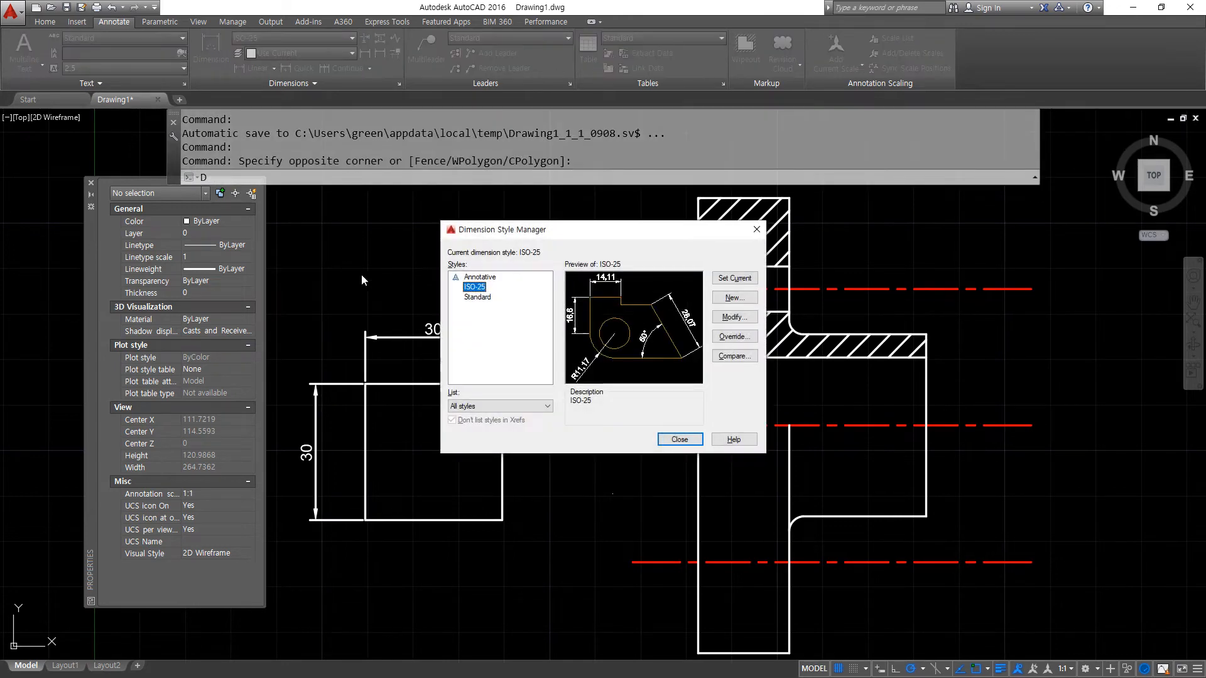
{"action": "left_click", "coordinate": [742, 319]}
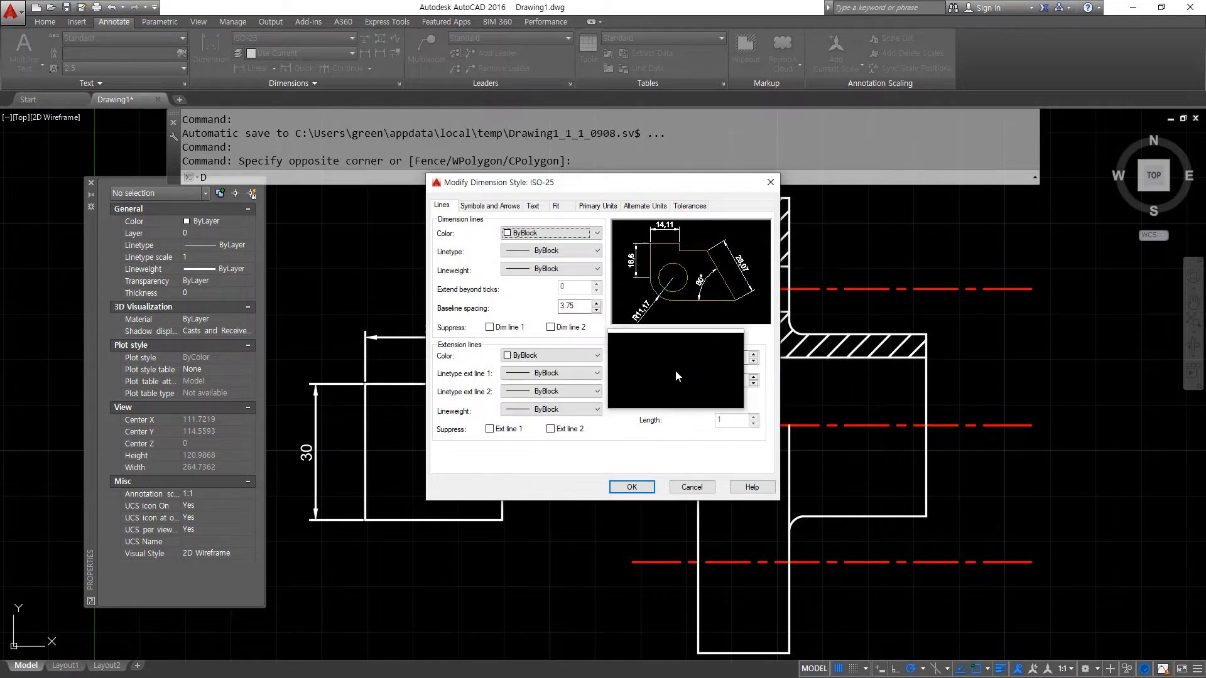
{"action": "left_click", "coordinate": [632, 487]}
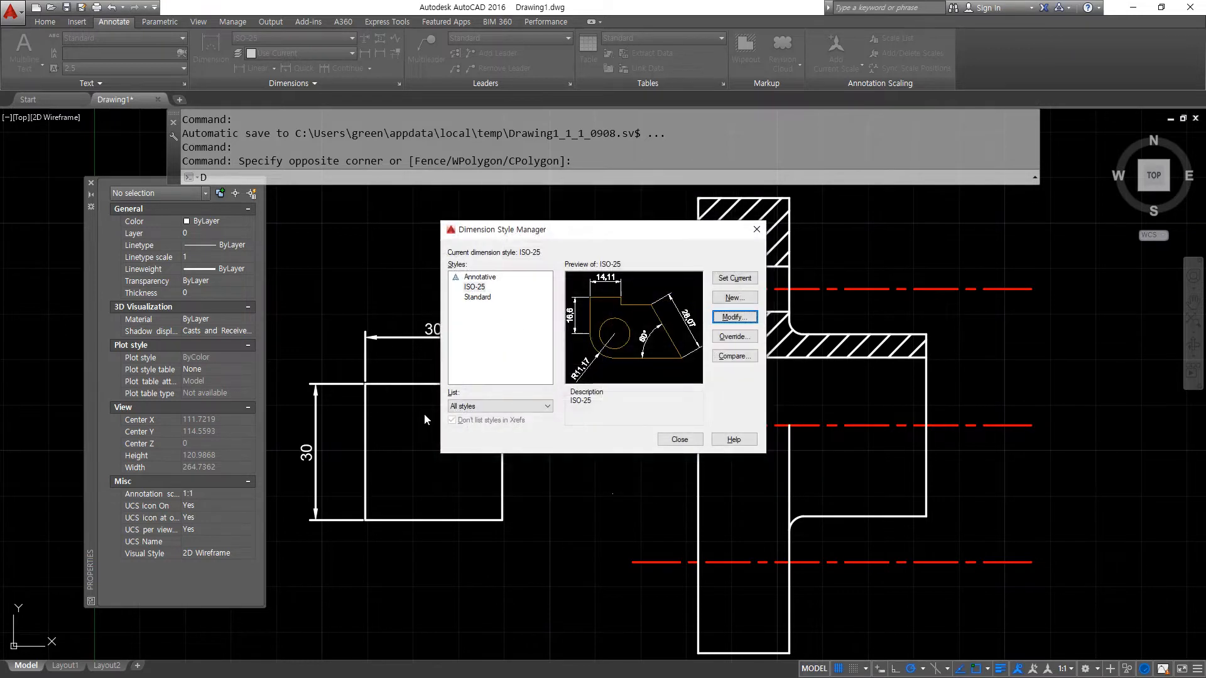
- Close the style manager and examine the extension lines' gap from the square's corner and their overshoot past the dimension line
{"action": "left_click", "coordinate": [680, 439]}
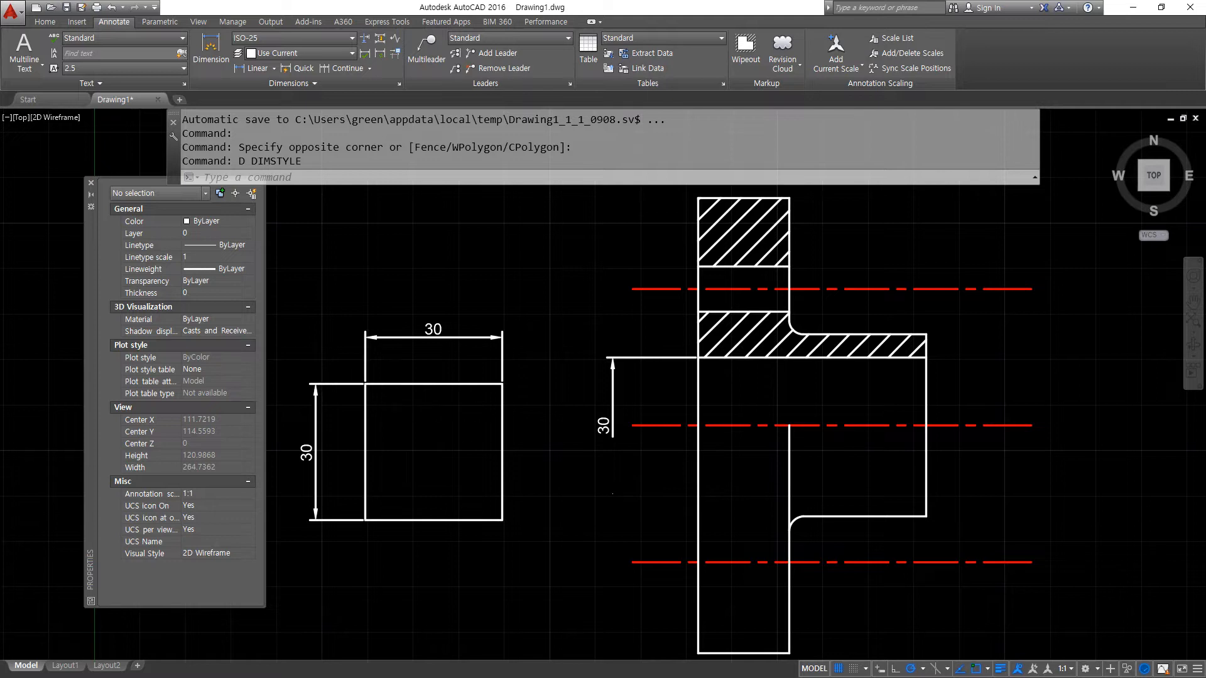
{"action": "scroll", "coordinate": [340, 389], "scroll_direction": "up", "scroll_amount": 5}
{"action": "mouse_move", "coordinate": [514, 430]}
{"action": "middle_mouse_down"}
{"action": "mouse_move", "coordinate": [755, 490]}
{"action": "mouse_move", "coordinate": [787, 542]}
{"action": "middle_mouse_up"}
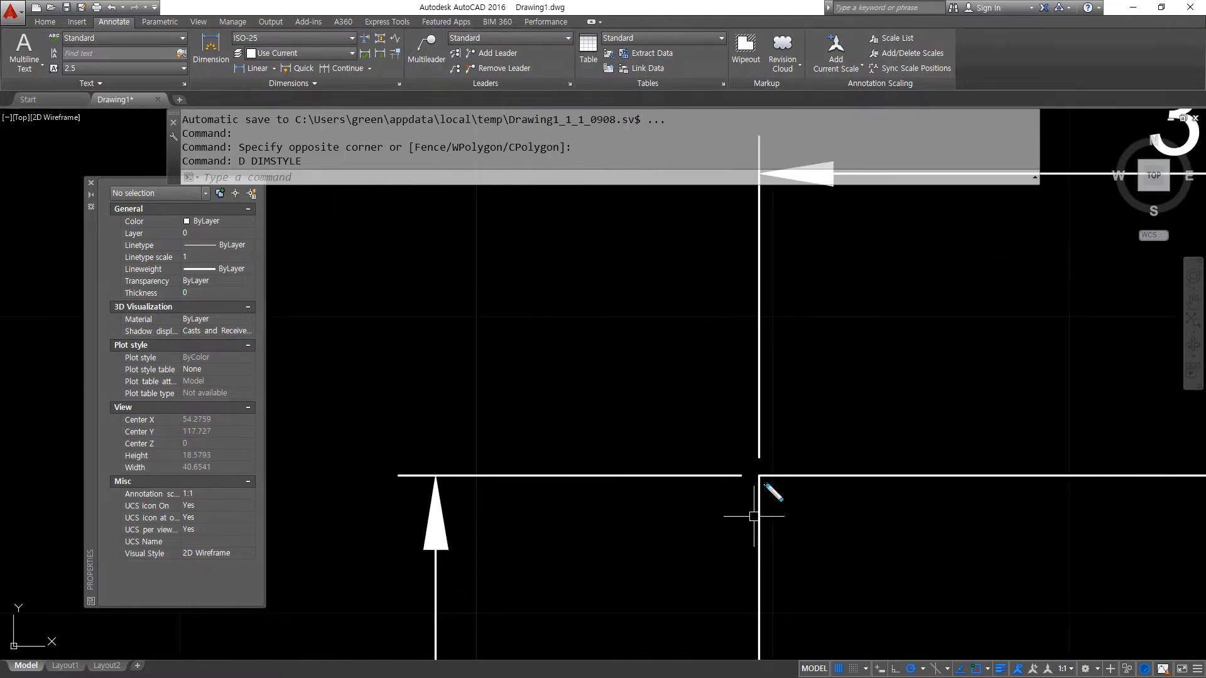
{"action": "mouse_move", "coordinate": [765, 491]}
{"action": "left_mouse_down"}
{"action": "mouse_move", "coordinate": [736, 492]}
{"action": "mouse_move", "coordinate": [764, 457]}
{"action": "mouse_move", "coordinate": [767, 493]}
{"action": "mouse_move", "coordinate": [728, 482]}
{"action": "mouse_move", "coordinate": [793, 483]}
{"action": "mouse_move", "coordinate": [782, 510]}
{"action": "left_mouse_up"}
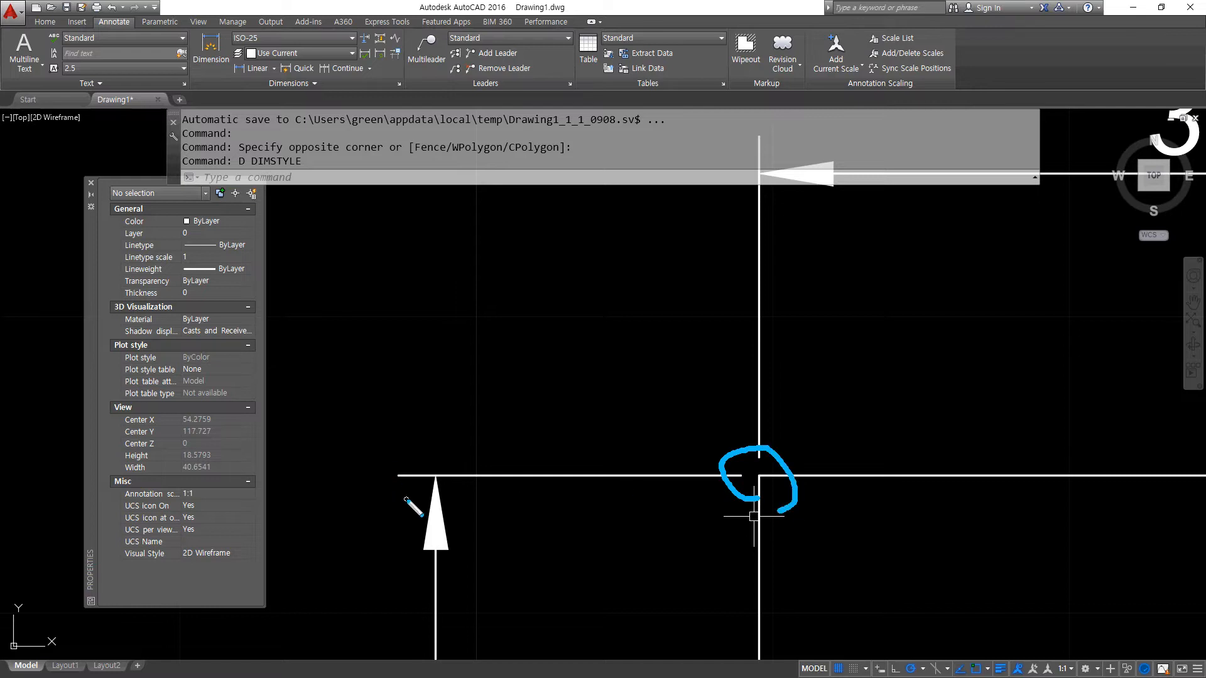
{"action": "mouse_move", "coordinate": [405, 500]}
{"action": "left_mouse_down"}
{"action": "mouse_move", "coordinate": [440, 465]}
{"action": "mouse_move", "coordinate": [414, 505]}
{"action": "left_mouse_up"}
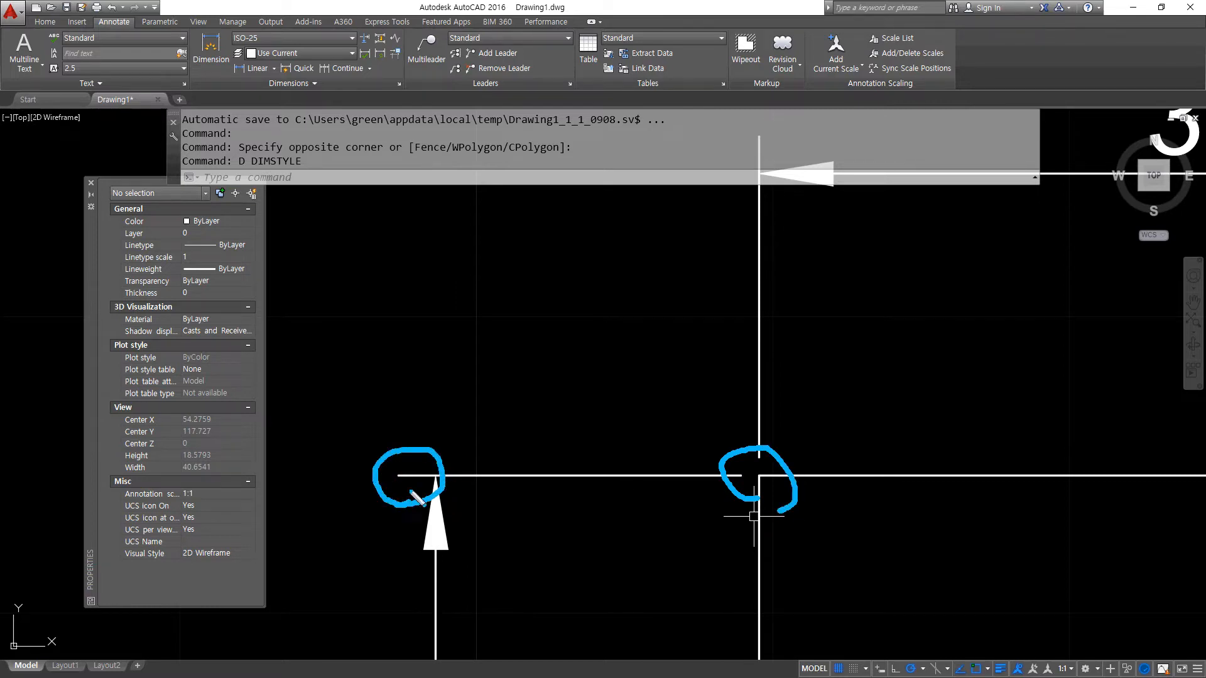
{"action": "key", "text": "Escape"}
{"action": "mouse_move", "coordinate": [544, 474]}
{"action": "middle_mouse_down"}
{"action": "mouse_move", "coordinate": [526, 485]}
{"action": "mouse_move", "coordinate": [513, 531]}
{"action": "middle_mouse_up"}
- Increase the ISO-25 style's Offset from origin and Extend beyond dim lines values for the extension lines
{"action": "type", "text": "d"}
{"action": "key", "text": "Return"}
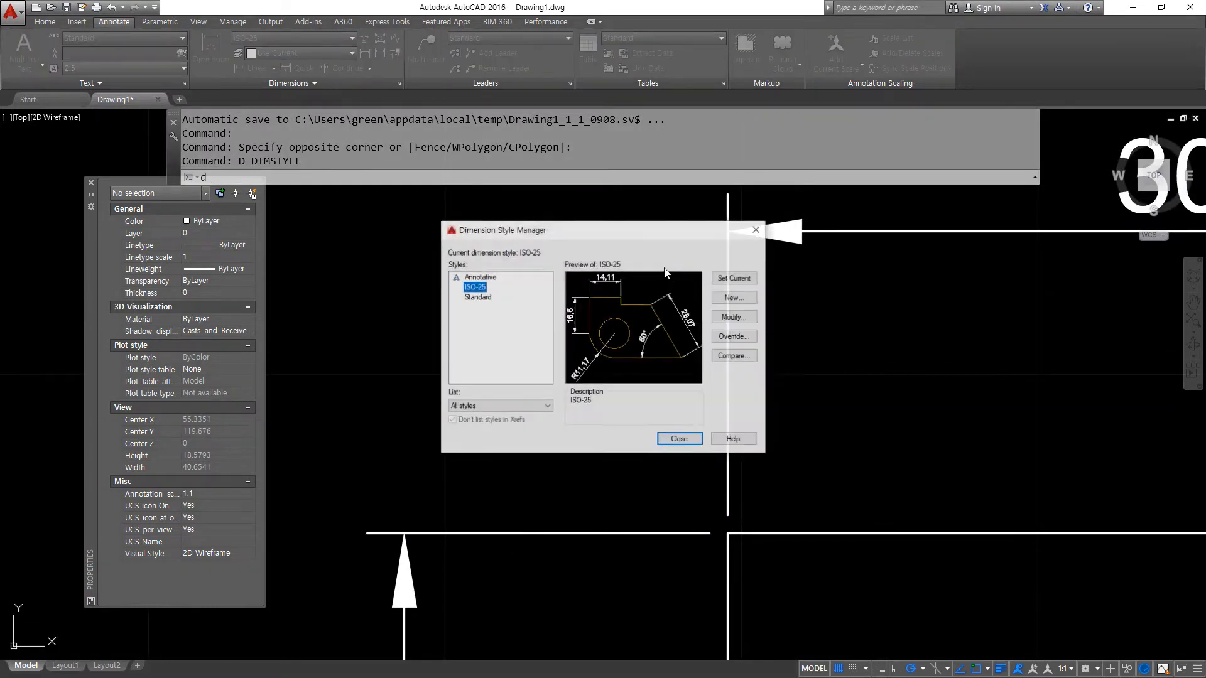
{"action": "left_click", "coordinate": [734, 317]}
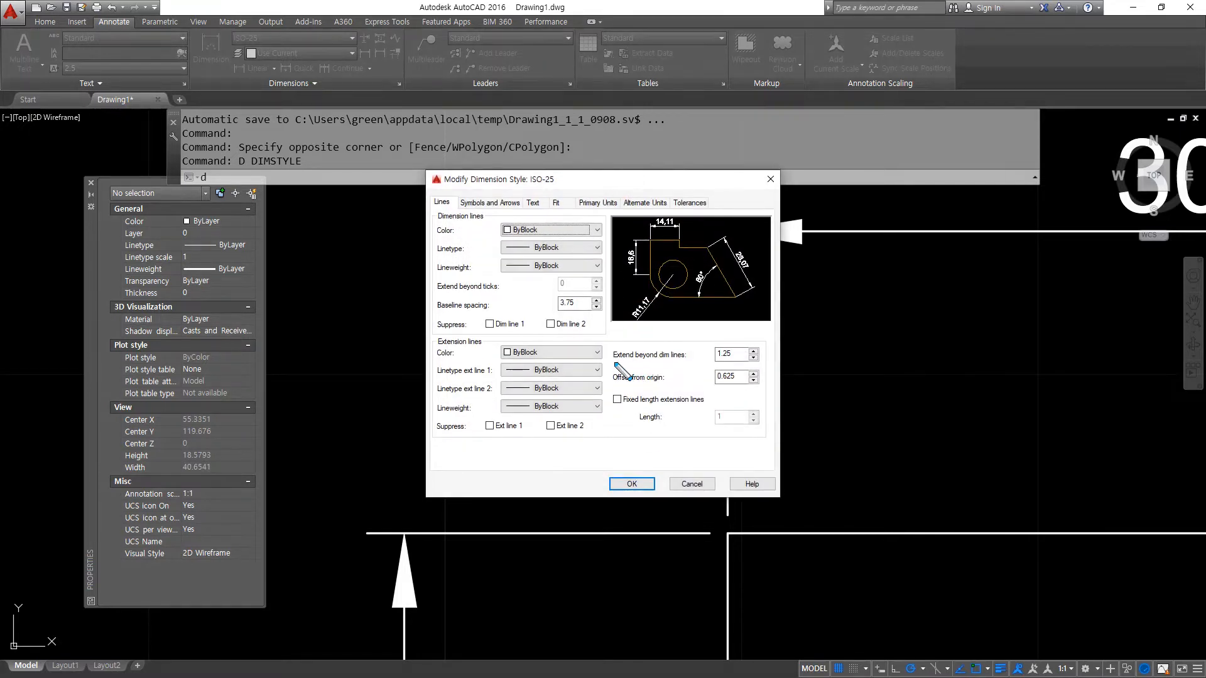
{"action": "left_click_drag", "start_coordinate": [608, 366], "coordinate": [706, 366]}
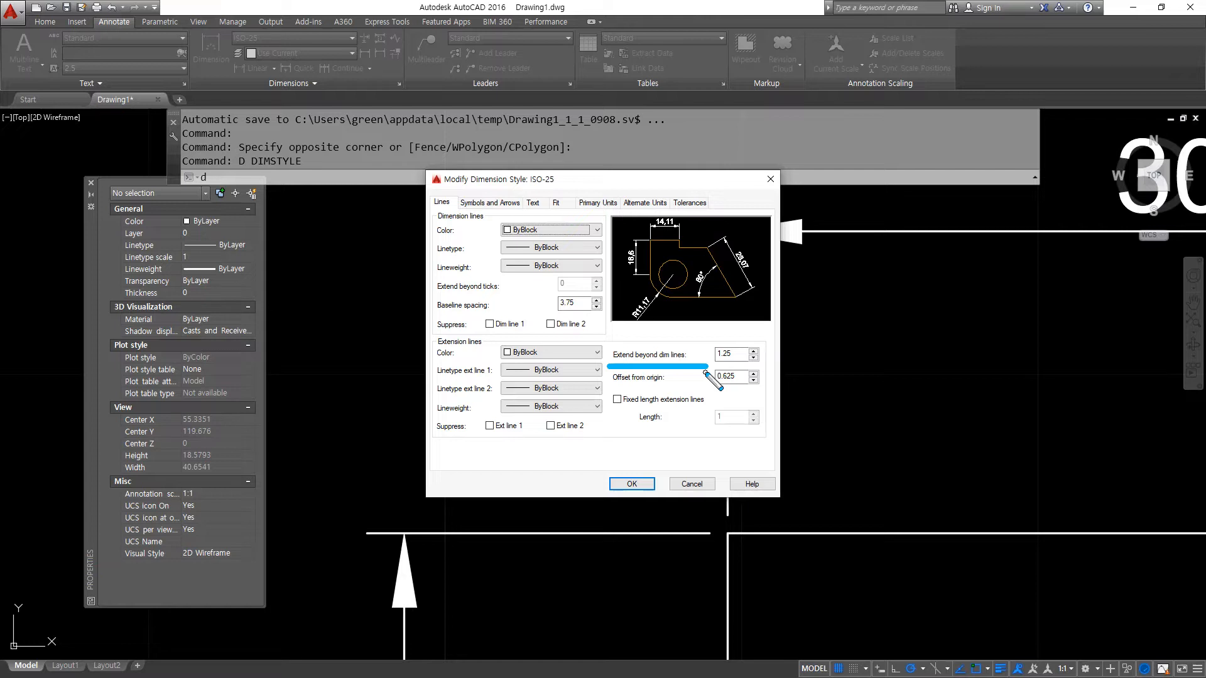
{"action": "mouse_move", "coordinate": [399, 555]}
{"action": "left_mouse_down"}
{"action": "mouse_move", "coordinate": [401, 487]}
{"action": "mouse_move", "coordinate": [402, 616]}
{"action": "mouse_move", "coordinate": [322, 559]}
{"action": "mouse_move", "coordinate": [309, 571]}
{"action": "mouse_move", "coordinate": [331, 587]}
{"action": "mouse_move", "coordinate": [356, 505]}
{"action": "mouse_move", "coordinate": [402, 539]}
{"action": "mouse_move", "coordinate": [393, 423]}
{"action": "mouse_move", "coordinate": [600, 357]}
{"action": "mouse_move", "coordinate": [596, 369]}
{"action": "mouse_move", "coordinate": [755, 387]}
{"action": "left_mouse_up"}
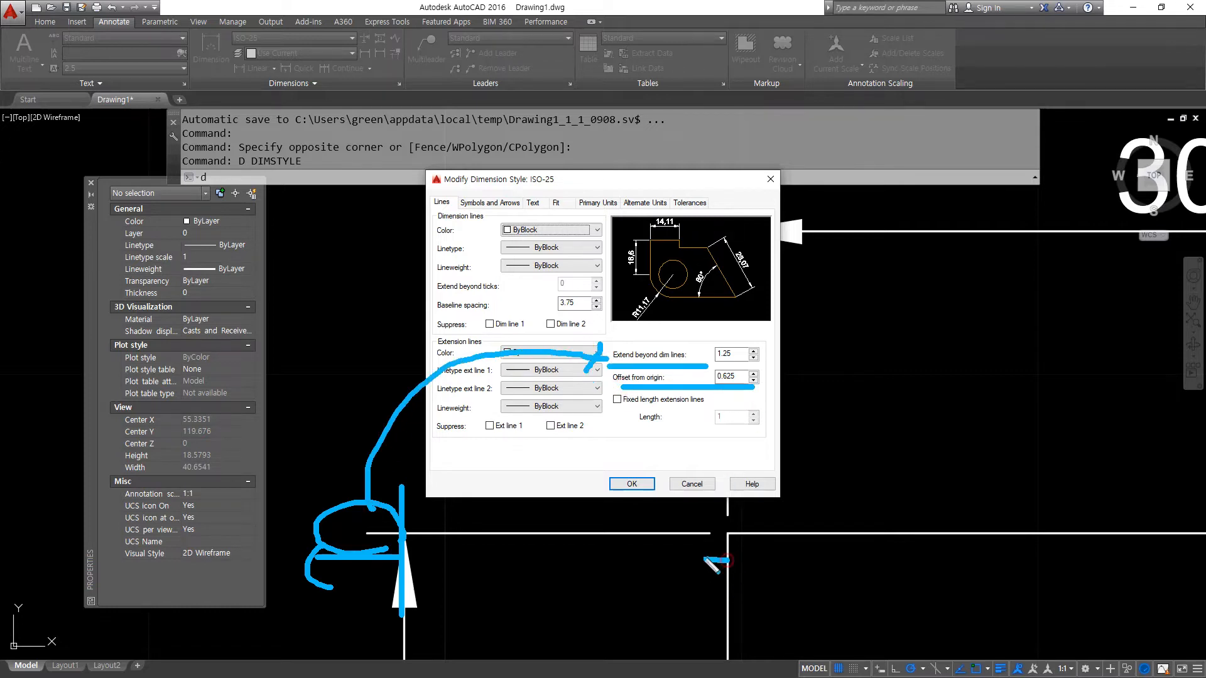
{"action": "mouse_move", "coordinate": [716, 561]}
{"action": "left_mouse_down"}
{"action": "mouse_move", "coordinate": [747, 524]}
{"action": "mouse_move", "coordinate": [728, 557]}
{"action": "left_mouse_up"}
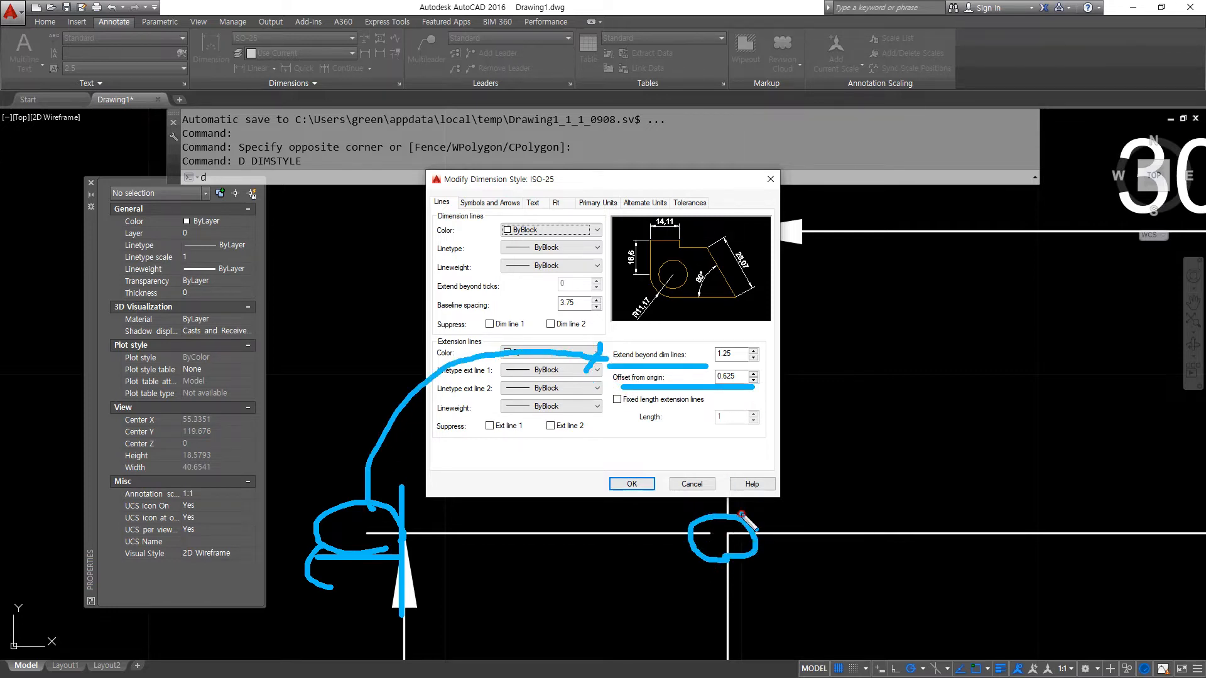
{"action": "mouse_move", "coordinate": [741, 514]}
{"action": "left_mouse_down"}
{"action": "mouse_move", "coordinate": [746, 408]}
{"action": "mouse_move", "coordinate": [726, 390]}
{"action": "left_mouse_up"}
{"action": "key", "text": "Escape"}
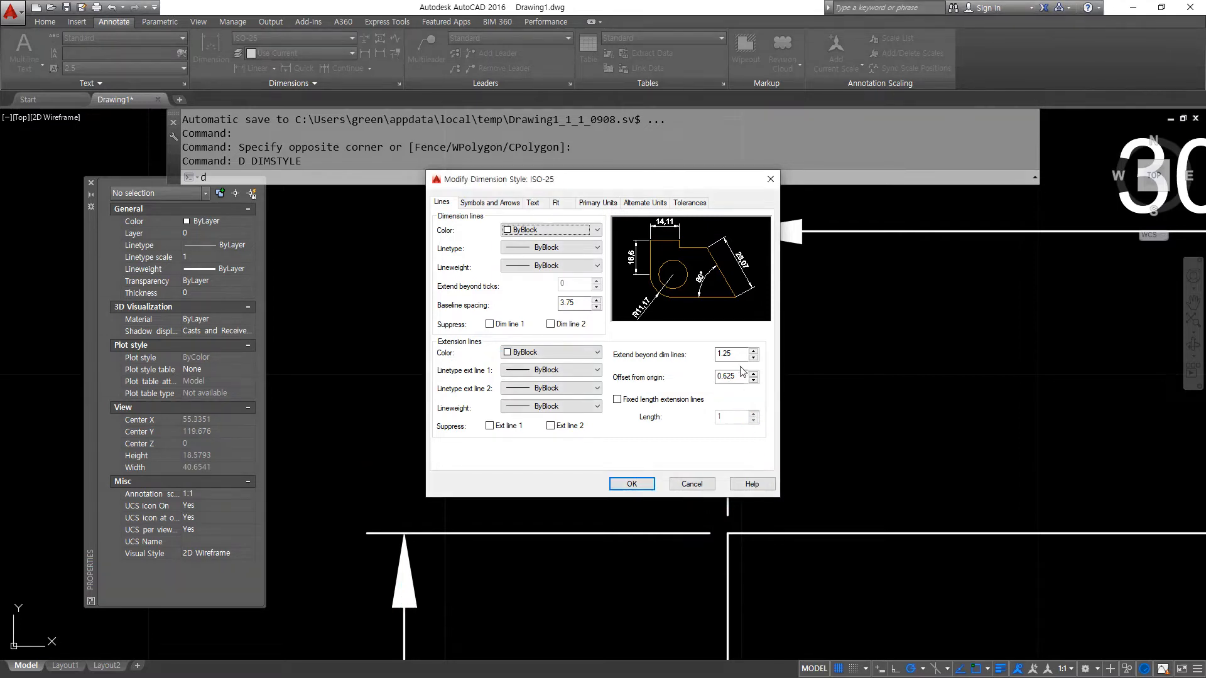
{"action": "left_click", "coordinate": [738, 378]}
{"action": "double_click", "coordinate": [736, 377]}
{"action": "key", "text": "shift+Tab"}
{"action": "left_click", "coordinate": [622, 484]}
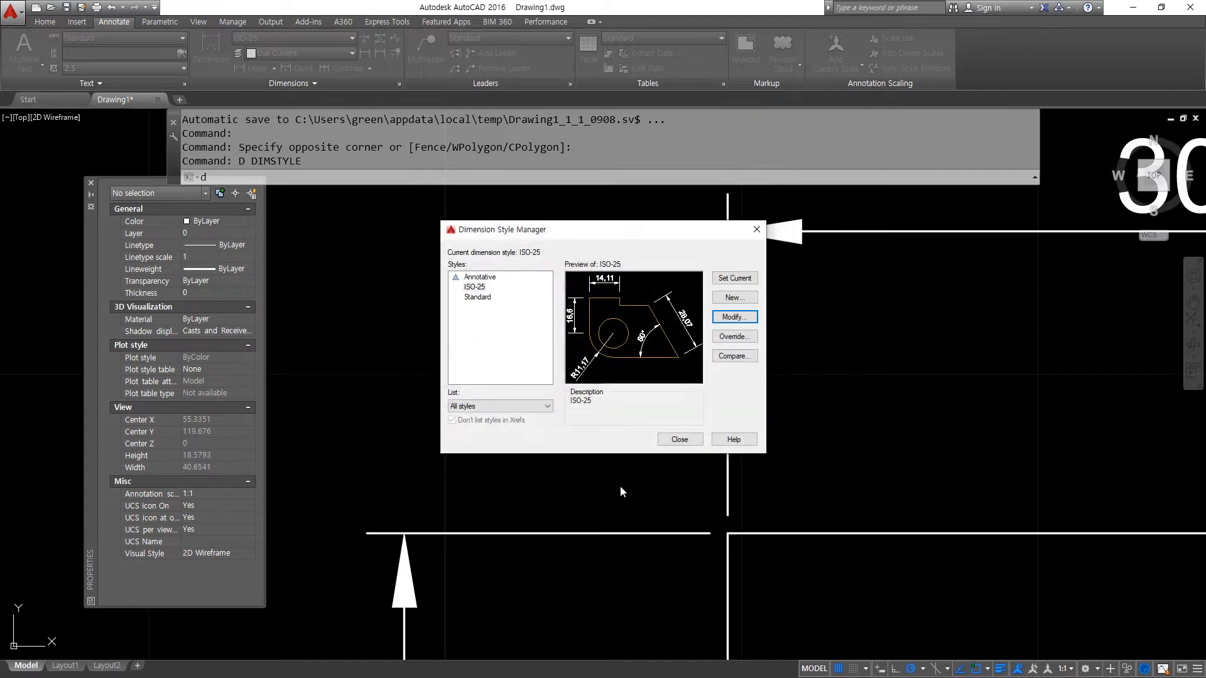
{"action": "left_click", "coordinate": [678, 440]}
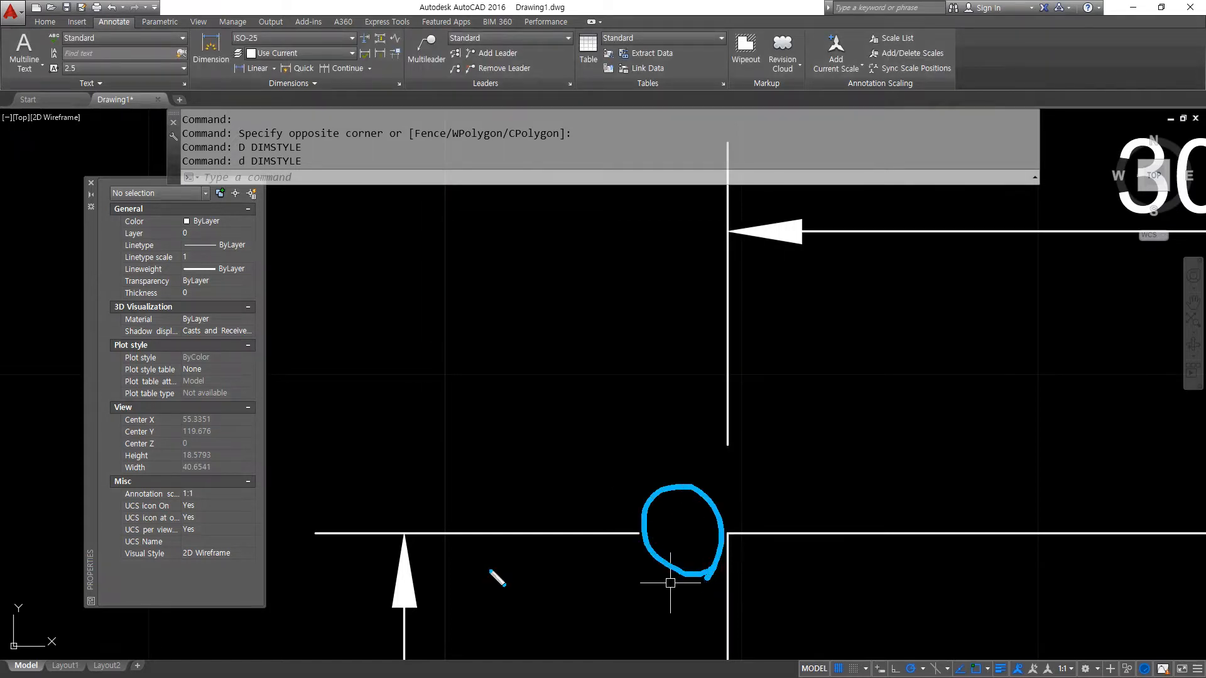
- Inspect the extension lines at the square's corner and undo the last dimension style change
{"action": "left_click_drag", "start_coordinate": [338, 558], "coordinate": [319, 554]}
{"action": "key", "text": "Escape"}
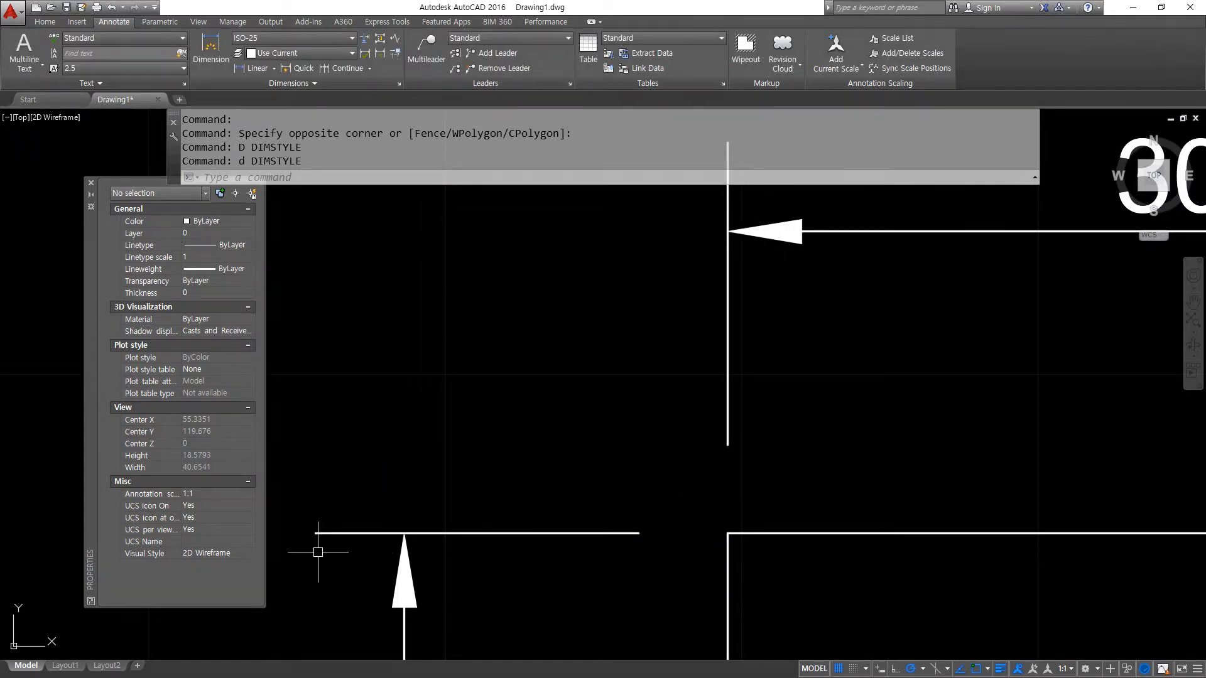
{"action": "key", "text": "ctrl+z"}
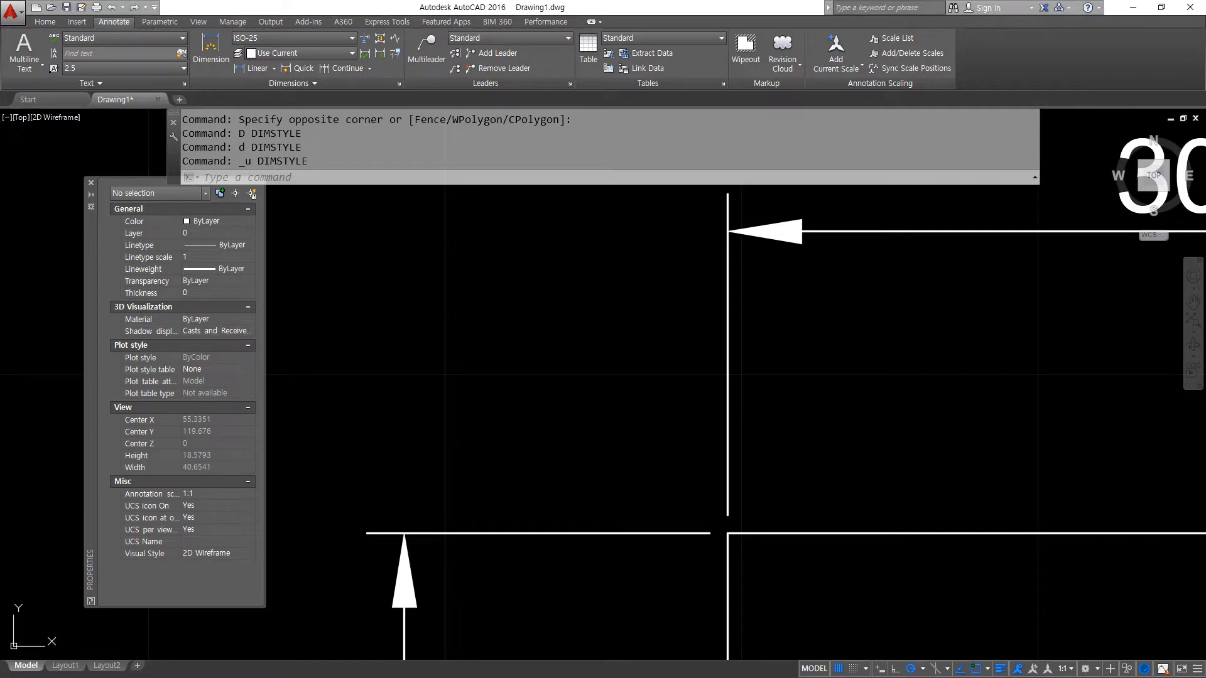
- Turn on fixed length extension lines in the ISO-25 dimension style with a length of 5
{"action": "scroll", "coordinate": [471, 437], "scroll_direction": "down", "scroll_amount": 12}
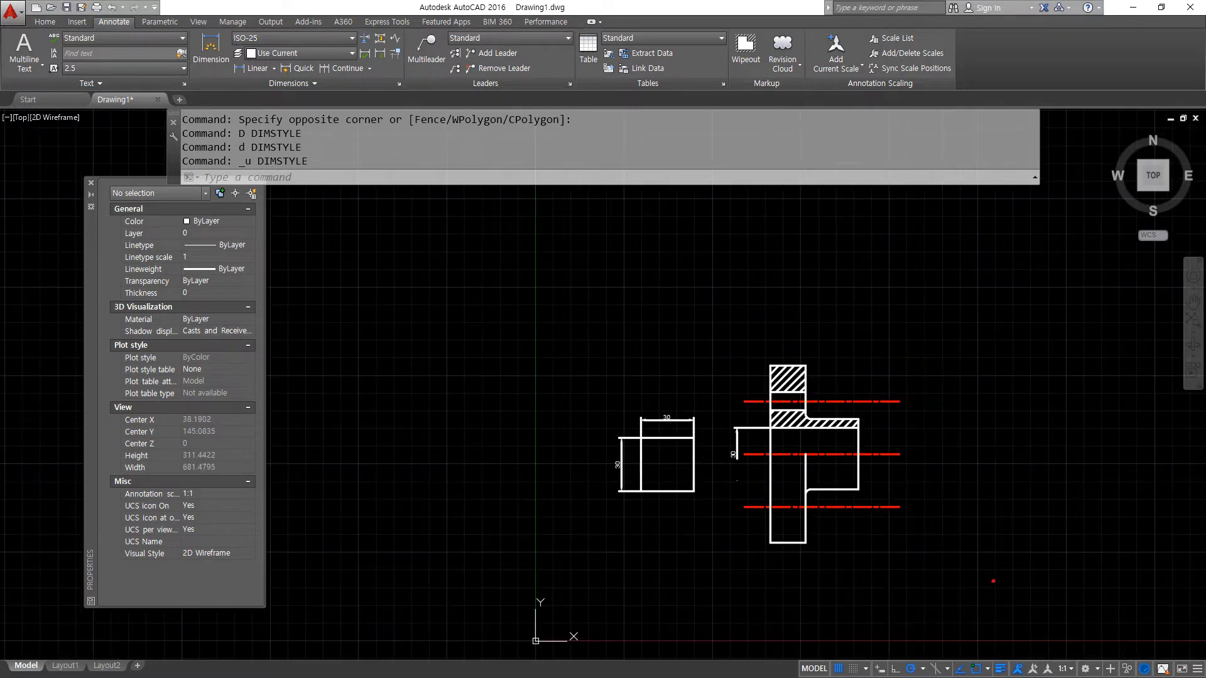
{"action": "left_click", "coordinate": [1001, 571]}
{"action": "key", "text": "Escape"}
{"action": "key", "text": "Escape"}
{"action": "scroll", "coordinate": [748, 402], "scroll_direction": "up", "scroll_amount": 2}
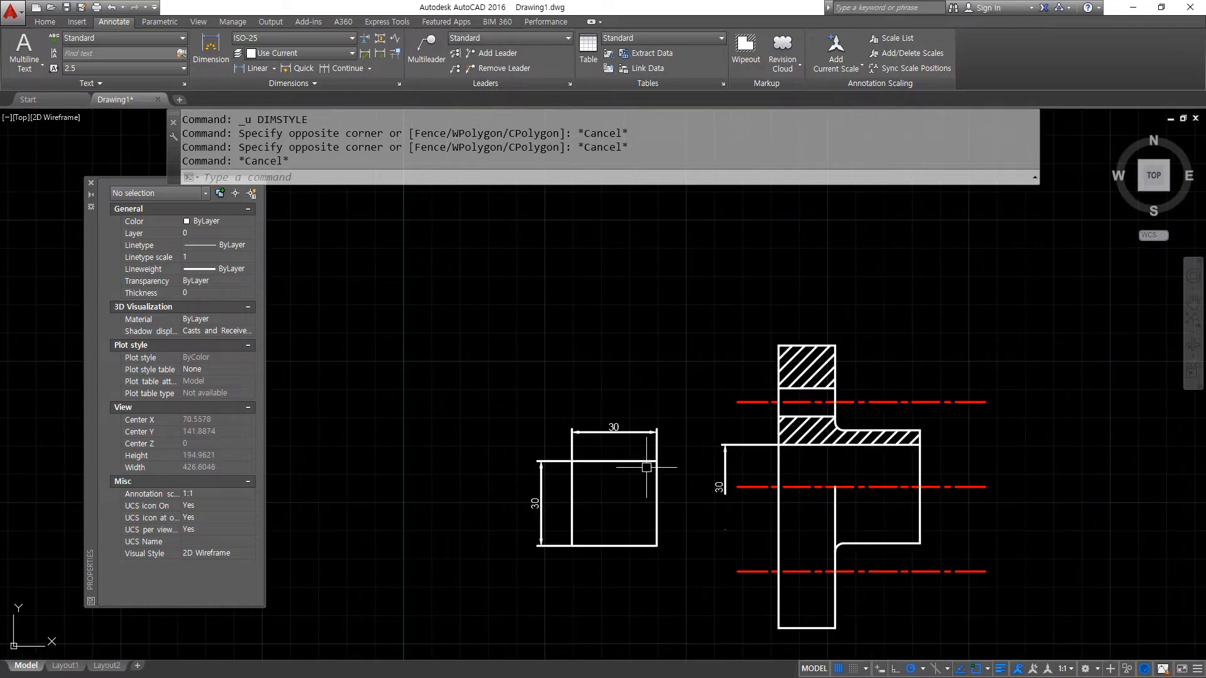
{"action": "type", "text": "d"}
{"action": "key", "text": "Return"}
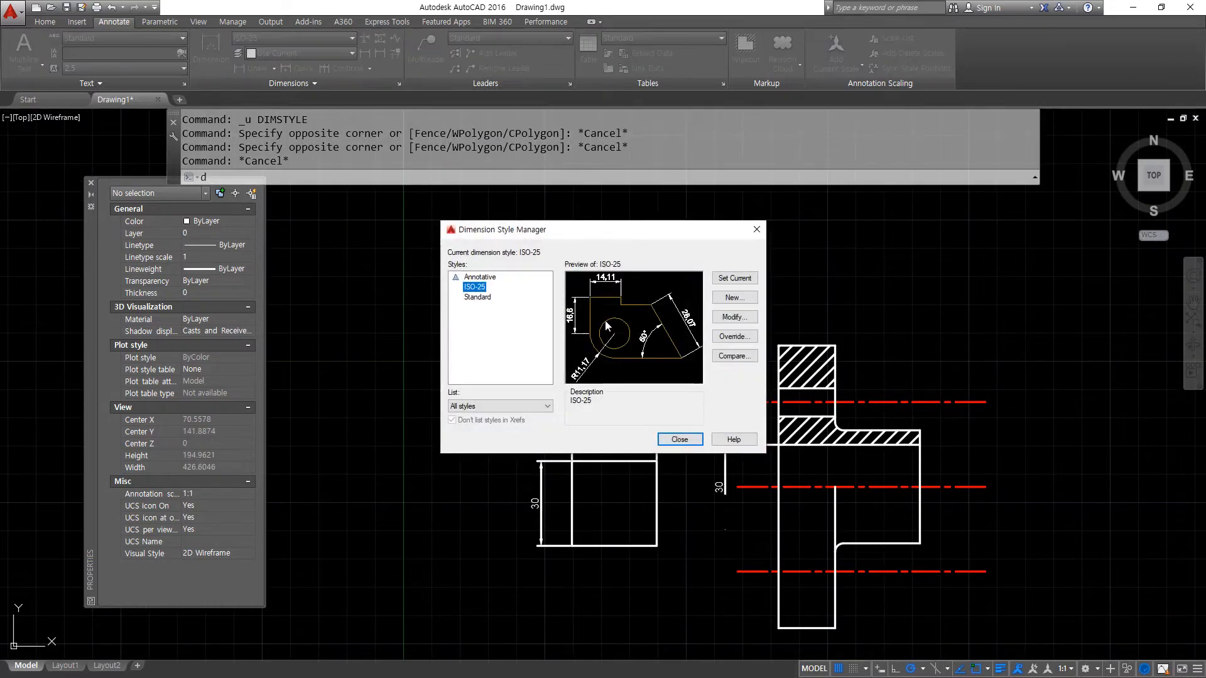
{"action": "left_click", "coordinate": [750, 321]}
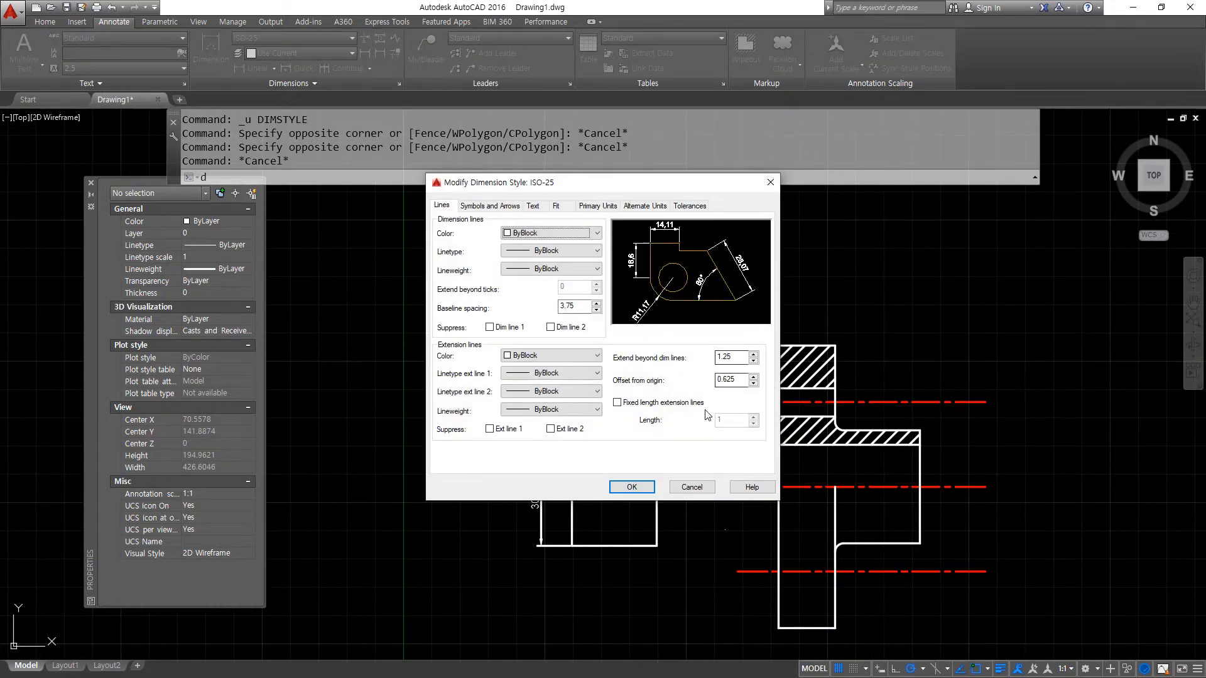
{"action": "key", "text": "super+plus"}
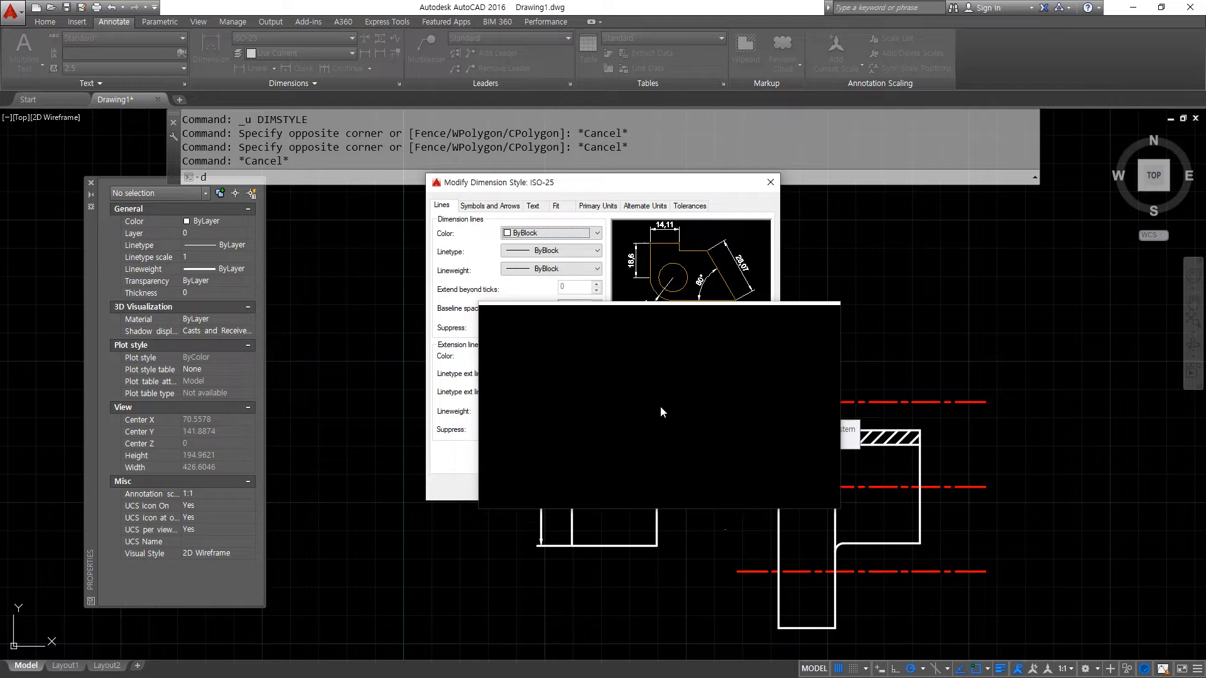
{"action": "left_click_drag", "start_coordinate": [660, 407], "coordinate": [633, 493]}
{"action": "left_click", "coordinate": [633, 491]}
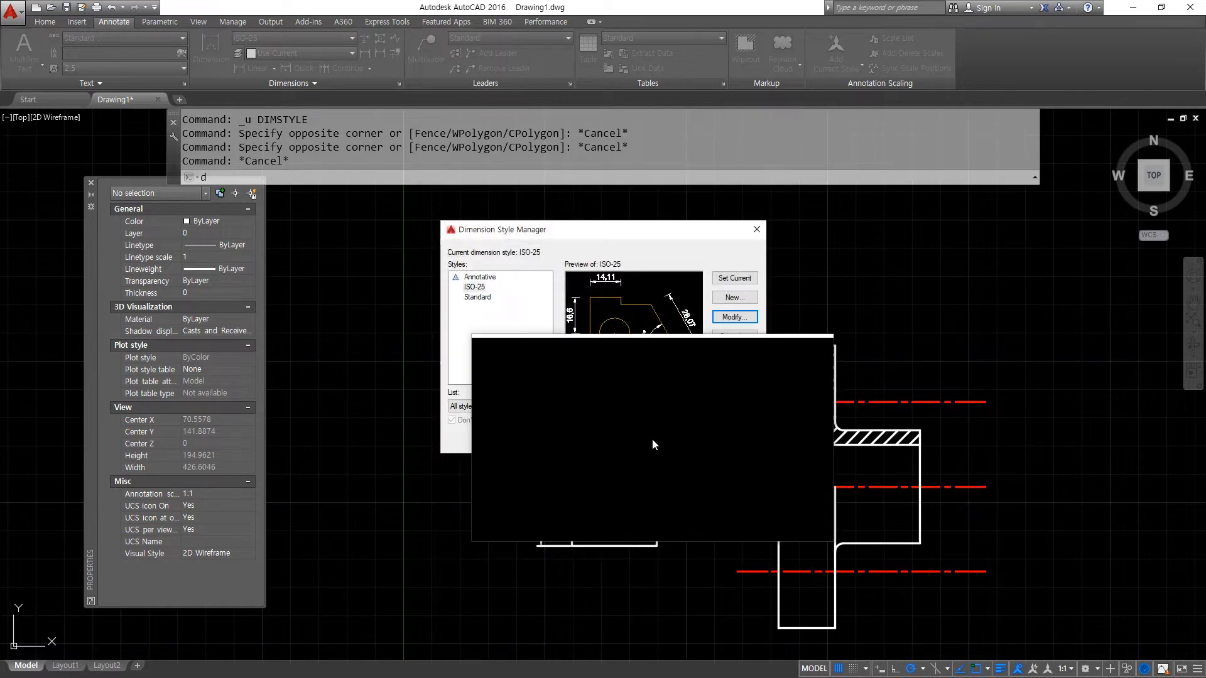
{"action": "left_click", "coordinate": [683, 439]}
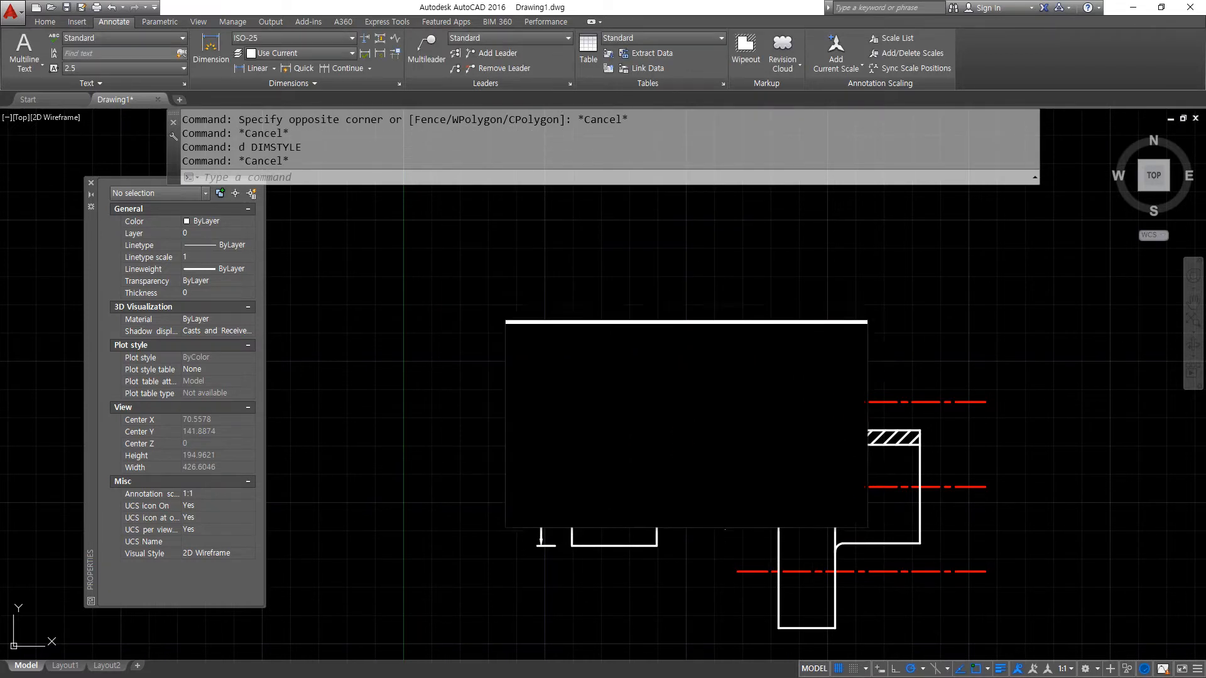
- Erase the half-section part together with its bore dimension and centerlines
{"action": "left_click", "coordinate": [1008, 631]}
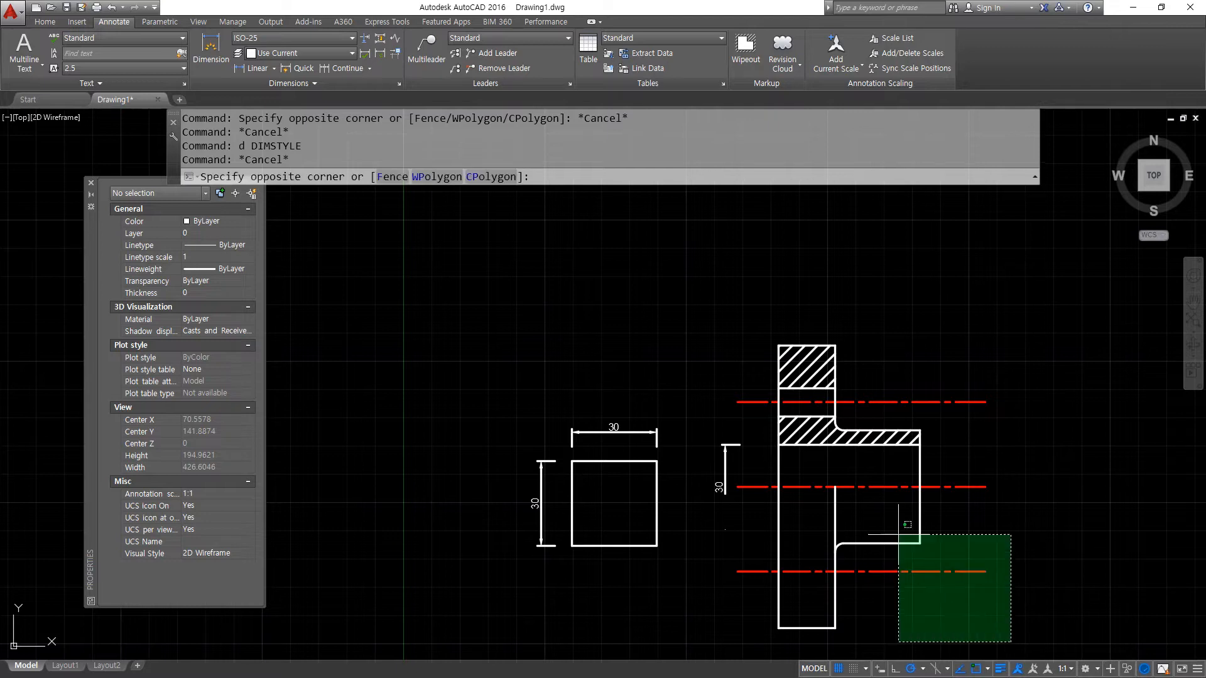
{"action": "left_click", "coordinate": [713, 340]}
{"action": "type", "text": "e"}
{"action": "key", "text": "Return"}
{"action": "left_click", "coordinate": [726, 593]}
{"action": "left_click", "coordinate": [480, 369]}
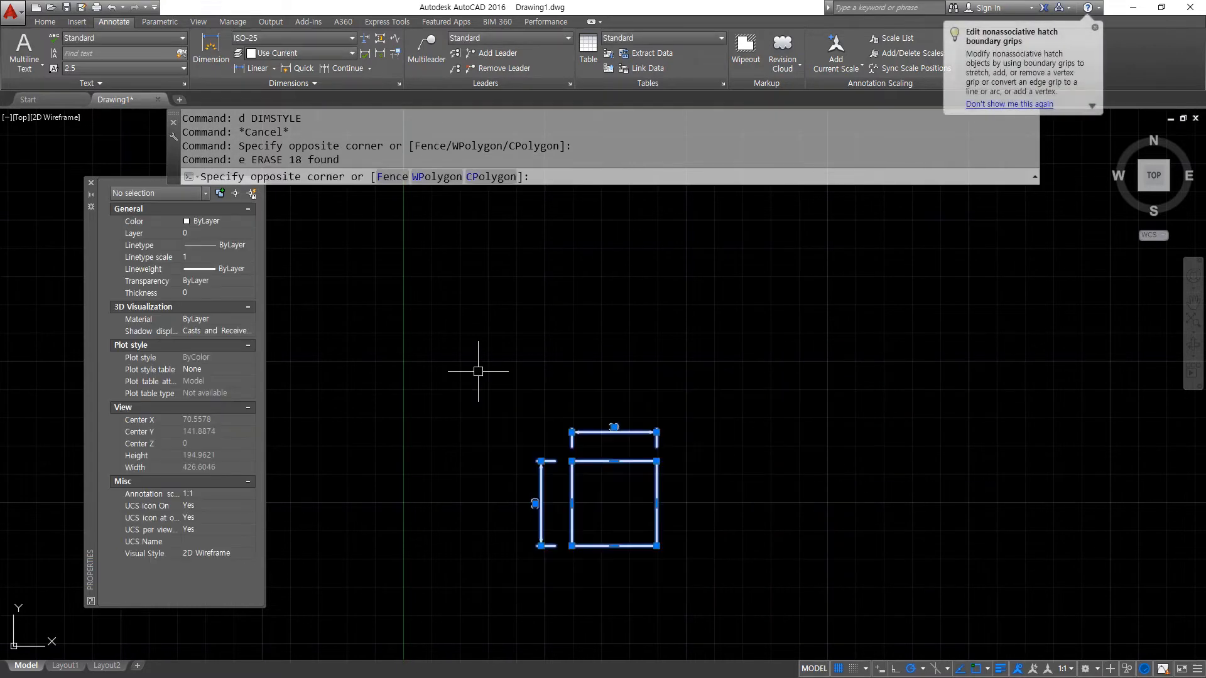
{"action": "key", "text": "Escape"}
{"action": "key", "text": "Escape"}
- Erase the square's horizontal and vertical dimensions, keeping only the square itself
{"action": "left_click", "coordinate": [697, 437]}
{"action": "left_click", "coordinate": [567, 394]}
{"action": "type", "text": "e"}
{"action": "key", "text": "Return"}
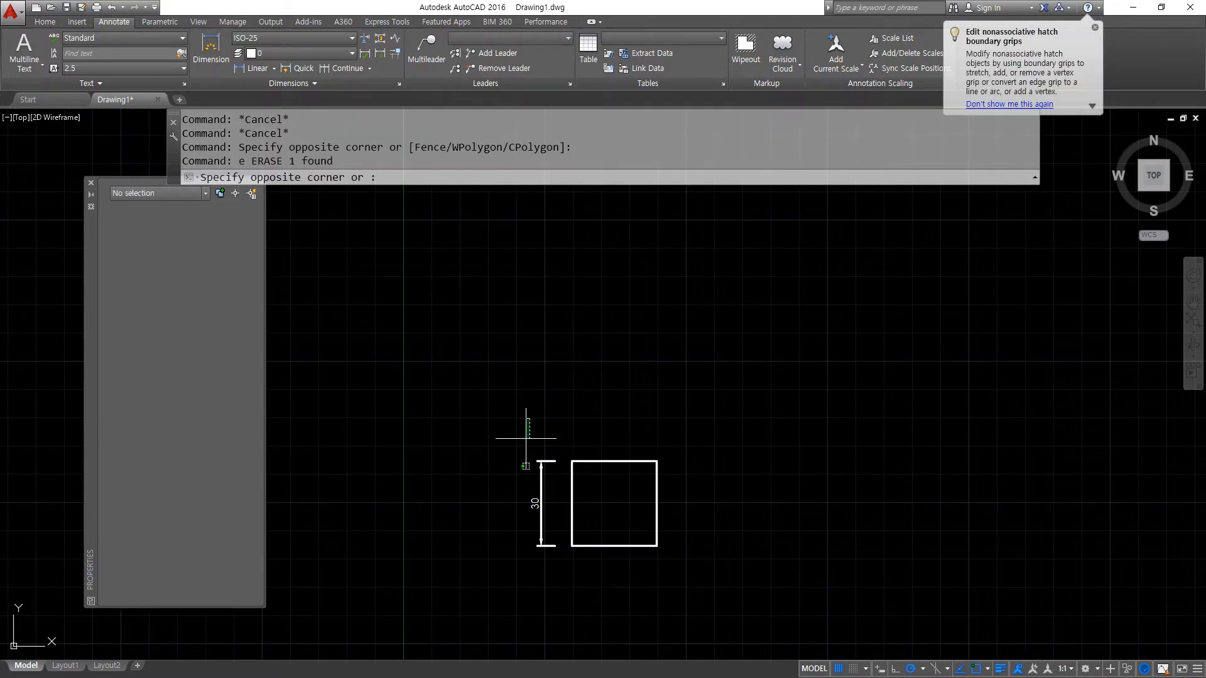
{"action": "left_click", "coordinate": [548, 572]}
{"action": "left_click", "coordinate": [511, 438]}
{"action": "type", "text": "e"}
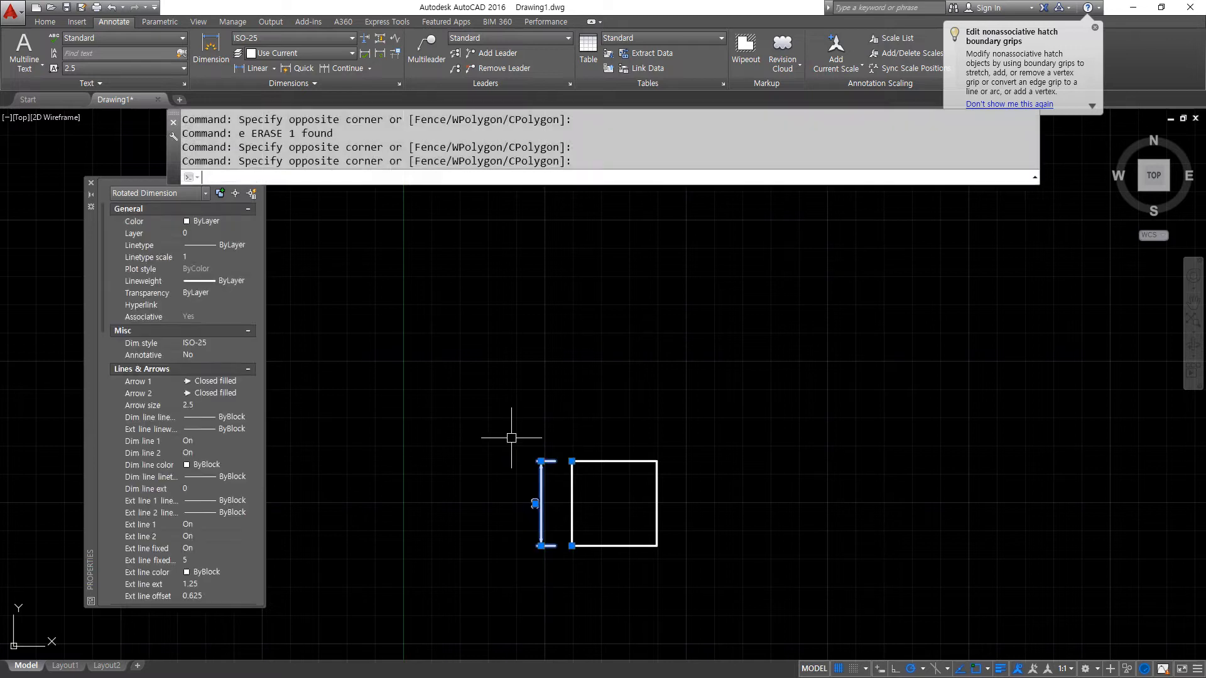
{"action": "key", "text": "Return"}
- Copy the square diagonally so that the copy's lower-left corner sits on the original's upper-right corner
{"action": "type", "text": "cp"}
{"action": "key", "text": "Return"}
{"action": "left_click", "coordinate": [719, 555]}
{"action": "left_click", "coordinate": [561, 442]}
{"action": "key", "text": "Return"}
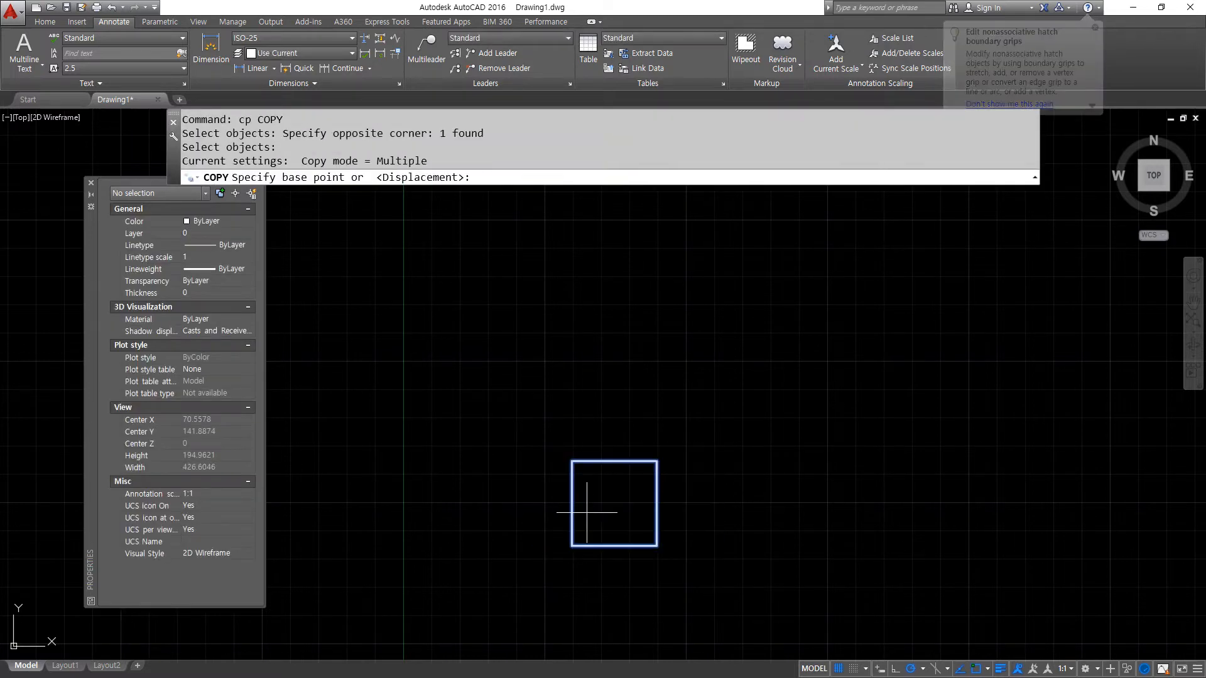
{"action": "left_click", "coordinate": [572, 546]}
{"action": "left_click", "coordinate": [656, 462]}
{"action": "key", "text": "Return"}
- Try to copy the second square diagonally so the copy touches its upper-left corner
{"action": "key", "text": "Return"}
{"action": "left_click", "coordinate": [765, 487]}
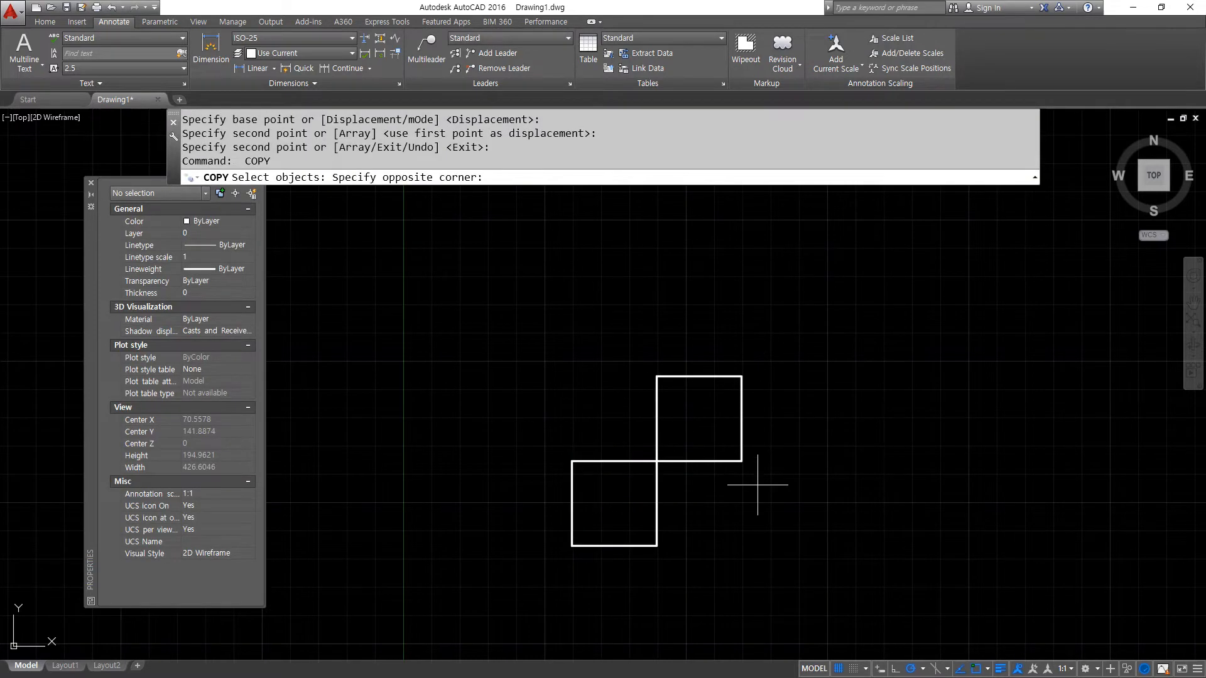
{"action": "left_click", "coordinate": [706, 430]}
{"action": "key", "text": "Return"}
{"action": "left_click", "coordinate": [742, 462]}
{"action": "left_click", "coordinate": [656, 376]}
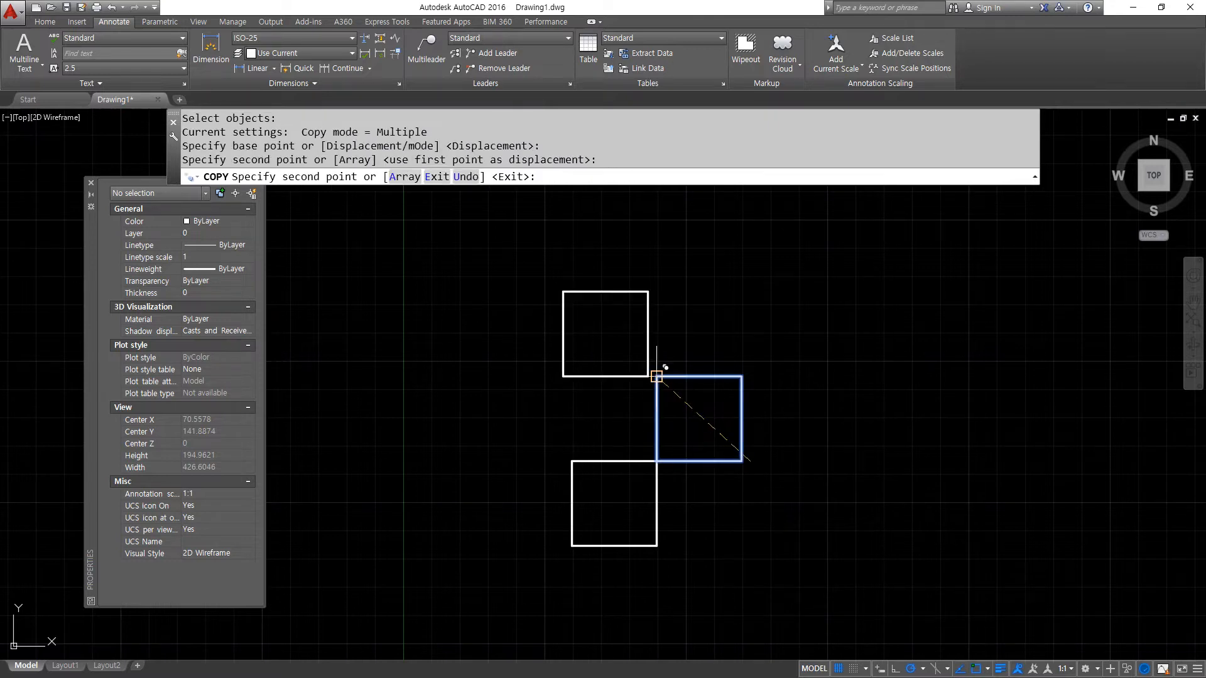
{"action": "key", "text": "Return"}
- Erase the misplaced third square
{"action": "left_click", "coordinate": [652, 370]}
{"action": "left_click", "coordinate": [571, 280]}
{"action": "type", "text": "e"}
{"action": "key", "text": "Return"}
- Copy the second square from its lower-right corner to its upper-left corner, placing the copy directly above the first square's column
{"action": "type", "text": "cp"}
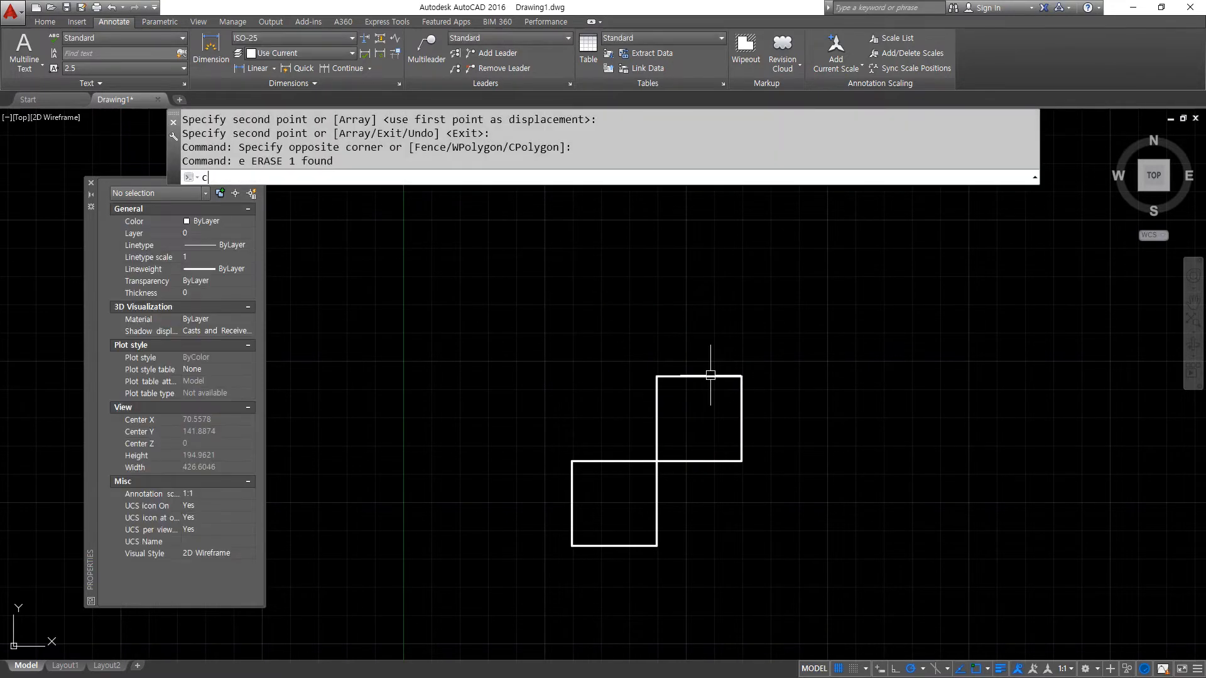
{"action": "key", "text": "Return"}
{"action": "left_click", "coordinate": [778, 345]}
{"action": "left_click", "coordinate": [737, 431]}
{"action": "key", "text": "Return"}
{"action": "left_click", "coordinate": [741, 461]}
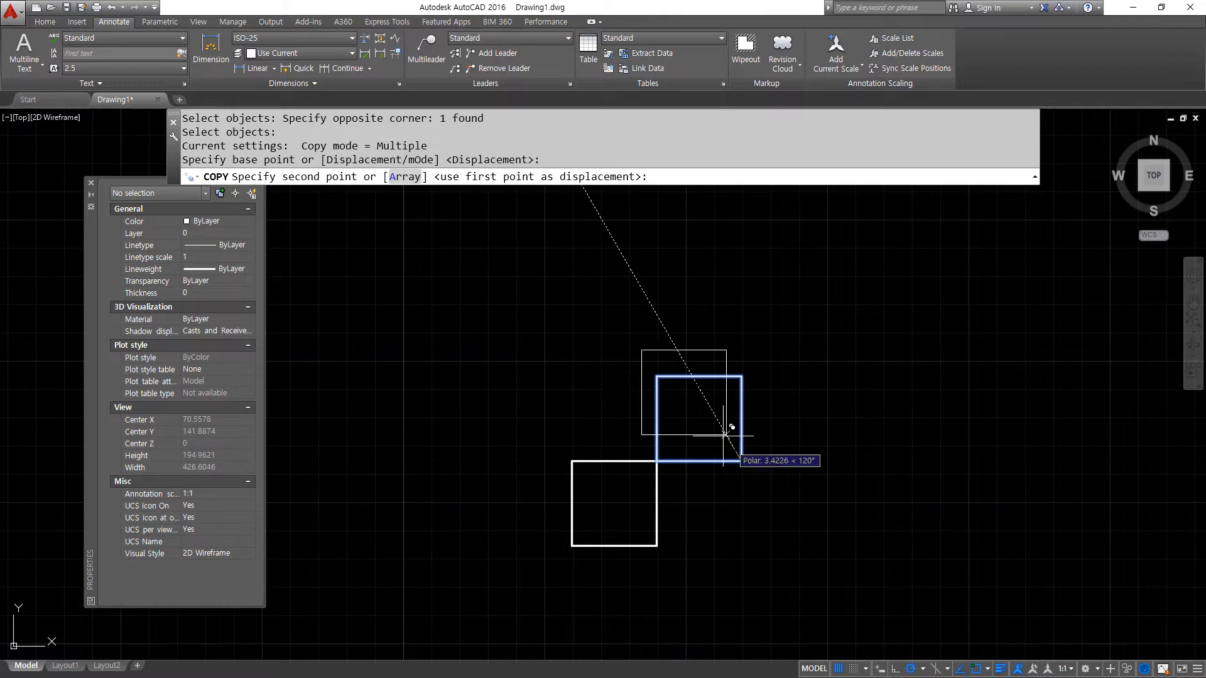
{"action": "left_click", "coordinate": [657, 376]}
{"action": "key", "text": "Return"}
- Copy the three squares as a horizontal array of 4 items, spaced from the lower square's upper-left corner to the middle square's lower-right corner
{"action": "key", "text": "Return"}
{"action": "left_click", "coordinate": [772, 335]}
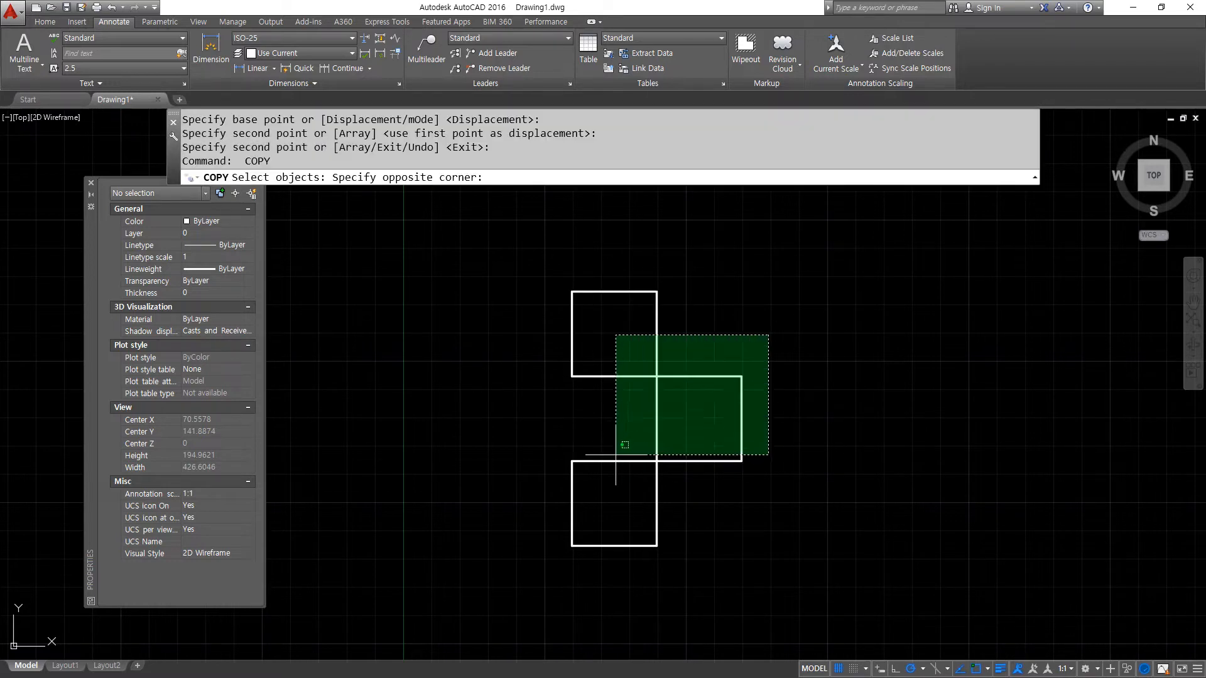
{"action": "left_click", "coordinate": [624, 439]}
{"action": "left_click", "coordinate": [599, 478]}
{"action": "left_click", "coordinate": [519, 419]}
{"action": "key", "text": "Return"}
{"action": "left_click", "coordinate": [571, 461]}
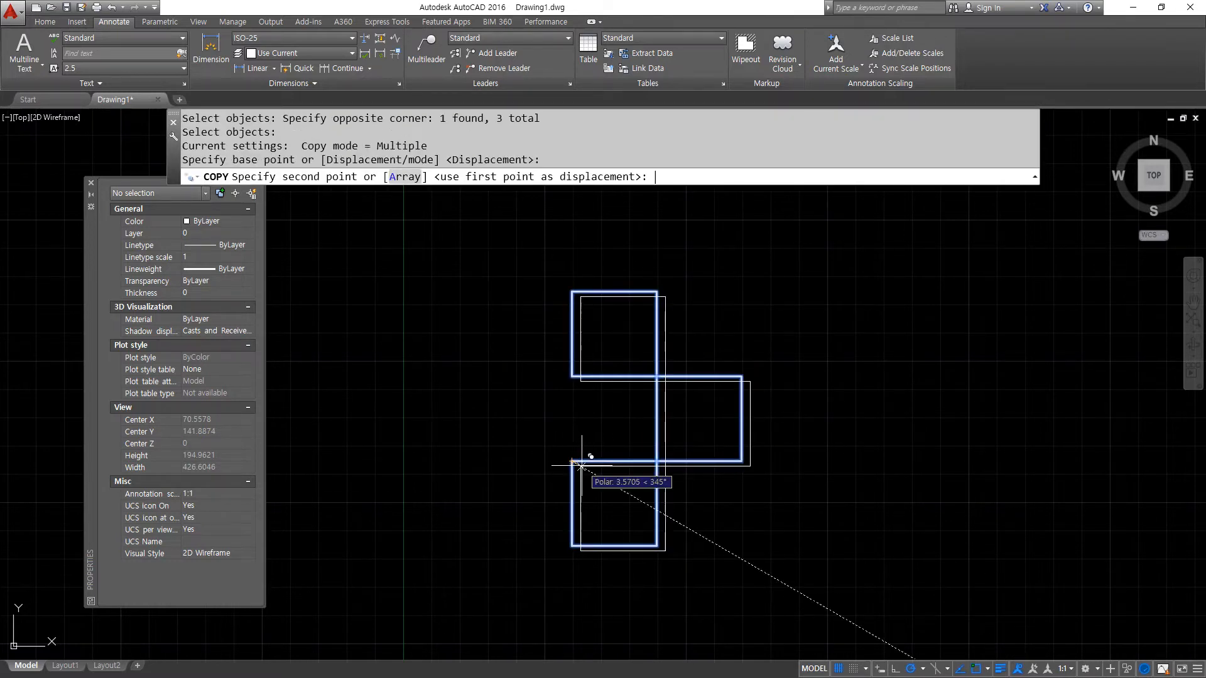
{"action": "type", "text": "a"}
{"action": "key", "text": "Return"}
{"action": "type", "text": "4"}
{"action": "key", "text": "Return"}
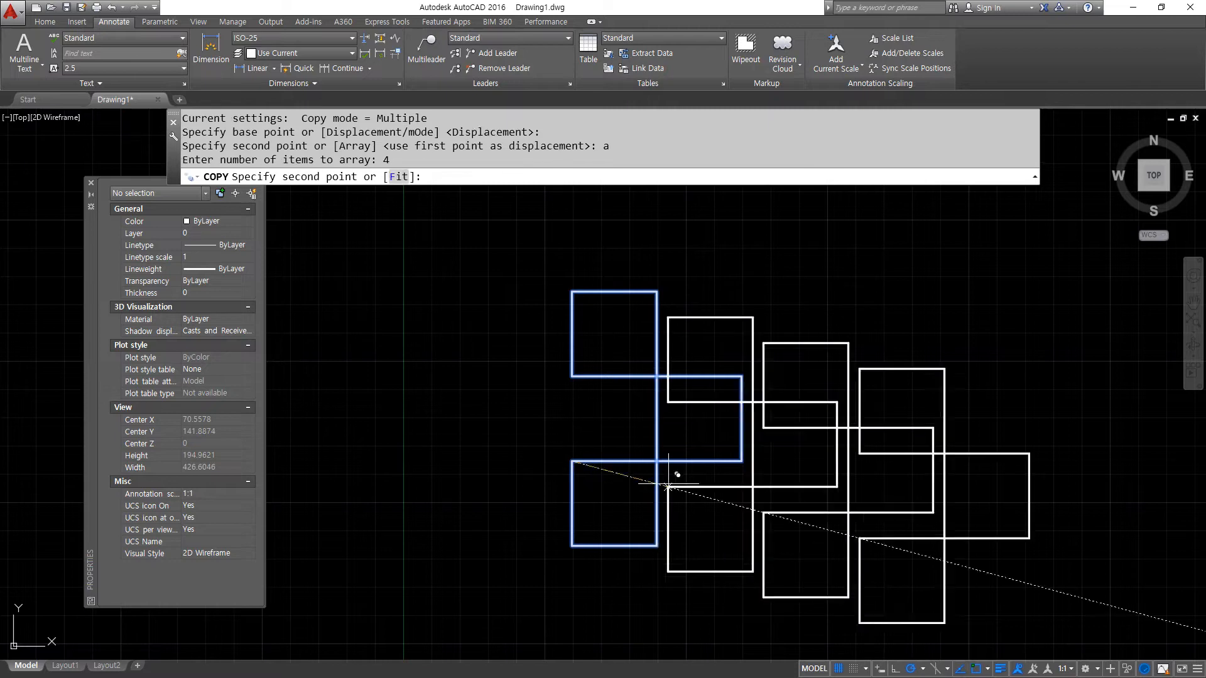
{"action": "left_click", "coordinate": [741, 461]}
{"action": "scroll", "coordinate": [742, 461], "scroll_direction": "down", "scroll_amount": 3}
{"action": "middle_click_drag", "start_coordinate": [759, 450], "coordinate": [678, 463]}
{"action": "key", "text": "Return"}
- Erase the outermost square at the far end of the array's middle row
{"action": "left_click", "coordinate": [1059, 470]}
{"action": "left_click", "coordinate": [955, 439]}
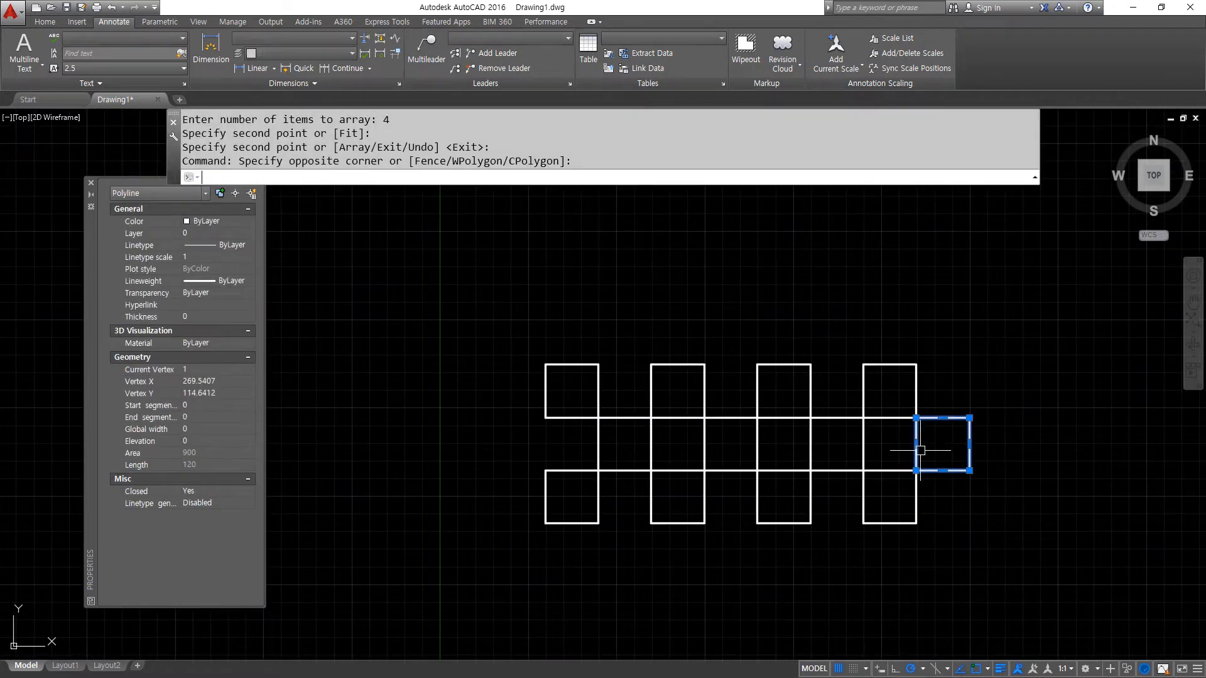
{"action": "type", "text": "e"}
{"action": "key", "text": "Return"}
- Add a horizontal linear dimension above the first upper square, measured between its two top corners
{"action": "left_click", "coordinate": [259, 67]}
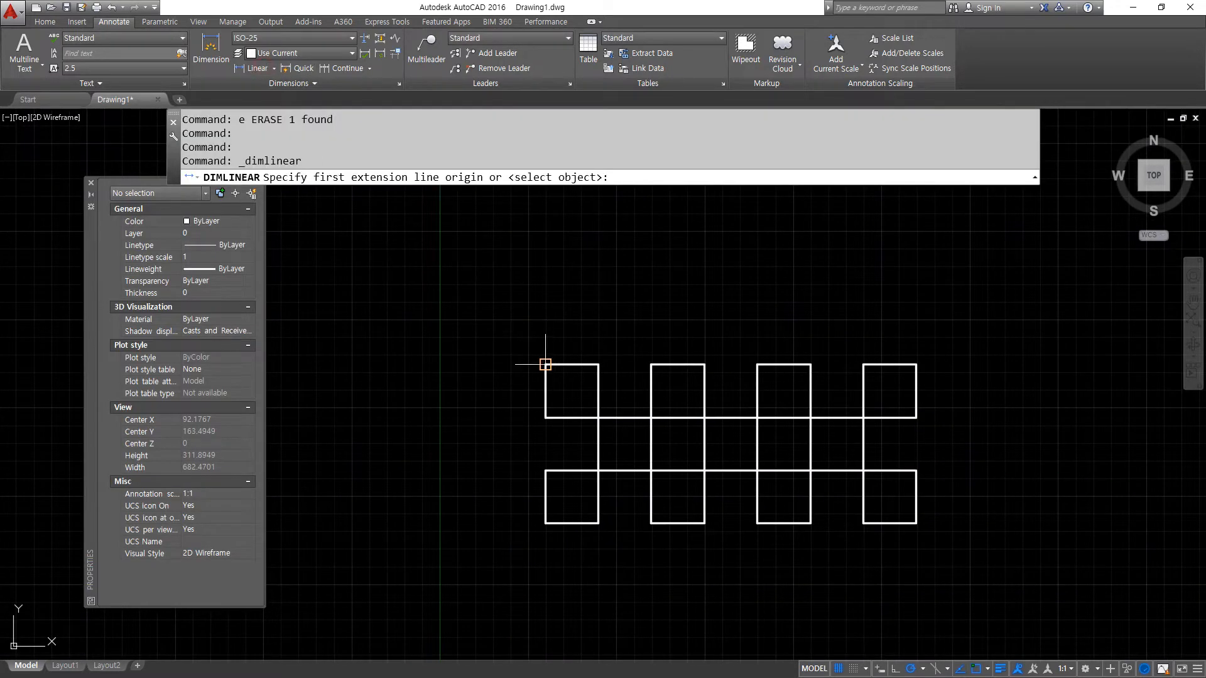
{"action": "left_click", "coordinate": [546, 364]}
{"action": "left_click", "coordinate": [598, 364]}
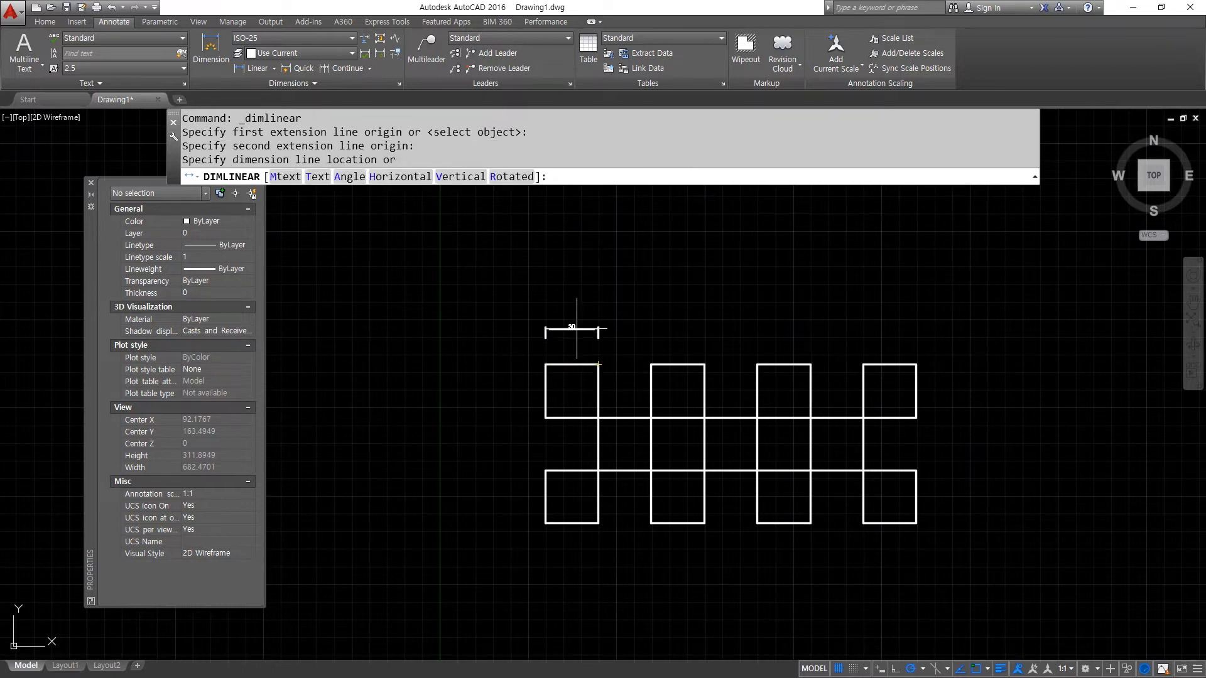
{"action": "scroll", "coordinate": [577, 328], "scroll_direction": "up", "scroll_amount": 6}
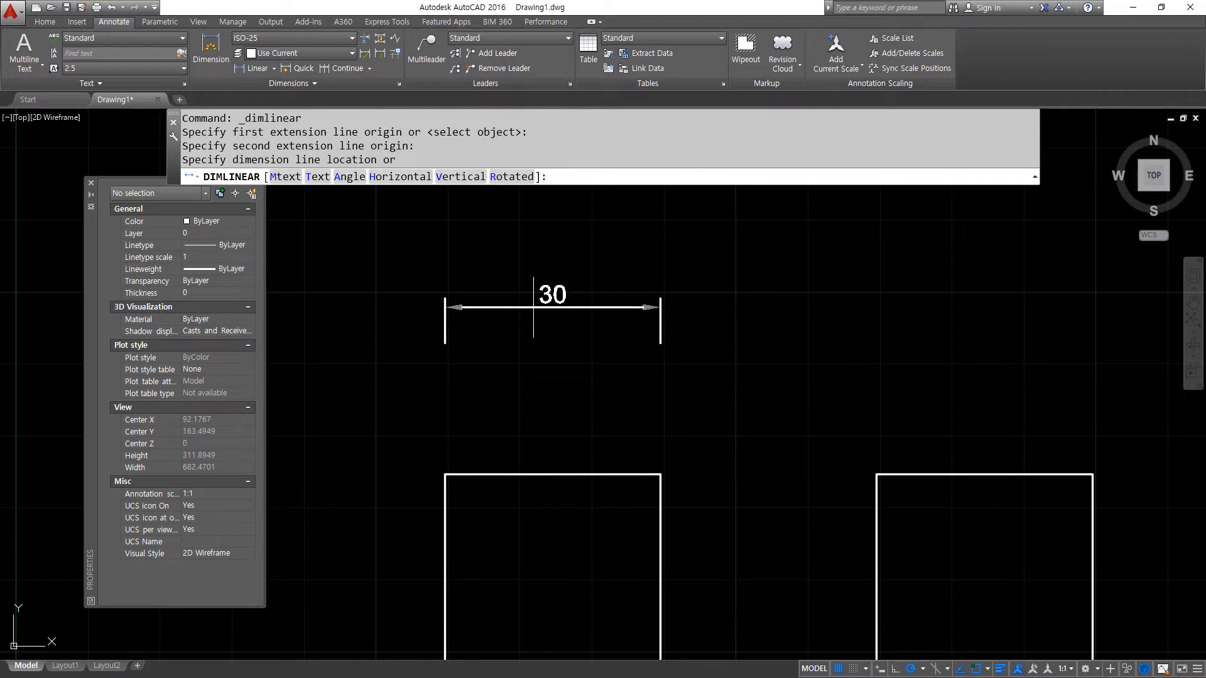
{"action": "left_click", "coordinate": [533, 308]}
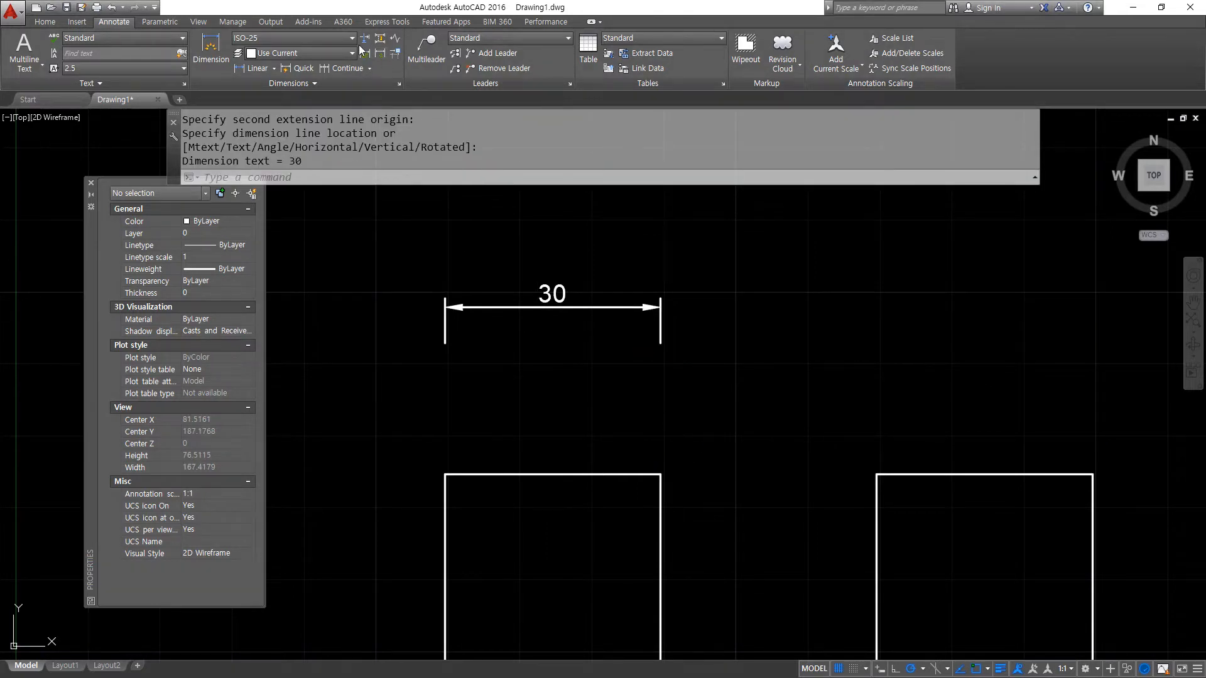
- Continue the dimension chain through the top corners of the remaining upper squares to the last square's far corner
{"action": "left_click", "coordinate": [334, 68]}
{"action": "left_click", "coordinate": [877, 474]}
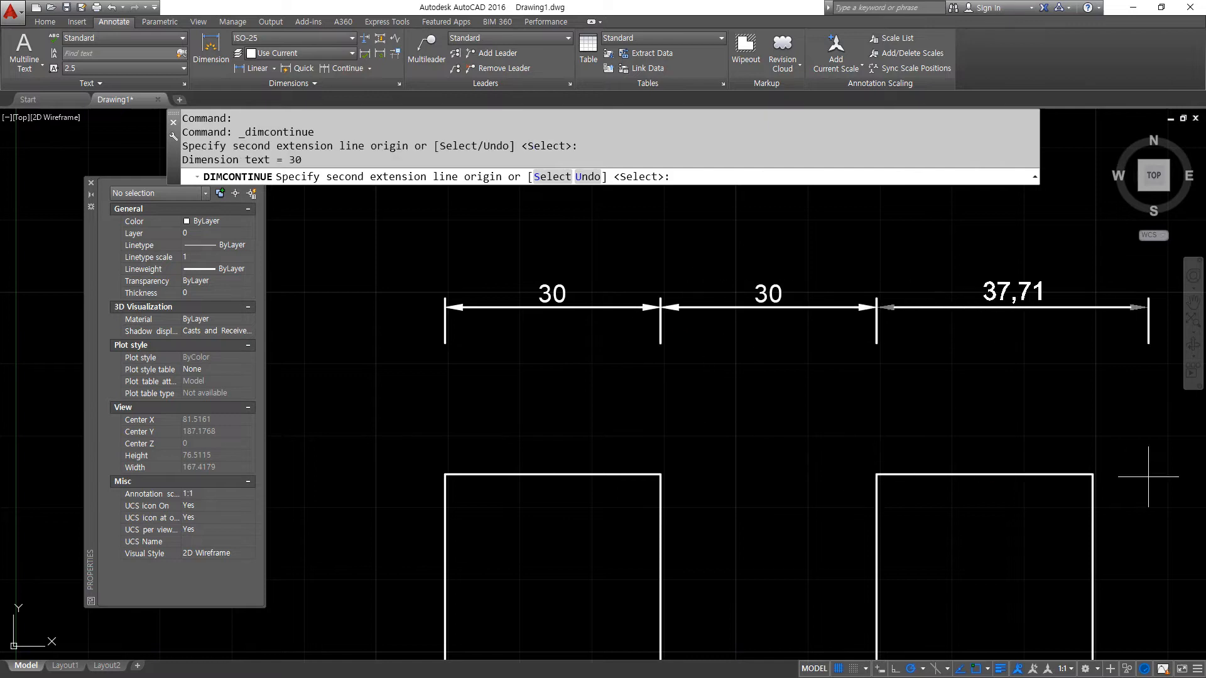
{"action": "left_click", "coordinate": [1091, 474]}
{"action": "scroll", "coordinate": [1090, 479], "scroll_direction": "down", "scroll_amount": 2}
{"action": "mouse_move", "coordinate": [1090, 479]}
{"action": "middle_mouse_down"}
{"action": "mouse_move", "coordinate": [991, 397]}
{"action": "mouse_move", "coordinate": [862, 388]}
{"action": "middle_mouse_up"}
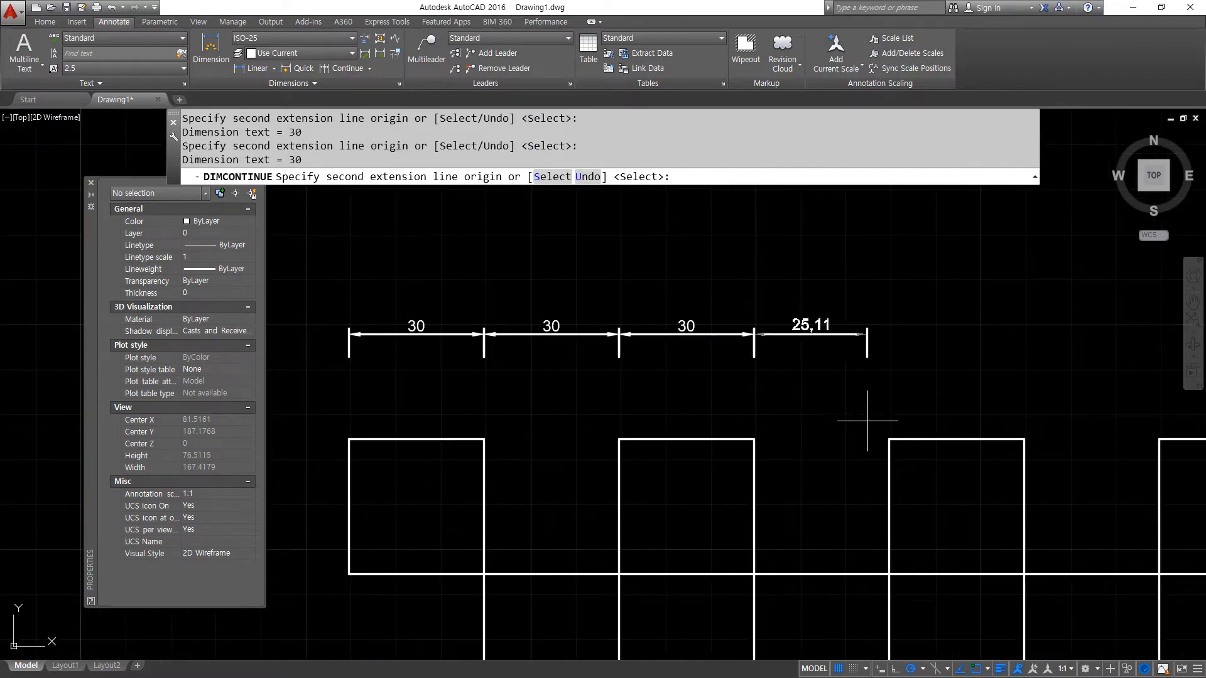
{"action": "left_click", "coordinate": [1024, 440]}
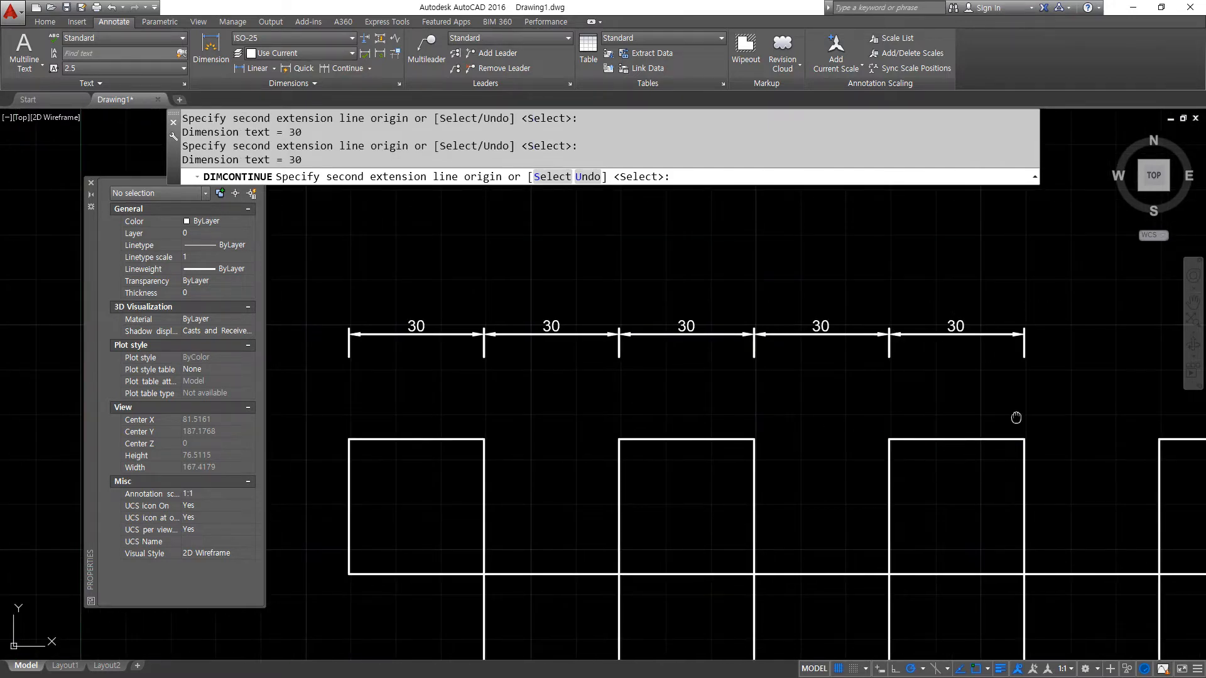
{"action": "middle_click_drag", "start_coordinate": [1128, 414], "coordinate": [783, 410]}
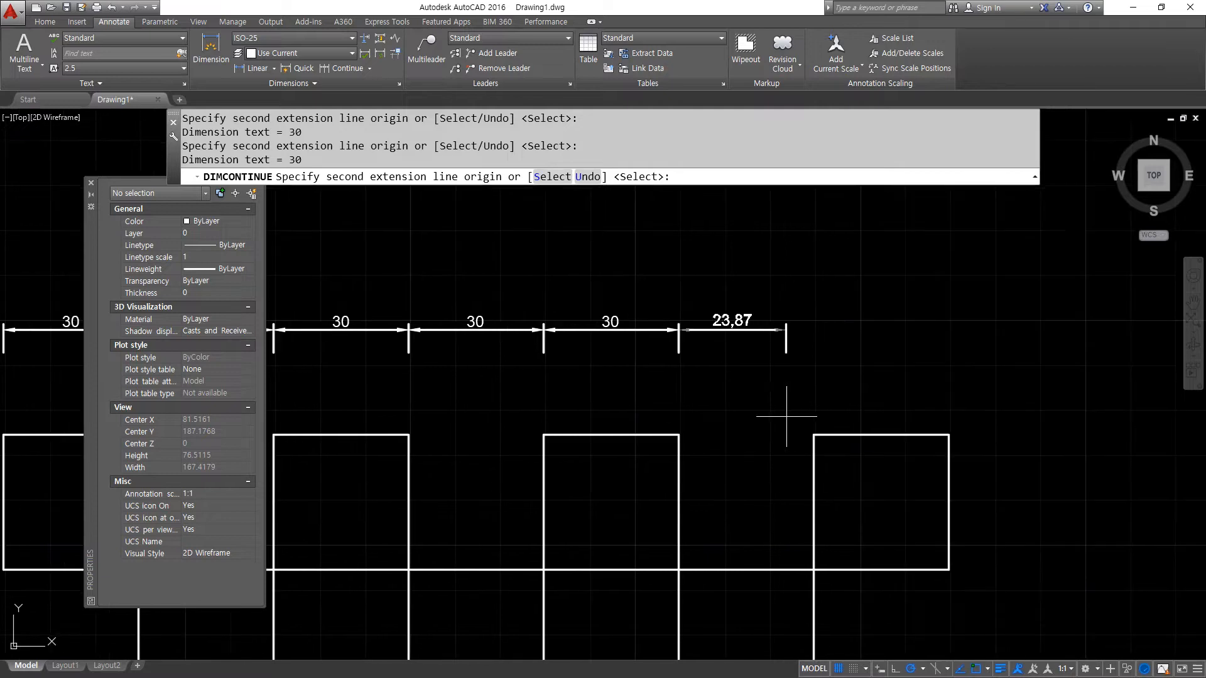
{"action": "left_click", "coordinate": [949, 435]}
{"action": "key", "text": "Return"}
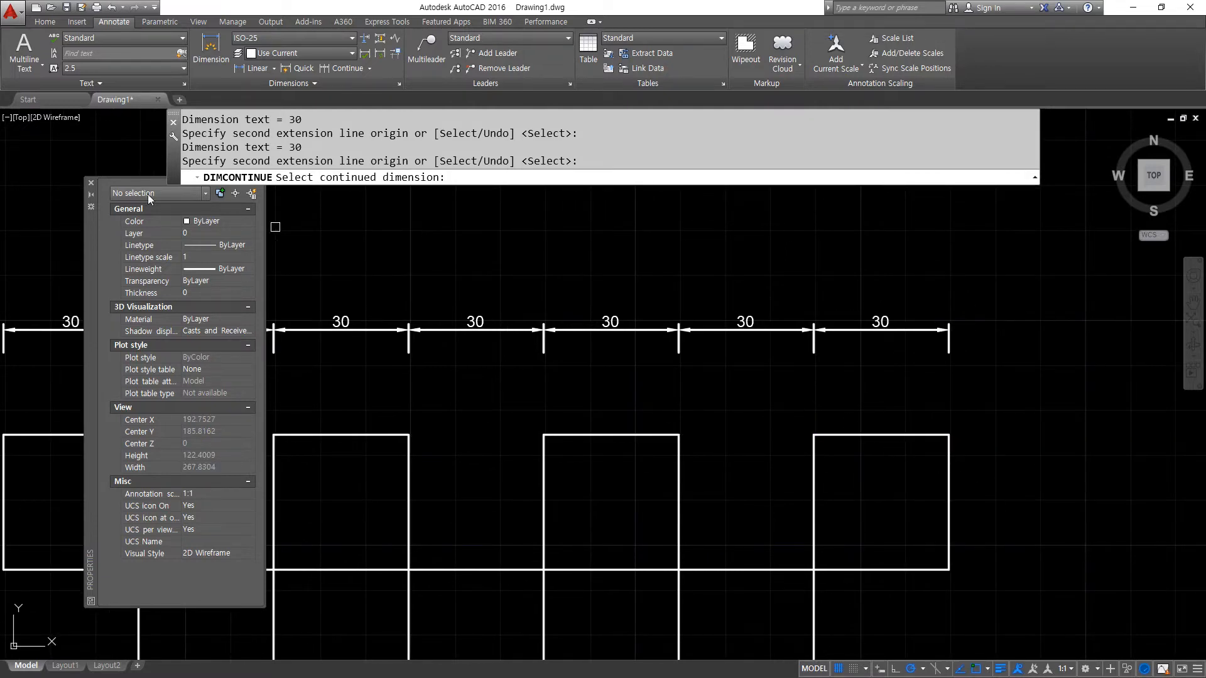
- Close the Properties palette and end the continued dimension command
{"action": "left_click", "coordinate": [91, 182]}
{"action": "scroll", "coordinate": [277, 308], "scroll_direction": "down", "scroll_amount": 2}
{"action": "middle_click_drag", "start_coordinate": [277, 308], "coordinate": [514, 359]}
{"action": "scroll", "coordinate": [622, 402], "scroll_direction": "up", "scroll_amount": 2}
{"action": "middle_click_drag", "start_coordinate": [622, 402], "coordinate": [462, 412]}
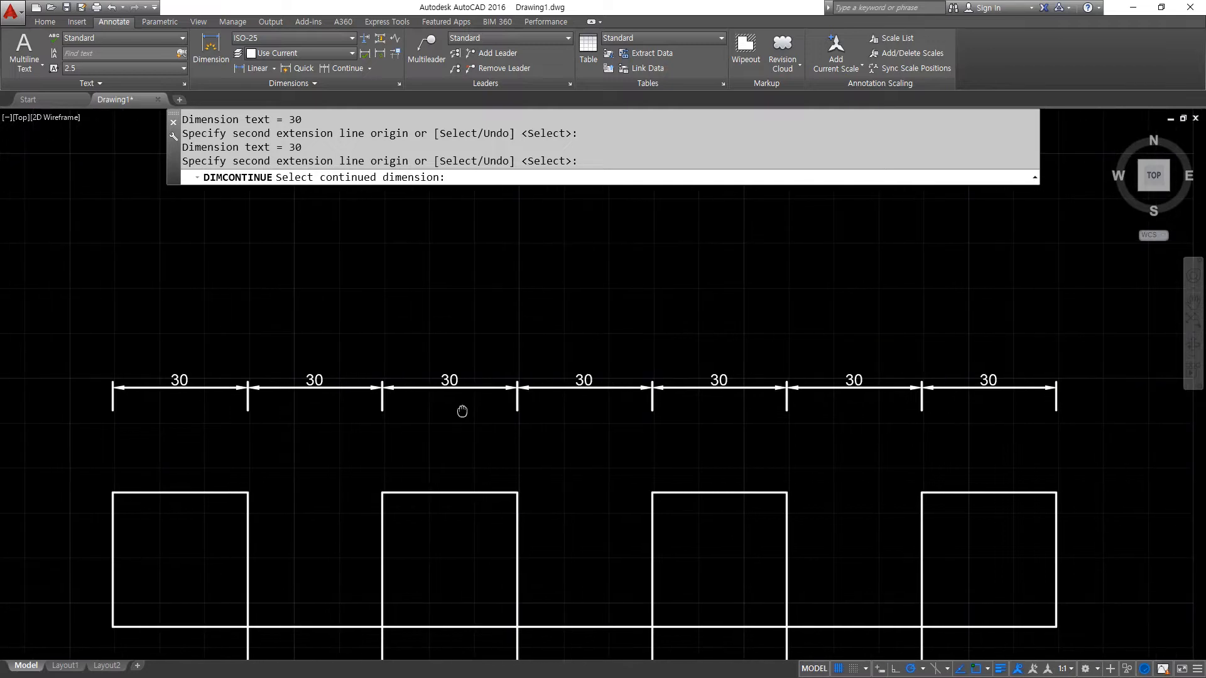
{"action": "left_click", "coordinate": [826, 465]}
{"action": "key", "text": "Escape"}
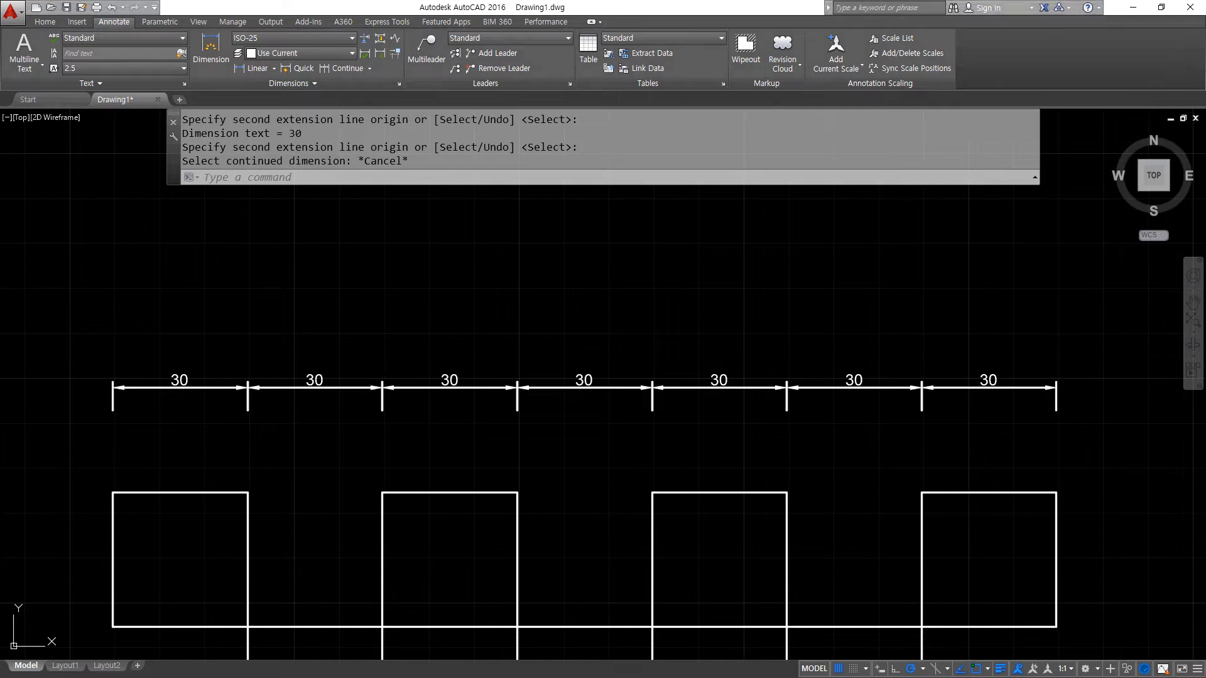
- Erase all seven dimensions above the upper row of squares
{"action": "left_click", "coordinate": [1065, 440]}
{"action": "left_click", "coordinate": [23, 291]}
{"action": "type", "text": "e"}
{"action": "key", "text": "Return"}
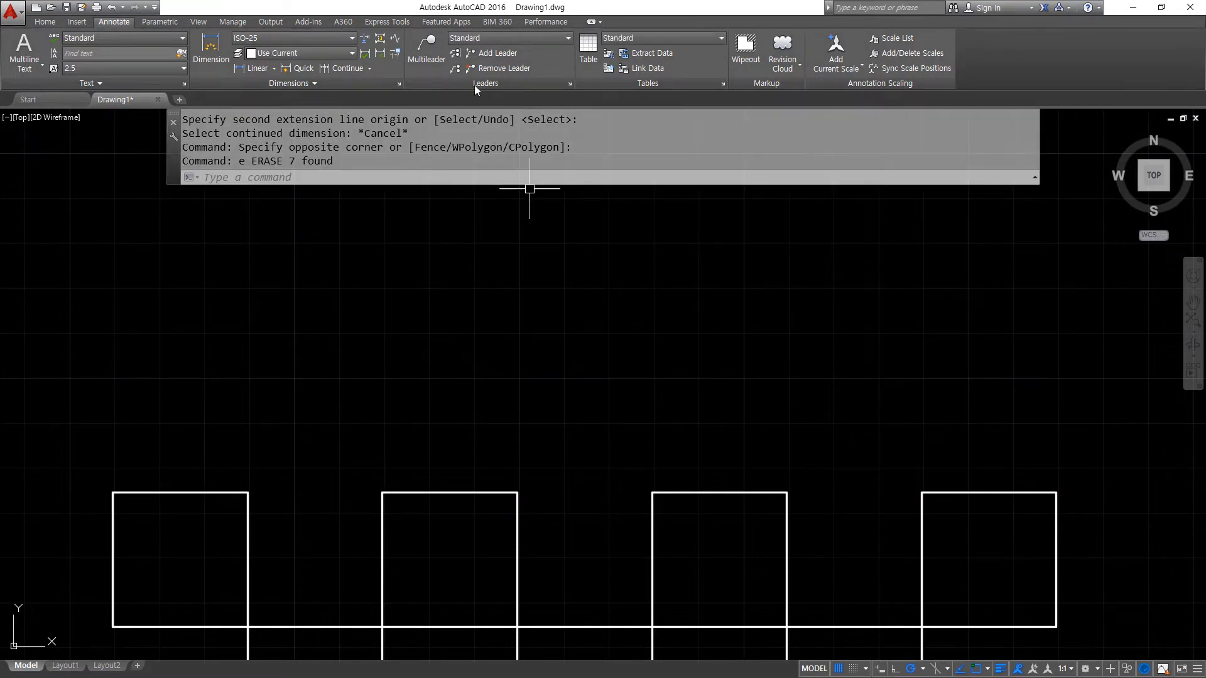
- Draw a vertical line about 10.4 units long upward from the first upper square's top-left corner
{"action": "type", "text": "l"}
{"action": "key", "text": "Return"}
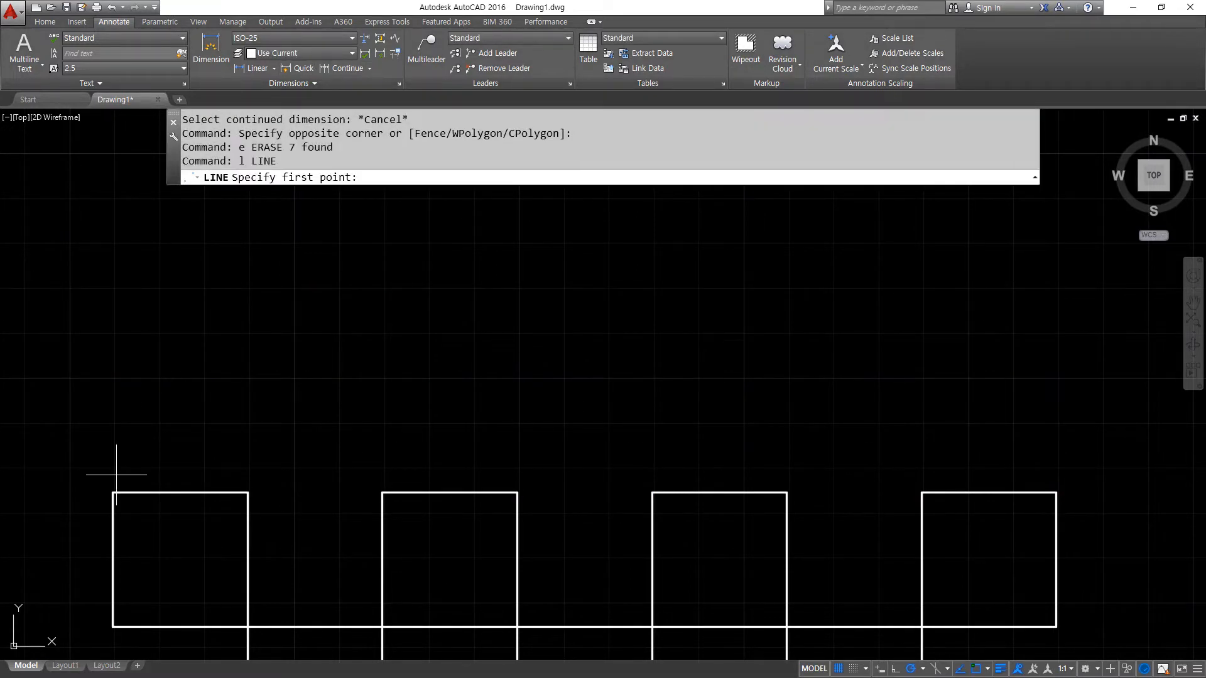
{"action": "left_click", "coordinate": [112, 493]}
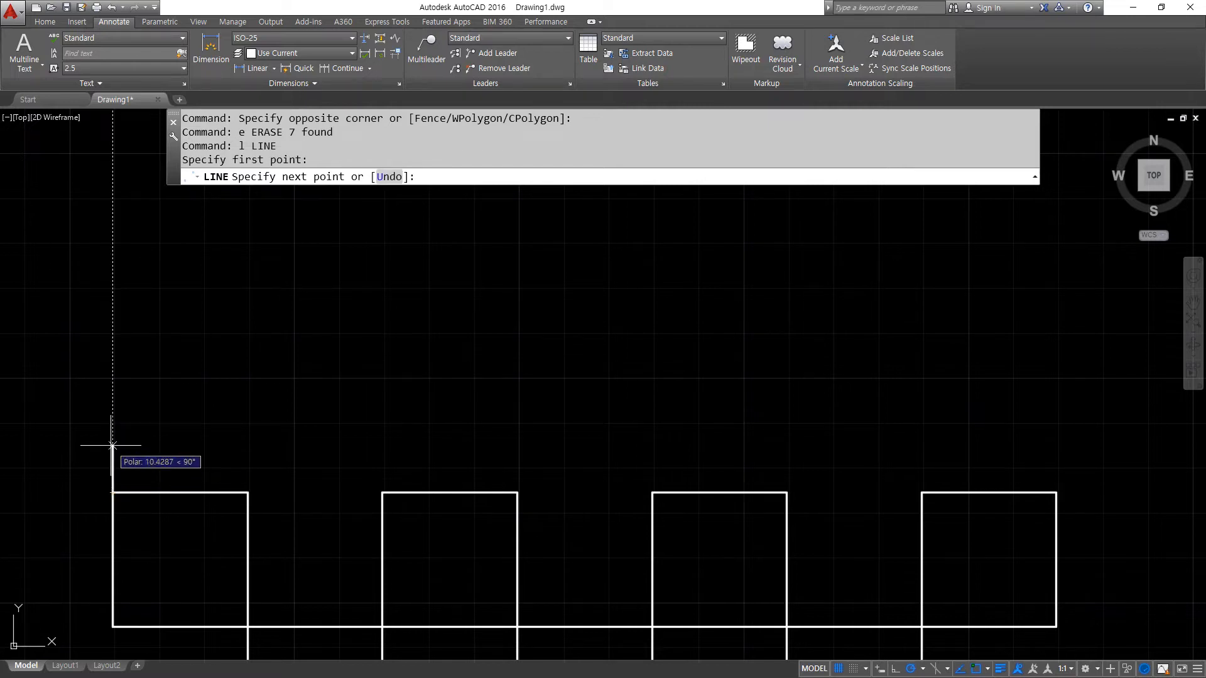
{"action": "left_click", "coordinate": [113, 446]}
{"action": "key", "text": "Return"}
- Copy the vertical line as a horizontal array of 8 items, spaced by the first square's top edge
{"action": "type", "text": "cp"}
{"action": "key", "text": "Return"}
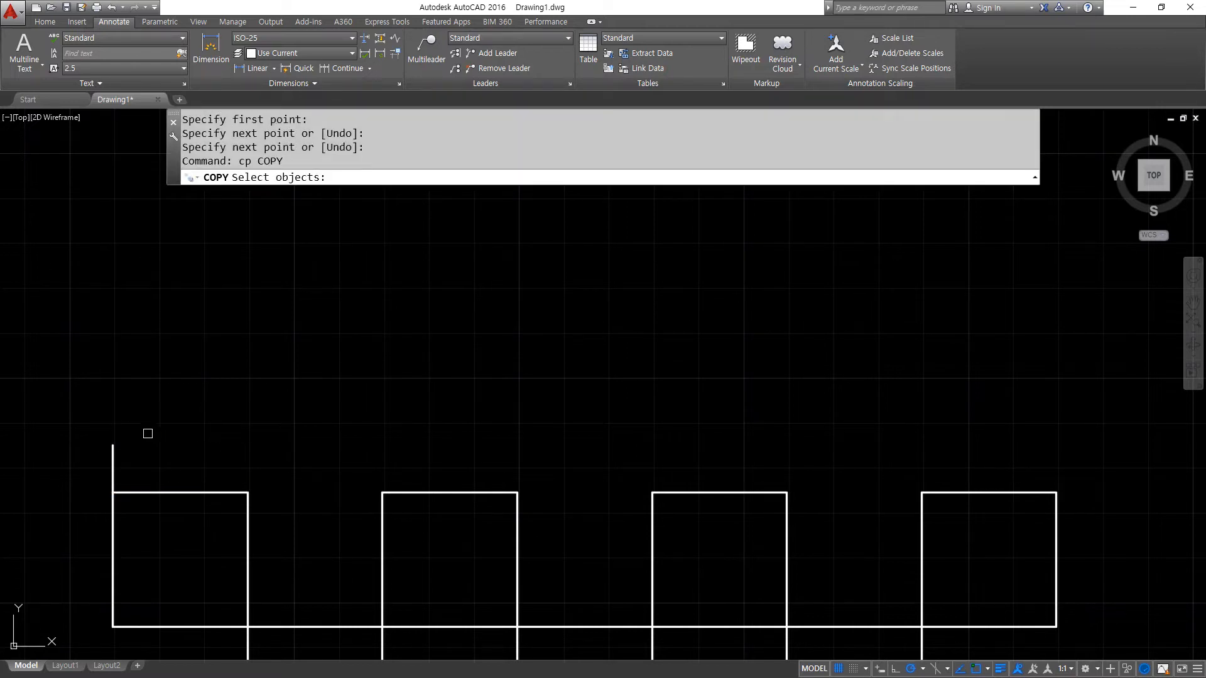
{"action": "left_click", "coordinate": [148, 426]}
{"action": "left_click", "coordinate": [95, 458]}
{"action": "key", "text": "Return"}
{"action": "left_click", "coordinate": [112, 492]}
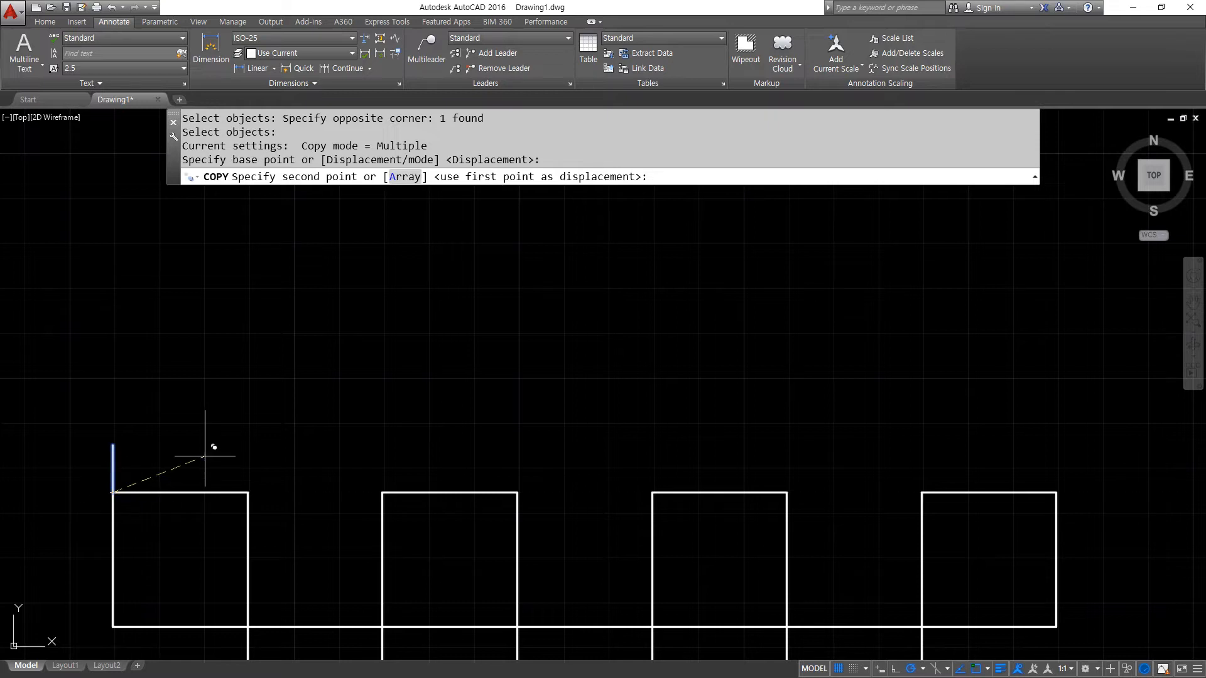
{"action": "key", "text": "Return"}
{"action": "type", "text": "8"}
{"action": "key", "text": "Return"}
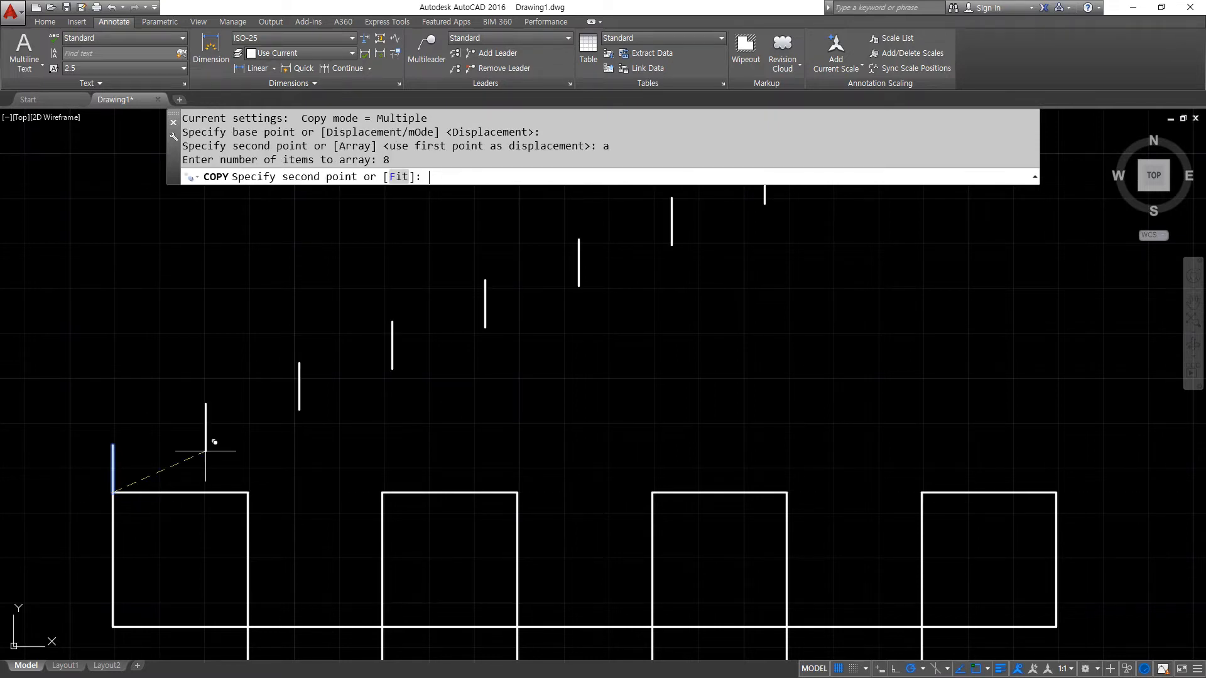
{"action": "left_click", "coordinate": [247, 493]}
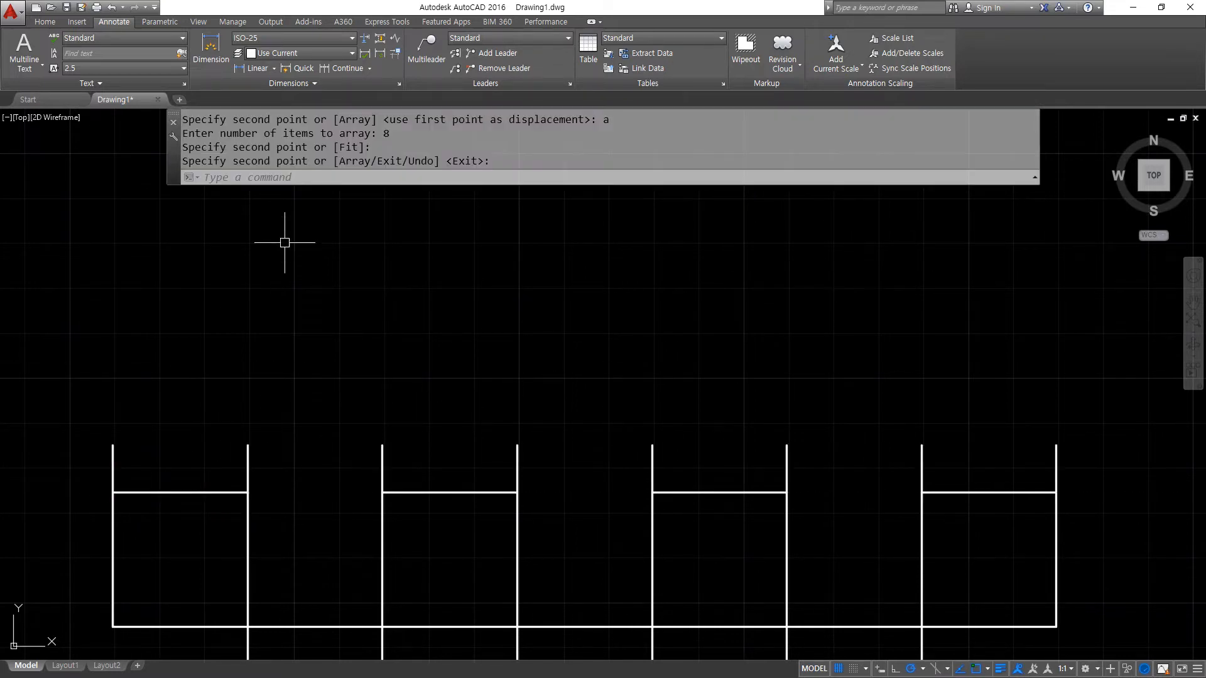
{"action": "key", "text": "Escape"}
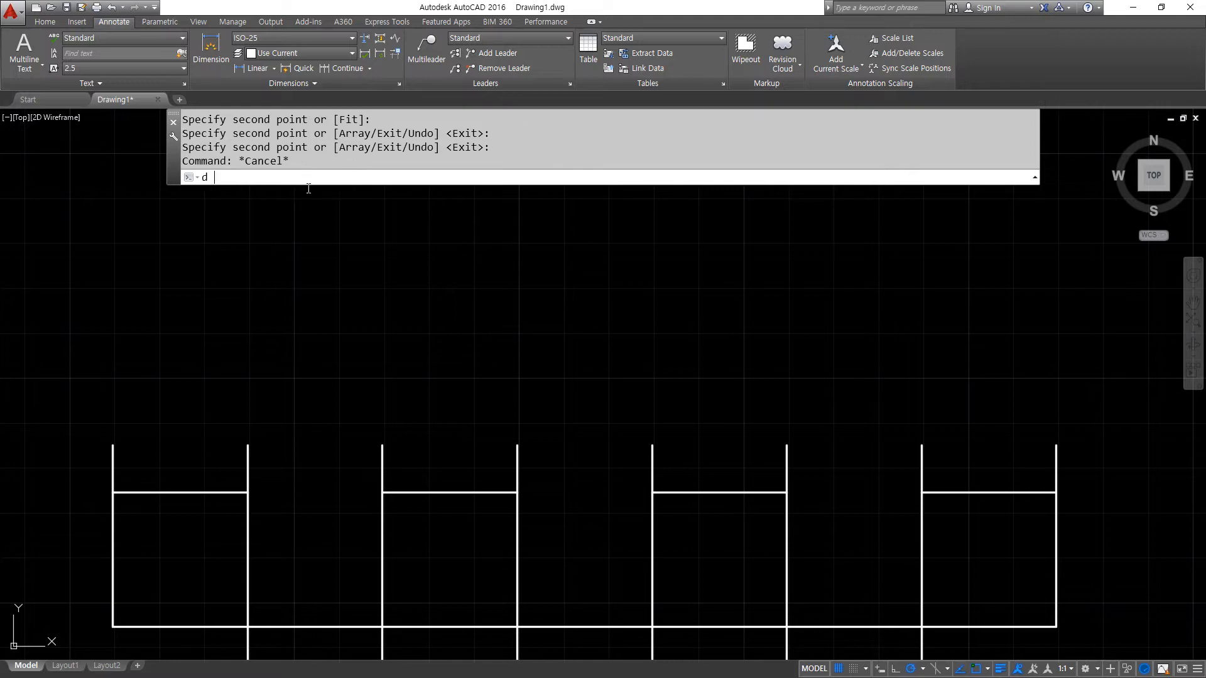
- Turn off fixed-length extension lines in the ISO-25 dimension style and close the Dimension Style Manager
{"action": "type", "text": "d"}
{"action": "key", "text": "Return"}
{"action": "left_click", "coordinate": [733, 319]}
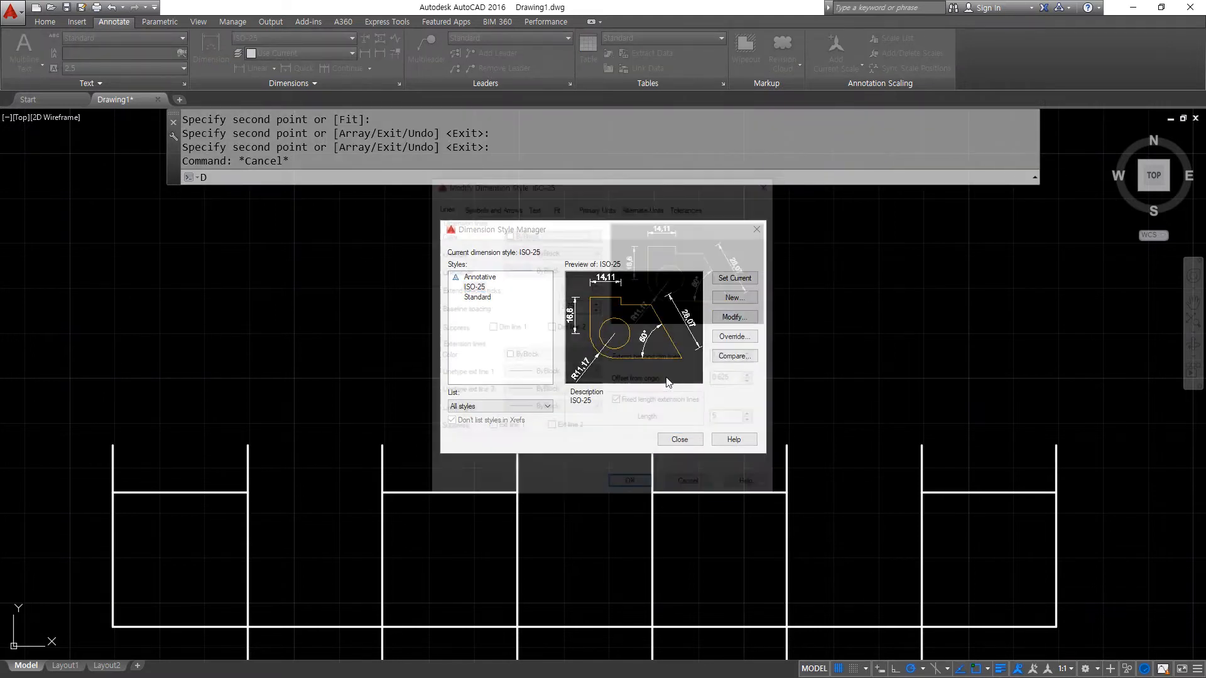
{"action": "left_click", "coordinate": [631, 487]}
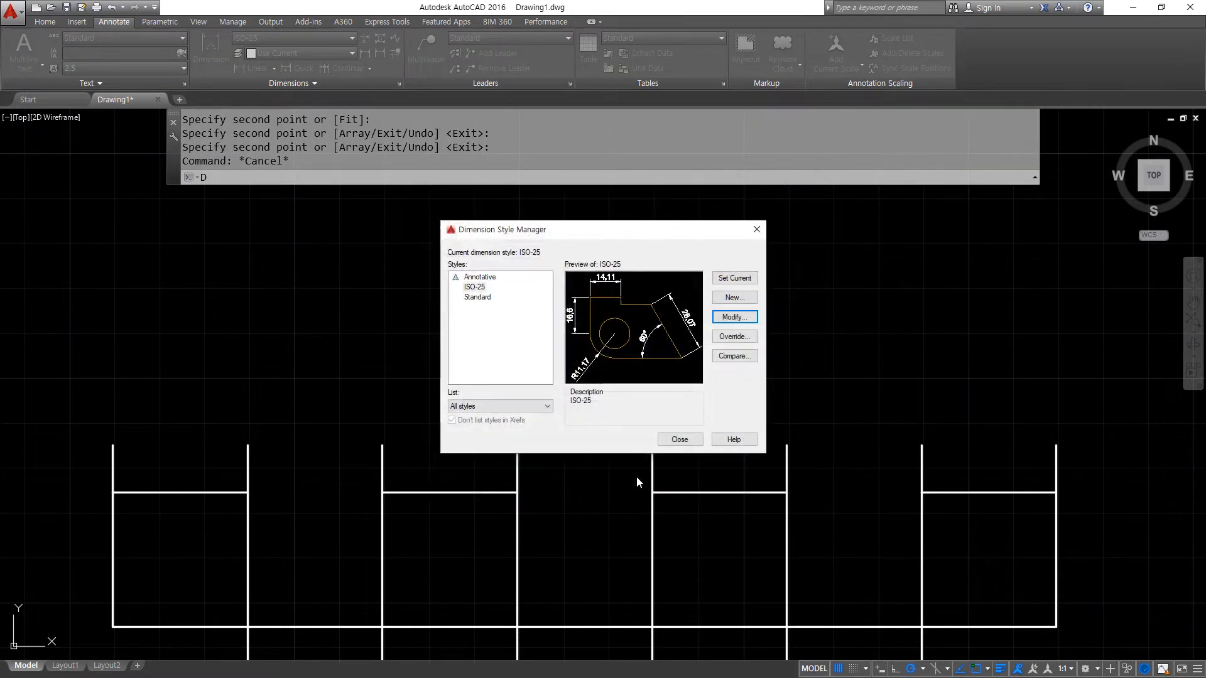
{"action": "left_click", "coordinate": [679, 440]}
- Add a horizontal linear dimension between the upper ends of the first two vertical helper lines
{"action": "left_click", "coordinate": [254, 68]}
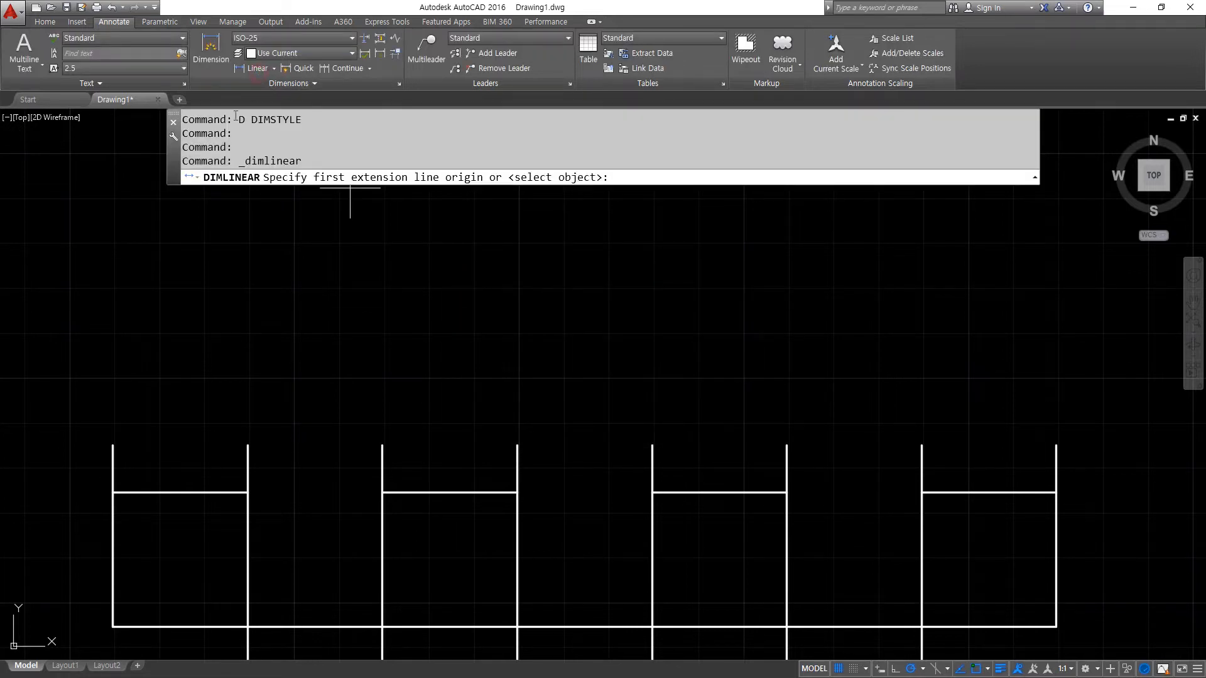
{"action": "left_click", "coordinate": [112, 446]}
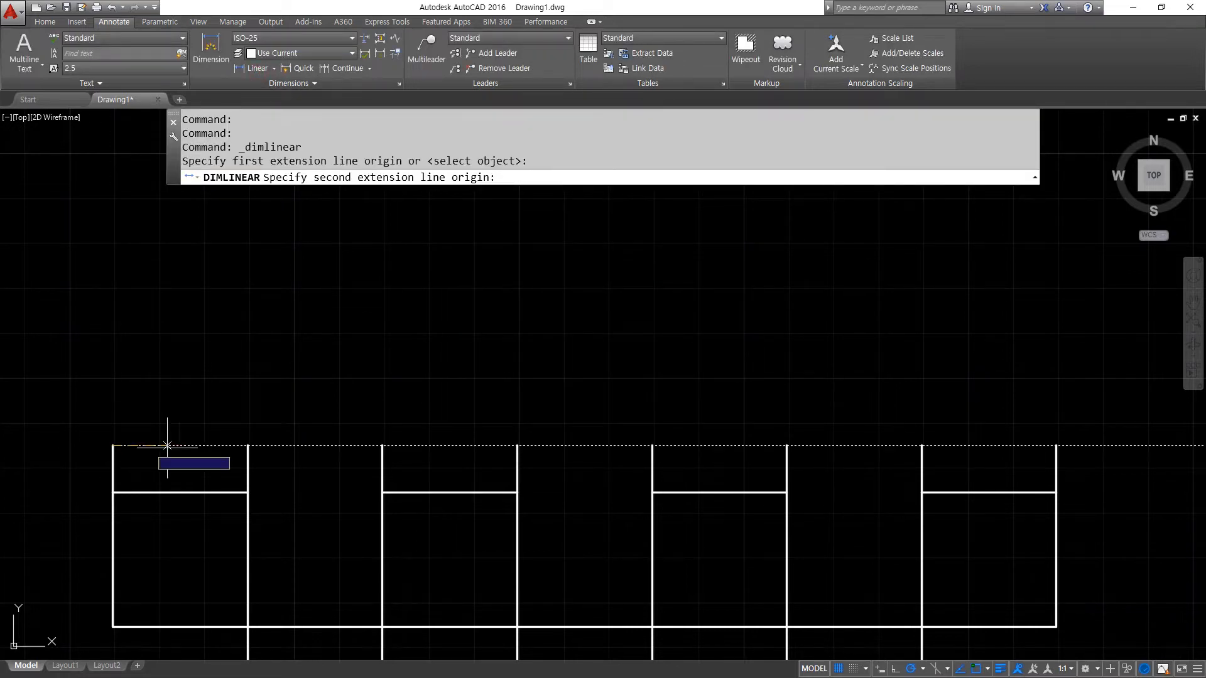
{"action": "left_click", "coordinate": [248, 446]}
{"action": "left_click", "coordinate": [213, 406]}
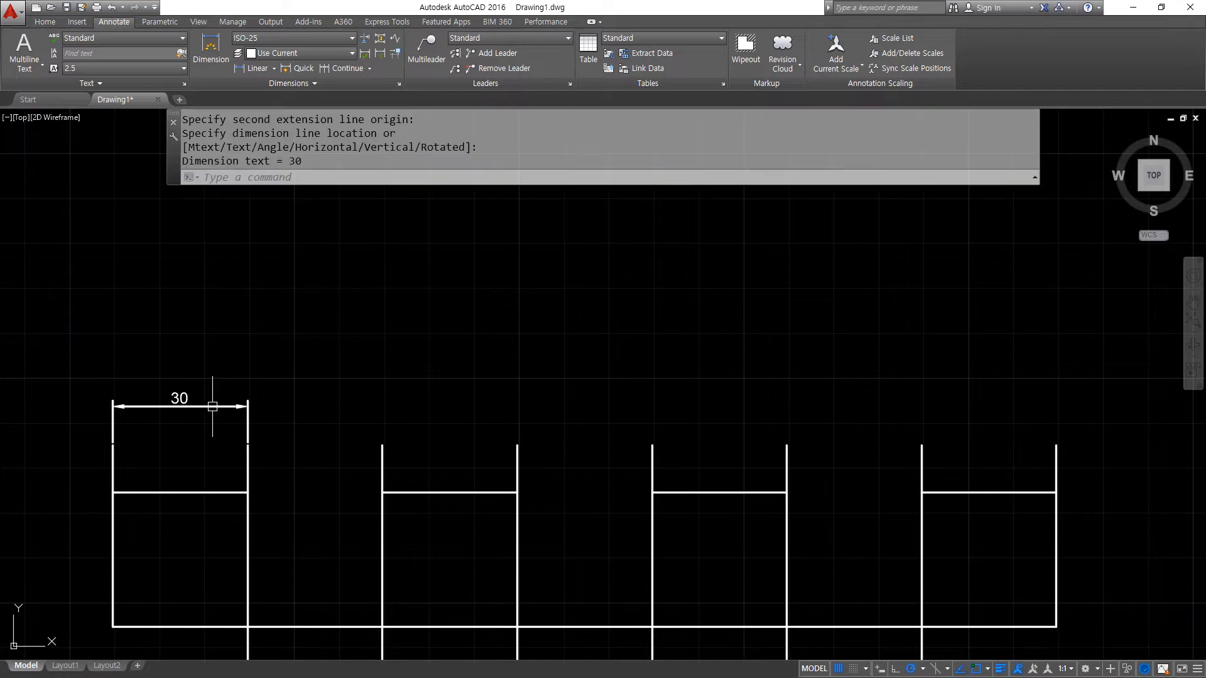
- Continue the dimension chain through the upper ends of the remaining six helper lines
{"action": "left_click", "coordinate": [349, 72]}
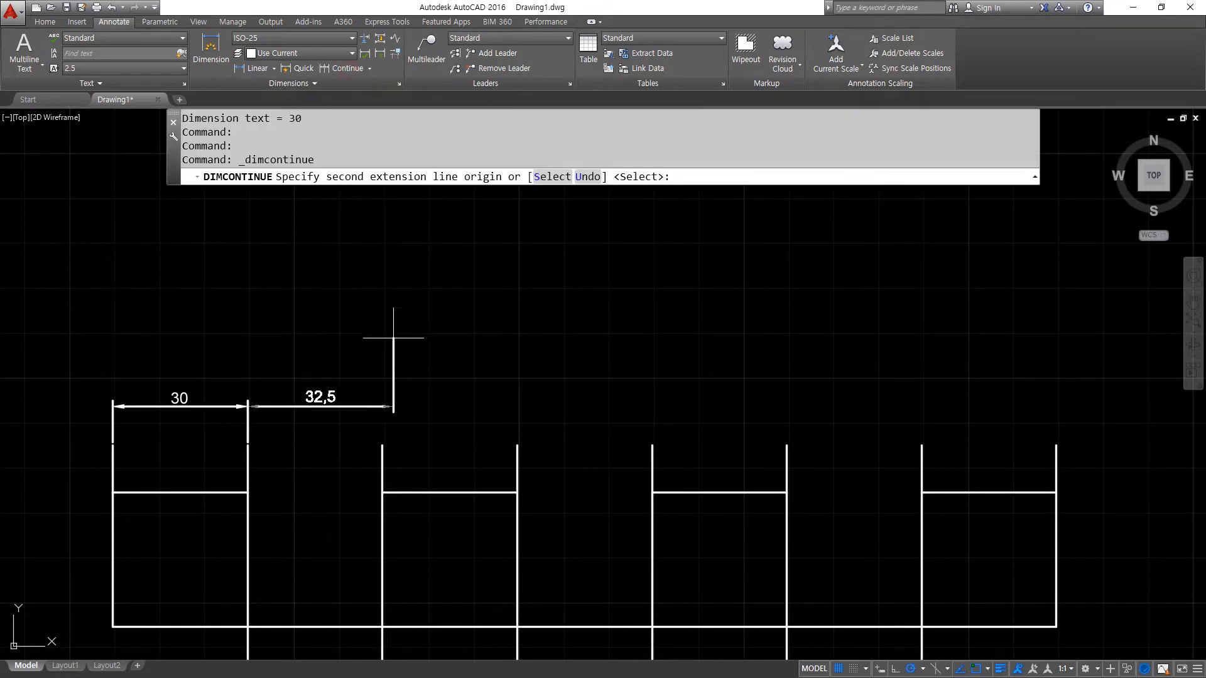
{"action": "left_click", "coordinate": [382, 446]}
{"action": "left_click", "coordinate": [517, 445]}
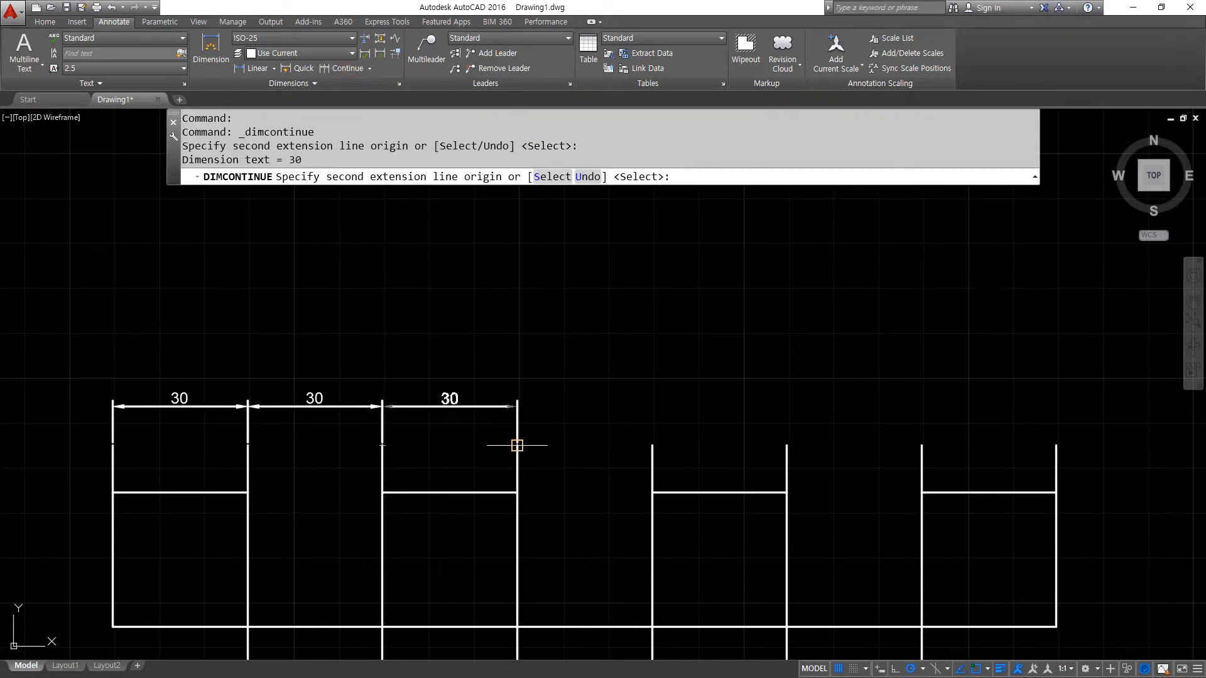
{"action": "left_click", "coordinate": [652, 445]}
{"action": "left_click", "coordinate": [786, 445]}
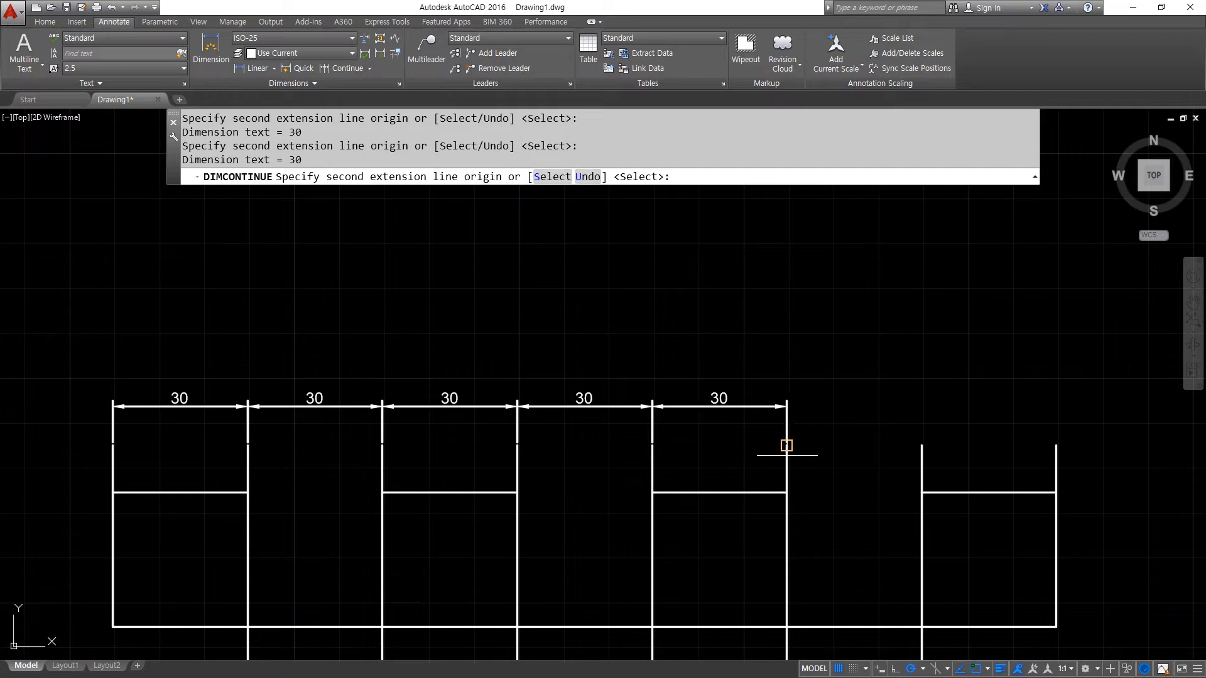
{"action": "left_click", "coordinate": [922, 445]}
{"action": "left_click", "coordinate": [1057, 445]}
{"action": "key", "text": "Escape"}
- Delete the eight vertical helper lines between the squares and the dimensions
{"action": "left_click", "coordinate": [1085, 473]}
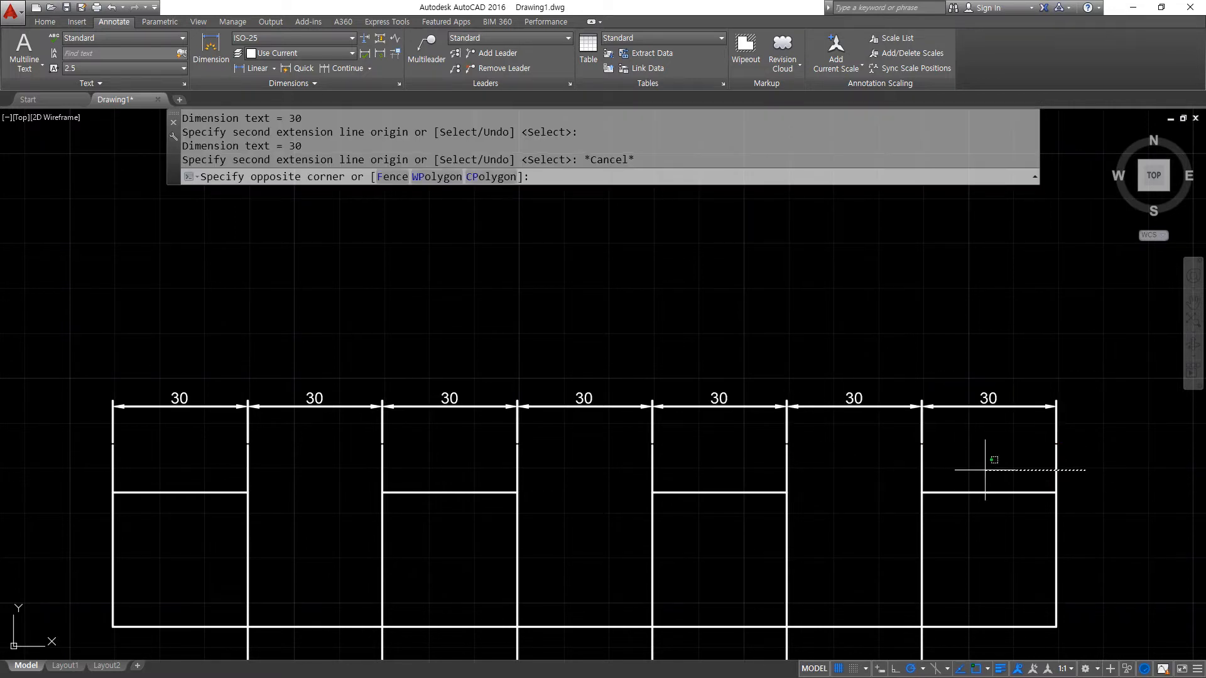
{"action": "left_click", "coordinate": [34, 459]}
{"action": "key", "text": "Delete"}
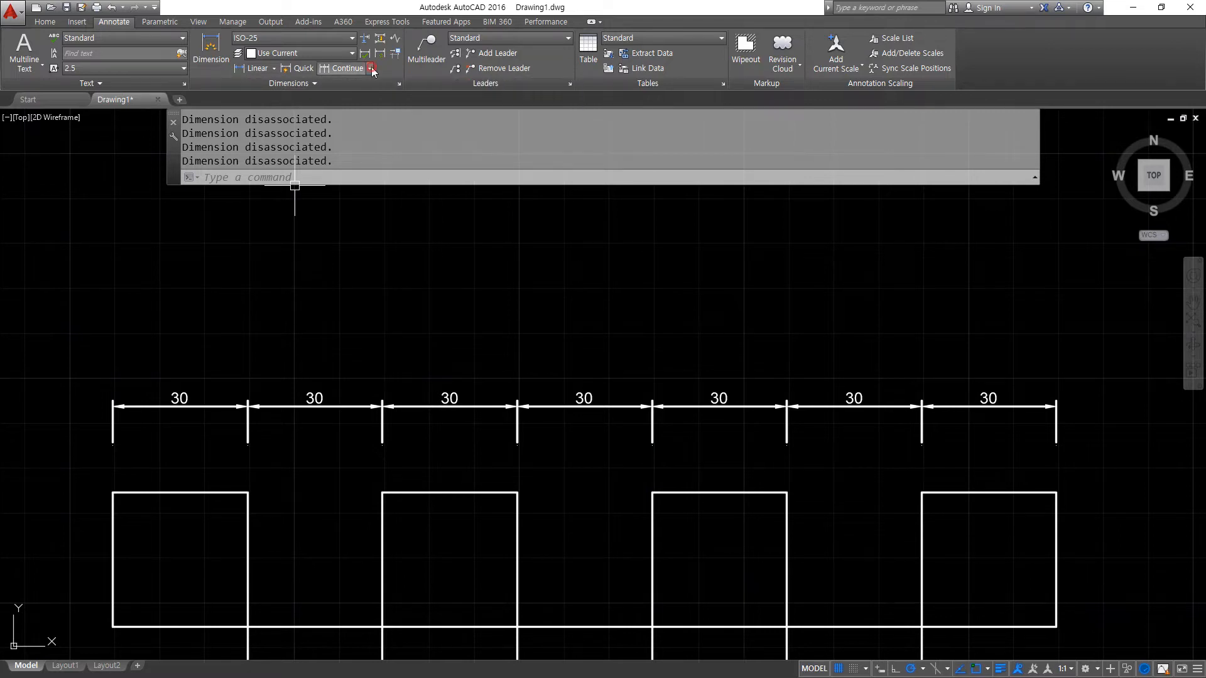
{"action": "left_click", "coordinate": [372, 67]}
{"action": "left_click", "coordinate": [363, 110]}
{"action": "key", "text": "Return"}
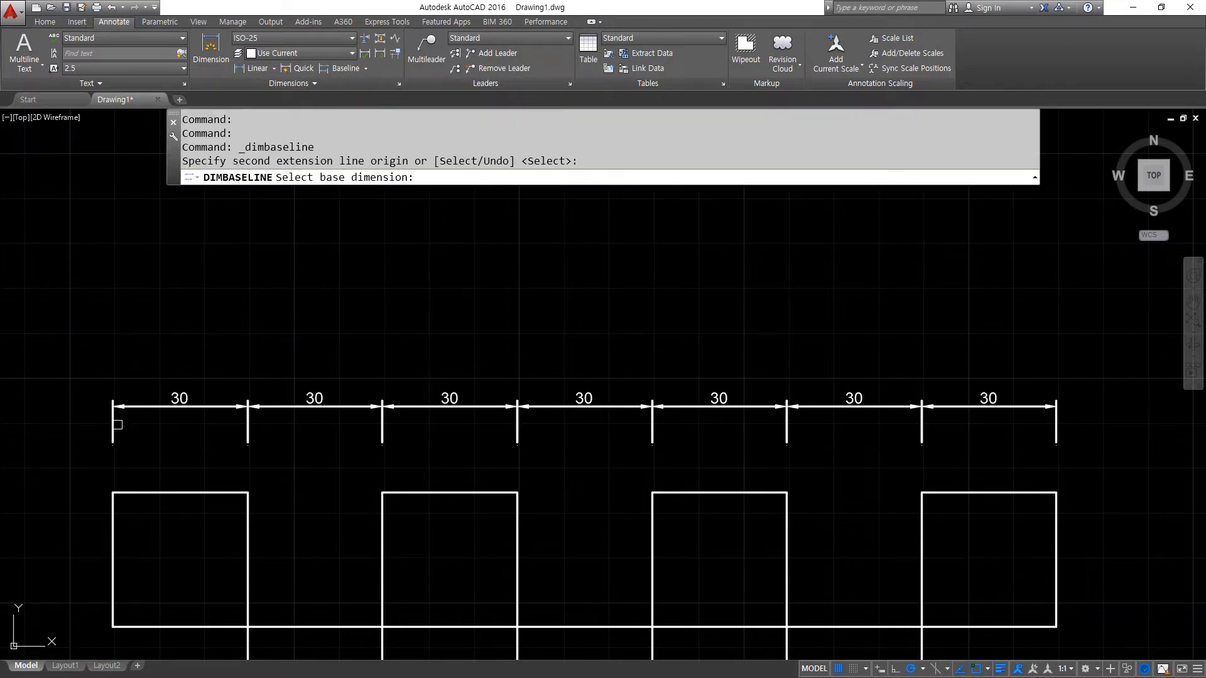
{"action": "left_click", "coordinate": [113, 420]}
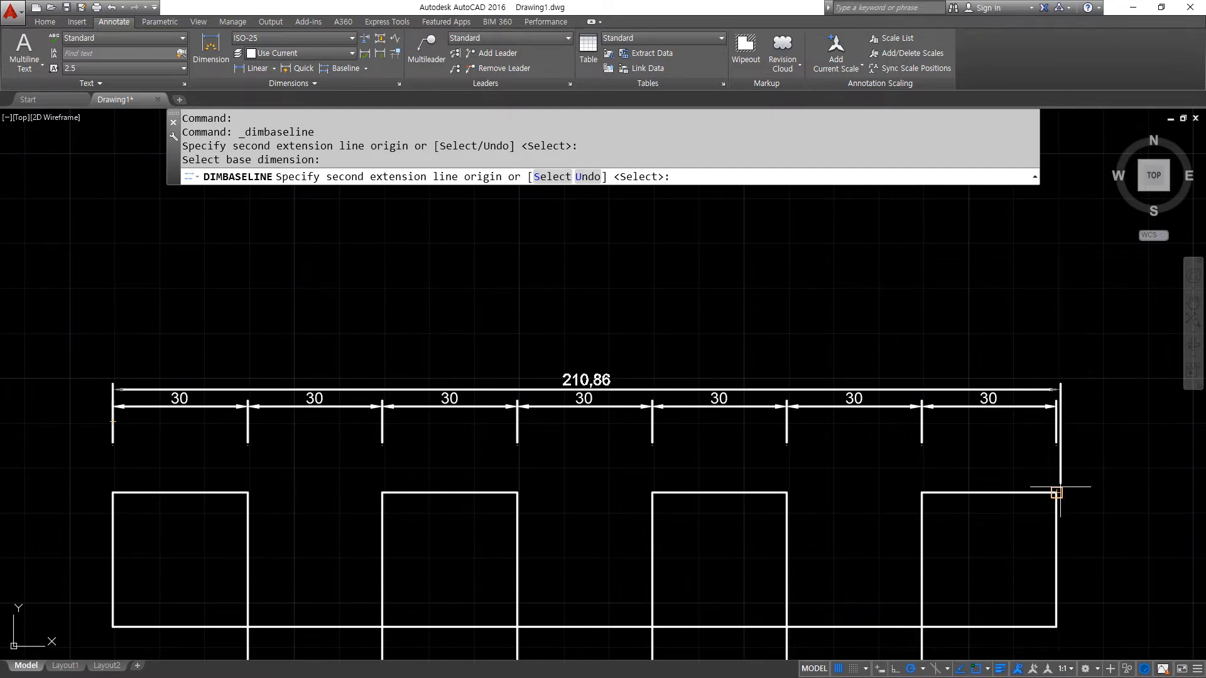
{"action": "type", "text": "i"}
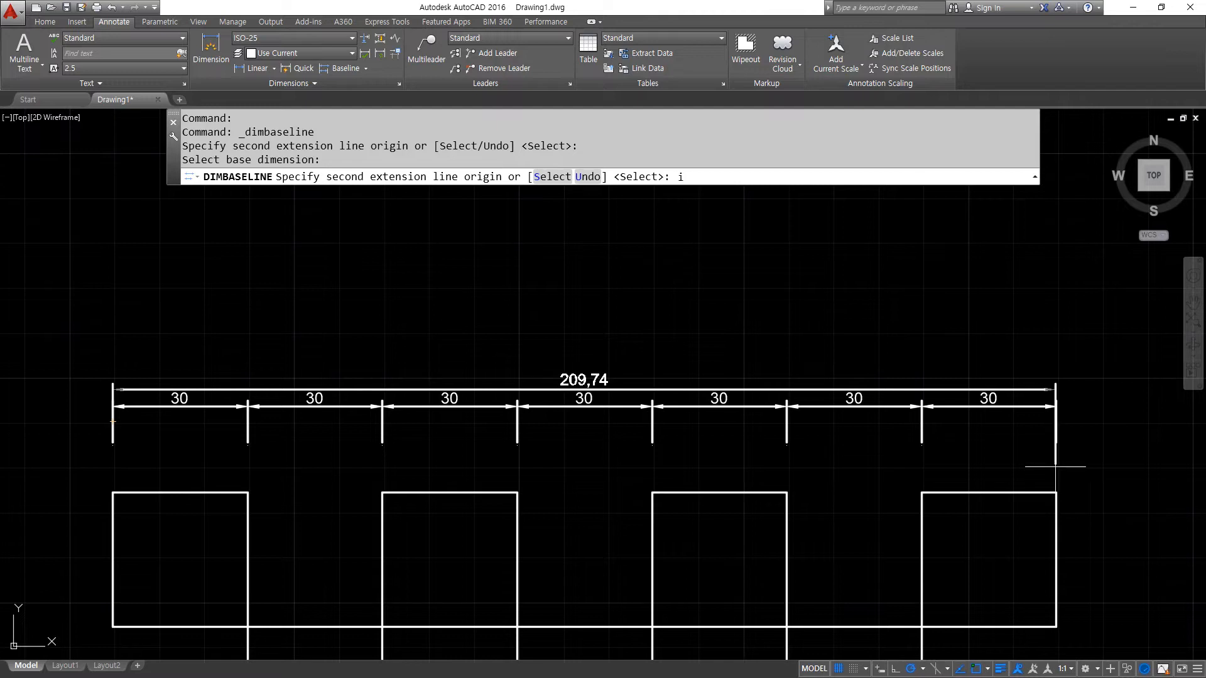
{"action": "type", "text": "ns"}
{"action": "key", "text": "space"}
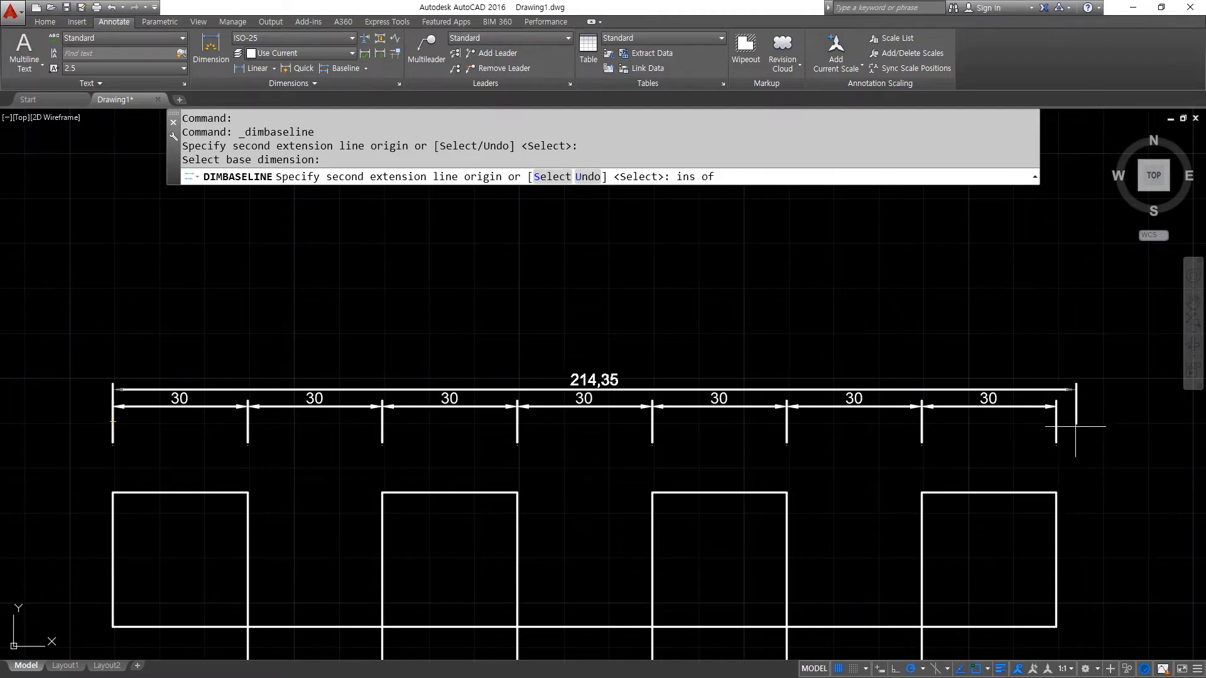
{"action": "key", "text": "Escape"}
{"action": "type", "text": "l"}
{"action": "key", "text": "space"}
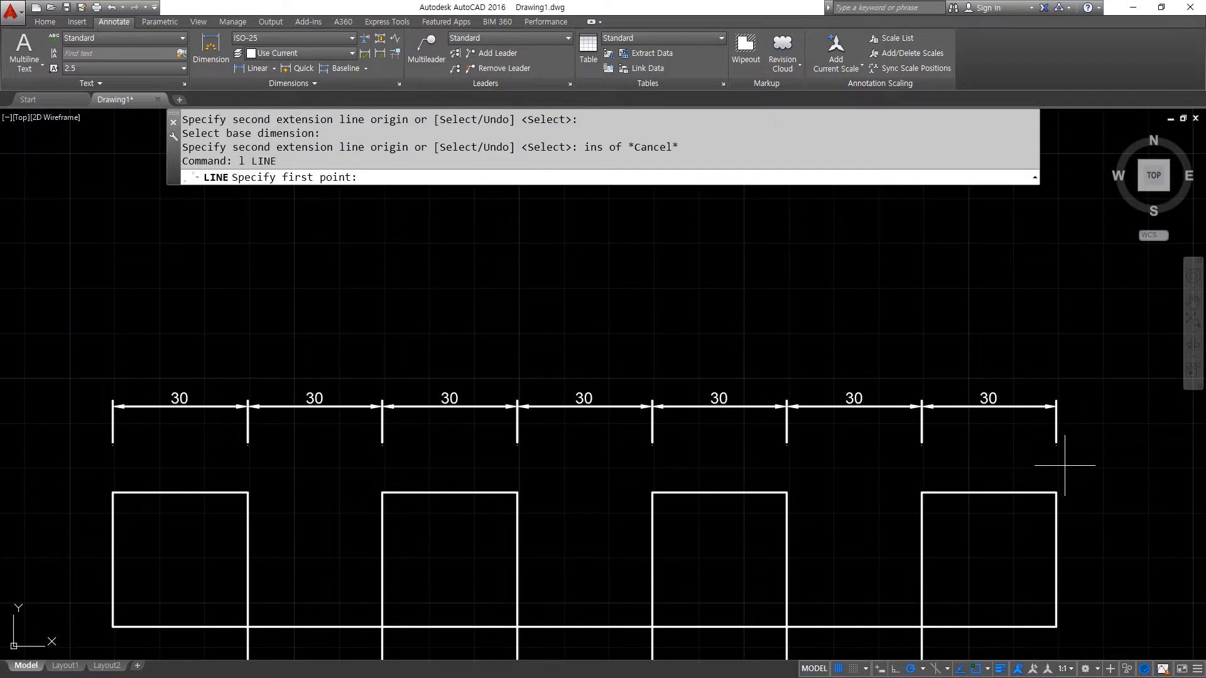
{"action": "left_click", "coordinate": [1056, 493]}
{"action": "key", "text": "Escape"}
- Draw a vertical helper line from the last dimension's right extension line down to the fourth square's upper-right corner
{"action": "left_click", "coordinate": [1059, 431]}
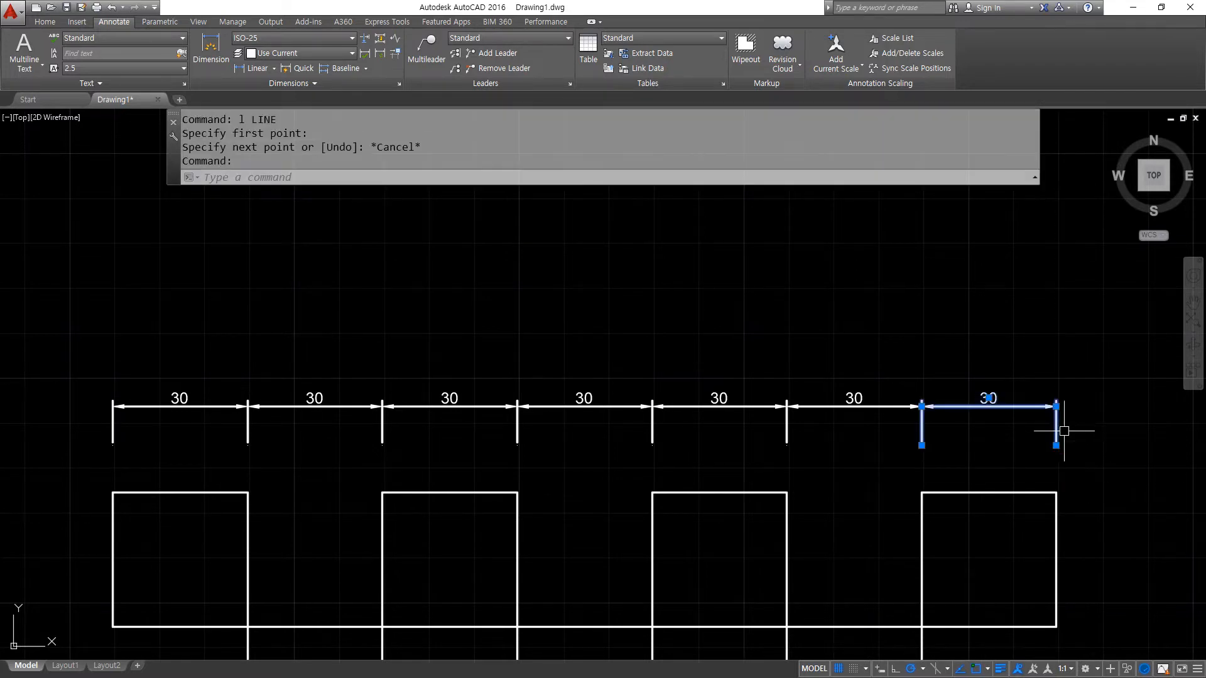
{"action": "type", "text": "l"}
{"action": "key", "text": "space"}
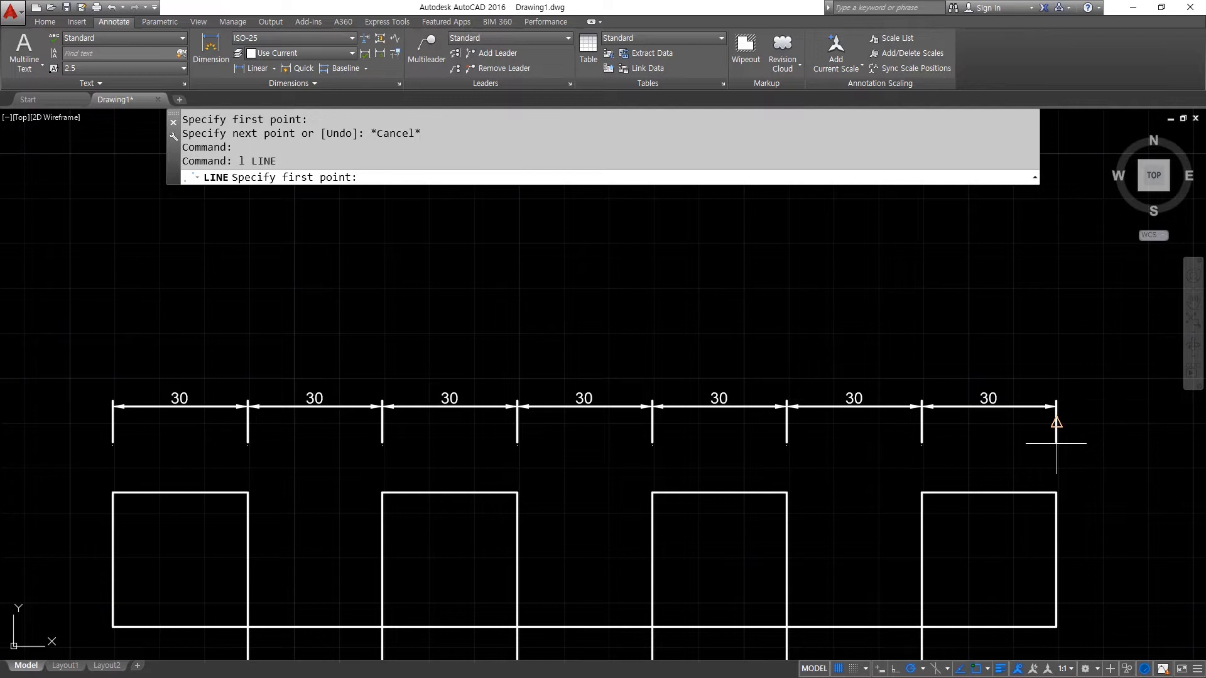
{"action": "left_click", "coordinate": [1056, 443]}
{"action": "left_click", "coordinate": [1057, 492]}
{"action": "key", "text": "Escape"}
{"action": "key", "text": "Escape"}
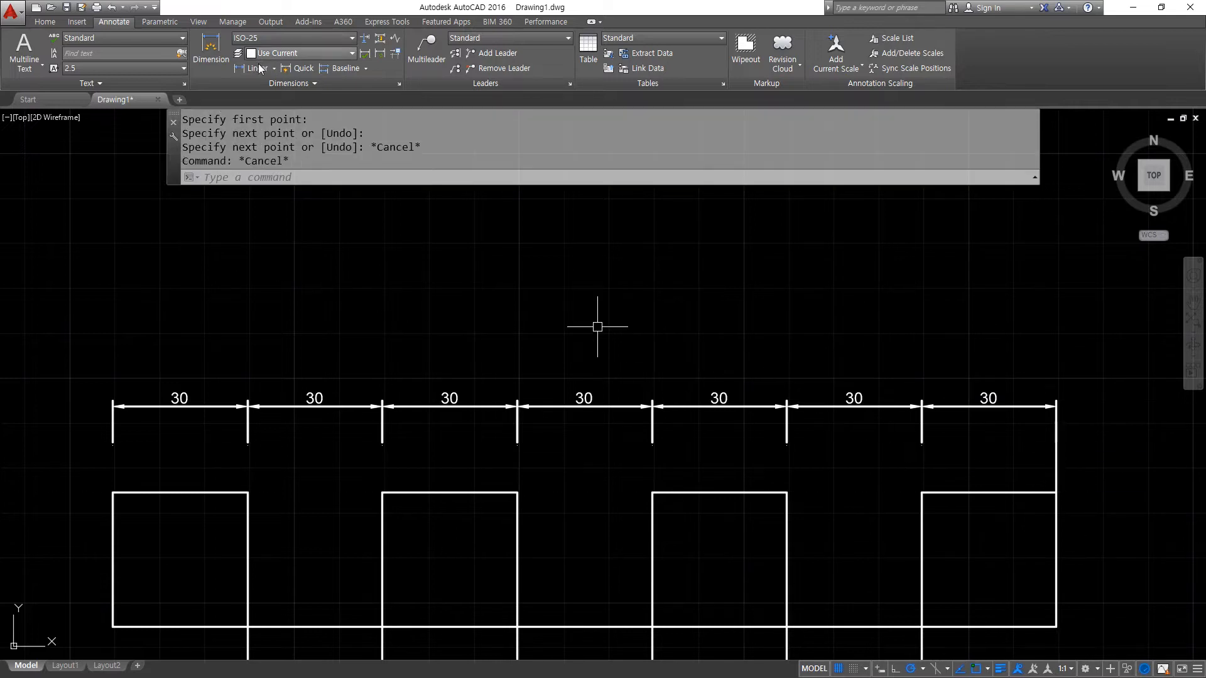
- Add an overall baseline dimension from the first dimension's left extension line to the last dimension's right extension line
{"action": "left_click", "coordinate": [331, 69]}
{"action": "key", "text": "Return"}
{"action": "left_click", "coordinate": [112, 428]}
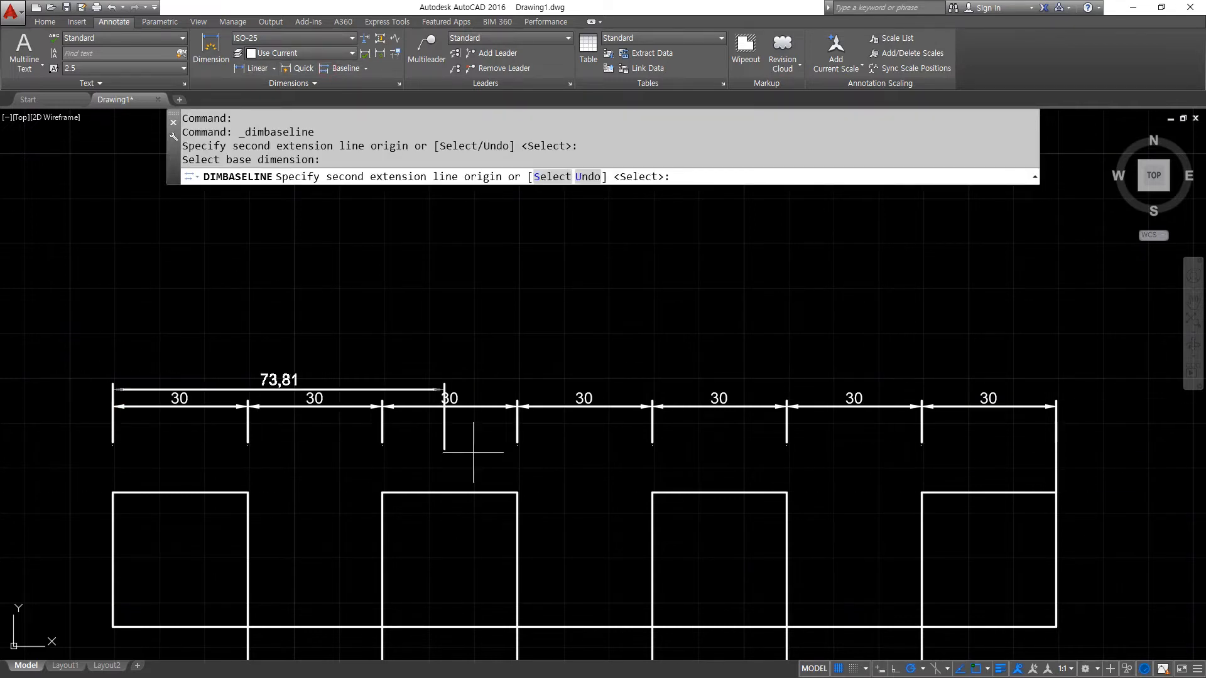
{"action": "left_click", "coordinate": [1057, 447]}
{"action": "key", "text": "Escape"}
- Delete the vertical helper line above the fourth square's upper-right corner
{"action": "left_click", "coordinate": [1066, 462]}
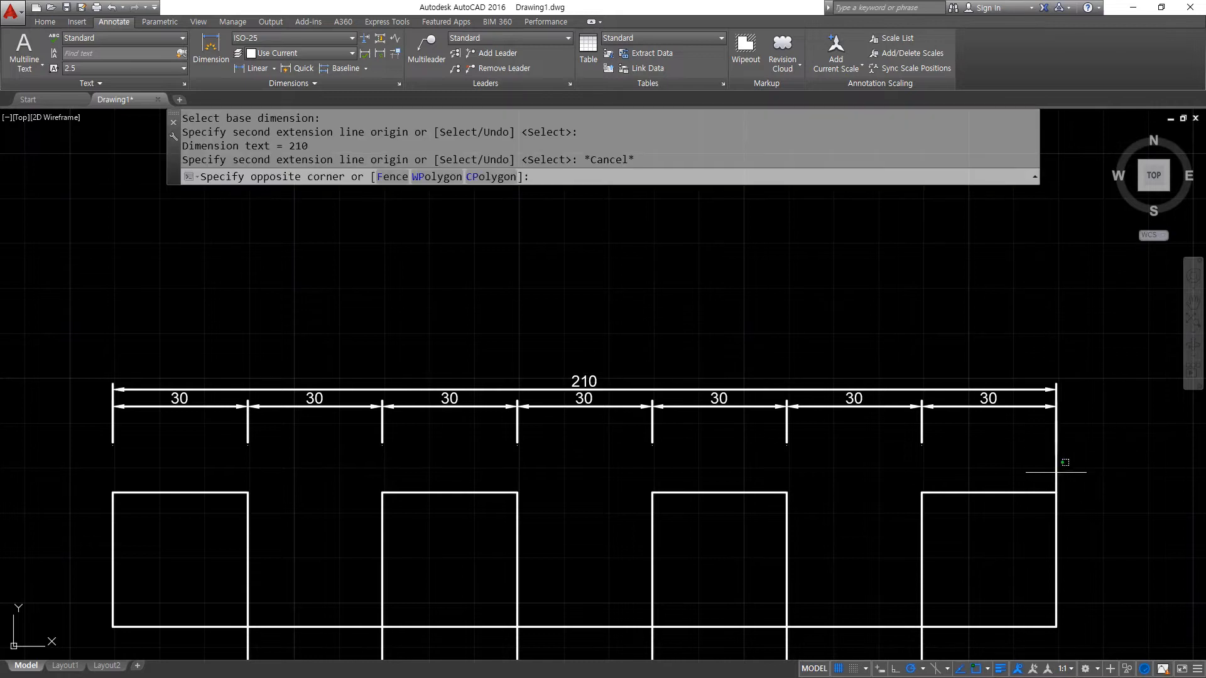
{"action": "left_click", "coordinate": [1039, 465]}
{"action": "type", "text": "e"}
{"action": "key", "text": "Return"}
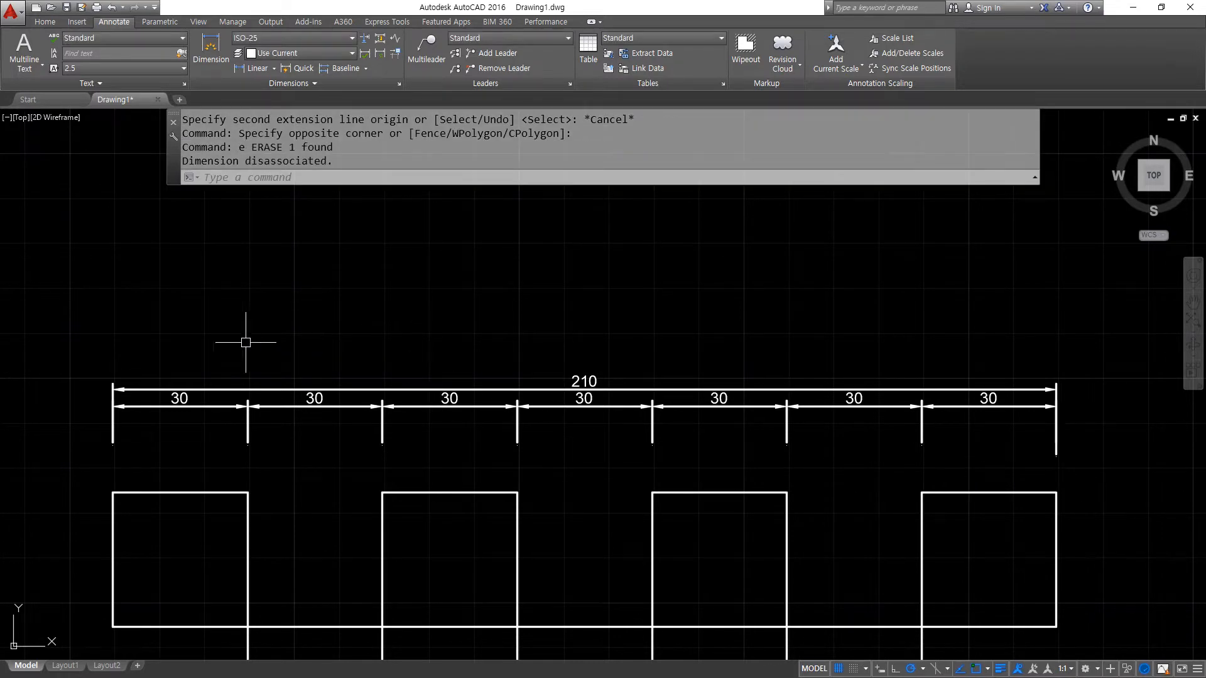
- Space the overall dimension 7 units away from the first 30 dimension with DIMSPACE
{"action": "left_click", "coordinate": [365, 37]}
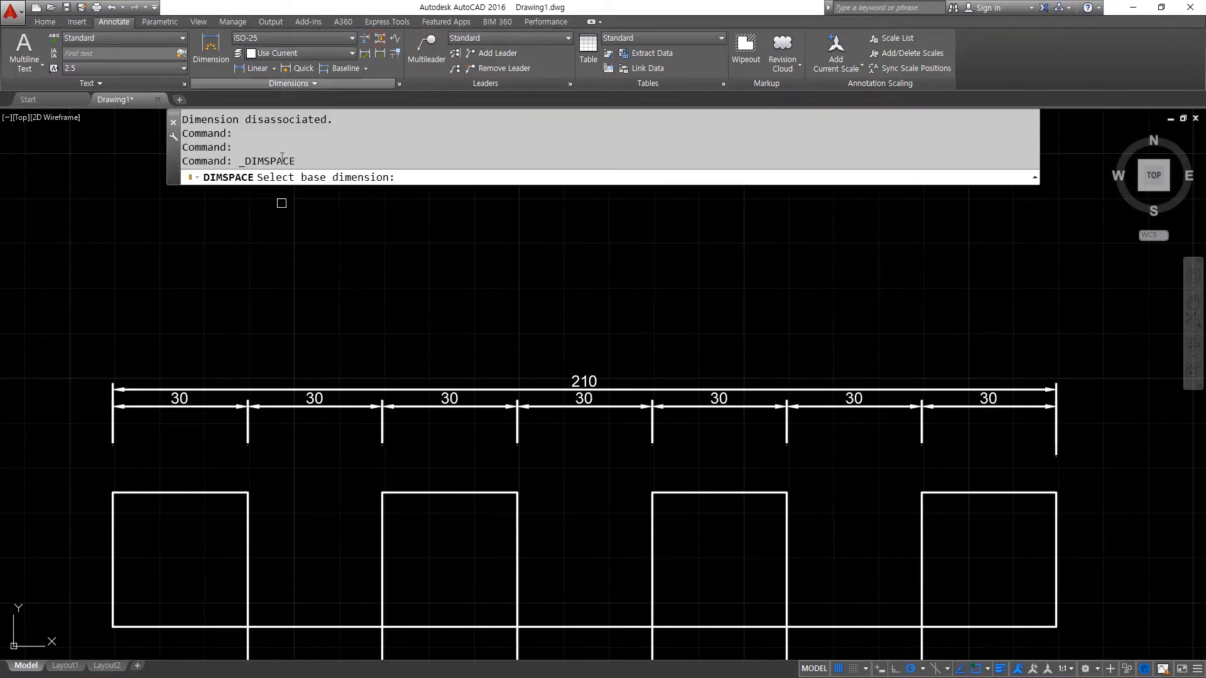
{"action": "left_click", "coordinate": [163, 409]}
{"action": "left_click", "coordinate": [201, 389]}
{"action": "key", "text": "Return"}
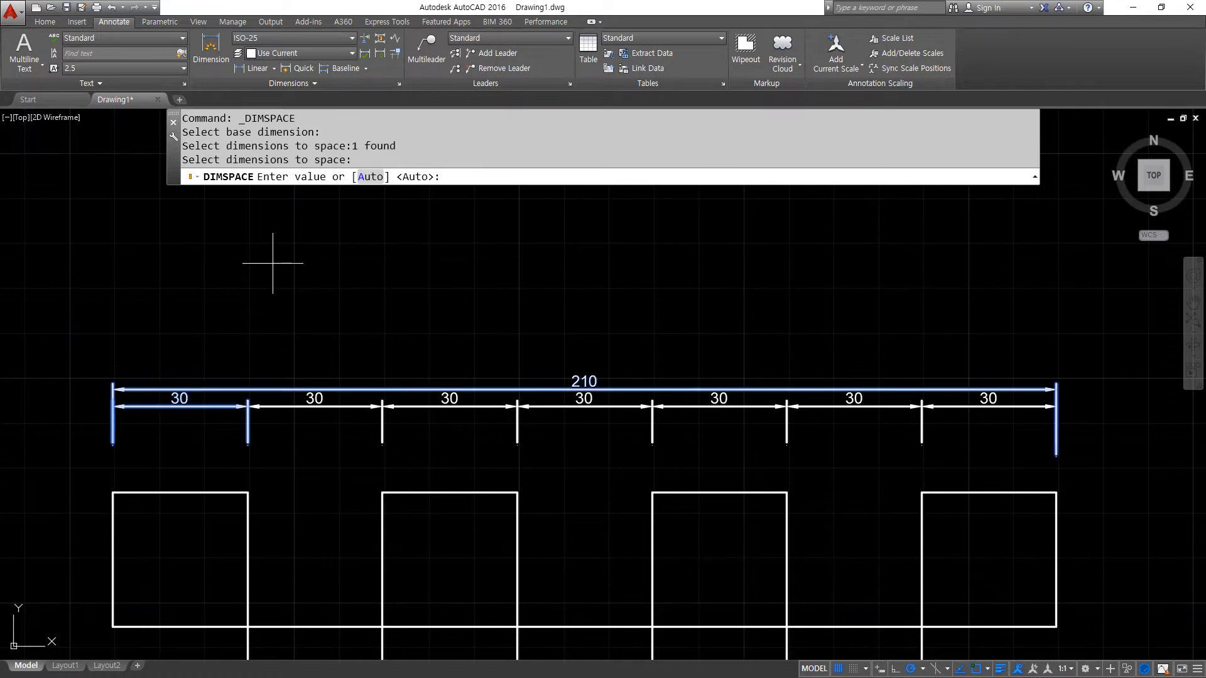
{"action": "key", "text": "Return"}
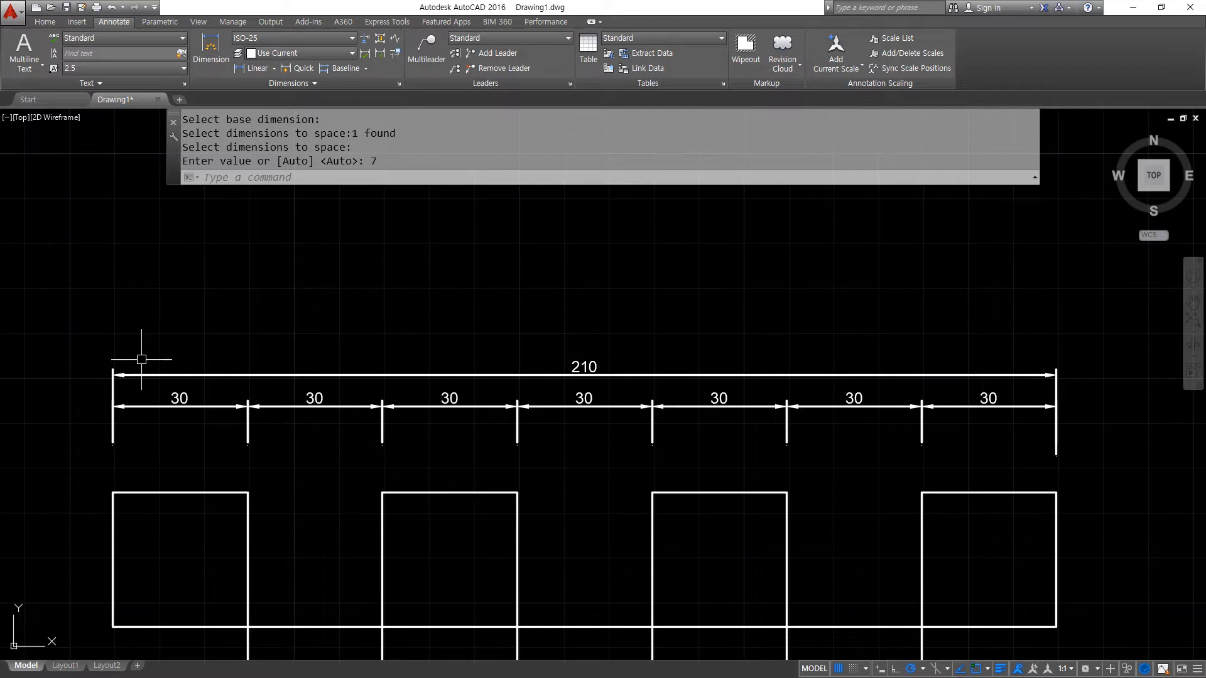
- Erase the overall dimension and all seven chain dimensions above the squares
{"action": "left_click", "coordinate": [1104, 430]}
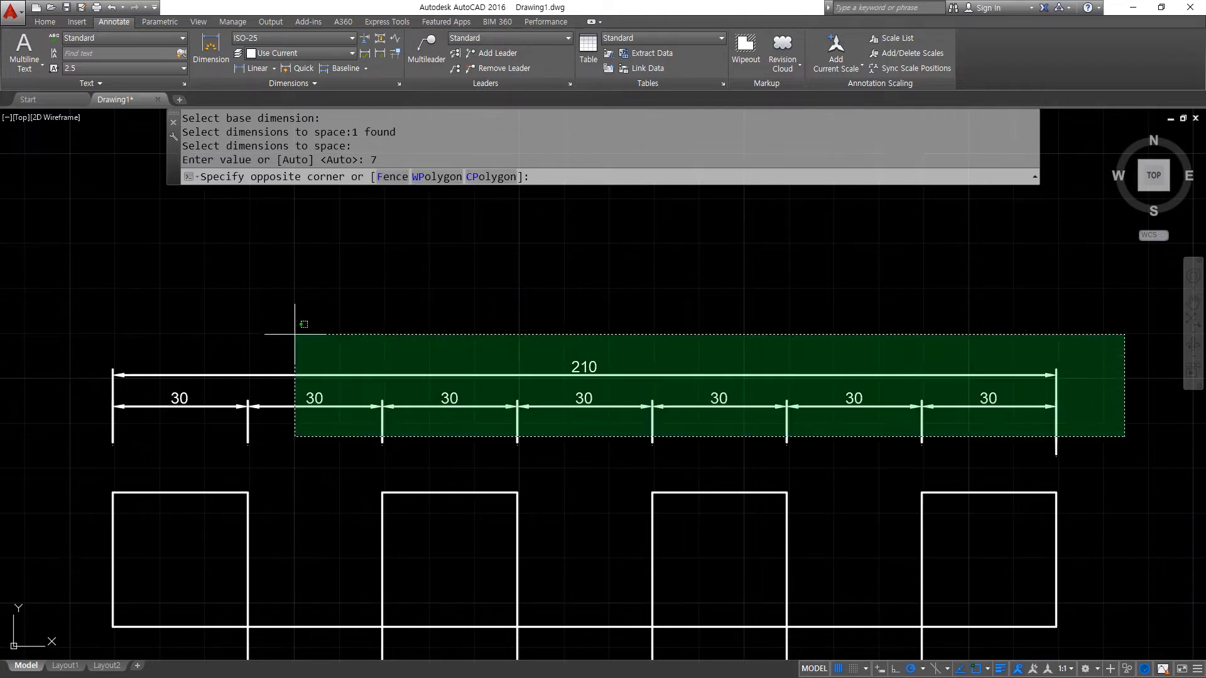
{"action": "left_click", "coordinate": [65, 291]}
{"action": "type", "text": "E"}
{"action": "key", "text": "Return"}
- Turn on fixed-length extension lines of length 5 in the ISO-25 dimension style and increase its baseline spacing
{"action": "type", "text": "D"}
{"action": "key", "text": "Return"}
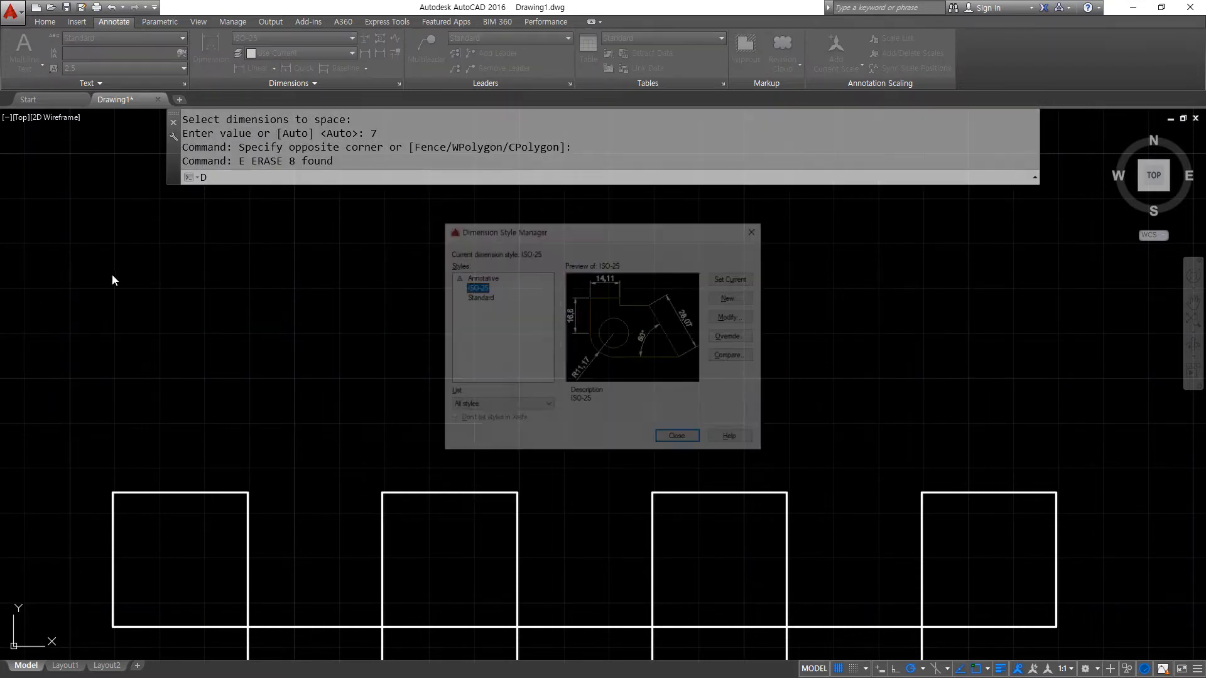
{"action": "left_click", "coordinate": [735, 317]}
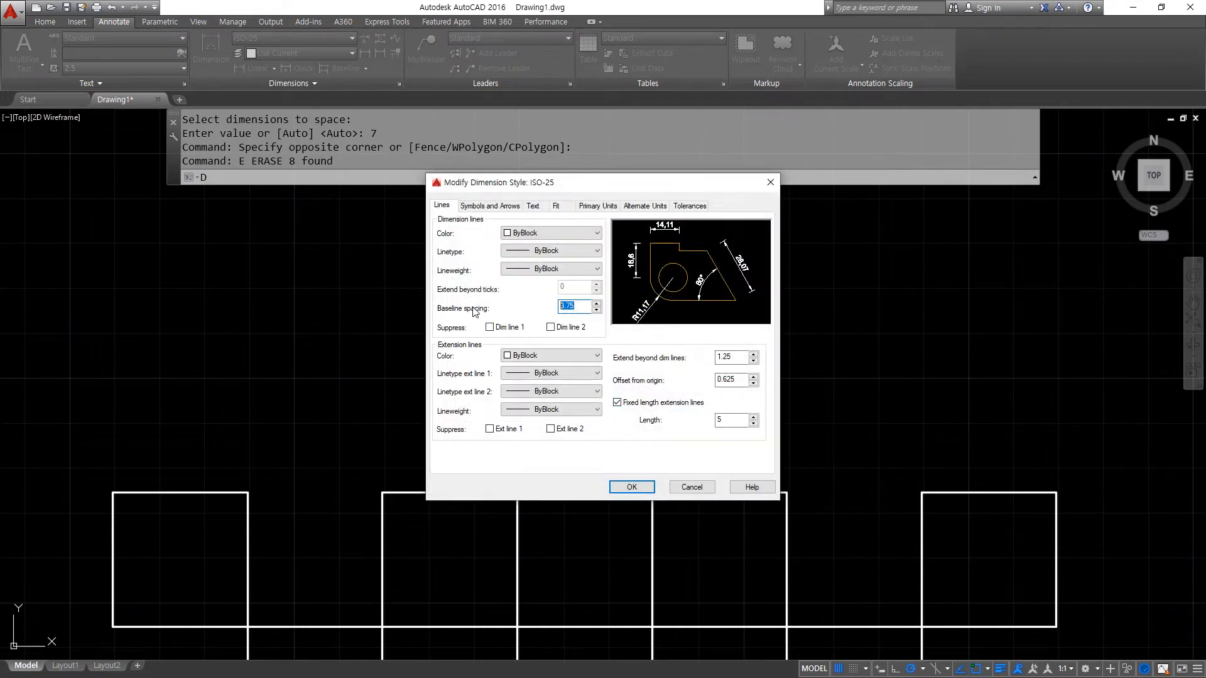
{"action": "left_click", "coordinate": [628, 488]}
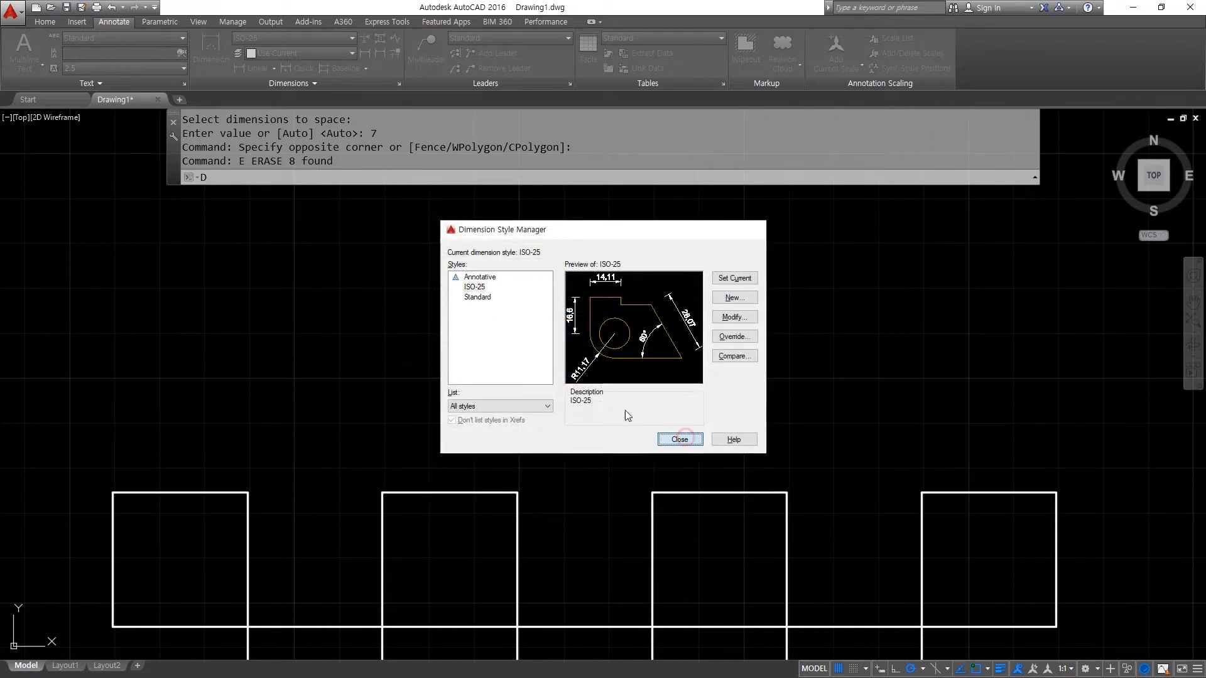
{"action": "left_click", "coordinate": [681, 438]}
- Add a horizontal linear dimension above the first square between its two upper corners
{"action": "left_click", "coordinate": [257, 69]}
{"action": "left_click", "coordinate": [112, 493]}
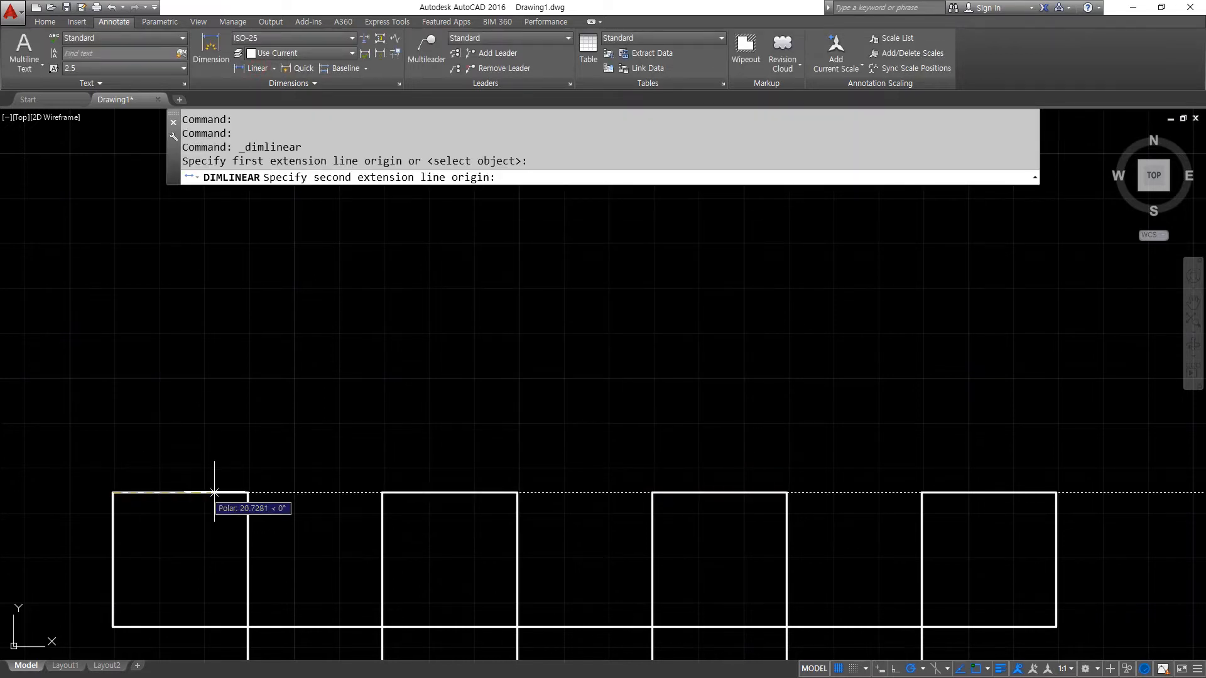
{"action": "left_click", "coordinate": [248, 493]}
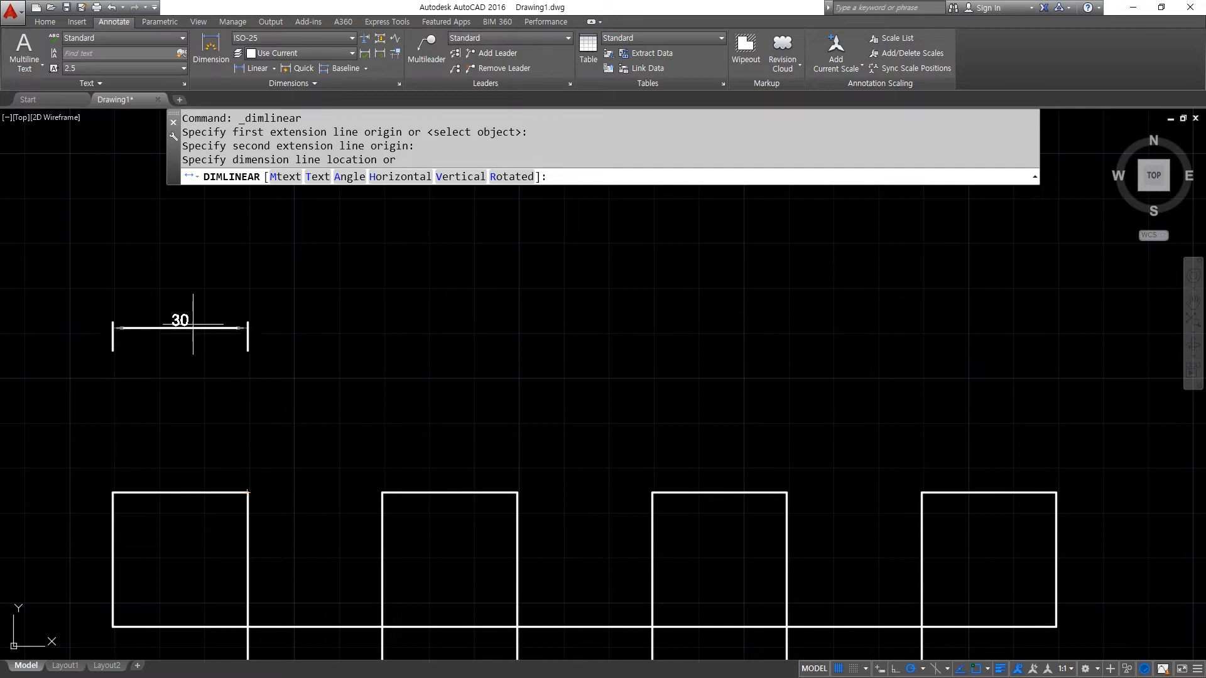
{"action": "left_click", "coordinate": [185, 378]}
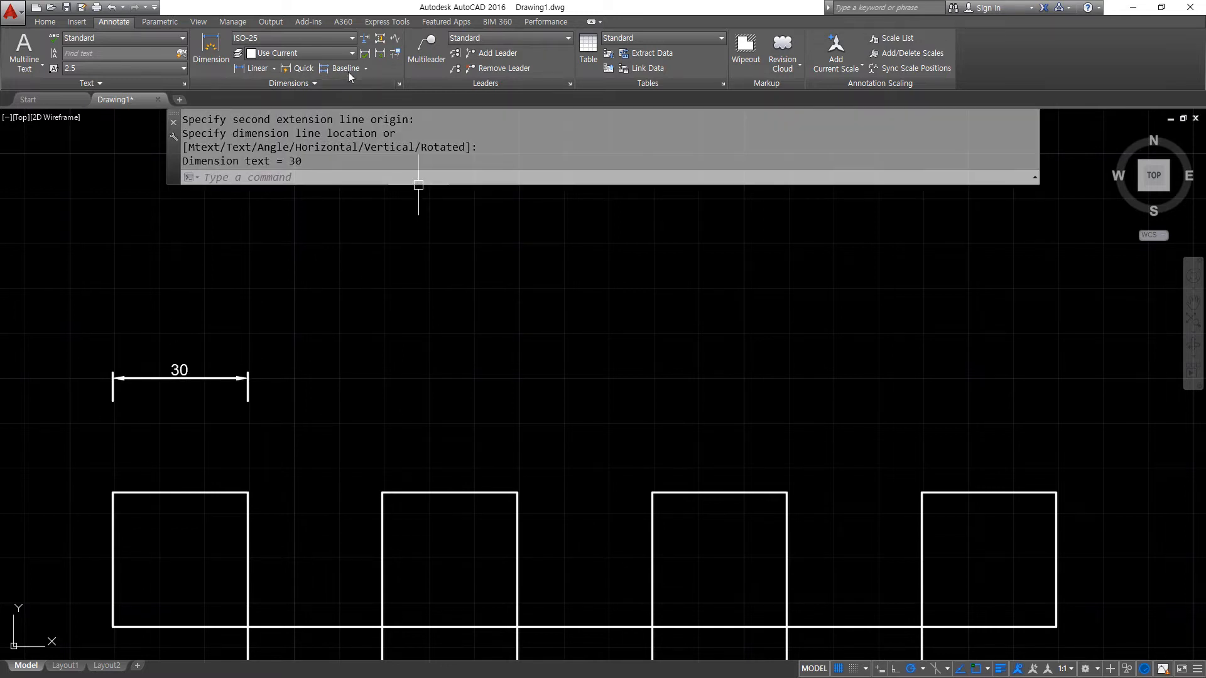
- Continue the dimension chain through the upper corners of the other three squares
{"action": "left_click", "coordinate": [365, 68]}
{"action": "left_click", "coordinate": [357, 88]}
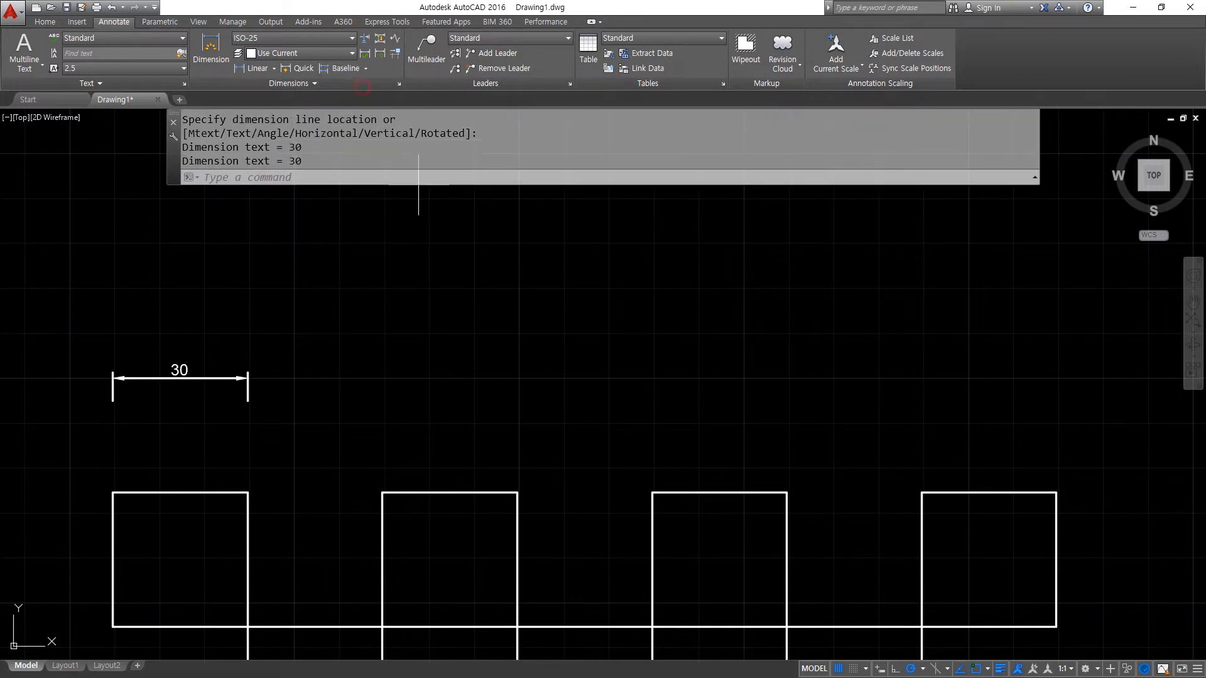
{"action": "left_click", "coordinate": [382, 493]}
{"action": "left_click", "coordinate": [517, 493]}
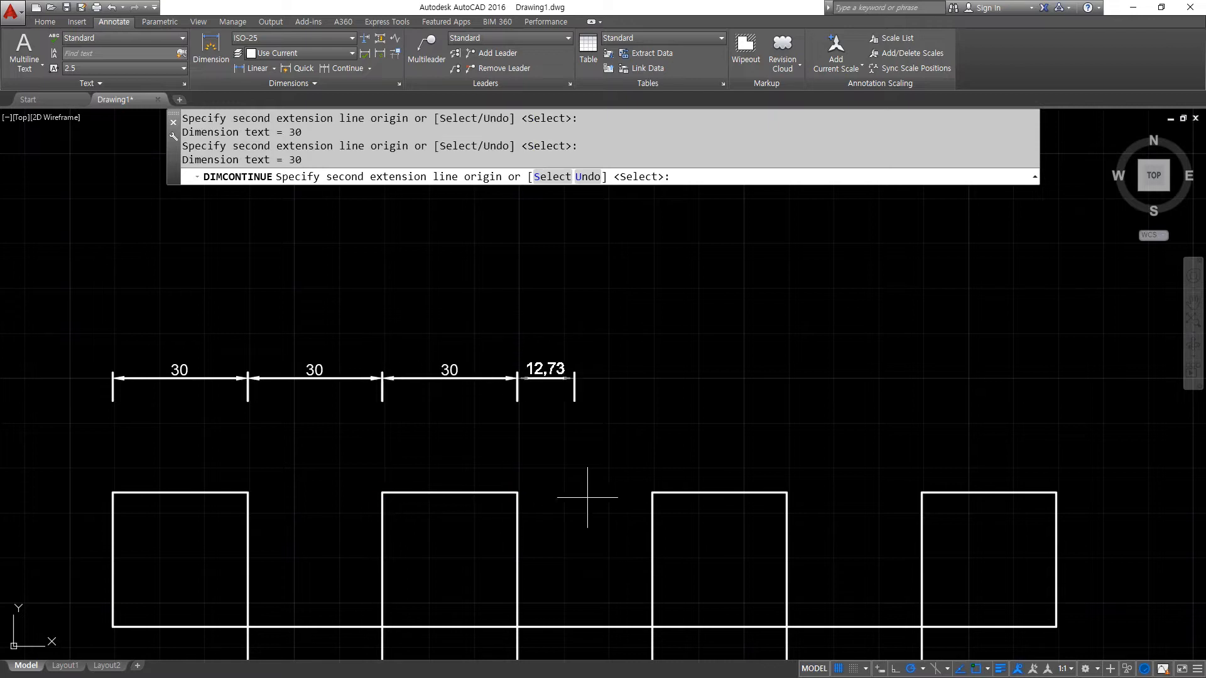
{"action": "left_click", "coordinate": [652, 493]}
{"action": "left_click", "coordinate": [787, 493]}
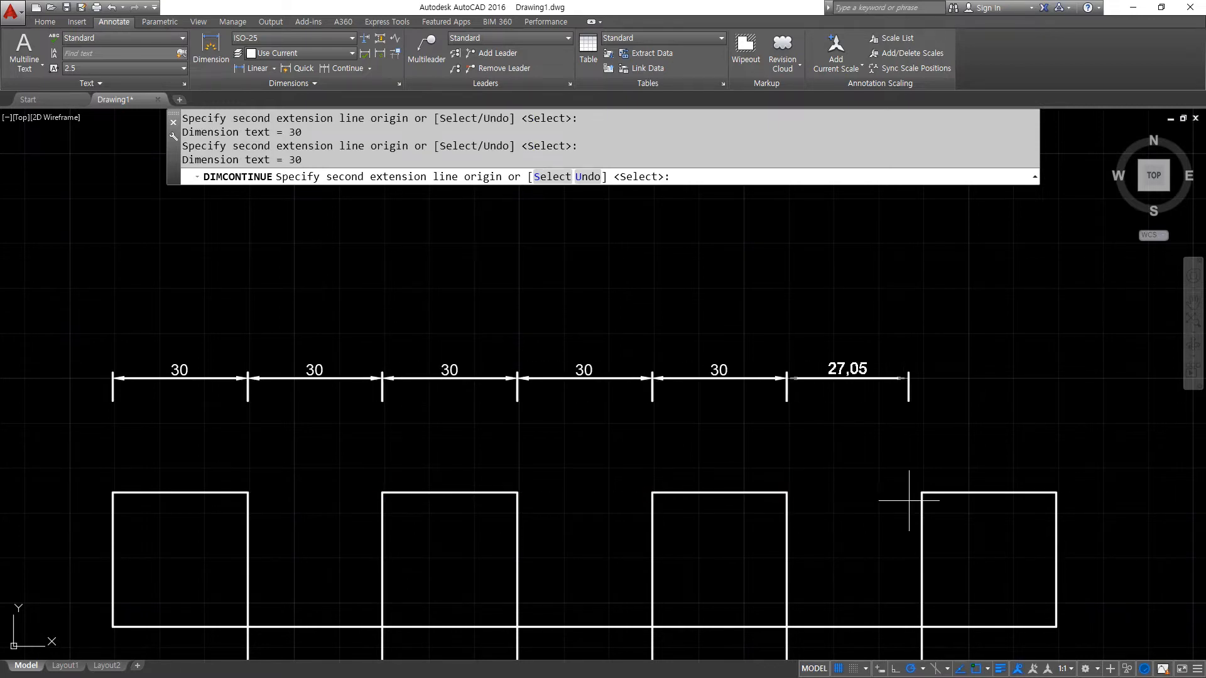
{"action": "left_click", "coordinate": [921, 493]}
{"action": "left_click", "coordinate": [1056, 493]}
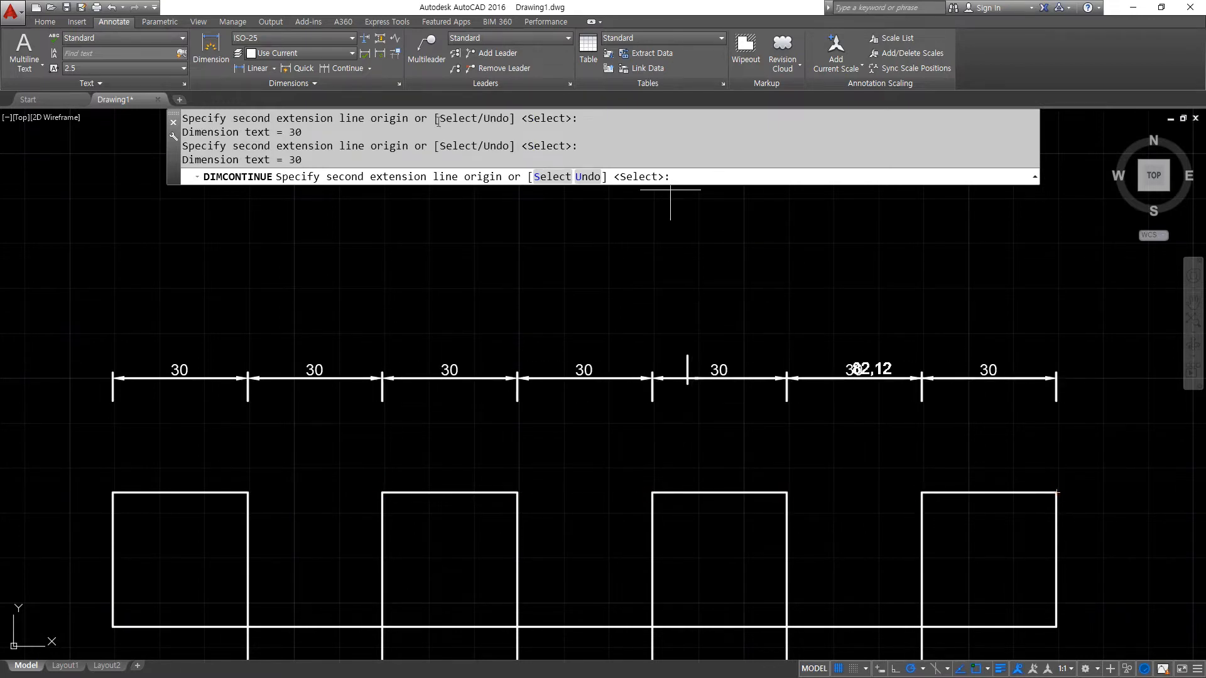
- Add an overall baseline dimension from the first square's left side to the fourth square's upper-right corner, staying in Drawing1
{"action": "left_click", "coordinate": [370, 68]}
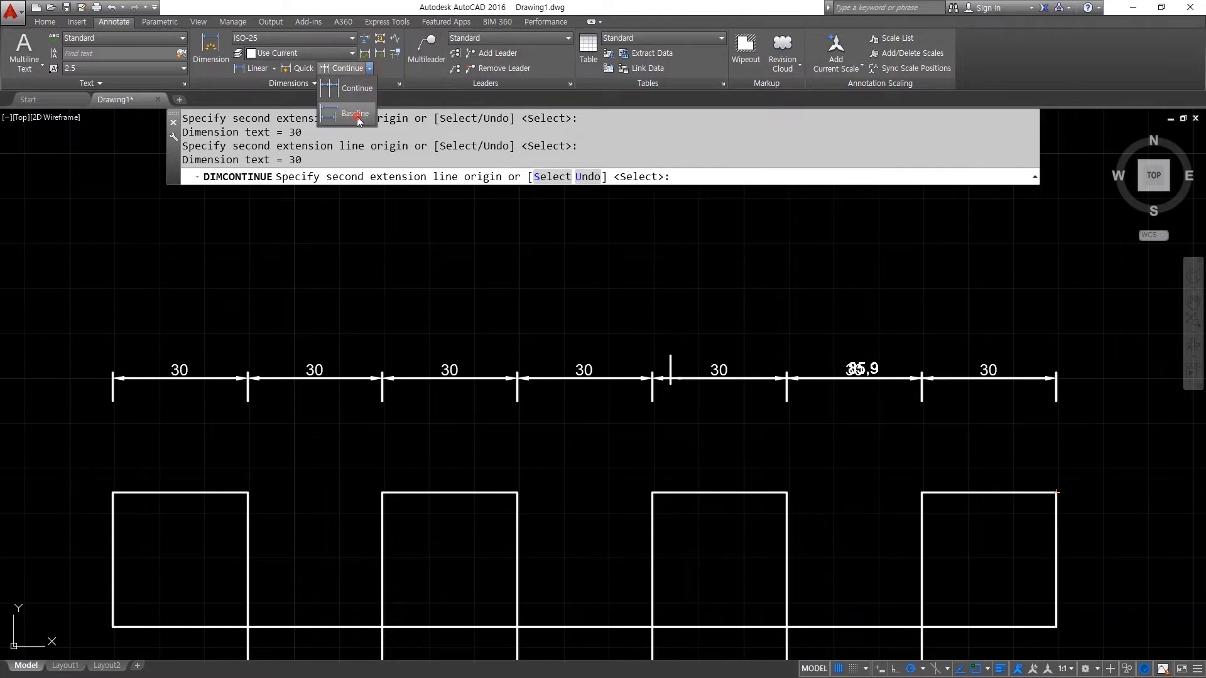
{"action": "left_click", "coordinate": [356, 114]}
{"action": "key", "text": "Return"}
{"action": "left_click", "coordinate": [113, 390]}
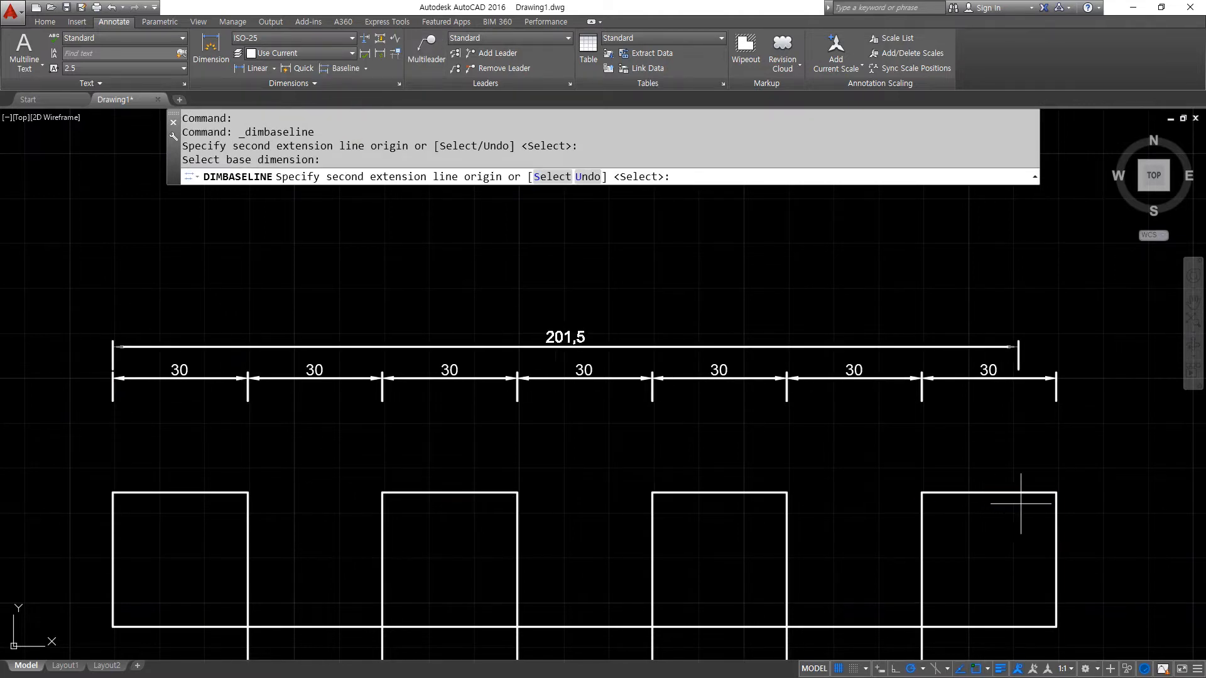
{"action": "left_click", "coordinate": [1056, 493]}
{"action": "key", "text": "Return"}
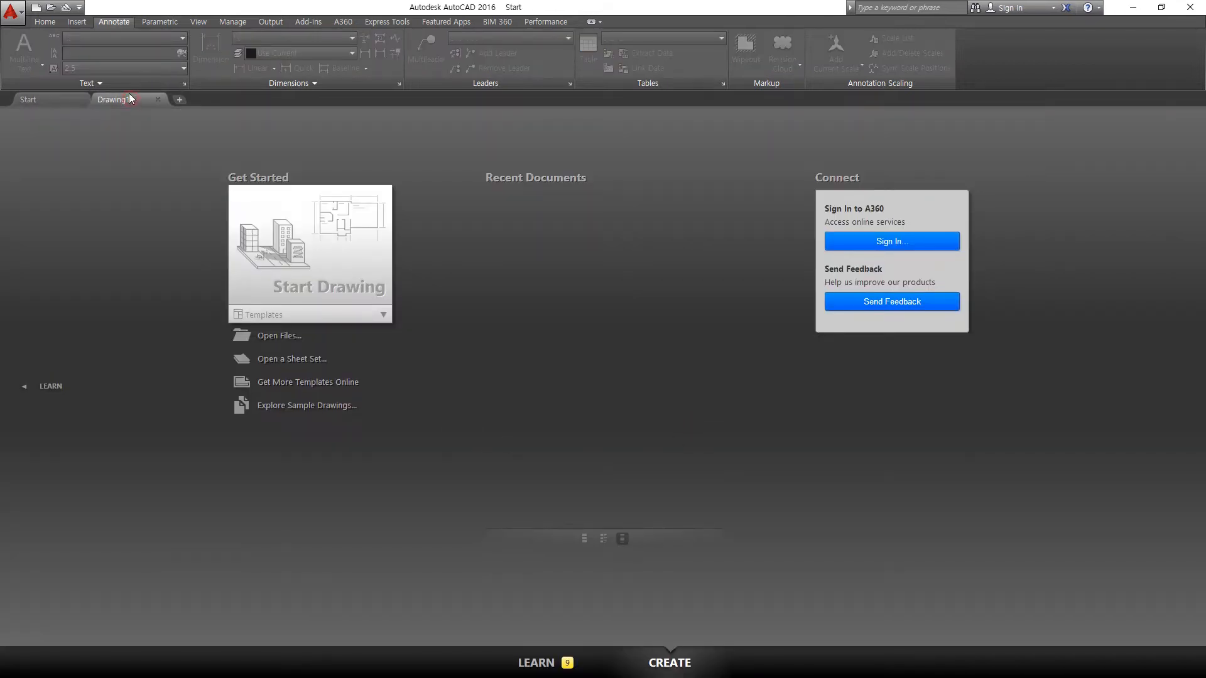
{"action": "left_click", "coordinate": [130, 99]}
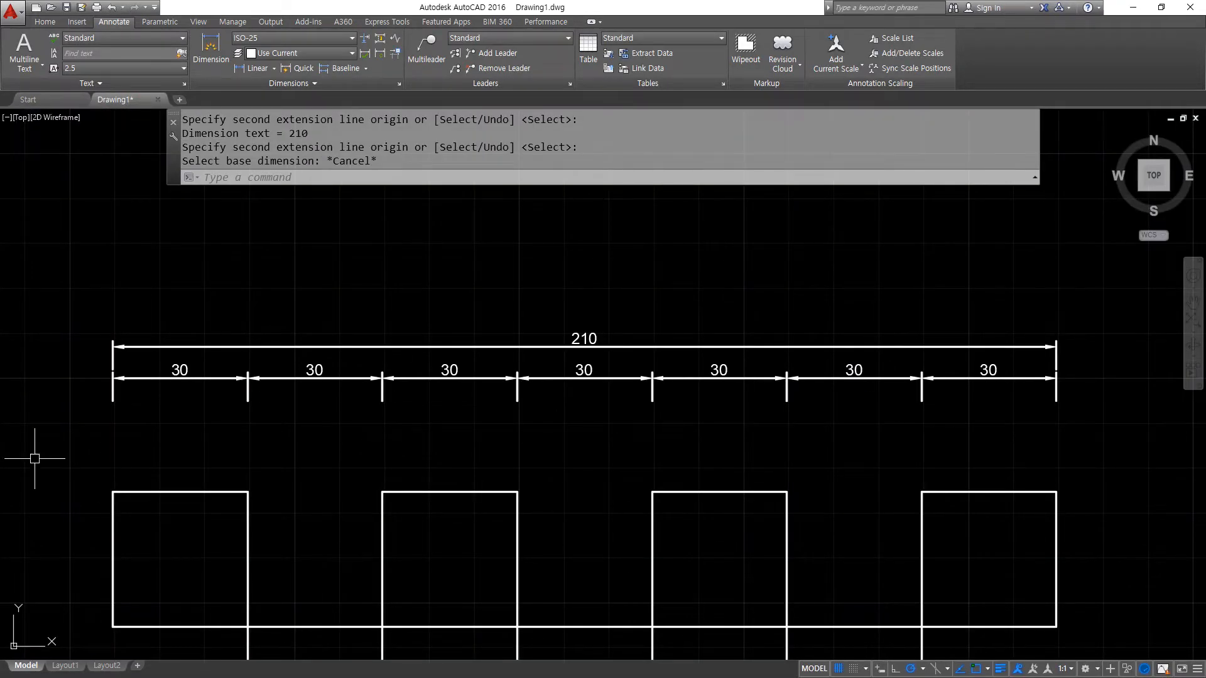
- Switch to the browser and open the 전산응용건축제도기능사 기출문제 평면도 post to examine how the floor plan is dimensioned
{"action": "key", "text": "alt+Tab"}
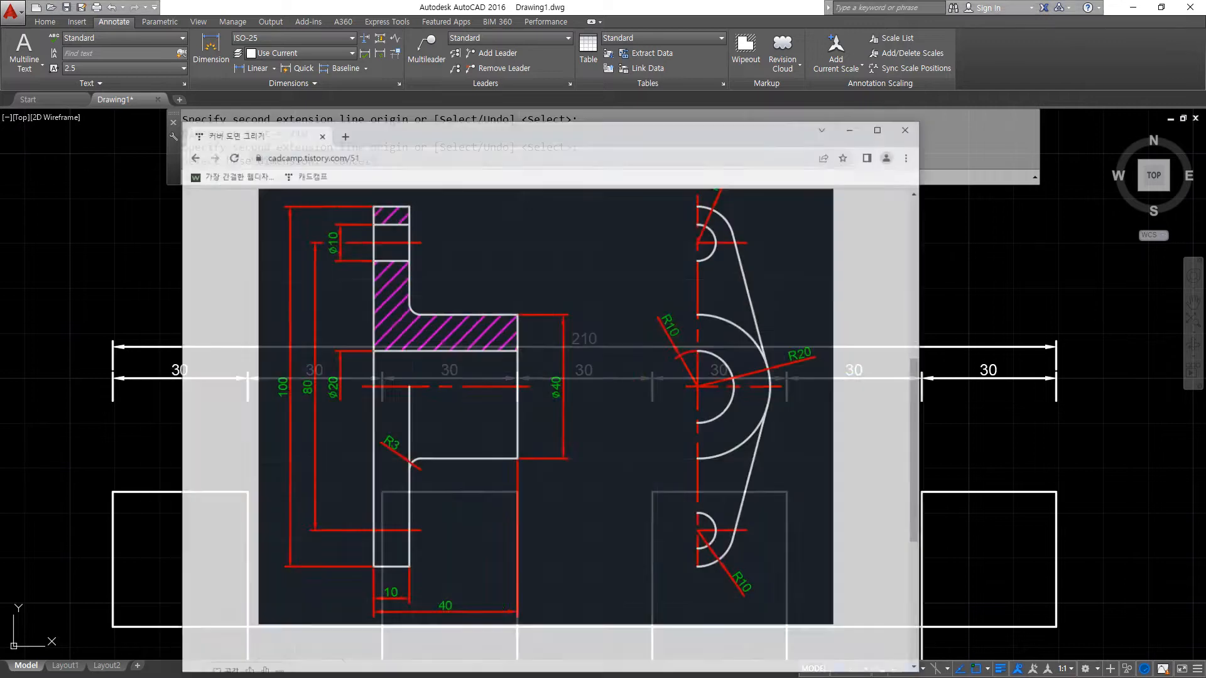
{"action": "left_click", "coordinate": [243, 134]}
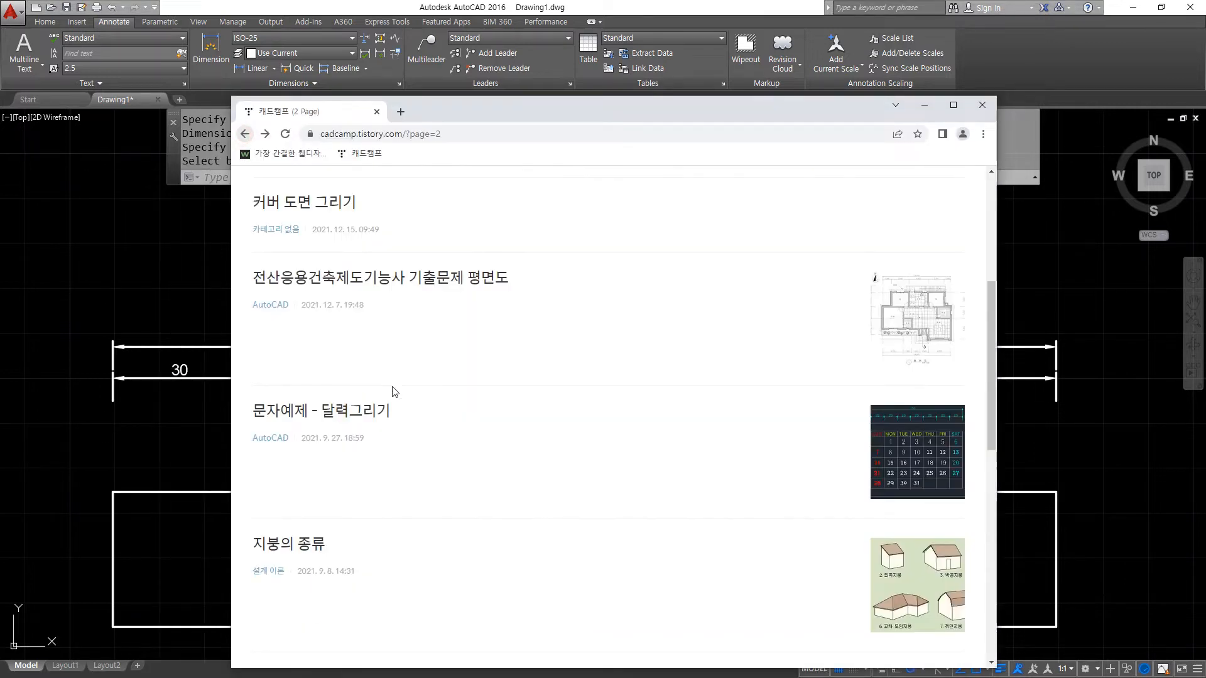
{"action": "left_click", "coordinate": [407, 444]}
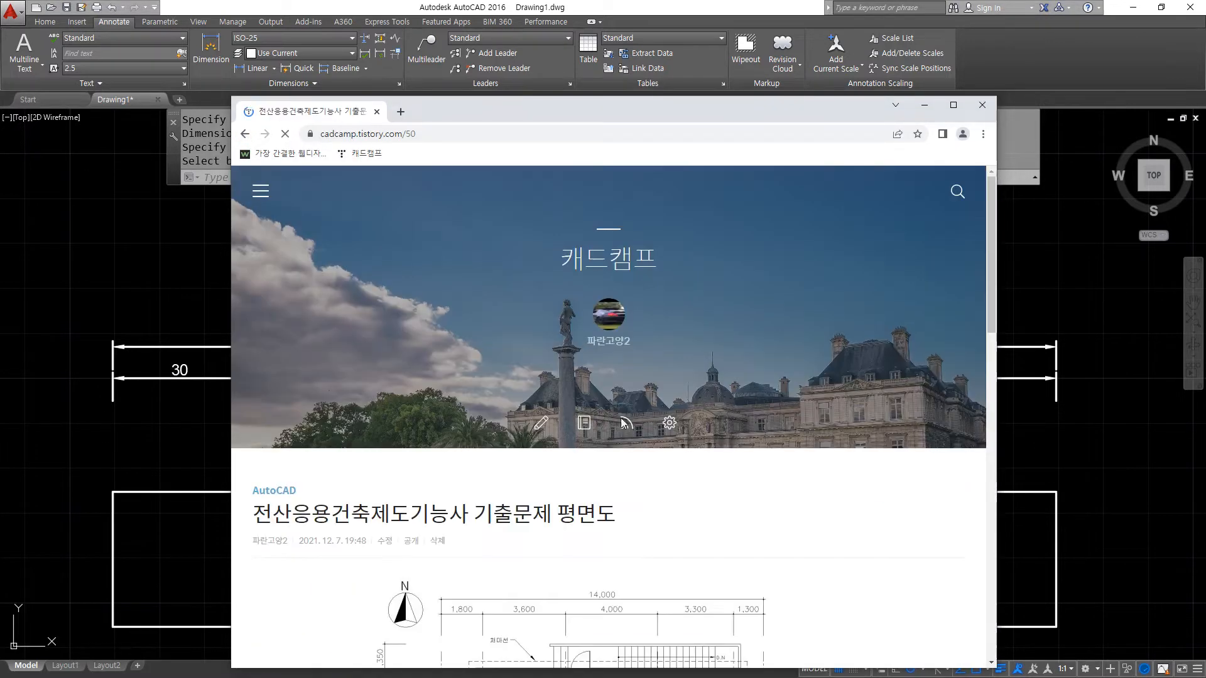
{"action": "scroll", "coordinate": [535, 300], "scroll_direction": "down", "scroll_amount": 1}
{"action": "left_click", "coordinate": [535, 300]}
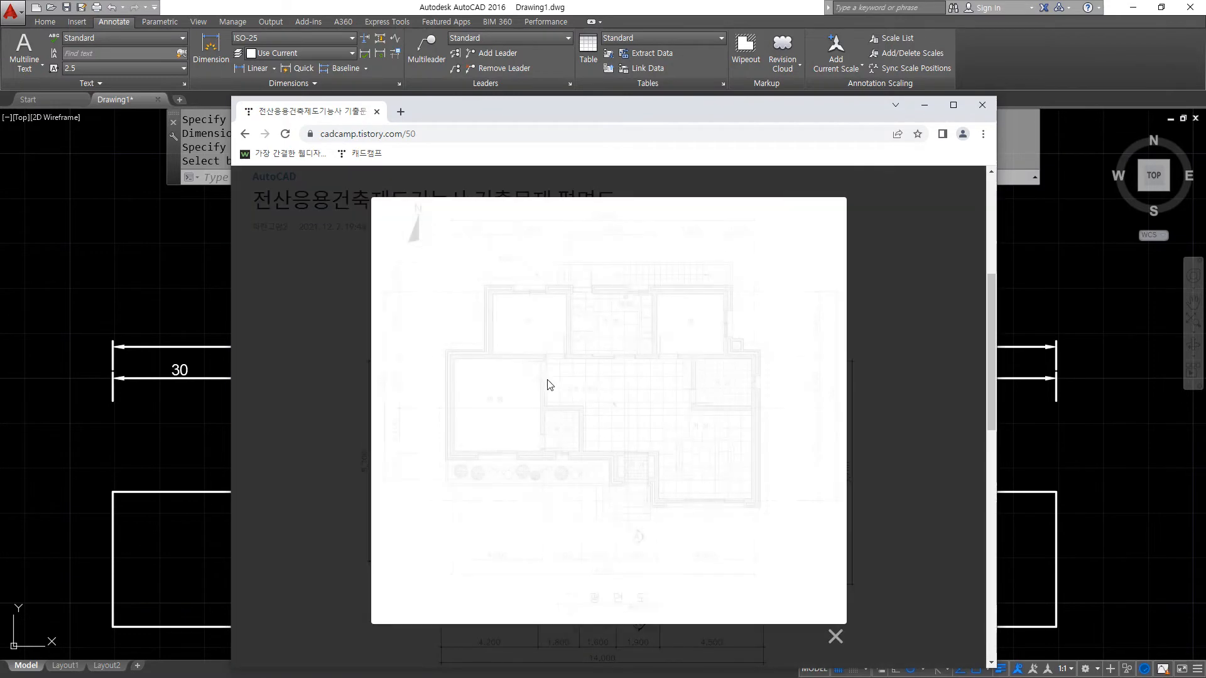
{"action": "left_click", "coordinate": [531, 296]}
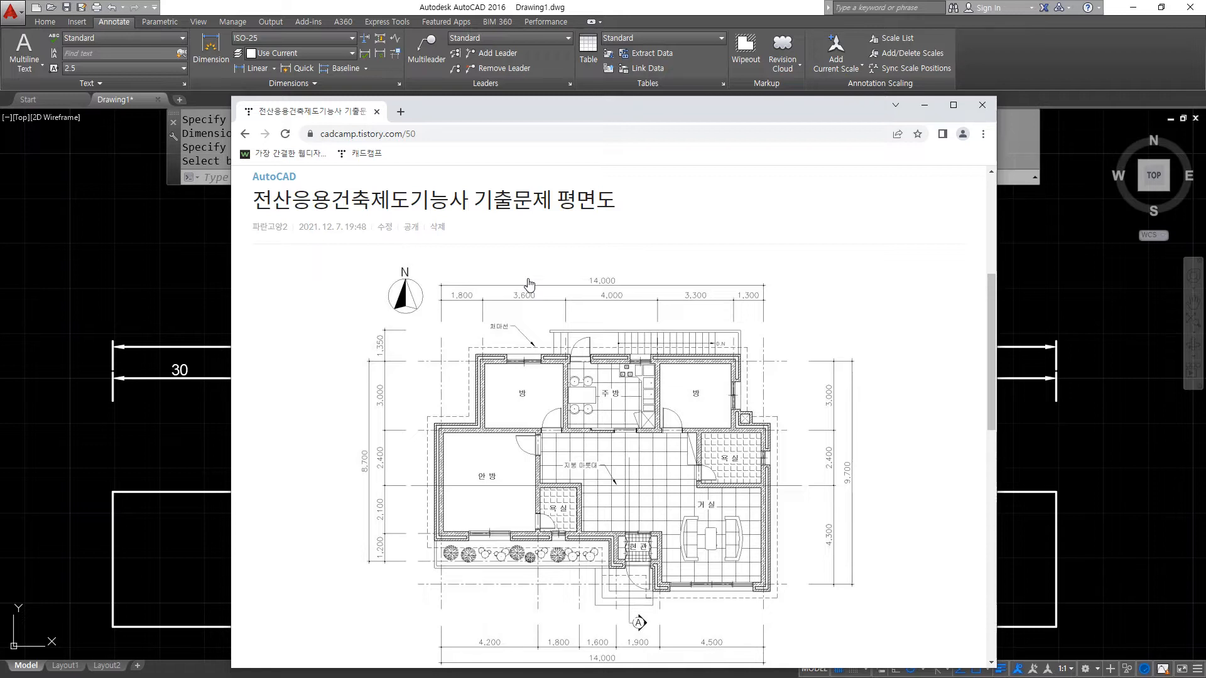
{"action": "scroll", "coordinate": [526, 265], "scroll_direction": "up", "scroll_amount": 1}
{"action": "scroll", "coordinate": [529, 317], "scroll_direction": "down", "scroll_amount": 1}
{"action": "key", "text": "super+plus"}
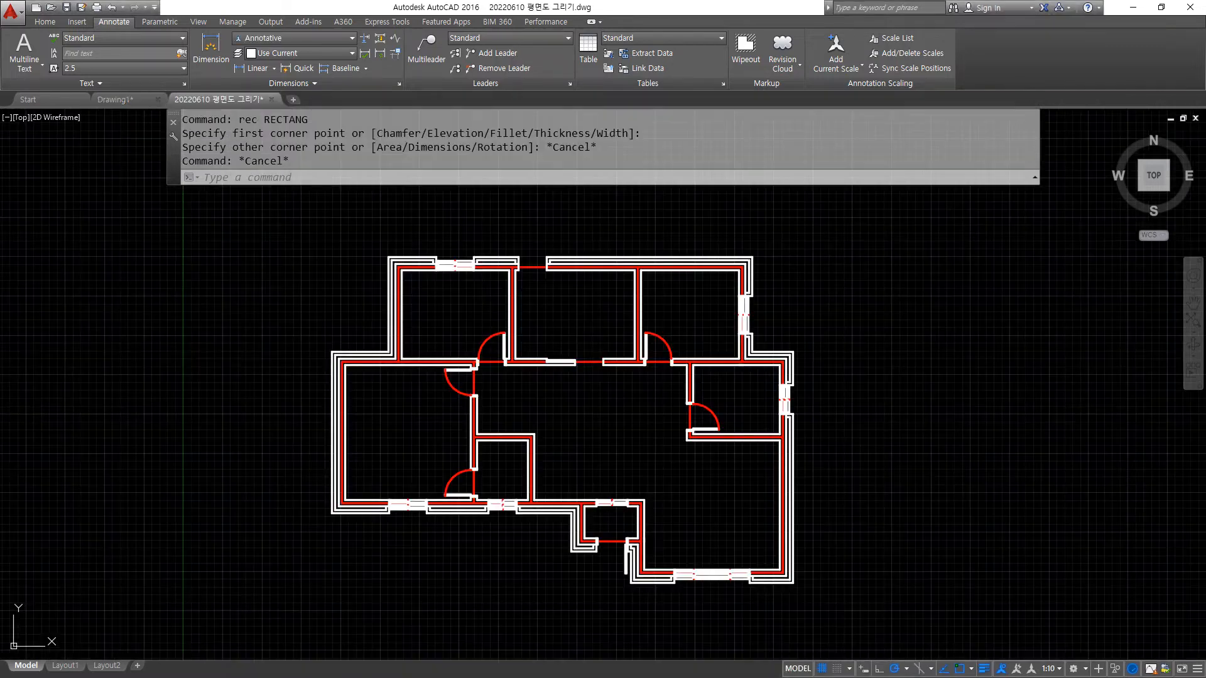
- Draw a rectangle enclosing the whole floor plan in the 20220610 평면도 그리기 drawing
{"action": "type", "text": "rec"}
{"action": "key", "text": "Return"}
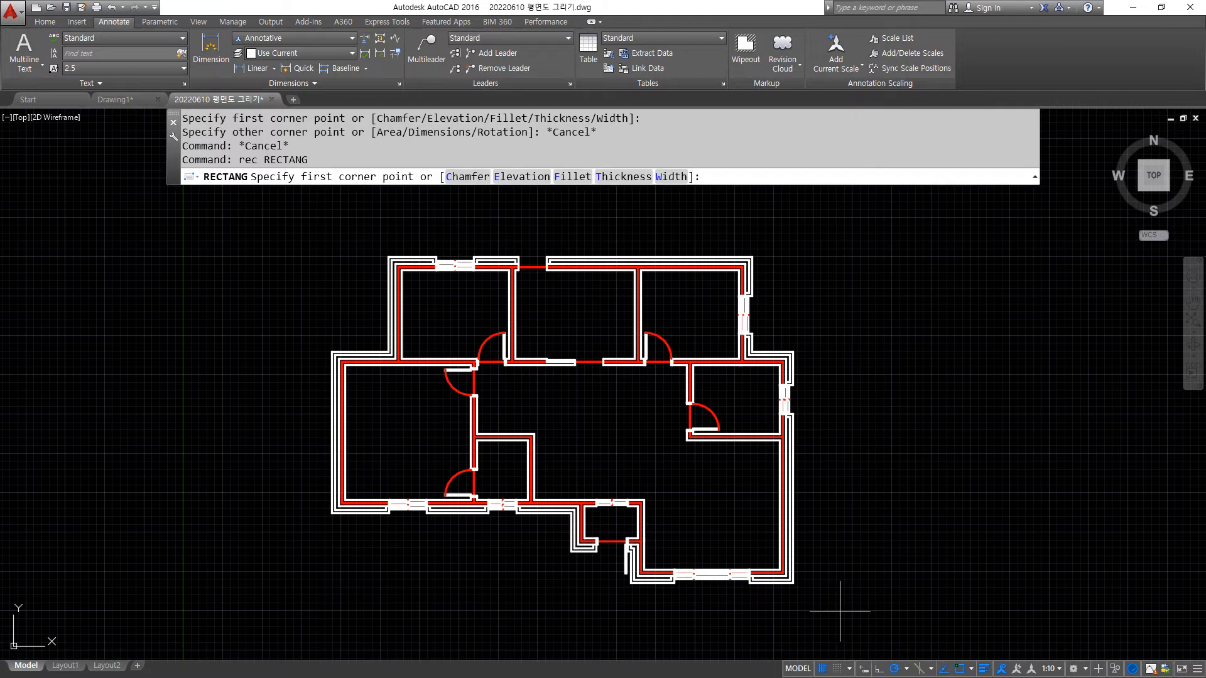
{"action": "left_click", "coordinate": [840, 611]}
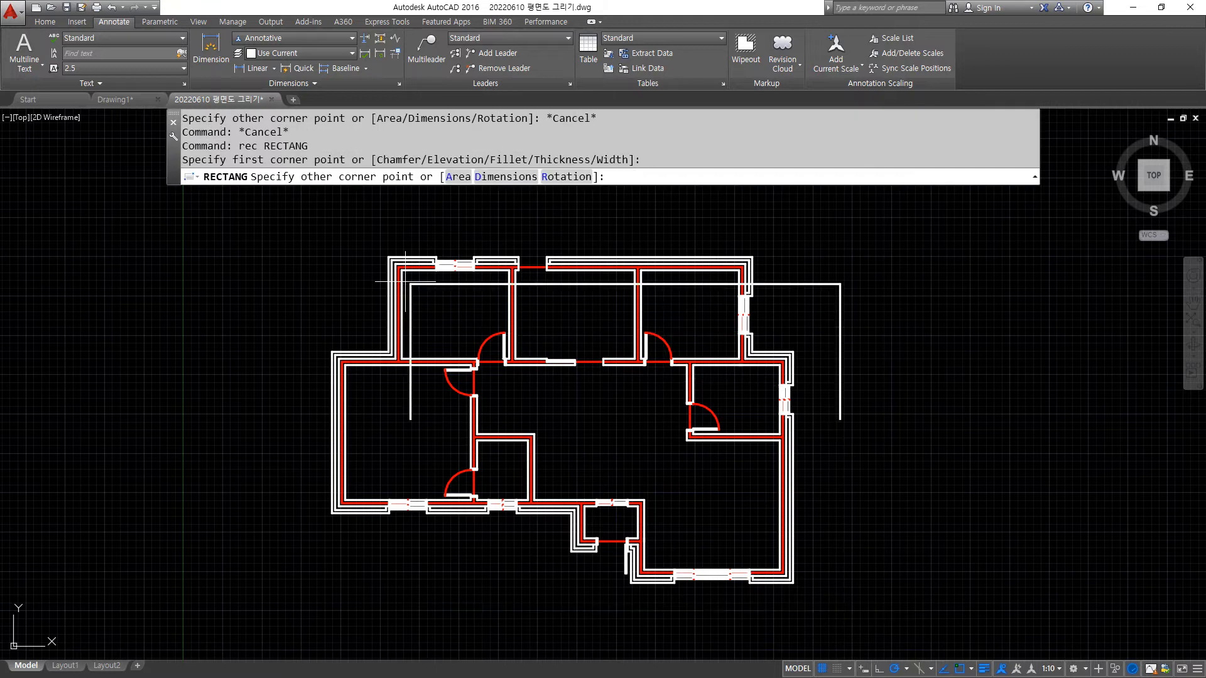
{"action": "left_click", "coordinate": [297, 231]}
- Using the enclosing rectangle as Extend boundary, extend the plan's upper-left corner centre lines and the first upper interior wall's centre line to it
{"action": "type", "text": "ex"}
{"action": "key", "text": "Return"}
{"action": "left_click", "coordinate": [331, 238]}
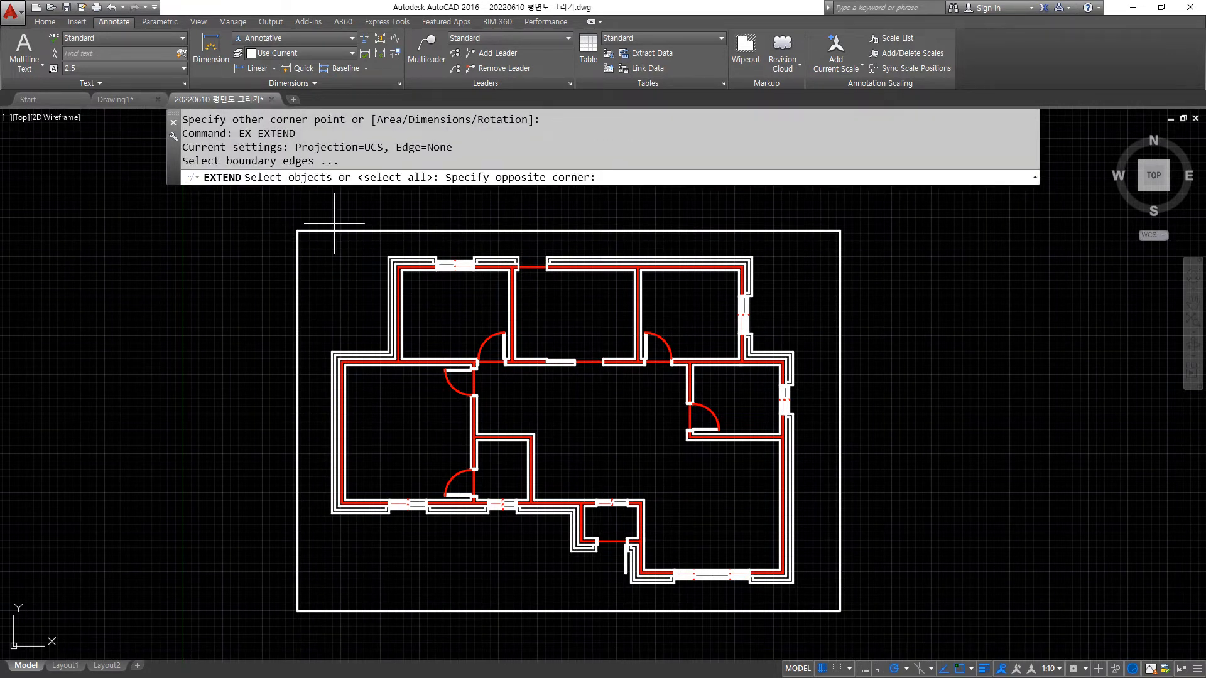
{"action": "left_click", "coordinate": [289, 213]}
{"action": "key", "text": "Return"}
{"action": "scroll", "coordinate": [409, 258], "scroll_direction": "up", "scroll_amount": 6}
{"action": "left_click", "coordinate": [354, 309]}
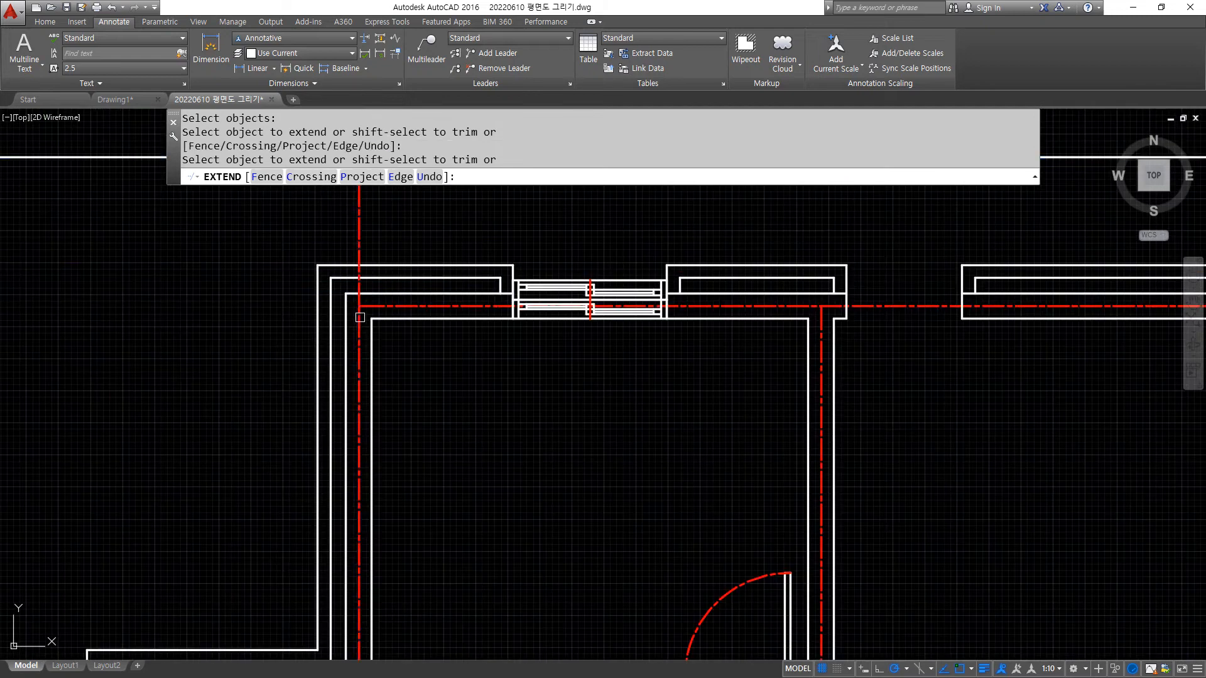
{"action": "left_click", "coordinate": [660, 307]}
{"action": "left_click", "coordinate": [821, 321]}
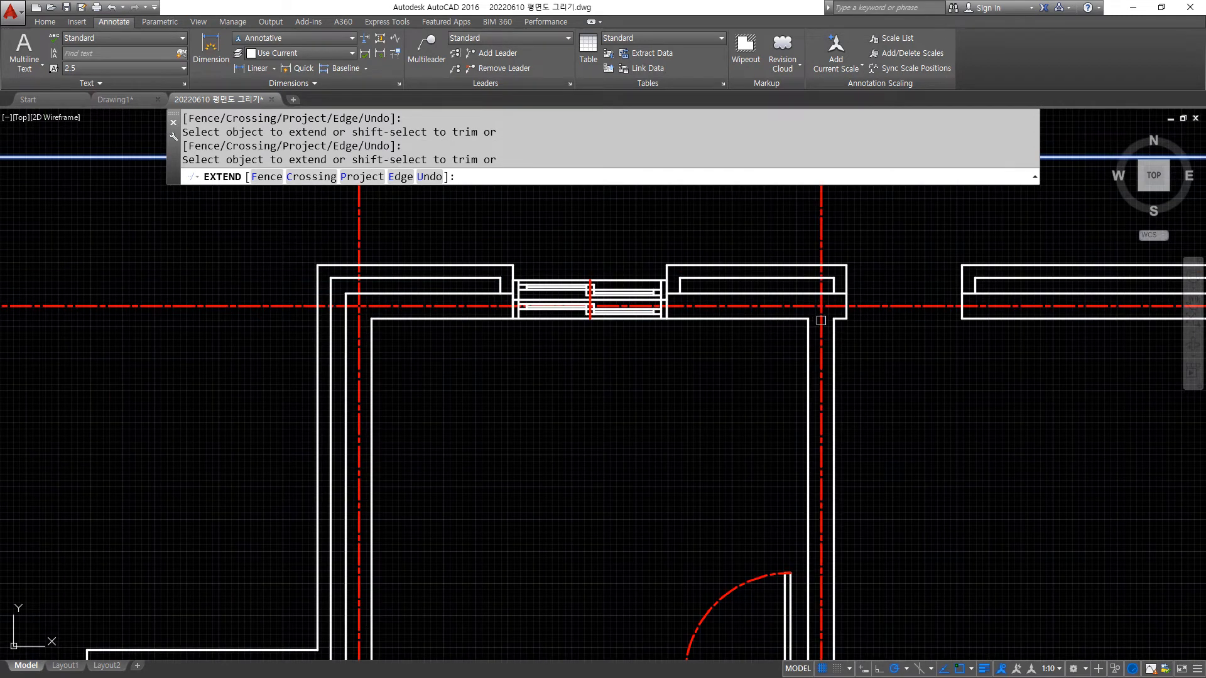
- Extend the second upper interior wall's centre line and both upper-right corner centre lines to the rectangle
{"action": "scroll", "coordinate": [867, 345], "scroll_direction": "down", "scroll_amount": 2}
{"action": "middle_click_drag", "start_coordinate": [904, 353], "coordinate": [377, 380]}
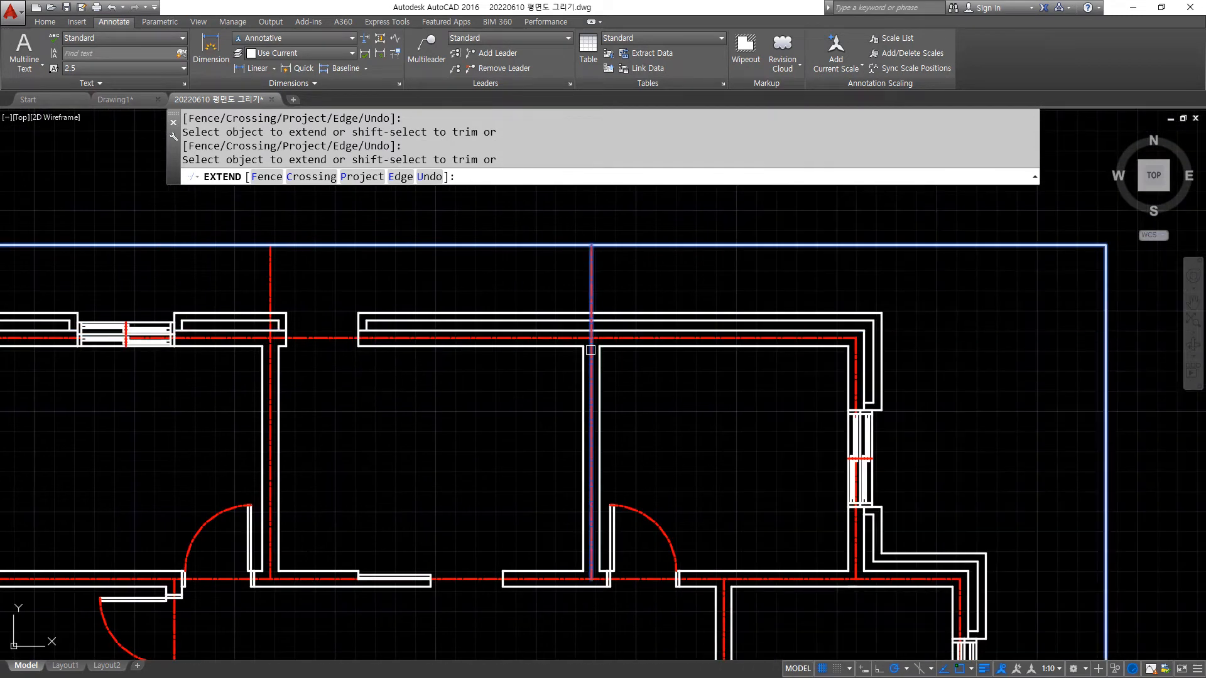
{"action": "left_click", "coordinate": [591, 351]}
{"action": "left_click", "coordinate": [852, 342]}
{"action": "left_click", "coordinate": [843, 339]}
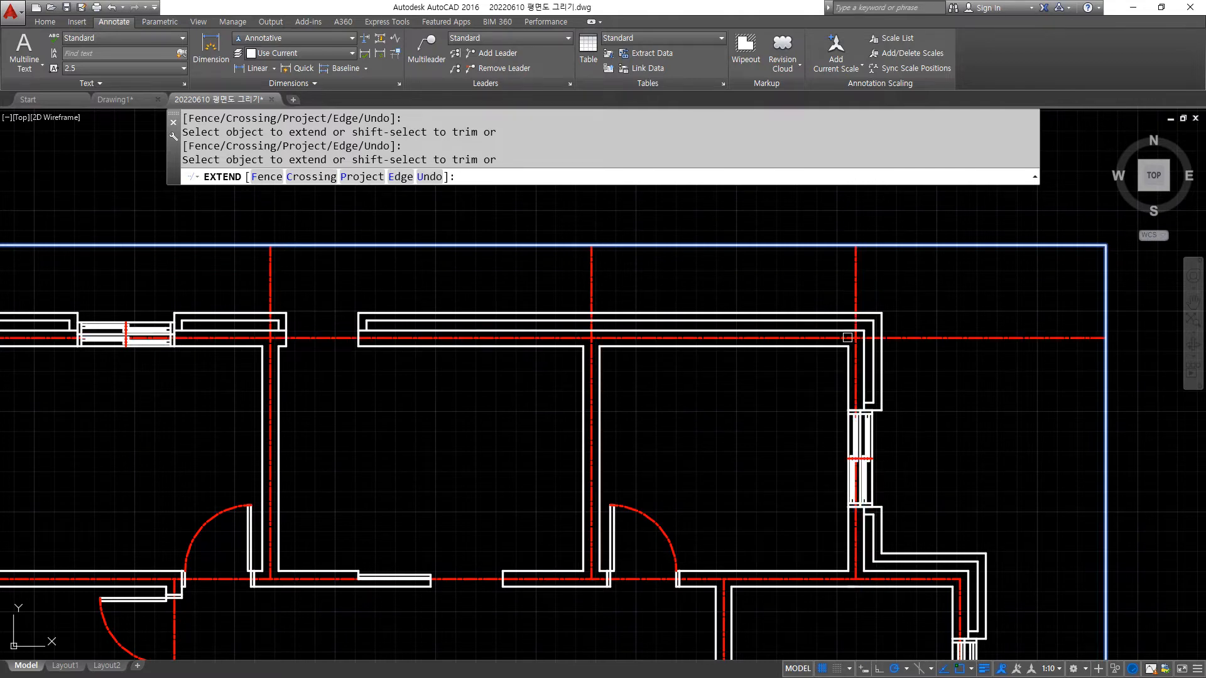
{"action": "left_click", "coordinate": [843, 339]}
- Extend the centre lines at the stepped right-hand corner and the small right room's lower wall out to the rectangle
{"action": "middle_click_drag", "start_coordinate": [922, 579], "coordinate": [645, 446]}
{"action": "scroll", "coordinate": [645, 445], "scroll_direction": "up", "scroll_amount": 4}
{"action": "left_click", "coordinate": [678, 450]}
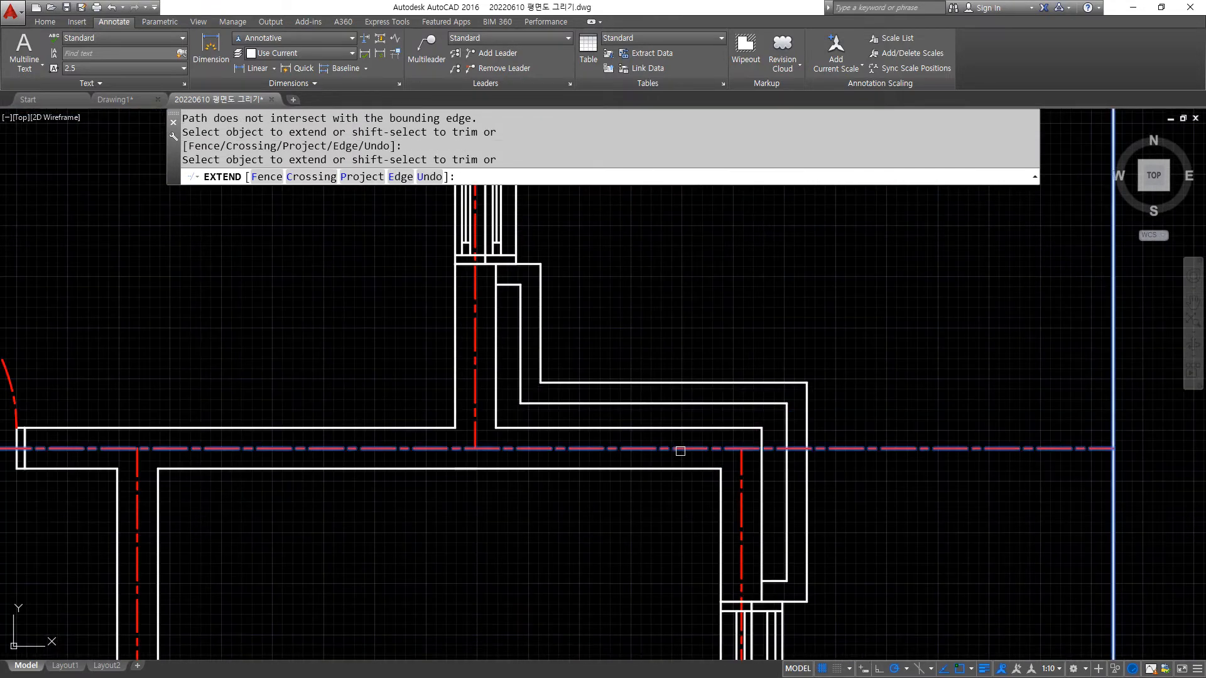
{"action": "left_click", "coordinate": [736, 474]}
{"action": "scroll", "coordinate": [658, 516], "scroll_direction": "down", "scroll_amount": 4}
{"action": "scroll", "coordinate": [658, 517], "scroll_direction": "down", "scroll_amount": 2}
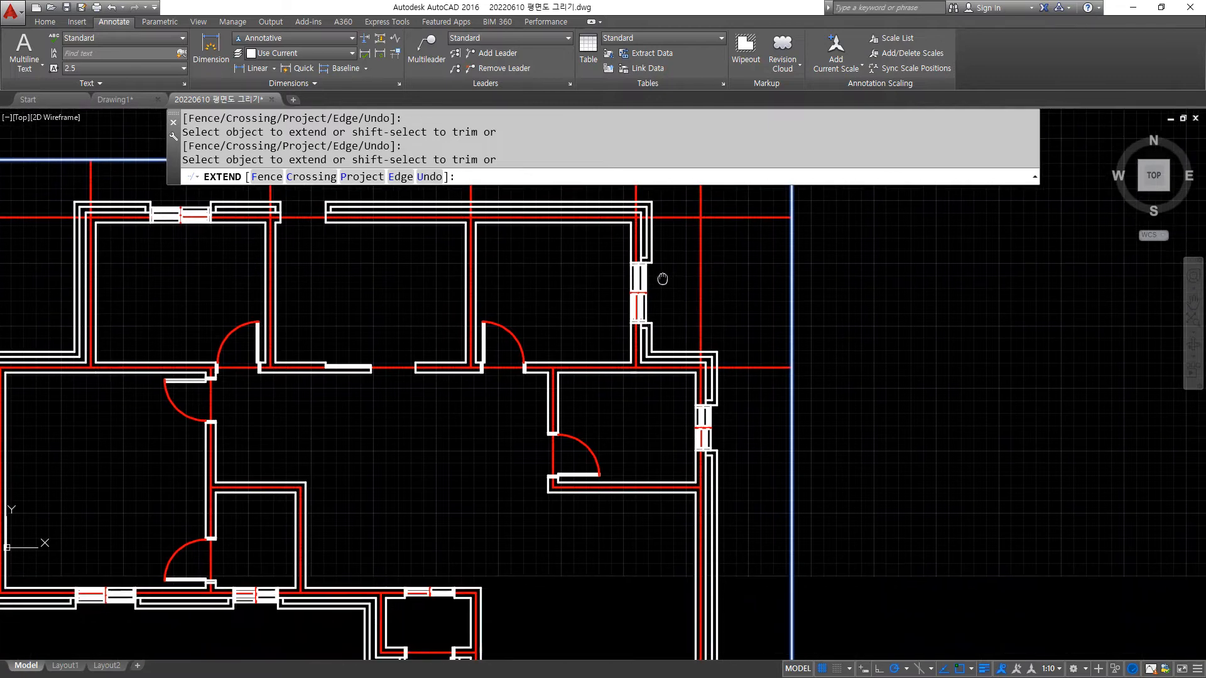
{"action": "scroll", "coordinate": [657, 272], "scroll_direction": "up", "scroll_amount": 5}
{"action": "left_click", "coordinate": [581, 506]}
- Extend both centre lines at the plan's lower-right corner to the rectangle's right and bottom edges
{"action": "scroll", "coordinate": [582, 521], "scroll_direction": "down", "scroll_amount": 6}
{"action": "middle_click_drag", "start_coordinate": [582, 528], "coordinate": [582, 253]}
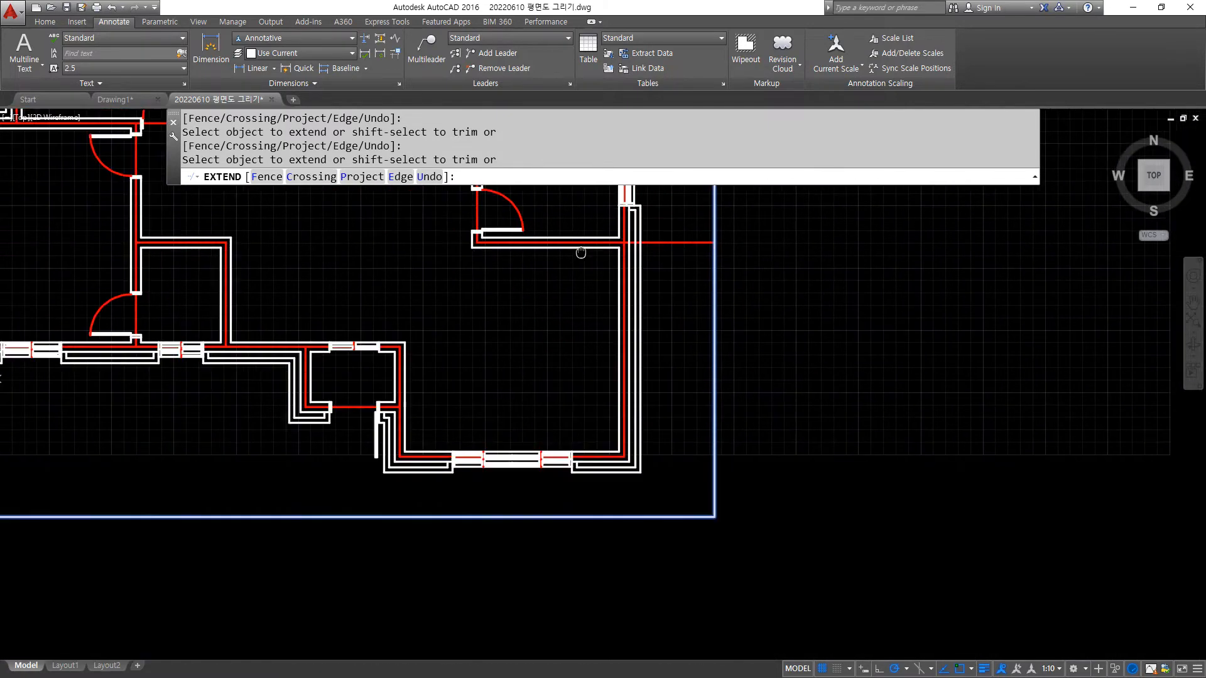
{"action": "scroll", "coordinate": [619, 495], "scroll_direction": "up", "scroll_amount": 4}
{"action": "left_click", "coordinate": [603, 391]}
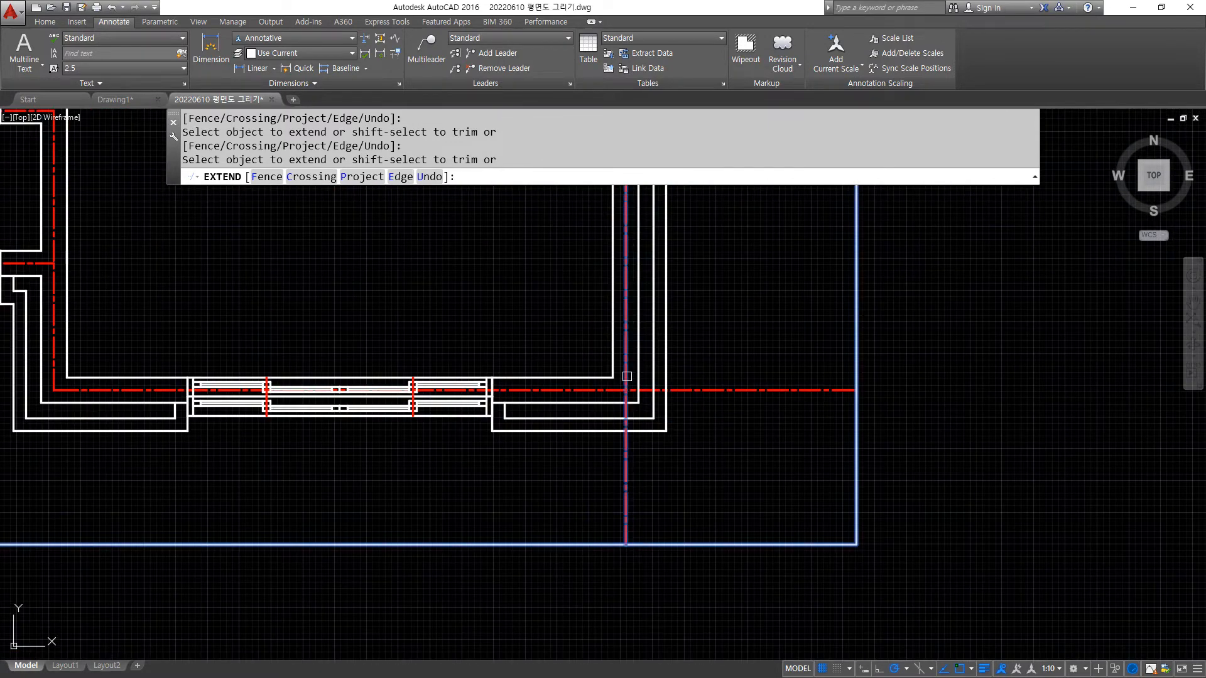
{"action": "double_click", "coordinate": [627, 377]}
- Extend the bottom wall's and the entrance's horizontal centre lines leftward and the entrance side walls' centre lines downward to the rectangle
{"action": "middle_click_drag", "start_coordinate": [11, 320], "coordinate": [624, 439]}
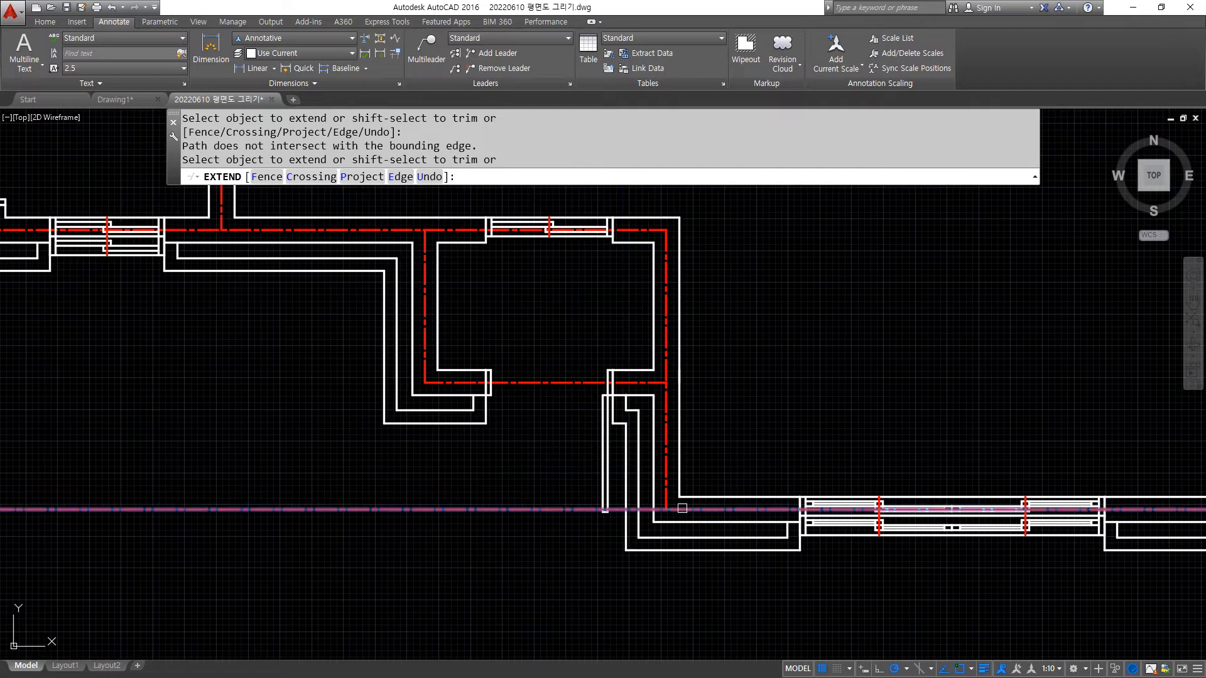
{"action": "double_click", "coordinate": [668, 489]}
{"action": "left_click", "coordinate": [667, 492]}
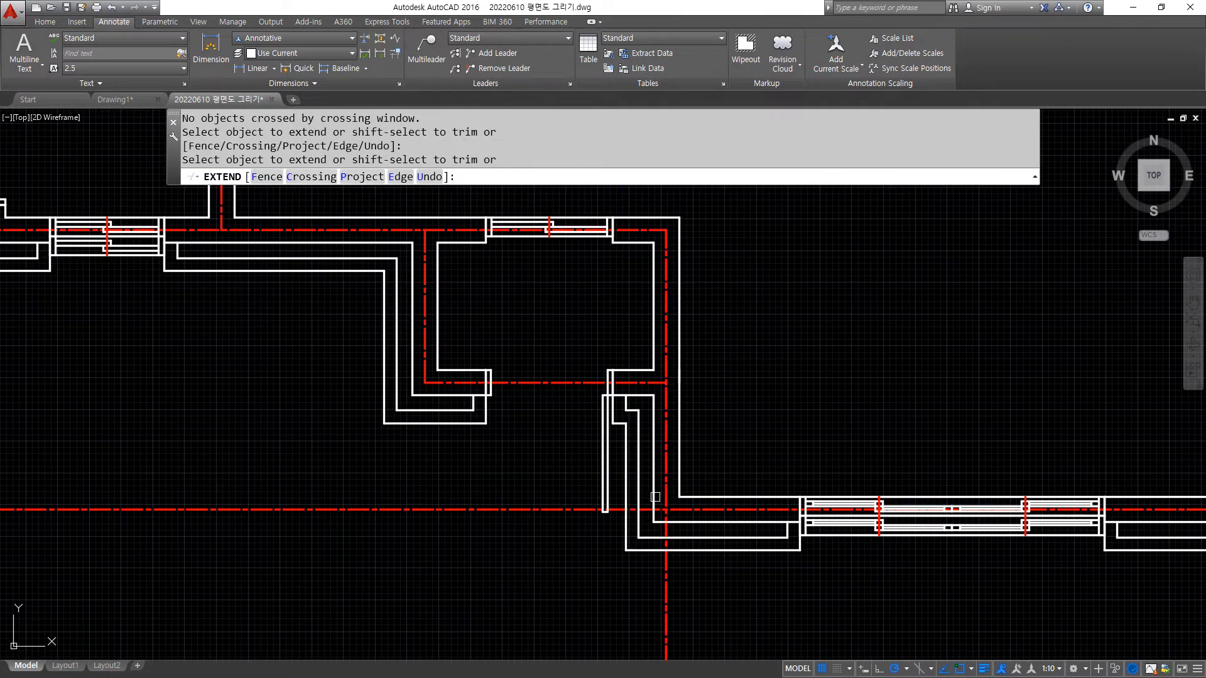
{"action": "left_click", "coordinate": [654, 495]}
{"action": "left_click", "coordinate": [435, 383]}
{"action": "left_click", "coordinate": [424, 369]}
{"action": "scroll", "coordinate": [424, 369], "scroll_direction": "down", "scroll_amount": 5}
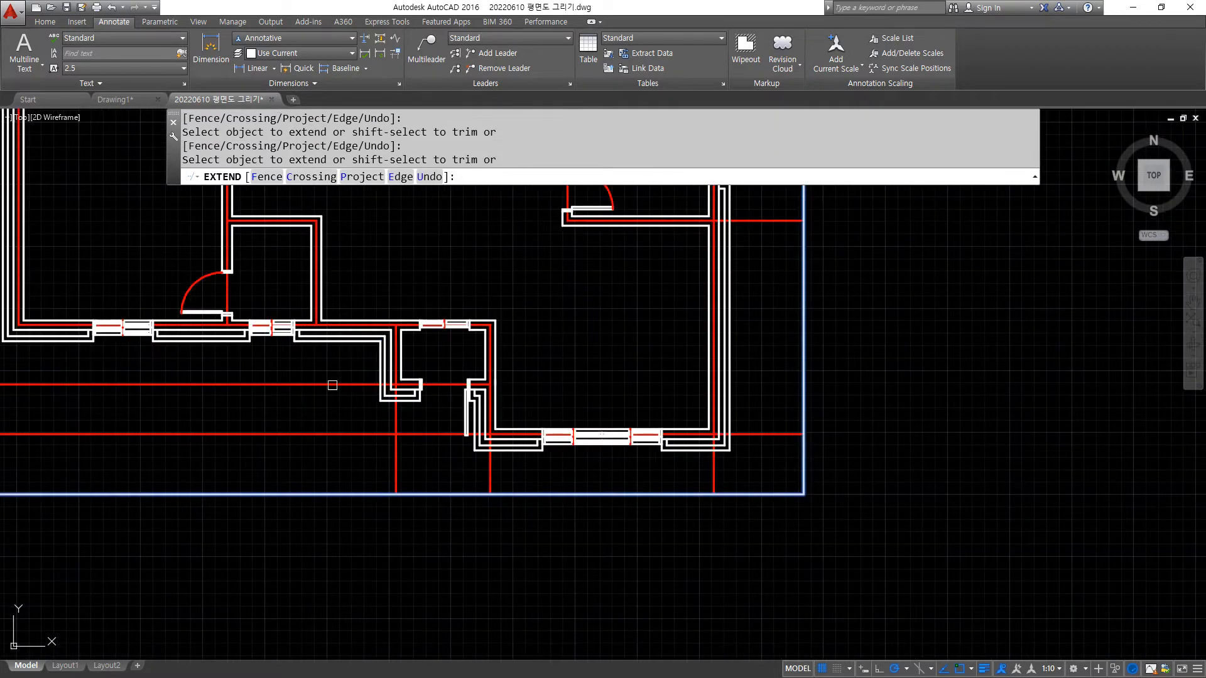
- Extend the centre lines of the two interior walls beside the lower small room down to the rectangle's bottom edge
{"action": "scroll", "coordinate": [272, 382], "scroll_direction": "up", "scroll_amount": 5}
{"action": "left_click", "coordinate": [386, 327]}
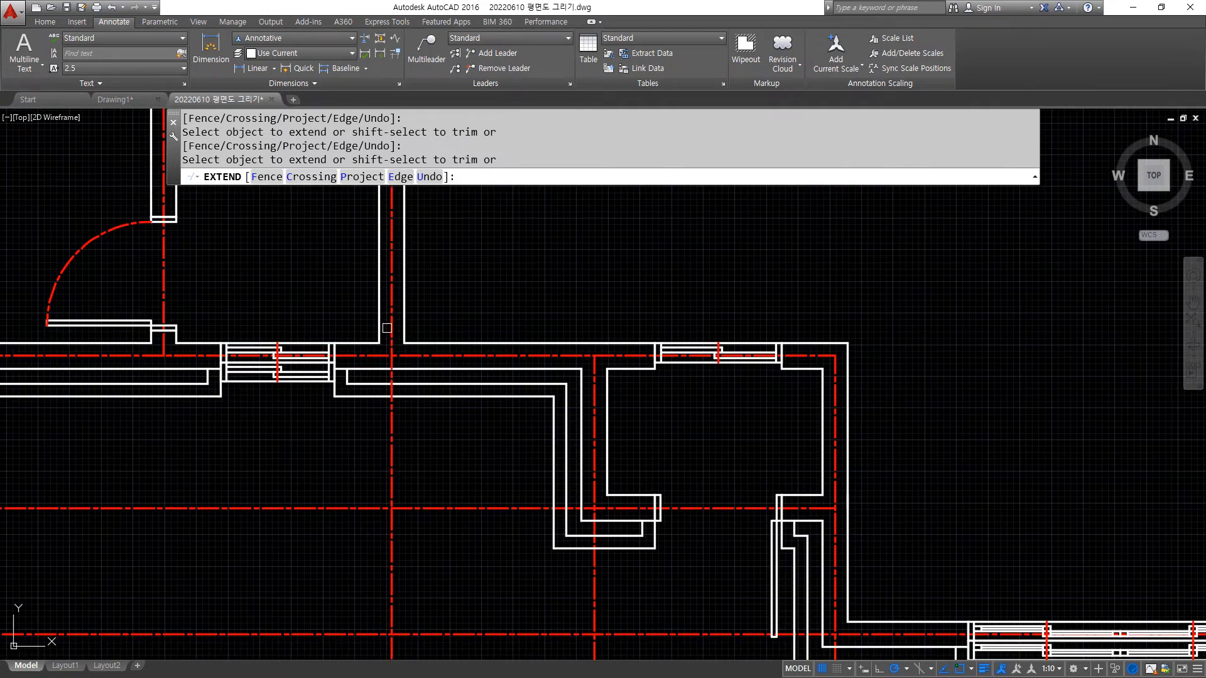
{"action": "left_click", "coordinate": [167, 330]}
{"action": "left_click", "coordinate": [161, 340]}
{"action": "scroll", "coordinate": [140, 349], "scroll_direction": "down", "scroll_amount": 3}
{"action": "scroll", "coordinate": [139, 349], "scroll_direction": "down", "scroll_amount": 3}
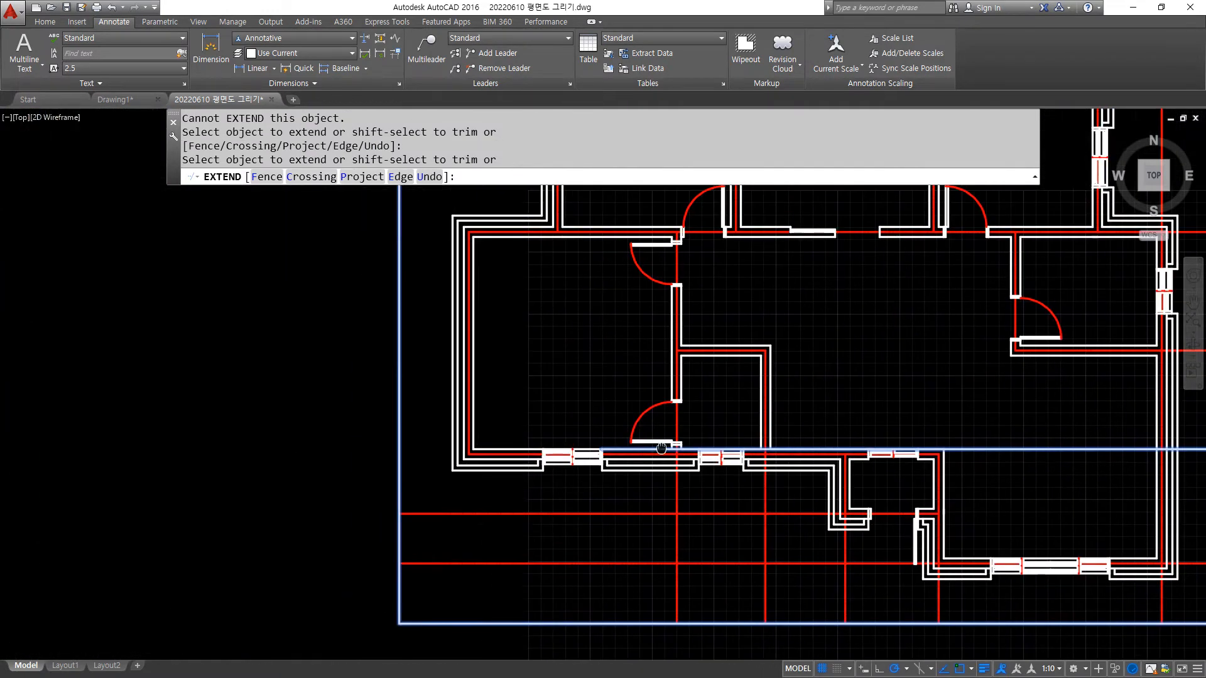
- Extend the horizontal and vertical centre lines at the plan's lower-left corner to the rectangle
{"action": "scroll", "coordinate": [471, 445], "scroll_direction": "up", "scroll_amount": 5}
{"action": "left_click", "coordinate": [440, 462]}
{"action": "left_click", "coordinate": [430, 472]}
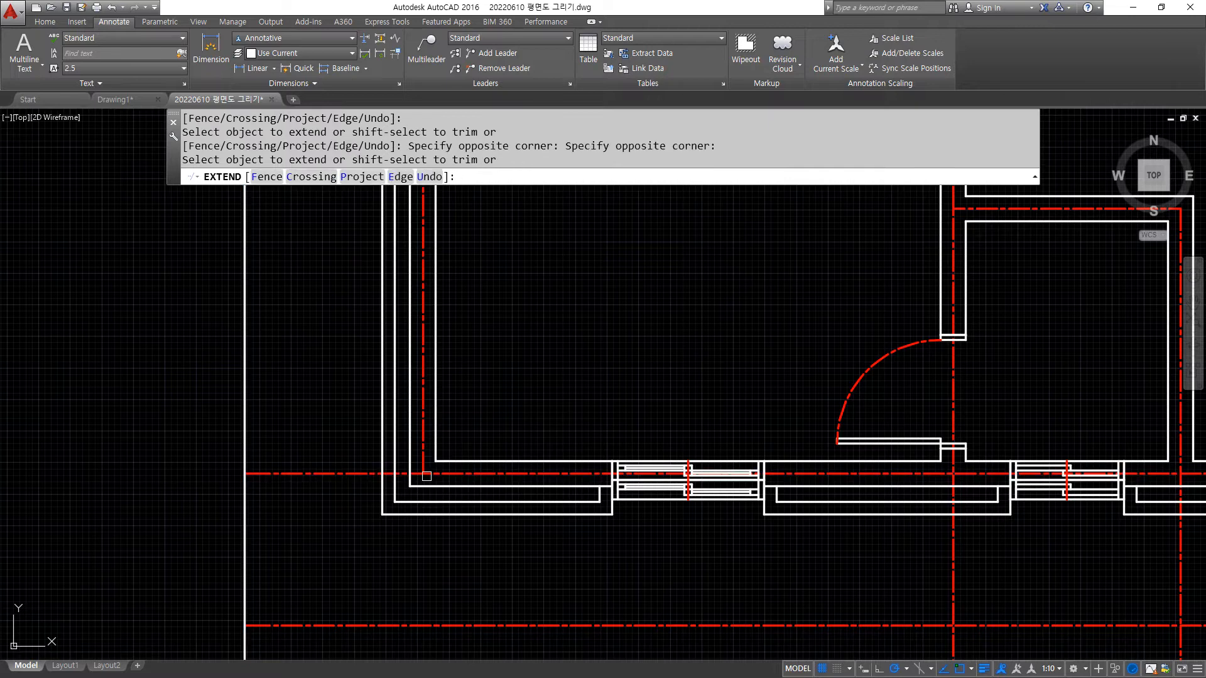
{"action": "left_click", "coordinate": [423, 459]}
- Extend the left room's upper wall centre line leftward and its left wall centre line upward to the rectangle
{"action": "scroll", "coordinate": [414, 451], "scroll_direction": "down", "scroll_amount": 6}
{"action": "middle_click_drag", "start_coordinate": [421, 333], "coordinate": [428, 435]}
{"action": "scroll", "coordinate": [425, 428], "scroll_direction": "up", "scroll_amount": 6}
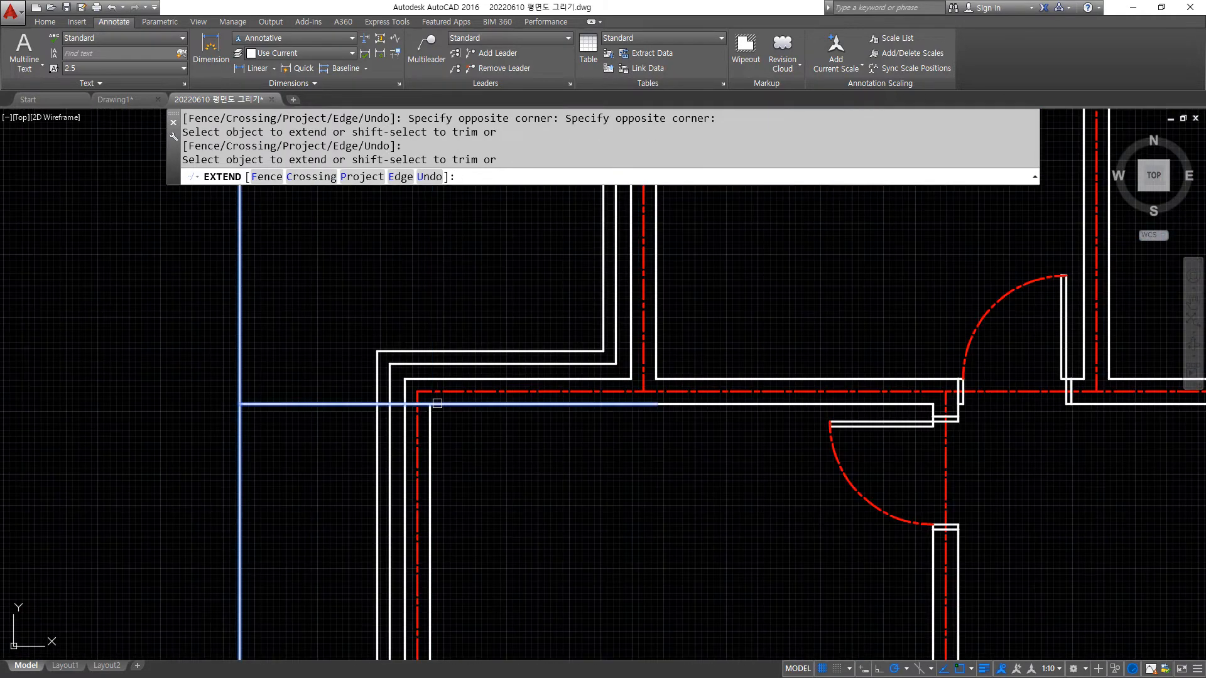
{"action": "left_click", "coordinate": [441, 393]}
{"action": "left_click", "coordinate": [414, 417]}
{"action": "left_click", "coordinate": [415, 417]}
{"action": "scroll", "coordinate": [504, 470], "scroll_direction": "down", "scroll_amount": 6}
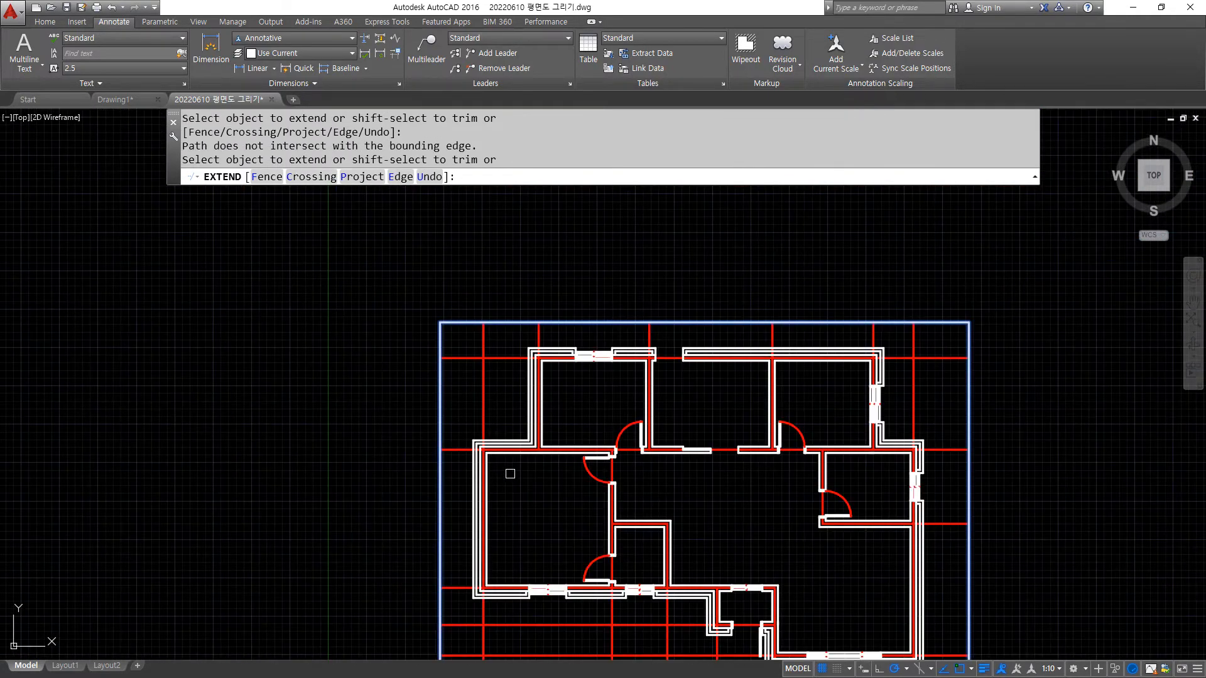
{"action": "left_click", "coordinate": [606, 480]}
{"action": "middle_click_drag", "start_coordinate": [607, 480], "coordinate": [461, 415]}
- Finish extending and erase the boundary rectangle around the floor plan
{"action": "key", "text": "space"}
{"action": "left_click", "coordinate": [868, 540]}
{"action": "left_click", "coordinate": [802, 498]}
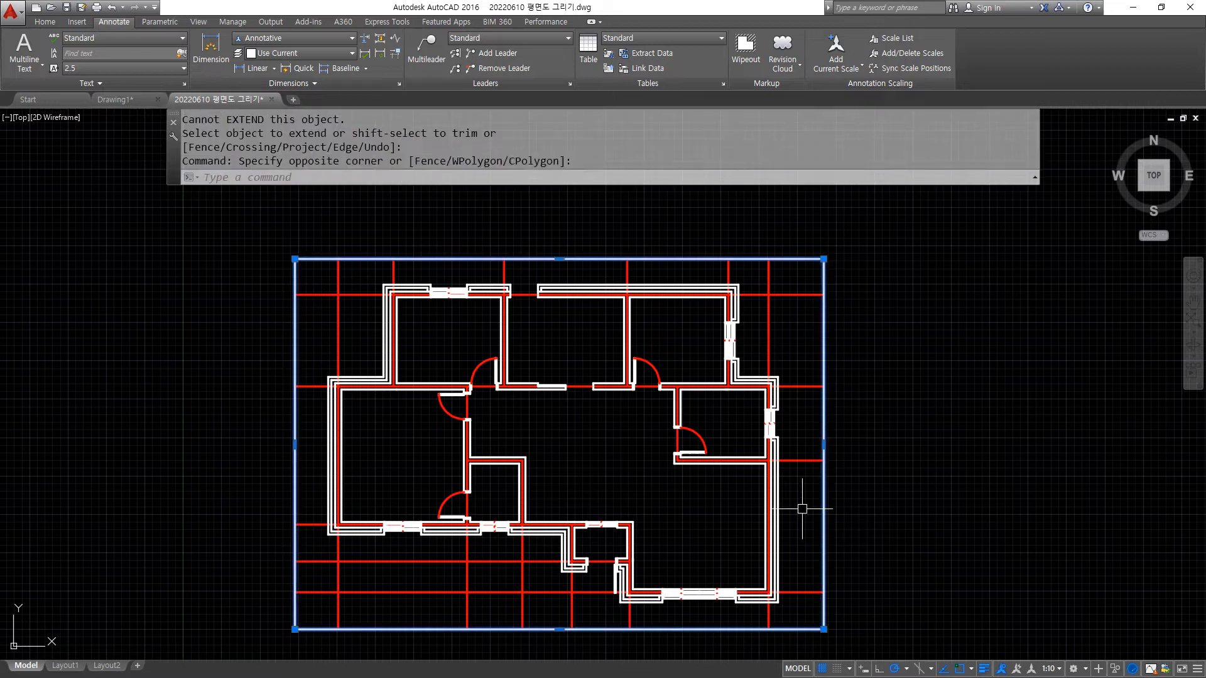
{"action": "type", "text": "e"}
{"action": "key", "text": "space"}
- Modify the Annotative dimension style with baseline spacing 6 and fixed-length extension lines of length 6
{"action": "type", "text": "d"}
{"action": "key", "text": "space"}
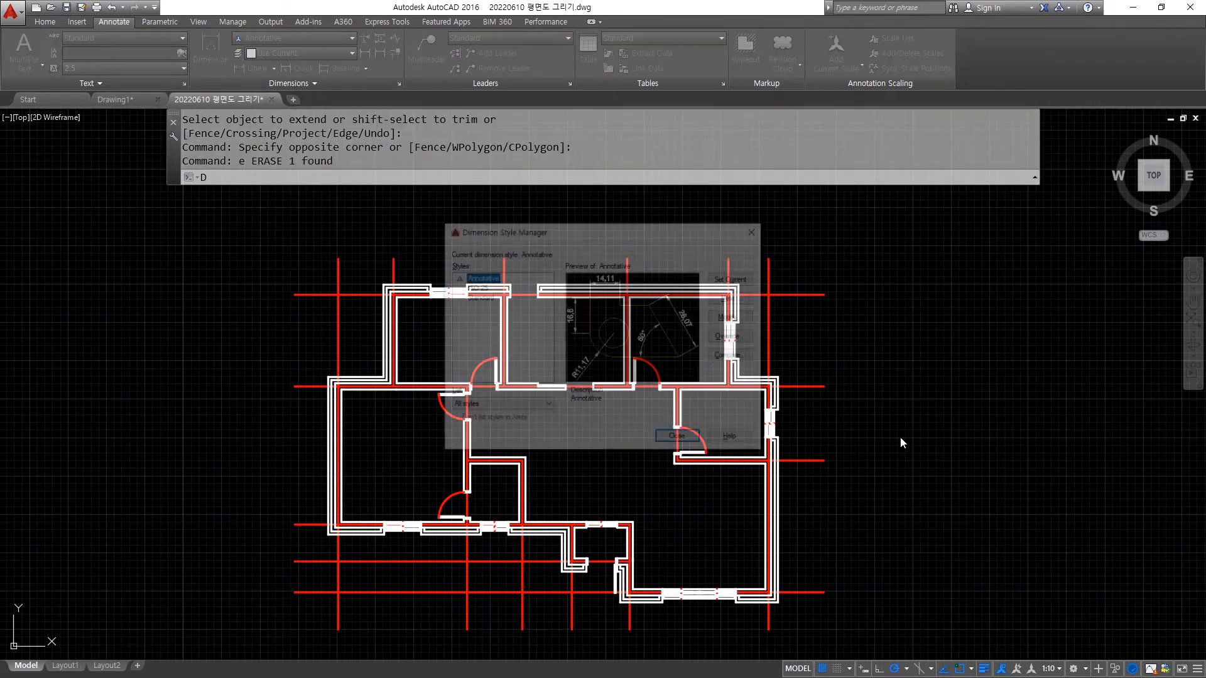
{"action": "key", "text": "Return"}
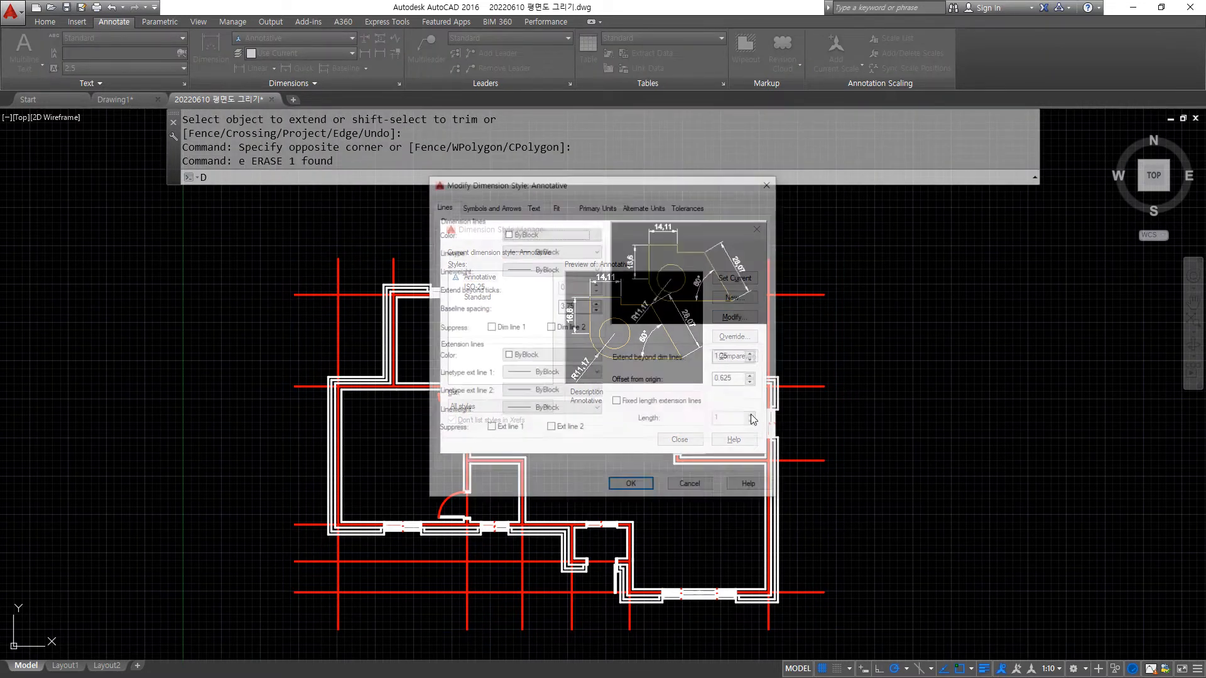
{"action": "double_click", "coordinate": [574, 308]}
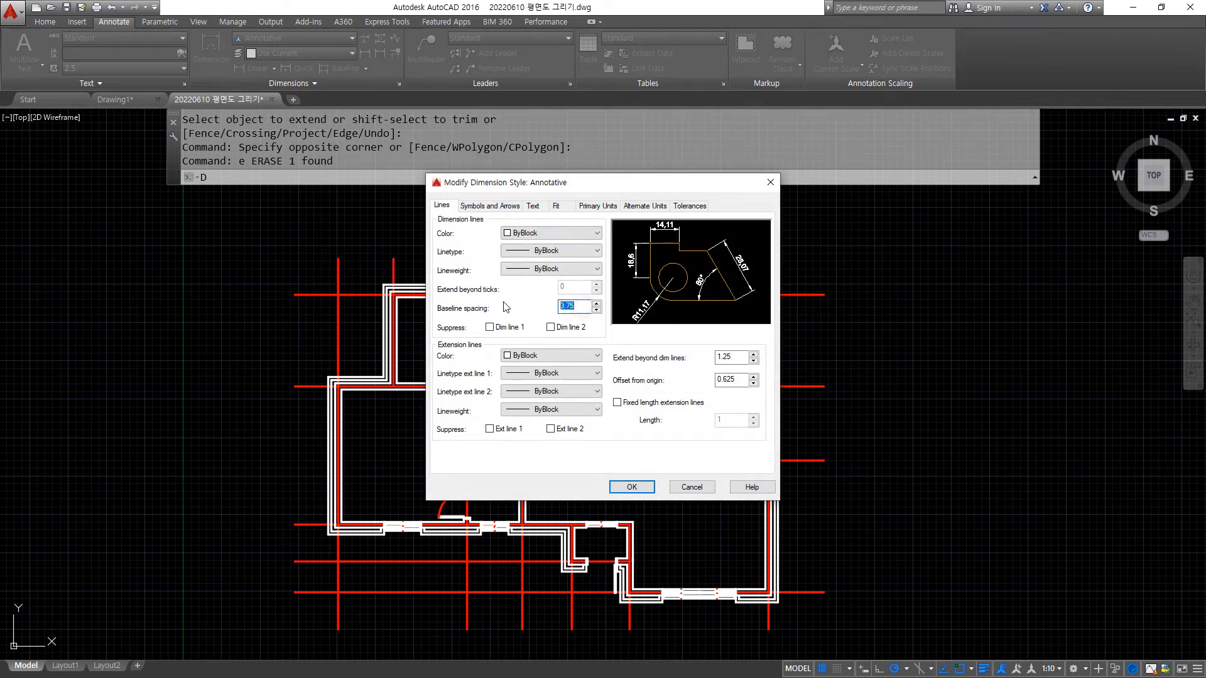
{"action": "left_click", "coordinate": [658, 403]}
{"action": "double_click", "coordinate": [729, 420]}
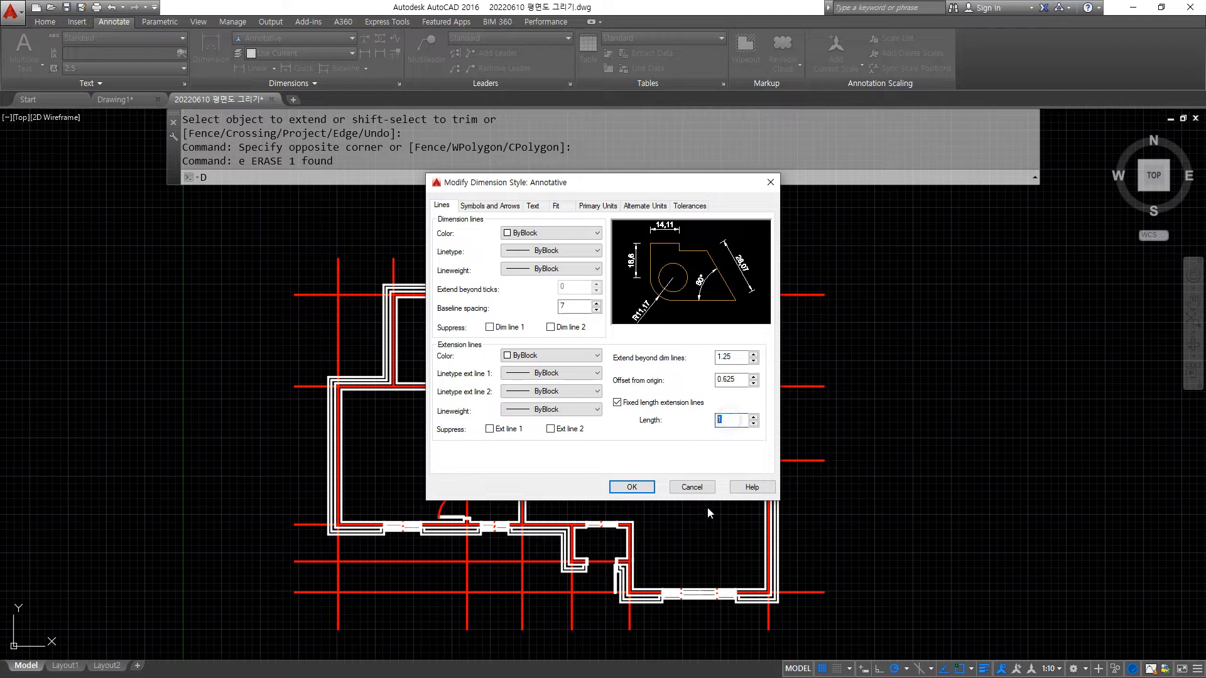
{"action": "mouse_move", "coordinate": [740, 432]}
{"action": "left_mouse_down"}
{"action": "mouse_move", "coordinate": [639, 434]}
{"action": "mouse_move", "coordinate": [754, 438]}
{"action": "mouse_move", "coordinate": [612, 438]}
{"action": "left_mouse_up"}
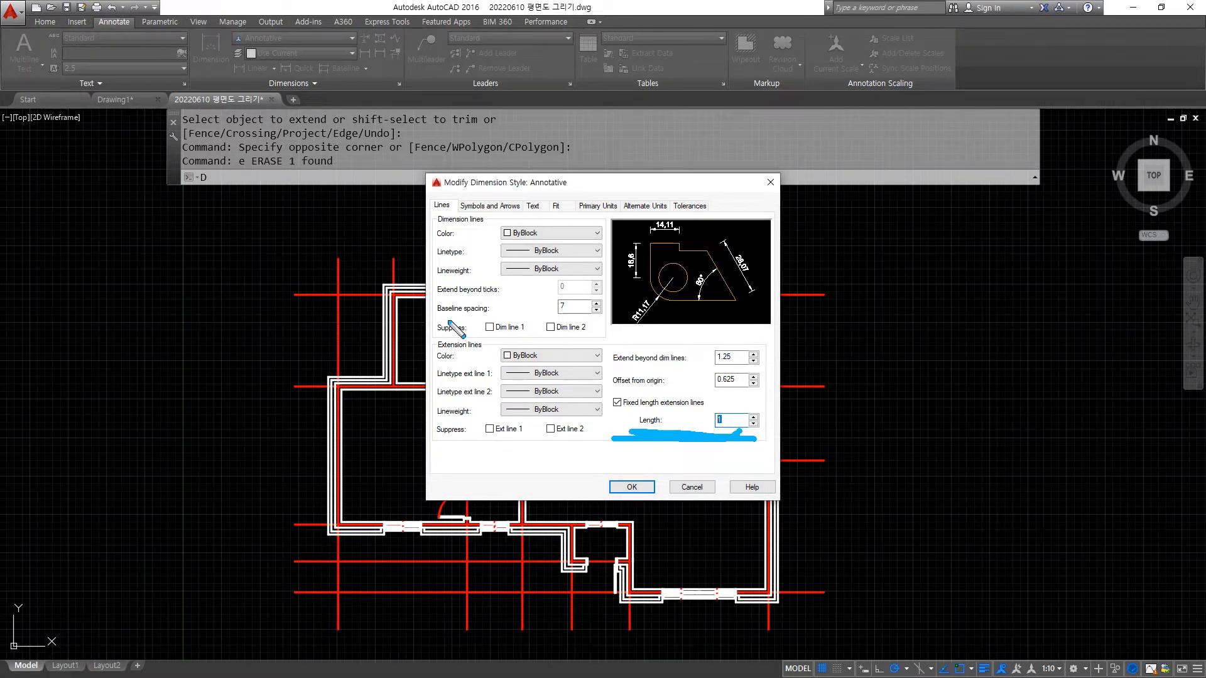
{"action": "left_click_drag", "start_coordinate": [433, 316], "coordinate": [601, 317]}
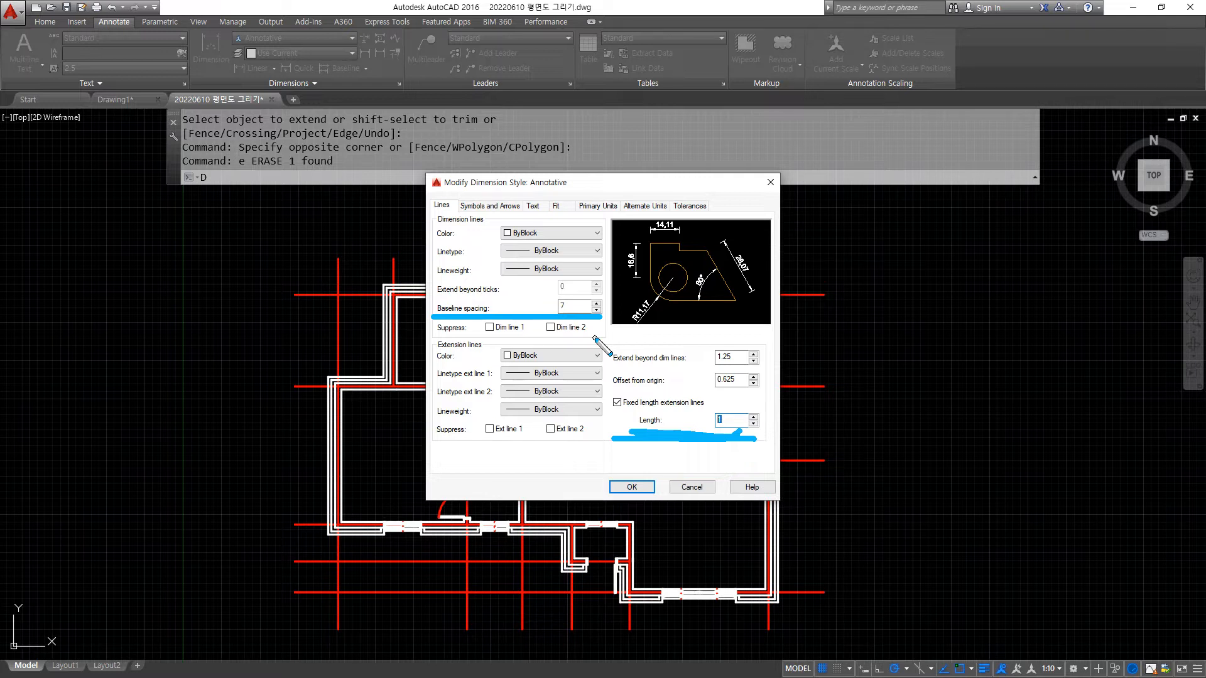
{"action": "key", "text": "Escape"}
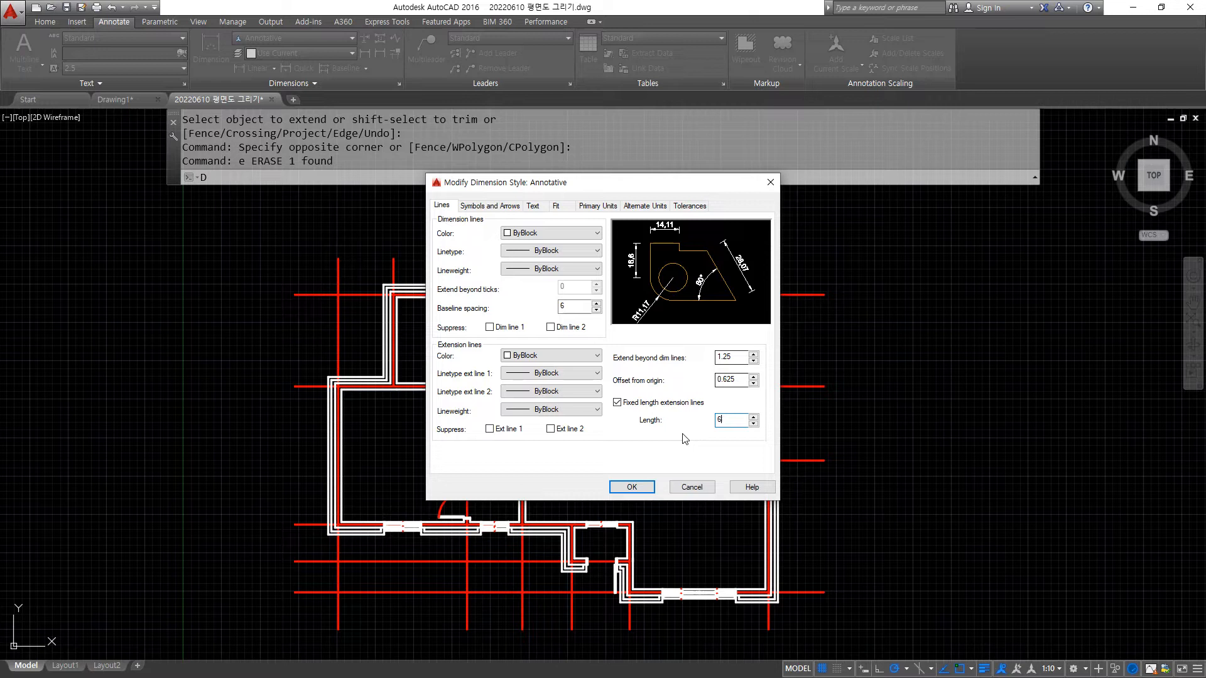
{"action": "left_click", "coordinate": [631, 487]}
{"action": "left_click", "coordinate": [682, 444]}
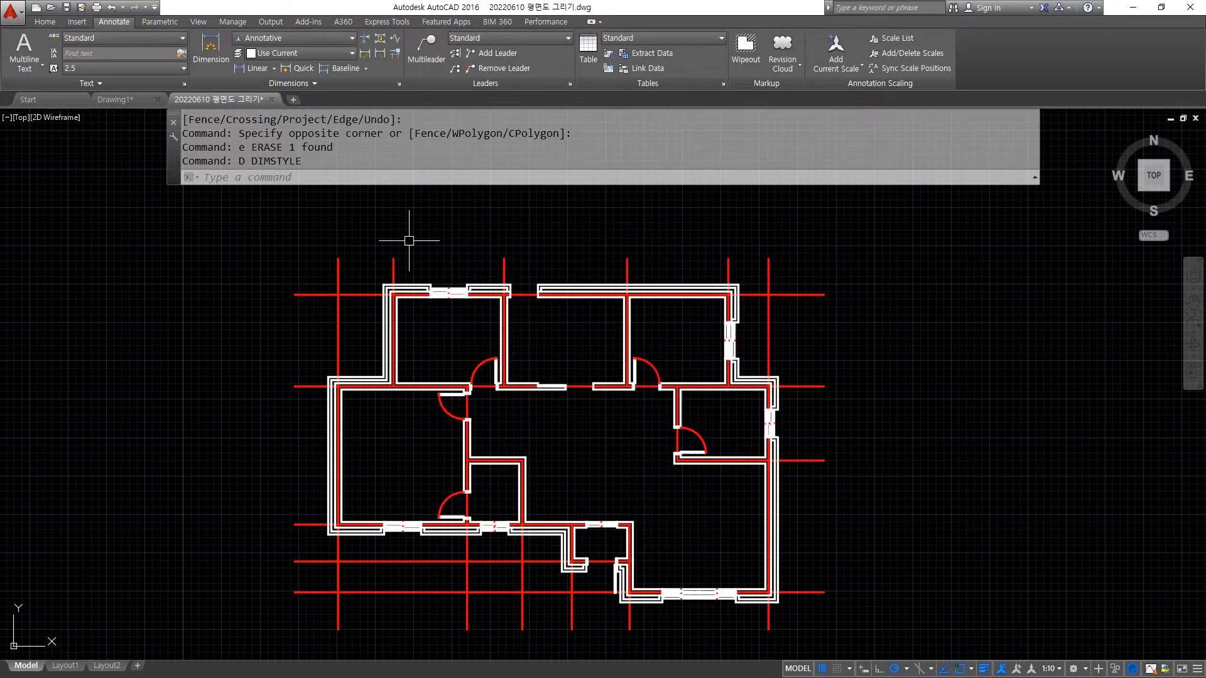
- Turn off the Annotative fit option in the Annotative dimension style and switch its dimension features to an overall scale
{"action": "type", "text": "d"}
{"action": "key", "text": "Return"}
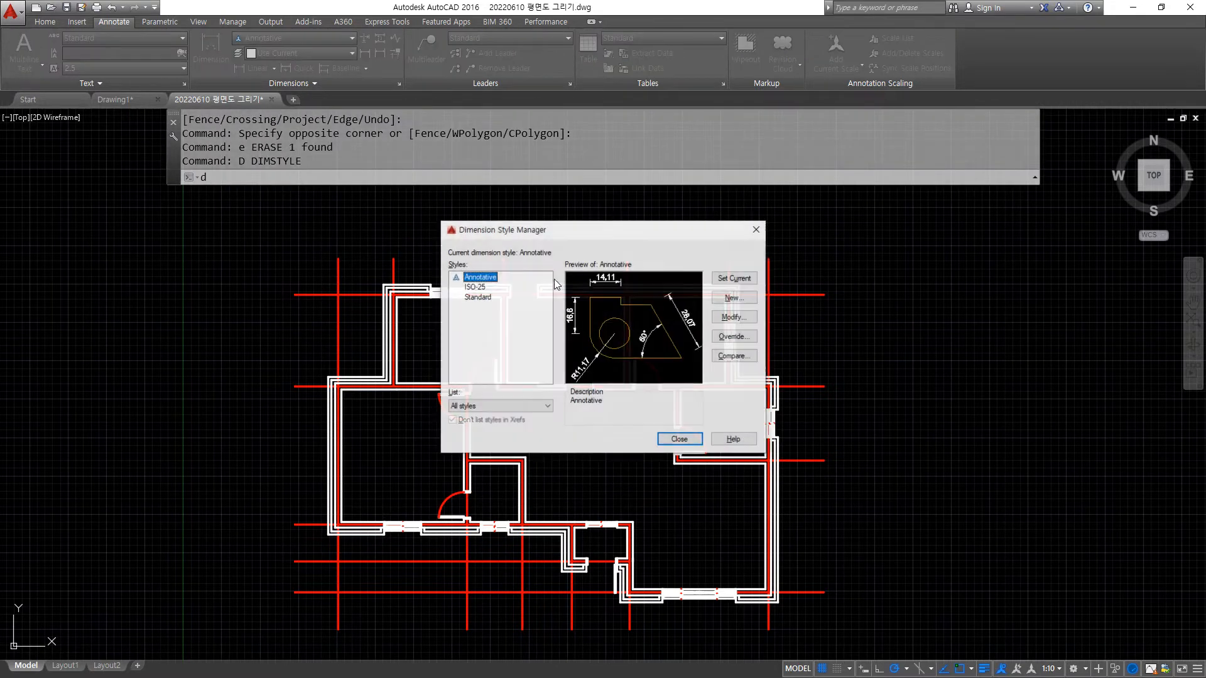
{"action": "left_click", "coordinate": [735, 318]}
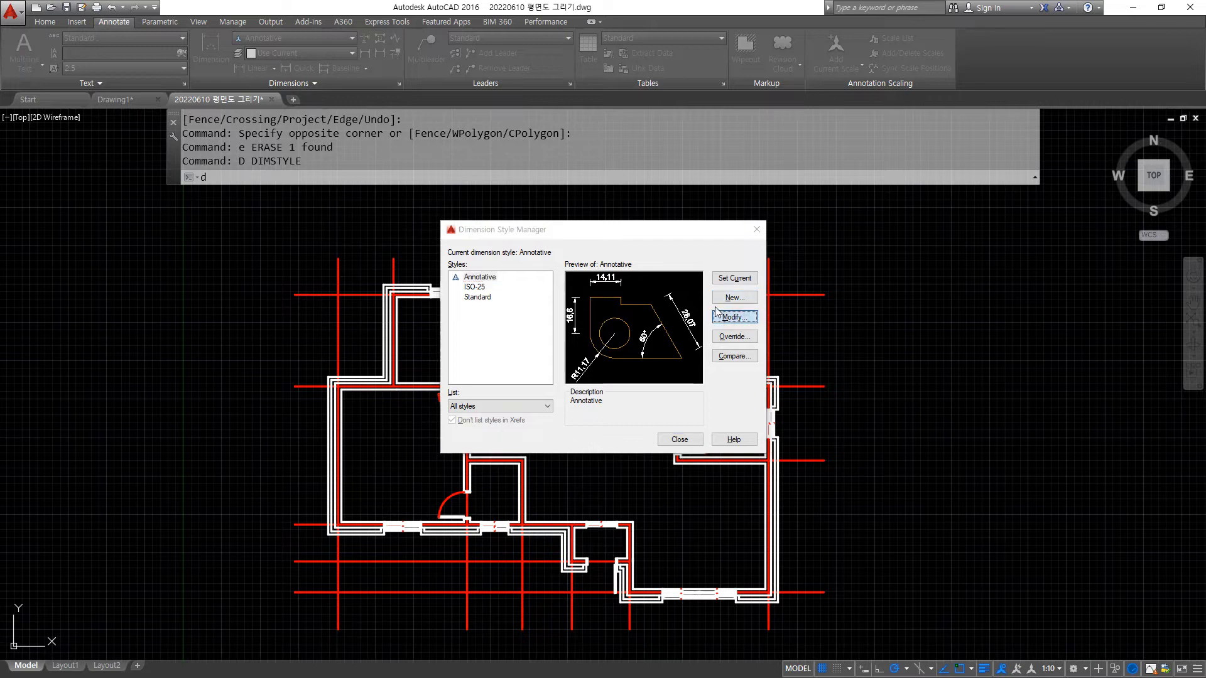
{"action": "key", "text": "Escape"}
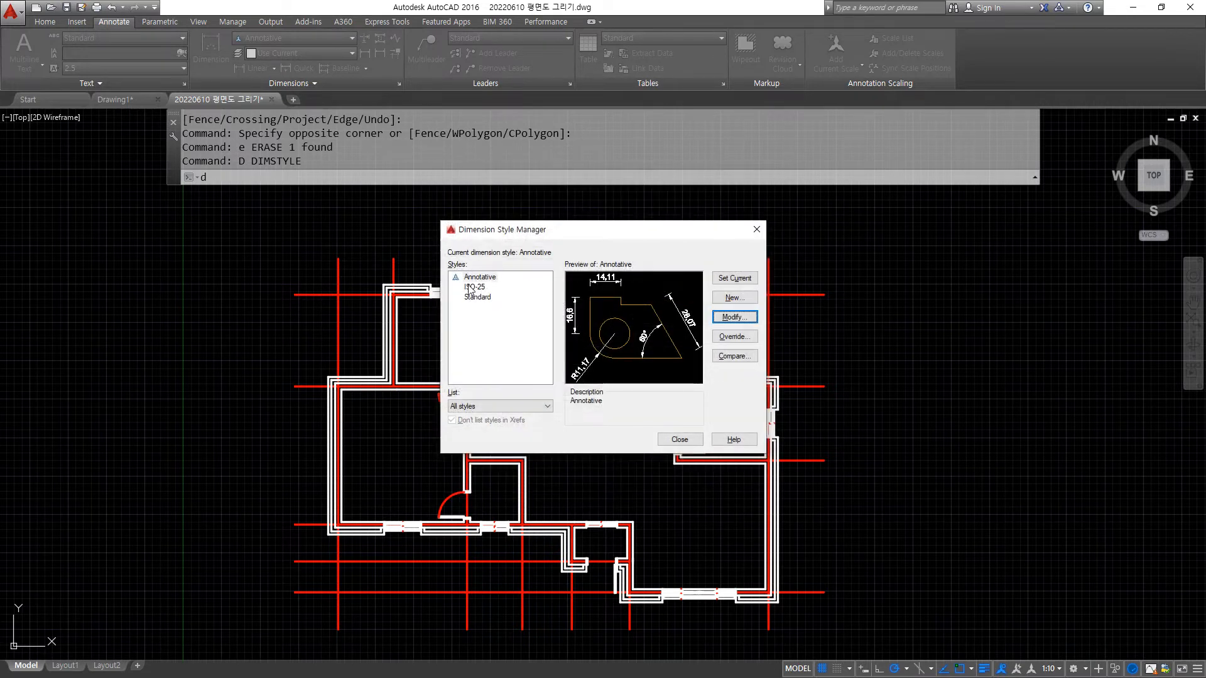
{"action": "left_click", "coordinate": [724, 307]}
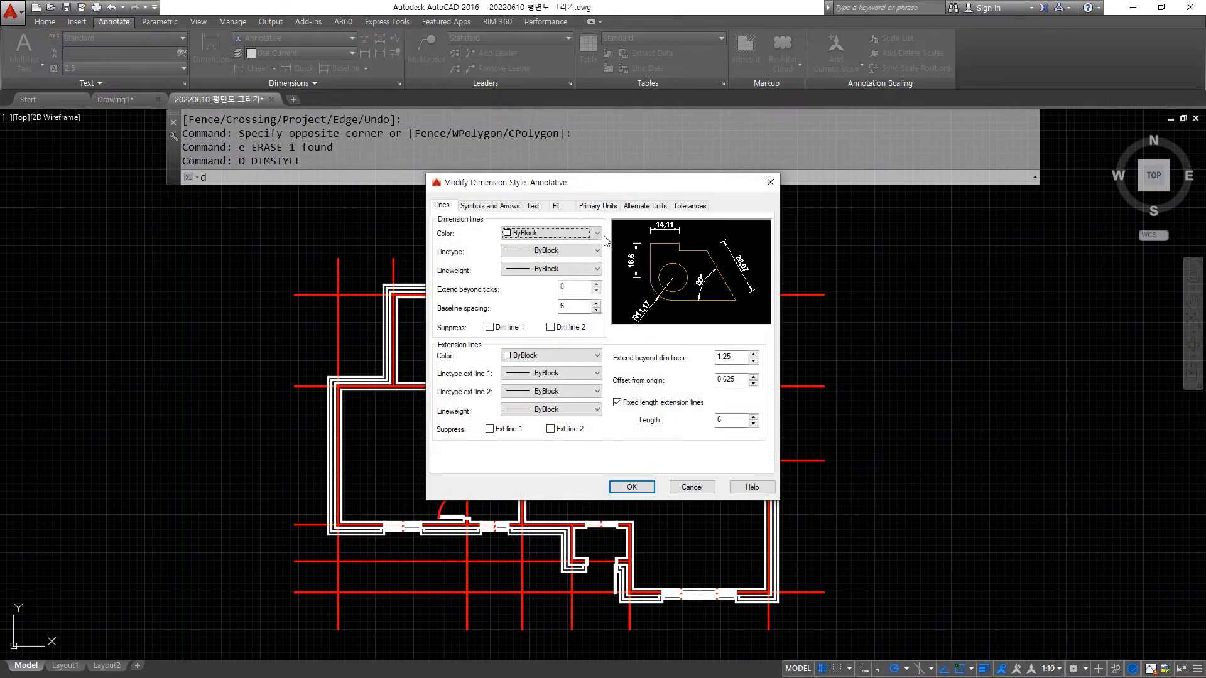
{"action": "left_click", "coordinate": [597, 207]}
{"action": "left_click", "coordinate": [556, 206]}
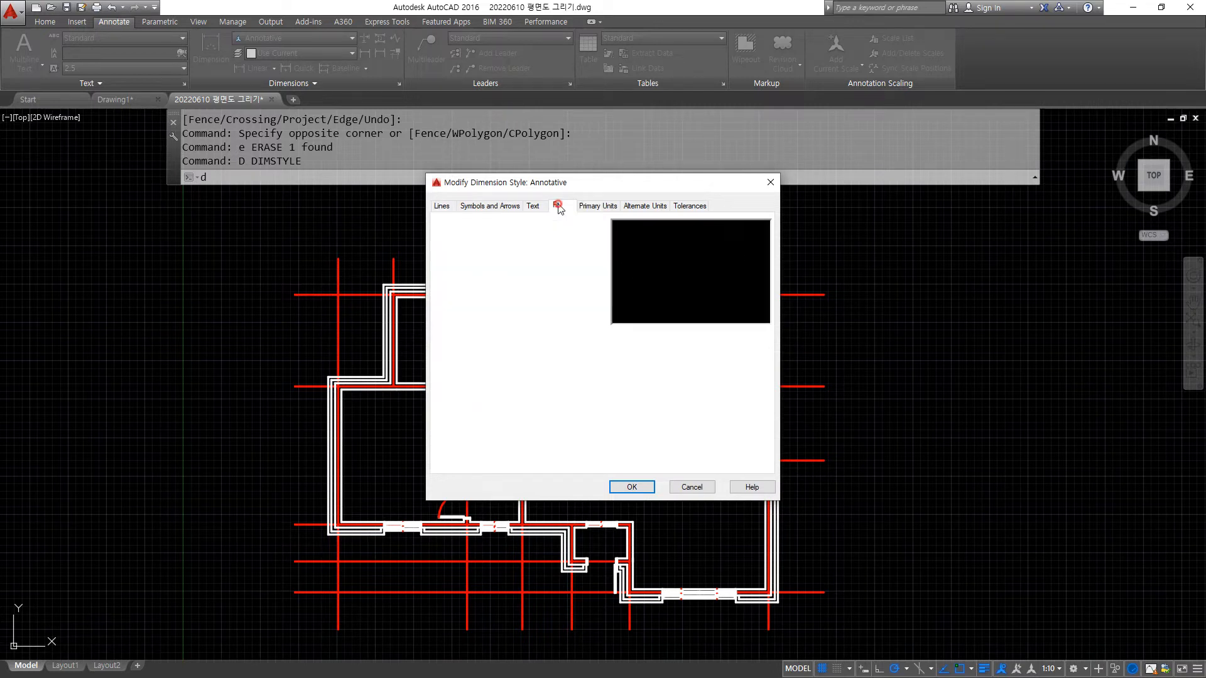
{"action": "left_click", "coordinate": [630, 348]}
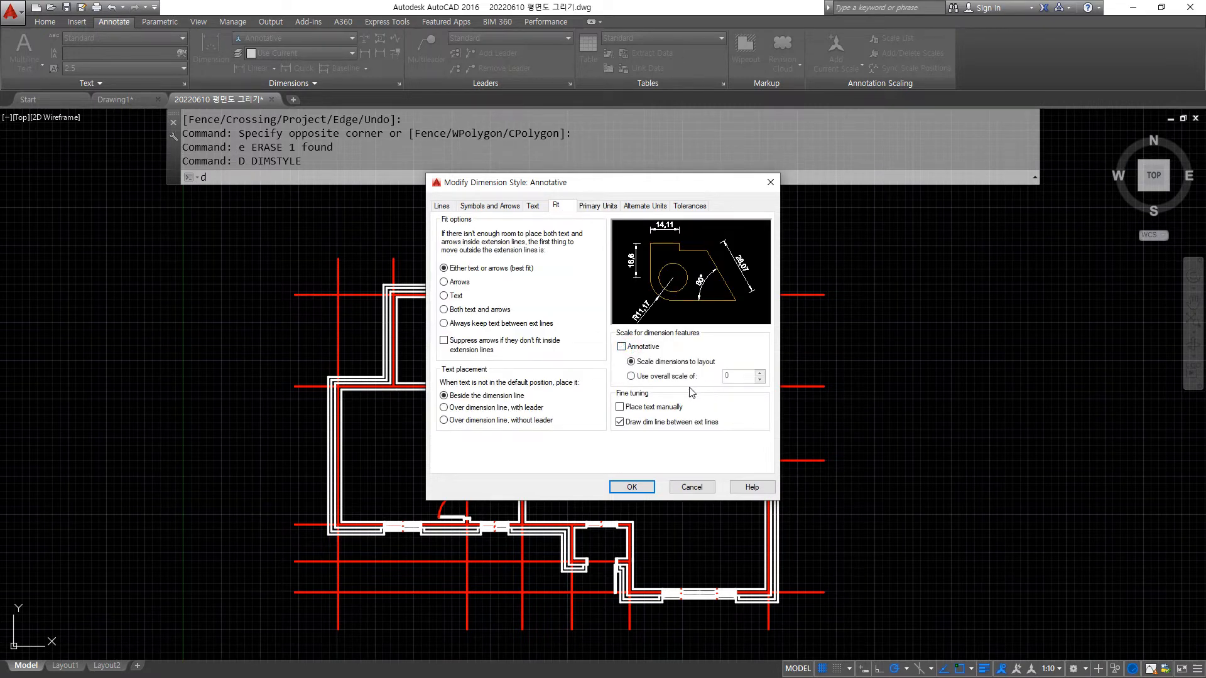
{"action": "left_click", "coordinate": [667, 377]}
{"action": "left_click", "coordinate": [632, 488]}
{"action": "left_click", "coordinate": [683, 437]}
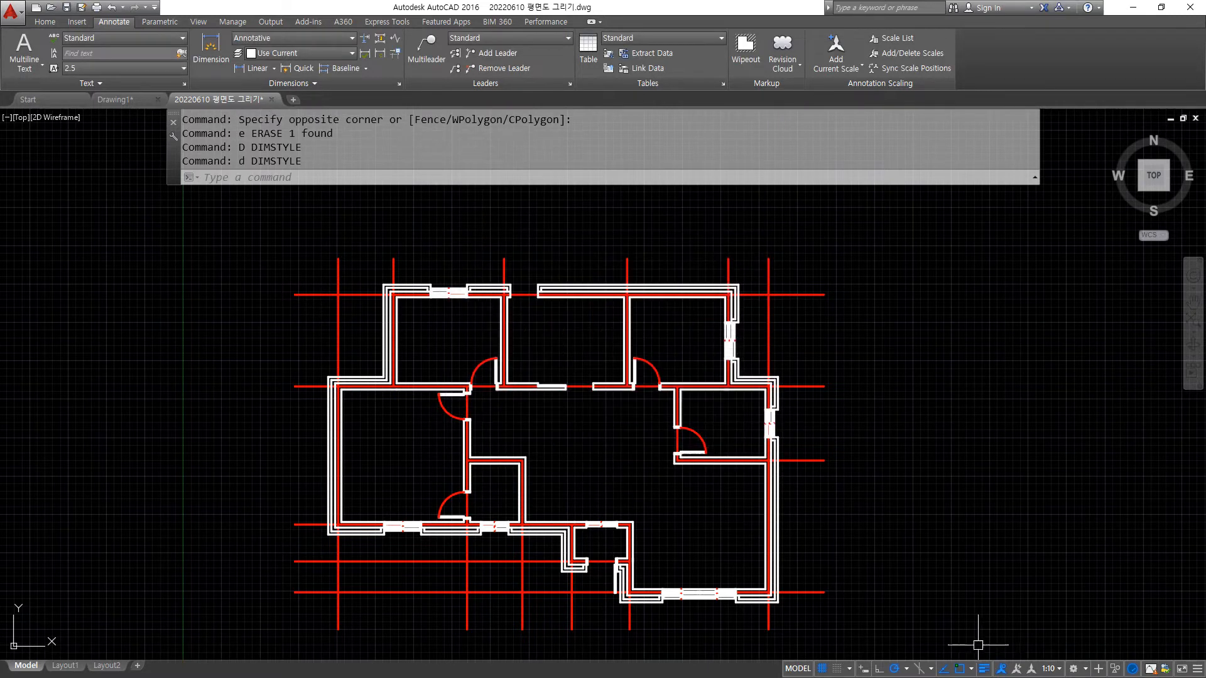
- Set the drawing's annotation scale to 1:1
{"action": "left_click", "coordinate": [1053, 670]}
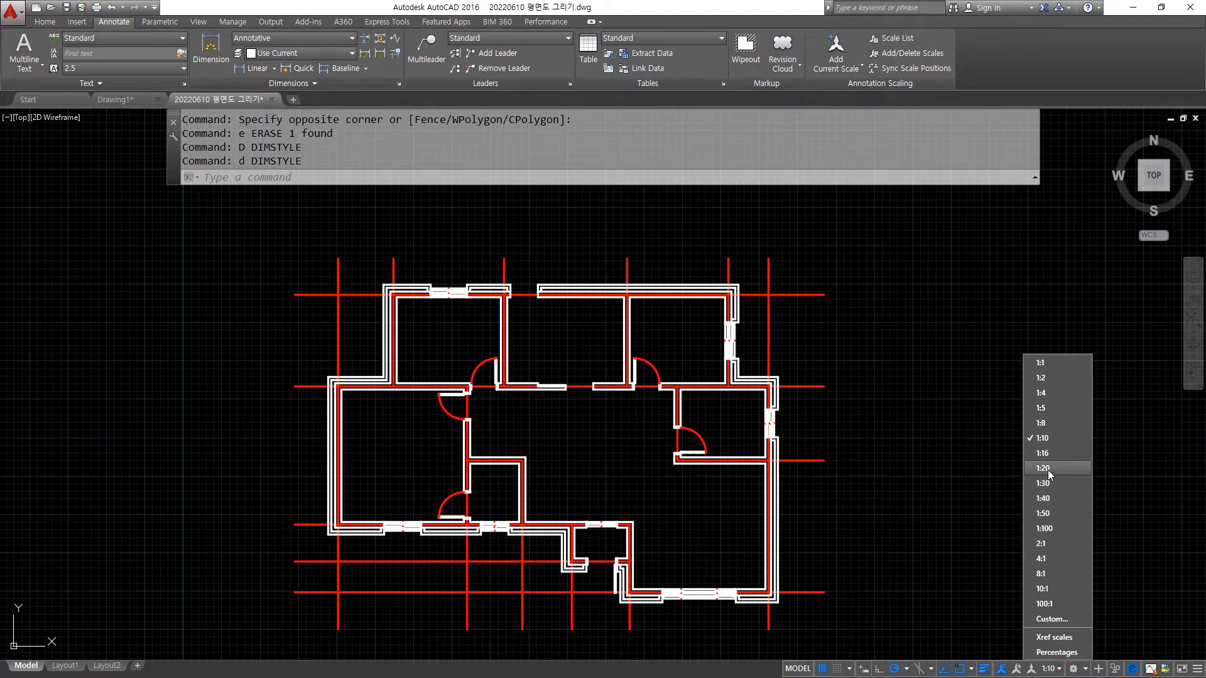
{"action": "left_click", "coordinate": [1046, 363]}
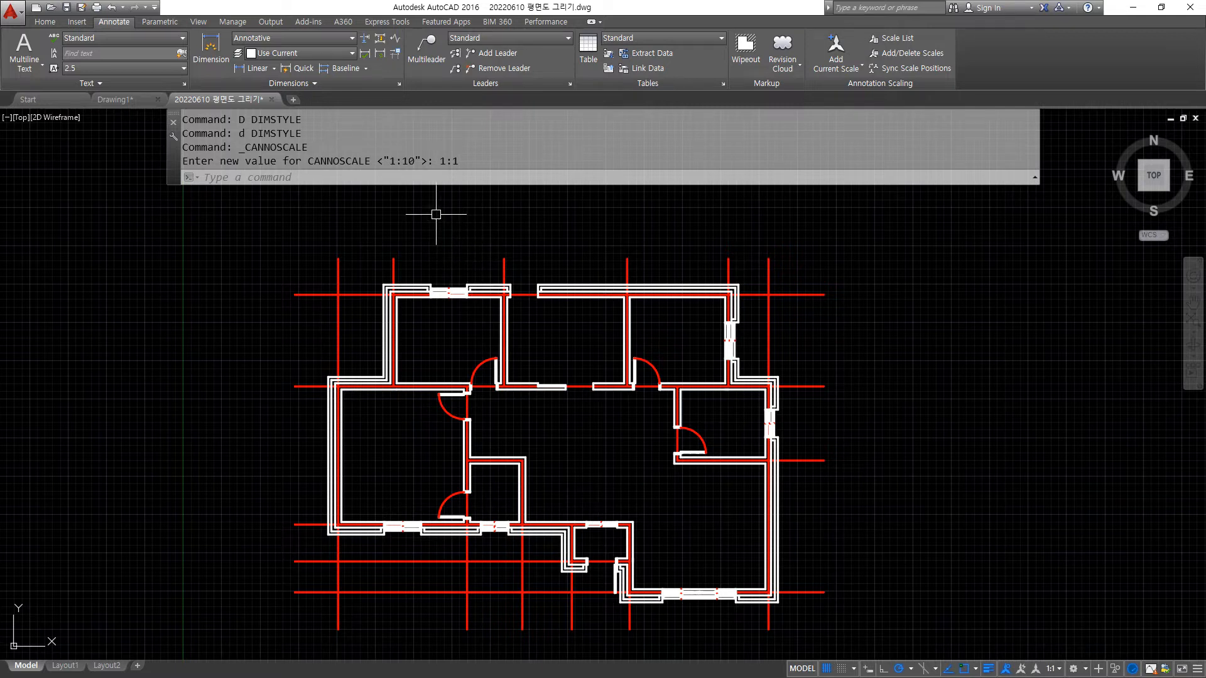
- Add a horizontal linear dimension between the upper ends of the two leftmost vertical centre lines above the floor plan
{"action": "middle_click_drag", "start_coordinate": [431, 251], "coordinate": [411, 294]}
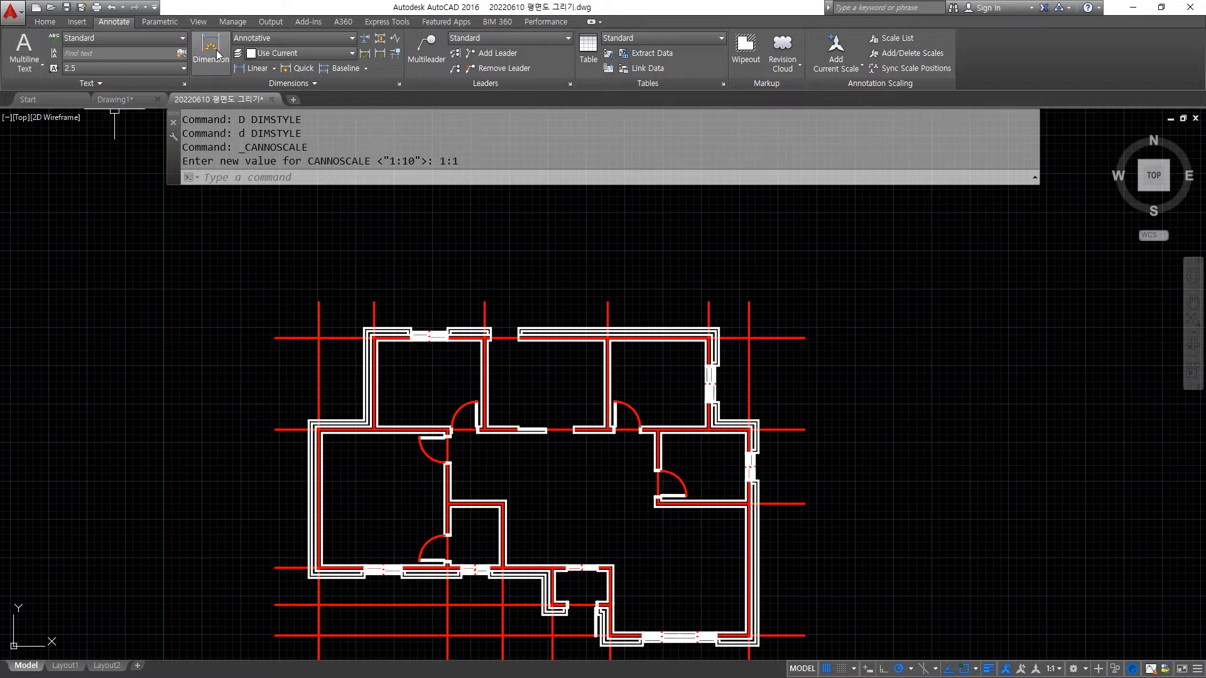
{"action": "left_click", "coordinate": [252, 68]}
{"action": "left_click", "coordinate": [319, 302]}
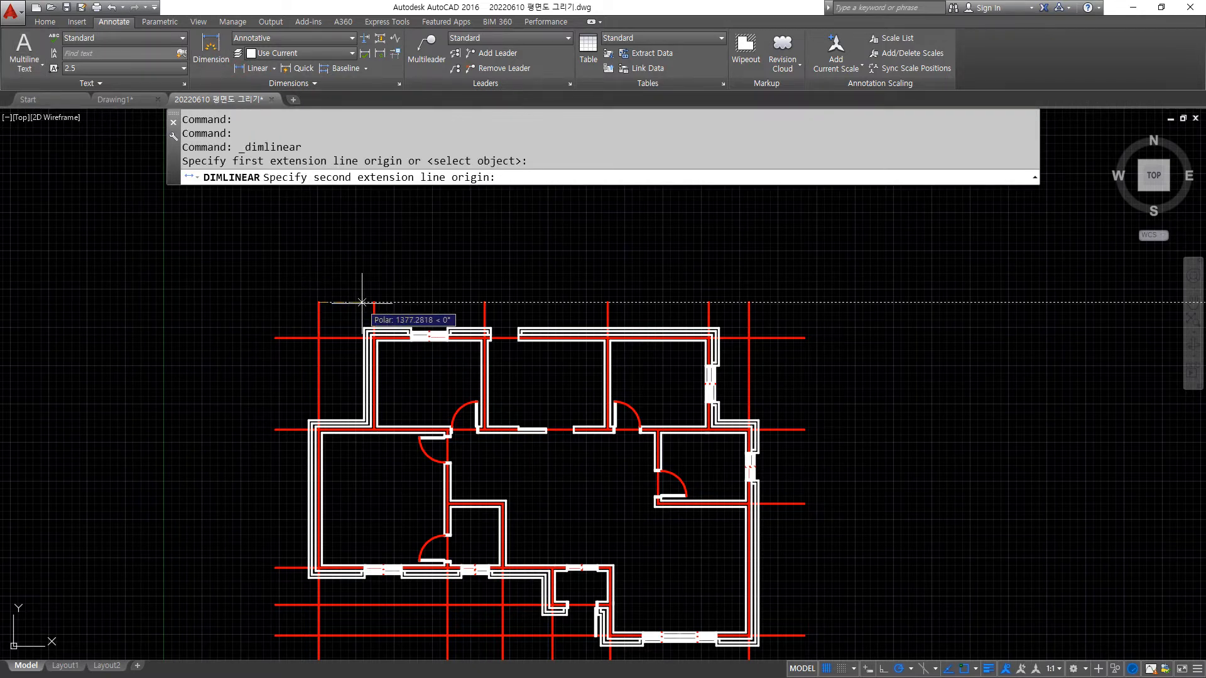
{"action": "left_click", "coordinate": [374, 302]}
{"action": "scroll", "coordinate": [343, 286], "scroll_direction": "up", "scroll_amount": 2}
{"action": "scroll", "coordinate": [343, 285], "scroll_direction": "up", "scroll_amount": 8}
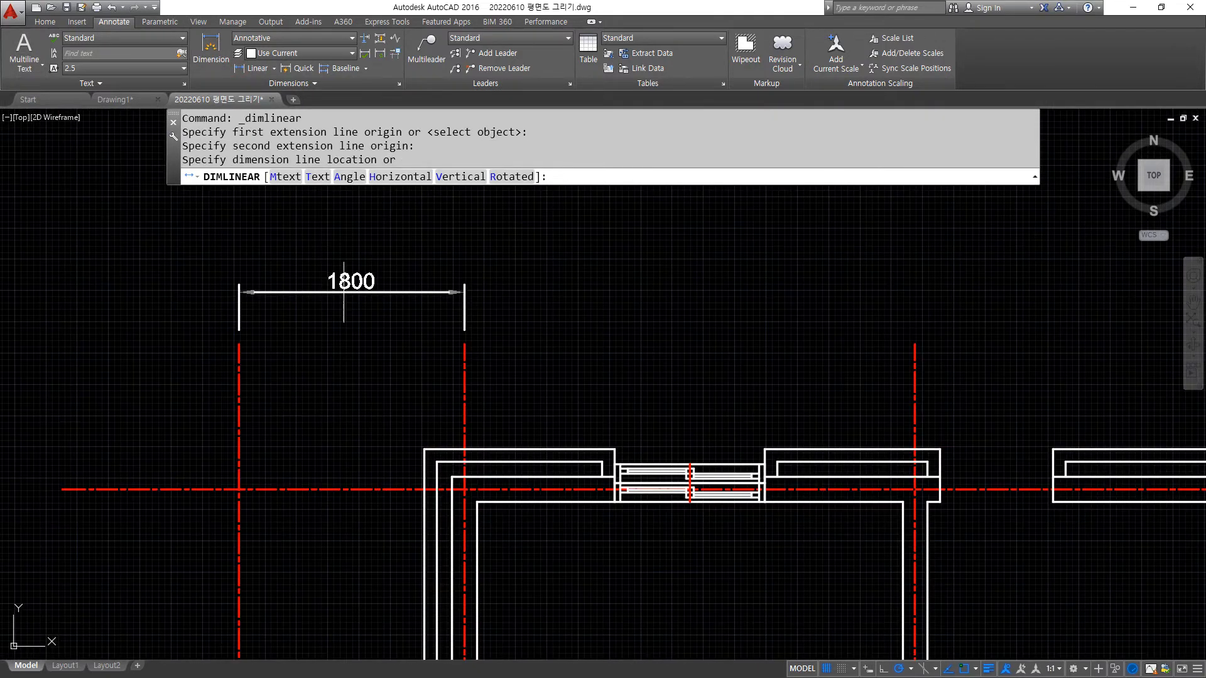
{"action": "middle_click_drag", "start_coordinate": [338, 247], "coordinate": [379, 334]}
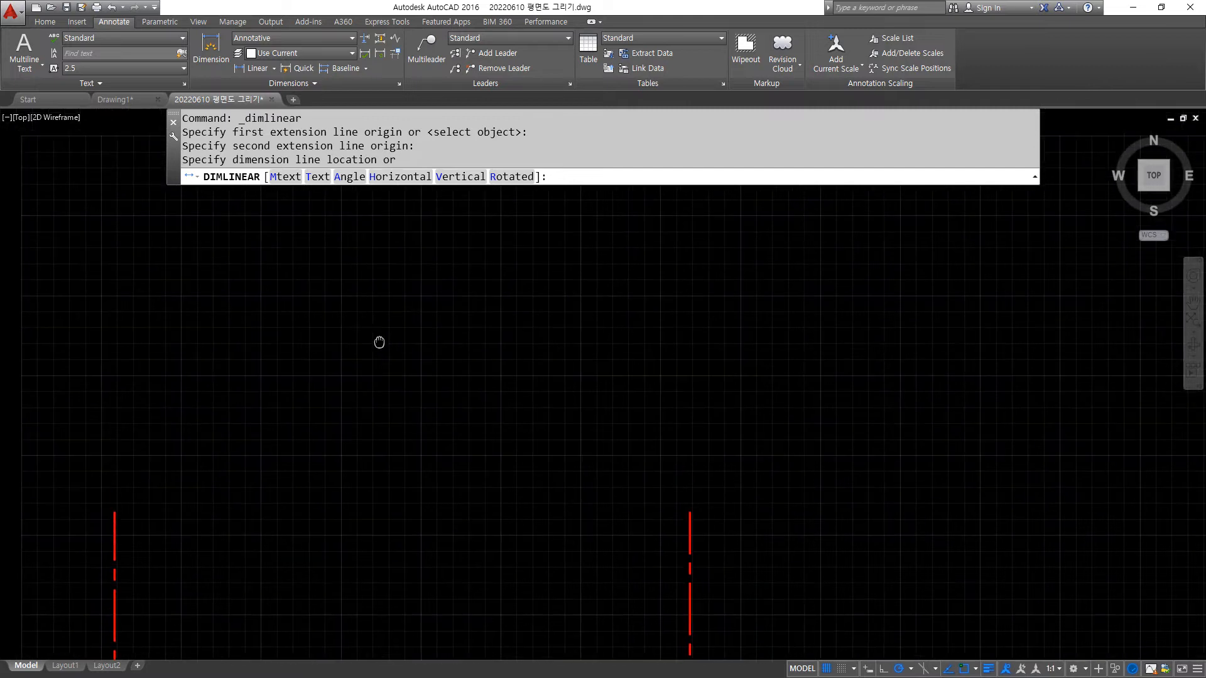
{"action": "left_click", "coordinate": [363, 233]}
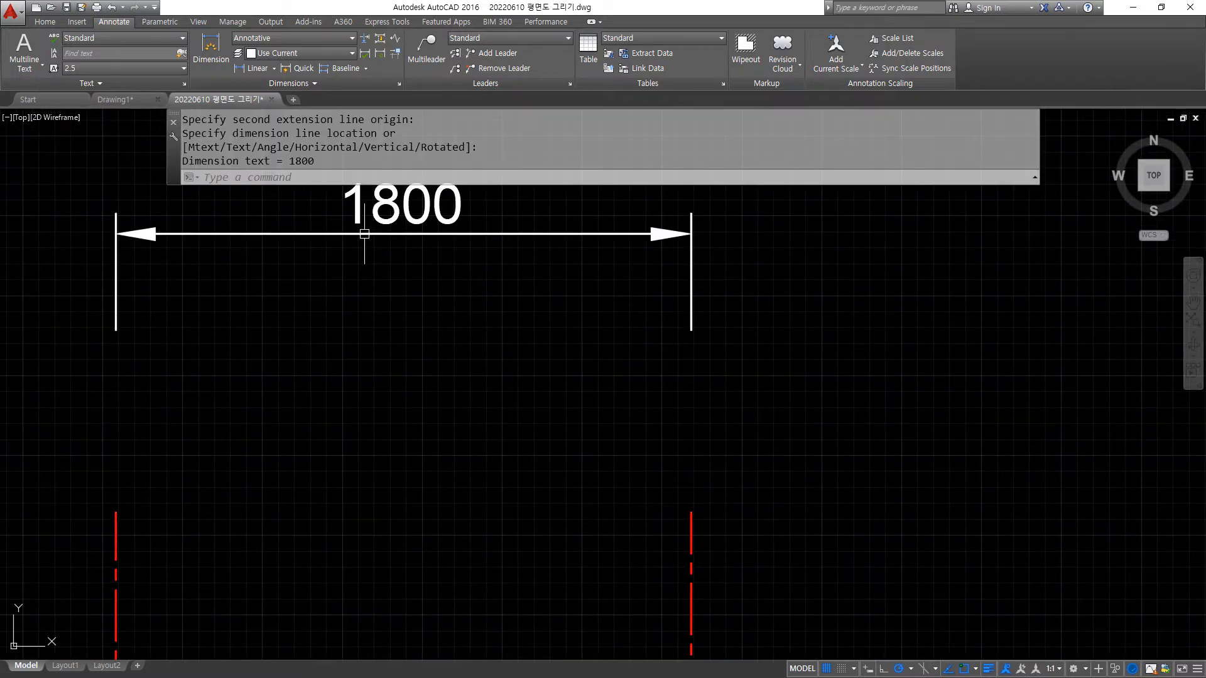
{"action": "mouse_move", "coordinate": [126, 337]}
{"action": "left_mouse_down"}
{"action": "mouse_move", "coordinate": [165, 408]}
{"action": "mouse_move", "coordinate": [85, 414]}
{"action": "mouse_move", "coordinate": [142, 270]}
{"action": "mouse_move", "coordinate": [116, 347]}
{"action": "left_mouse_up"}
{"action": "key", "text": "Escape"}
{"action": "scroll", "coordinate": [409, 400], "scroll_direction": "down", "scroll_amount": 2}
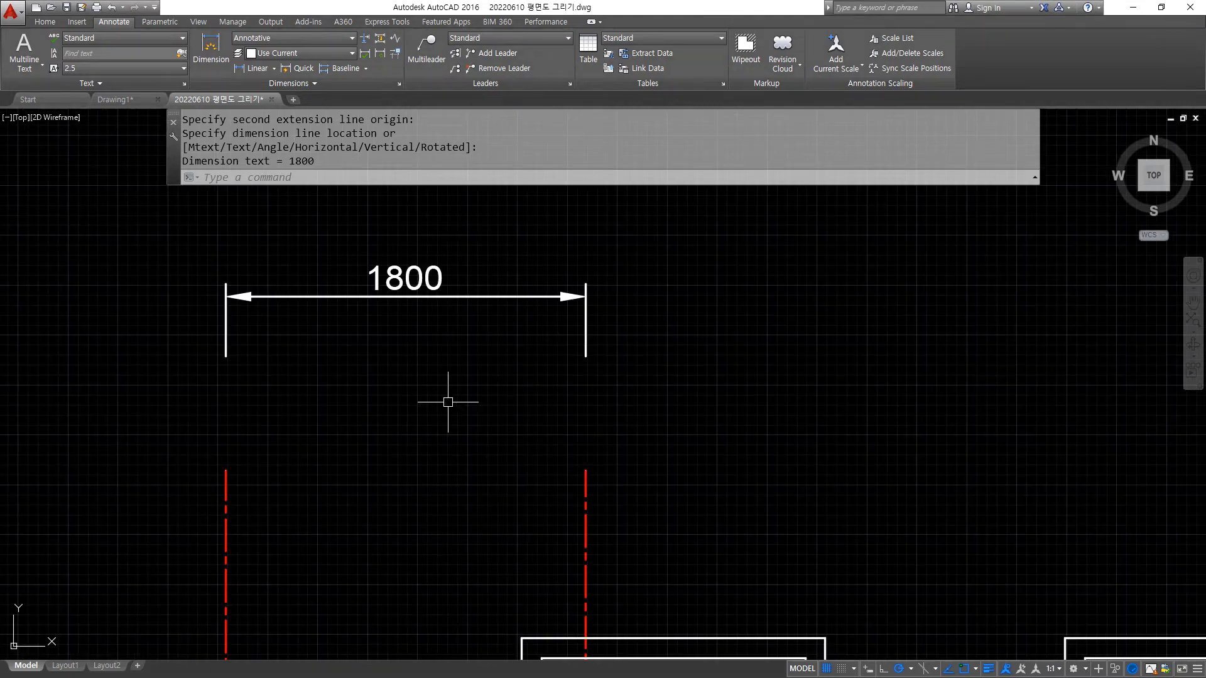
- Continue the dimension chain above the floor plan across the remaining four vertical centre lines up to the rightmost one
{"action": "middle_click_drag", "start_coordinate": [616, 429], "coordinate": [346, 384]}
{"action": "scroll", "coordinate": [346, 384], "scroll_direction": "down", "scroll_amount": 4}
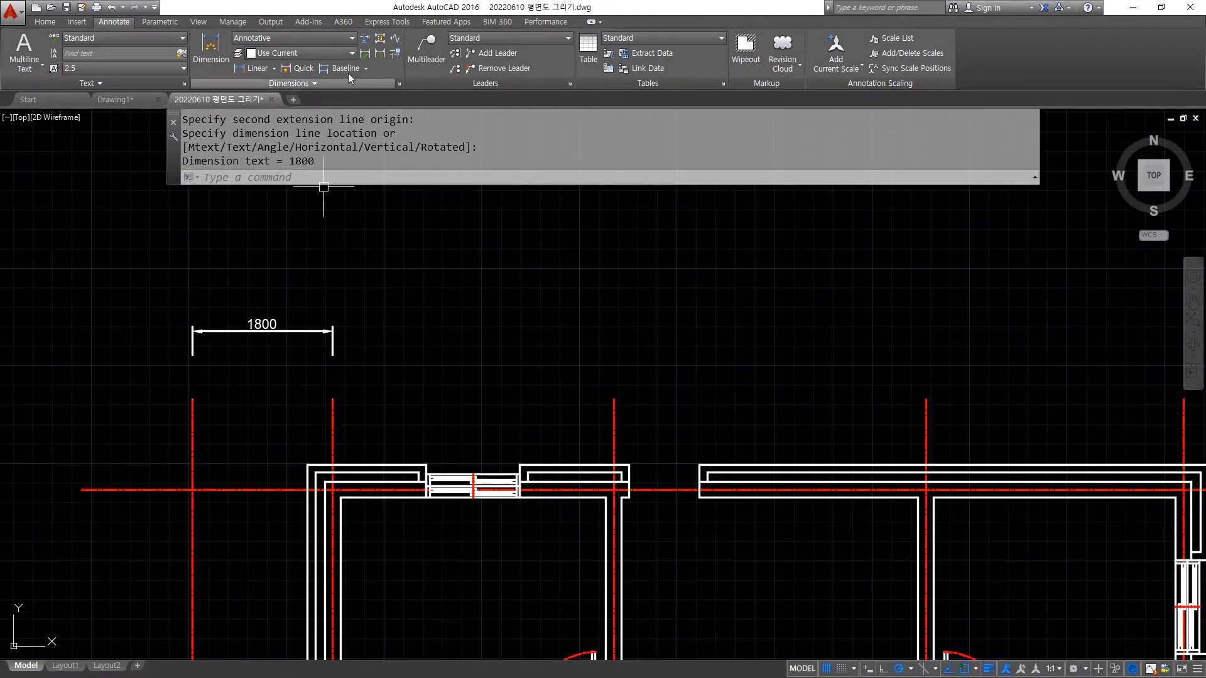
{"action": "left_click", "coordinate": [366, 68]}
{"action": "left_click", "coordinate": [355, 88]}
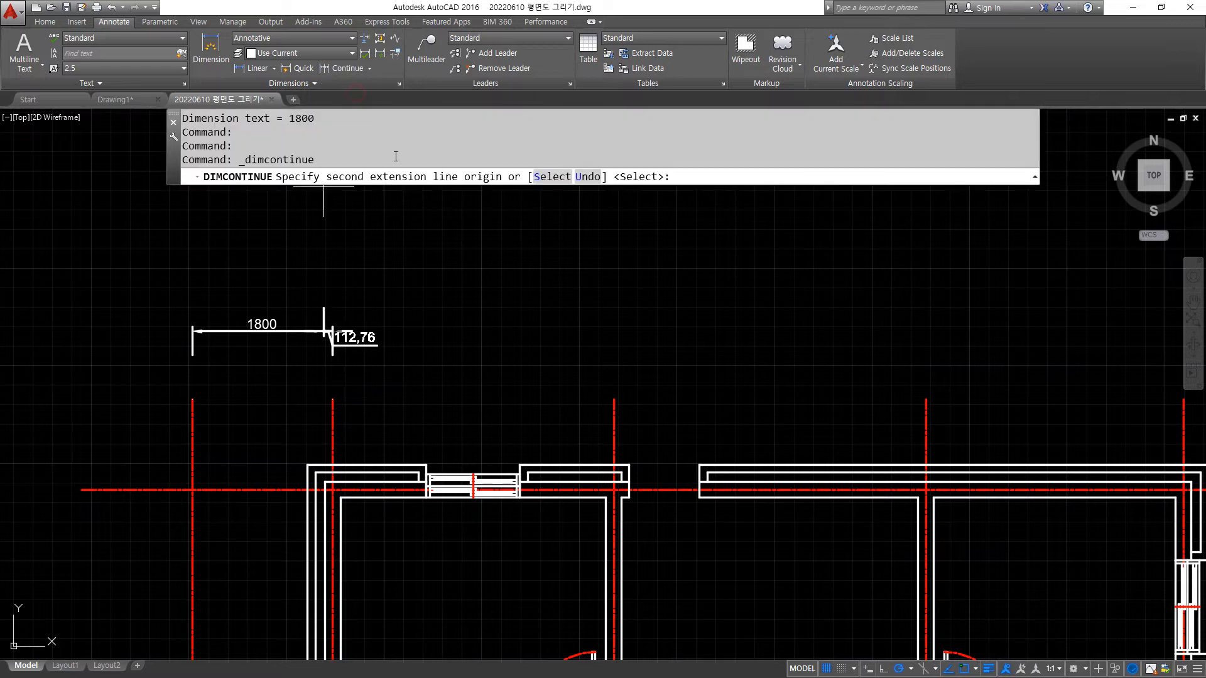
{"action": "left_click", "coordinate": [614, 400]}
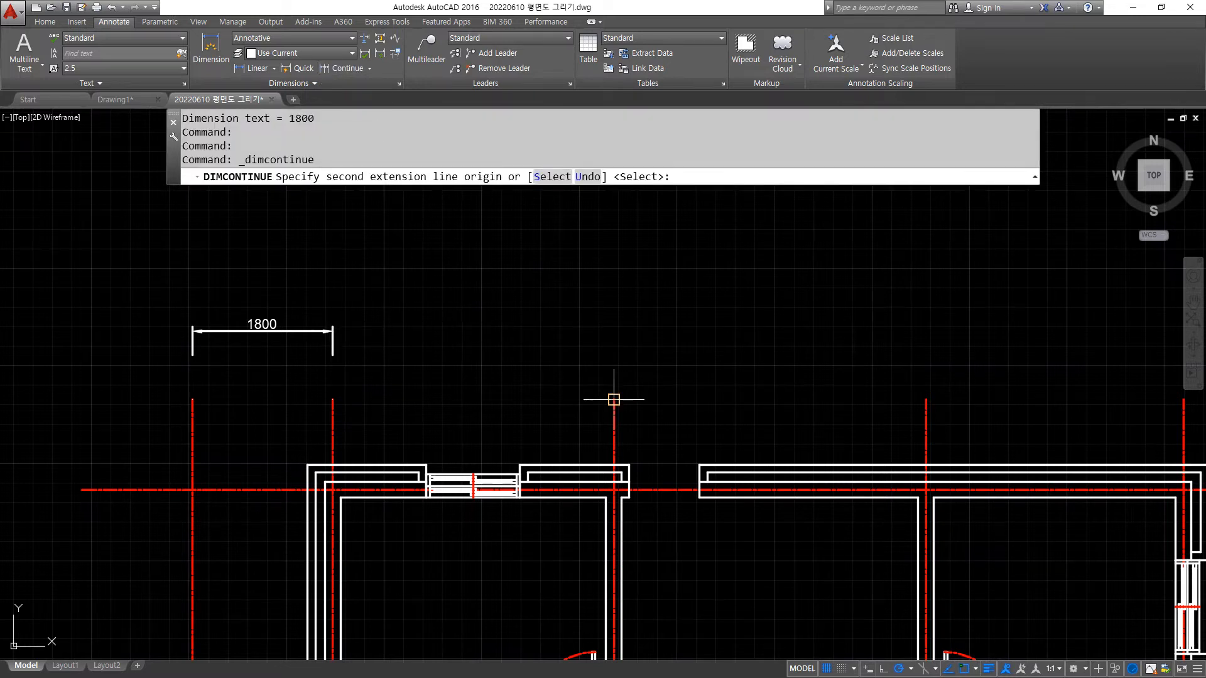
{"action": "left_click", "coordinate": [926, 400]}
{"action": "middle_click_drag", "start_coordinate": [1182, 404], "coordinate": [872, 396]}
{"action": "left_click", "coordinate": [874, 392]}
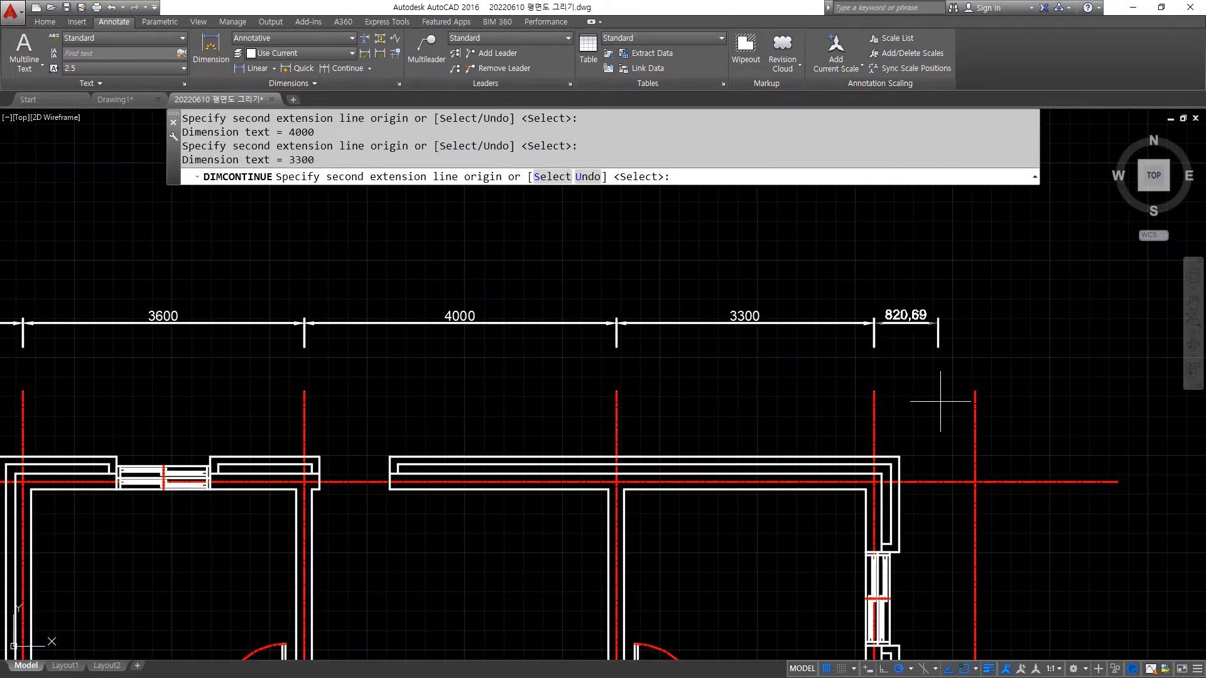
{"action": "left_click", "coordinate": [975, 392]}
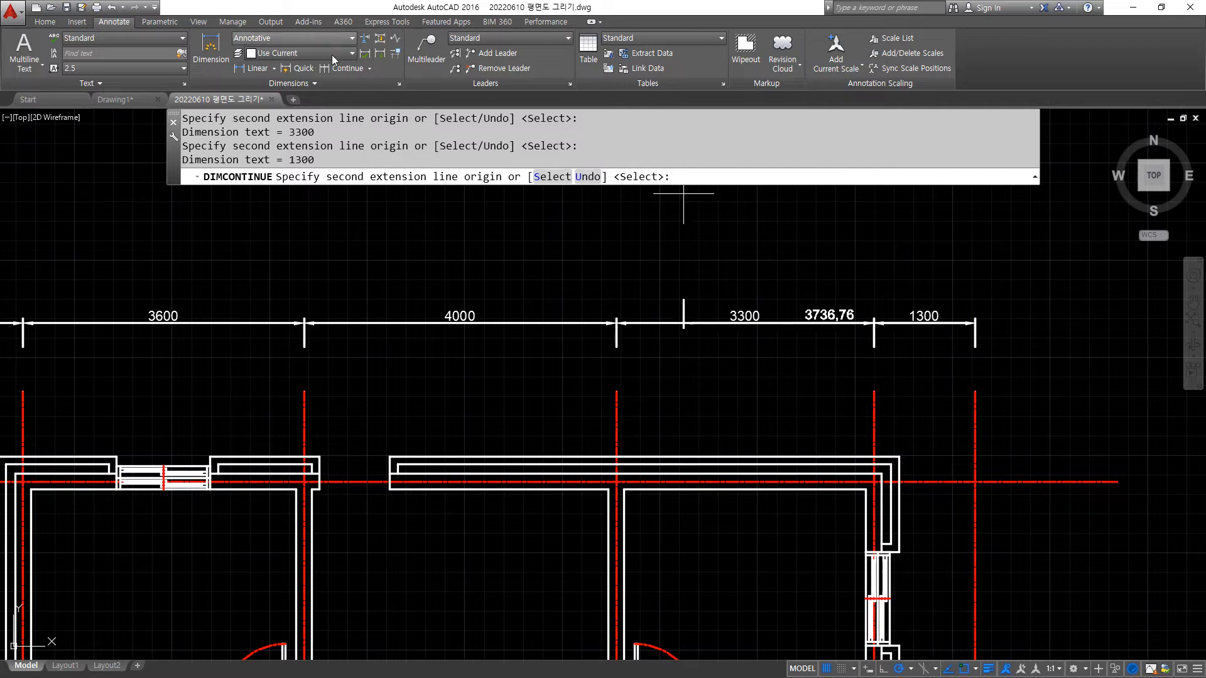
- Add an overall baseline dimension above the chain, from the leftmost vertical centre line to the rightmost one
{"action": "left_click", "coordinate": [369, 68]}
{"action": "left_click", "coordinate": [361, 115]}
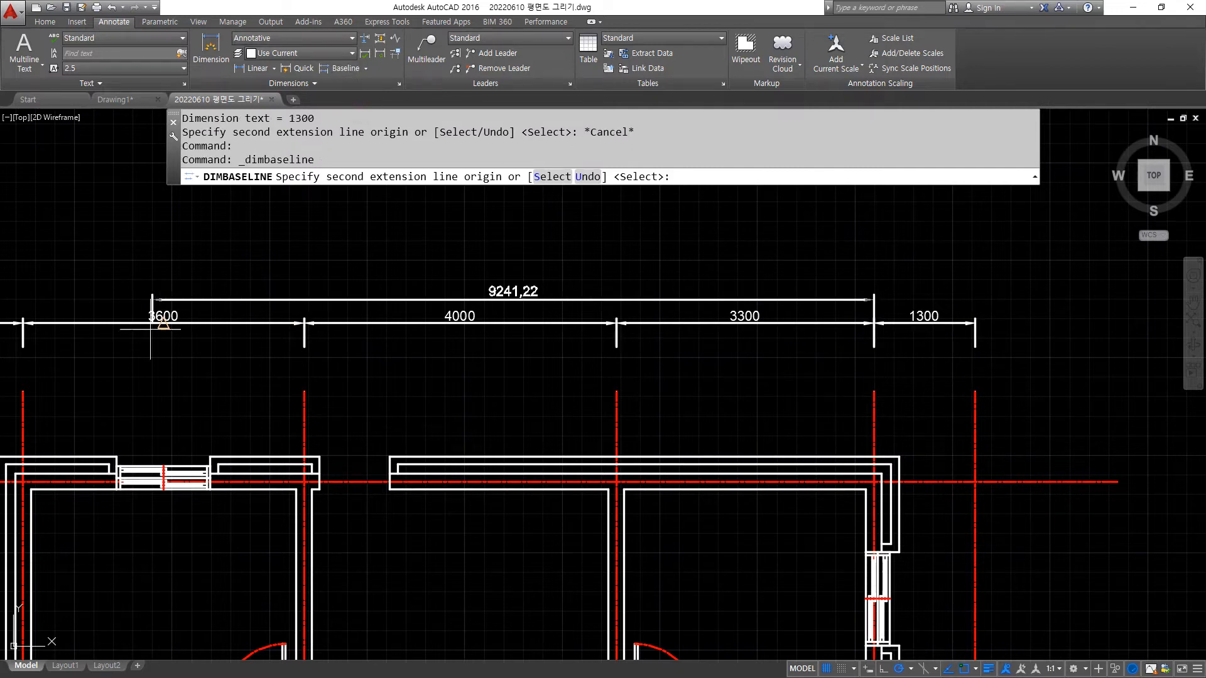
{"action": "key", "text": "Return"}
{"action": "middle_click_drag", "start_coordinate": [64, 340], "coordinate": [186, 365]}
{"action": "left_click", "coordinate": [94, 360]}
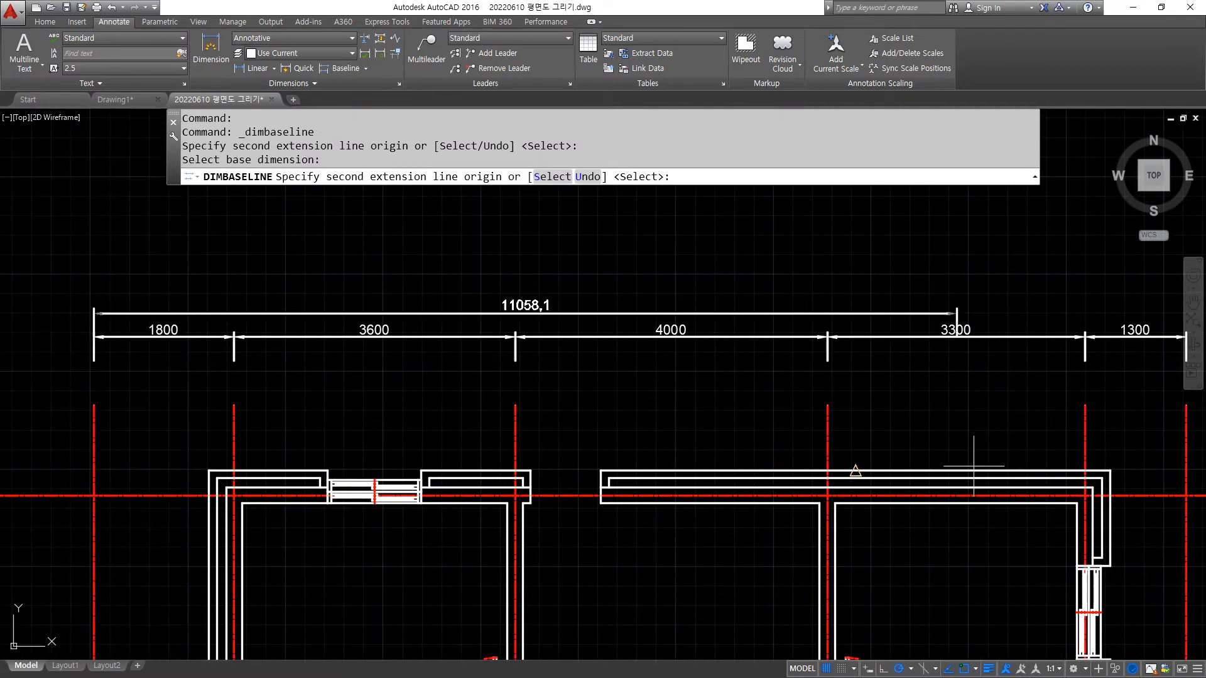
{"action": "middle_click_drag", "start_coordinate": [1013, 381], "coordinate": [921, 404]}
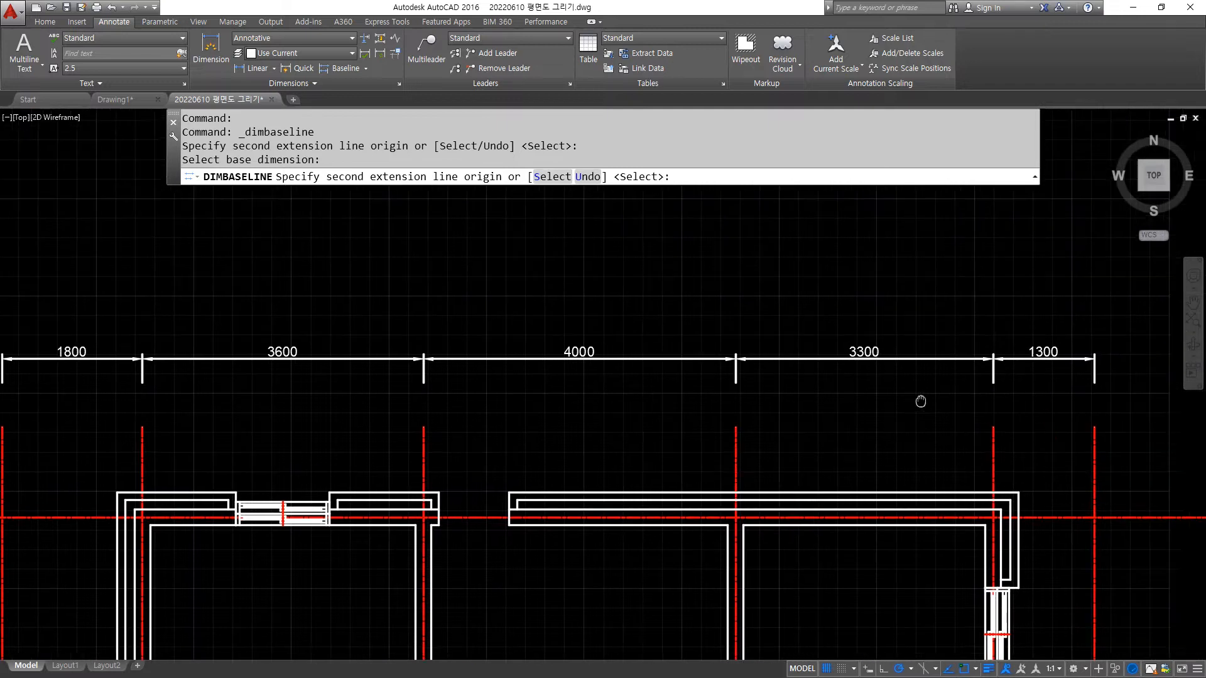
{"action": "left_click", "coordinate": [1092, 422]}
{"action": "key", "text": "Escape"}
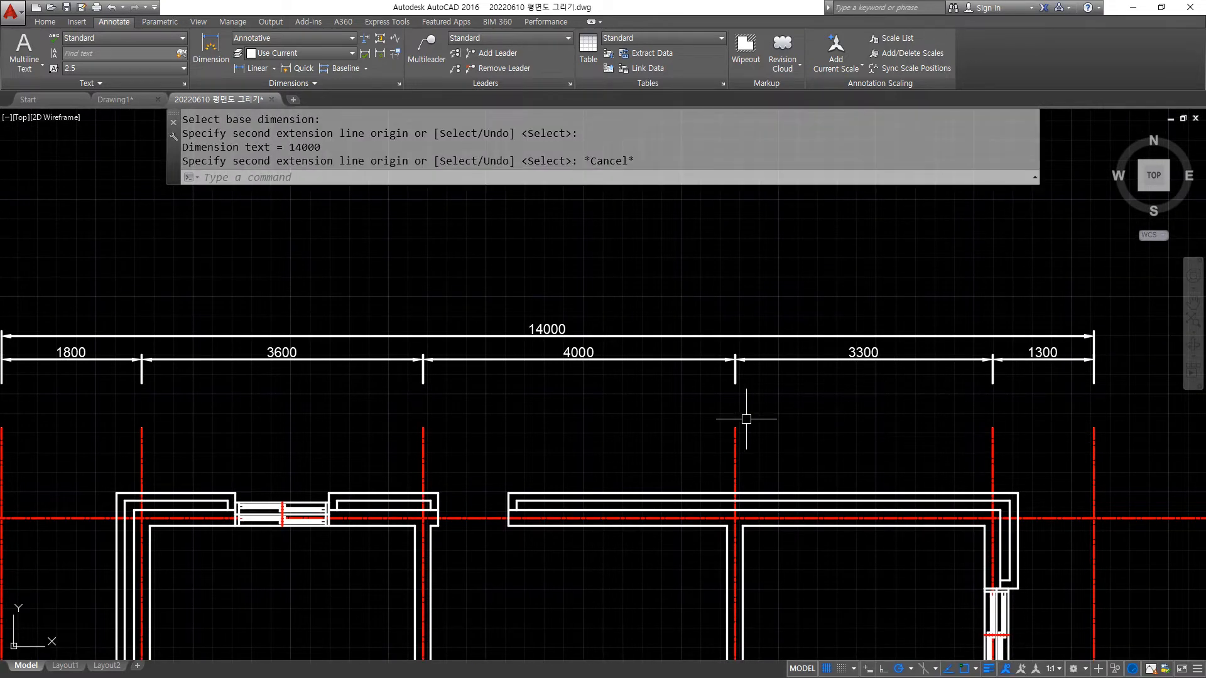
{"action": "middle_click_drag", "start_coordinate": [447, 373], "coordinate": [474, 368]}
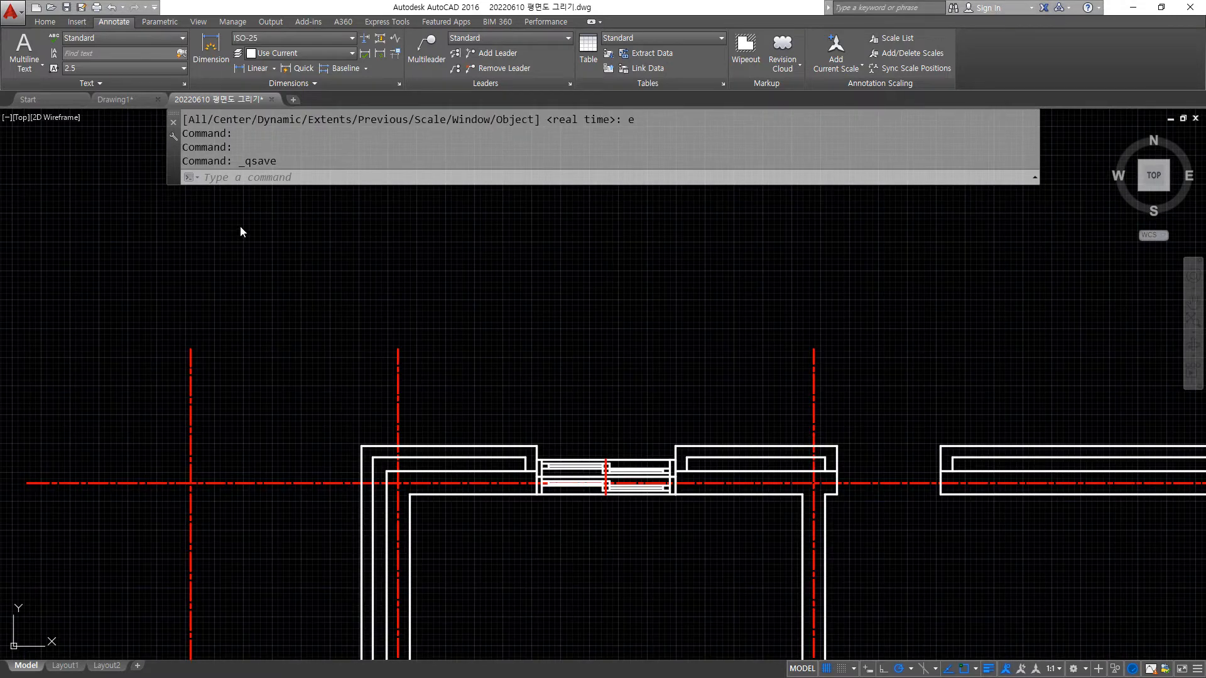
- Open the ISO-25 dimension style for modification and set its dimension arrowheads to Dot
{"action": "type", "text": "D"}
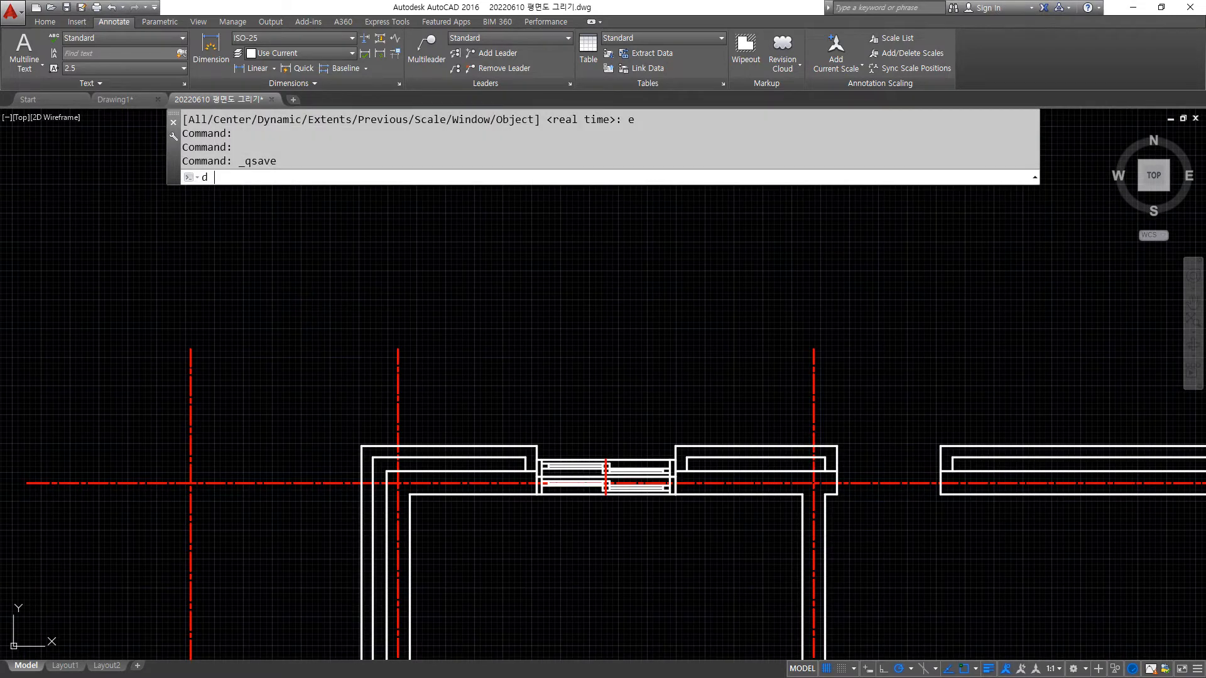
{"action": "key", "text": "Return"}
{"action": "left_click", "coordinate": [734, 317]}
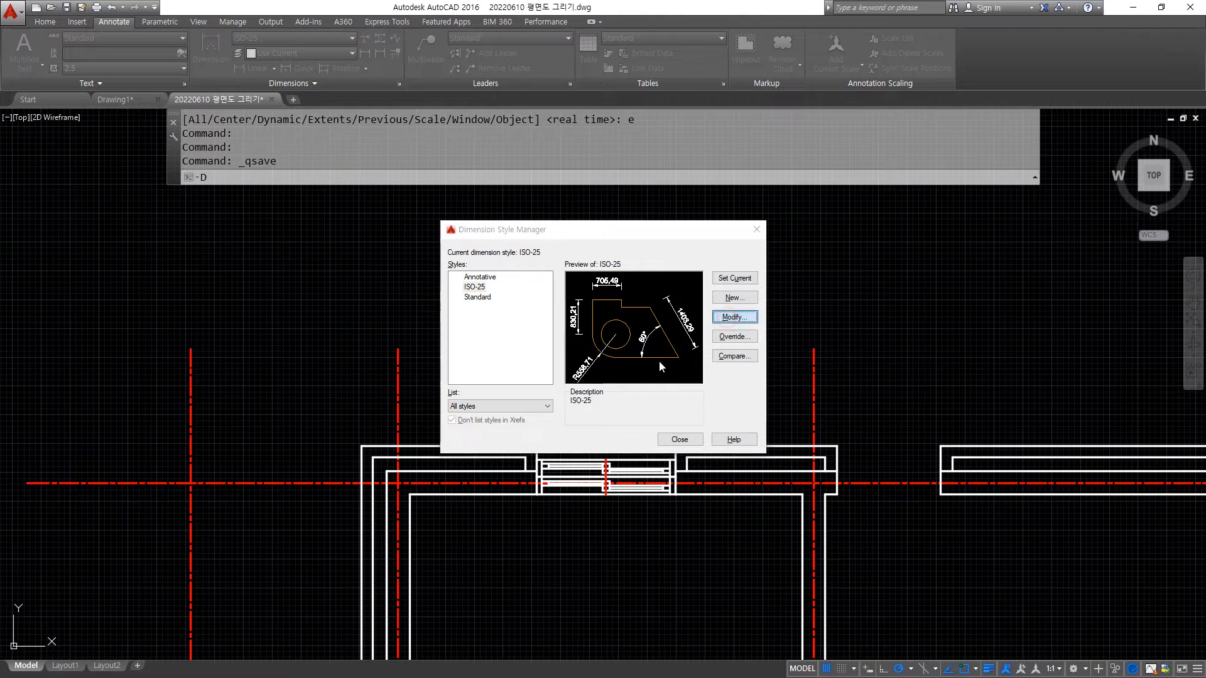
{"action": "left_click", "coordinate": [482, 205]}
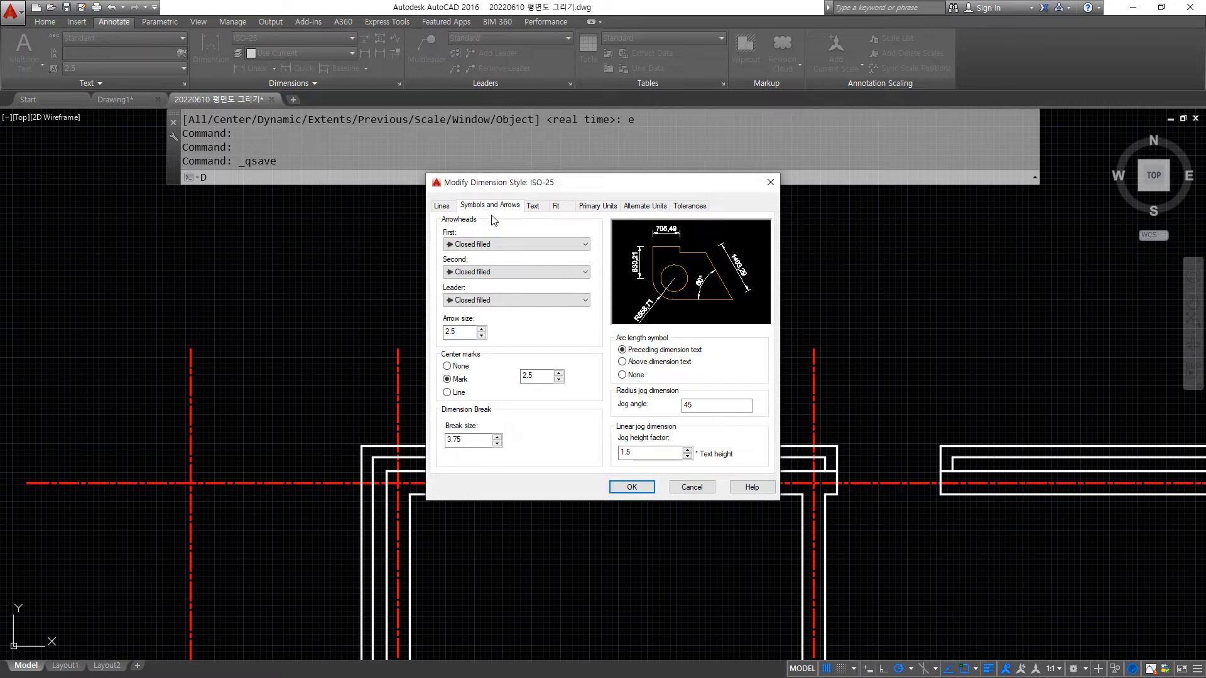
{"action": "key", "text": "super+plus"}
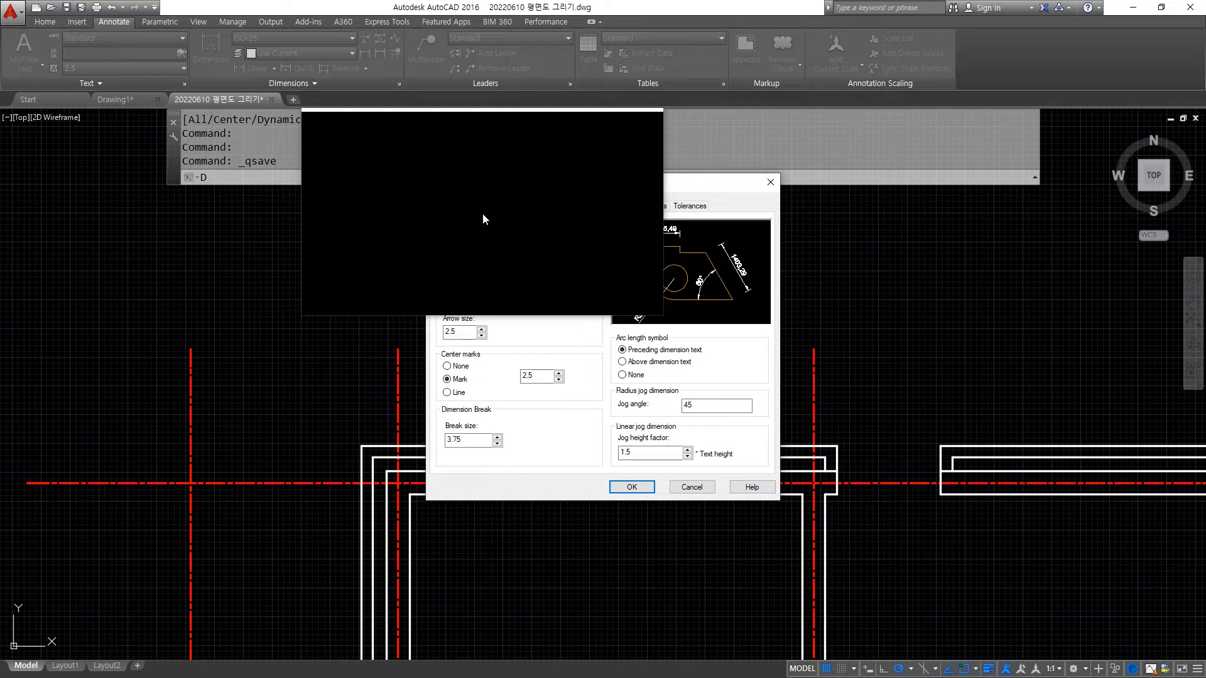
{"action": "left_click", "coordinate": [500, 248]}
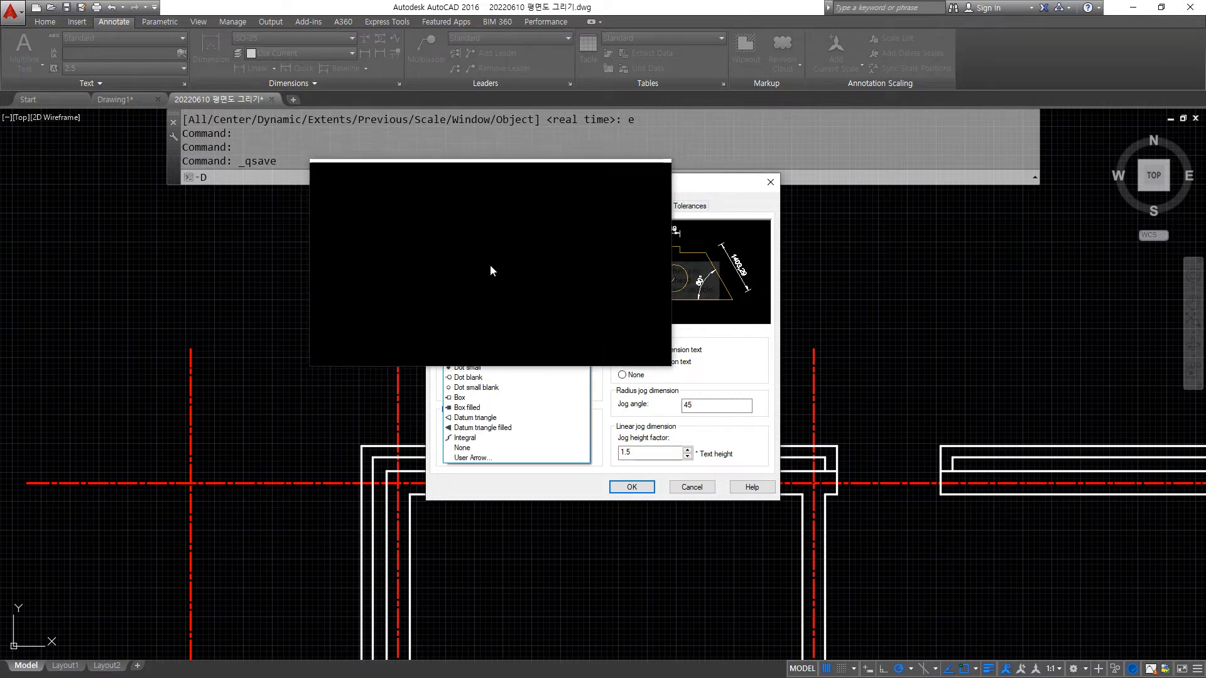
{"action": "left_click", "coordinate": [489, 284]}
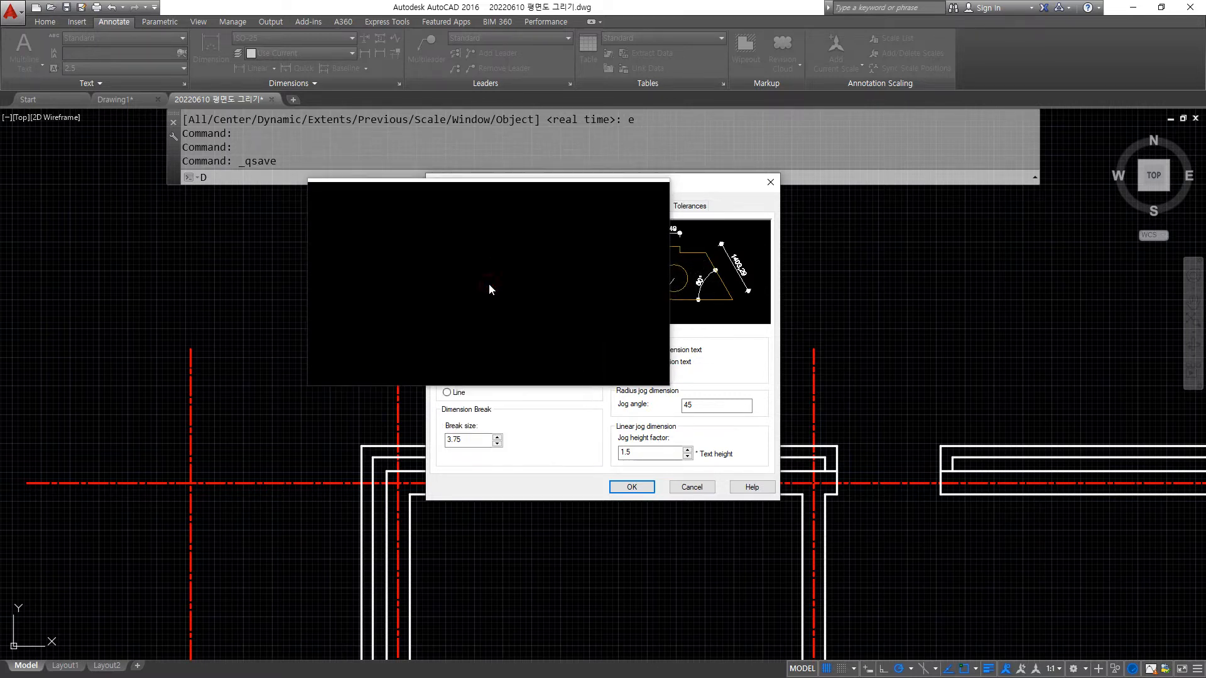
- Try Closed filled and Oblique as the first arrowhead with Dot as the second, and return the first to Dot
{"action": "left_click", "coordinate": [493, 250]}
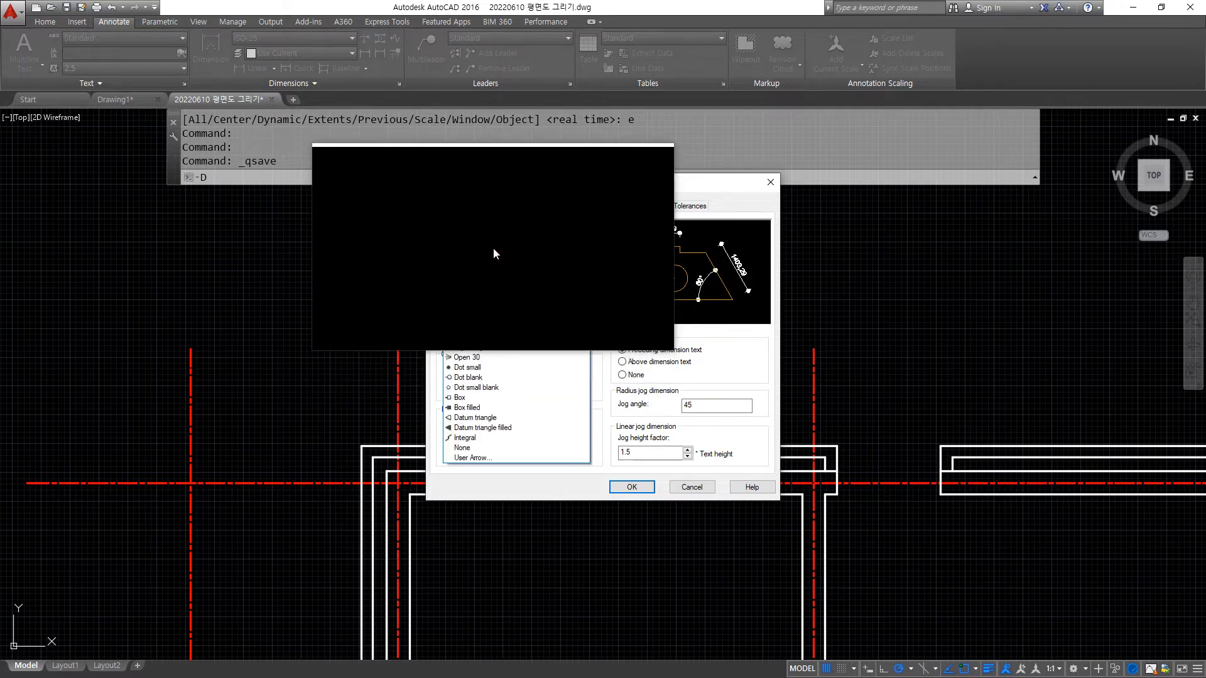
{"action": "left_click", "coordinate": [491, 257]}
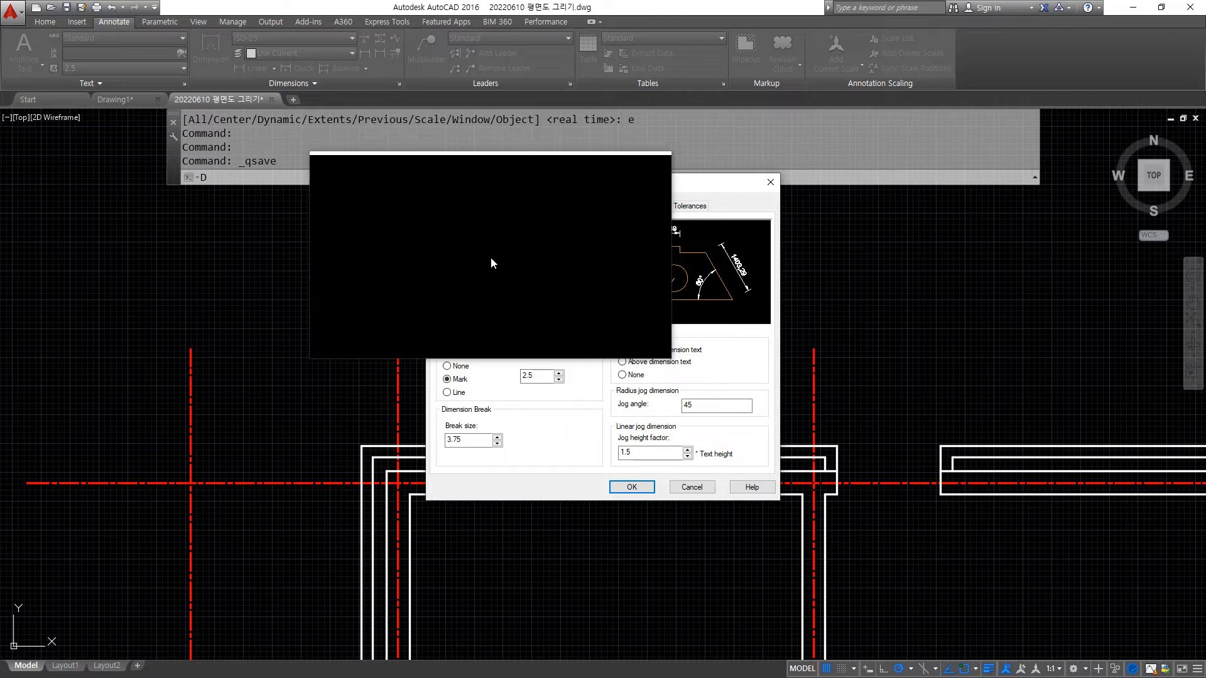
{"action": "left_click", "coordinate": [496, 275]}
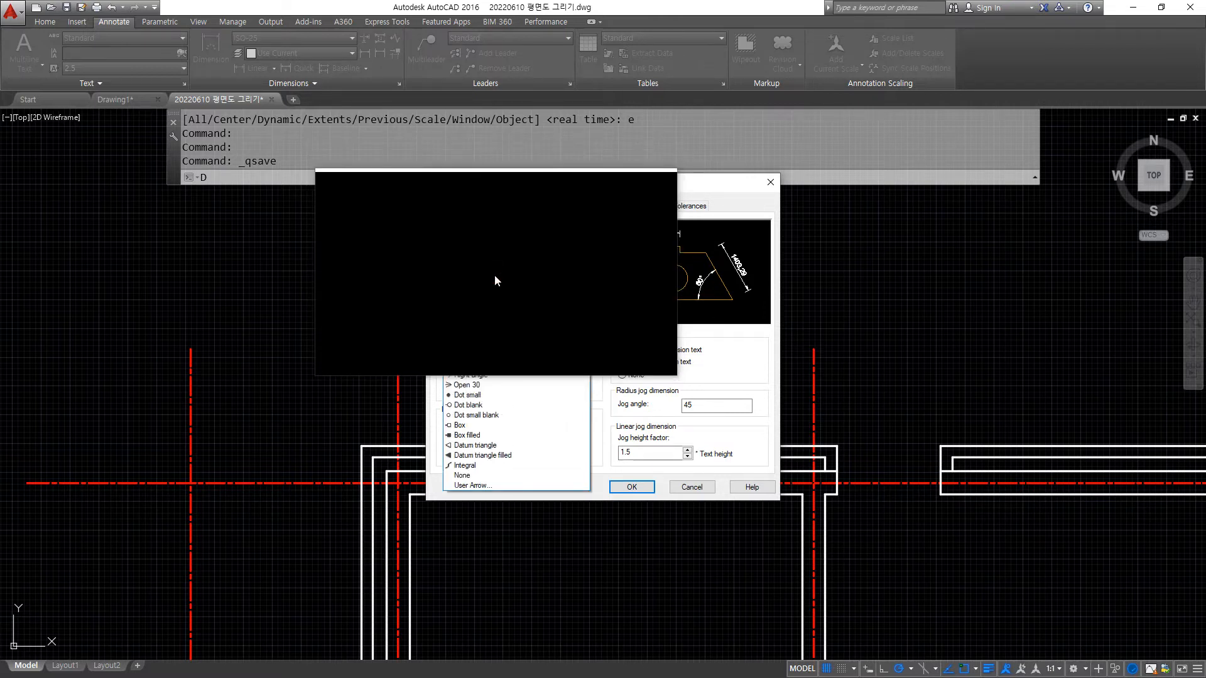
{"action": "left_click", "coordinate": [488, 311]}
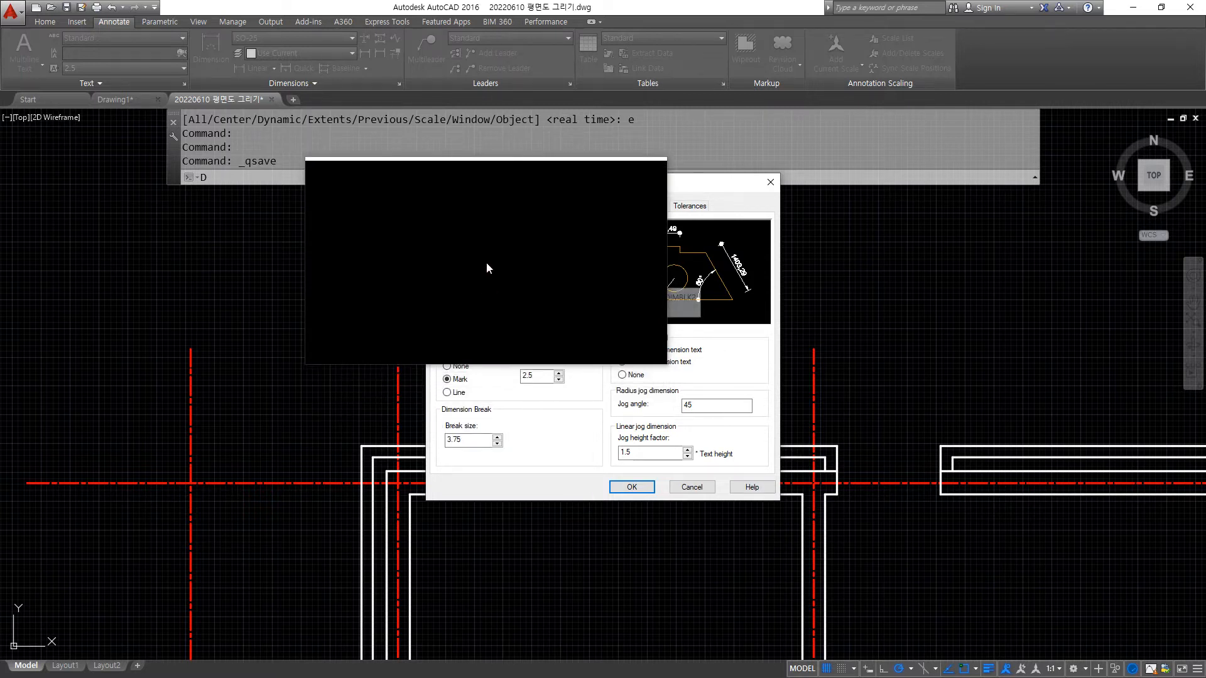
{"action": "left_click", "coordinate": [488, 244]}
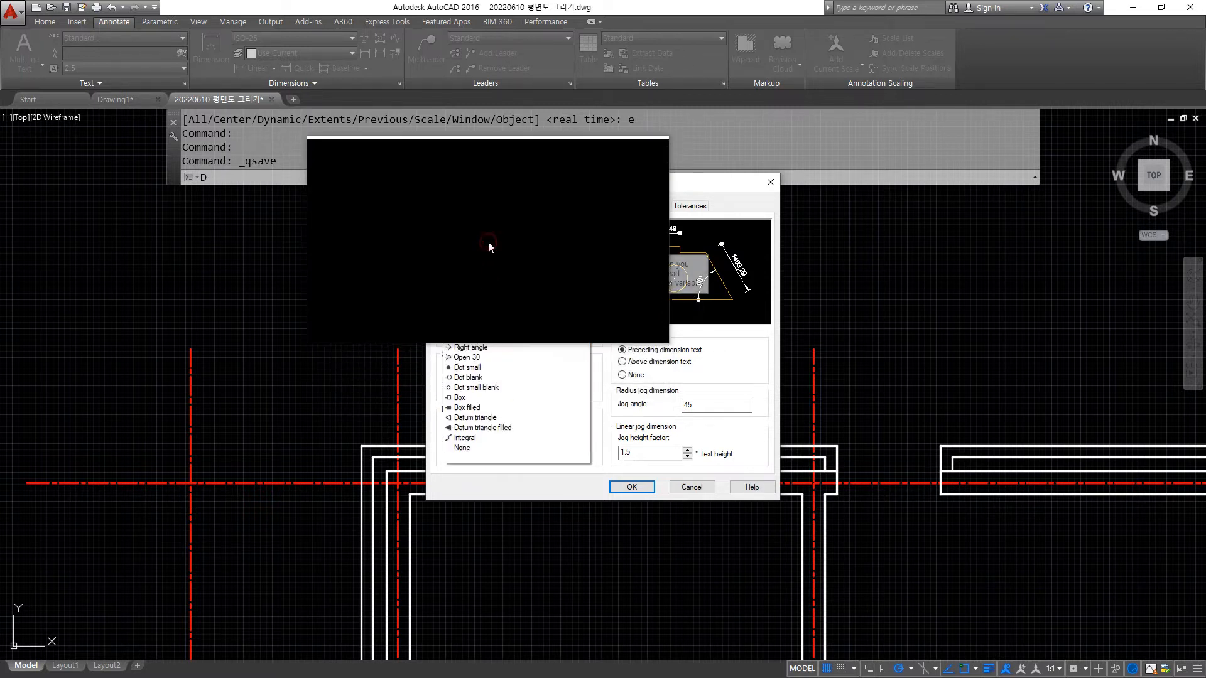
{"action": "left_click", "coordinate": [480, 303]}
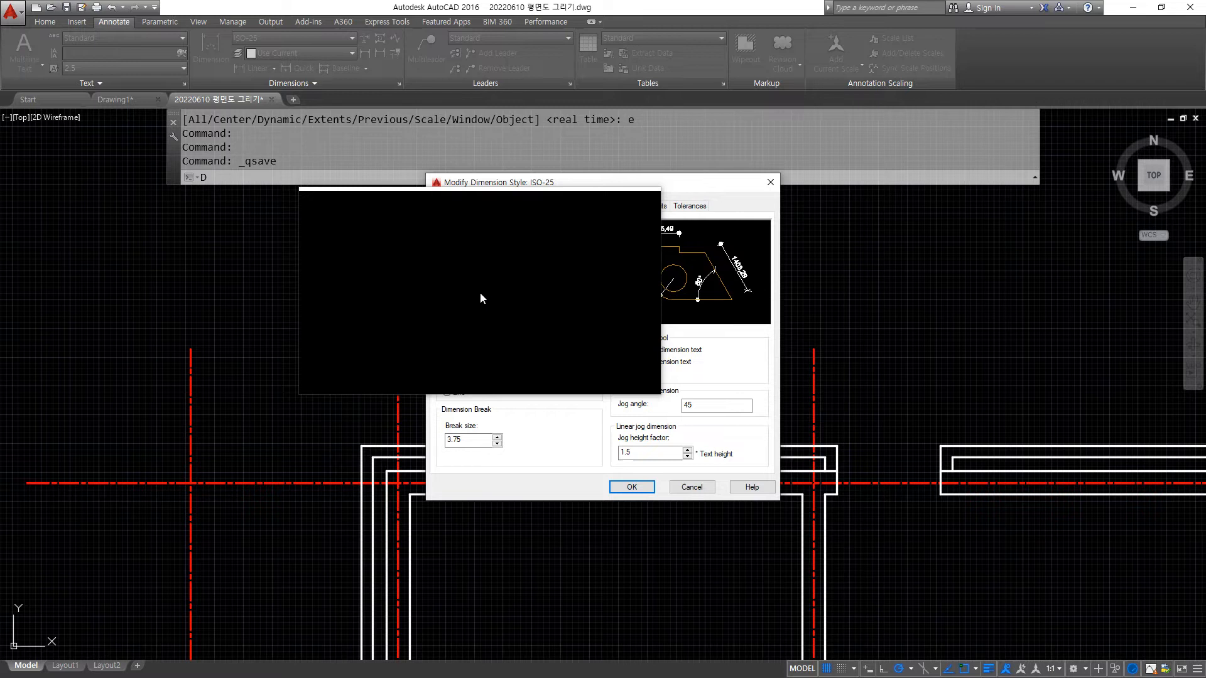
{"action": "left_click", "coordinate": [476, 252]}
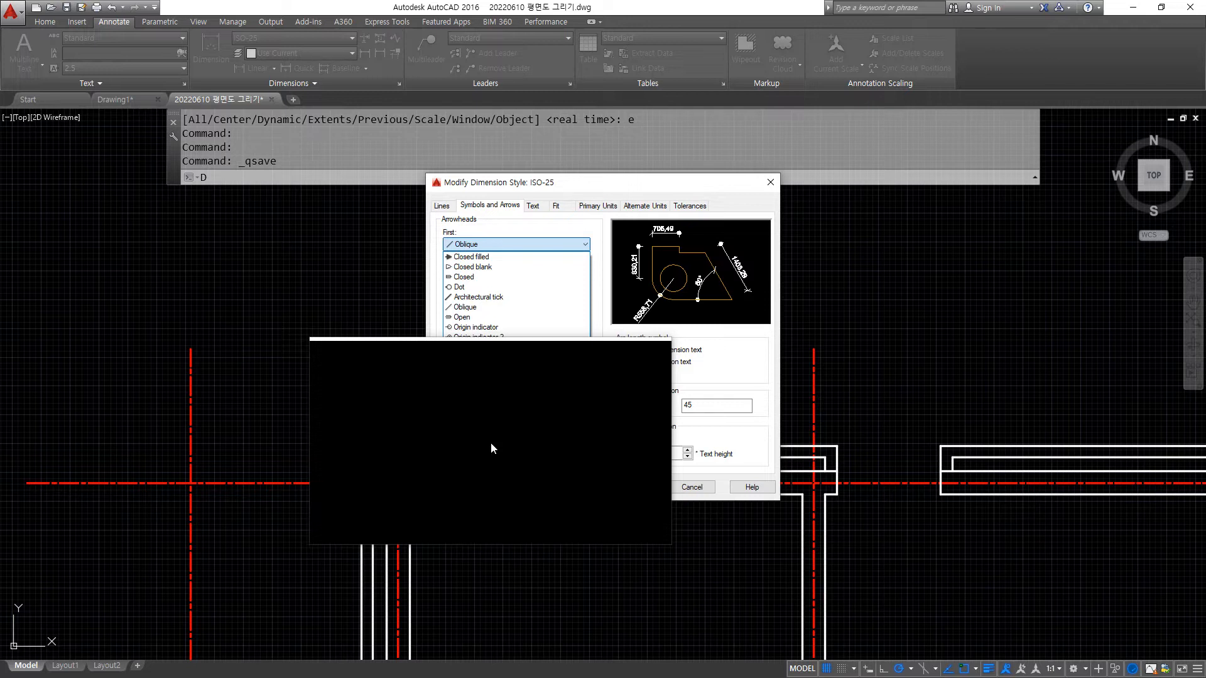
{"action": "left_click_drag", "start_coordinate": [491, 443], "coordinate": [457, 326]}
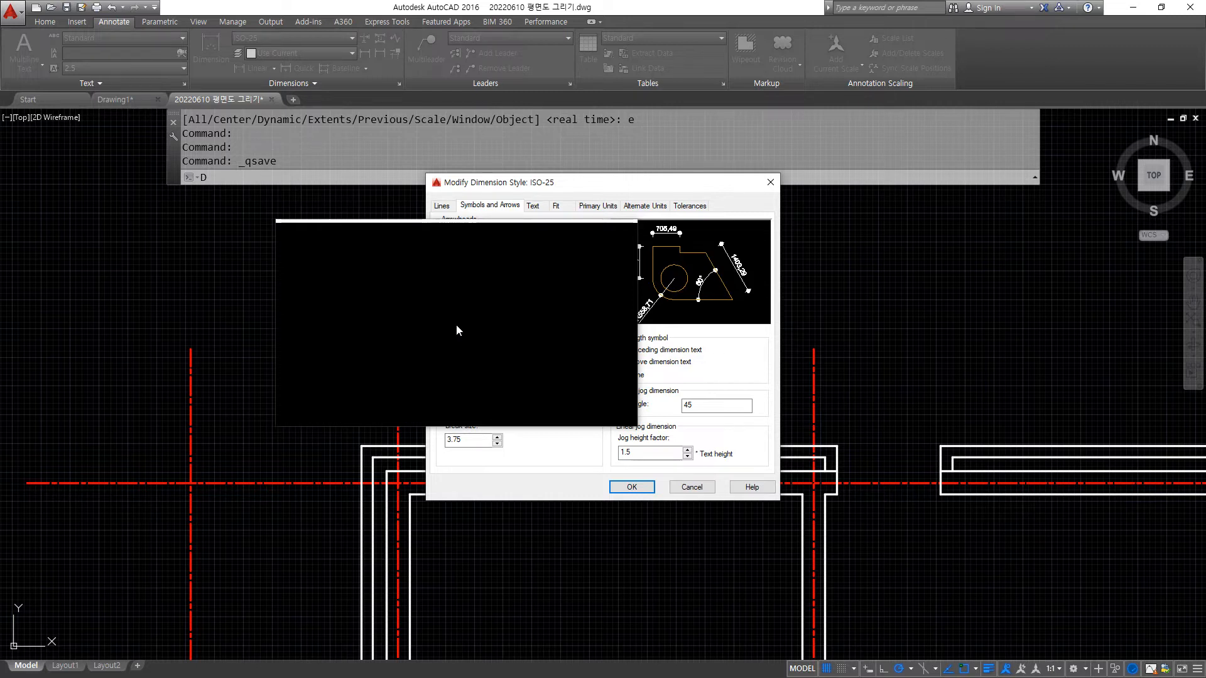
{"action": "left_click_drag", "start_coordinate": [456, 325], "coordinate": [714, 382]}
- Set the ISO-25 style's arrow size to 2, save the style changes and close the Dimension Style Manager
{"action": "left_click", "coordinate": [559, 205]}
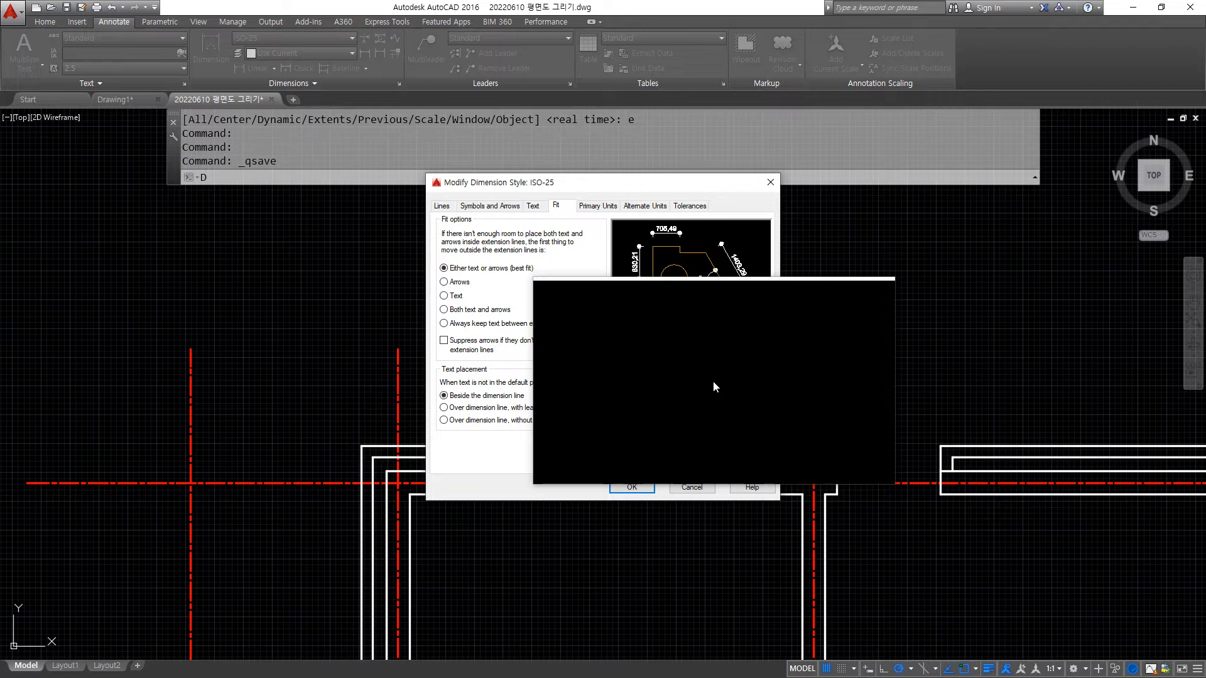
{"action": "left_click_drag", "start_coordinate": [713, 381], "coordinate": [742, 416]}
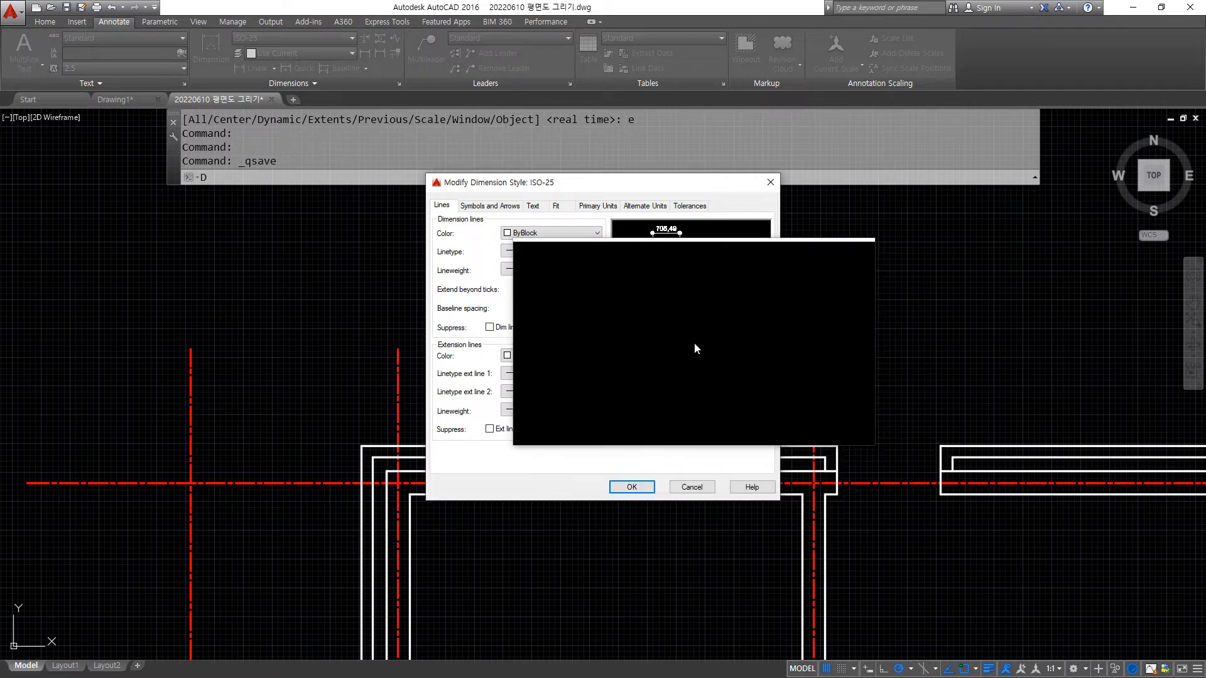
{"action": "left_click", "coordinate": [488, 206]}
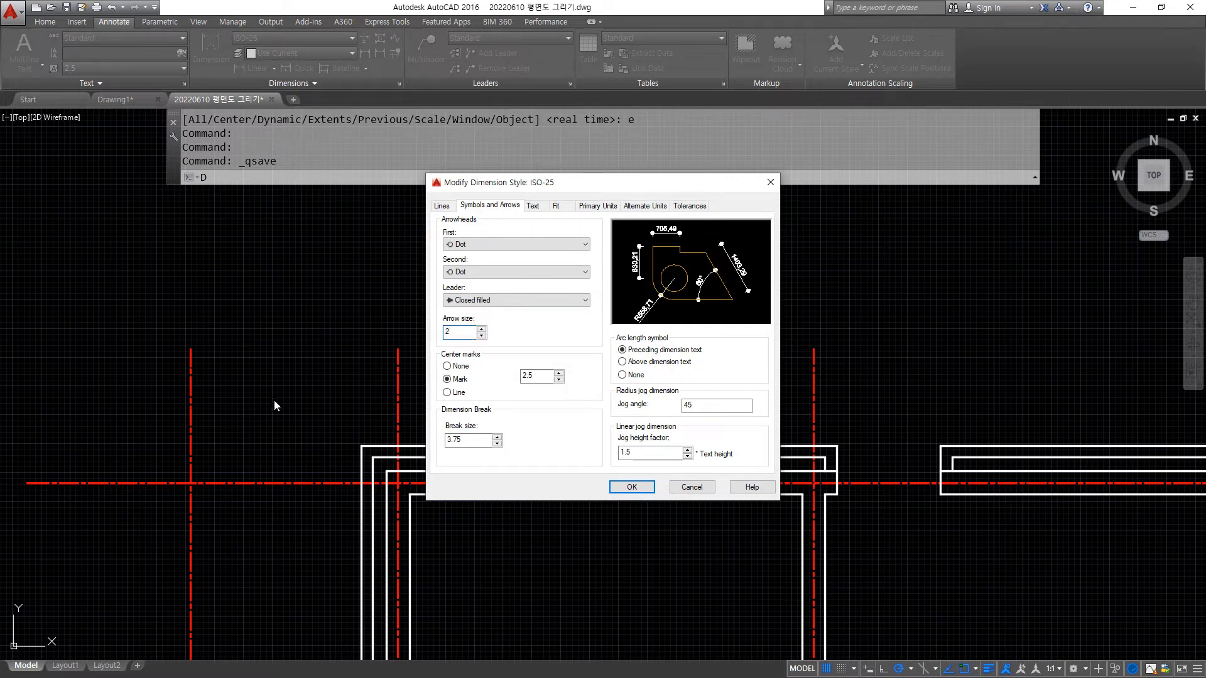
{"action": "left_click", "coordinate": [630, 487]}
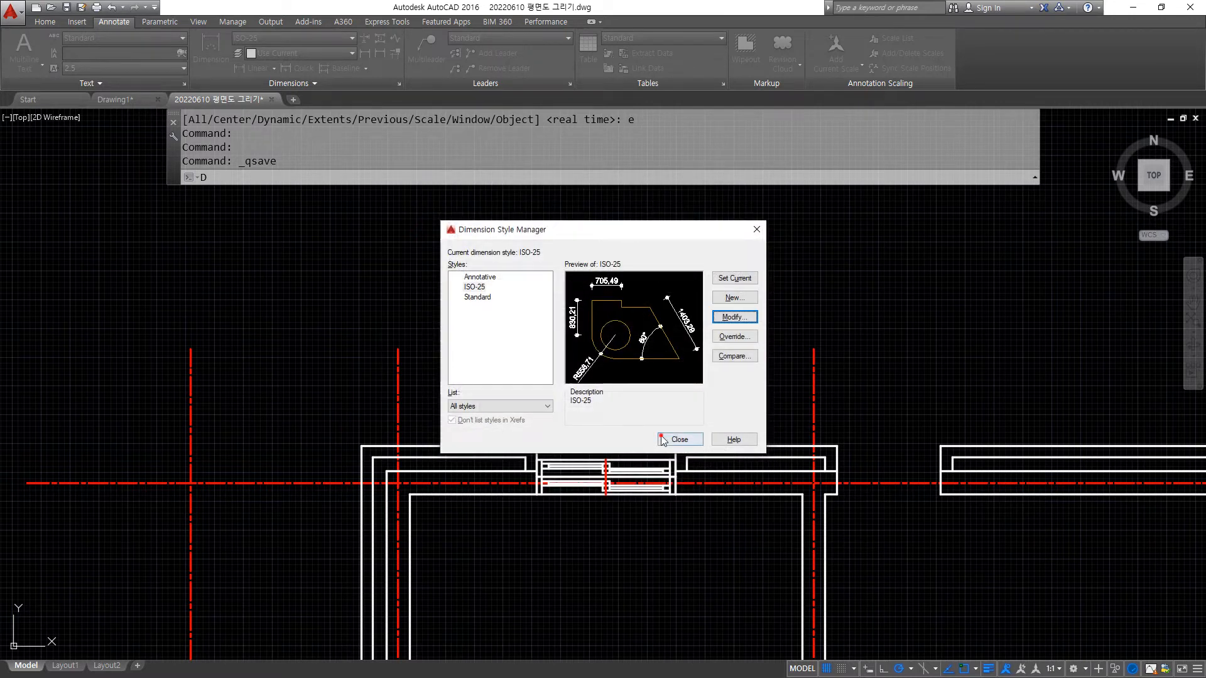
{"action": "left_click", "coordinate": [684, 438]}
- Add a linear dimension between the two leftmost vertical centre lines, placed just above their upper ends
{"action": "left_click", "coordinate": [257, 68]}
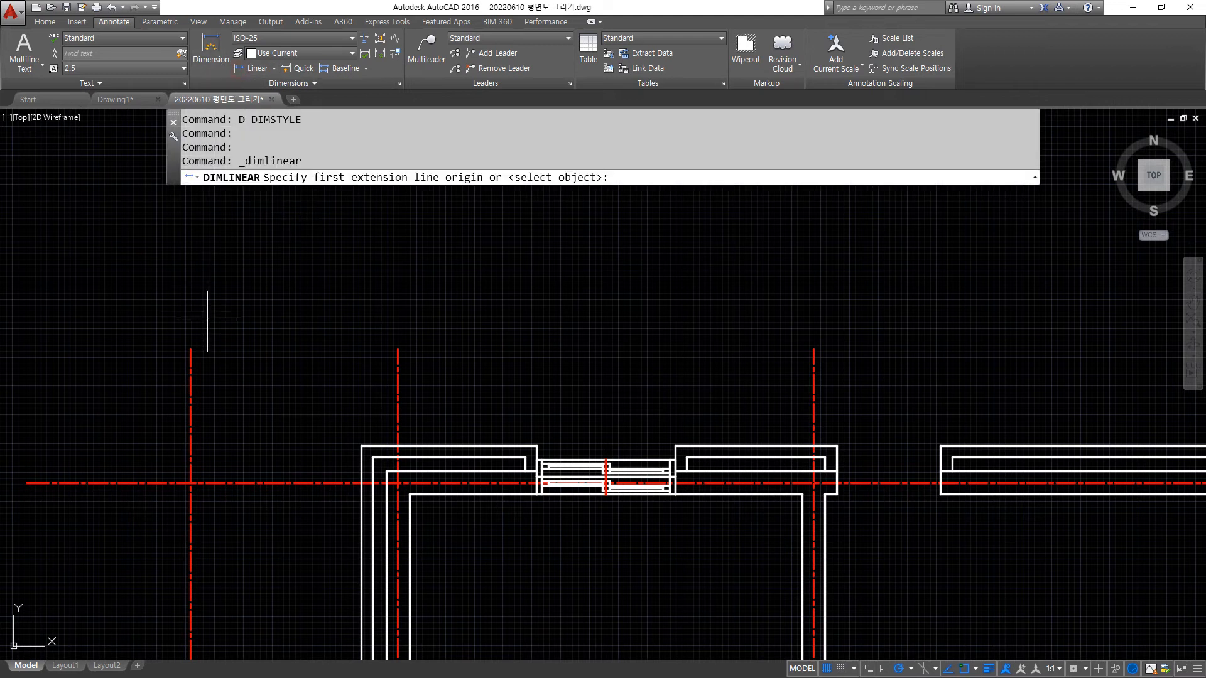
{"action": "left_click", "coordinate": [191, 349]}
{"action": "left_click", "coordinate": [397, 350]}
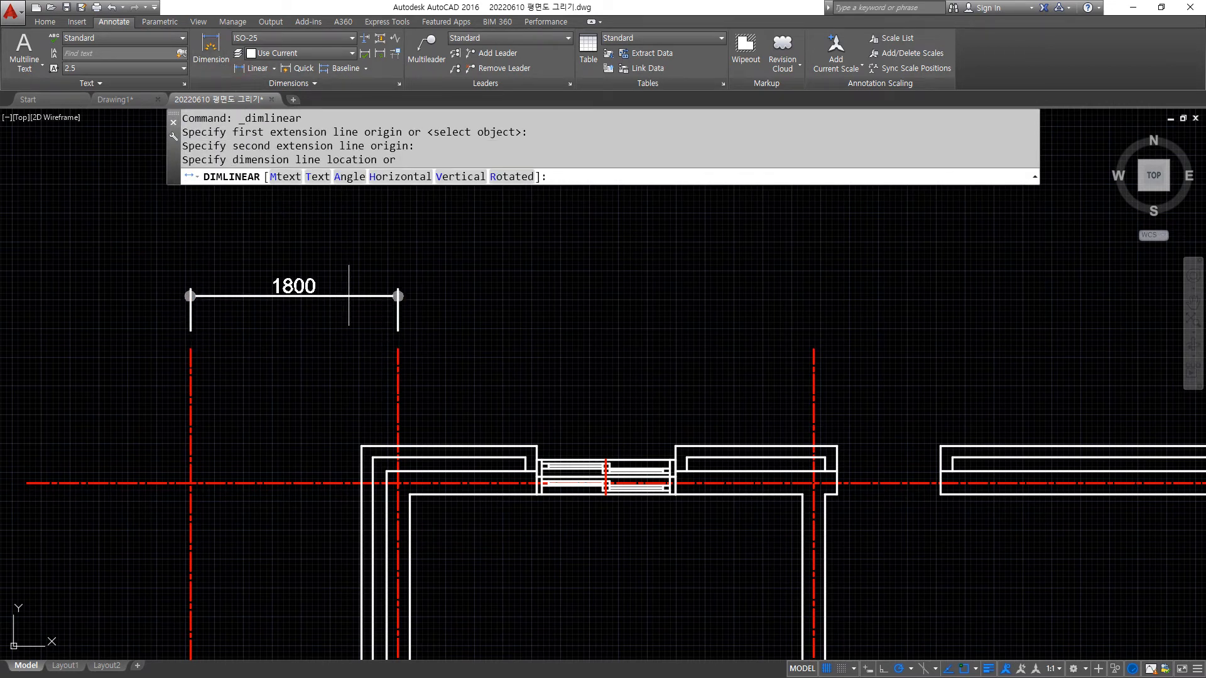
{"action": "left_click", "coordinate": [320, 289]}
- Continue the dimension chain through the remaining vertical centre lines, ending at the rightmost one
{"action": "scroll", "coordinate": [226, 267], "scroll_direction": "up", "scroll_amount": 2}
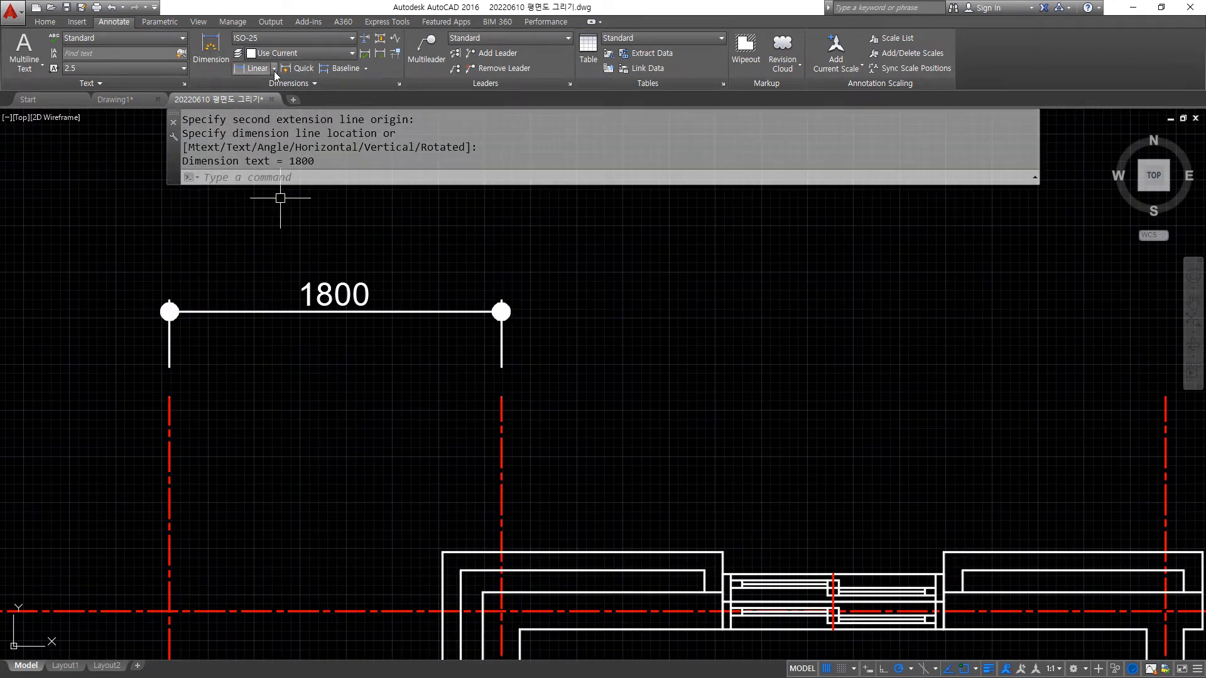
{"action": "left_click", "coordinate": [365, 69]}
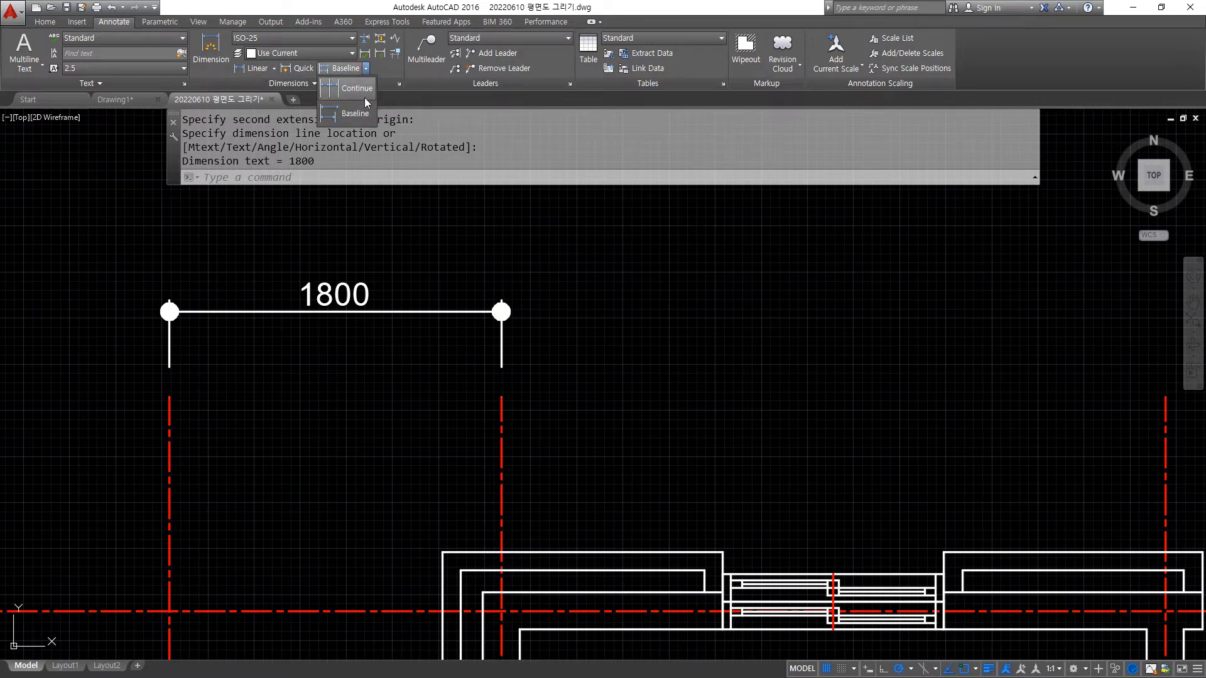
{"action": "left_click", "coordinate": [361, 97]}
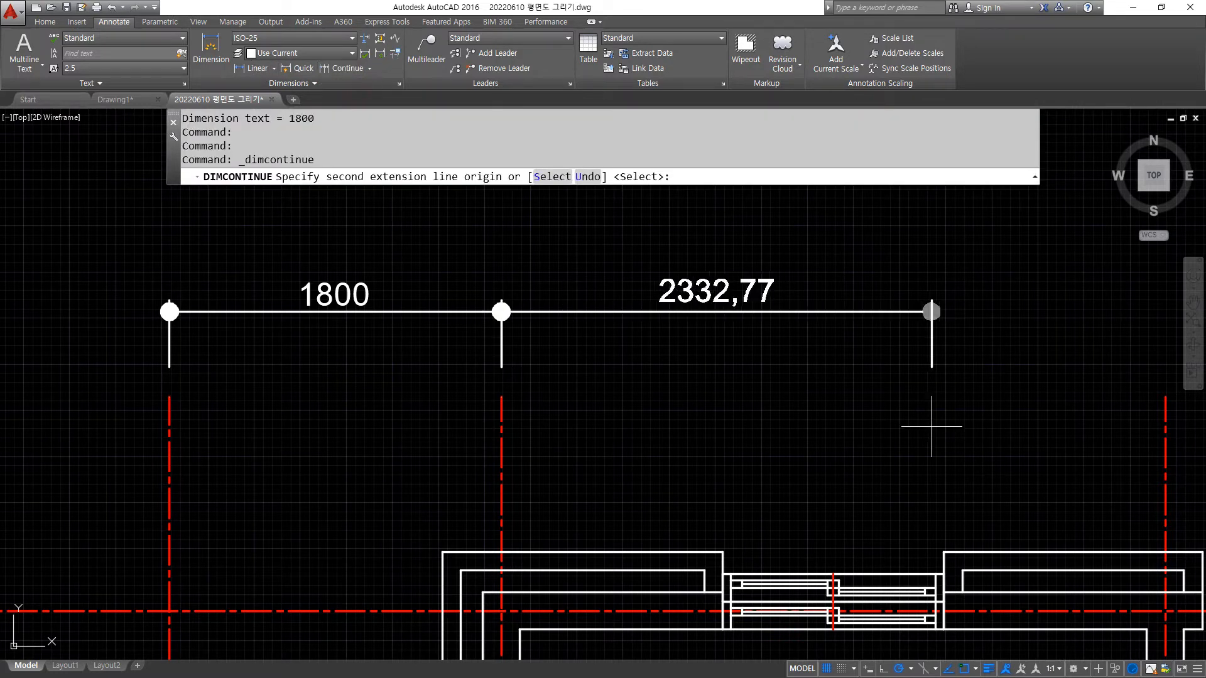
{"action": "left_click", "coordinate": [1165, 397]}
{"action": "middle_click_drag", "start_coordinate": [1046, 433], "coordinate": [568, 460]}
{"action": "scroll", "coordinate": [1022, 448], "scroll_direction": "down", "scroll_amount": 3}
{"action": "middle_click_drag", "start_coordinate": [1085, 436], "coordinate": [823, 428]}
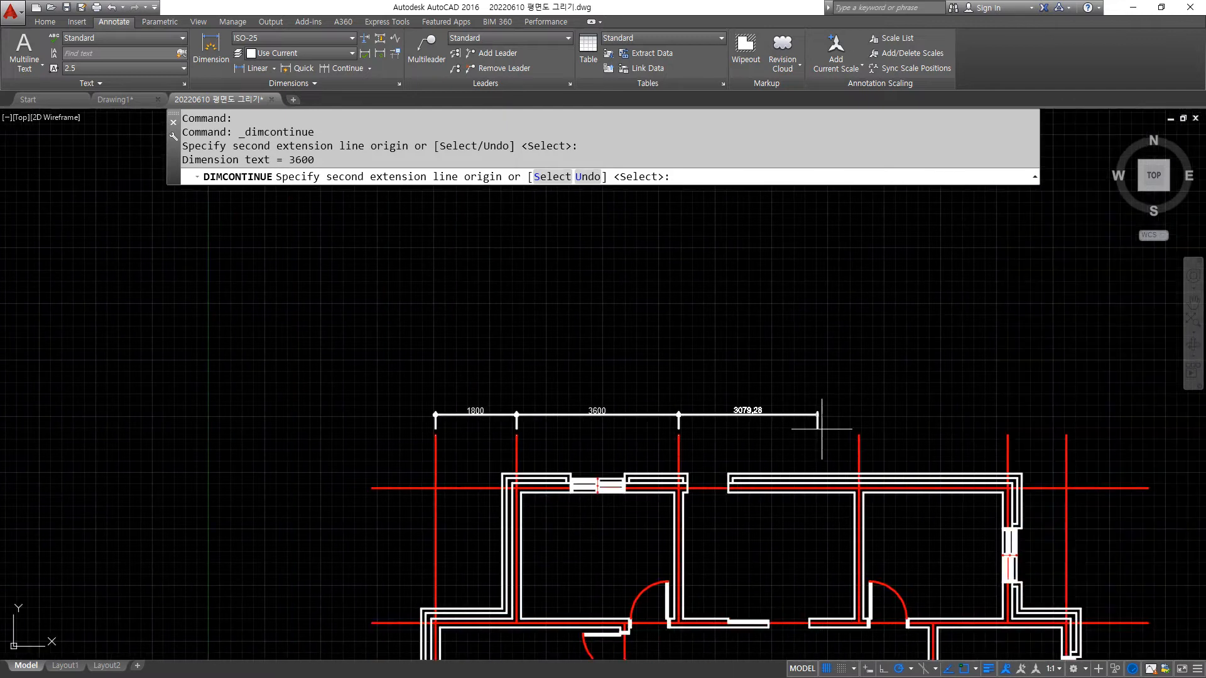
{"action": "scroll", "coordinate": [822, 429], "scroll_direction": "up", "scroll_amount": 1}
{"action": "left_click", "coordinate": [881, 439]}
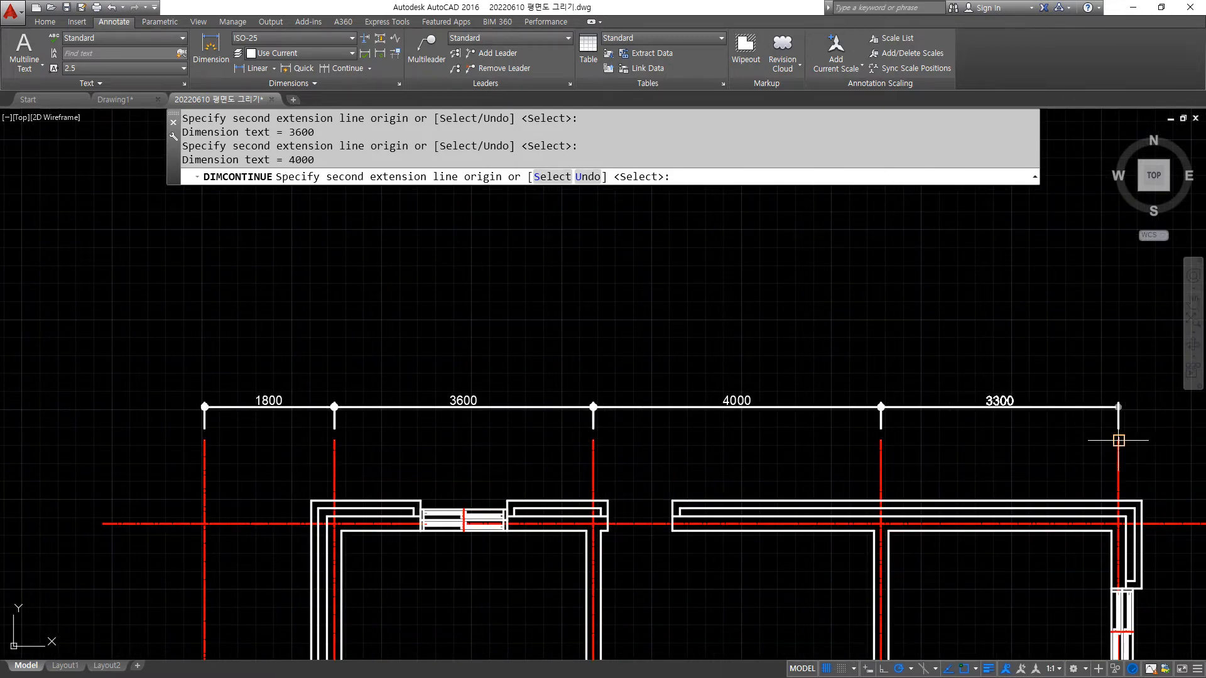
{"action": "left_click", "coordinate": [1118, 439]}
{"action": "middle_click_drag", "start_coordinate": [1085, 440], "coordinate": [725, 395]}
{"action": "left_click", "coordinate": [852, 392]}
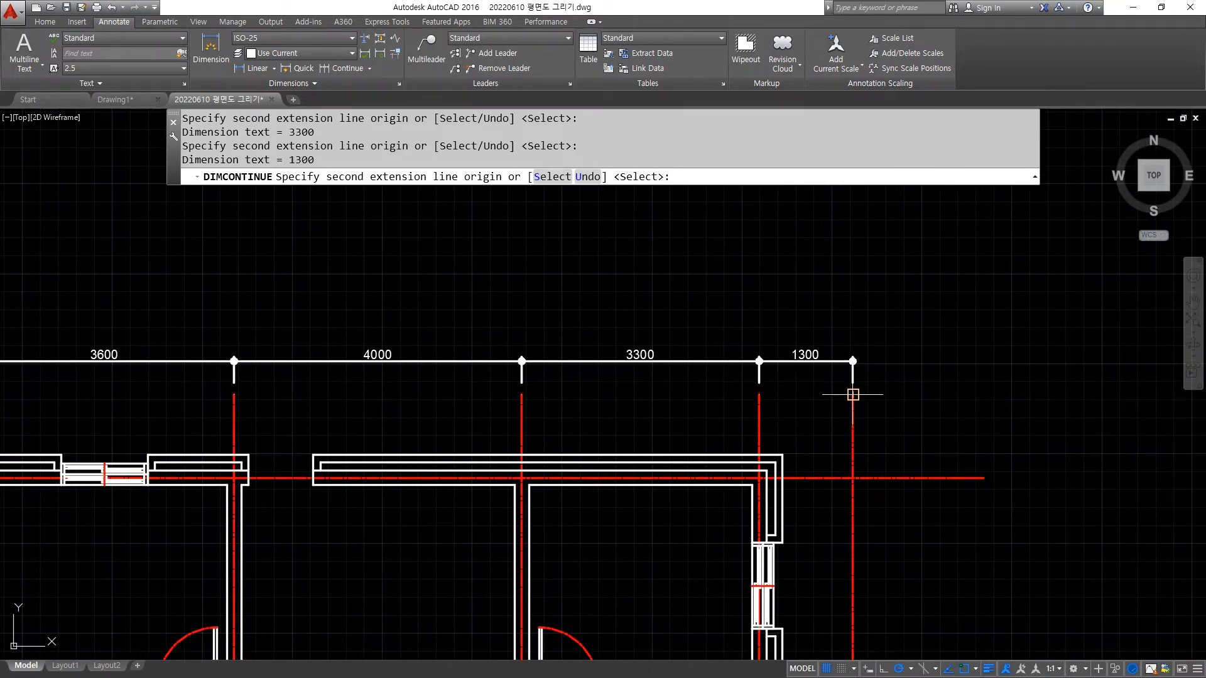
{"action": "key", "text": "Escape"}
- Set the ISO-25 dimension style's arrow size to 5, save the change and close the Dimension Style Manager
{"action": "scroll", "coordinate": [676, 354], "scroll_direction": "up", "scroll_amount": 2}
{"action": "middle_click_drag", "start_coordinate": [516, 430], "coordinate": [408, 434]}
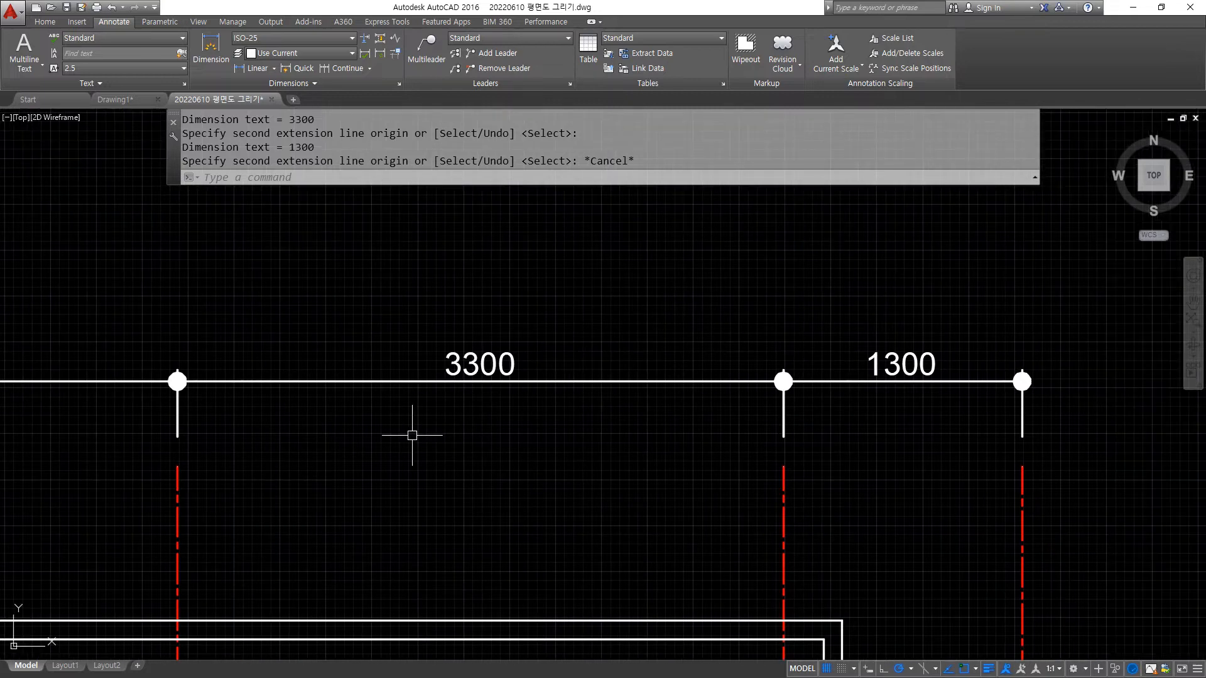
{"action": "type", "text": "D"}
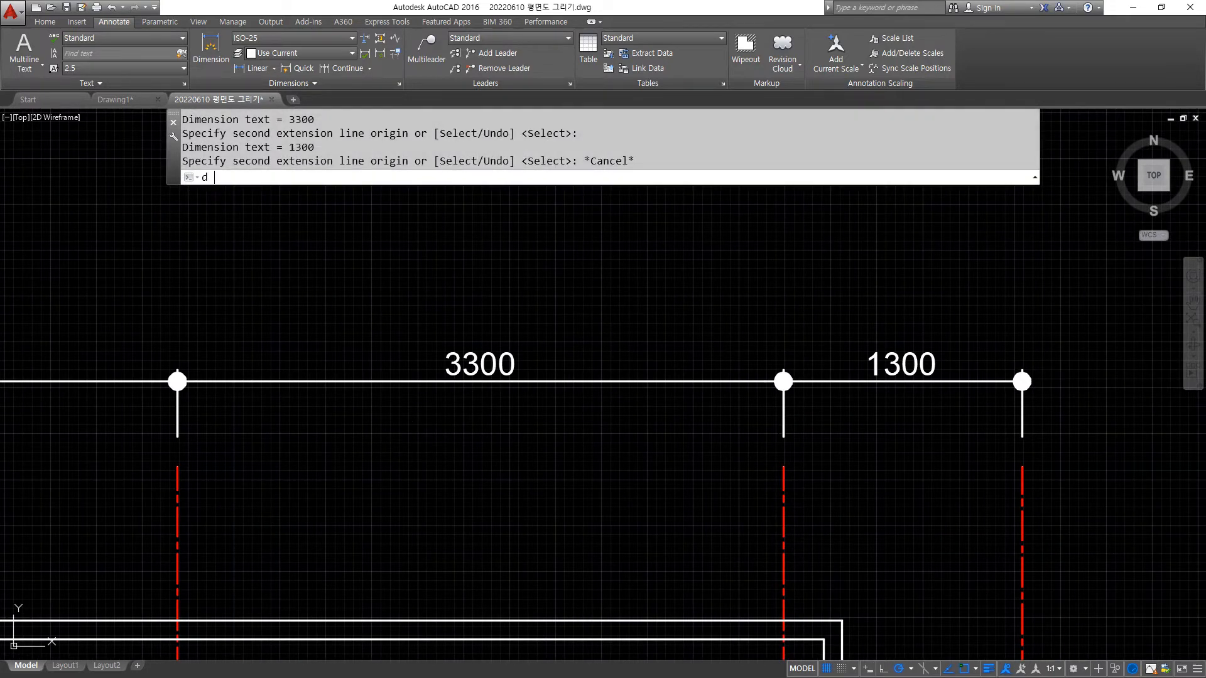
{"action": "key", "text": "Return"}
{"action": "left_click", "coordinate": [734, 317]}
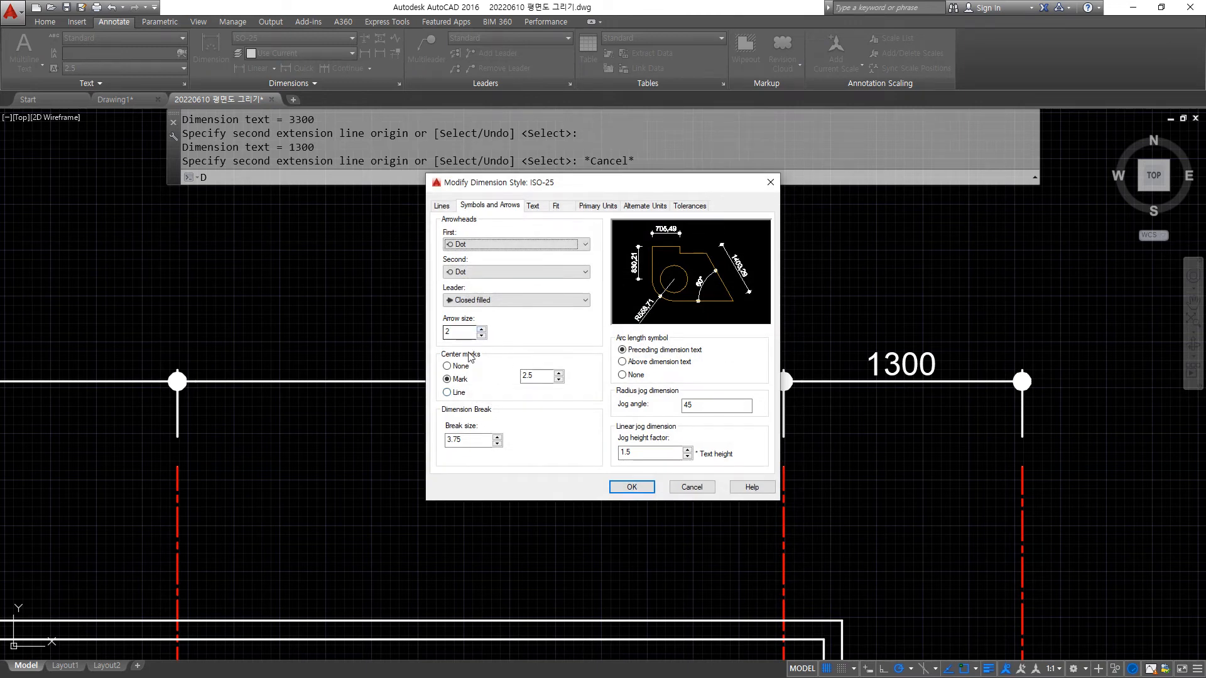
{"action": "mouse_move", "coordinate": [478, 408]}
{"action": "left_mouse_down"}
{"action": "mouse_move", "coordinate": [453, 349]}
{"action": "mouse_move", "coordinate": [583, 376]}
{"action": "mouse_move", "coordinate": [514, 412]}
{"action": "mouse_move", "coordinate": [462, 410]}
{"action": "left_mouse_up"}
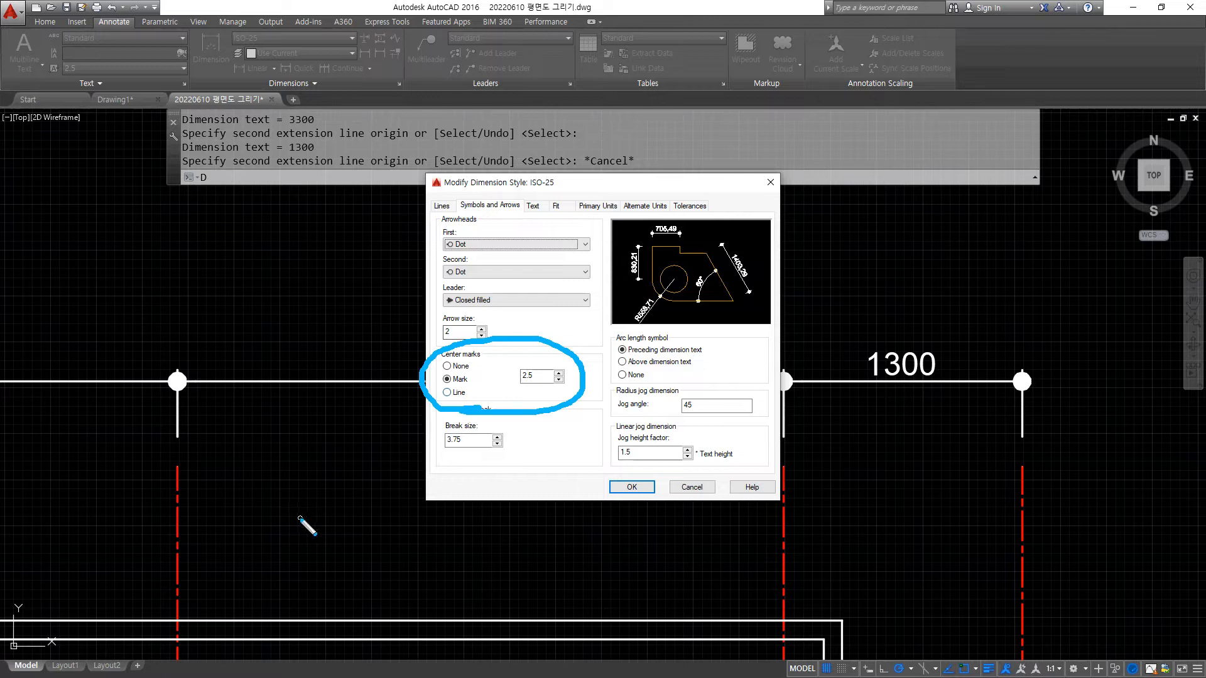
{"action": "mouse_move", "coordinate": [481, 423]}
{"action": "left_mouse_down"}
{"action": "mouse_move", "coordinate": [451, 350]}
{"action": "mouse_move", "coordinate": [581, 387]}
{"action": "mouse_move", "coordinate": [468, 416]}
{"action": "left_mouse_up"}
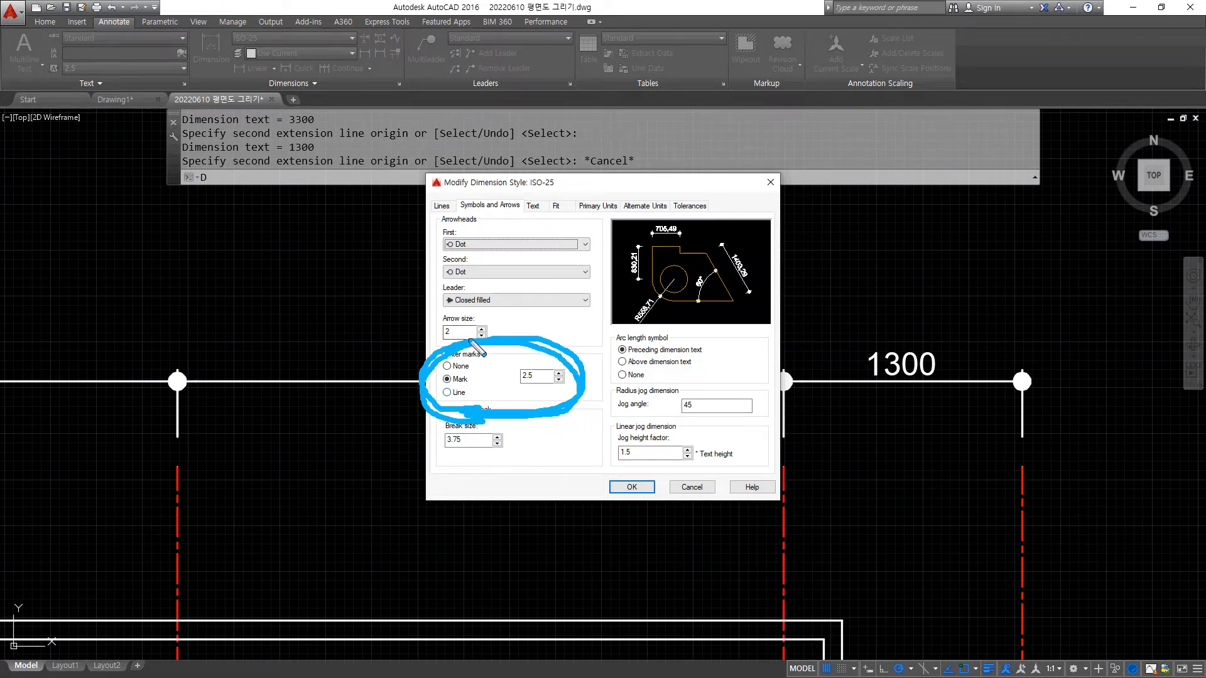
{"action": "key", "text": "e"}
{"action": "mouse_move", "coordinate": [450, 347]}
{"action": "left_mouse_down"}
{"action": "mouse_move", "coordinate": [521, 311]}
{"action": "mouse_move", "coordinate": [443, 354]}
{"action": "mouse_move", "coordinate": [417, 336]}
{"action": "left_mouse_up"}
{"action": "key", "text": "Escape"}
{"action": "type", "text": "5"}
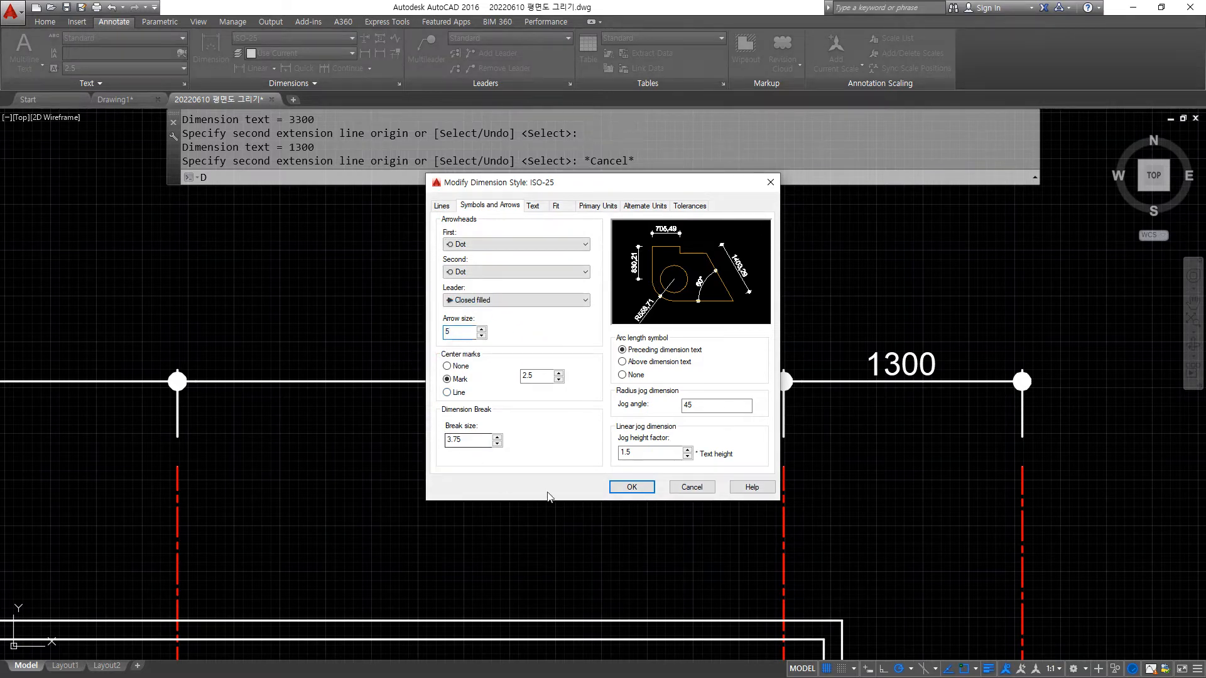
{"action": "left_click", "coordinate": [631, 487]}
{"action": "left_click", "coordinate": [676, 440]}
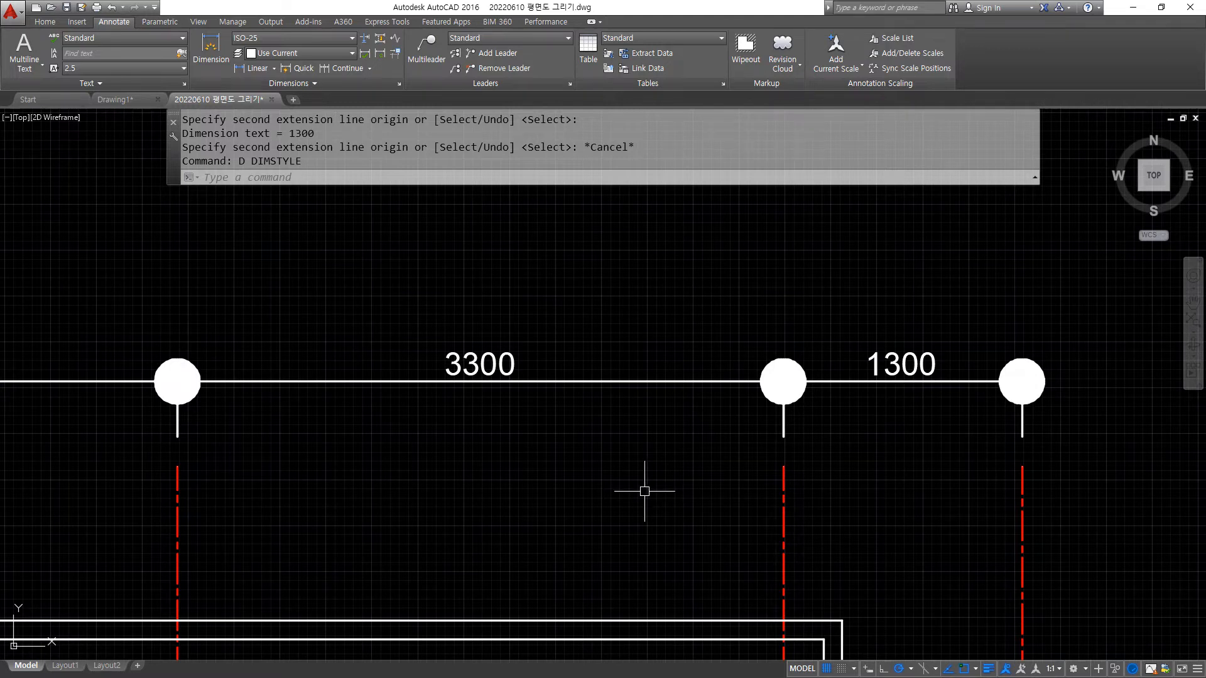
- Set the ISO-25 style's arrow size to 1, save it and check the dots on the 3300 dimension
{"action": "type", "text": "D"}
{"action": "key", "text": "Return"}
{"action": "left_click", "coordinate": [729, 317]}
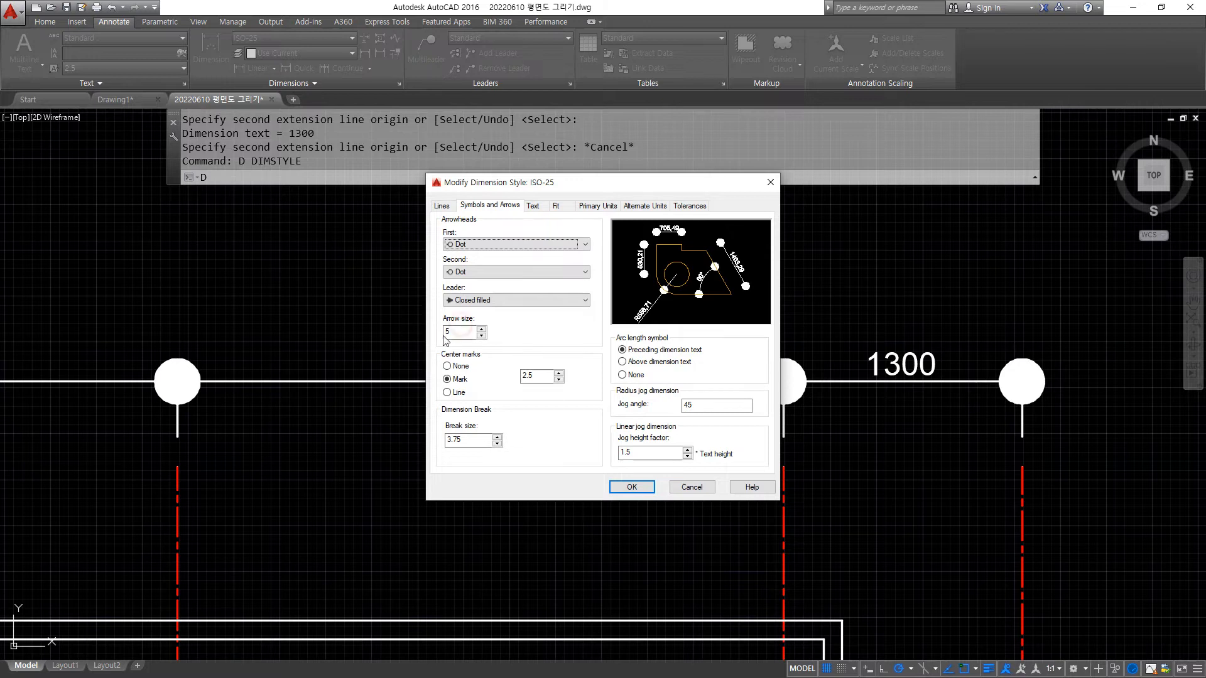
{"action": "left_click", "coordinate": [628, 490]}
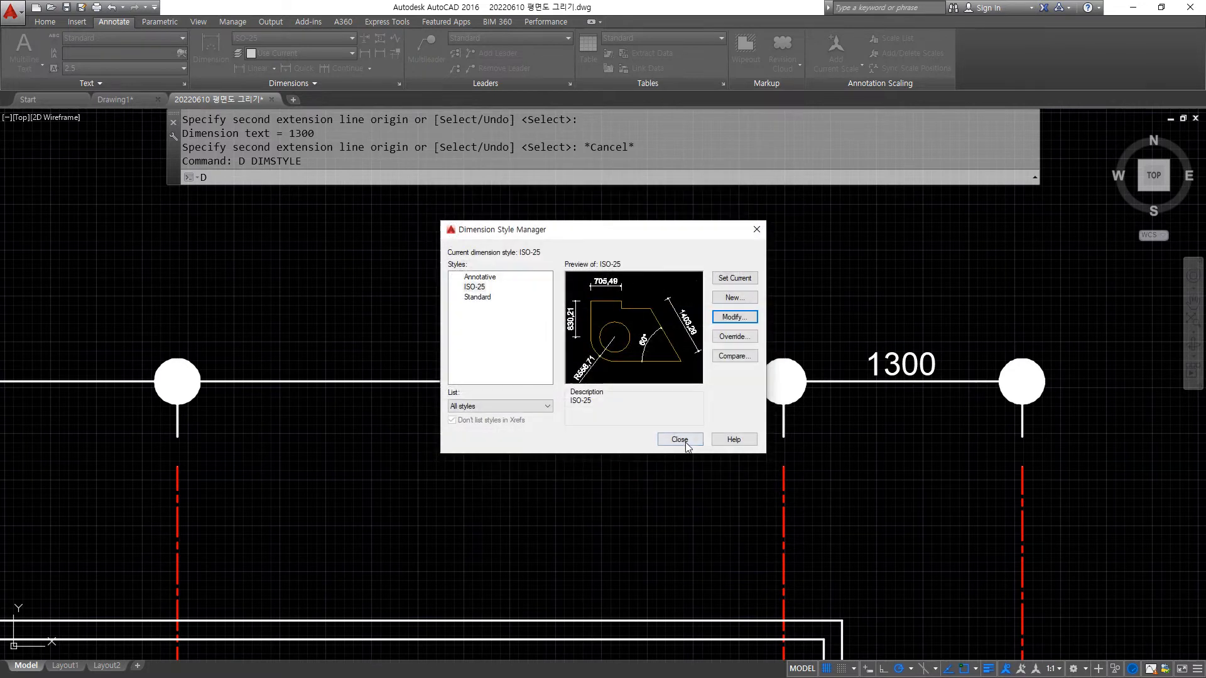
{"action": "left_click", "coordinate": [679, 440]}
{"action": "scroll", "coordinate": [148, 380], "scroll_direction": "up", "scroll_amount": 4}
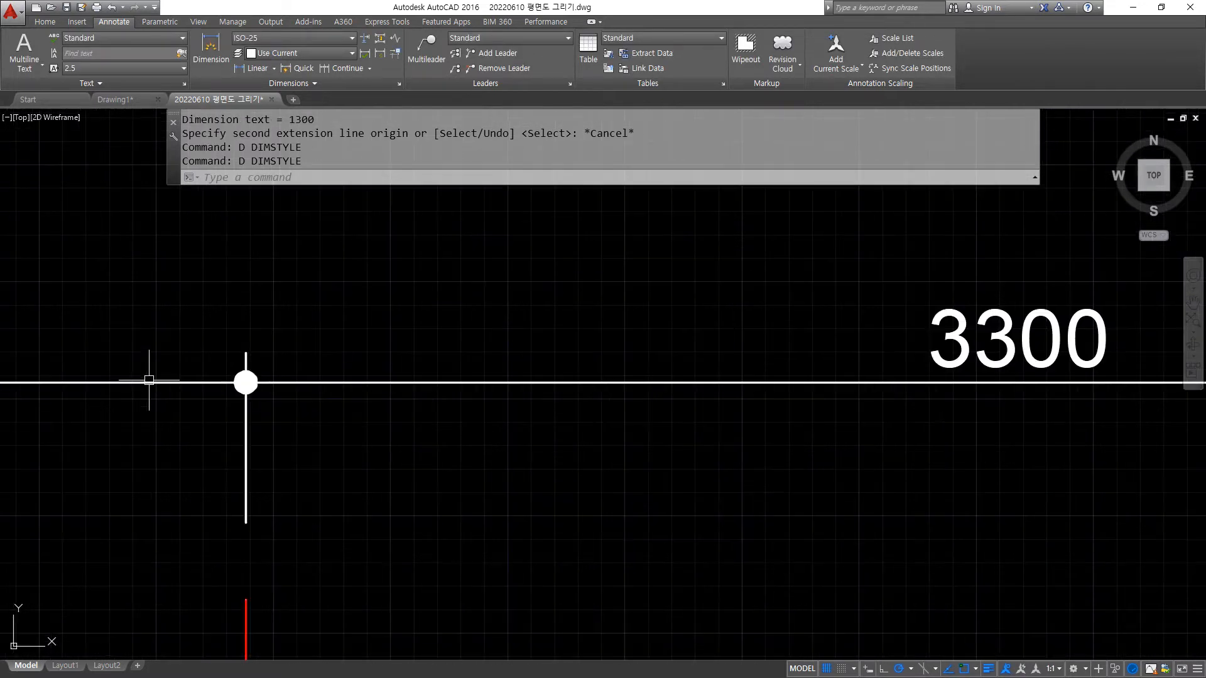
- Open the ISO-25 dimension style for modification again and set its arrow size to 2
{"action": "type", "text": "d"}
{"action": "key", "text": "Return"}
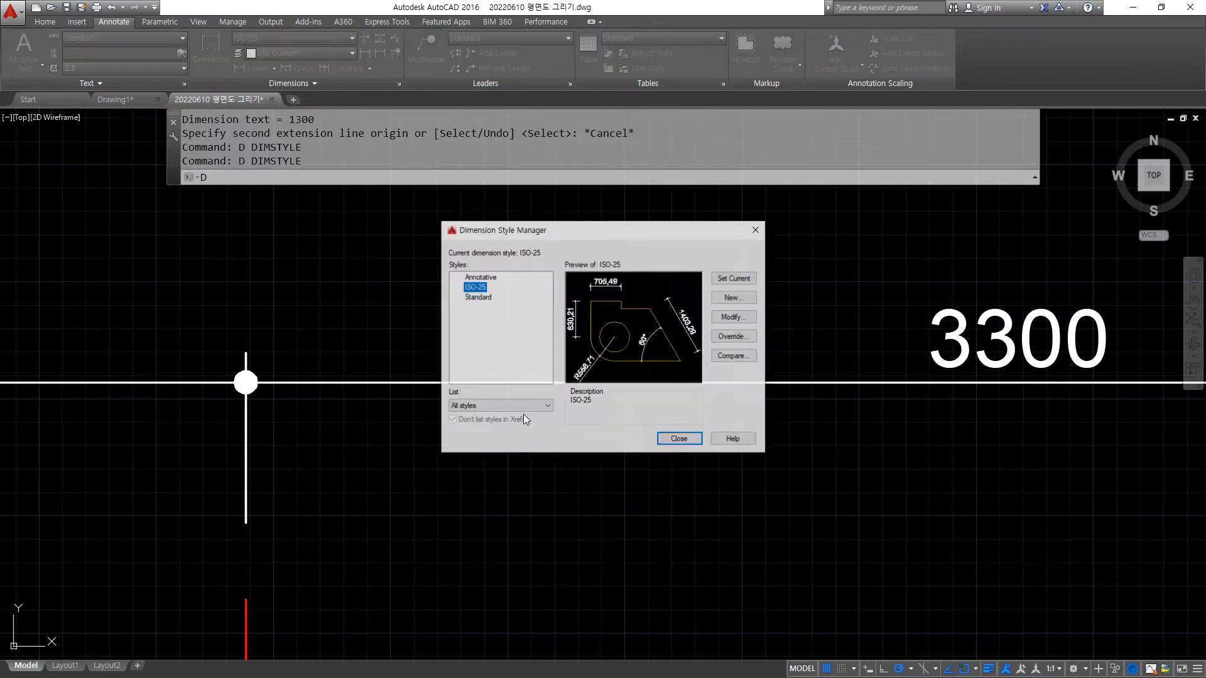
{"action": "left_click", "coordinate": [720, 321]}
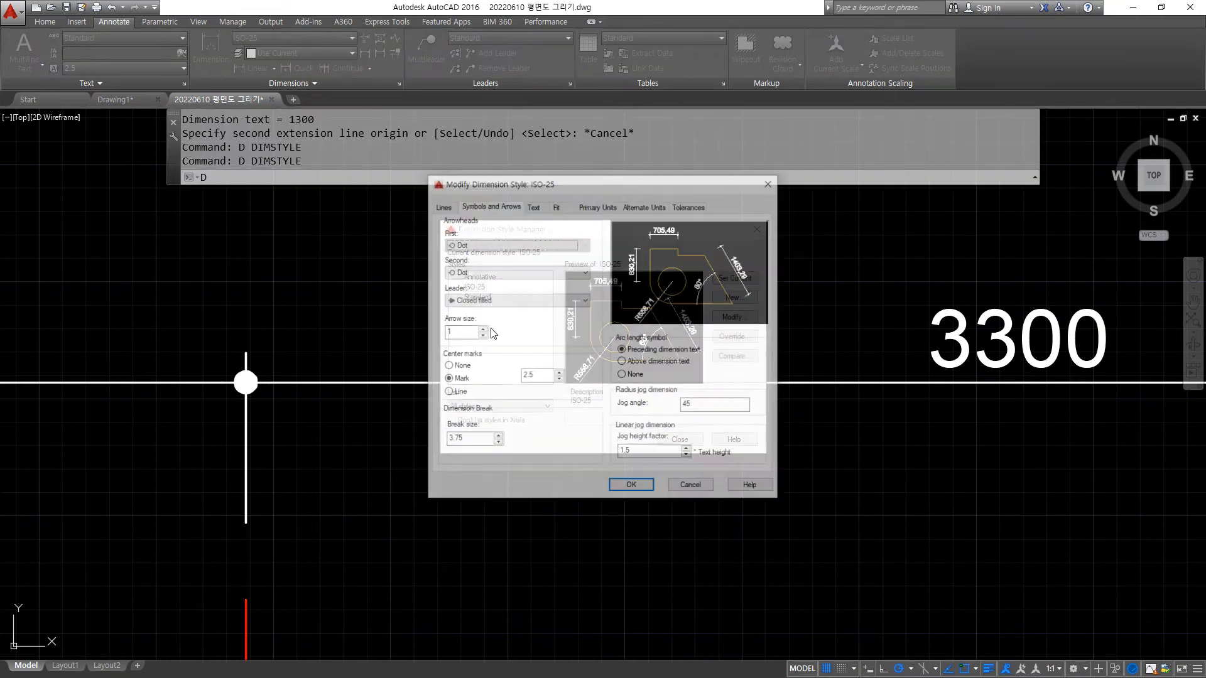
{"action": "double_click", "coordinate": [459, 332]}
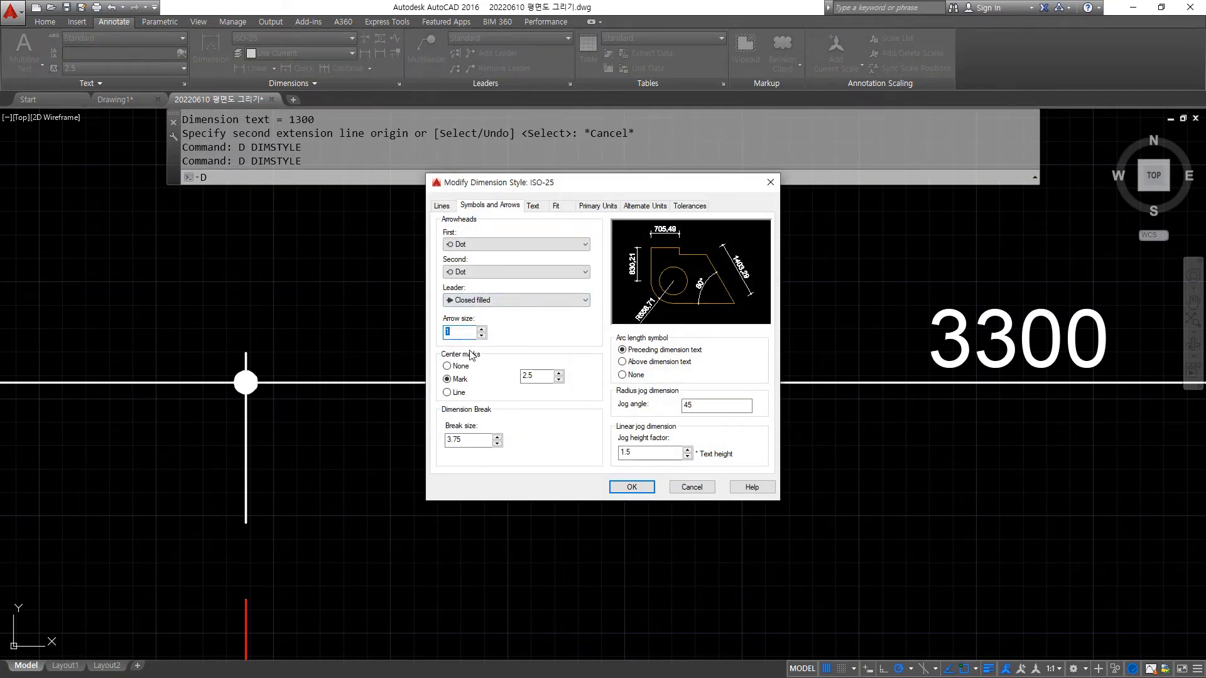
{"action": "type", "text": "2"}
{"action": "mouse_move", "coordinate": [481, 337]}
{"action": "left_mouse_down"}
{"action": "mouse_move", "coordinate": [453, 342]}
{"action": "mouse_move", "coordinate": [459, 307]}
{"action": "left_mouse_up"}
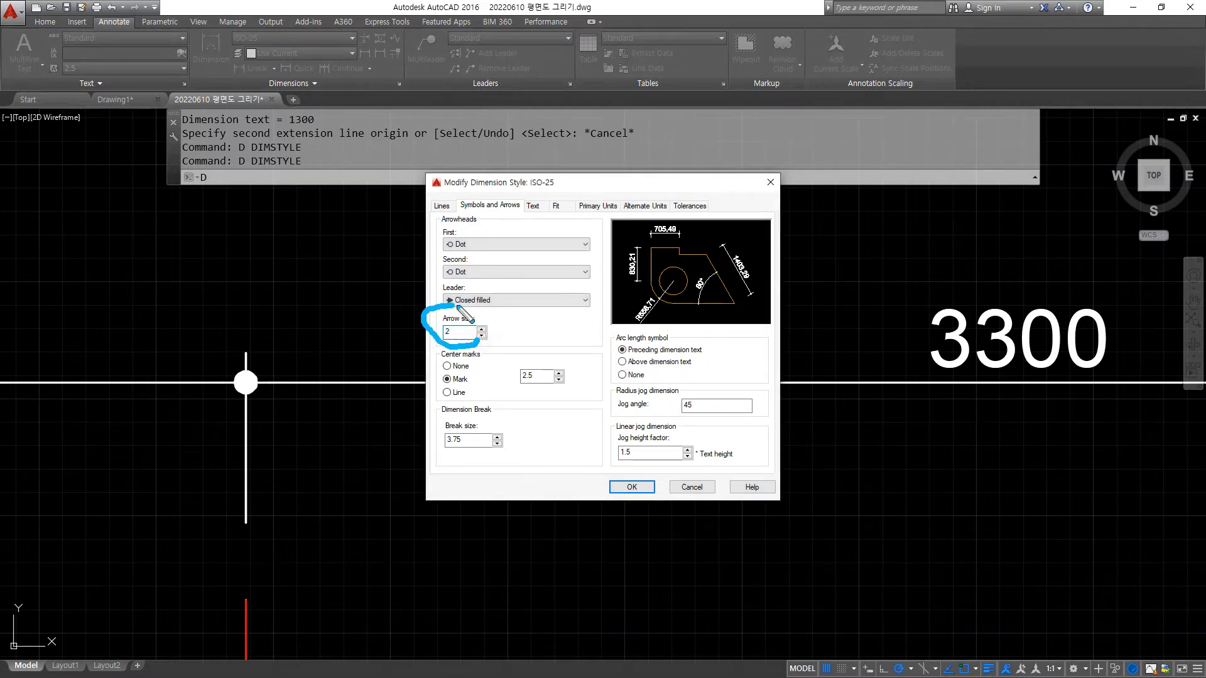
- Review the ISO-25 style's text height and center marks settings, save the style and close the Dimension Style Manager
{"action": "left_click", "coordinate": [534, 206]}
{"action": "left_click_drag", "start_coordinate": [434, 307], "coordinate": [598, 307]}
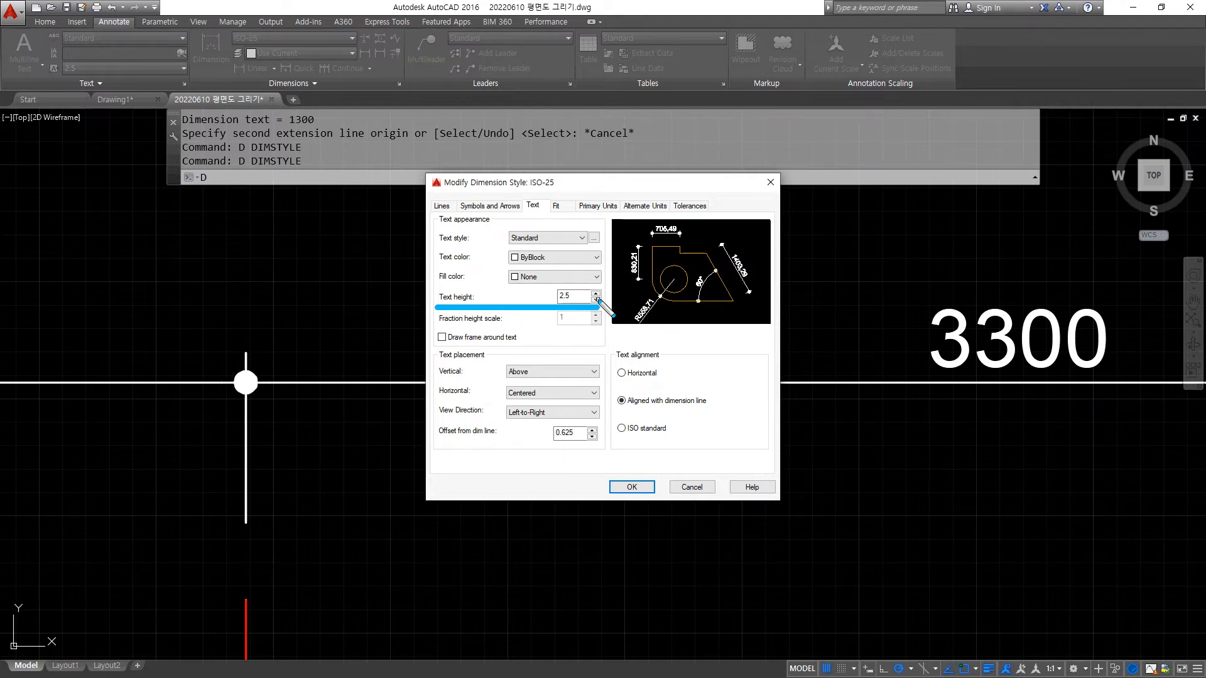
{"action": "left_click", "coordinate": [497, 206]}
{"action": "mouse_move", "coordinate": [465, 404]}
{"action": "left_mouse_down"}
{"action": "mouse_move", "coordinate": [514, 343]}
{"action": "mouse_move", "coordinate": [511, 412]}
{"action": "mouse_move", "coordinate": [430, 363]}
{"action": "left_mouse_up"}
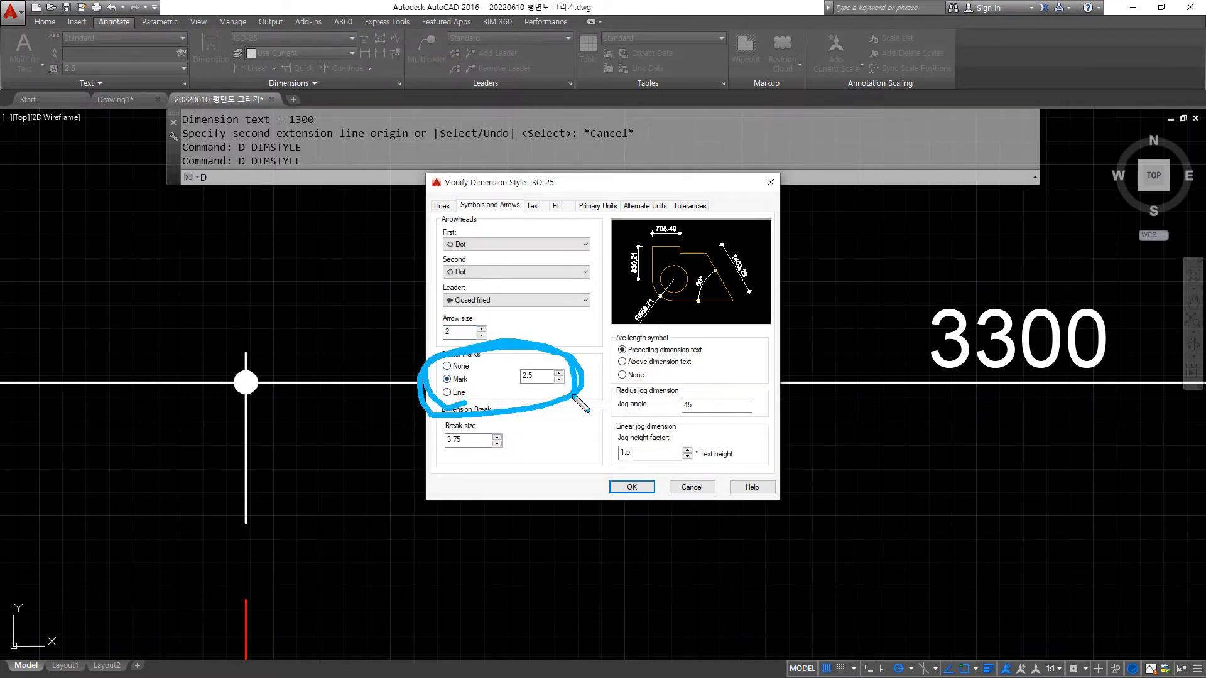
{"action": "left_click", "coordinate": [635, 488]}
{"action": "left_click", "coordinate": [678, 440]}
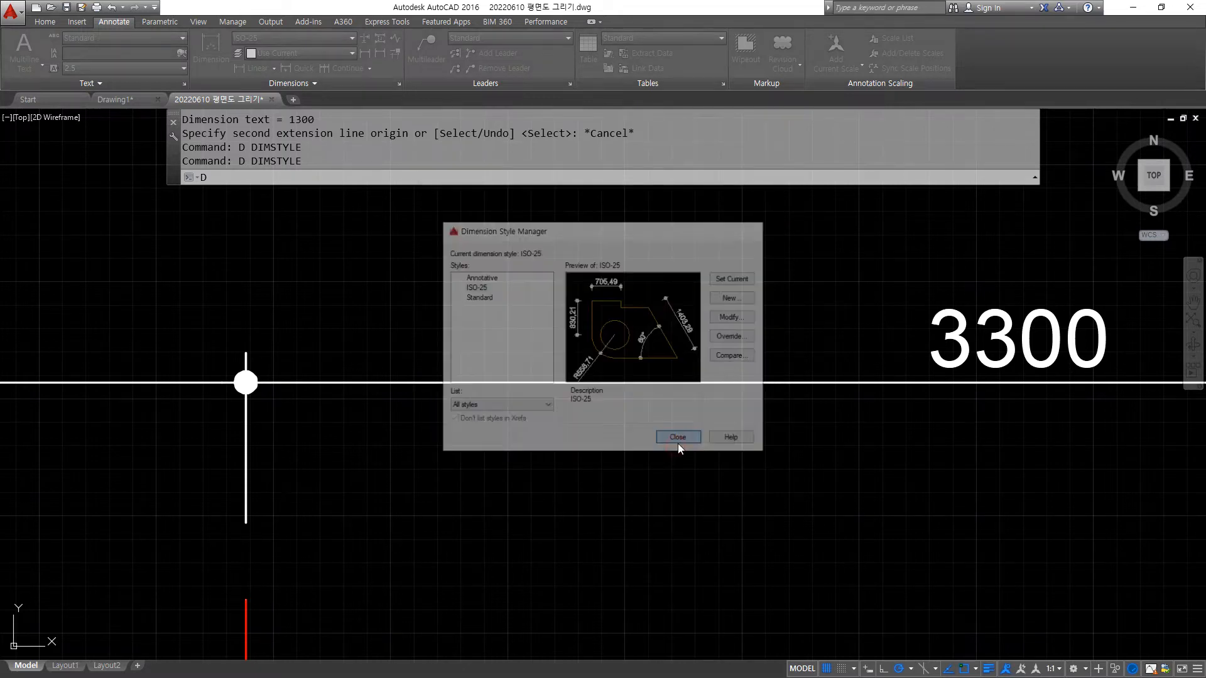
{"action": "left_click", "coordinate": [600, 445]}
{"action": "key", "text": "Escape"}
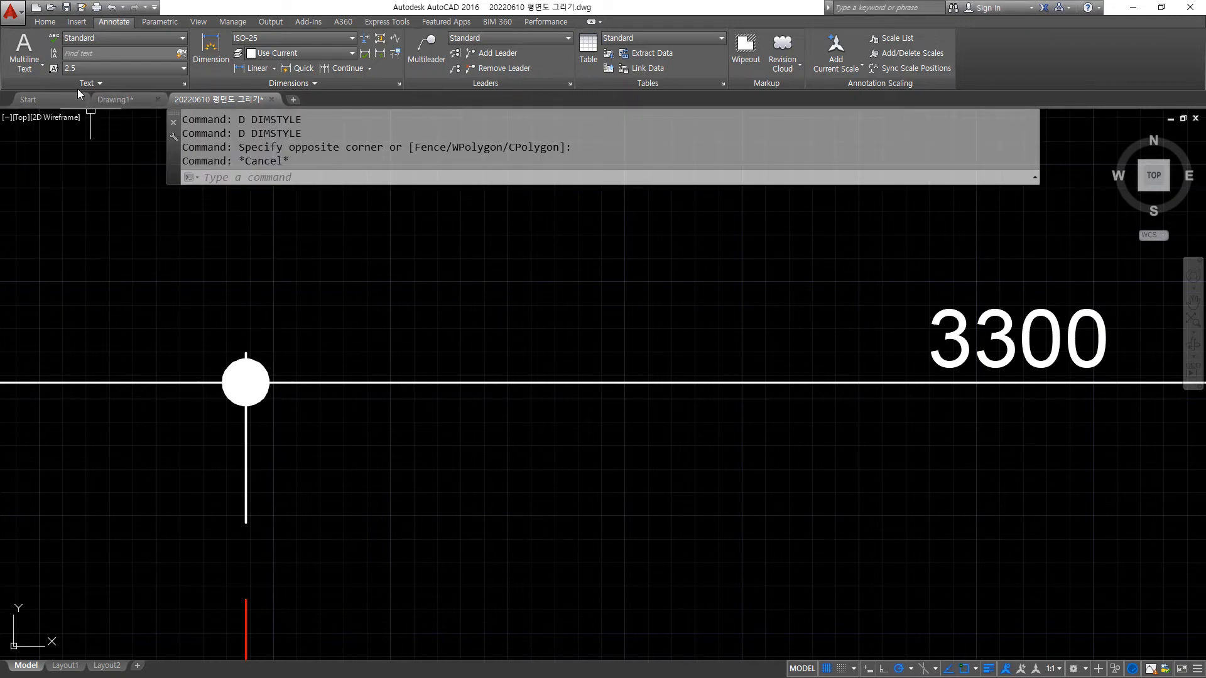
- Switch to Drawing1 and draw a circle of radius 30 in the empty area beside the dimensioned squares
{"action": "left_click", "coordinate": [113, 99]}
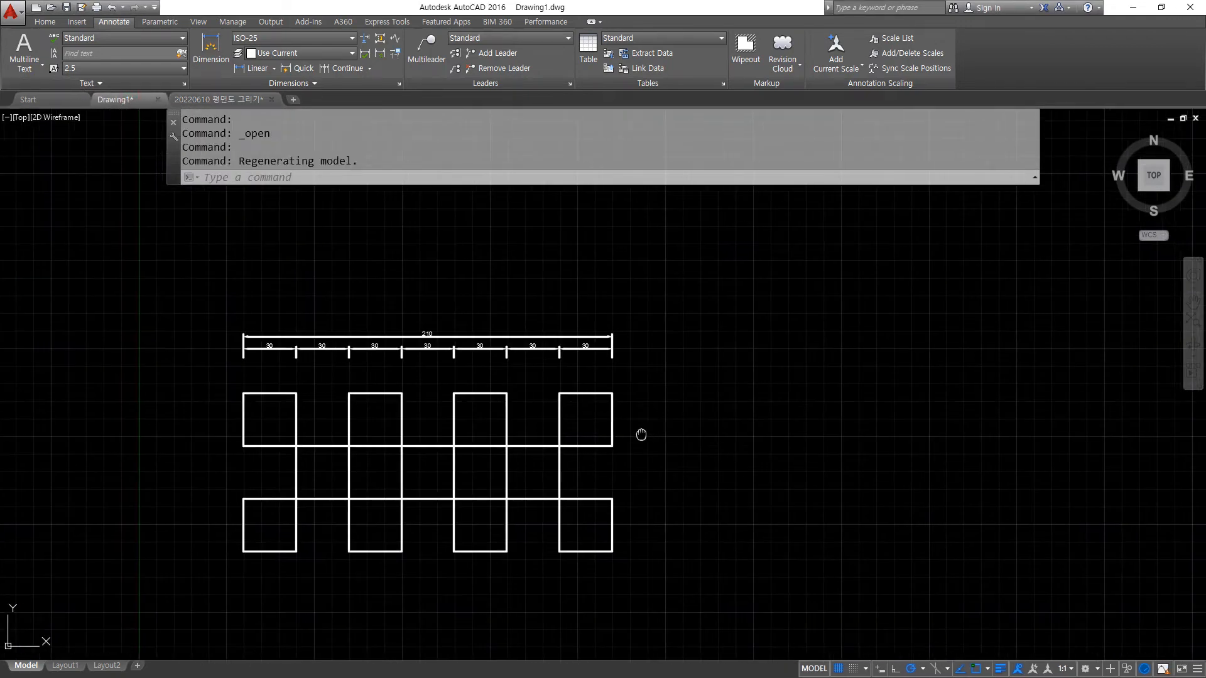
{"action": "middle_click_drag", "start_coordinate": [641, 431], "coordinate": [382, 422]}
{"action": "type", "text": "c"}
{"action": "key", "text": "Return"}
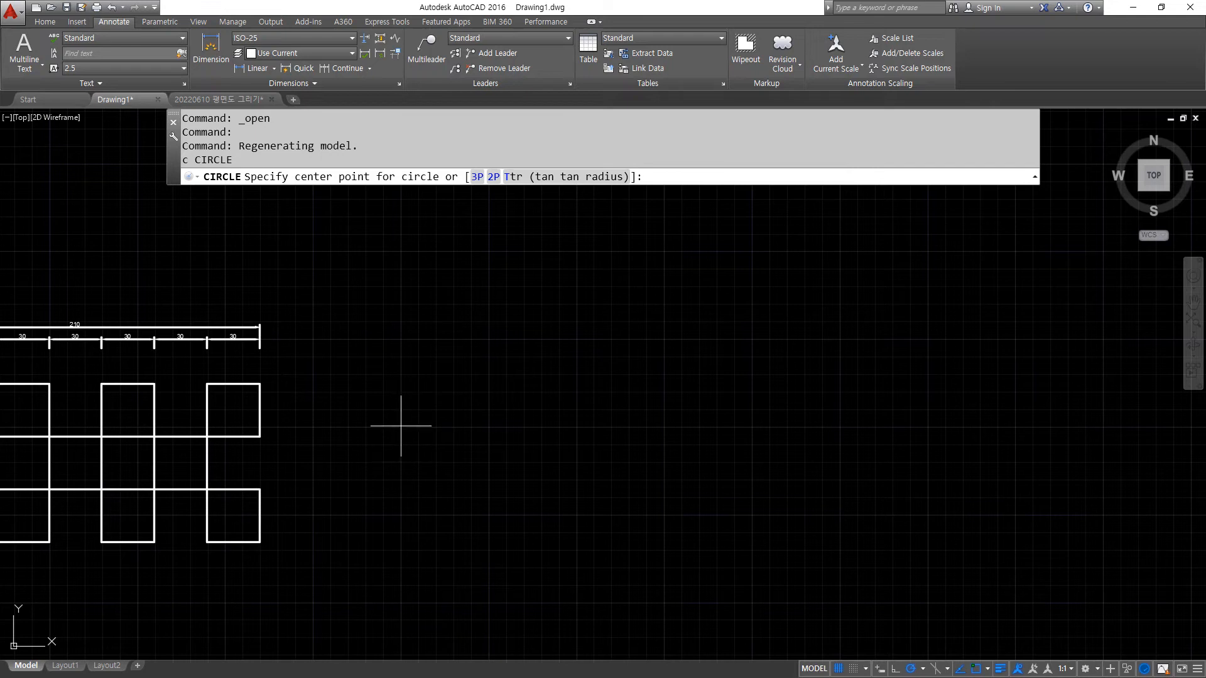
{"action": "left_click", "coordinate": [403, 429]}
{"action": "type", "text": "30"}
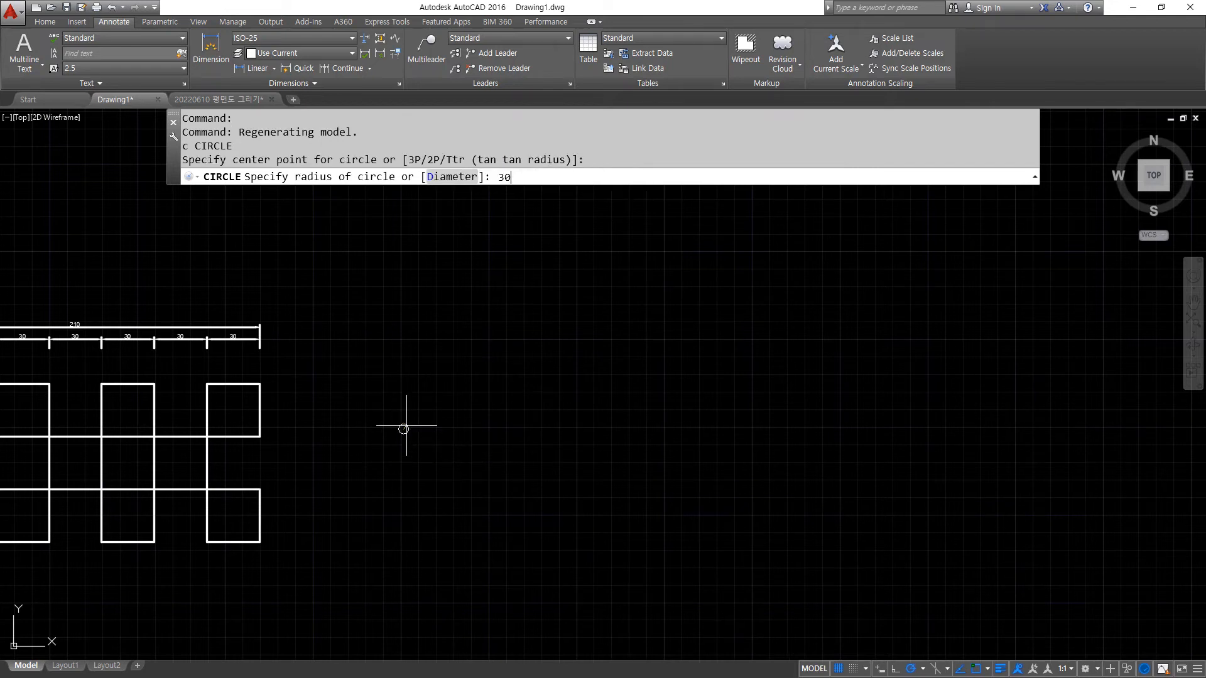
{"action": "key", "text": "Return"}
- Copy the circle three times to the right to form a horizontal row of four spaced circles
{"action": "type", "text": "cp"}
{"action": "key", "text": "Return"}
{"action": "left_click", "coordinate": [462, 490]}
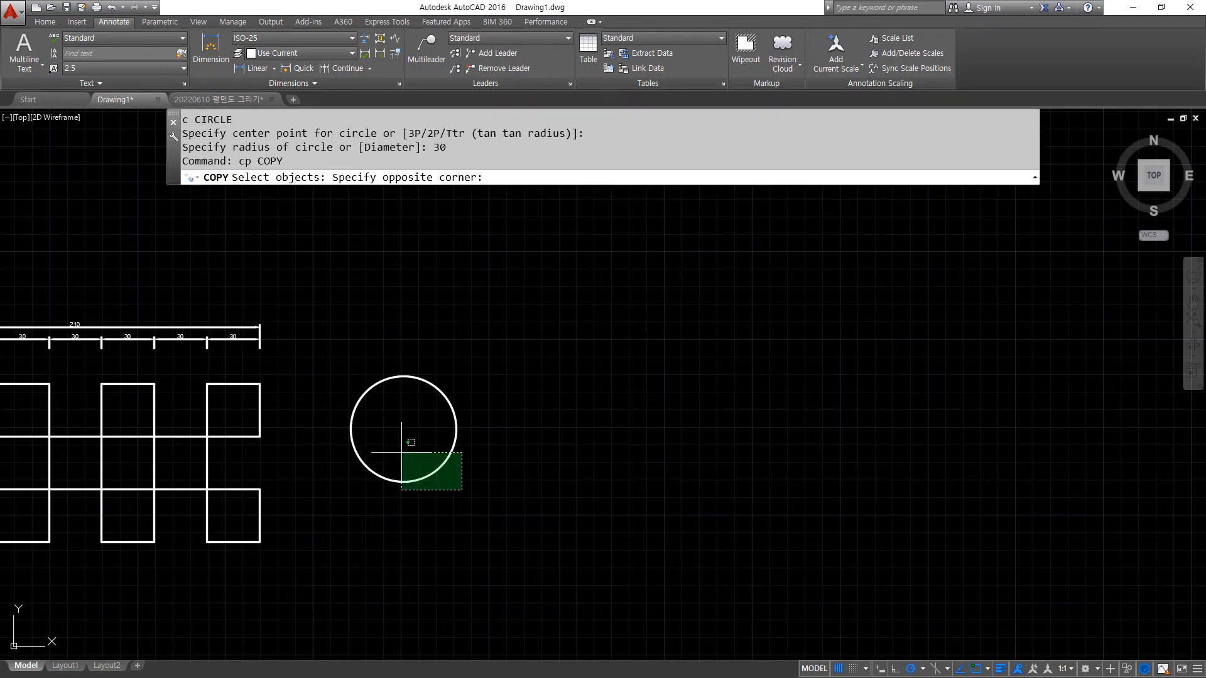
{"action": "left_click", "coordinate": [403, 451]}
{"action": "key", "text": "Return"}
{"action": "left_click", "coordinate": [423, 345]}
{"action": "left_click", "coordinate": [590, 344]}
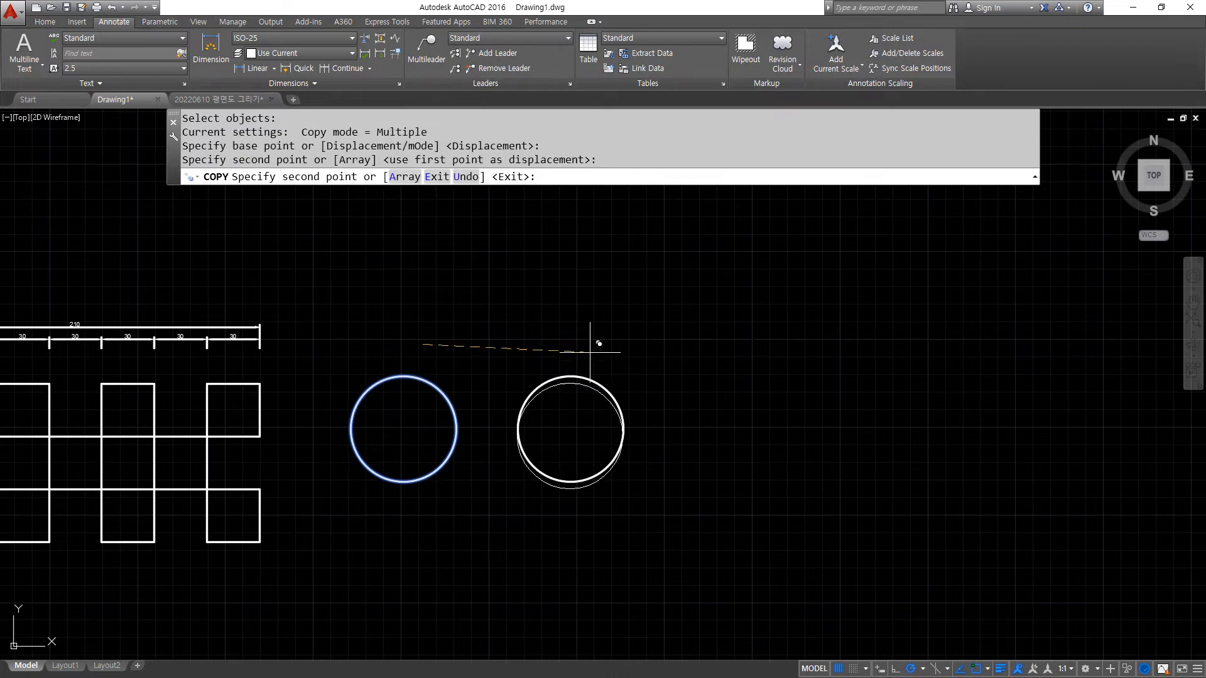
{"action": "left_click", "coordinate": [762, 344]}
{"action": "left_click", "coordinate": [926, 345]}
{"action": "key", "text": "Return"}
{"action": "scroll", "coordinate": [793, 390], "scroll_direction": "up", "scroll_amount": 2}
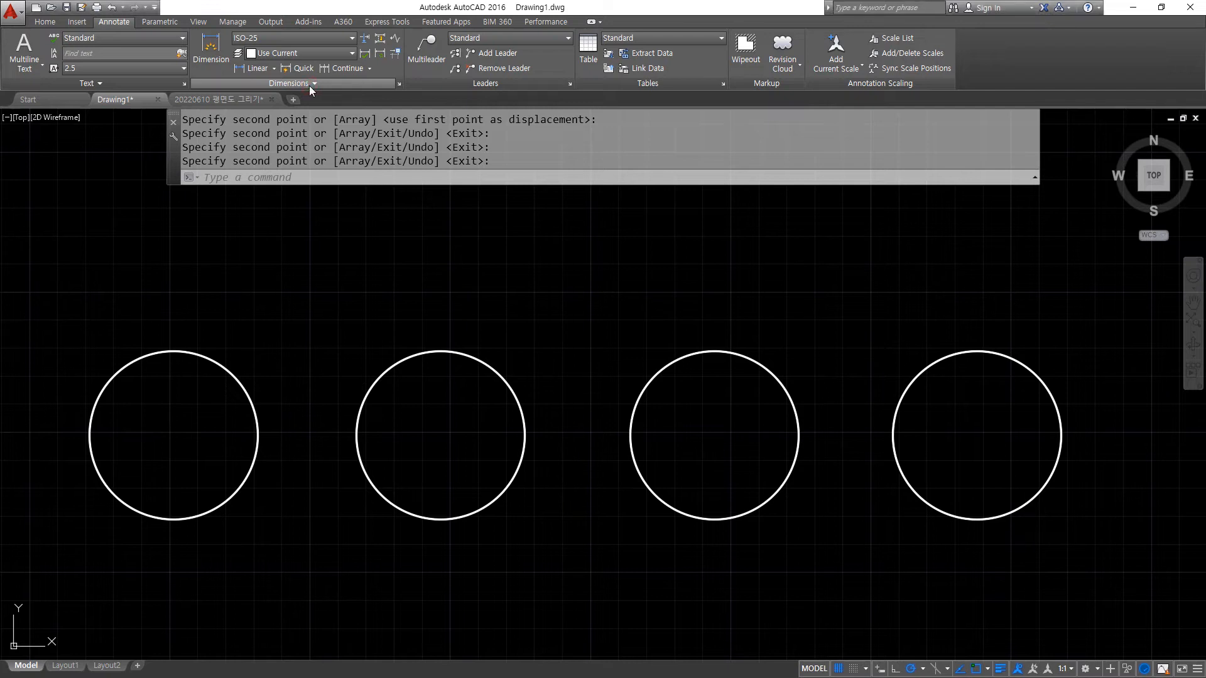
- Add a center mark to the leftmost circle in the row
{"action": "left_click", "coordinate": [309, 85]}
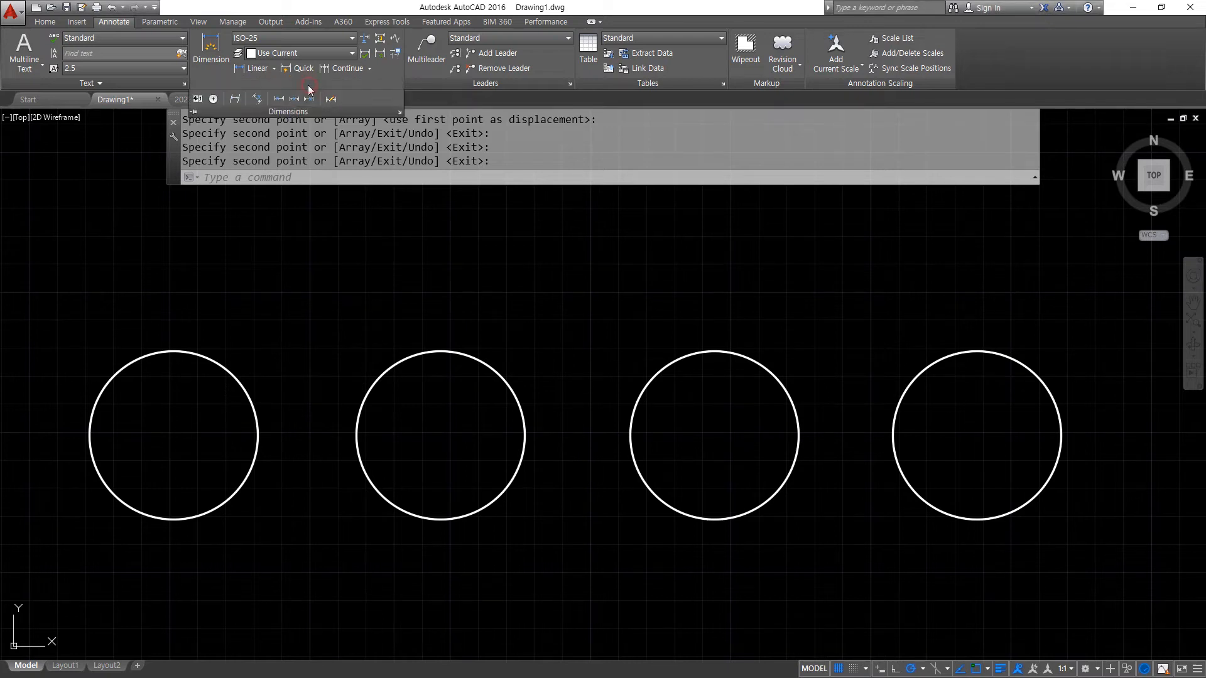
{"action": "left_click", "coordinate": [194, 112]}
{"action": "left_click", "coordinate": [196, 99]}
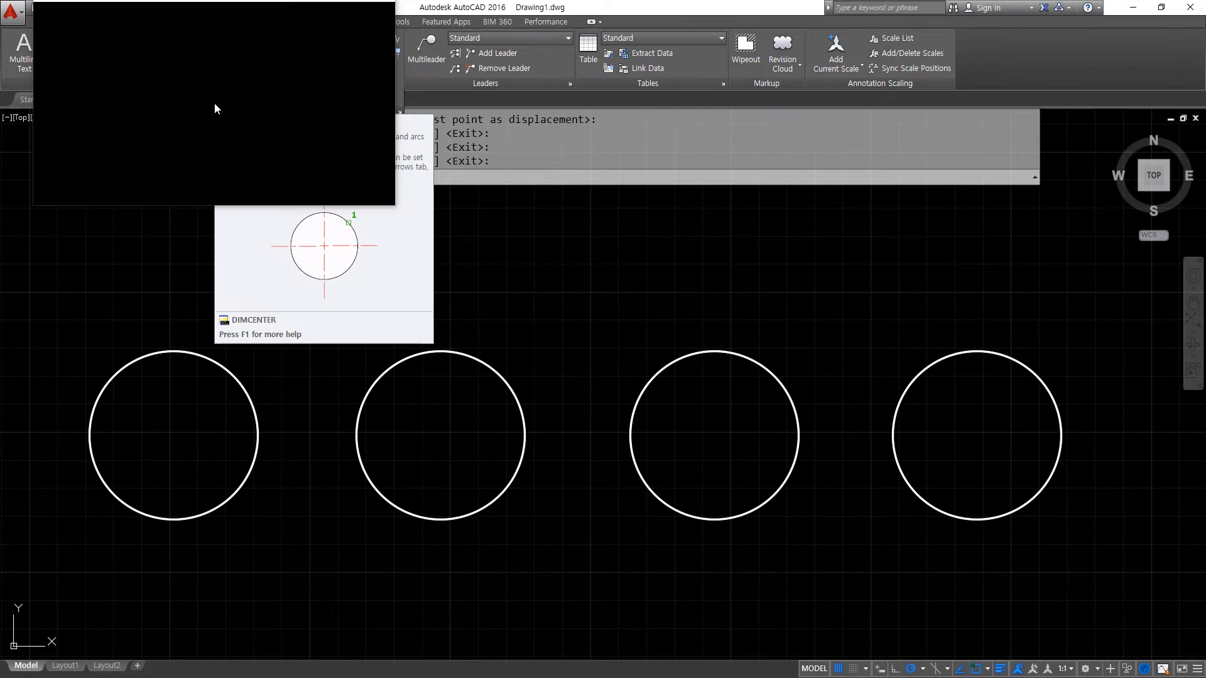
{"action": "left_click", "coordinate": [214, 103]}
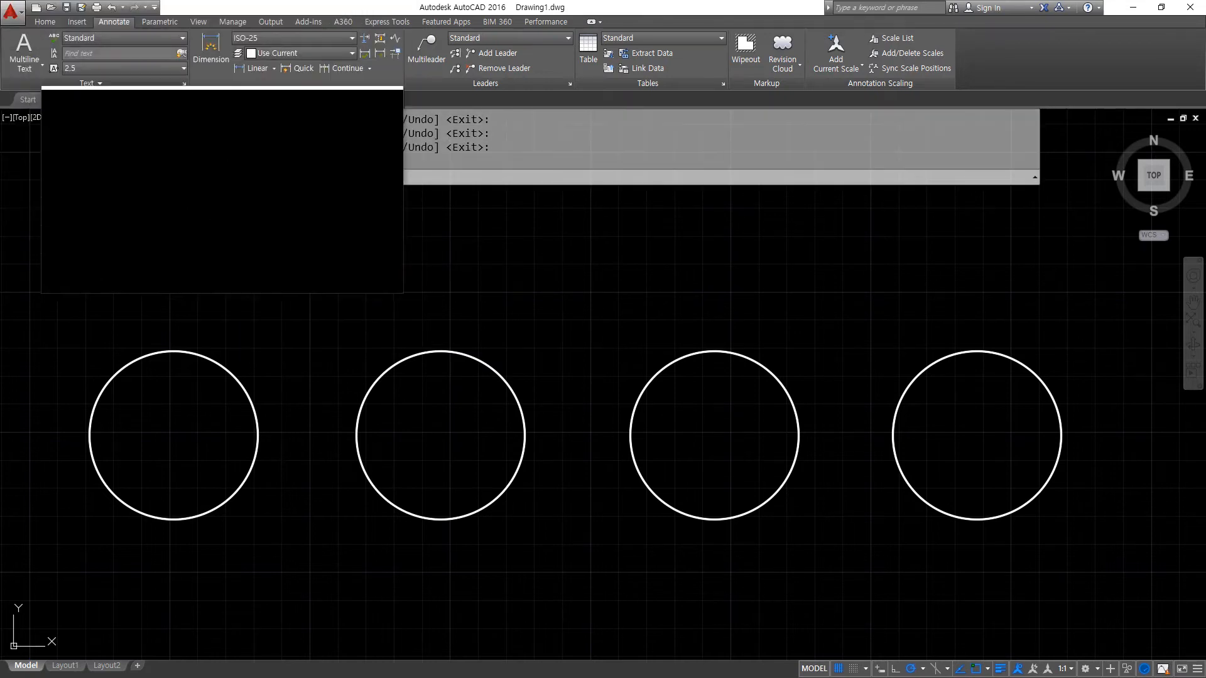
{"action": "key", "text": "Escape"}
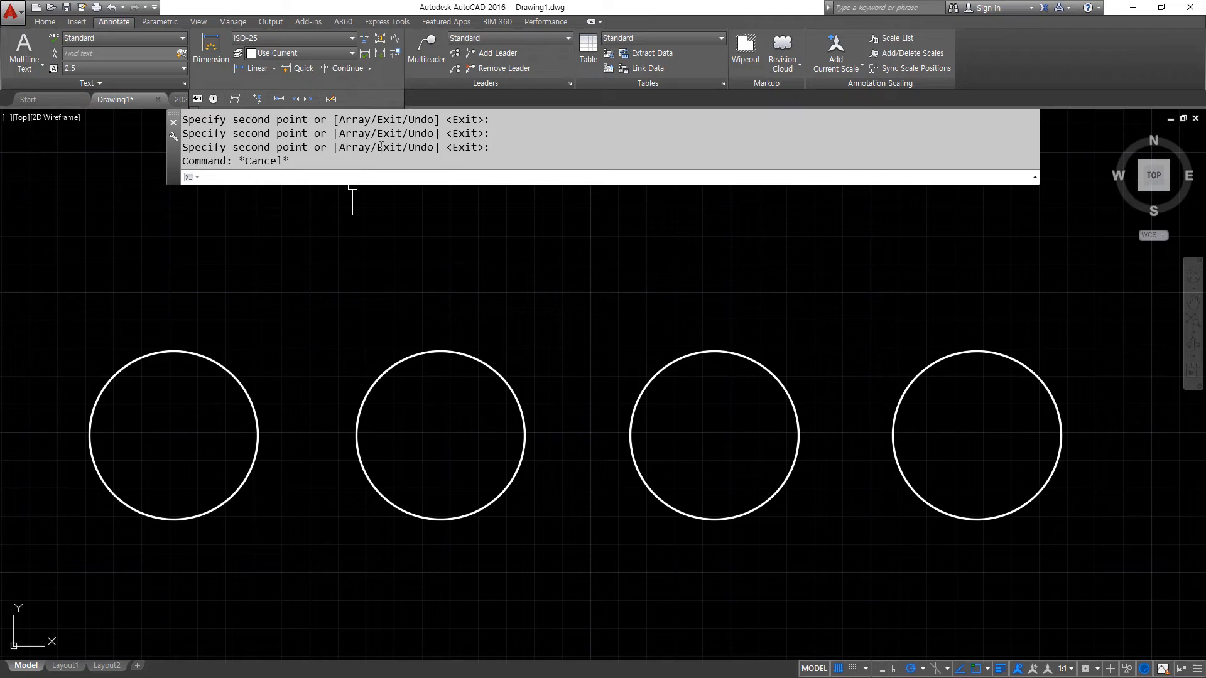
{"action": "left_click", "coordinate": [213, 99]}
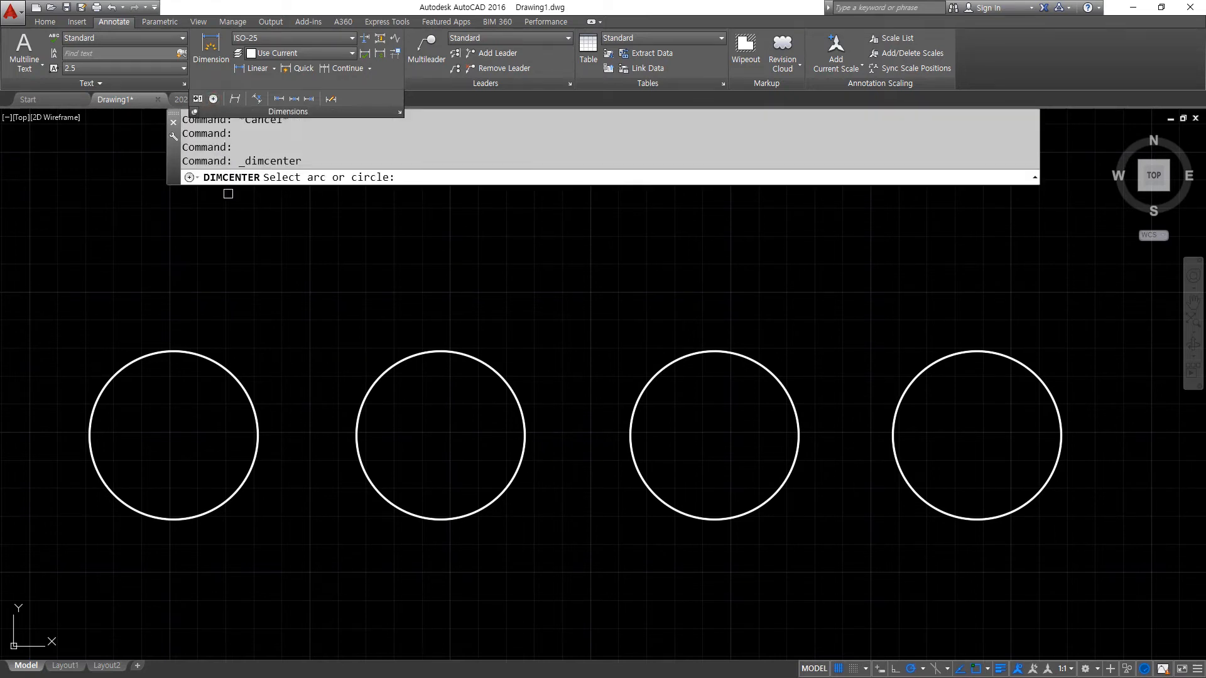
{"action": "left_click", "coordinate": [216, 362]}
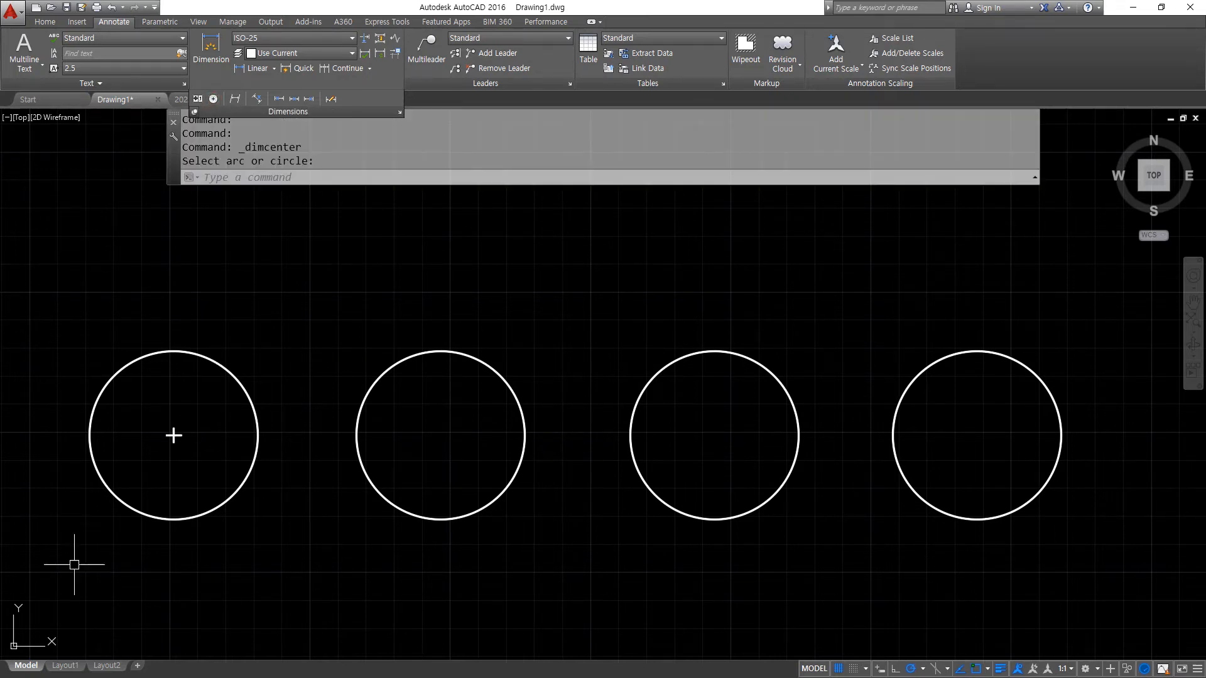
- Examine the new center mark closely, from the circle's center to the end of its horizontal line
{"action": "scroll", "coordinate": [146, 500], "scroll_direction": "up", "scroll_amount": 2}
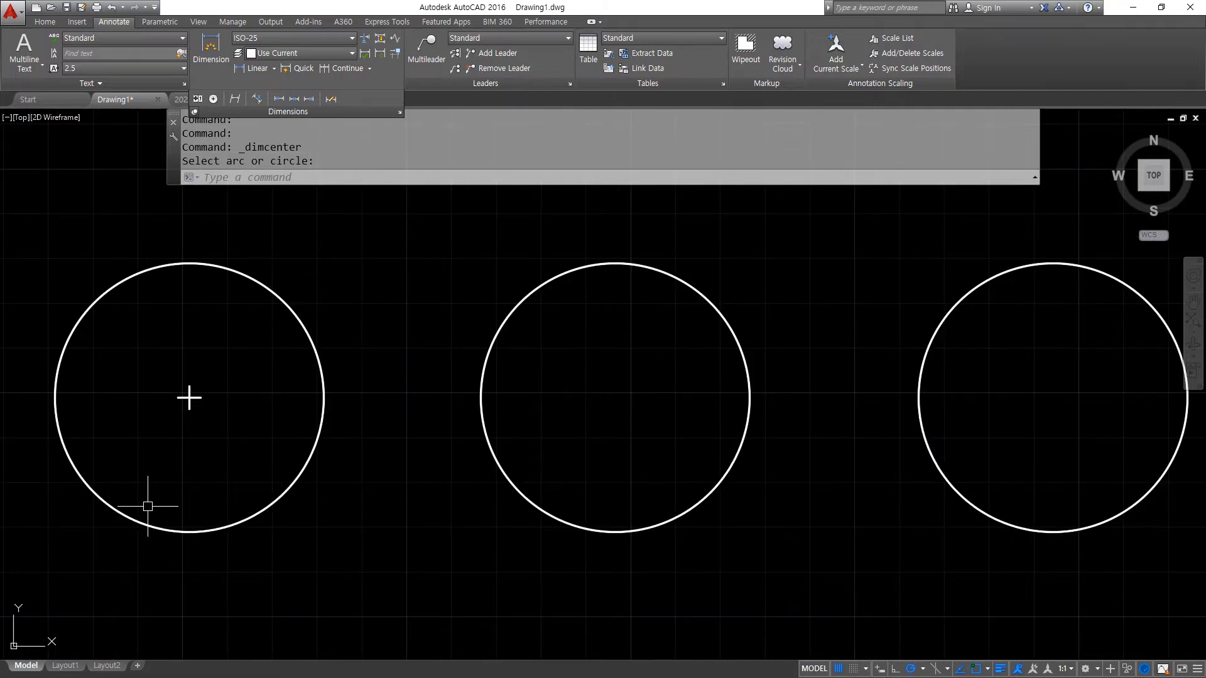
{"action": "scroll", "coordinate": [175, 414], "scroll_direction": "up", "scroll_amount": 6}
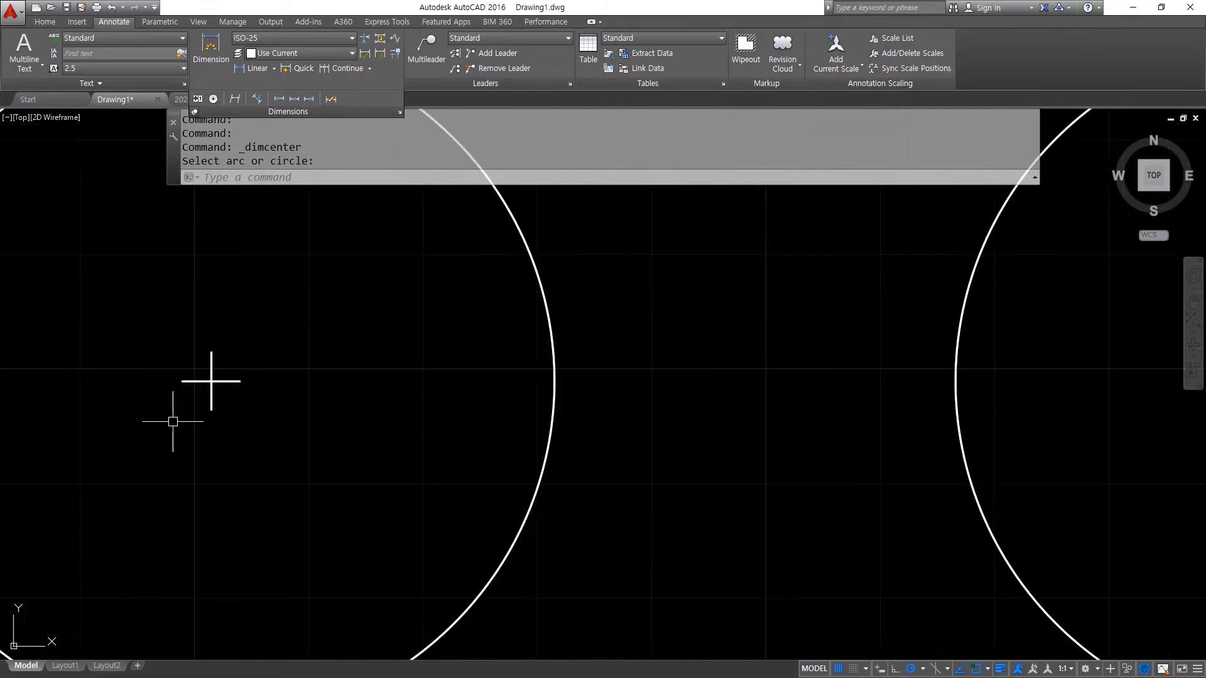
{"action": "middle_click_drag", "start_coordinate": [245, 409], "coordinate": [272, 422]}
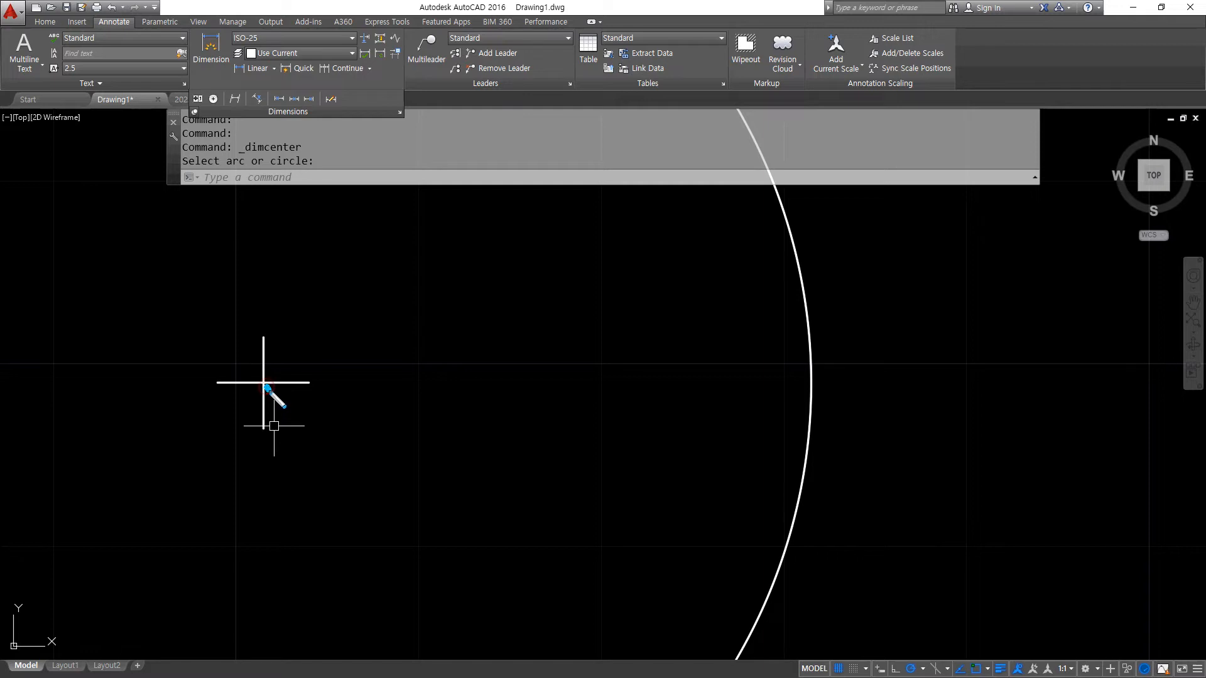
{"action": "scroll", "coordinate": [269, 394], "scroll_direction": "up", "scroll_amount": 5}
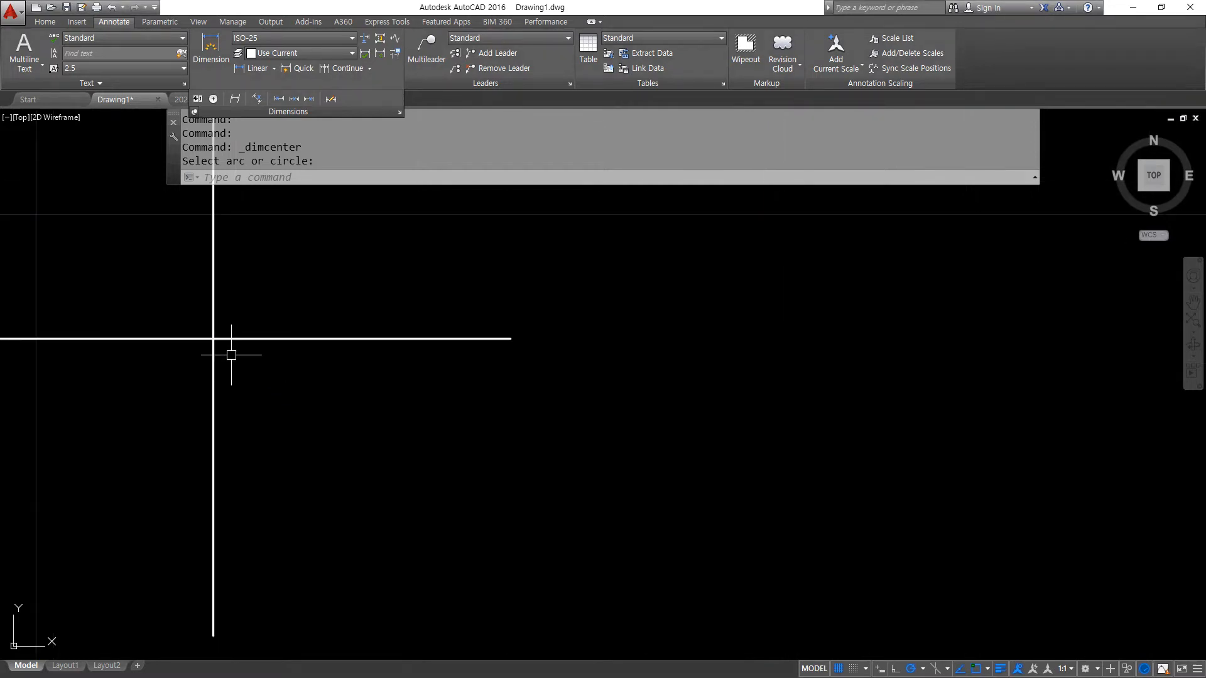
{"action": "mouse_move", "coordinate": [217, 345]}
{"action": "left_mouse_down"}
{"action": "mouse_move", "coordinate": [323, 418]}
{"action": "mouse_move", "coordinate": [515, 355]}
{"action": "mouse_move", "coordinate": [489, 363]}
{"action": "left_mouse_up"}
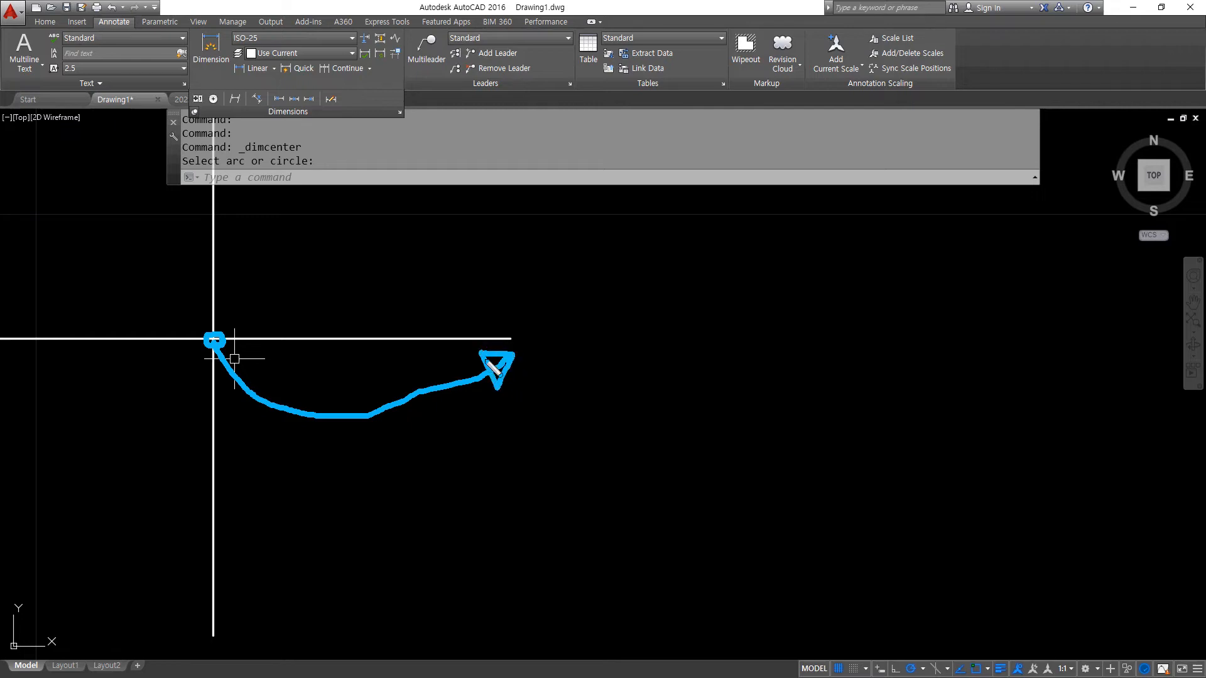
{"action": "key", "text": "Escape"}
{"action": "middle_click_drag", "start_coordinate": [339, 520], "coordinate": [274, 528]}
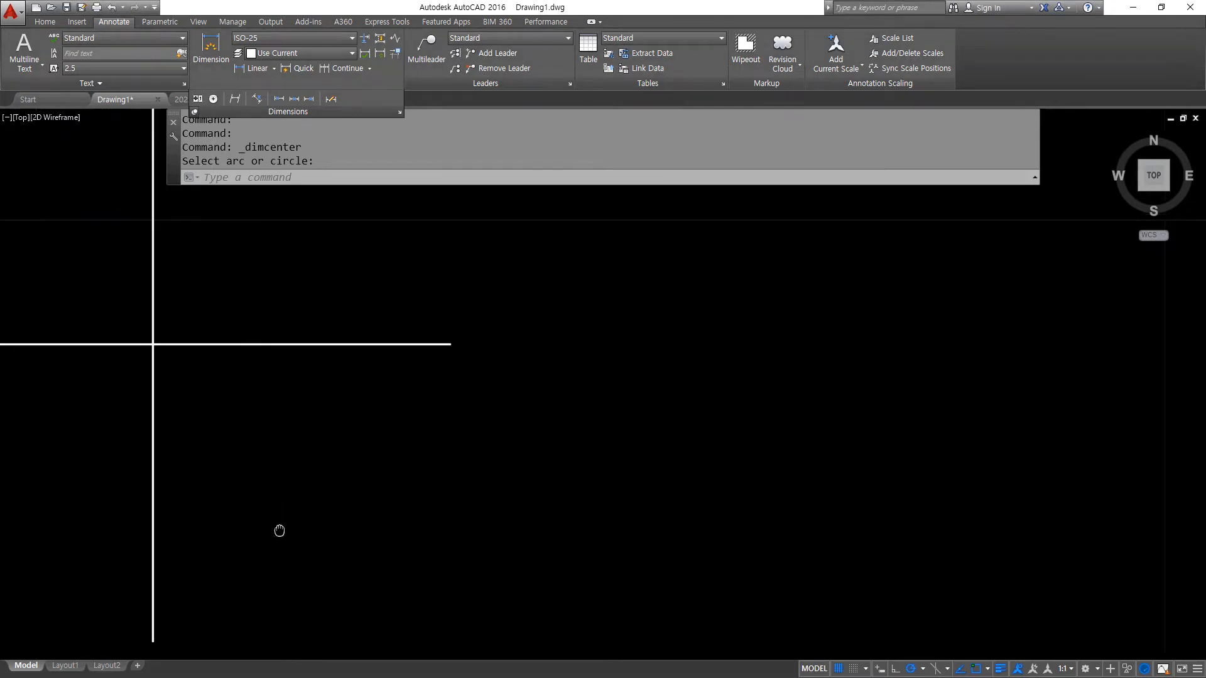
- Review the center mark type and size in the ISO-25 dimension style and leave the style without making changes
{"action": "type", "text": "d"}
{"action": "key", "text": "Return"}
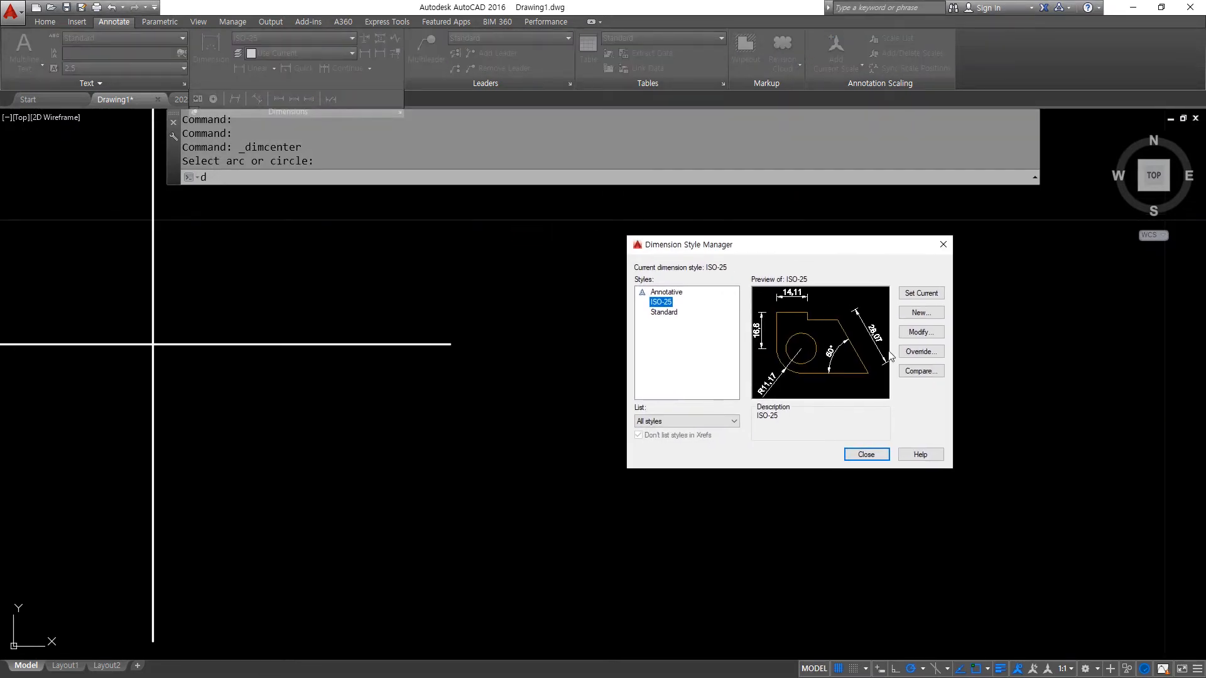
{"action": "key", "text": "Return"}
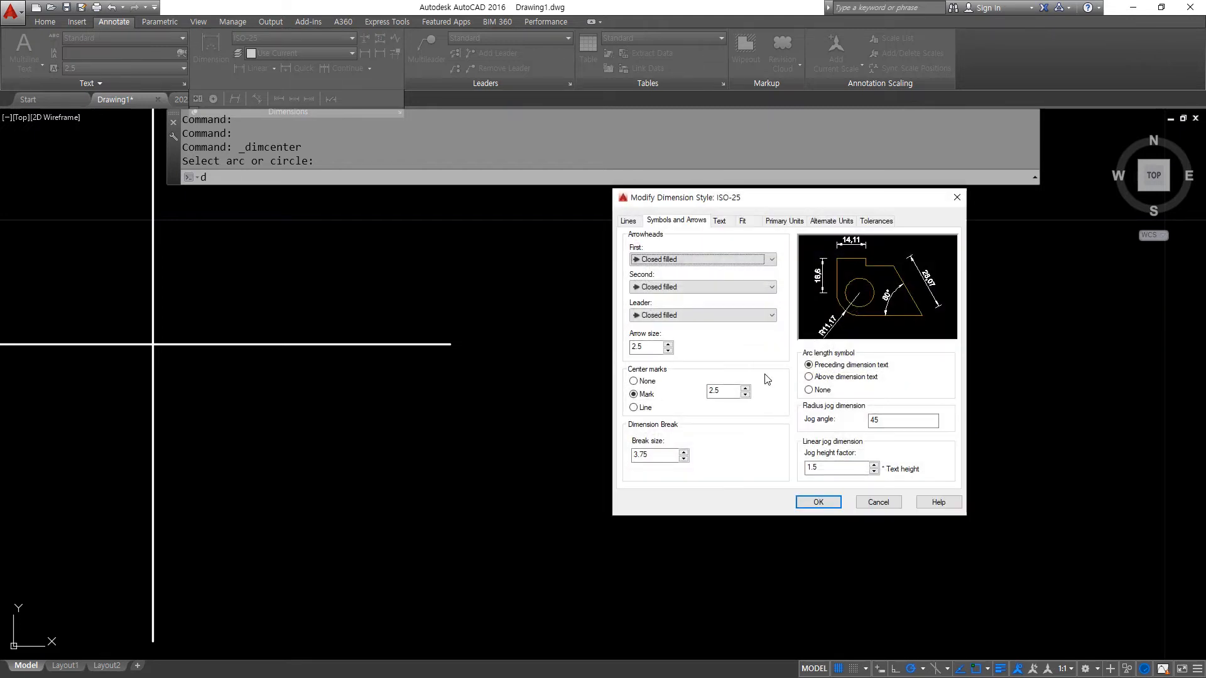
{"action": "mouse_move", "coordinate": [748, 407]}
{"action": "left_mouse_down"}
{"action": "mouse_move", "coordinate": [702, 402]}
{"action": "mouse_move", "coordinate": [779, 377]}
{"action": "mouse_move", "coordinate": [732, 411]}
{"action": "left_mouse_up"}
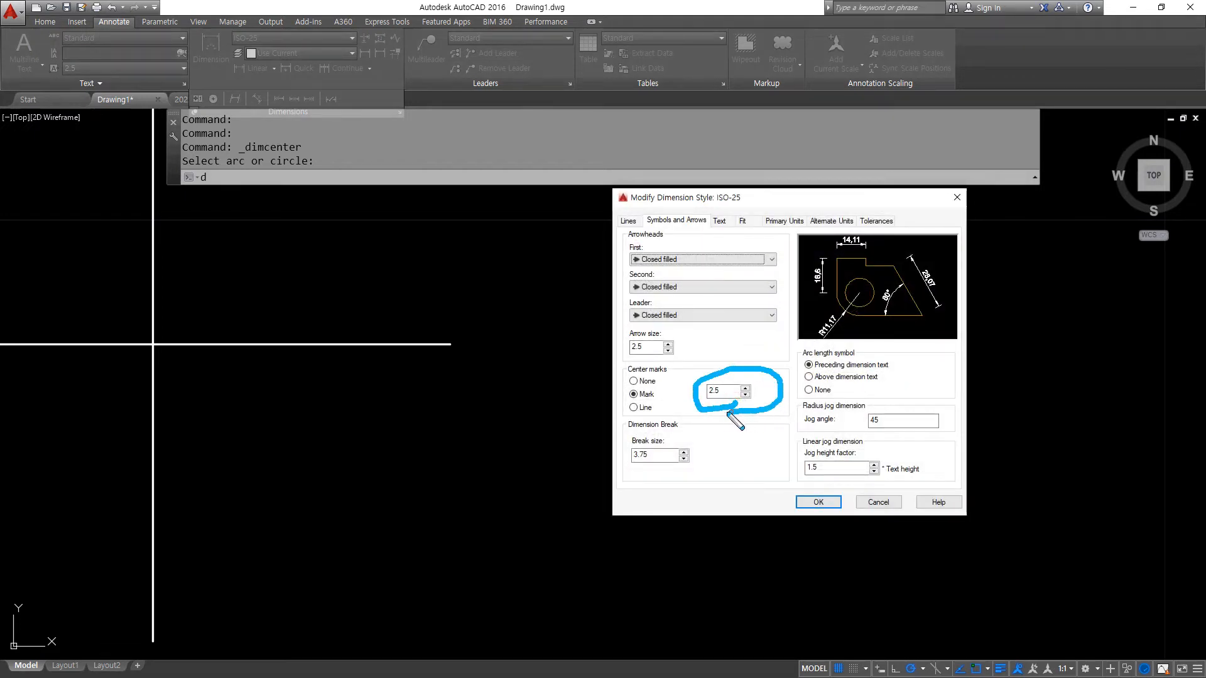
{"action": "mouse_move", "coordinate": [155, 344]}
{"action": "left_mouse_down"}
{"action": "mouse_move", "coordinate": [165, 369]}
{"action": "mouse_move", "coordinate": [351, 431]}
{"action": "mouse_move", "coordinate": [442, 363]}
{"action": "mouse_move", "coordinate": [468, 366]}
{"action": "mouse_move", "coordinate": [448, 385]}
{"action": "left_mouse_up"}
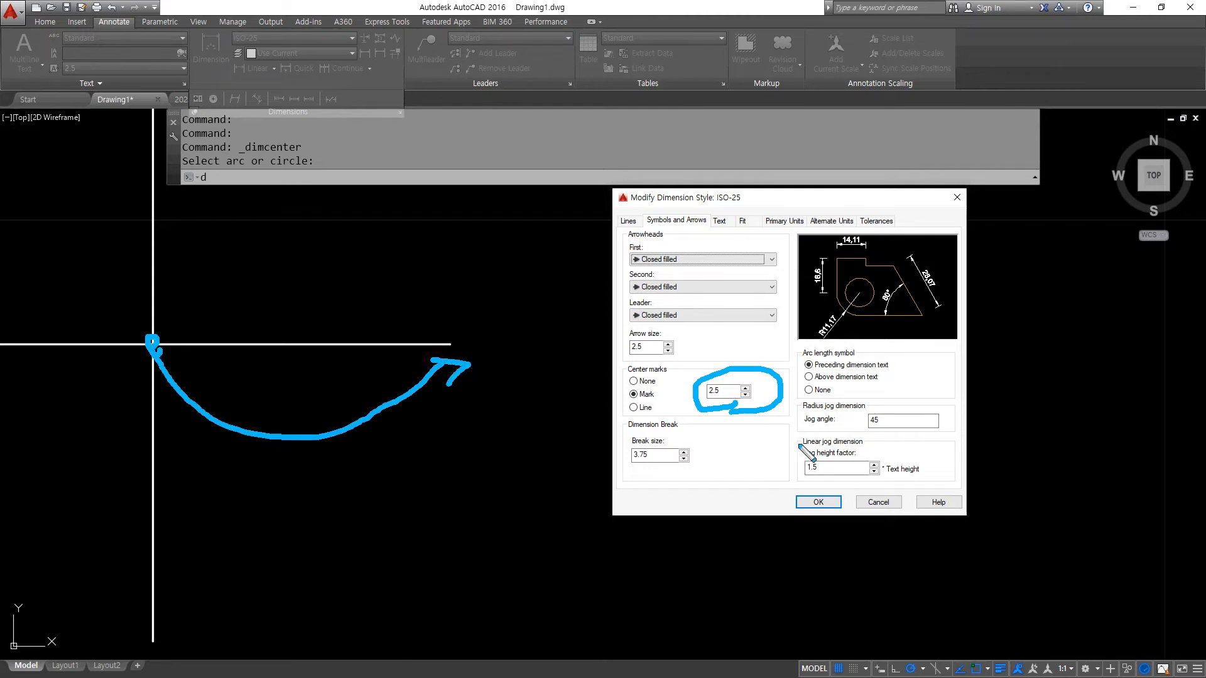
{"action": "mouse_move", "coordinate": [736, 410]}
{"action": "left_mouse_down"}
{"action": "mouse_move", "coordinate": [271, 465]}
{"action": "mouse_move", "coordinate": [304, 468]}
{"action": "left_mouse_up"}
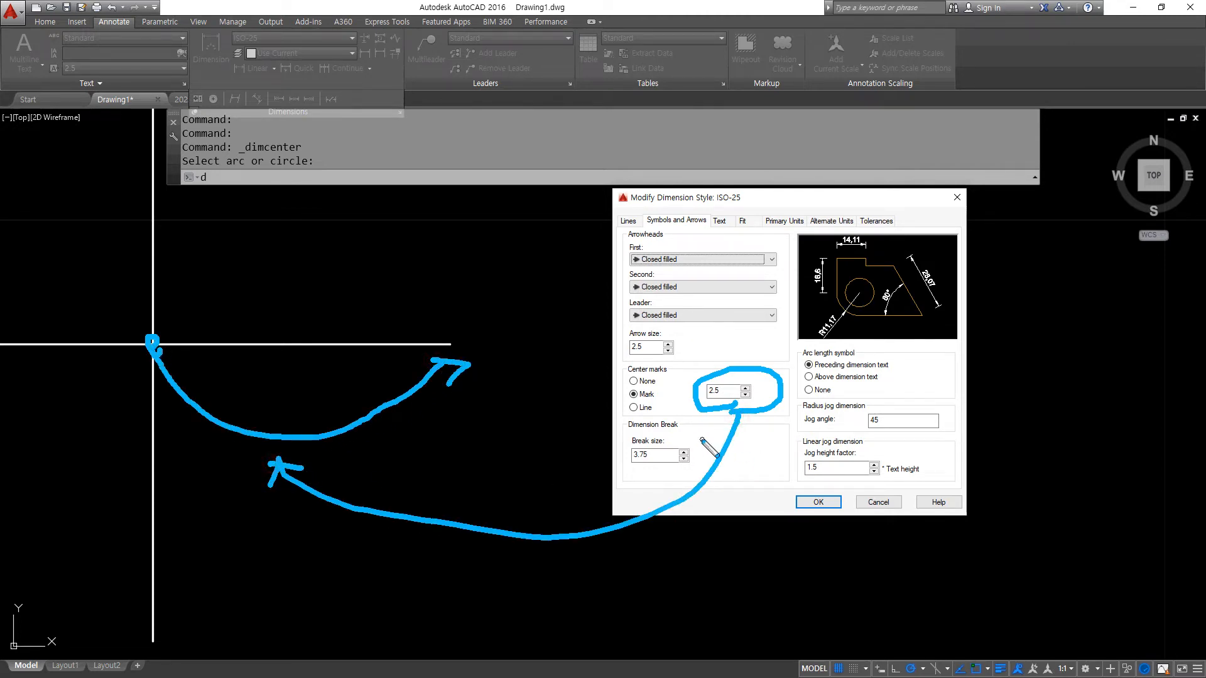
{"action": "mouse_move", "coordinate": [703, 431]}
{"action": "left_mouse_down"}
{"action": "mouse_move", "coordinate": [737, 414]}
{"action": "mouse_move", "coordinate": [754, 459]}
{"action": "left_mouse_up"}
{"action": "key", "text": "Escape"}
{"action": "key", "text": "Escape"}
{"action": "key", "text": "Escape"}
- Try to move the center mark's horizontal line up and to the left, away from its vertical line
{"action": "scroll", "coordinate": [854, 315], "scroll_direction": "down", "scroll_amount": 2}
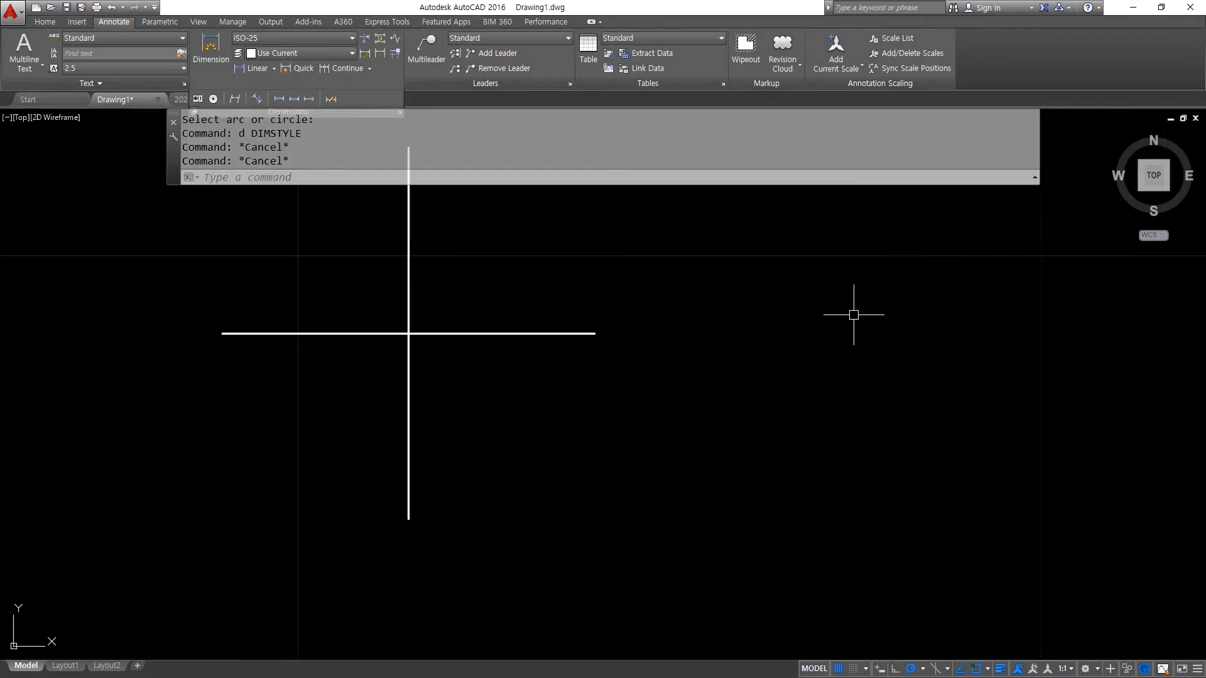
{"action": "scroll", "coordinate": [620, 349], "scroll_direction": "down", "scroll_amount": 3}
{"action": "middle_click_drag", "start_coordinate": [576, 357], "coordinate": [522, 414]}
{"action": "type", "text": "m"}
{"action": "key", "text": "Return"}
{"action": "left_click", "coordinate": [614, 435]}
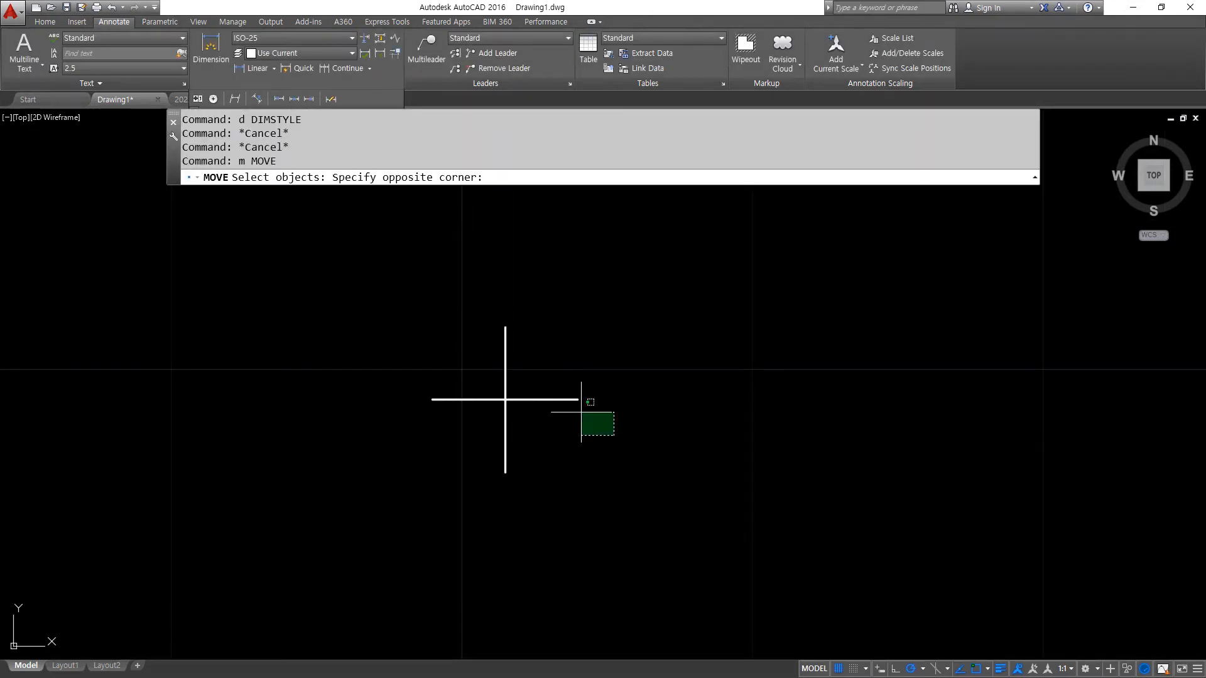
{"action": "left_click", "coordinate": [550, 386]}
{"action": "key", "text": "space"}
{"action": "left_click", "coordinate": [676, 450]}
{"action": "left_click", "coordinate": [618, 293]}
- Try to move the center mark's vertical line down and to the right, and undo the moves of both lines
{"action": "key", "text": "space"}
{"action": "left_click", "coordinate": [552, 429]}
{"action": "left_click", "coordinate": [434, 394]}
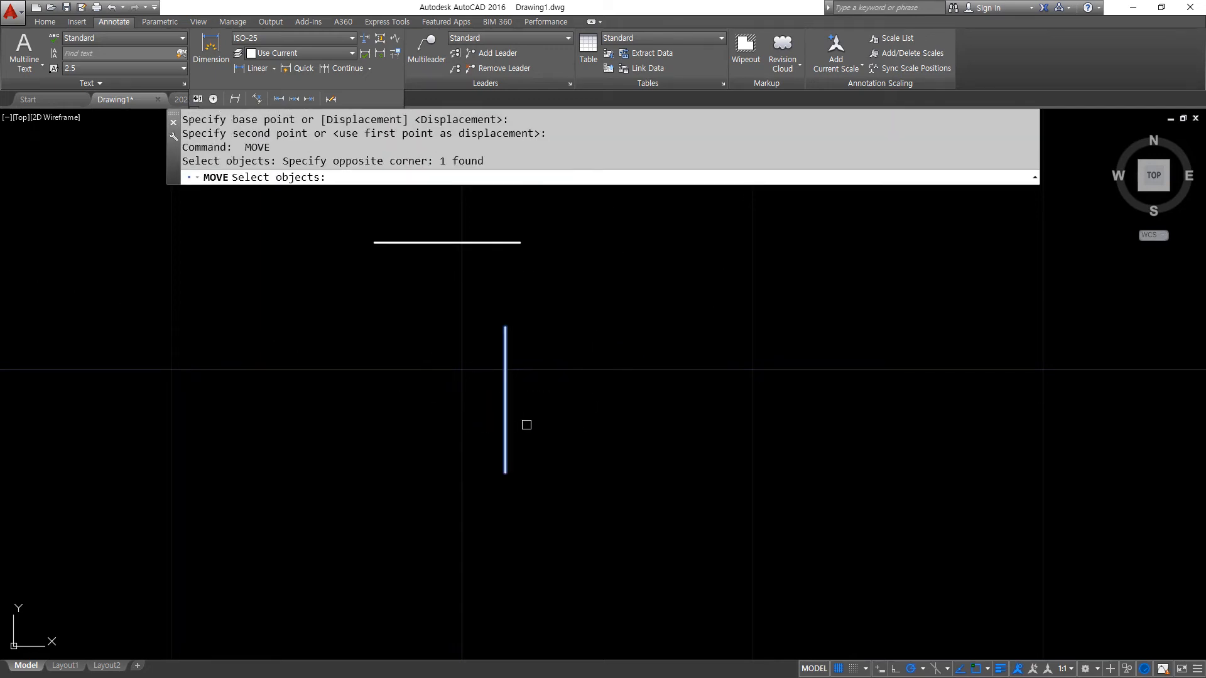
{"action": "key", "text": "space"}
{"action": "left_click", "coordinate": [569, 416]}
{"action": "left_click", "coordinate": [793, 520]}
{"action": "key", "text": "ctrl+z"}
{"action": "key", "text": "ctrl+z"}
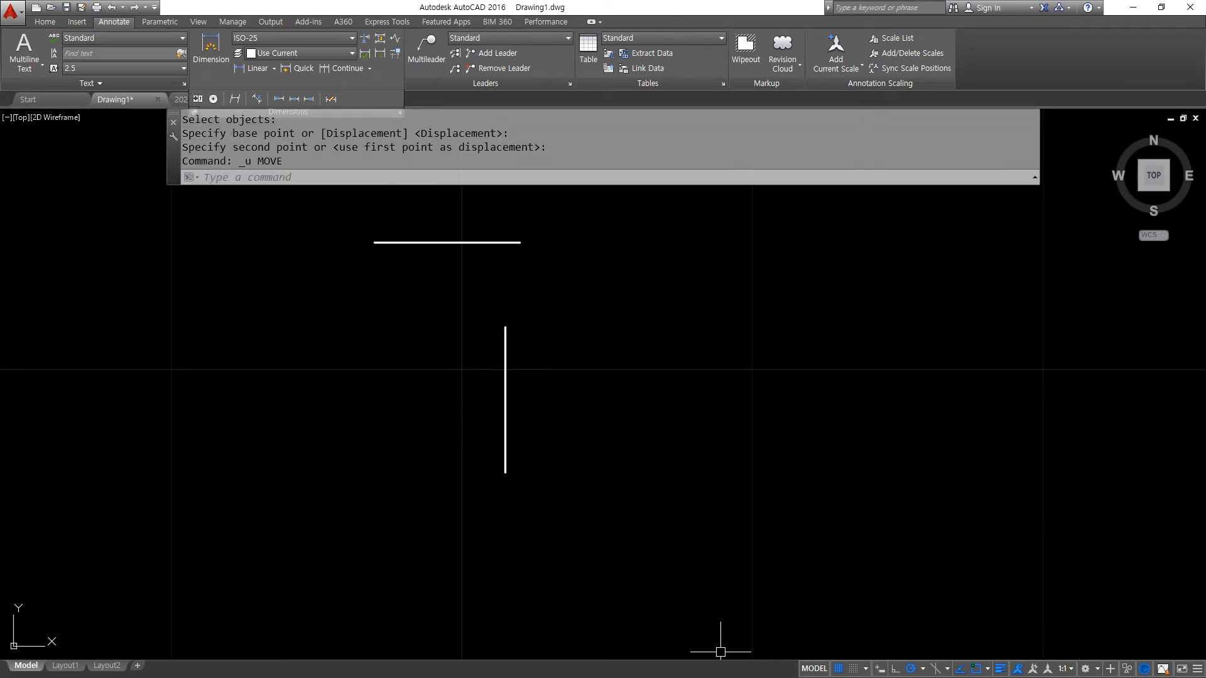
- Set the center marks of the ISO-25 dimension style to Line and close the style manager
{"action": "scroll", "coordinate": [498, 399], "scroll_direction": "down", "scroll_amount": 4}
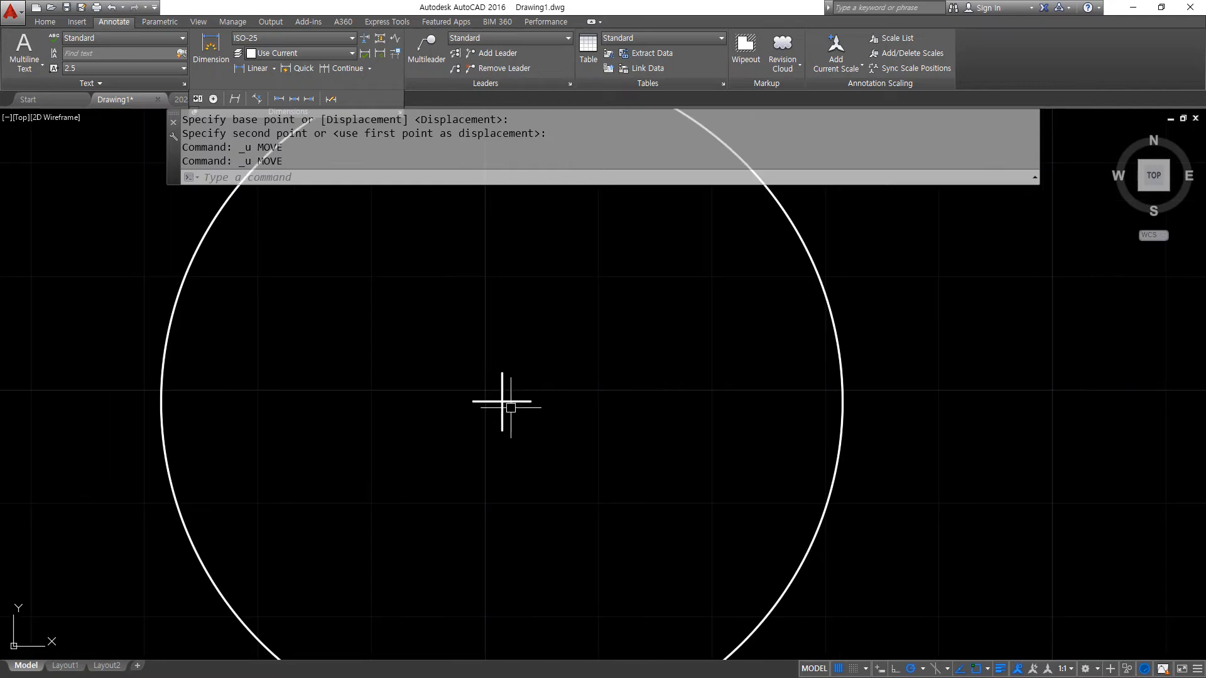
{"action": "mouse_move", "coordinate": [503, 403]}
{"action": "left_mouse_down"}
{"action": "mouse_move", "coordinate": [512, 414]}
{"action": "mouse_move", "coordinate": [541, 397]}
{"action": "mouse_move", "coordinate": [473, 413]}
{"action": "mouse_move", "coordinate": [511, 364]}
{"action": "mouse_move", "coordinate": [494, 442]}
{"action": "left_mouse_up"}
{"action": "key", "text": "Escape"}
{"action": "scroll", "coordinate": [625, 460], "scroll_direction": "down", "scroll_amount": 4}
{"action": "middle_click_drag", "start_coordinate": [585, 434], "coordinate": [522, 455]}
{"action": "middle_click_drag", "start_coordinate": [689, 296], "coordinate": [383, 264]}
{"action": "type", "text": "d"}
{"action": "key", "text": "Return"}
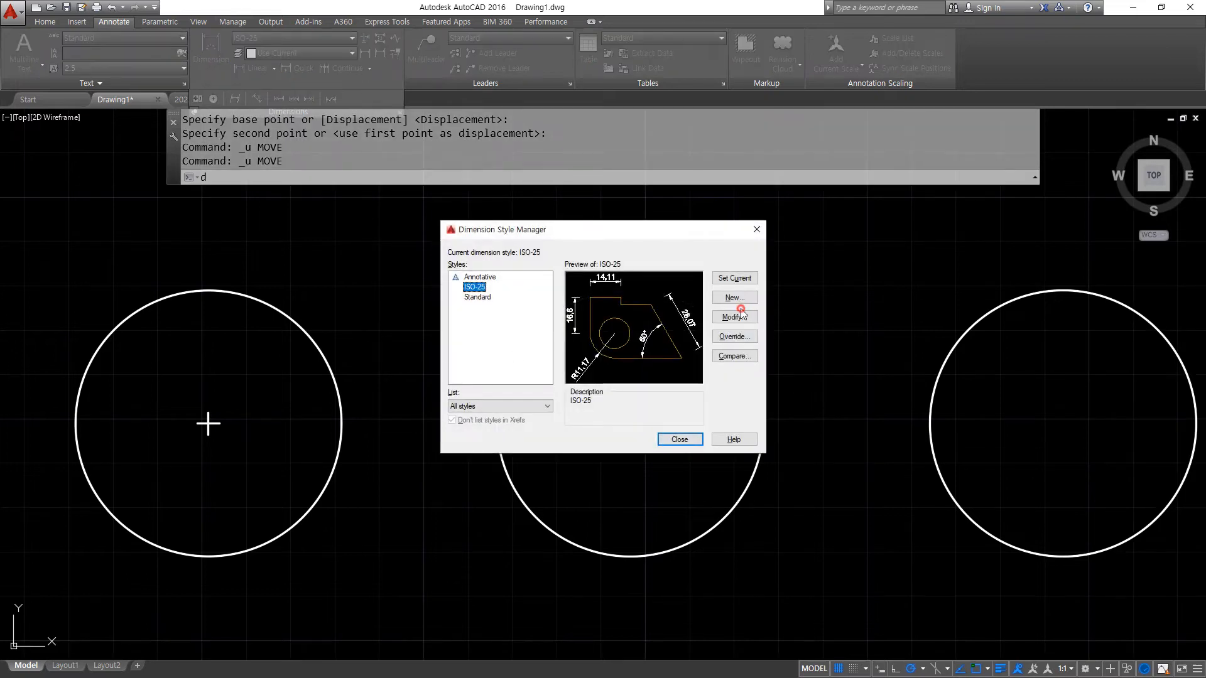
{"action": "left_click", "coordinate": [734, 316]}
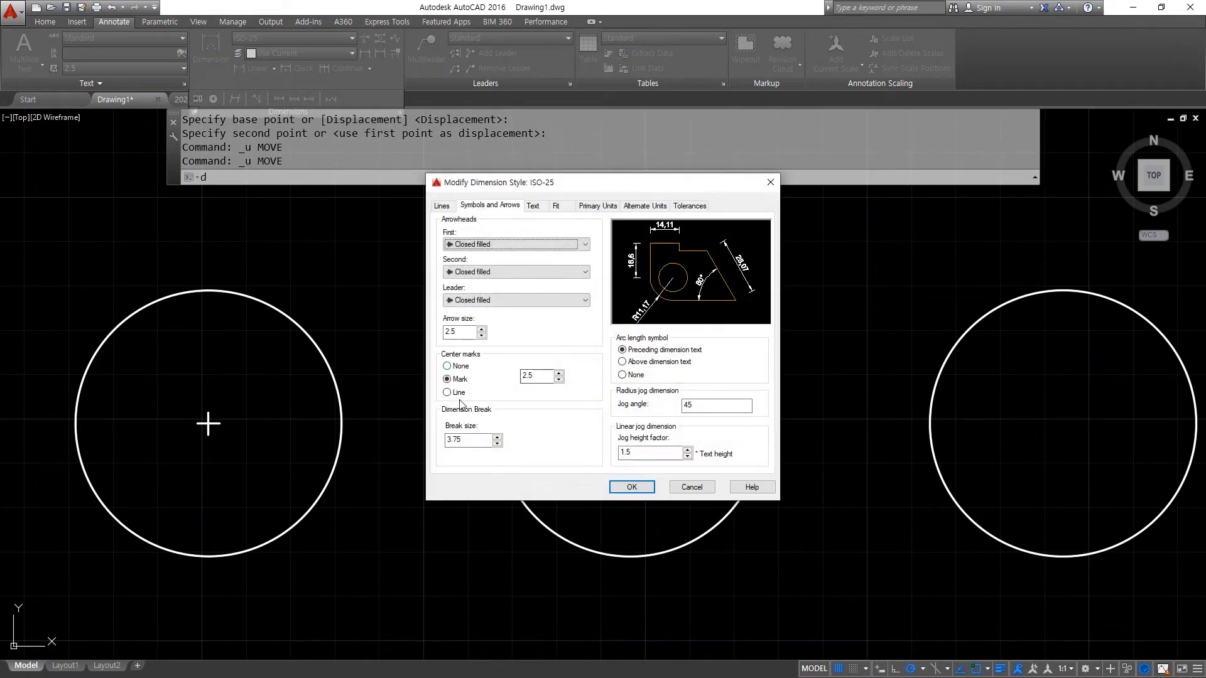
{"action": "left_click", "coordinate": [457, 396]}
{"action": "left_click", "coordinate": [632, 487]}
{"action": "left_click", "coordinate": [681, 440]}
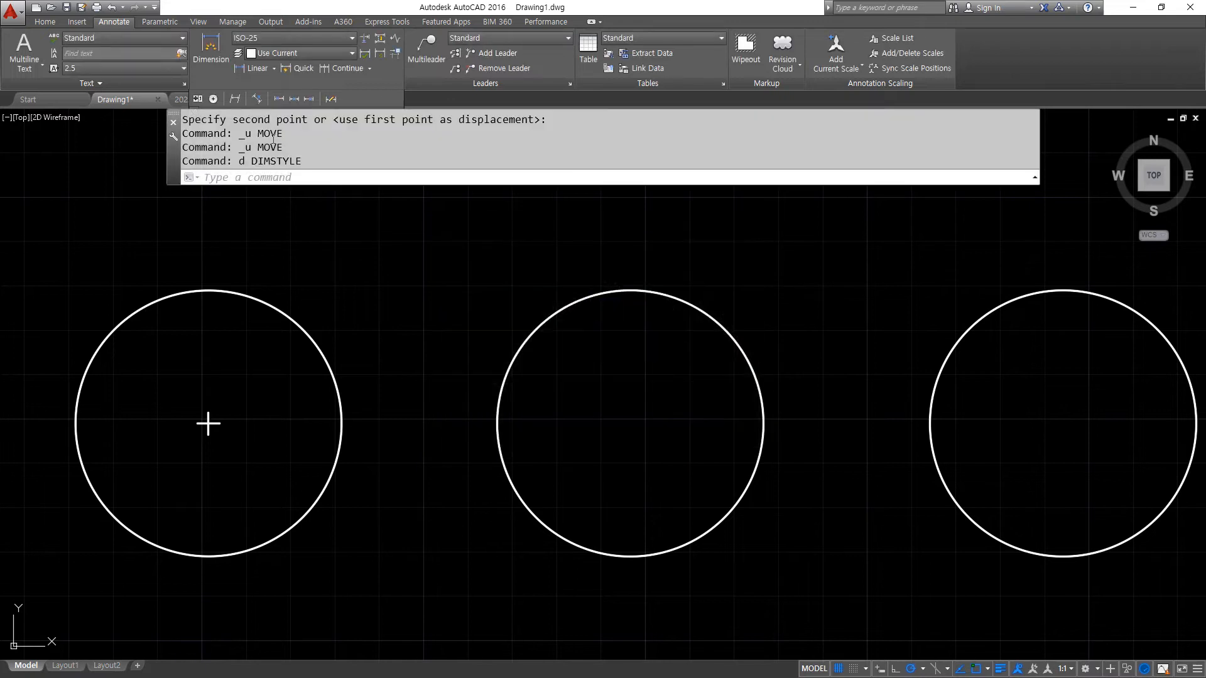
- Add a center mark to the middle circle
{"action": "left_click", "coordinate": [213, 99]}
{"action": "left_click", "coordinate": [732, 338]}
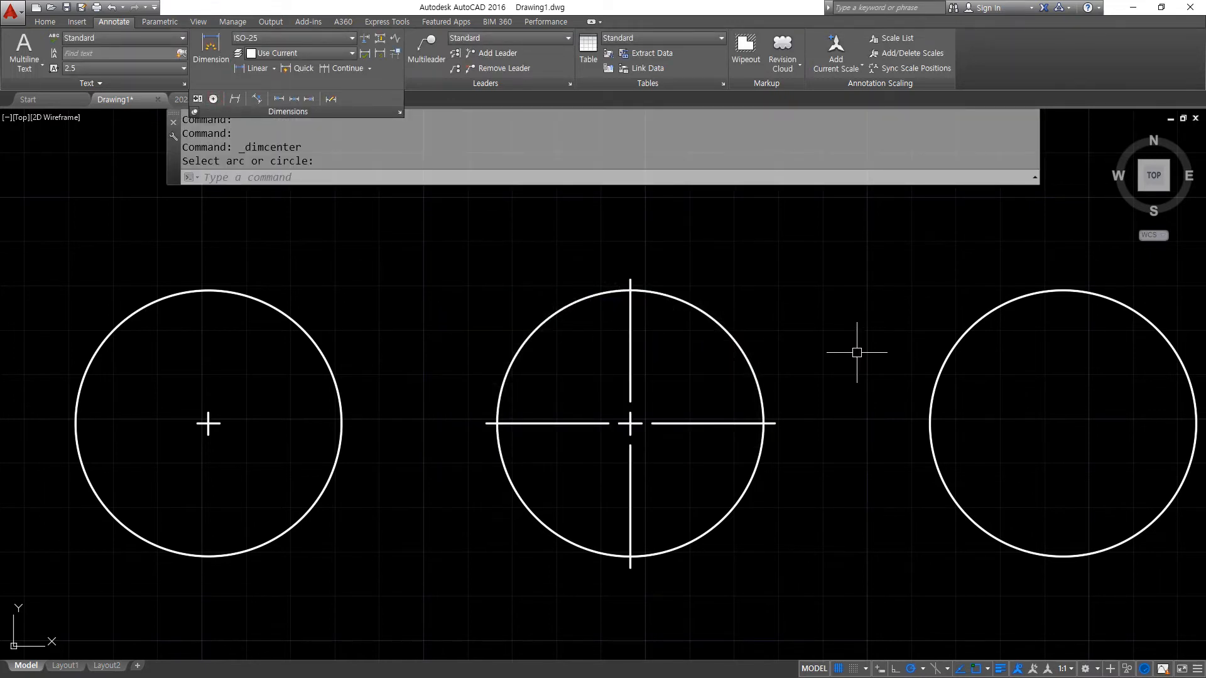
- Examine the middle circle's center mark, the gap beside it, the center line and its extension past the circle
{"action": "scroll", "coordinate": [817, 390], "scroll_direction": "up", "scroll_amount": 4}
{"action": "scroll", "coordinate": [371, 484], "scroll_direction": "up", "scroll_amount": 2}
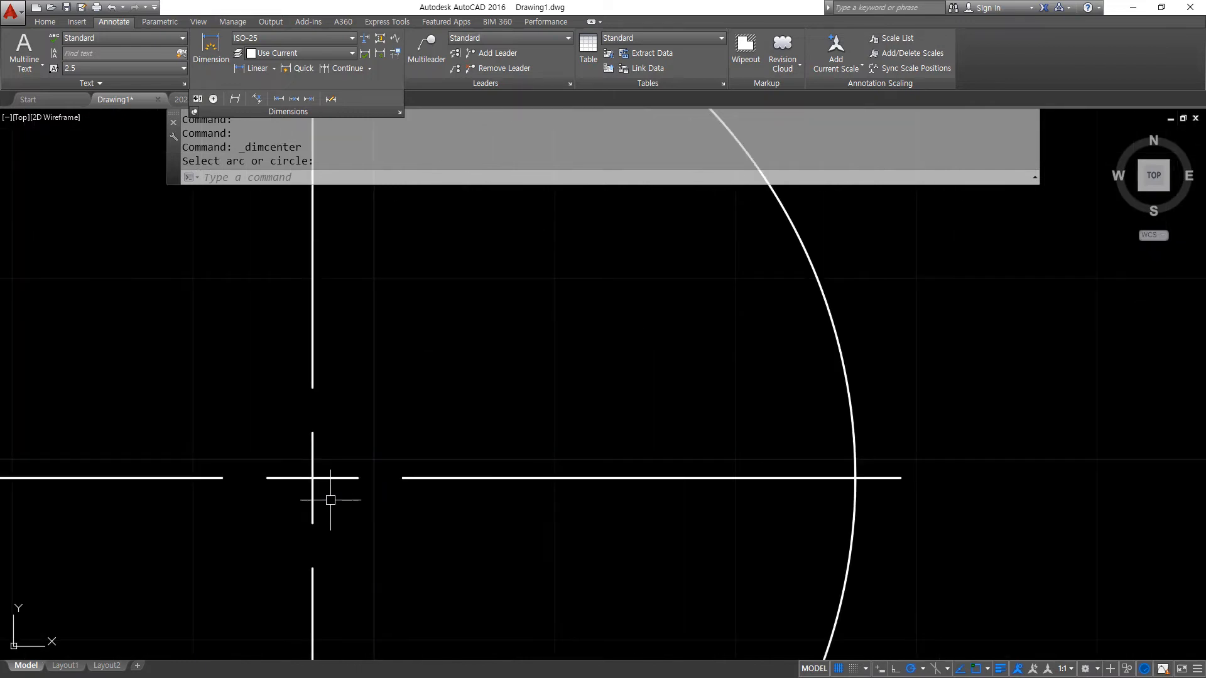
{"action": "scroll", "coordinate": [320, 493], "scroll_direction": "up", "scroll_amount": 2}
{"action": "scroll", "coordinate": [339, 496], "scroll_direction": "down", "scroll_amount": 2}
{"action": "middle_click_drag", "start_coordinate": [350, 499], "coordinate": [219, 493]}
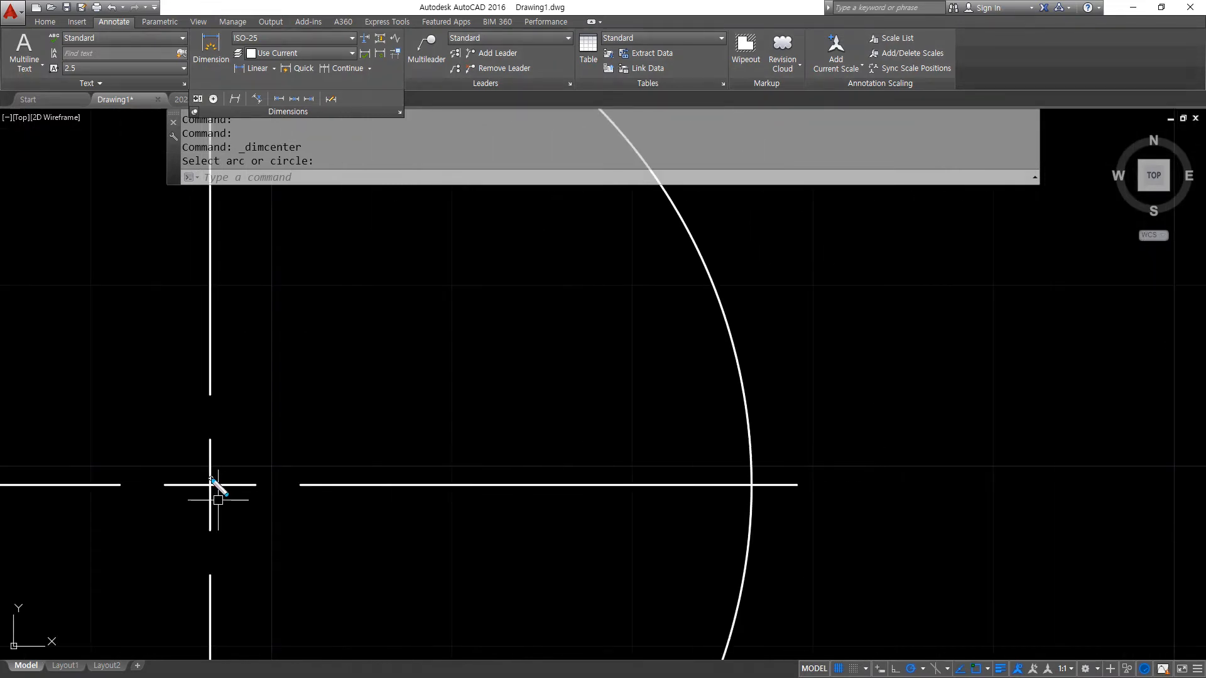
{"action": "mouse_move", "coordinate": [211, 485]}
{"action": "left_mouse_down"}
{"action": "mouse_move", "coordinate": [248, 472]}
{"action": "mouse_move", "coordinate": [282, 515]}
{"action": "mouse_move", "coordinate": [292, 500]}
{"action": "mouse_move", "coordinate": [359, 494]}
{"action": "mouse_move", "coordinate": [729, 520]}
{"action": "mouse_move", "coordinate": [797, 482]}
{"action": "left_mouse_up"}
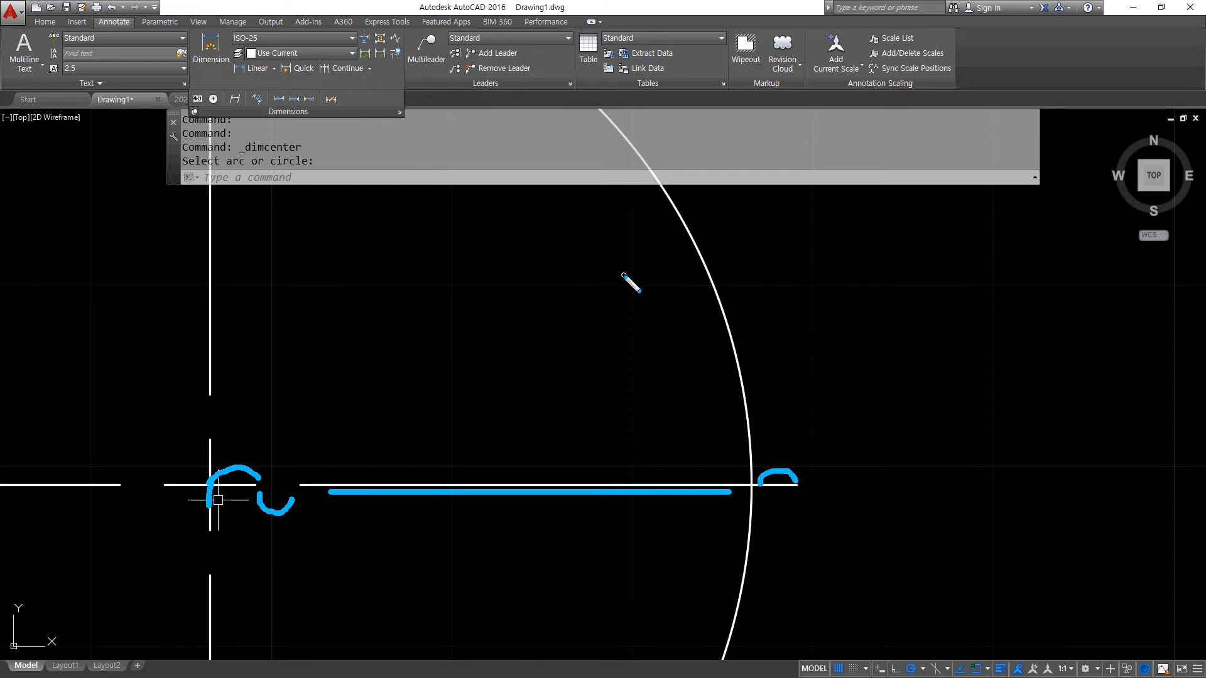
{"action": "key", "text": "e"}
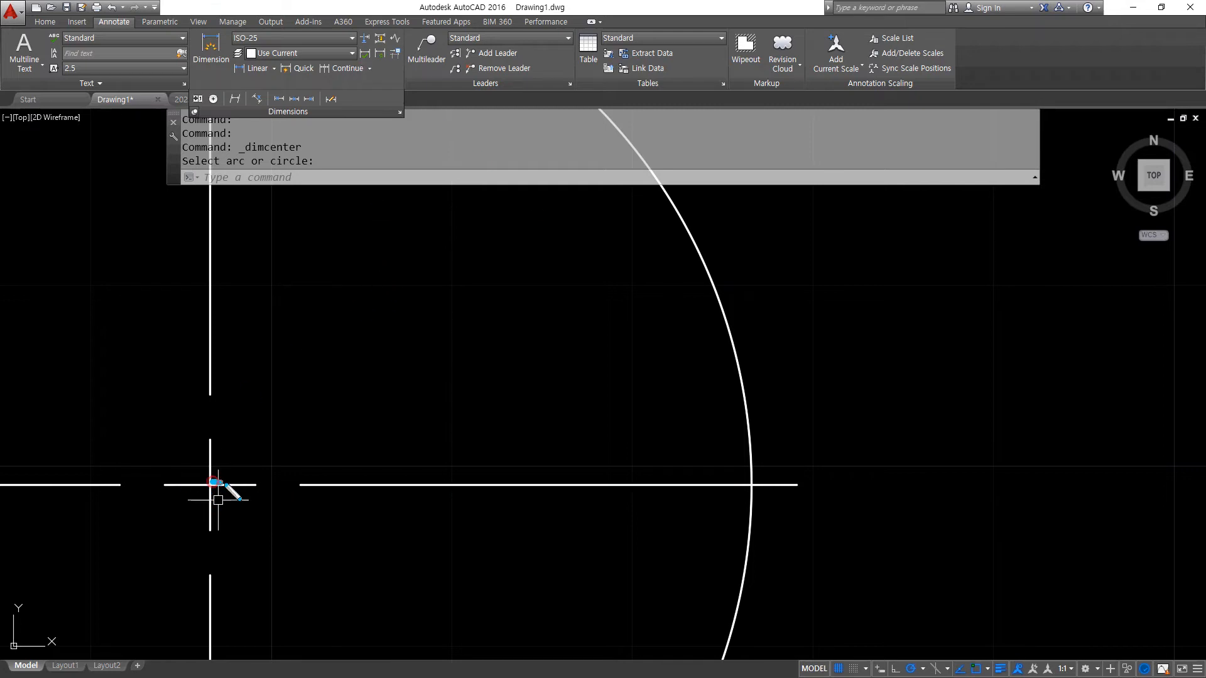
{"action": "mouse_move", "coordinate": [212, 482]}
{"action": "left_mouse_down"}
{"action": "mouse_move", "coordinate": [847, 496]}
{"action": "mouse_move", "coordinate": [818, 510]}
{"action": "left_mouse_up"}
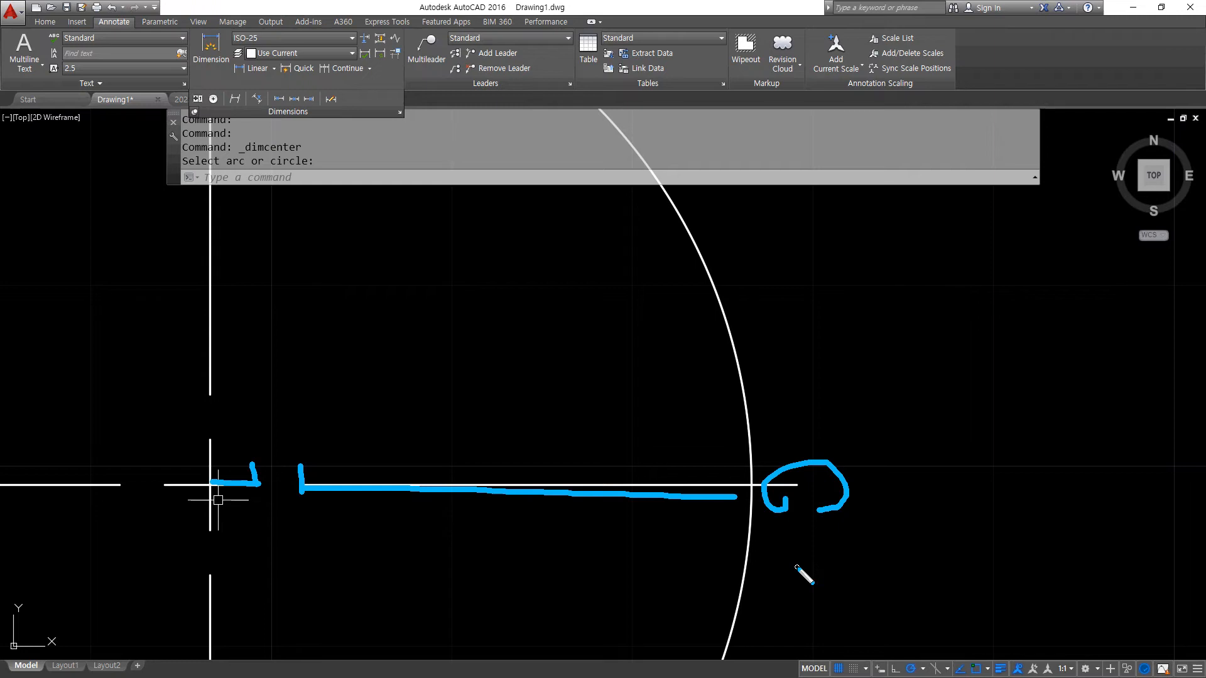
{"action": "key", "text": "Escape"}
- Open the ISO-25 dimension style for modification and review its center mark, dimension break, arc length and jog settings
{"action": "type", "text": "d"}
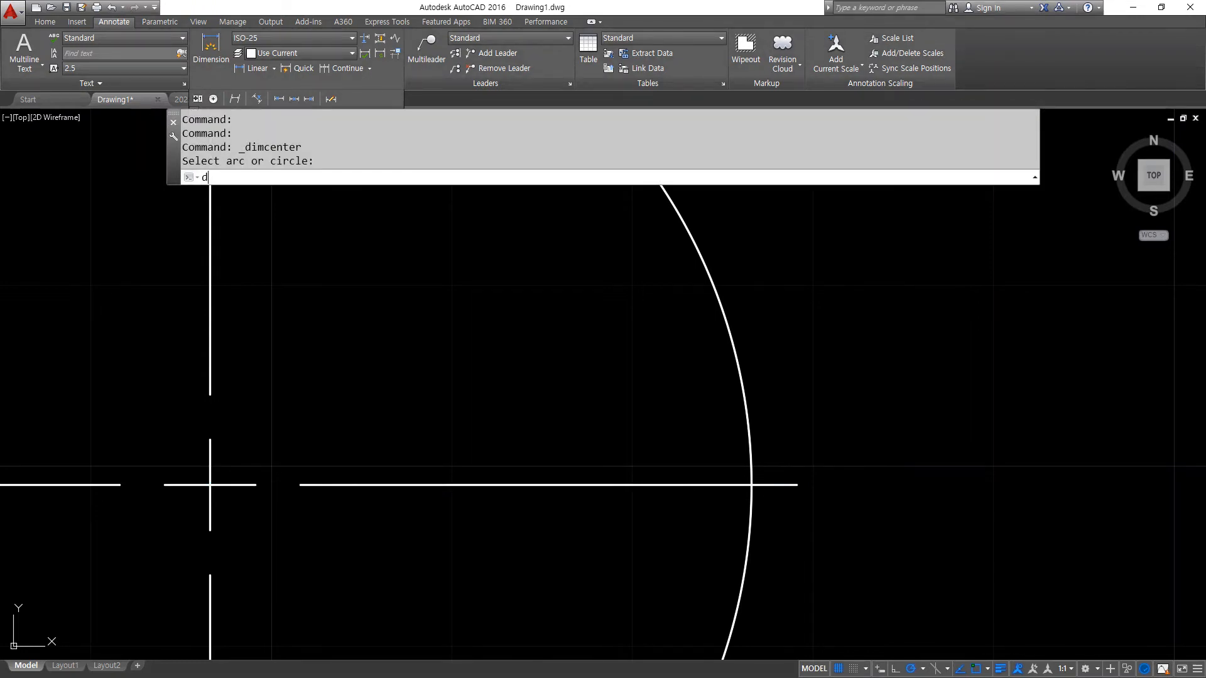
{"action": "key", "text": "Return"}
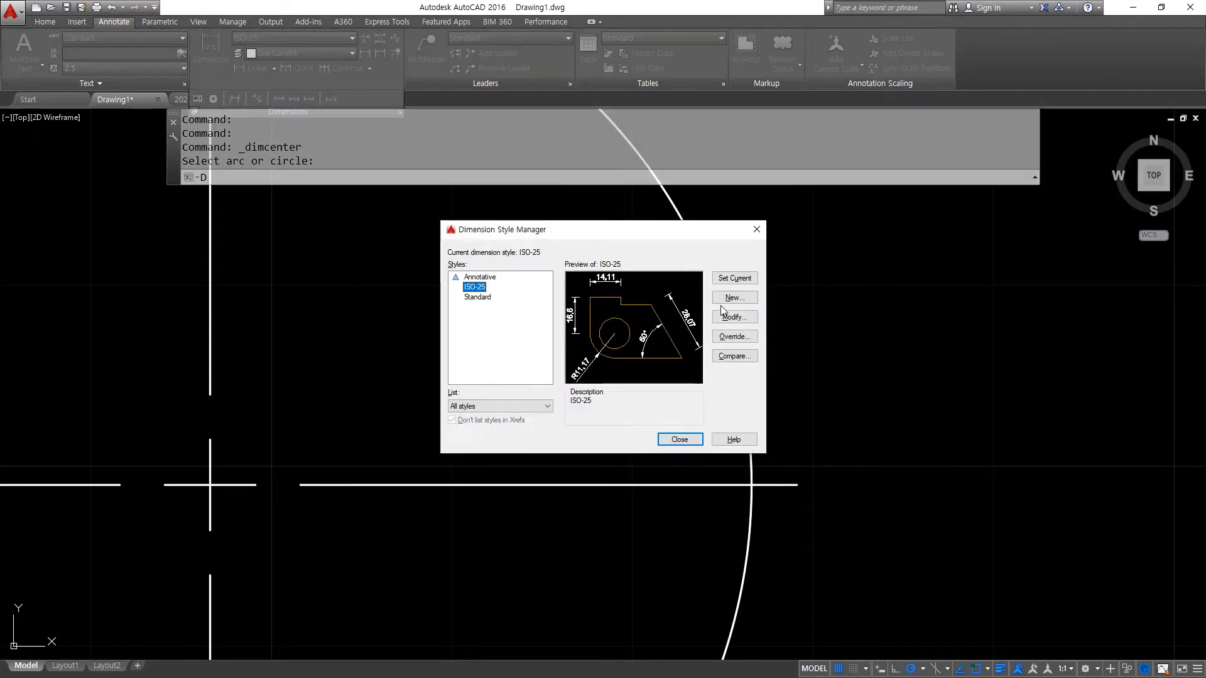
{"action": "left_click", "coordinate": [732, 317]}
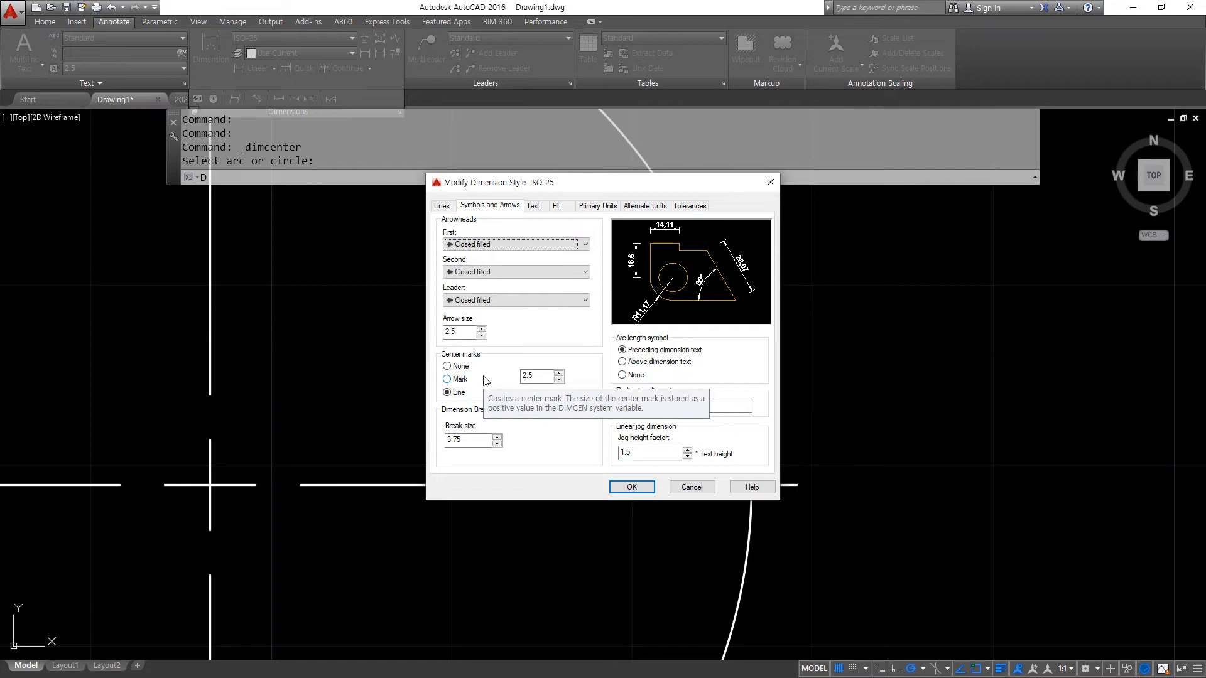
{"action": "key", "text": "Escape"}
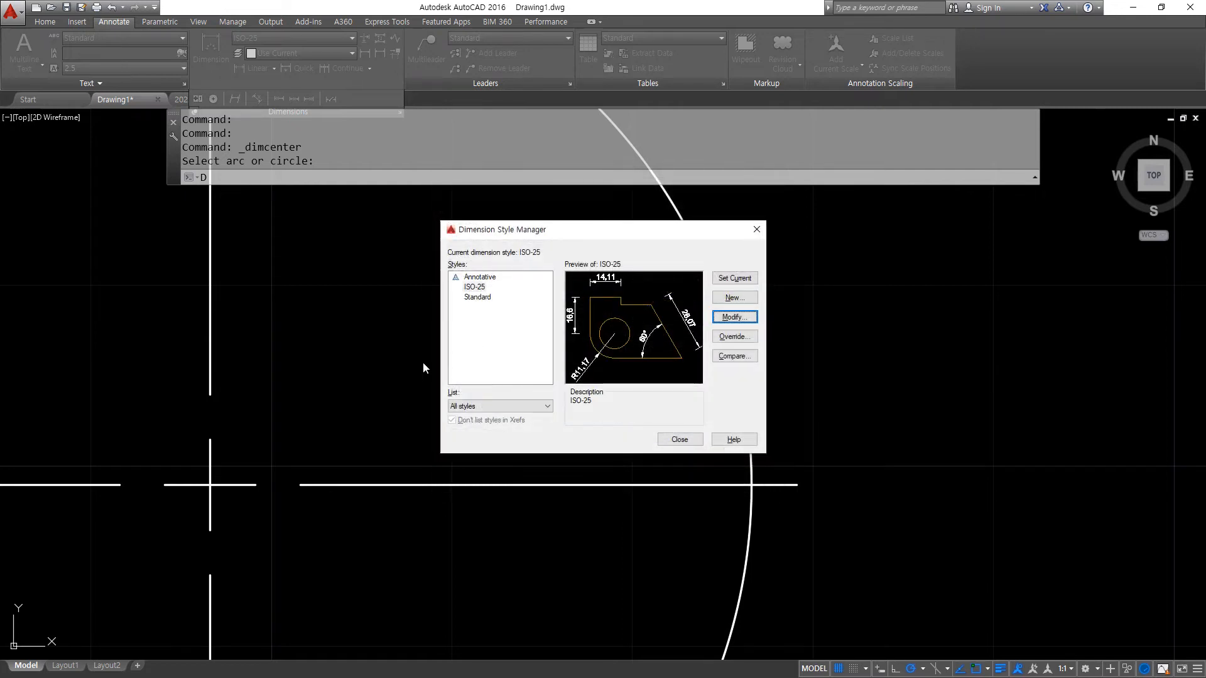
{"action": "key", "text": "Return"}
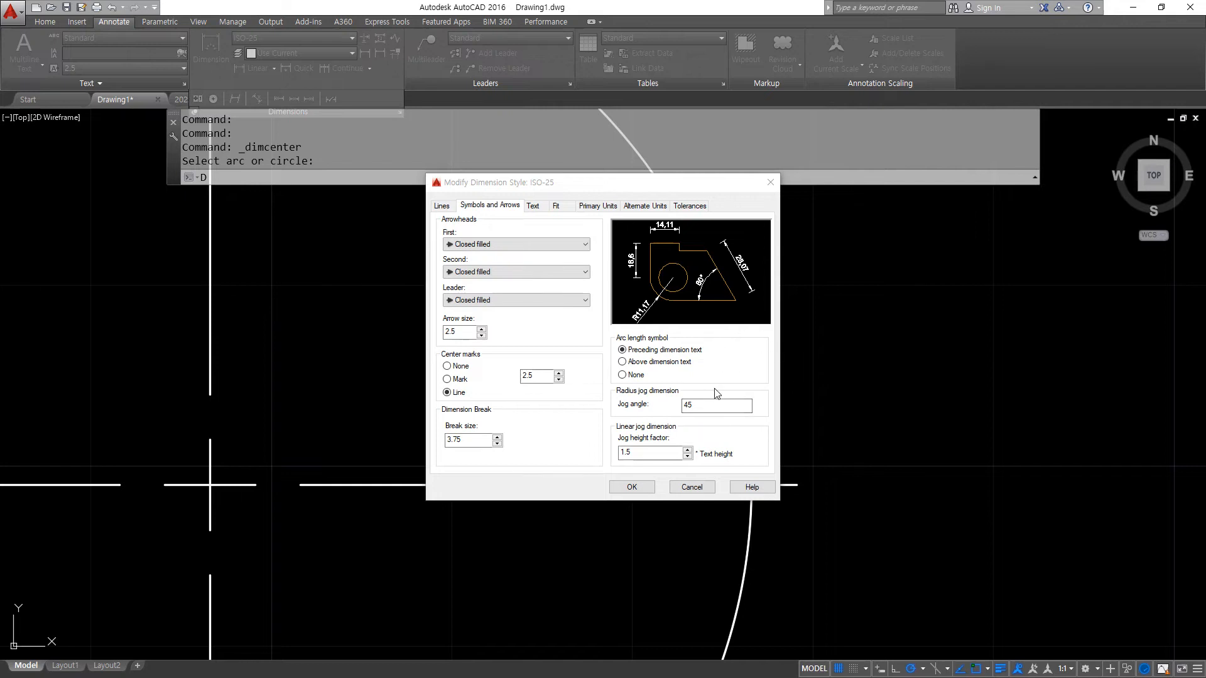
{"action": "mouse_move", "coordinate": [659, 343]}
{"action": "left_mouse_down"}
{"action": "mouse_move", "coordinate": [640, 439]}
{"action": "mouse_move", "coordinate": [675, 432]}
{"action": "left_mouse_up"}
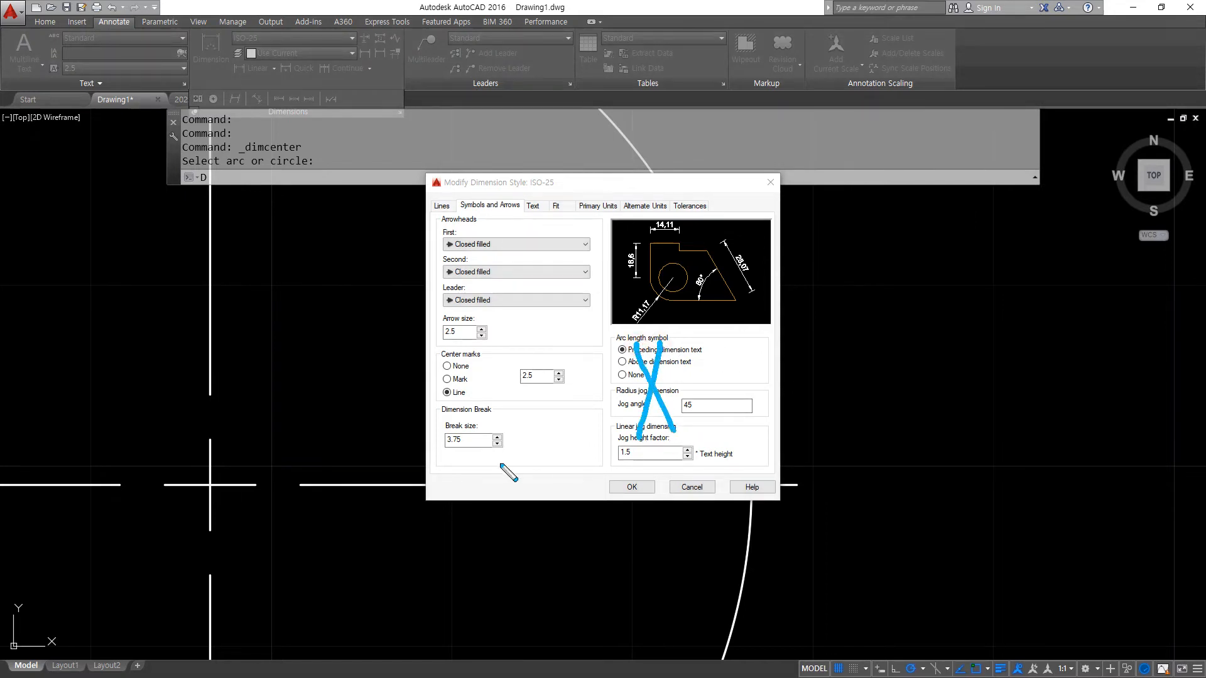
{"action": "mouse_move", "coordinate": [485, 425]}
{"action": "left_mouse_down"}
{"action": "mouse_move", "coordinate": [465, 452]}
{"action": "mouse_move", "coordinate": [485, 464]}
{"action": "left_mouse_up"}
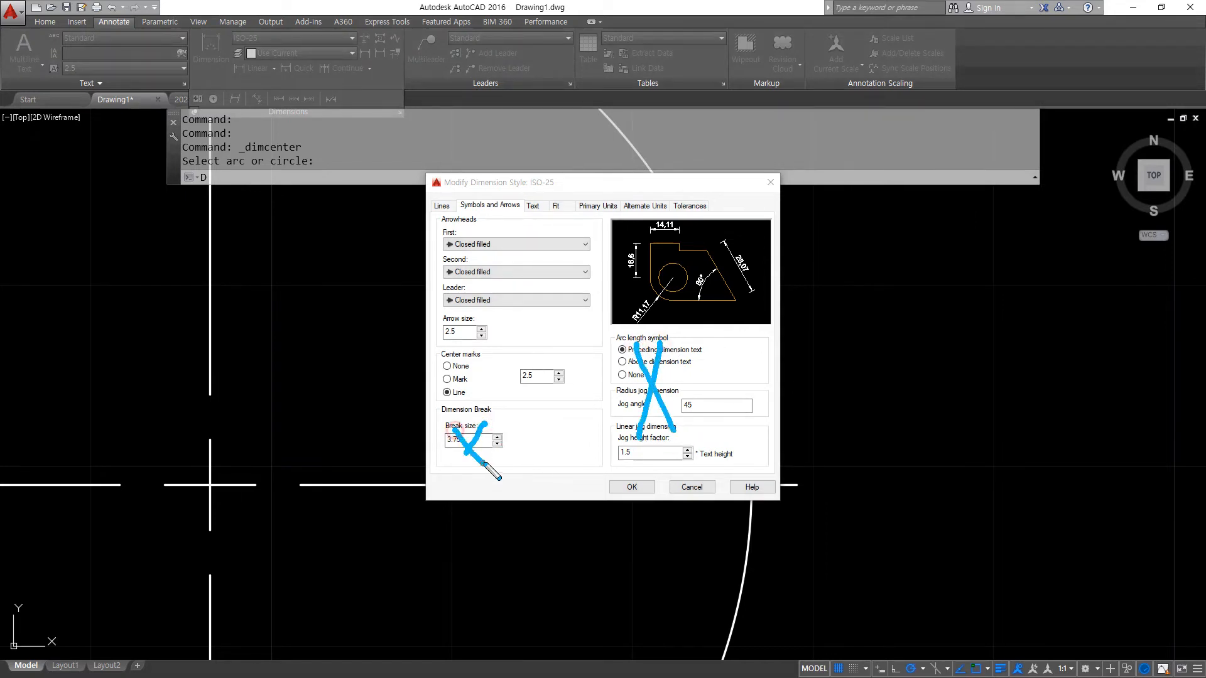
- Bring up the ISO-25 style's text settings and check which text styles are available
{"action": "left_click", "coordinate": [533, 206]}
{"action": "mouse_move", "coordinate": [537, 283]}
{"action": "left_mouse_down"}
{"action": "mouse_move", "coordinate": [477, 275]}
{"action": "mouse_move", "coordinate": [624, 270]}
{"action": "mouse_move", "coordinate": [519, 334]}
{"action": "mouse_move", "coordinate": [503, 297]}
{"action": "left_mouse_up"}
{"action": "left_click_drag", "start_coordinate": [436, 248], "coordinate": [580, 249]}
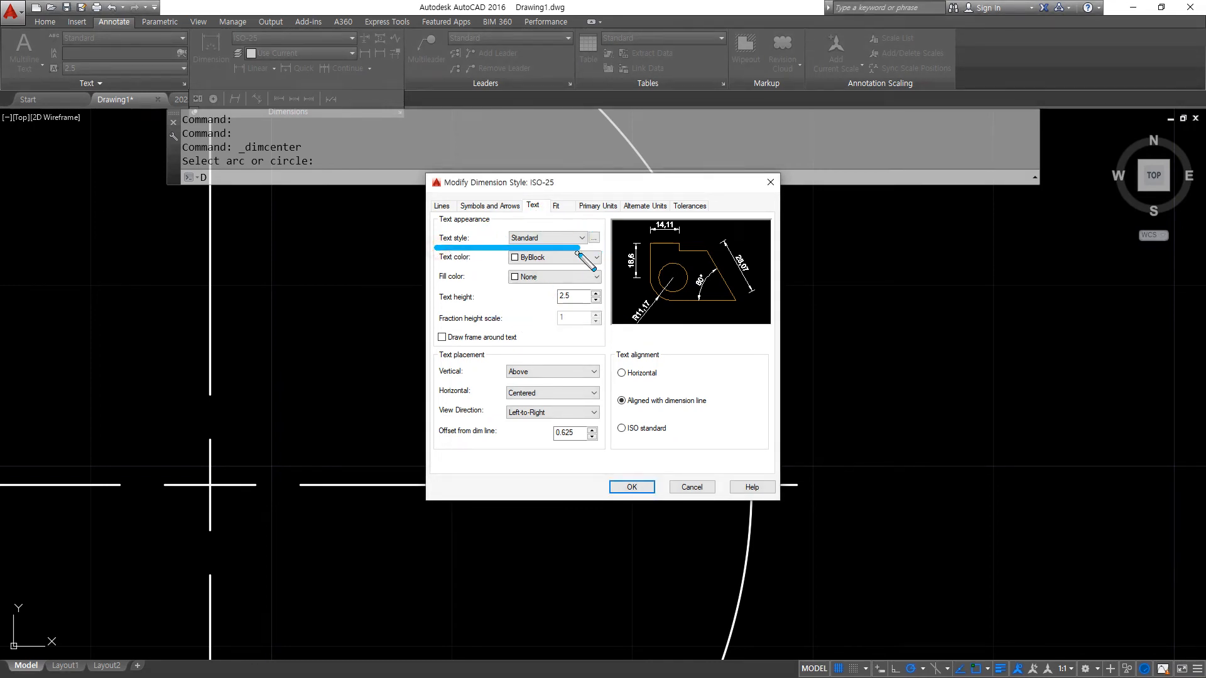
{"action": "key", "text": "Escape"}
{"action": "left_click", "coordinate": [583, 241]}
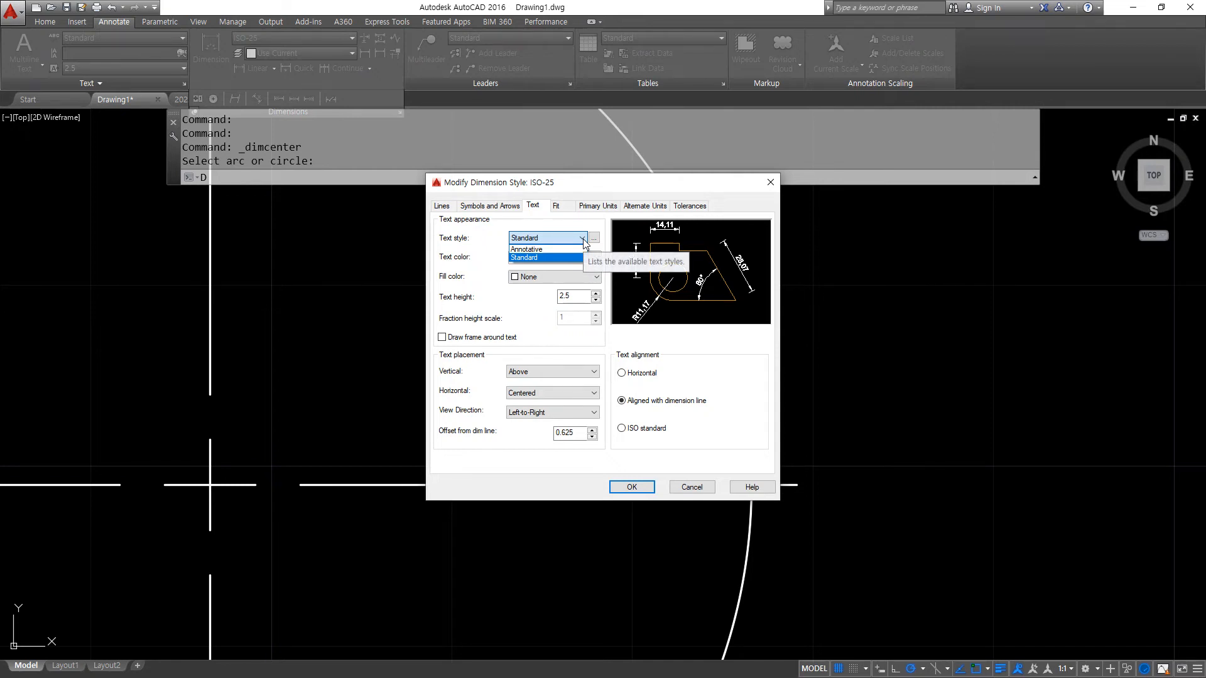
{"action": "left_click", "coordinate": [583, 239]}
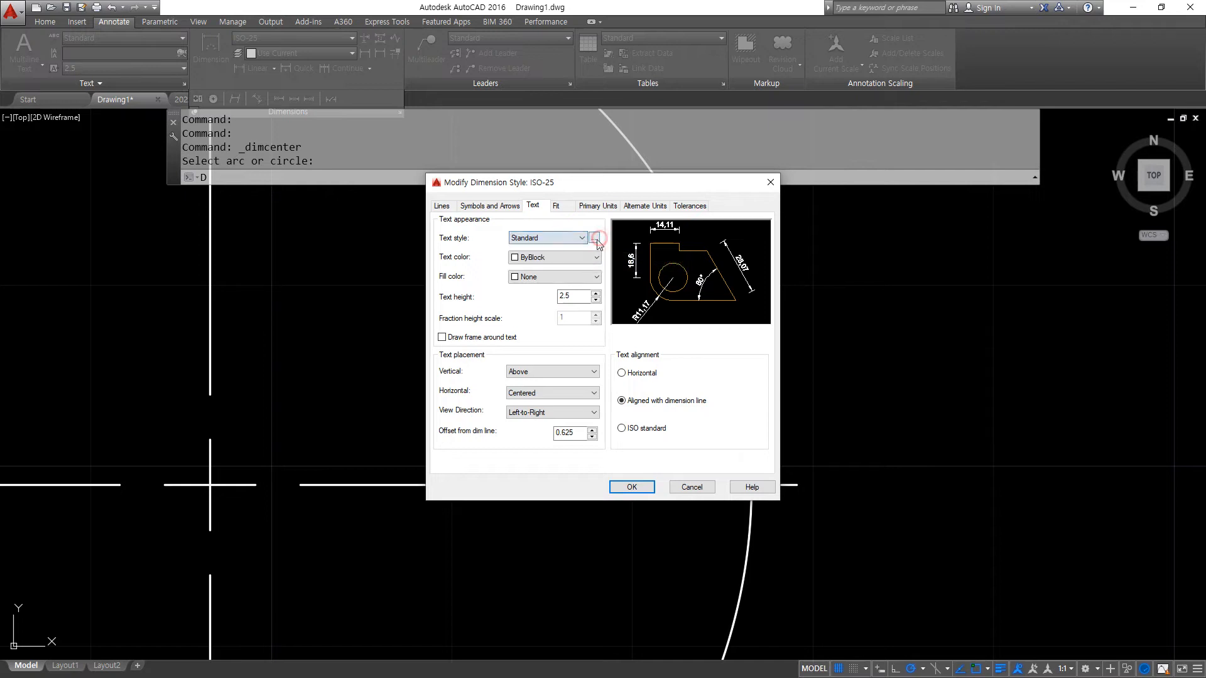
- Create a new text style named HG from within the dimension style's text settings
{"action": "left_click", "coordinate": [594, 239]}
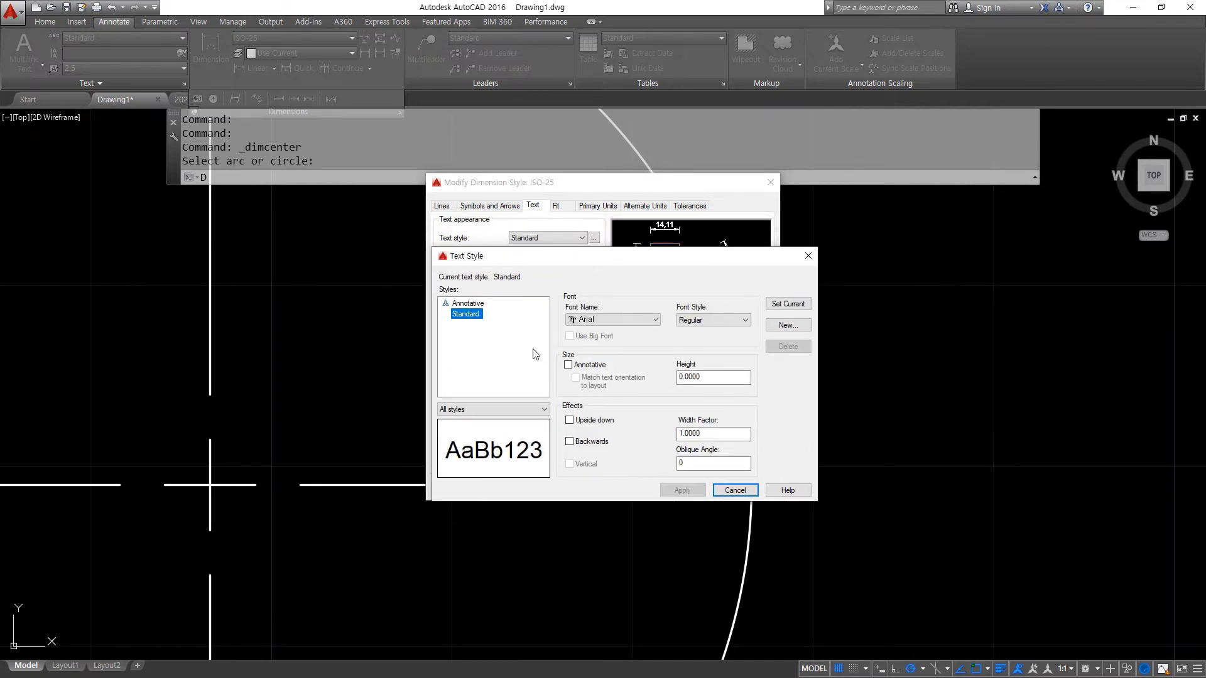
{"action": "left_click", "coordinate": [773, 325]}
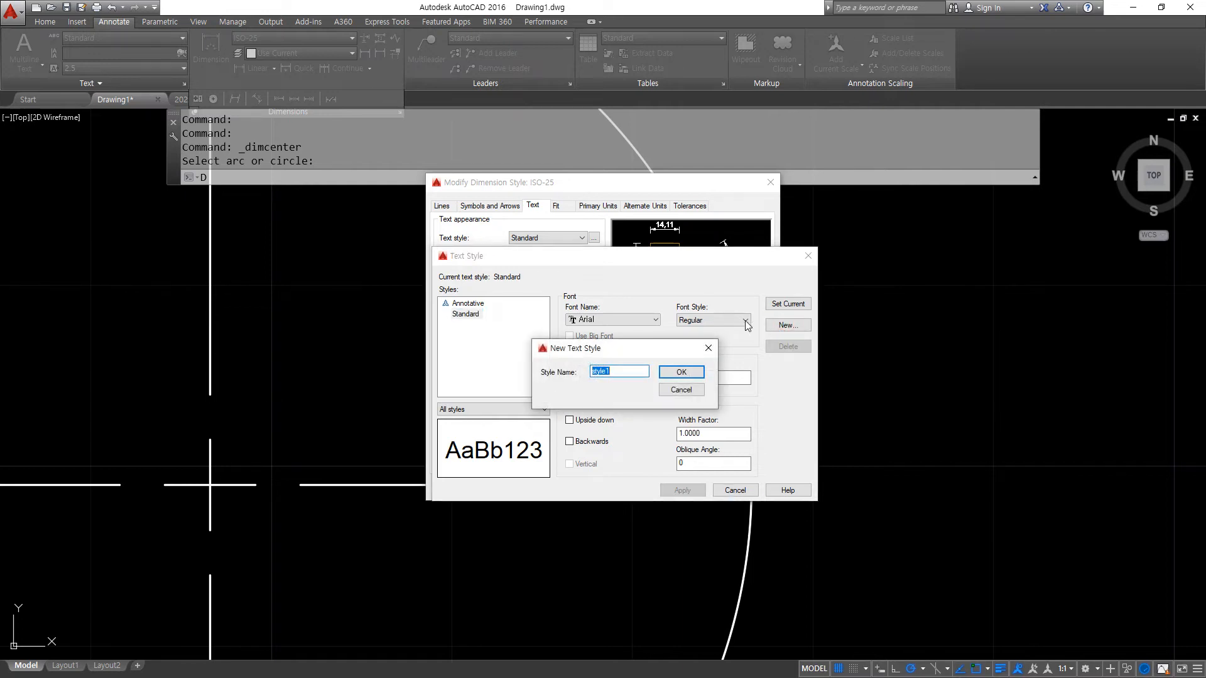
{"action": "type", "text": "HG"}
{"action": "left_click", "coordinate": [689, 374]}
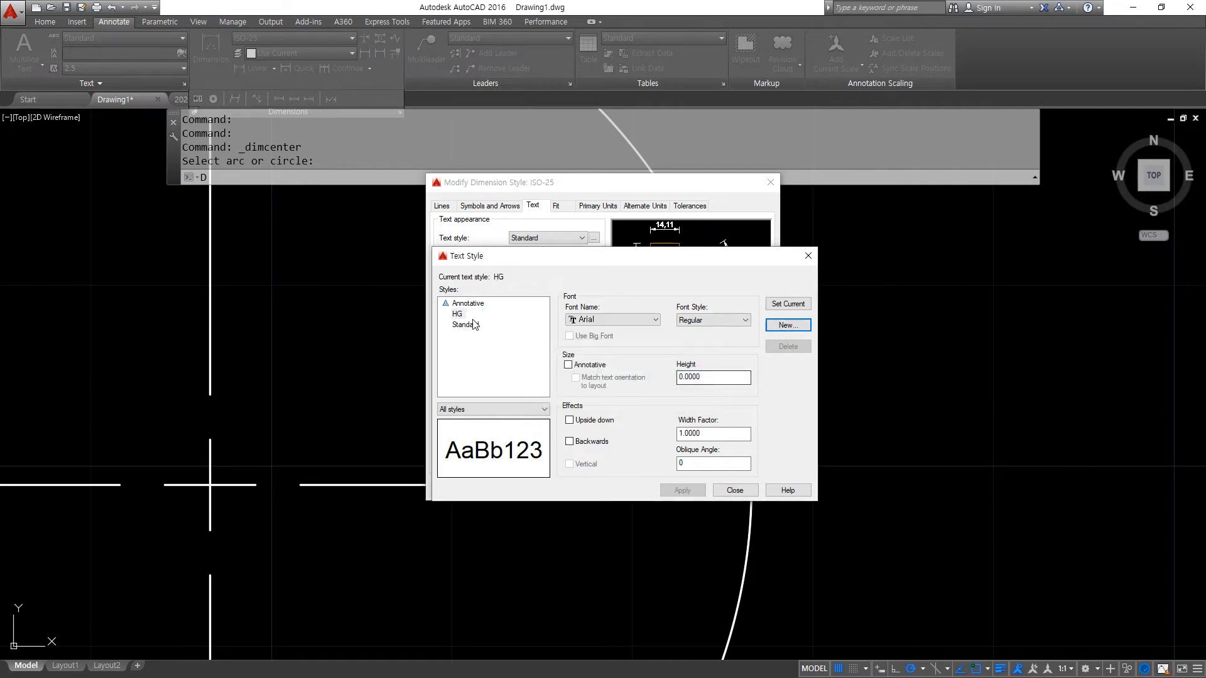
- Set the font of the HG text style to 맑은 고딕, apply it and close the text style settings
{"action": "left_click", "coordinate": [622, 321]}
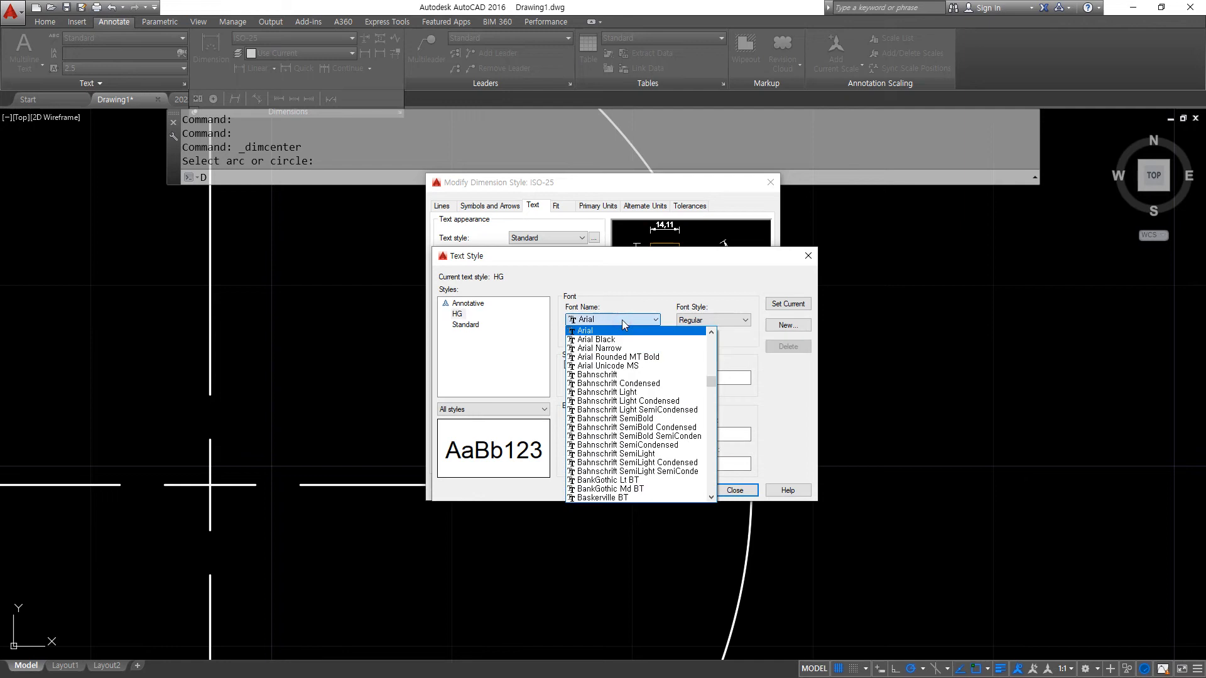
{"action": "key", "text": "z"}
{"action": "left_click", "coordinate": [619, 348]}
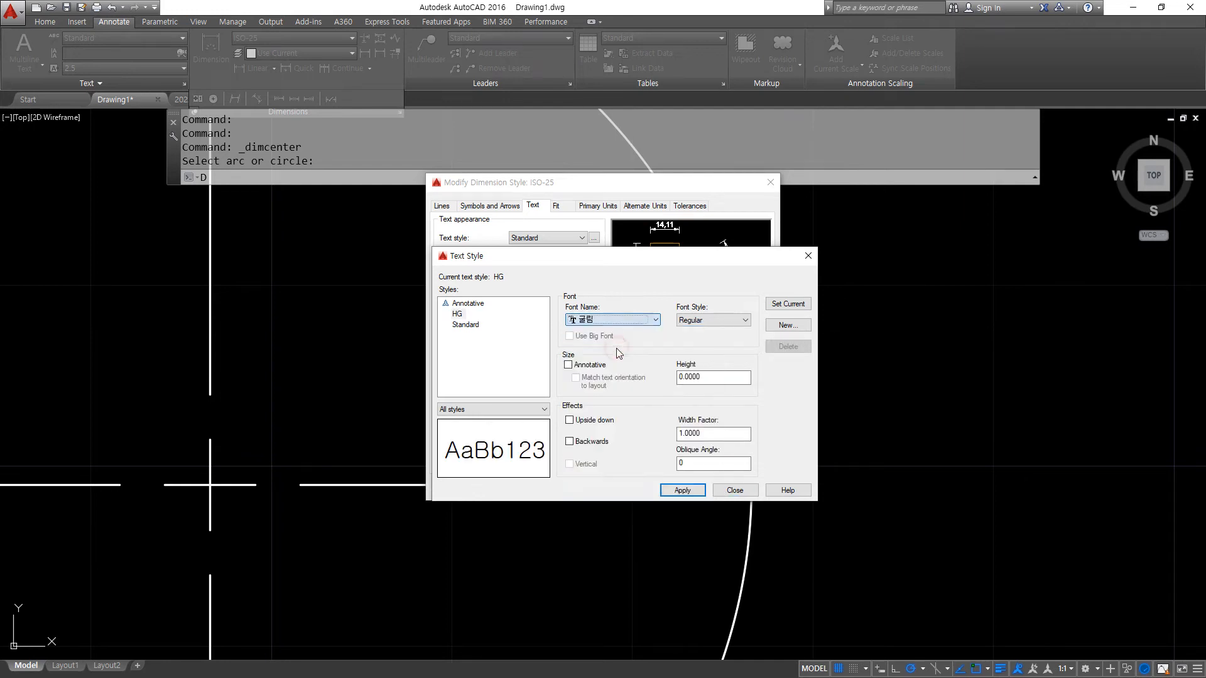
{"action": "left_click", "coordinate": [622, 320]}
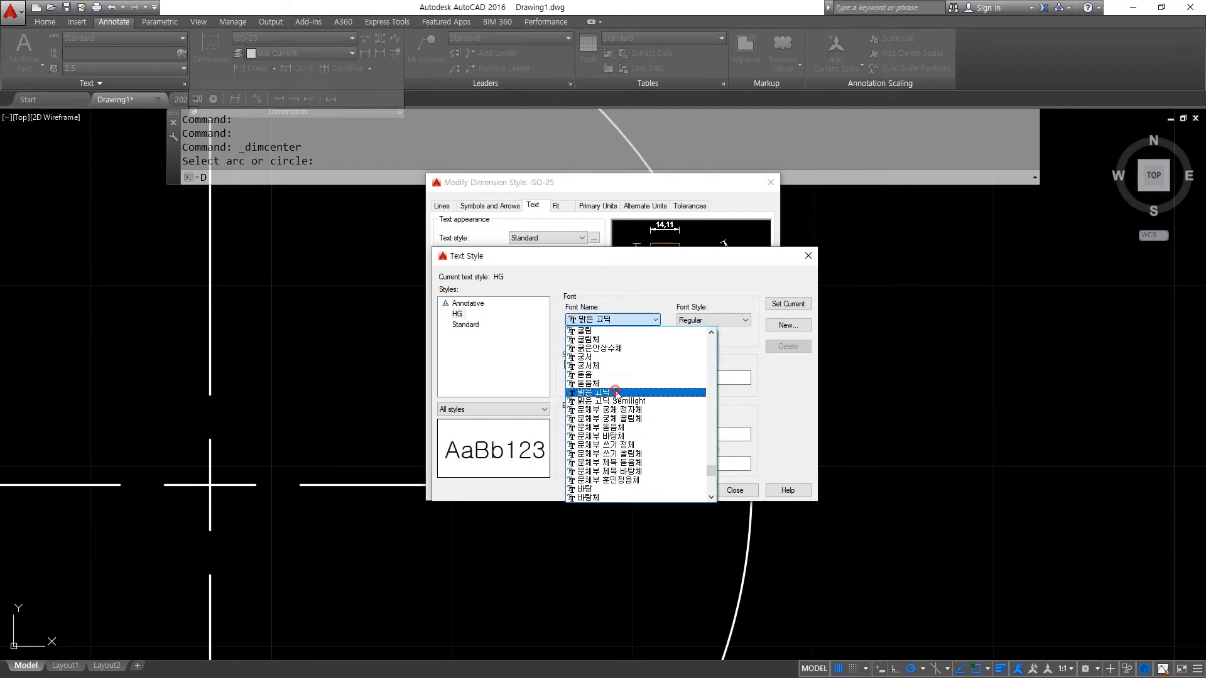
{"action": "left_click", "coordinate": [613, 392]}
{"action": "left_click", "coordinate": [678, 494]}
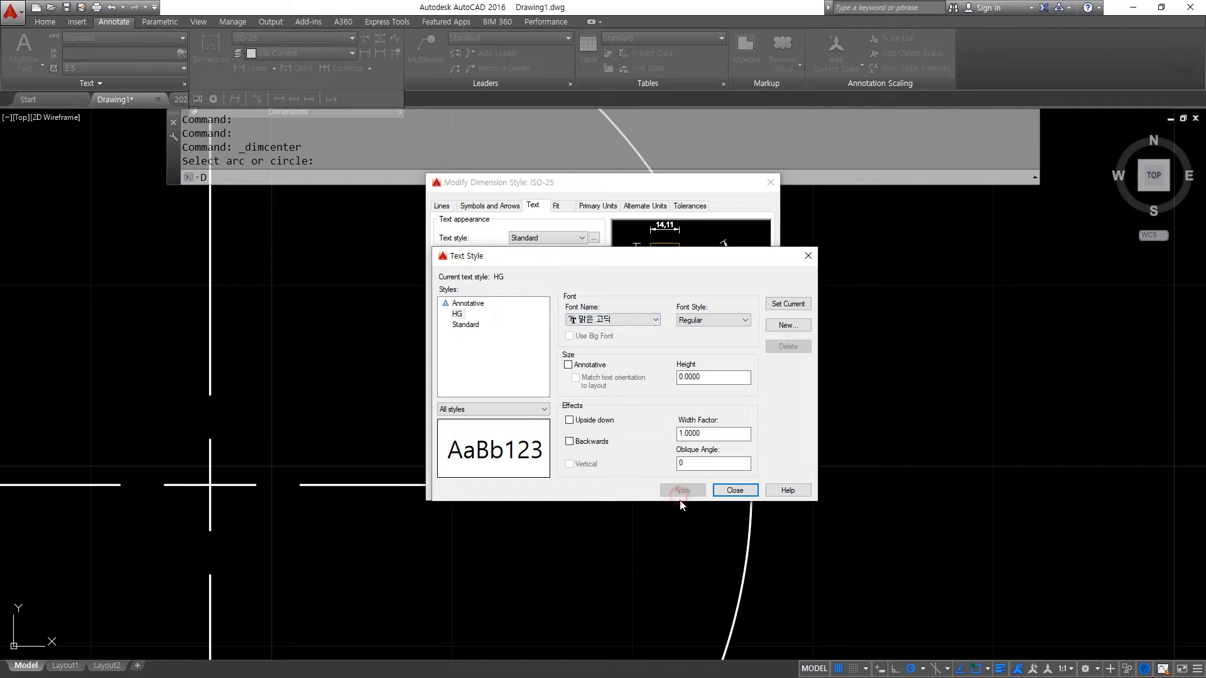
{"action": "left_click", "coordinate": [736, 490]}
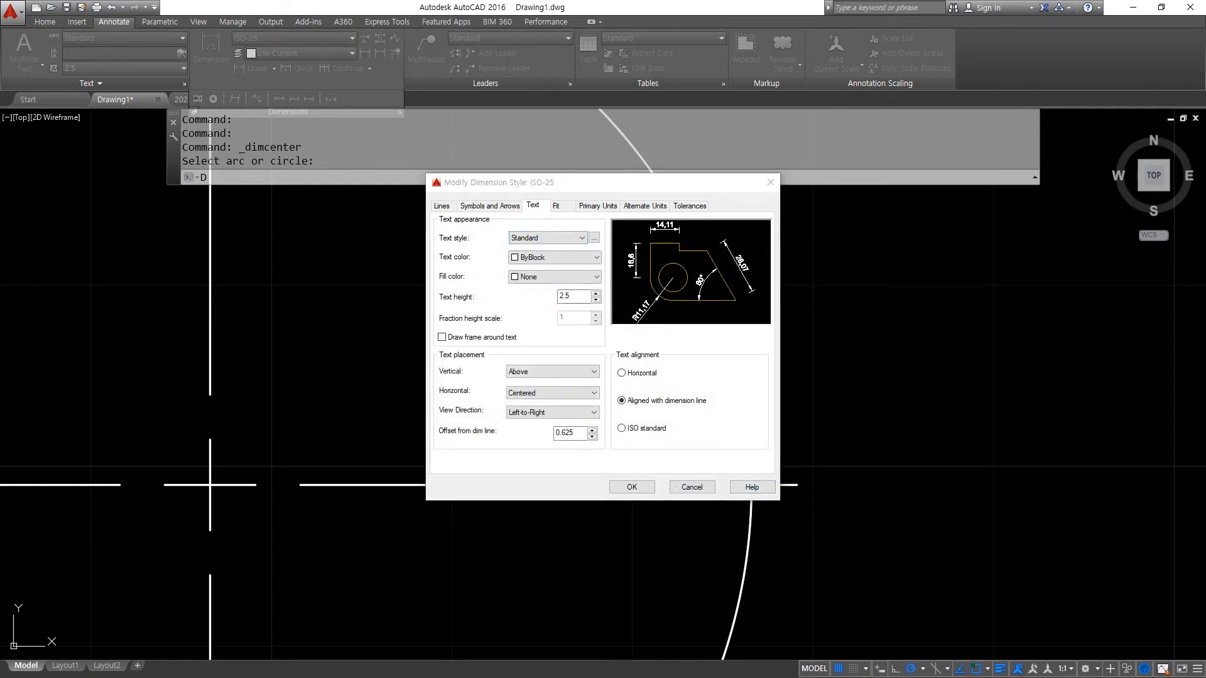
- Assign the HG text style to the ISO-25 dimension text and set its text color to Red
{"action": "left_click", "coordinate": [581, 238]}
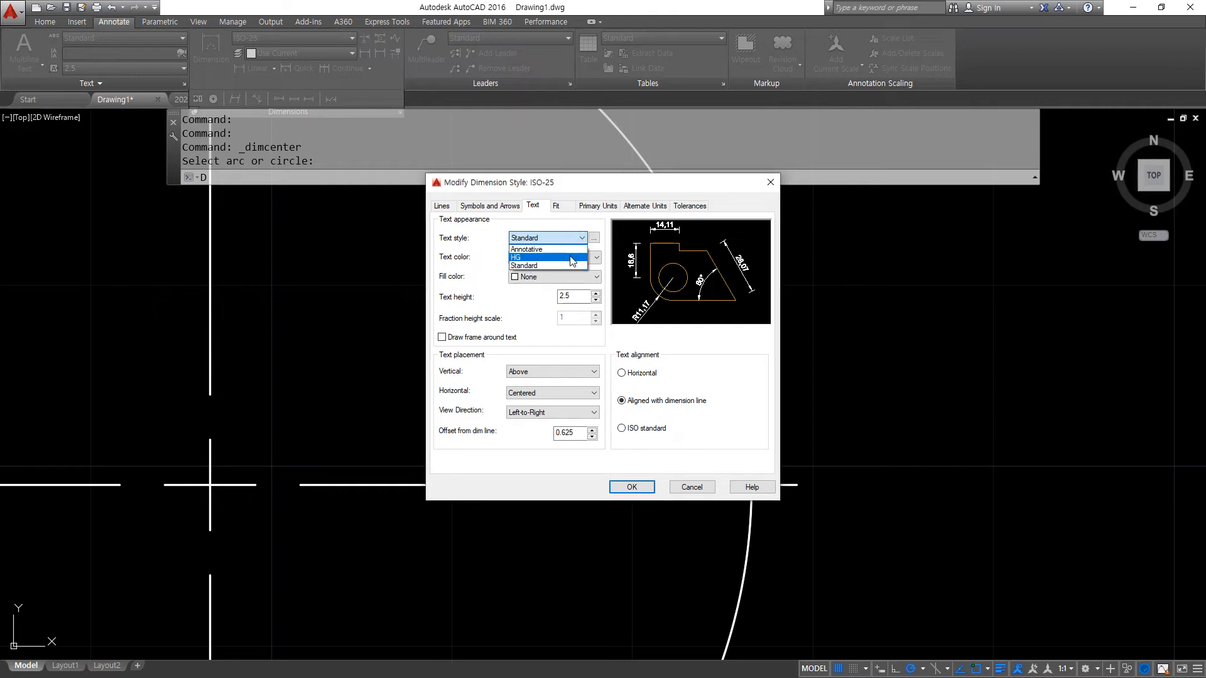
{"action": "left_click", "coordinate": [571, 258]}
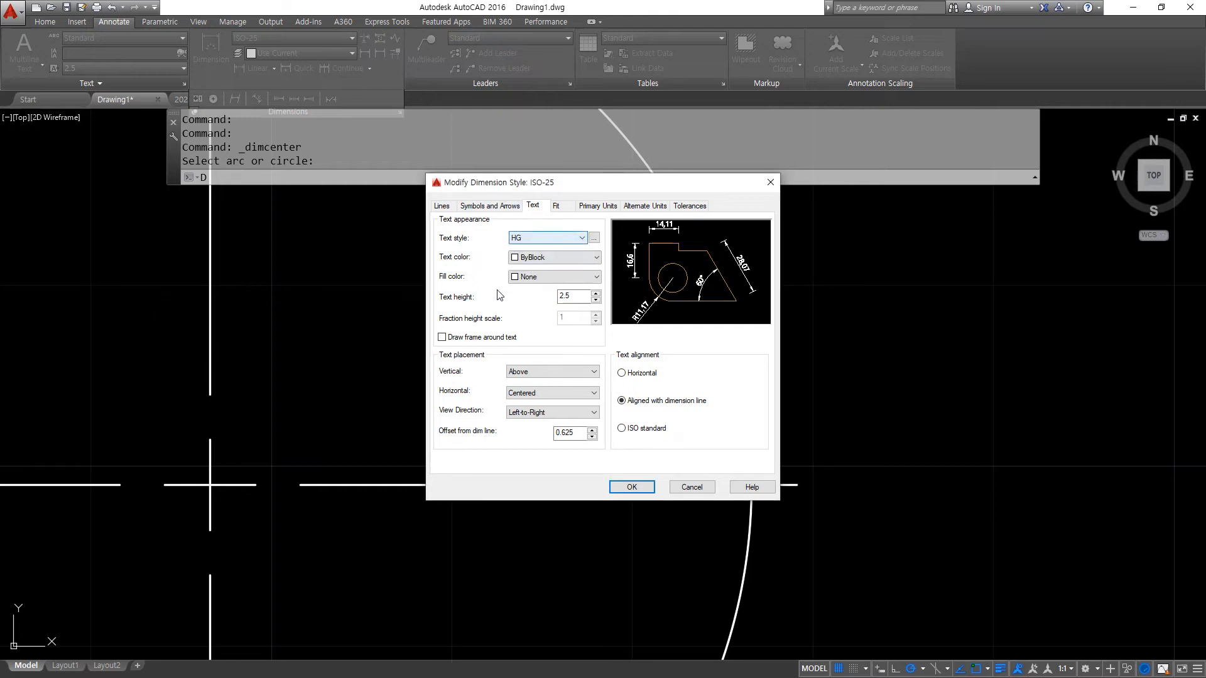
{"action": "left_click_drag", "start_coordinate": [419, 266], "coordinate": [633, 266]}
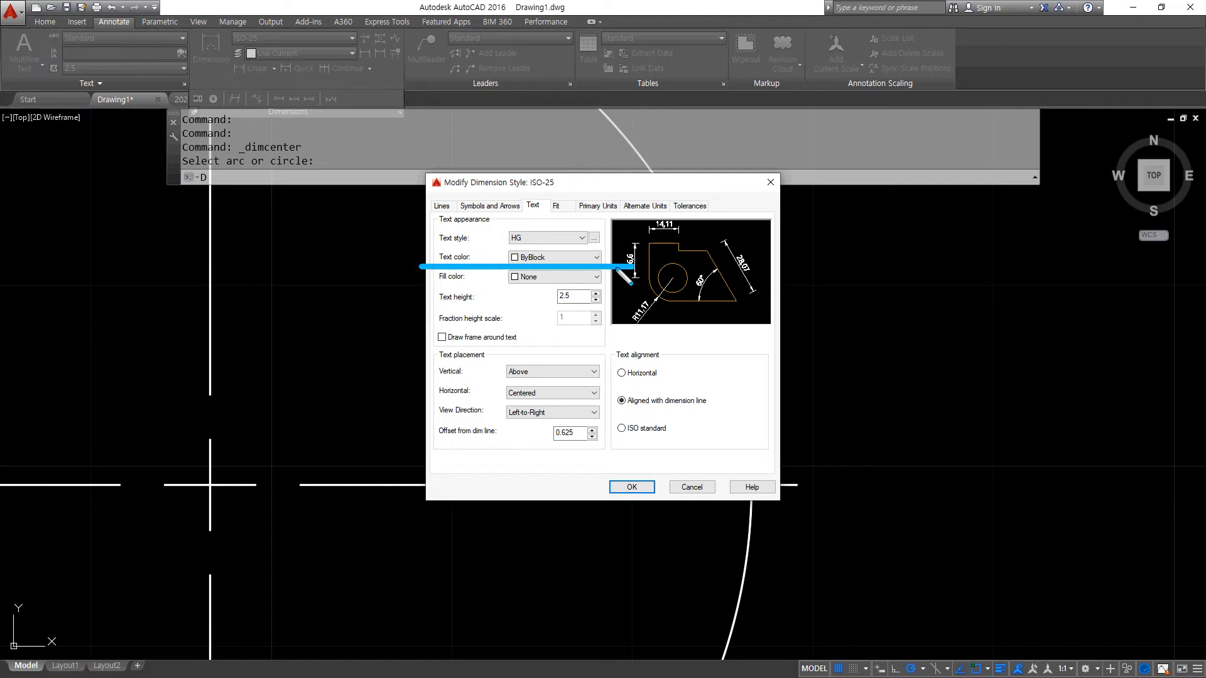
{"action": "left_click", "coordinate": [596, 258]}
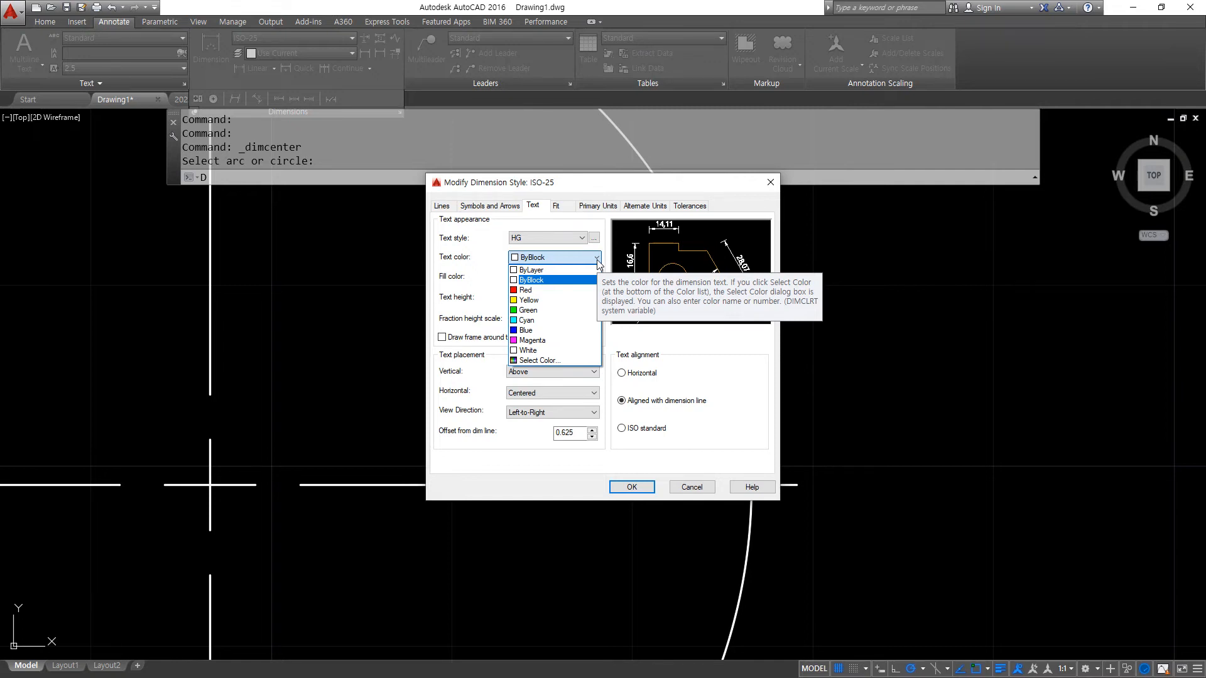
{"action": "left_click", "coordinate": [555, 291]}
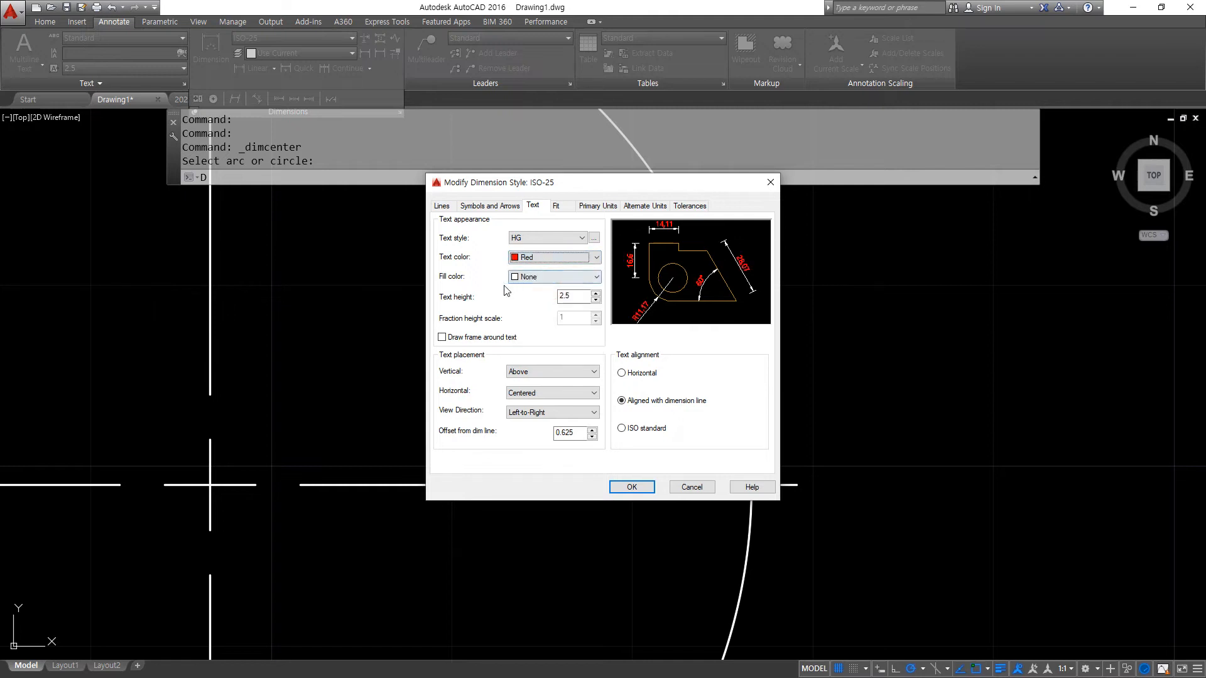
- Try a Yellow fill color behind the ISO-25 dimension text and set the fill color back to None
{"action": "left_click_drag", "start_coordinate": [427, 279], "coordinate": [620, 279]}
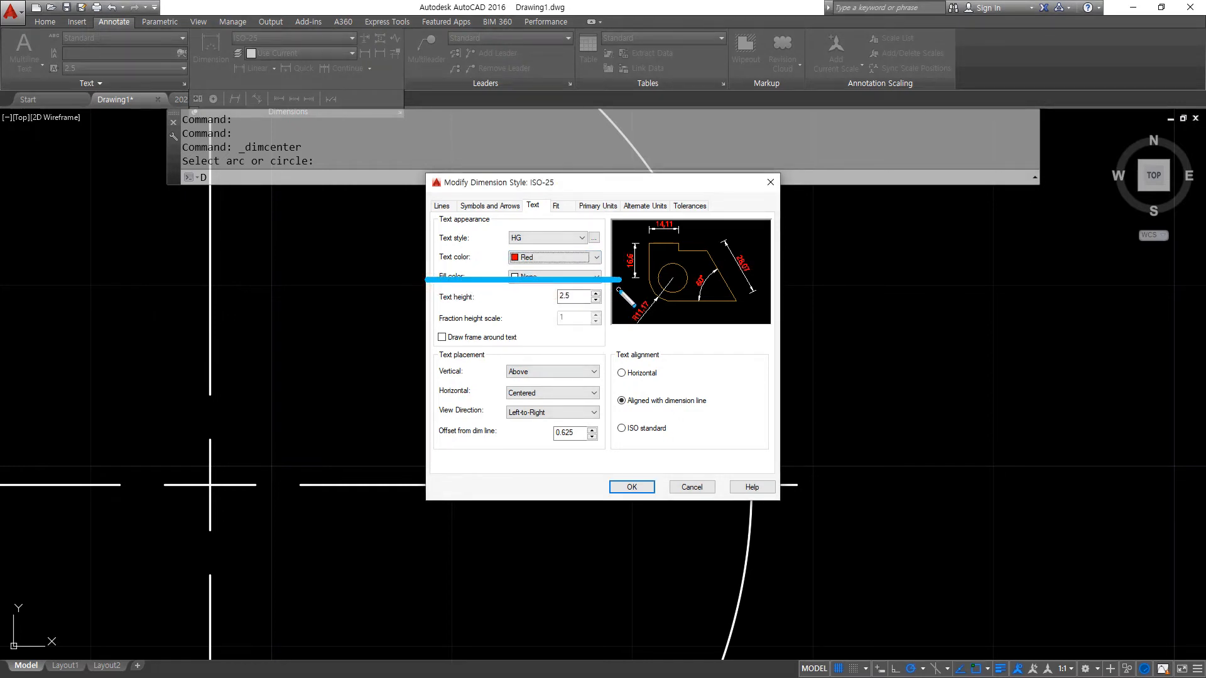
{"action": "left_click", "coordinate": [553, 277]}
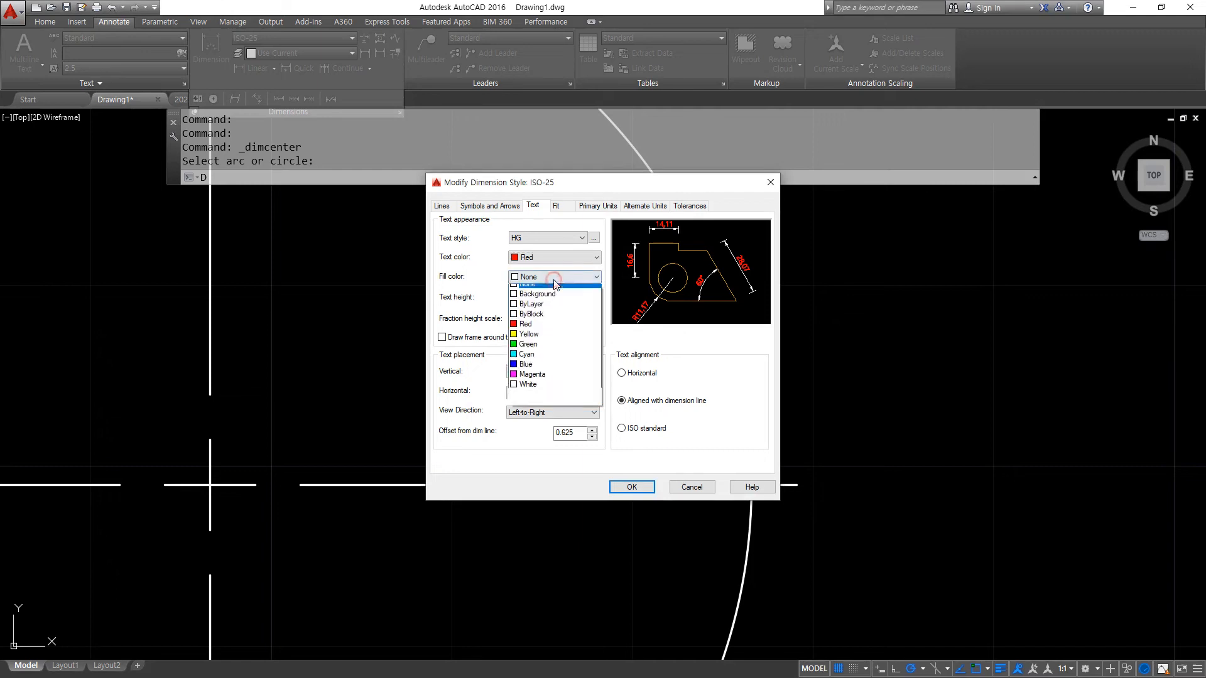
{"action": "left_click", "coordinate": [531, 334]}
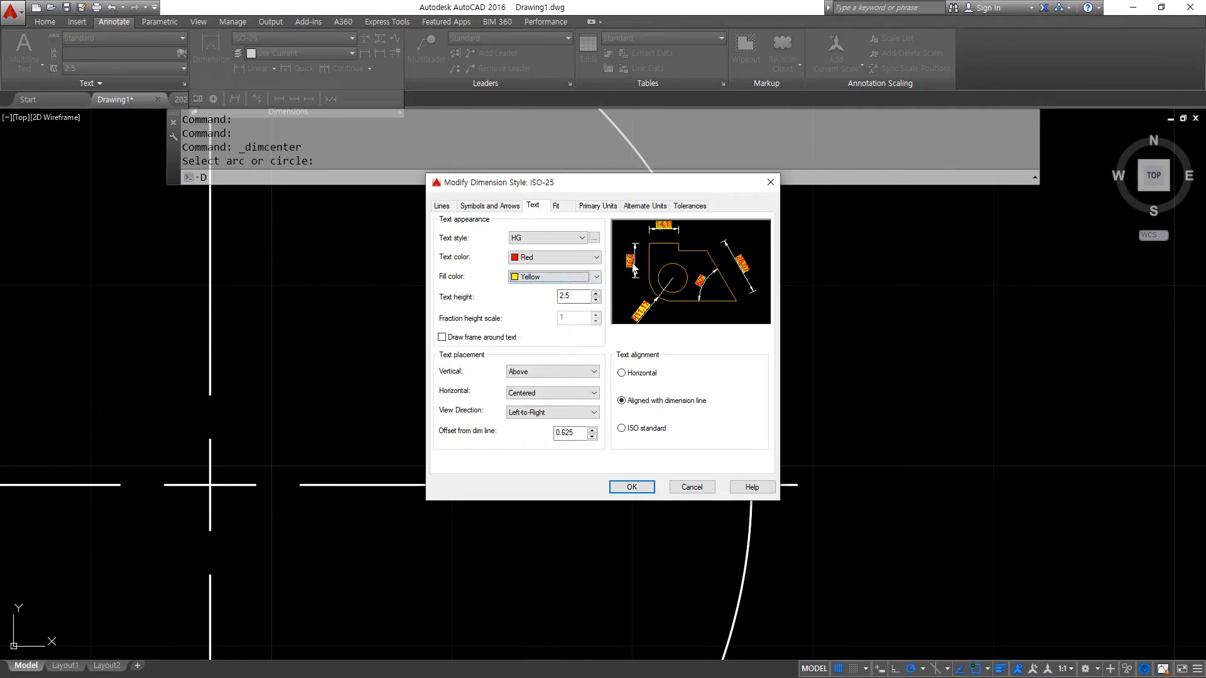
{"action": "key", "text": "super+plus"}
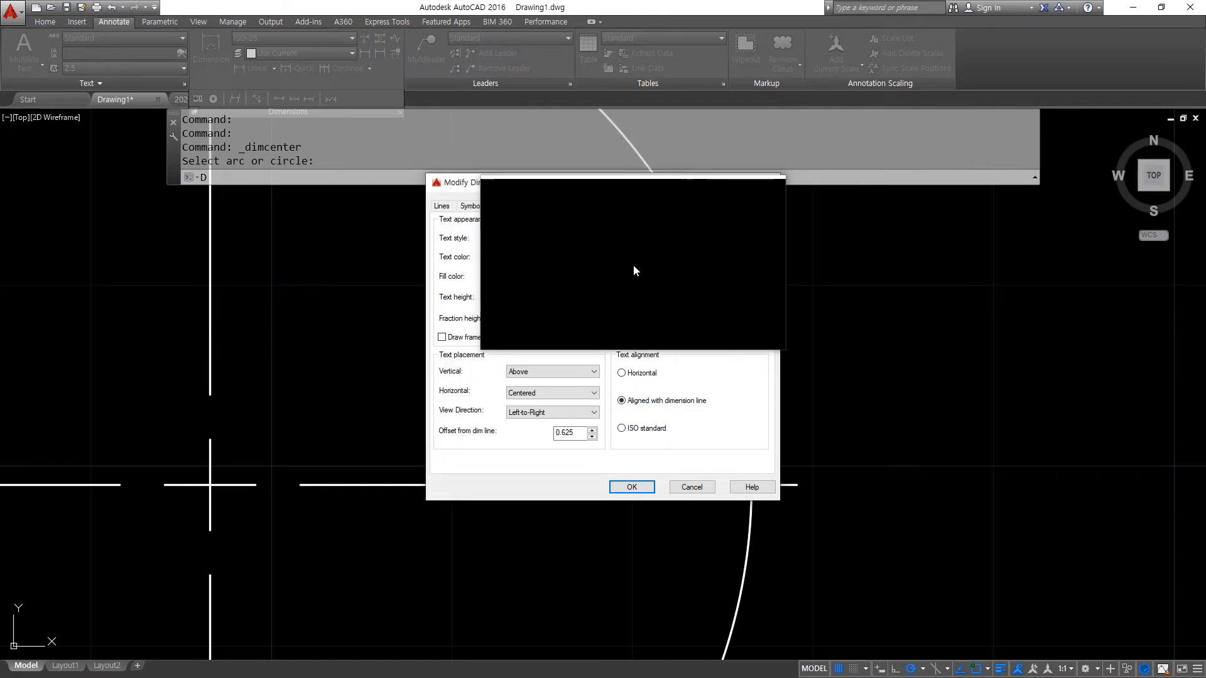
{"action": "left_click", "coordinate": [543, 277]}
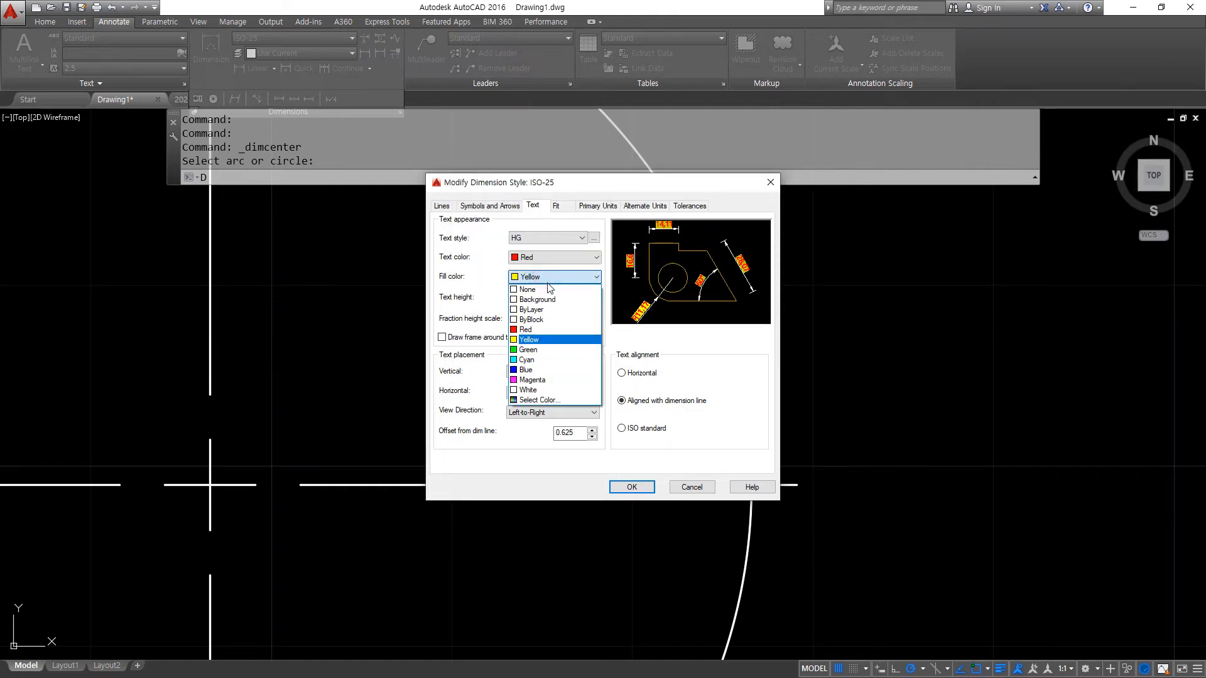
{"action": "left_click", "coordinate": [538, 288]}
{"action": "mouse_move", "coordinate": [438, 305]}
{"action": "left_mouse_down"}
{"action": "mouse_move", "coordinate": [631, 304]}
{"action": "mouse_move", "coordinate": [415, 306]}
{"action": "left_mouse_up"}
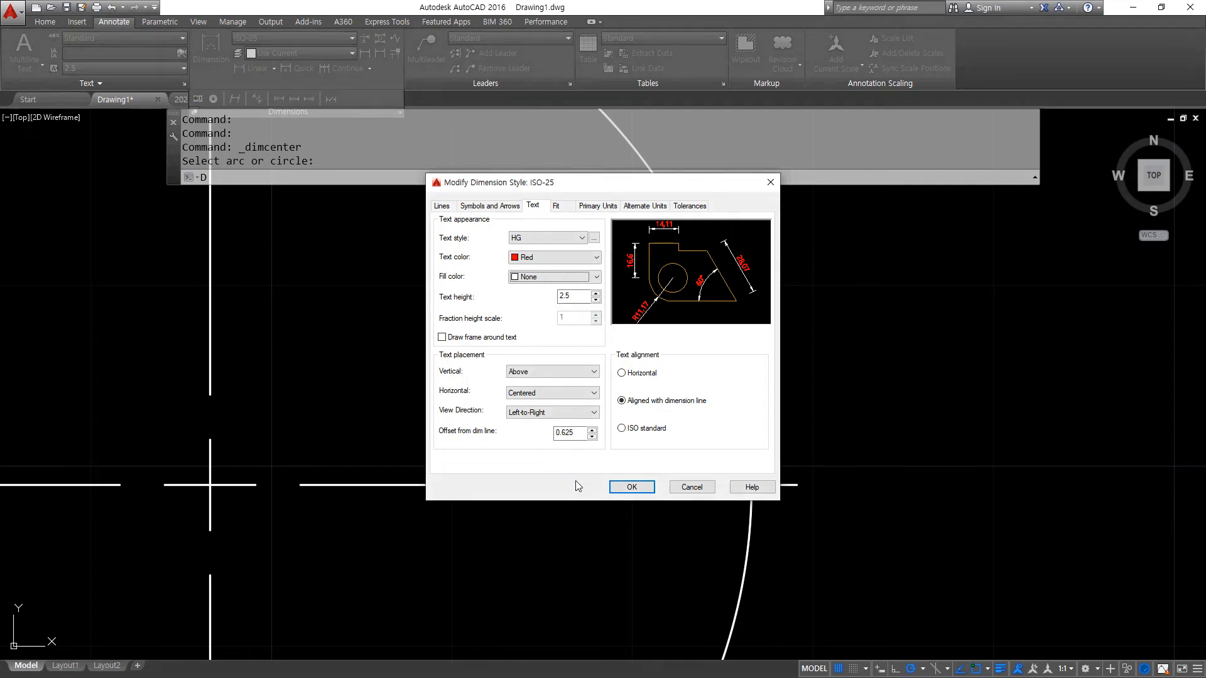
- Accept the ISO-25 style changes and close the dimension style manager
{"action": "left_click", "coordinate": [633, 485]}
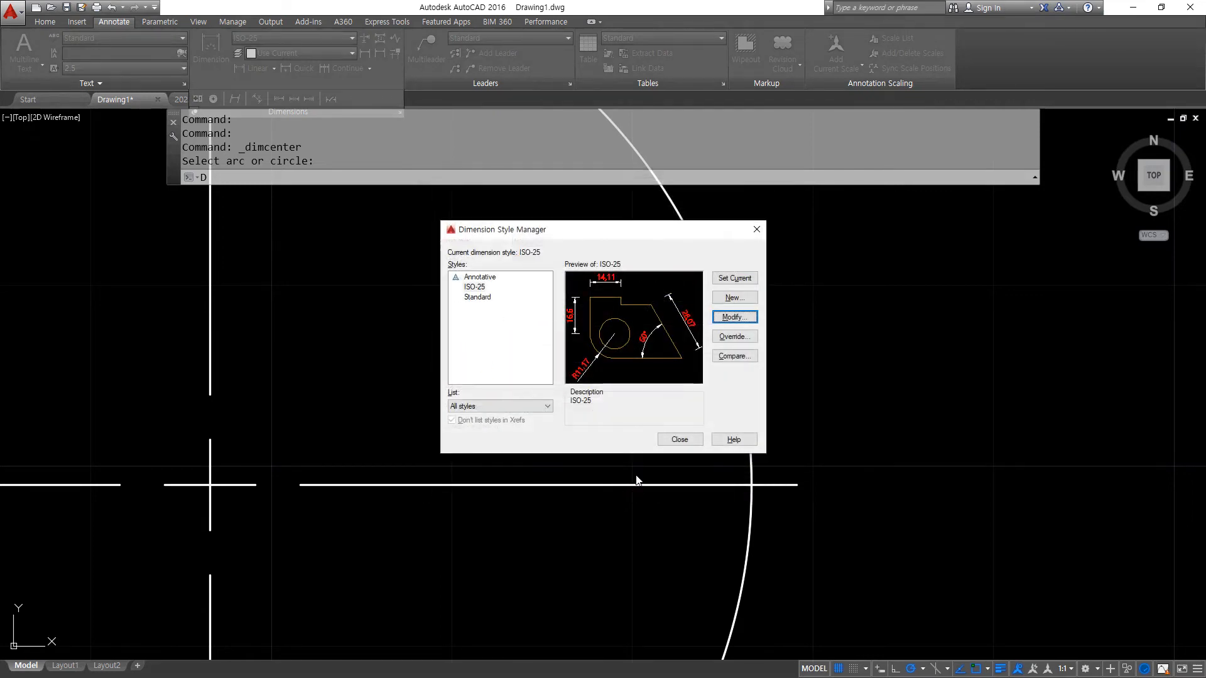
{"action": "left_click", "coordinate": [679, 439]}
{"action": "scroll", "coordinate": [677, 444], "scroll_direction": "down", "scroll_amount": 5}
{"action": "mouse_move", "coordinate": [238, 367]}
{"action": "middle_mouse_down"}
{"action": "mouse_move", "coordinate": [574, 413]}
{"action": "mouse_move", "coordinate": [751, 421]}
{"action": "middle_mouse_up"}
{"action": "scroll", "coordinate": [377, 364], "scroll_direction": "up", "scroll_amount": 6}
- Create a new layer named di, set its color to red and close the layer properties
{"action": "left_click", "coordinate": [41, 23]}
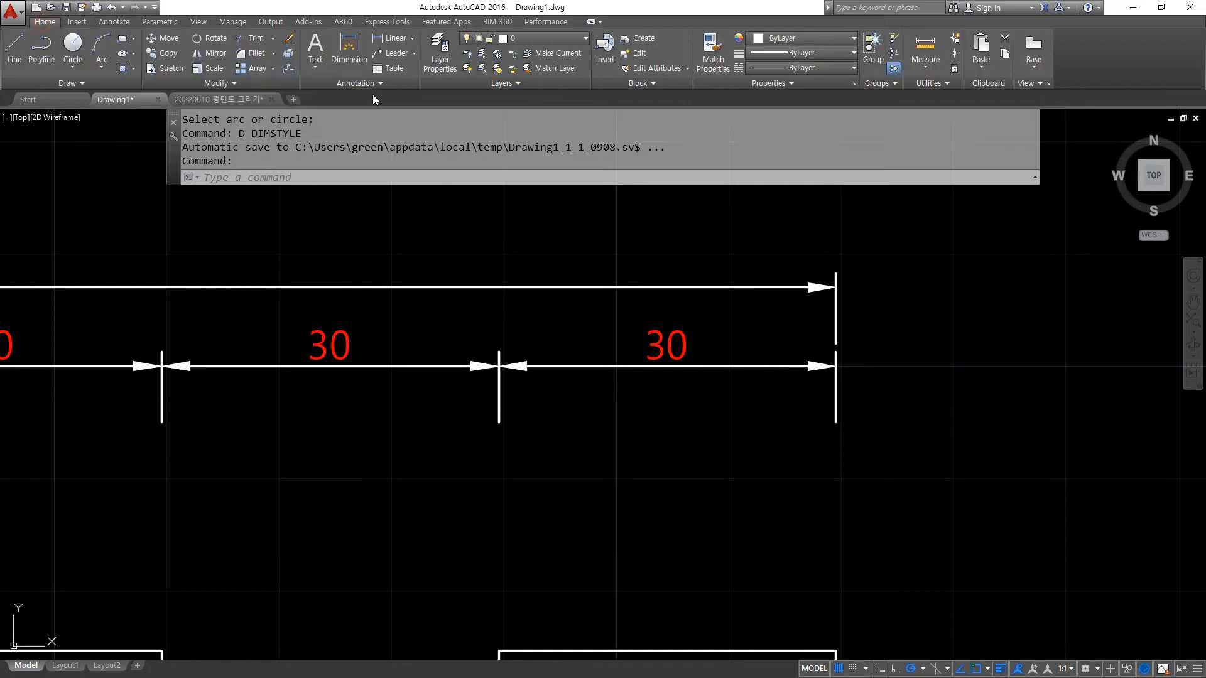
{"action": "left_click", "coordinate": [443, 53]}
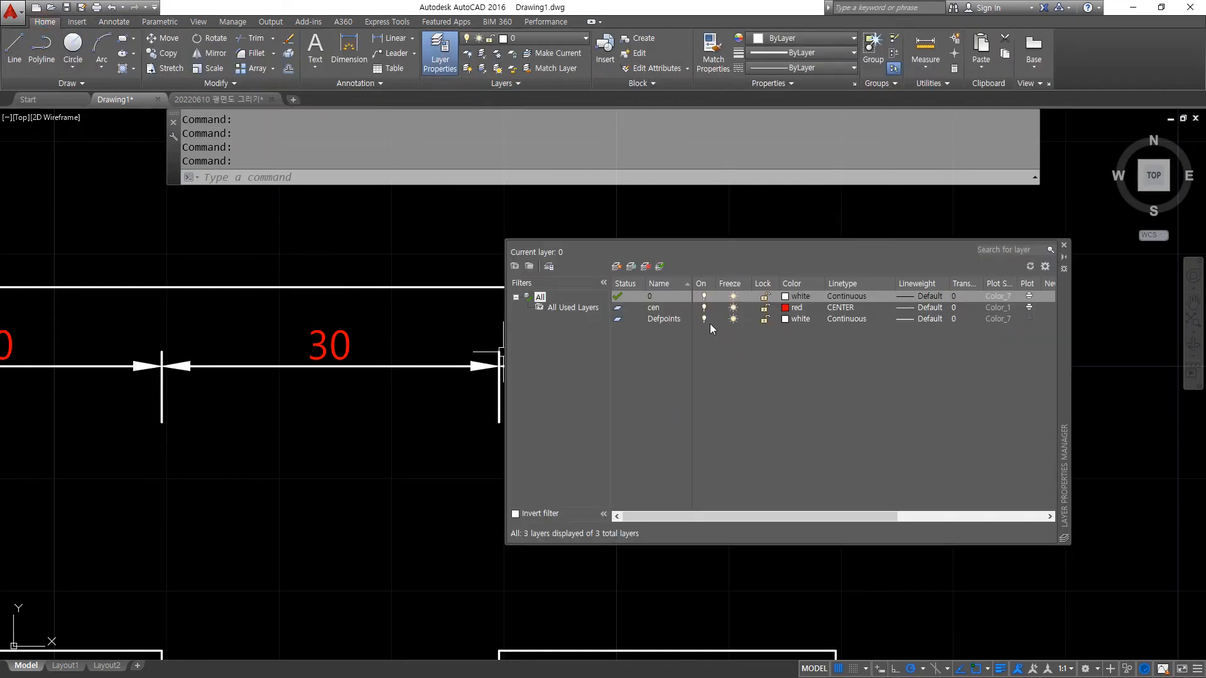
{"action": "key", "text": "alt+n"}
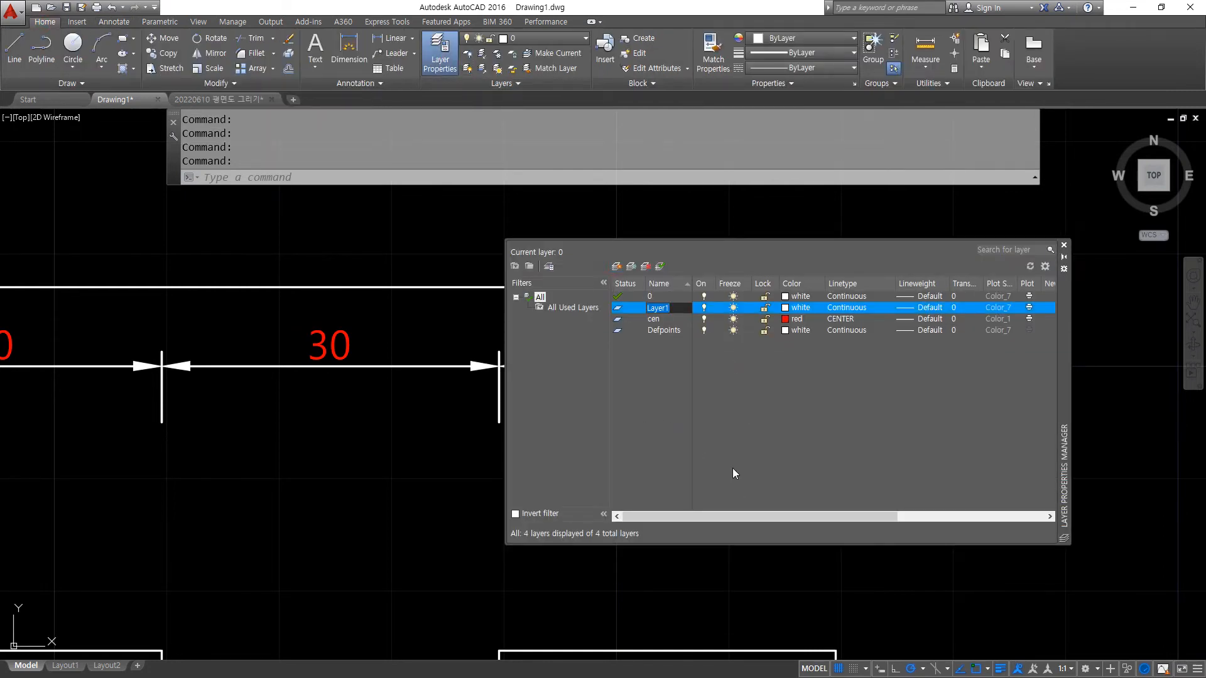
{"action": "type", "text": "d"}
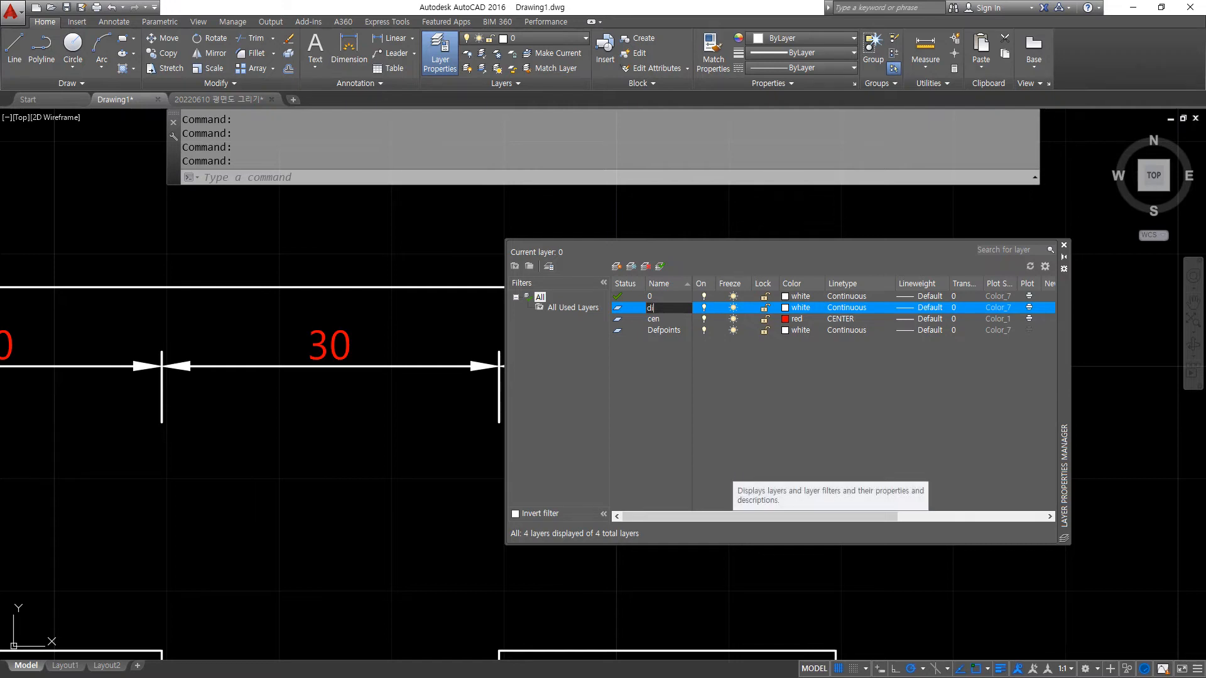
{"action": "type", "text": "i"}
{"action": "left_click", "coordinate": [786, 307]}
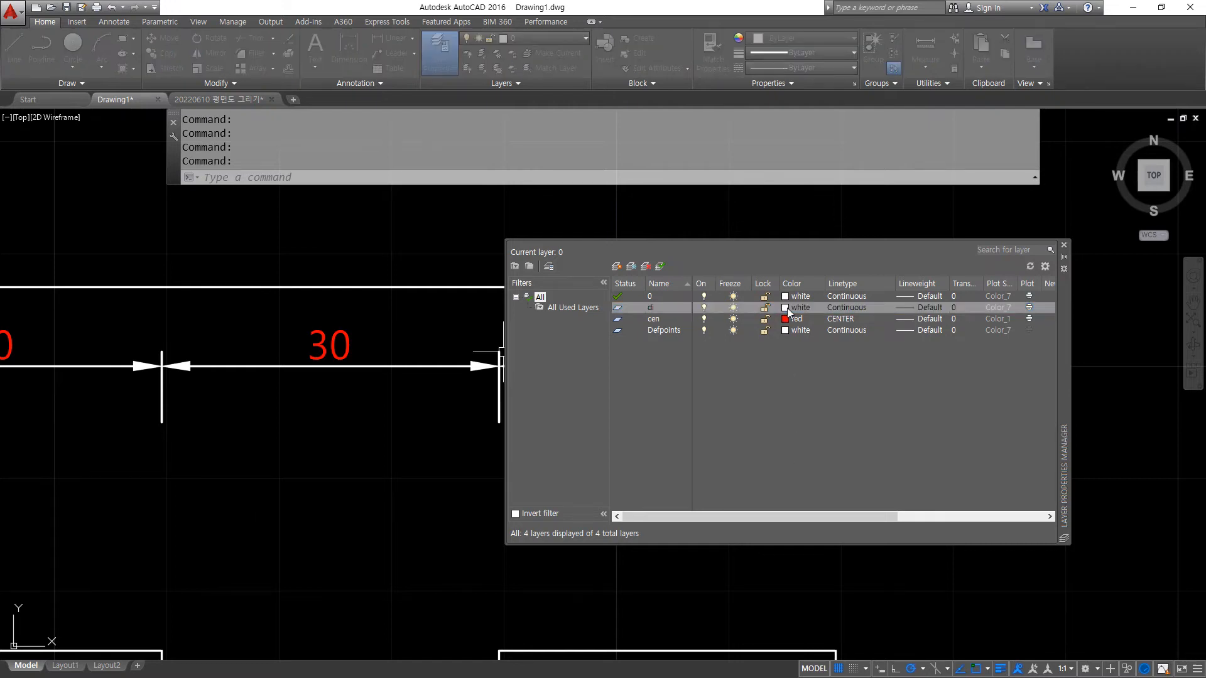
{"action": "type", "text": "1"}
{"action": "key", "text": "Return"}
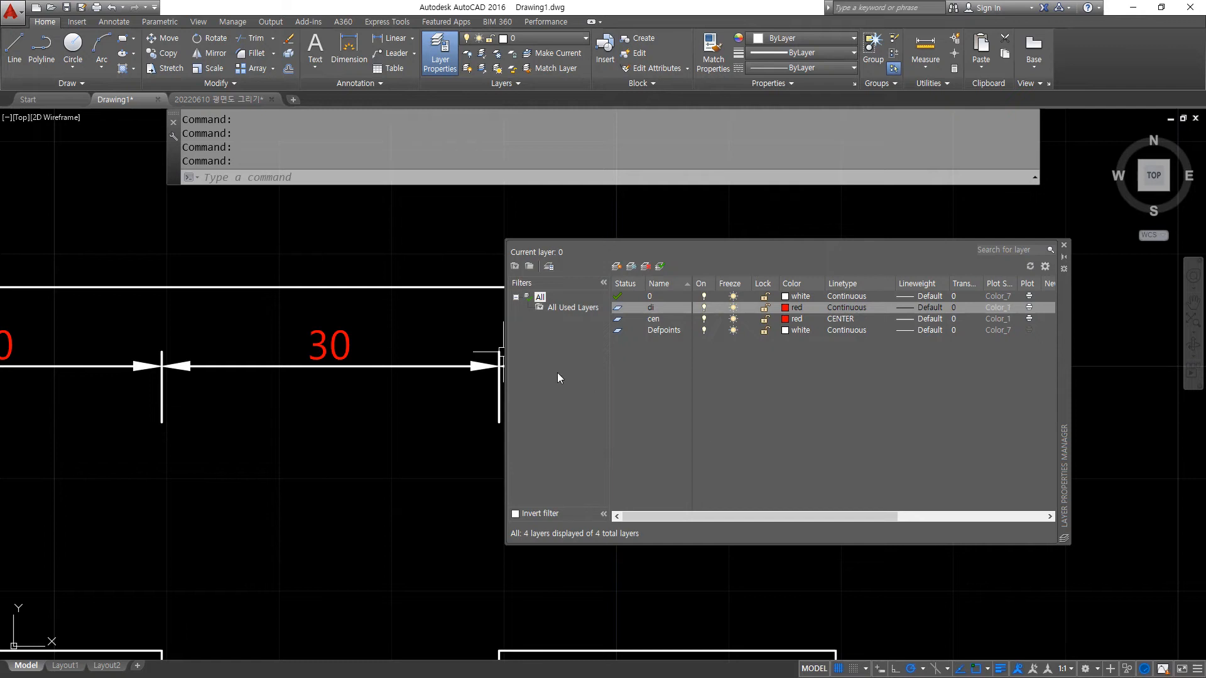
{"action": "left_click", "coordinate": [1063, 245]}
- Modify the ISO-25 dimension style so its text color is Green, and close the style manager
{"action": "type", "text": "d"}
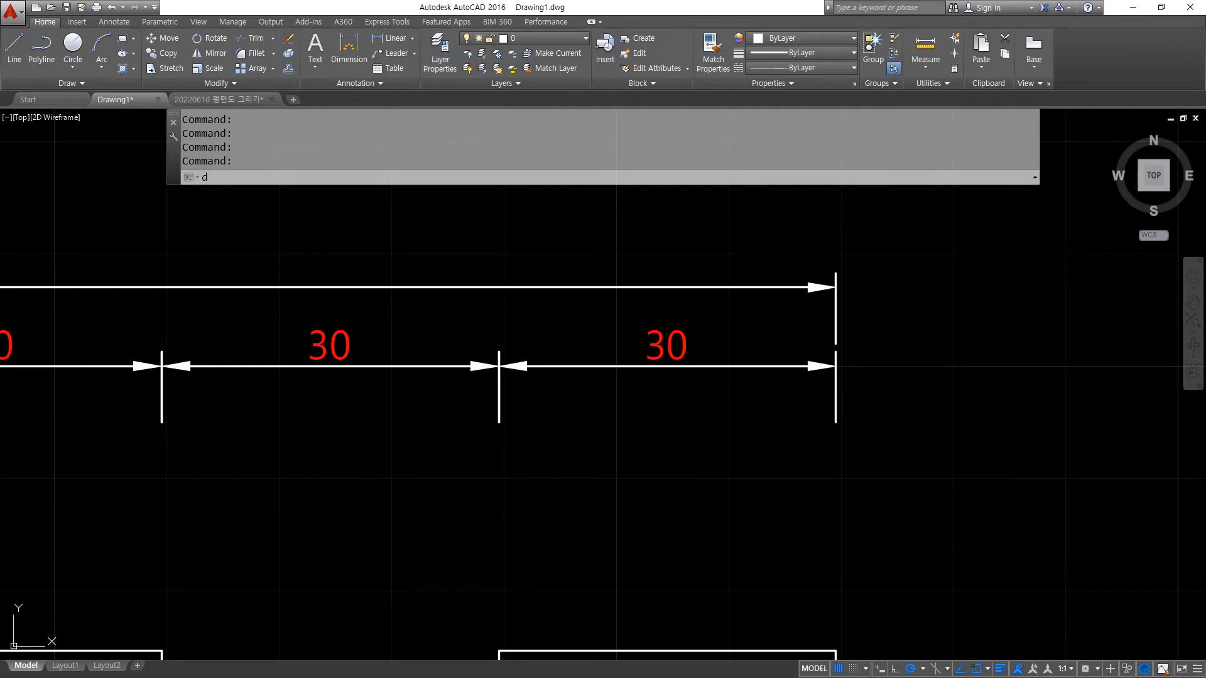
{"action": "key", "text": "Return"}
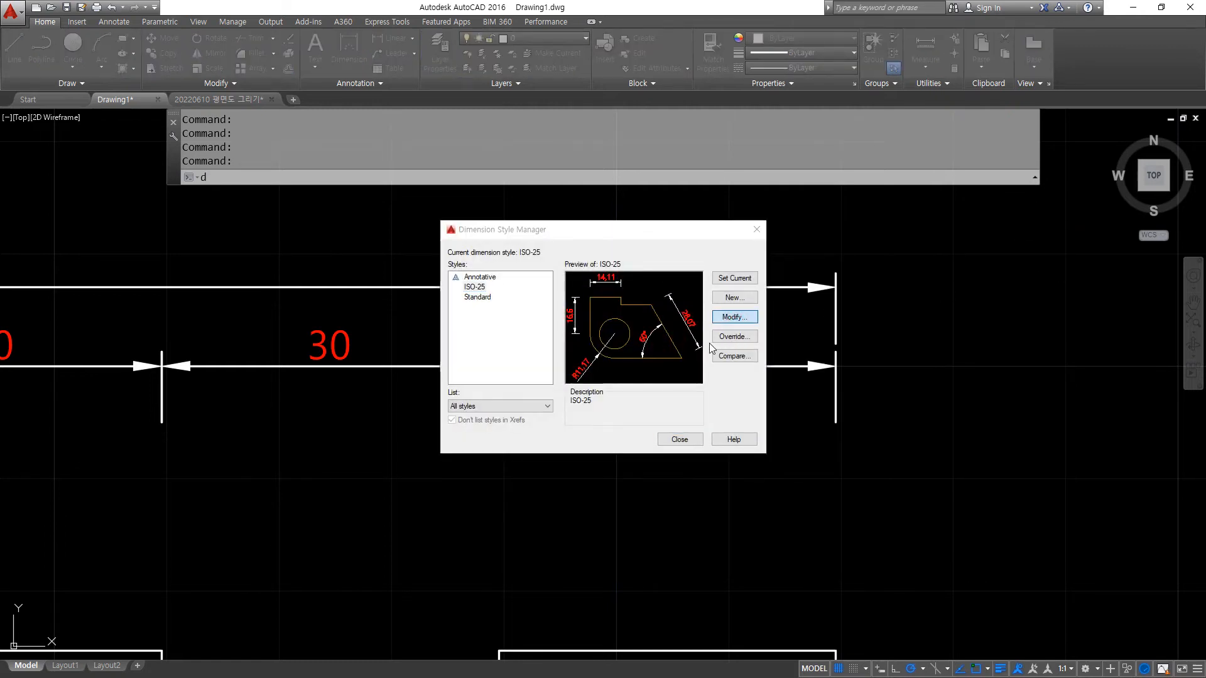
{"action": "left_click", "coordinate": [734, 317]}
{"action": "left_click", "coordinate": [532, 258]}
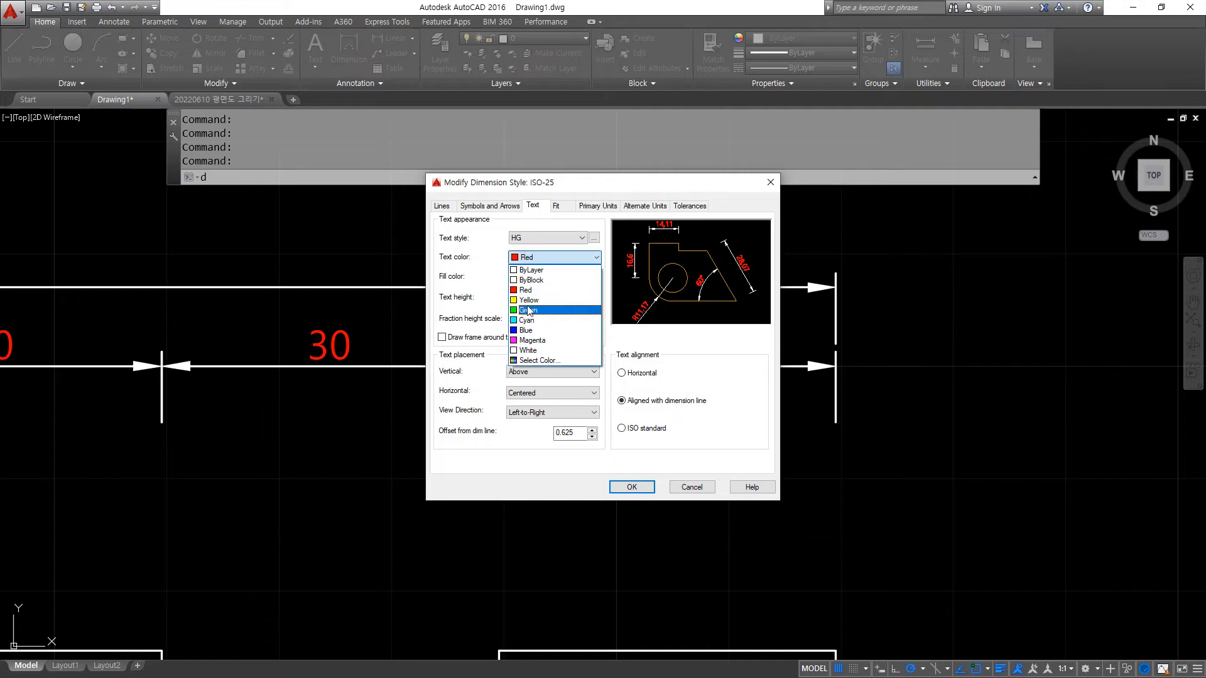
{"action": "left_click", "coordinate": [533, 307]}
{"action": "left_click", "coordinate": [632, 487]}
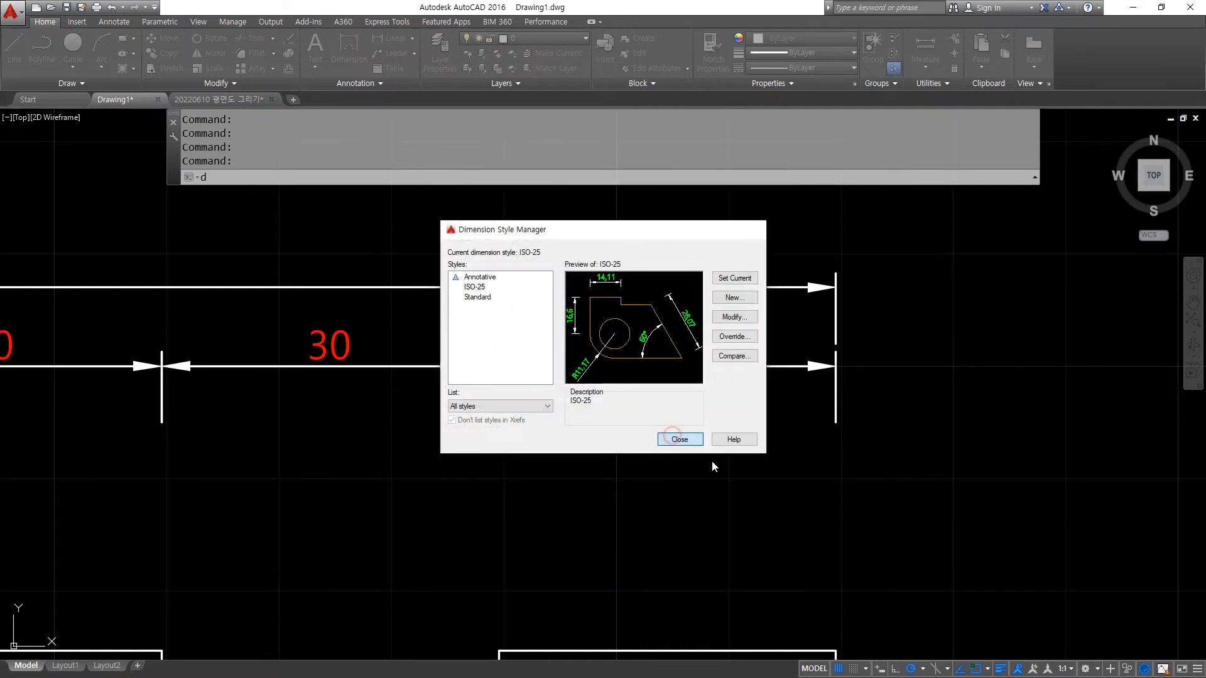
{"action": "left_click", "coordinate": [682, 437]}
- Assign the overall 210 dimension and the row of 30 dimensions above the squares to the di layer
{"action": "scroll", "coordinate": [723, 395], "scroll_direction": "down", "scroll_amount": 4}
{"action": "middle_click_drag", "start_coordinate": [614, 390], "coordinate": [961, 422]}
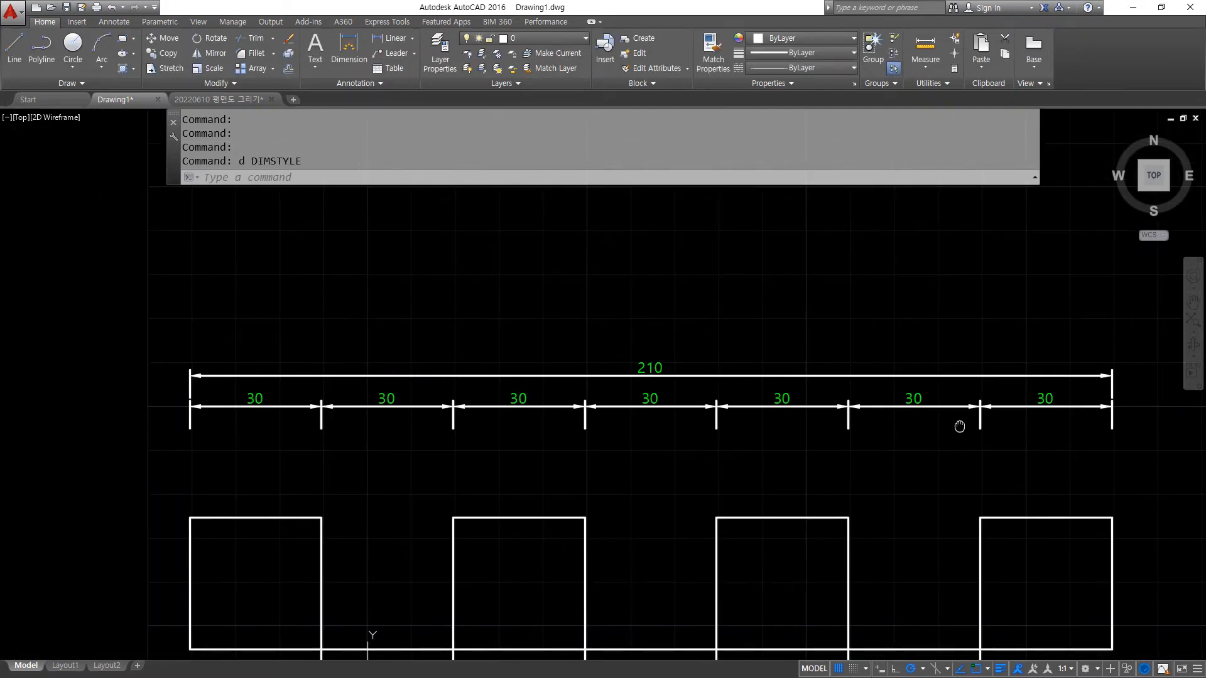
{"action": "left_click", "coordinate": [1061, 446]}
{"action": "left_click", "coordinate": [216, 335]}
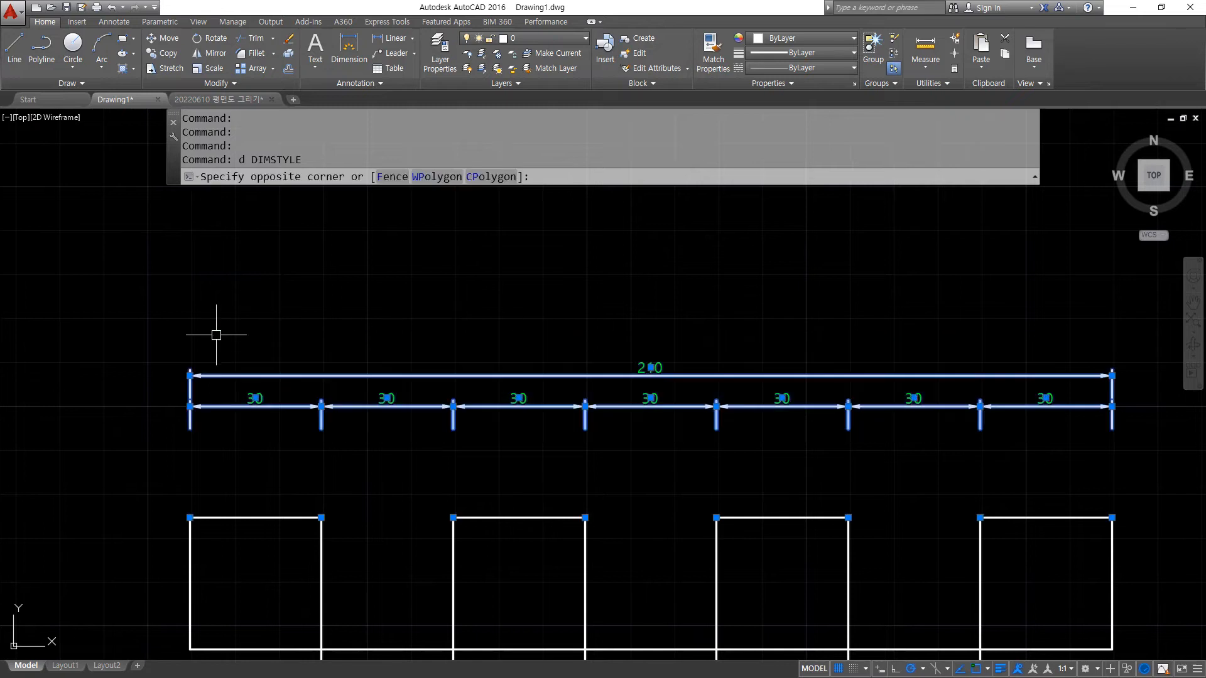
{"action": "left_click", "coordinate": [534, 38]}
{"action": "left_click", "coordinate": [522, 98]}
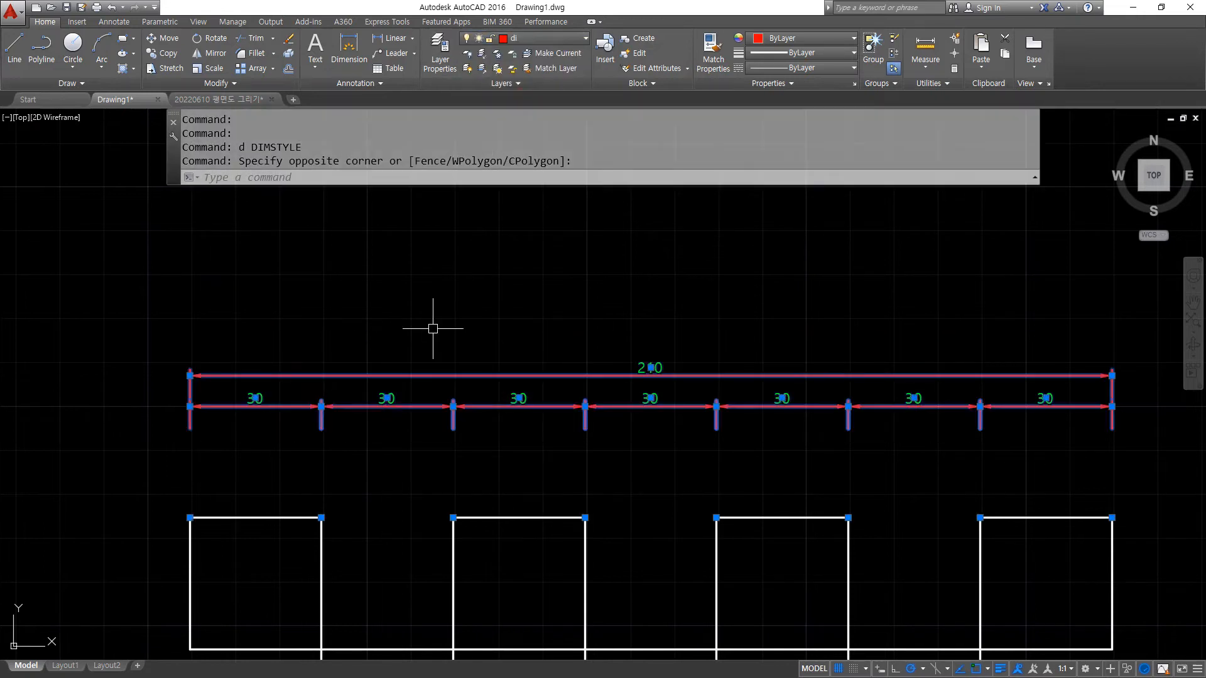
{"action": "key", "text": "Escape"}
{"action": "key", "text": "Escape"}
{"action": "scroll", "coordinate": [332, 412], "scroll_direction": "up", "scroll_amount": 4}
{"action": "mouse_move", "coordinate": [182, 449]}
{"action": "middle_mouse_down"}
{"action": "mouse_move", "coordinate": [399, 471]}
{"action": "mouse_move", "coordinate": [386, 517]}
{"action": "middle_mouse_up"}
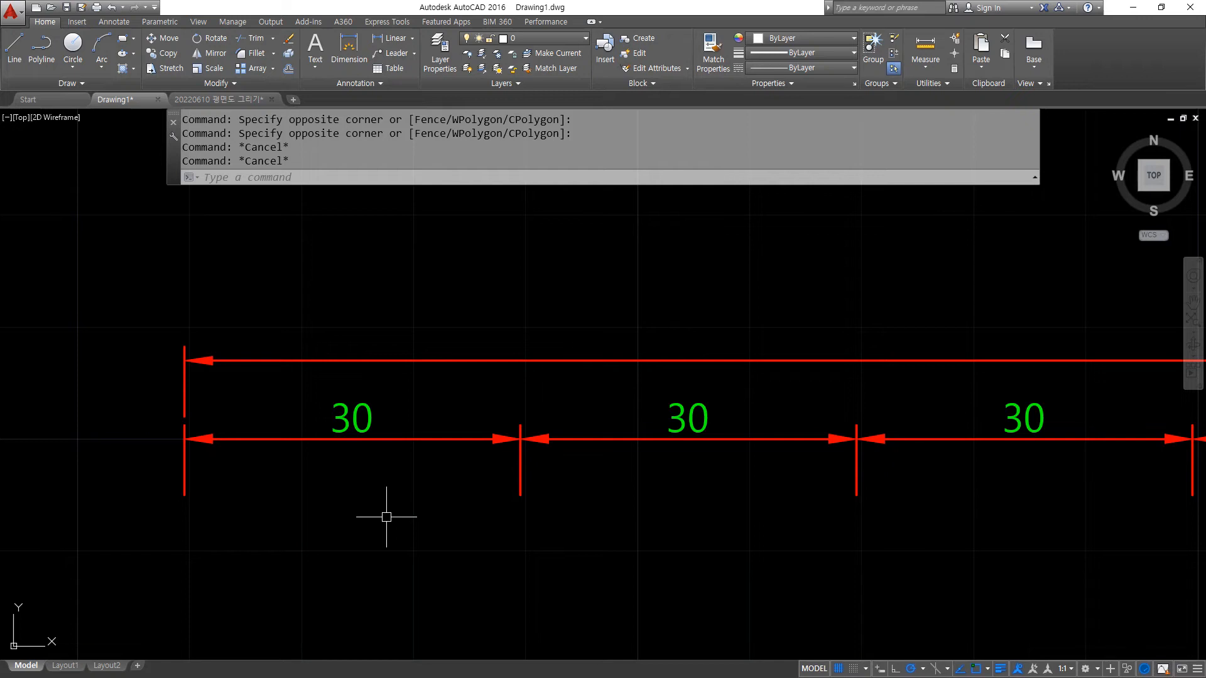
- Set the ISO-25 dimension style's text height to 5 and apply it to the drawing
{"action": "scroll", "coordinate": [339, 456], "scroll_direction": "down", "scroll_amount": 6}
{"action": "scroll", "coordinate": [189, 322], "scroll_direction": "up", "scroll_amount": 2}
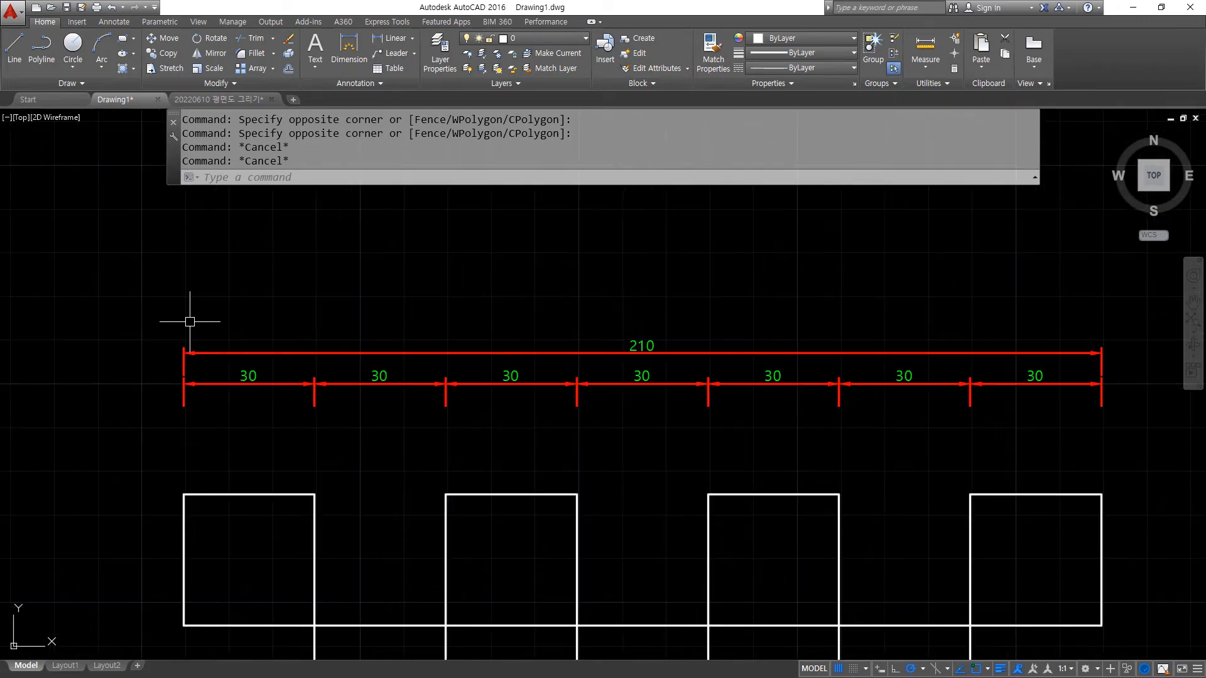
{"action": "middle_click_drag", "start_coordinate": [136, 326], "coordinate": [122, 336]}
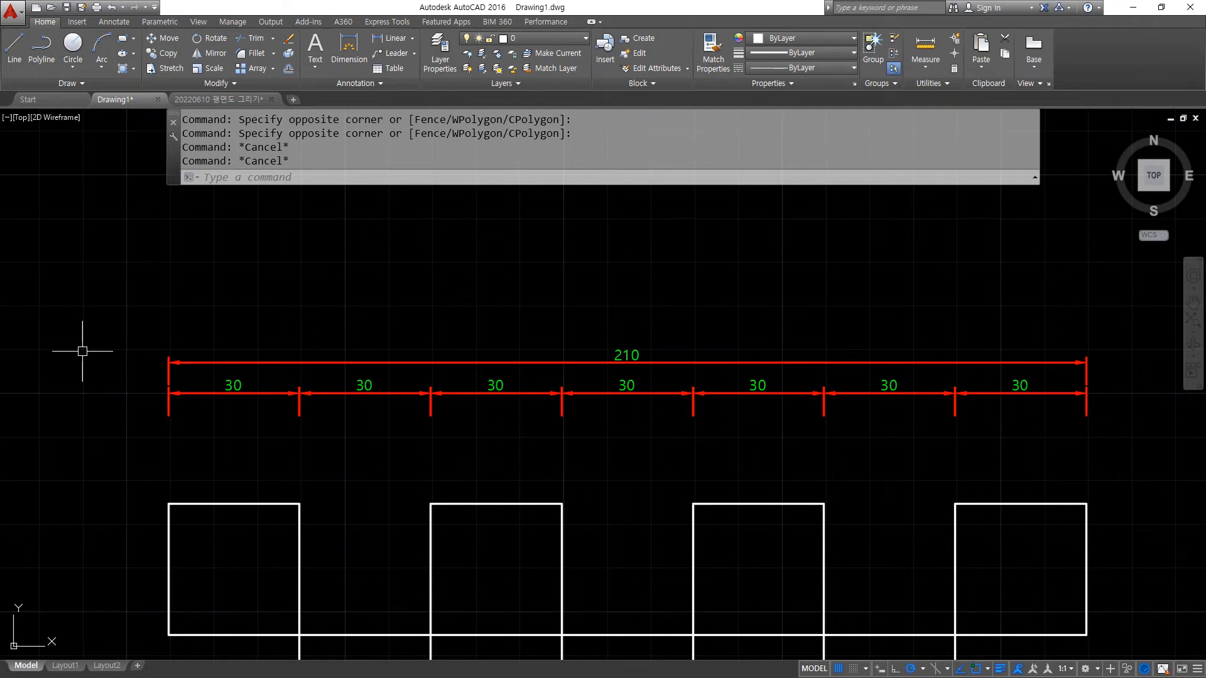
{"action": "type", "text": "D"}
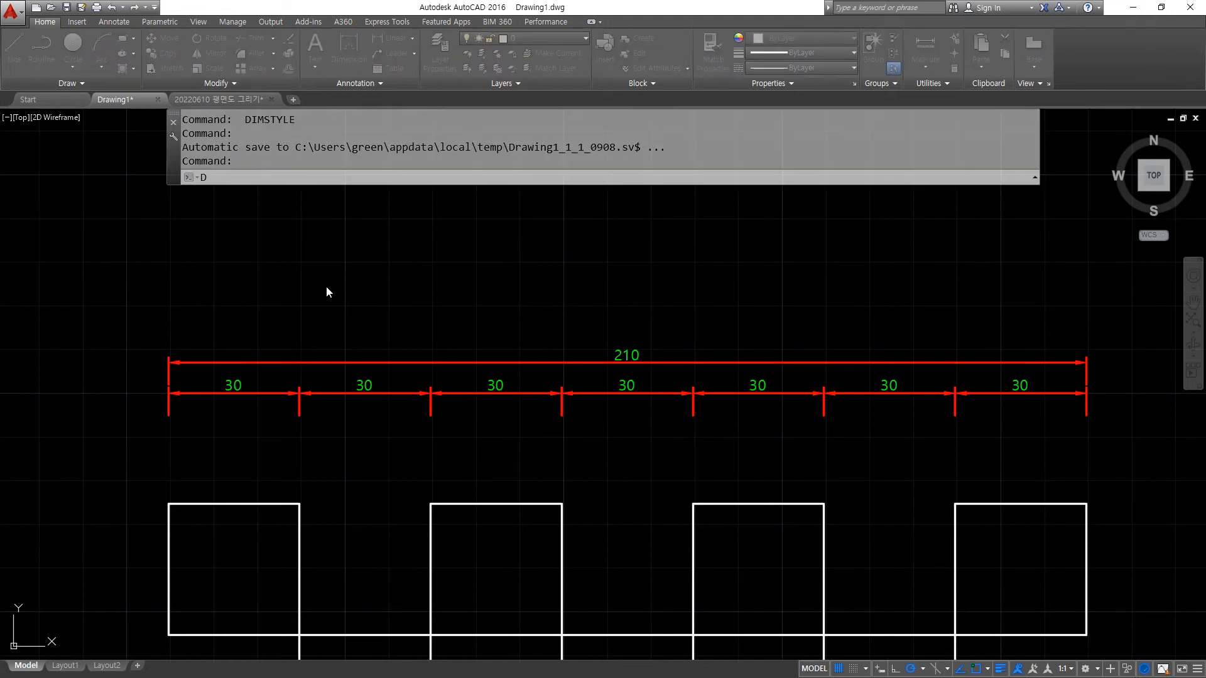
{"action": "key", "text": "Return"}
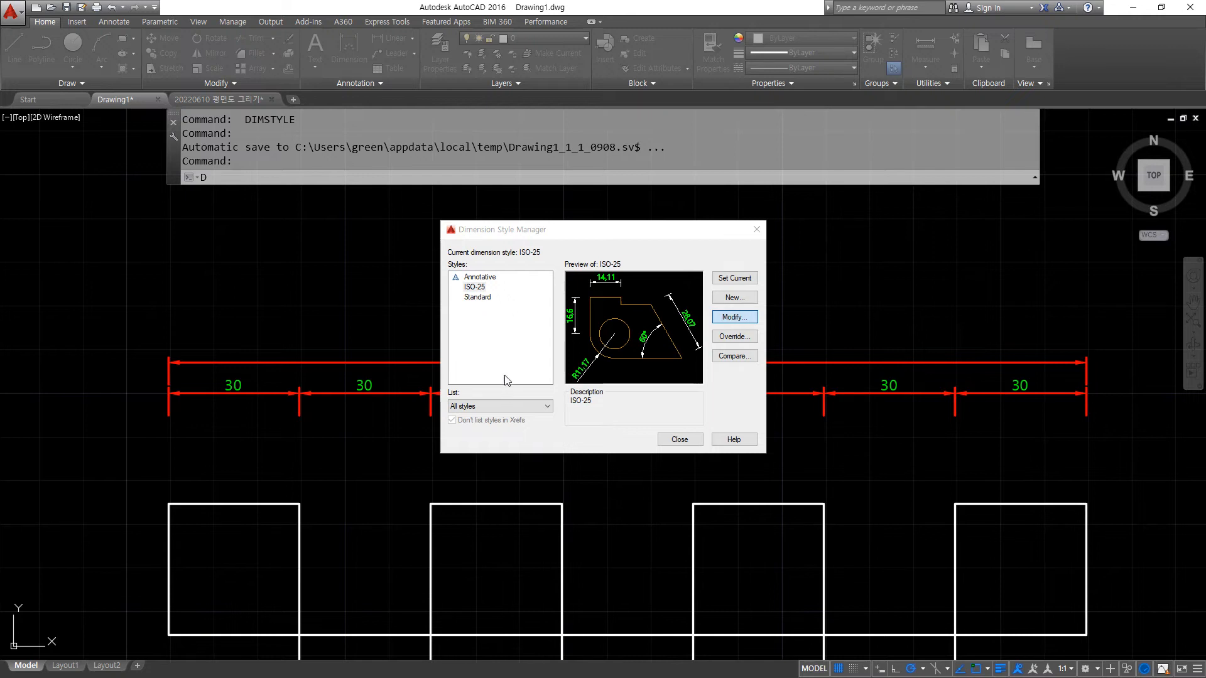
{"action": "key", "text": "Return"}
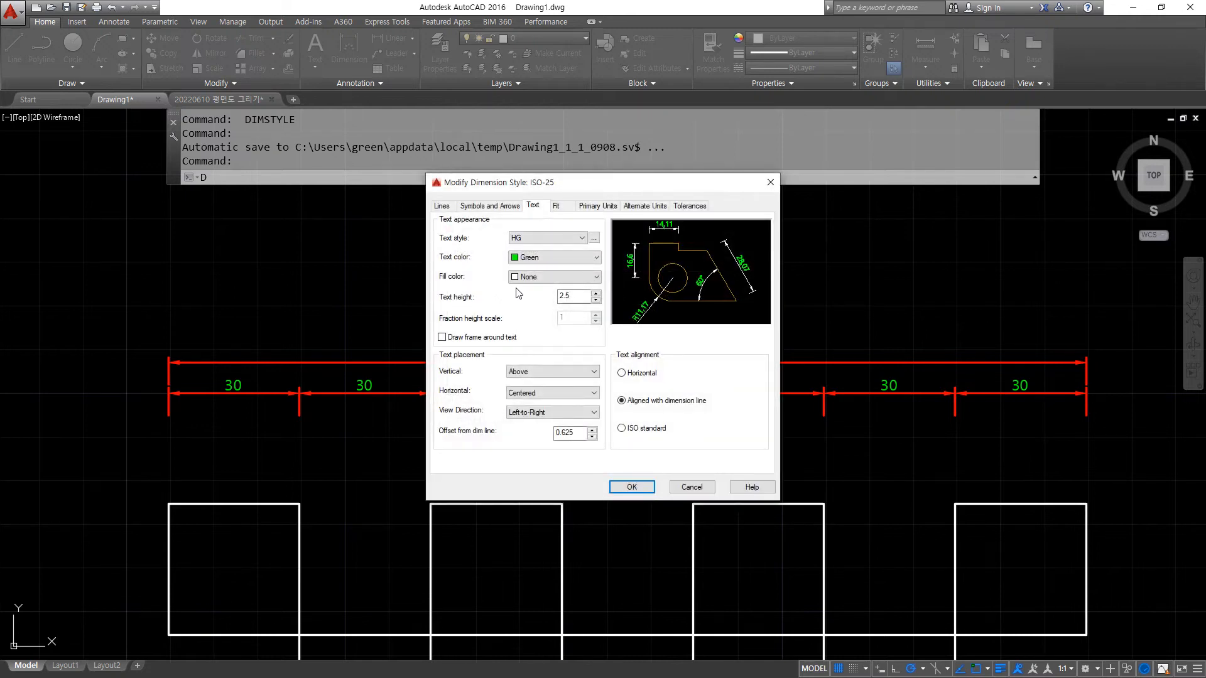
{"action": "key", "text": "super+plus"}
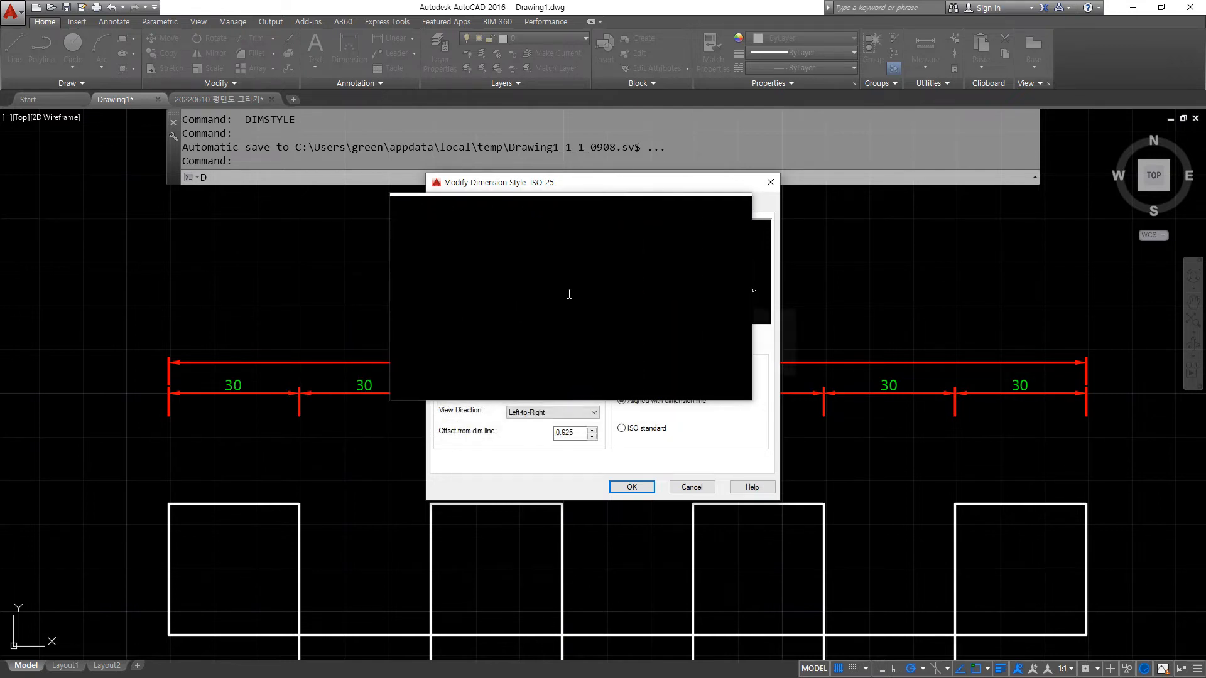
{"action": "key", "text": "super+Escape"}
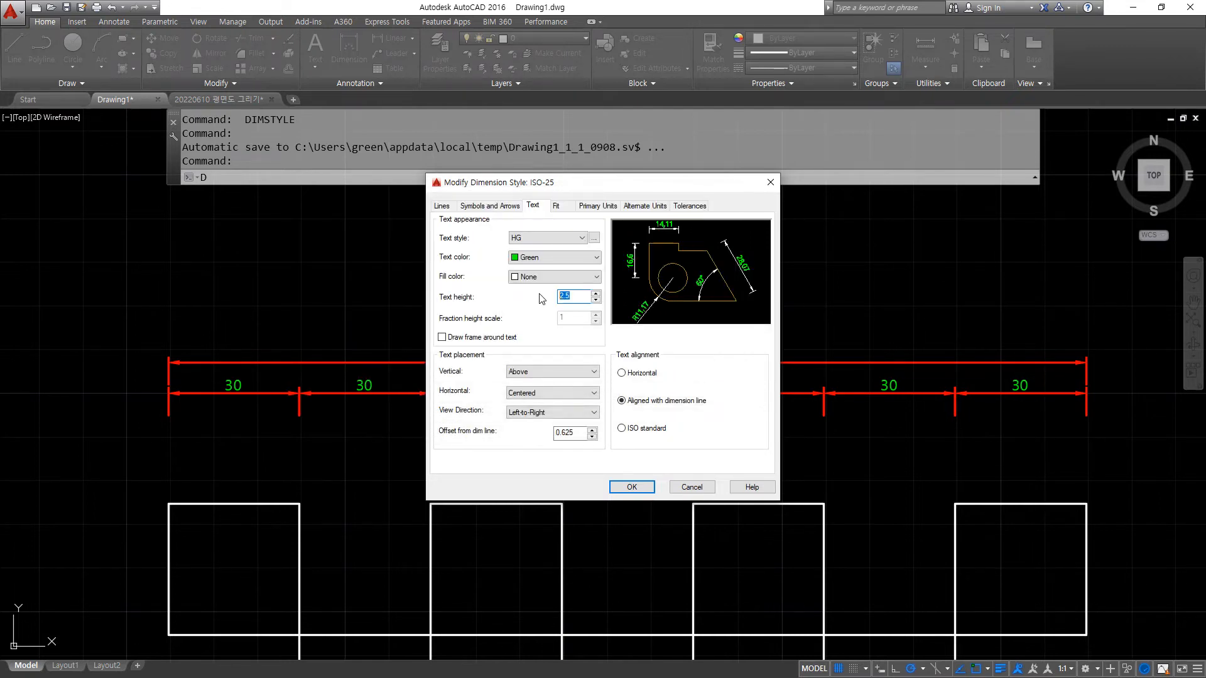
{"action": "left_click", "coordinate": [629, 487]}
{"action": "left_click", "coordinate": [669, 441]}
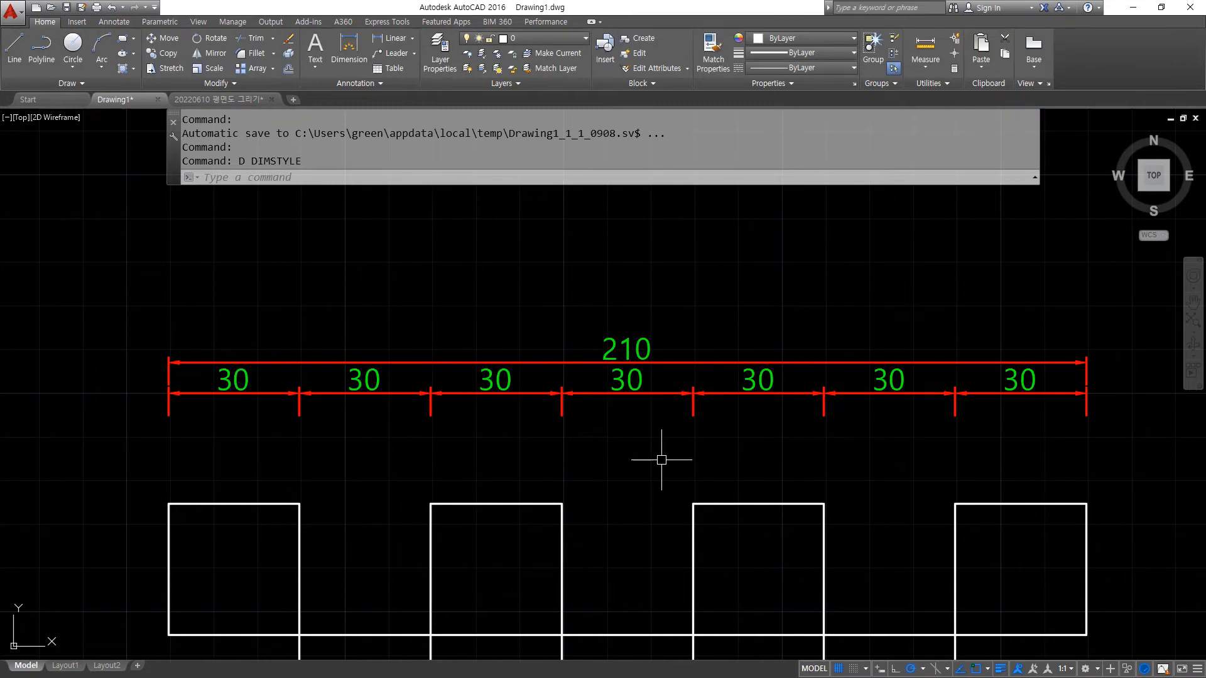
- Set the ISO-25 dimension style's text height to 1.6 and apply it to the drawing
{"action": "type", "text": "d"}
{"action": "key", "text": "Return"}
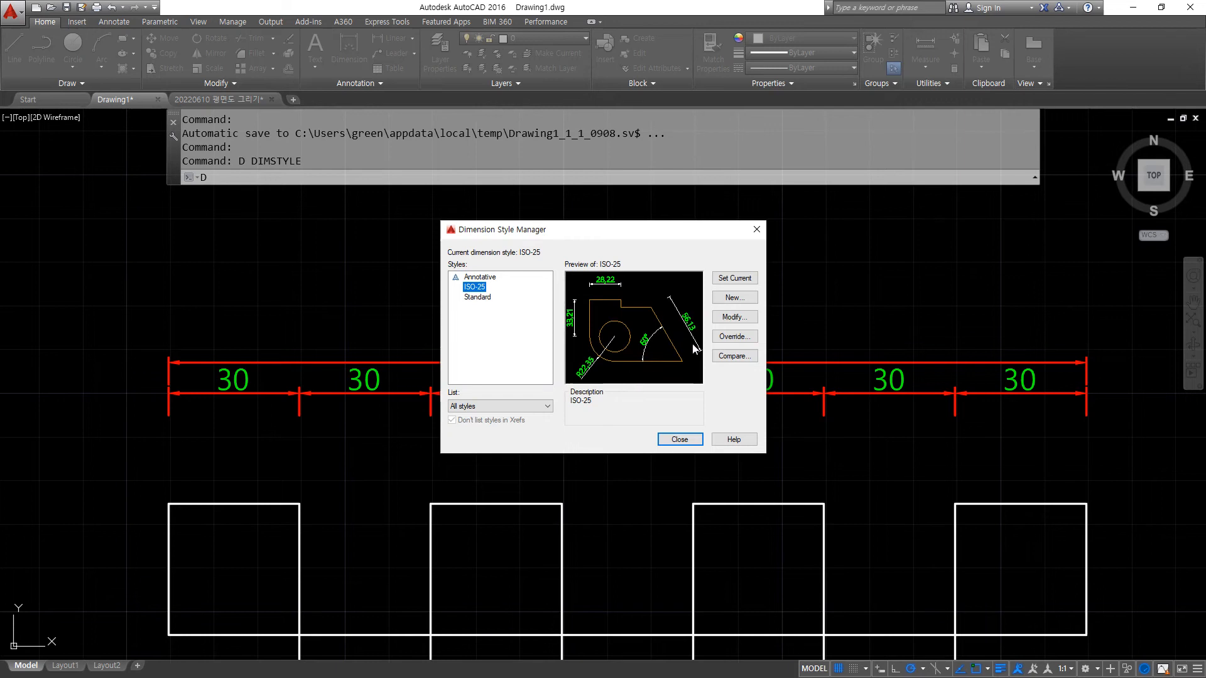
{"action": "left_click", "coordinate": [735, 317]}
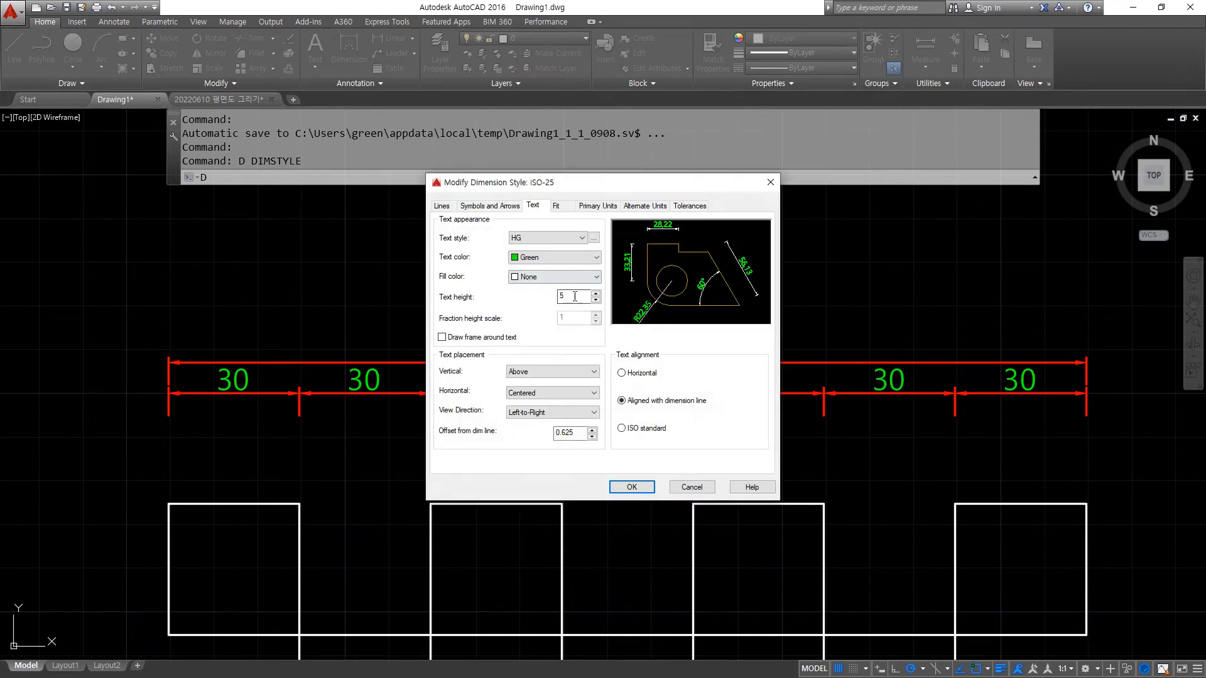
{"action": "double_click", "coordinate": [574, 296]}
{"action": "type", "text": "1.6"}
{"action": "left_click", "coordinate": [631, 487]}
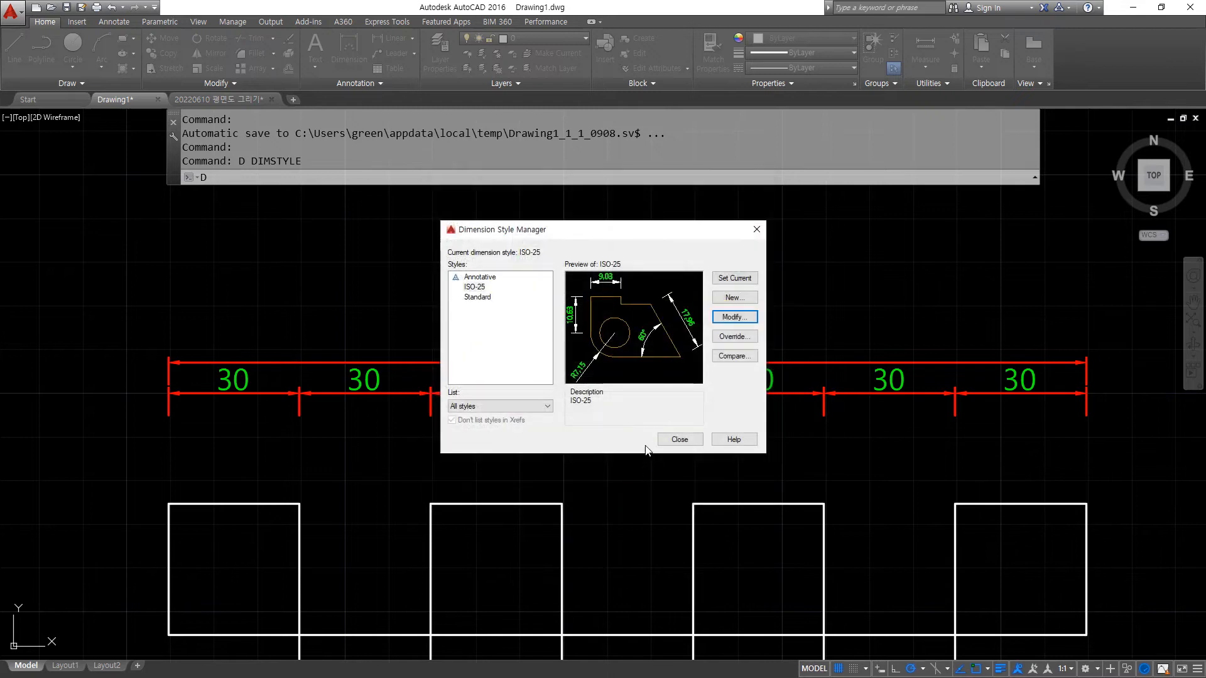
{"action": "left_click", "coordinate": [677, 439]}
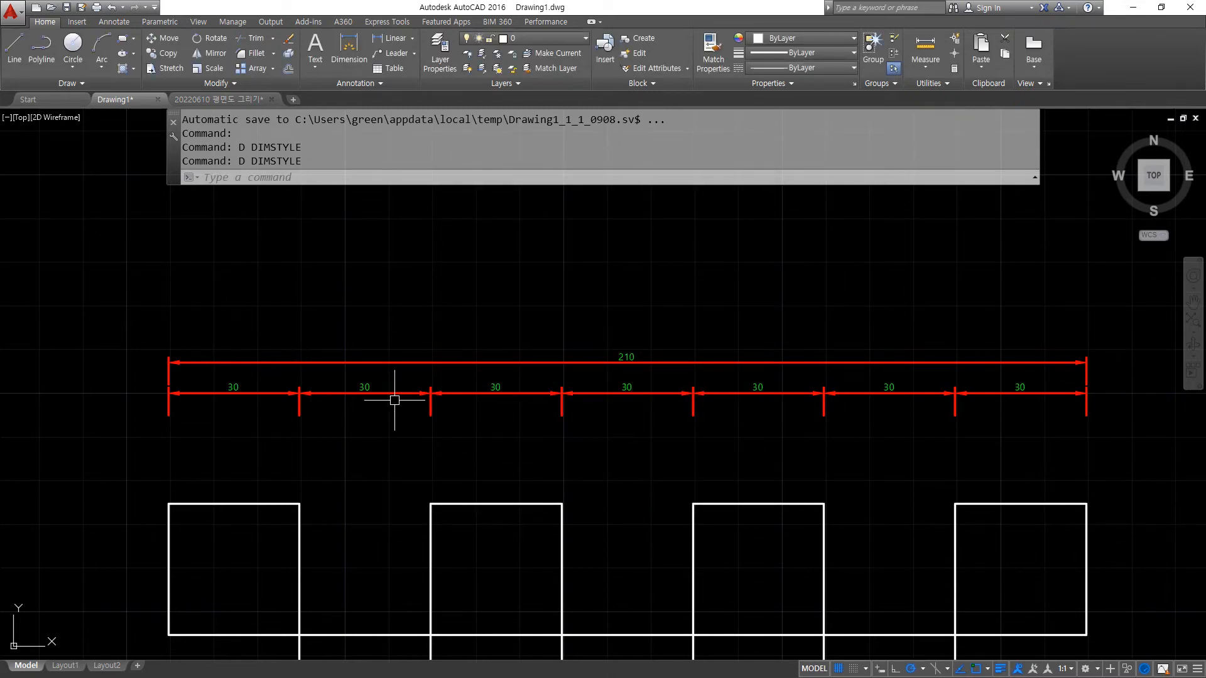
- Set the ISO-25 dimension style's text height to 2.5 and apply it to the drawing
{"action": "type", "text": "D"}
{"action": "key", "text": "Return"}
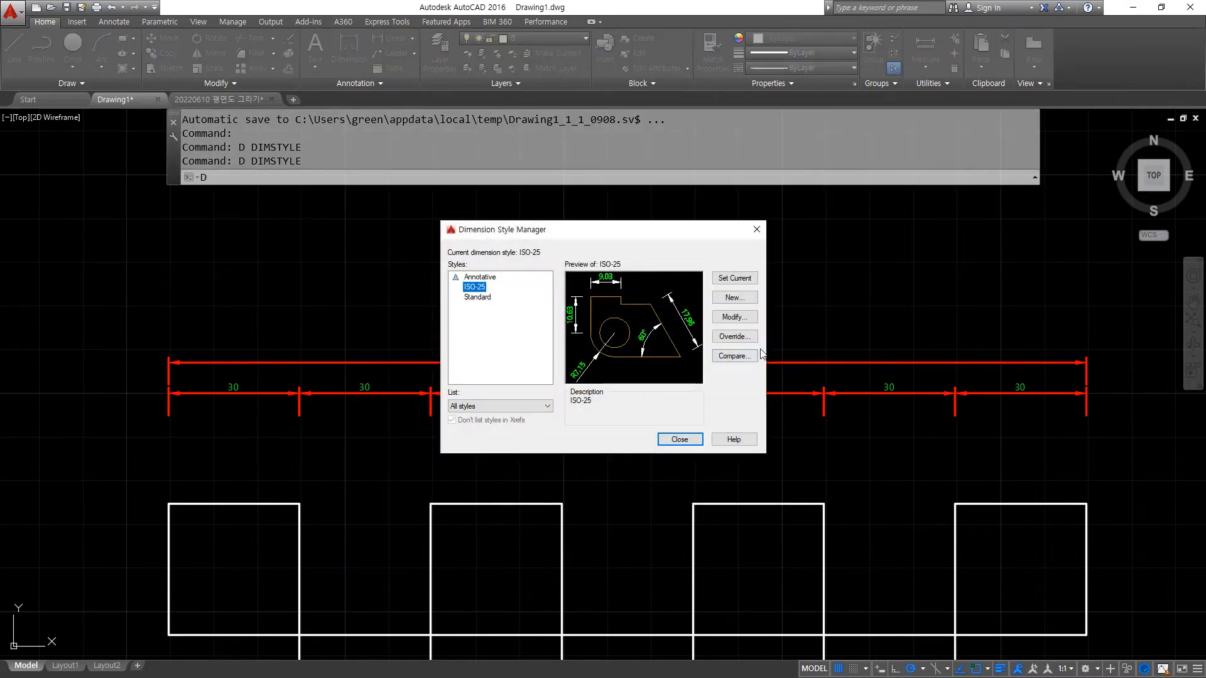
{"action": "key", "text": "Return"}
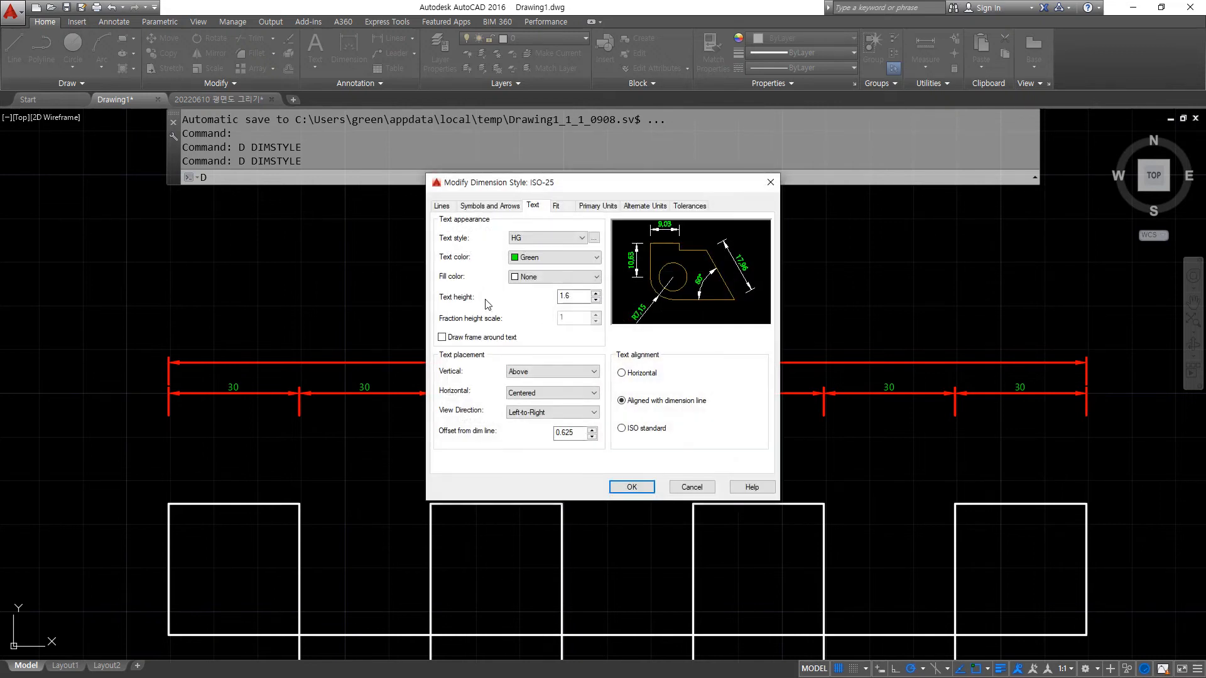
{"action": "left_click_drag", "start_coordinate": [577, 295], "coordinate": [510, 291]}
{"action": "left_click", "coordinate": [630, 487]}
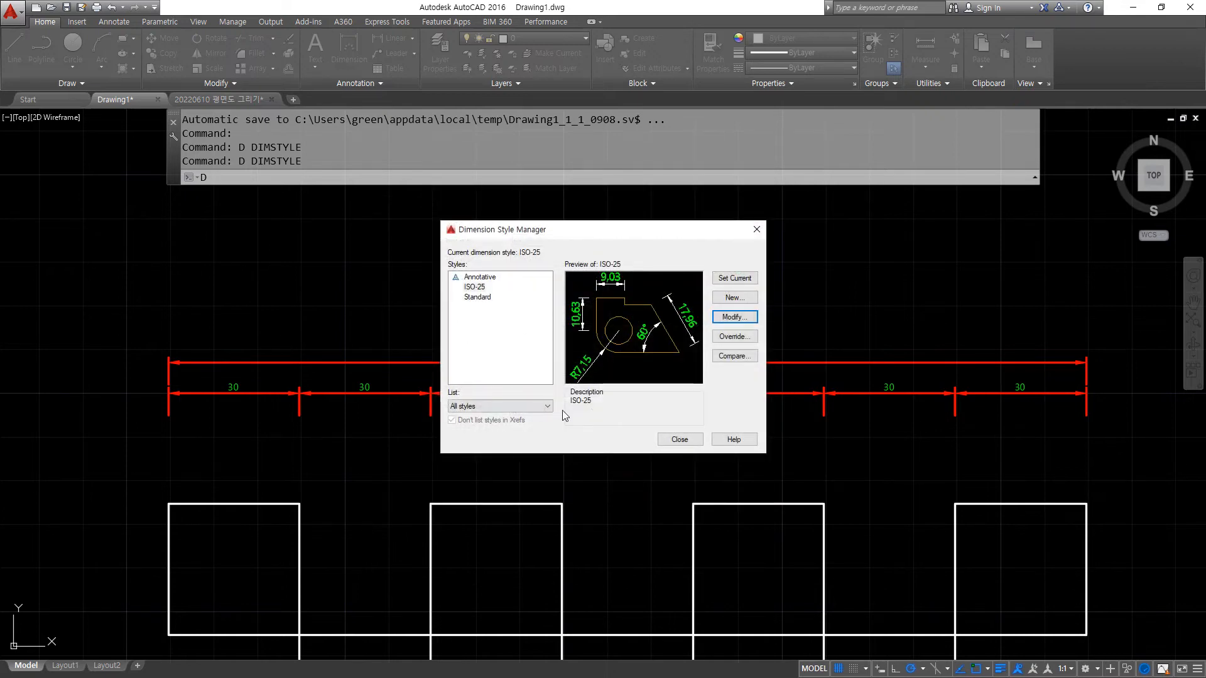
{"action": "left_click", "coordinate": [678, 440]}
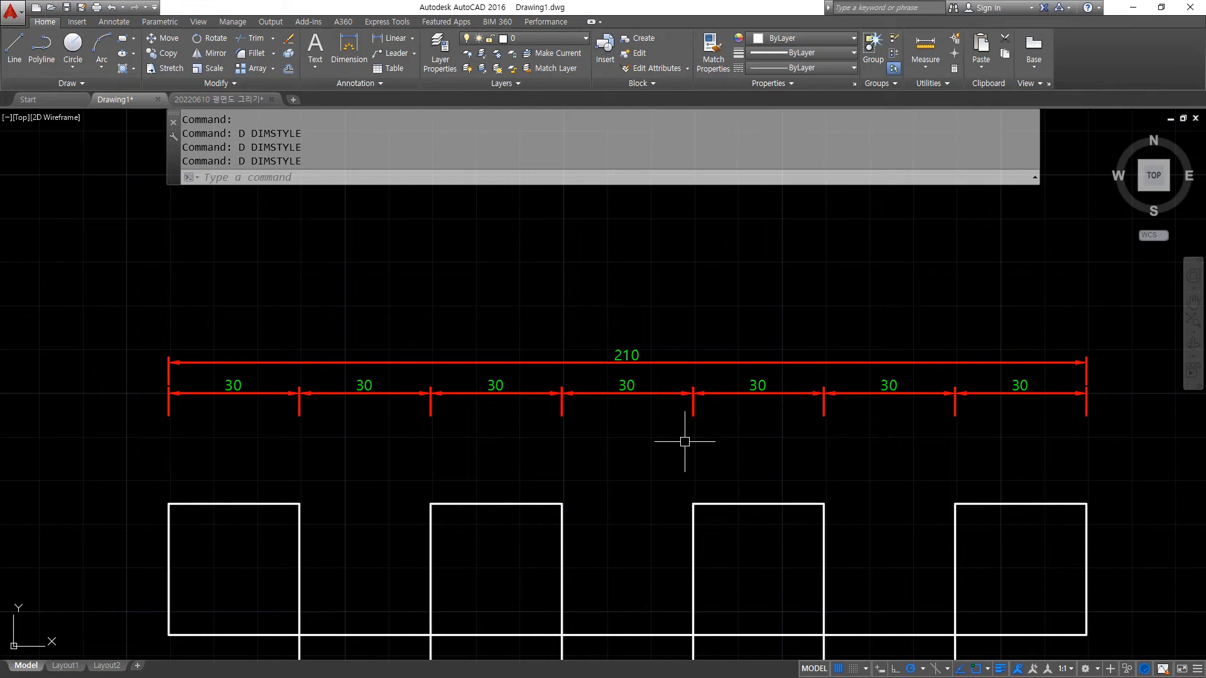
- Modify the ISO-25 dimension style to draw a frame around the dimension text, and close the style manager
{"action": "type", "text": "d"}
{"action": "key", "text": "Return"}
{"action": "left_click", "coordinate": [740, 323]}
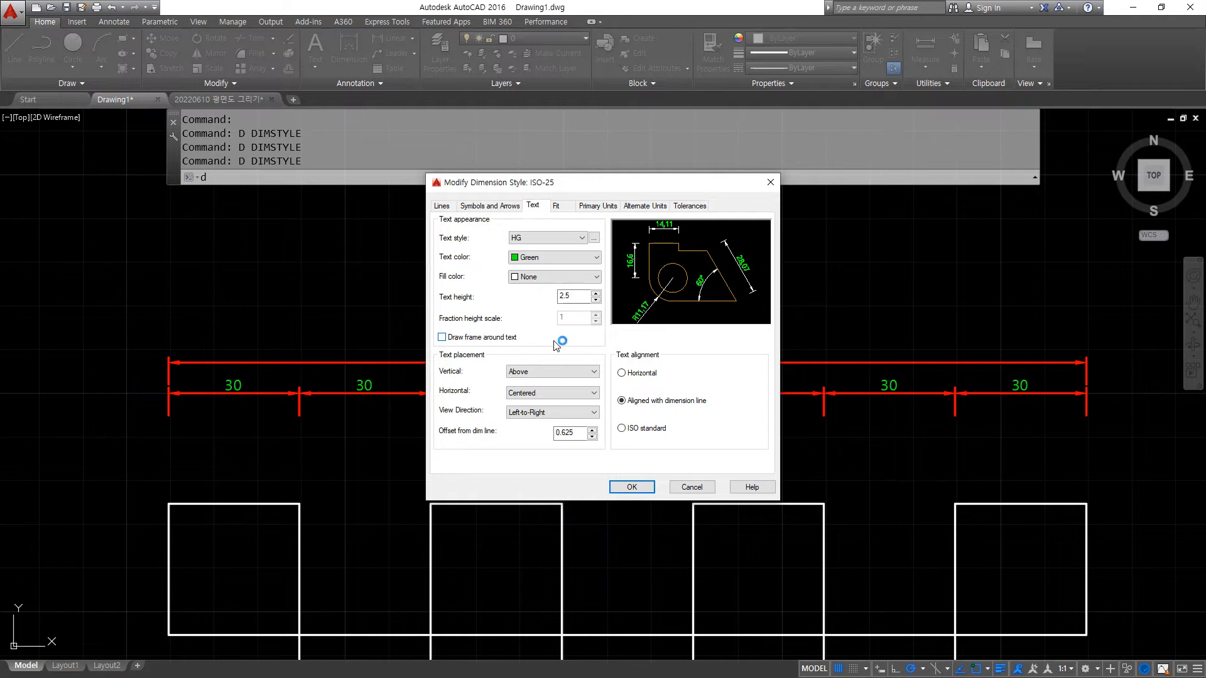
{"action": "key", "text": "super+plus"}
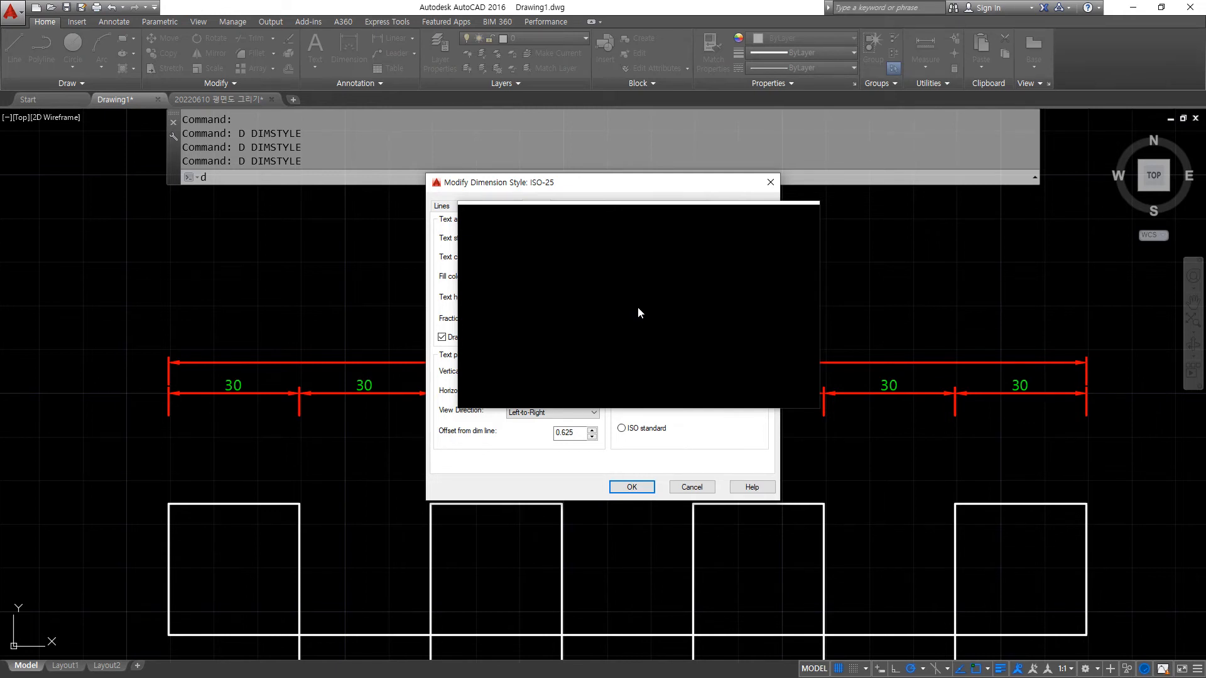
{"action": "key", "text": "super+Escape"}
{"action": "left_click", "coordinate": [632, 488]}
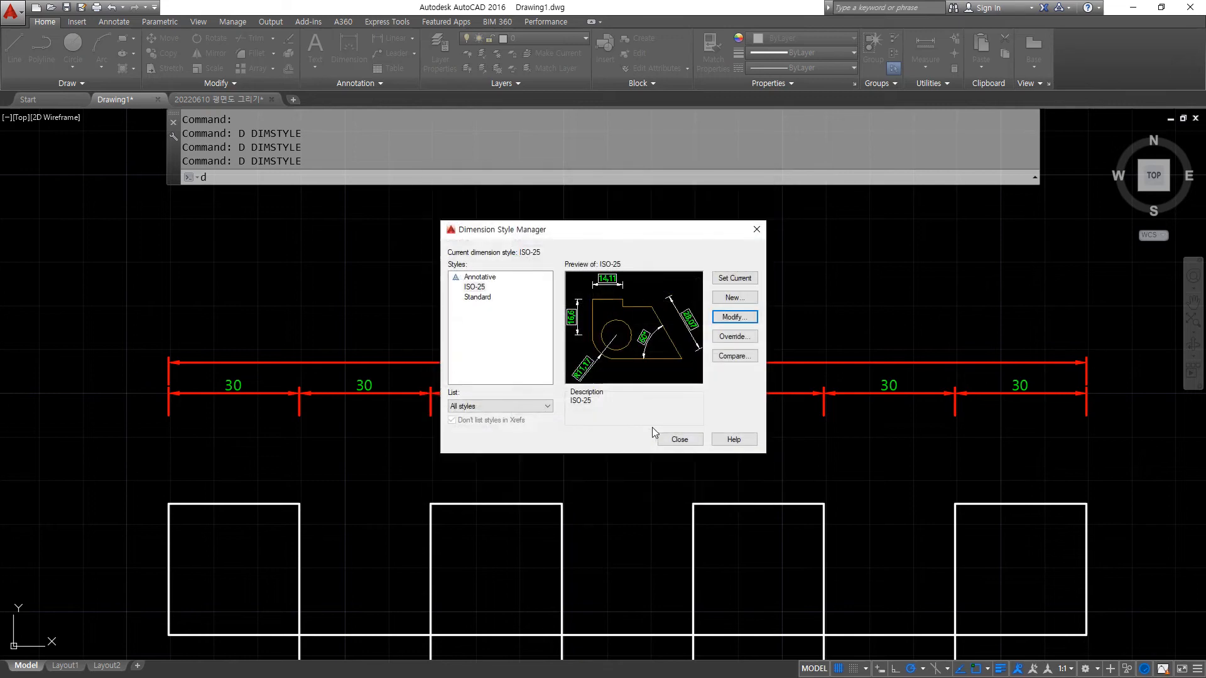
{"action": "left_click", "coordinate": [681, 439]}
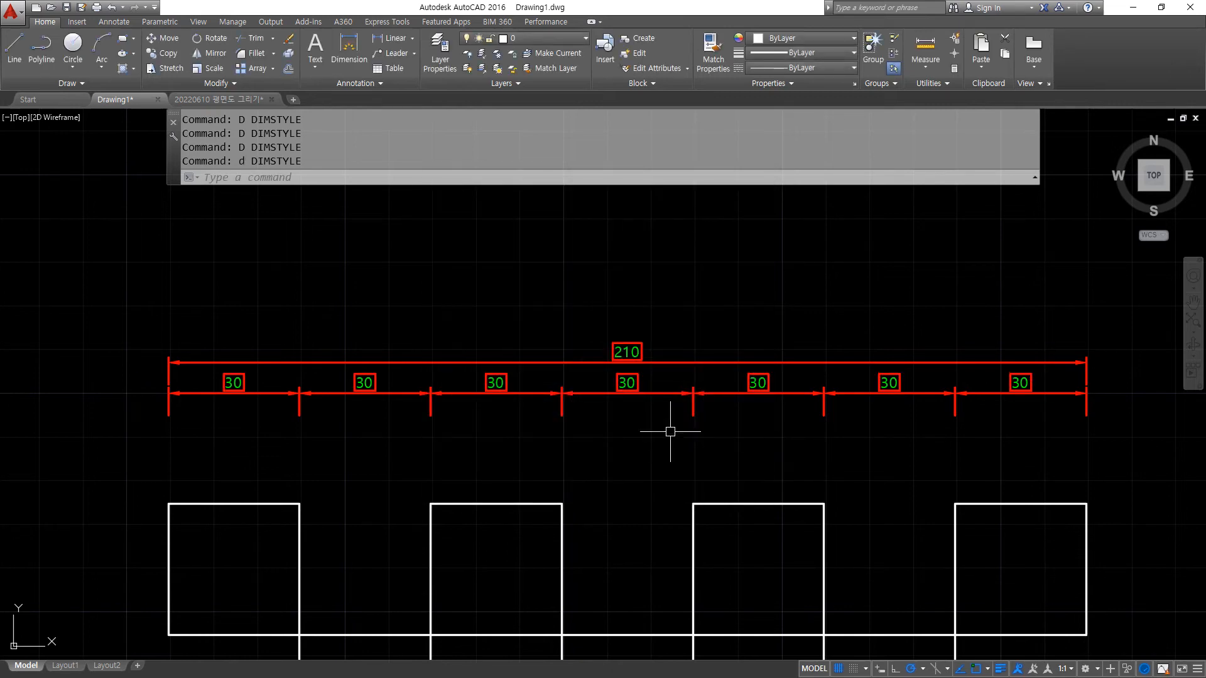
- Undo the change that framed the dimension text
{"action": "scroll", "coordinate": [94, 345], "scroll_direction": "up", "scroll_amount": 2}
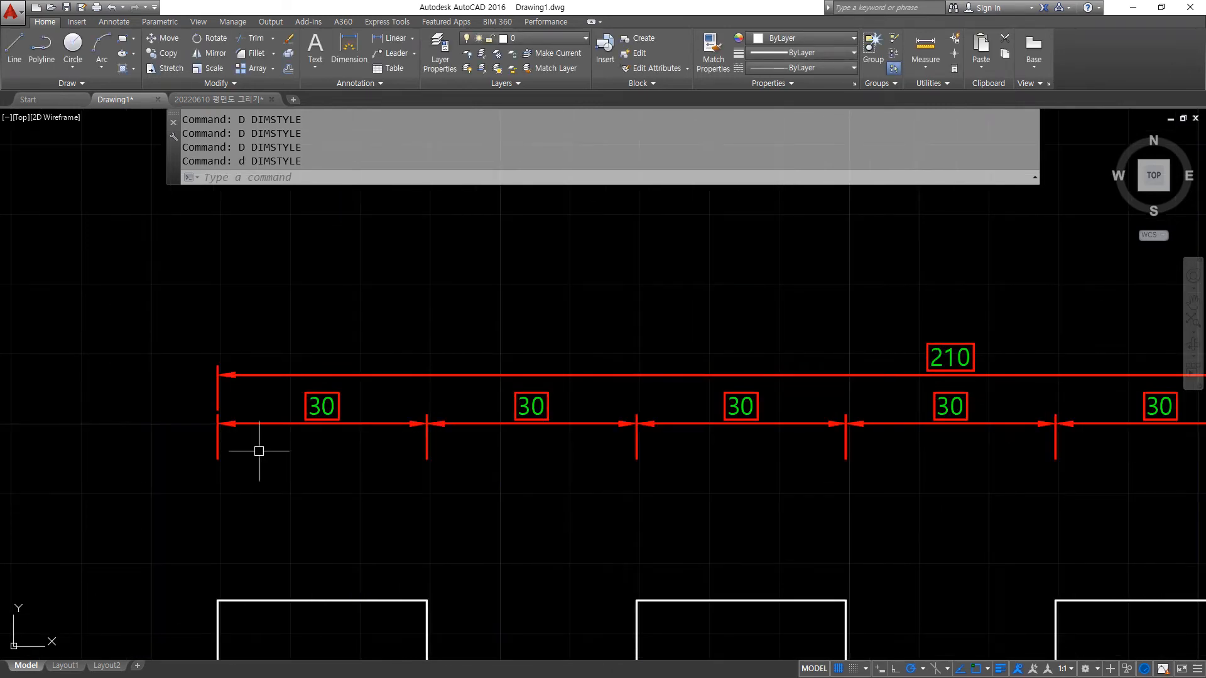
{"action": "mouse_move", "coordinate": [311, 451]}
{"action": "left_mouse_down"}
{"action": "mouse_move", "coordinate": [395, 418]}
{"action": "mouse_move", "coordinate": [338, 444]}
{"action": "left_mouse_up"}
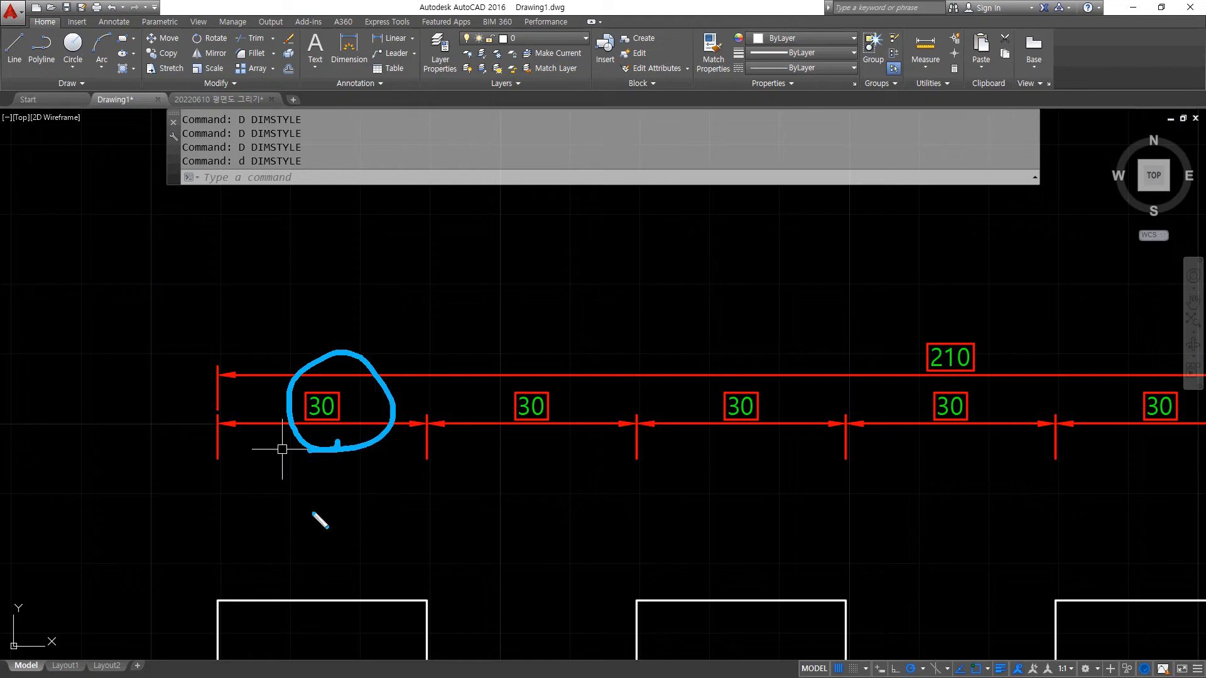
{"action": "mouse_move", "coordinate": [259, 466]}
{"action": "left_mouse_down"}
{"action": "mouse_move", "coordinate": [237, 434]}
{"action": "mouse_move", "coordinate": [323, 477]}
{"action": "mouse_move", "coordinate": [309, 478]}
{"action": "left_mouse_up"}
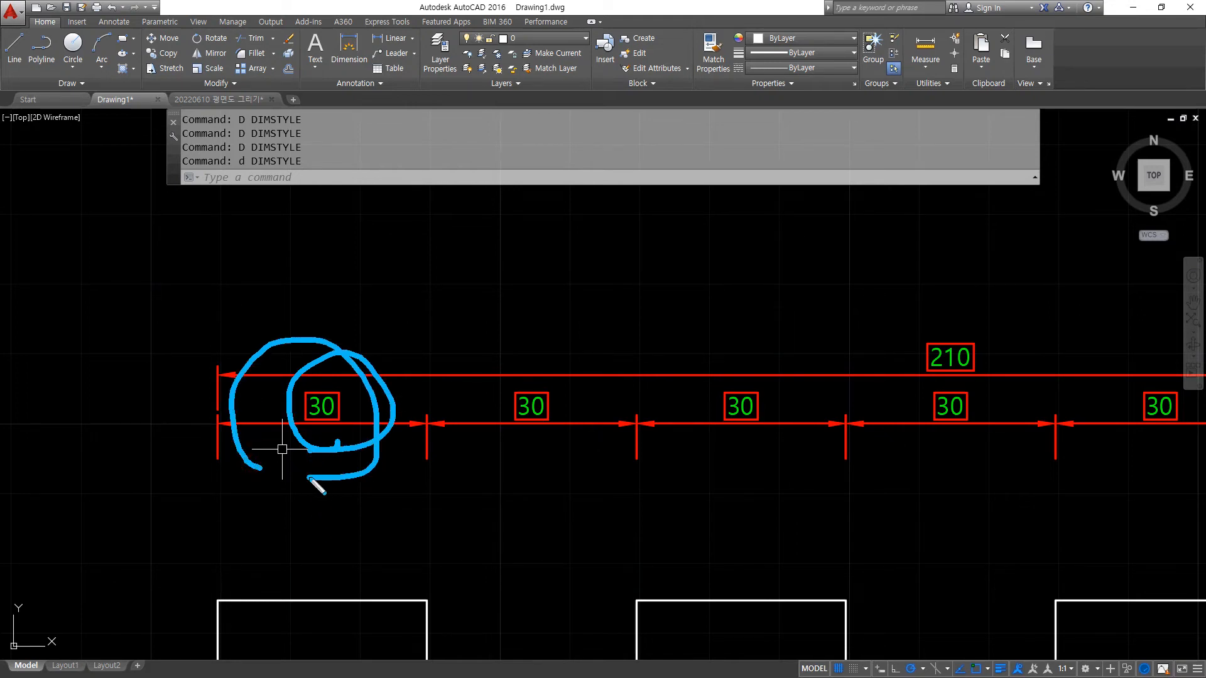
{"action": "key", "text": "ctrl+z"}
{"action": "key", "text": "ctrl+z"}
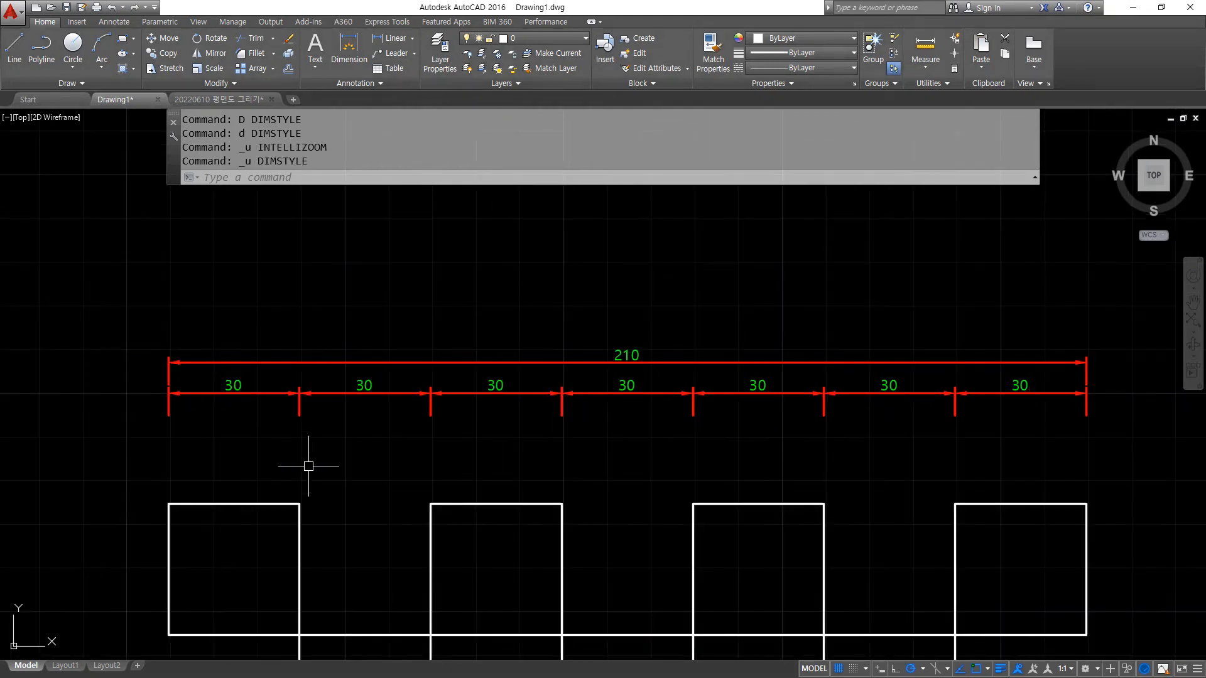
- Open the properties of the first 30 dimension above the squares and set its text offset to -0.625
{"action": "left_click", "coordinate": [250, 392]}
{"action": "middle_click_drag", "start_coordinate": [234, 434], "coordinate": [395, 417]}
{"action": "key", "text": "ctrl+1"}
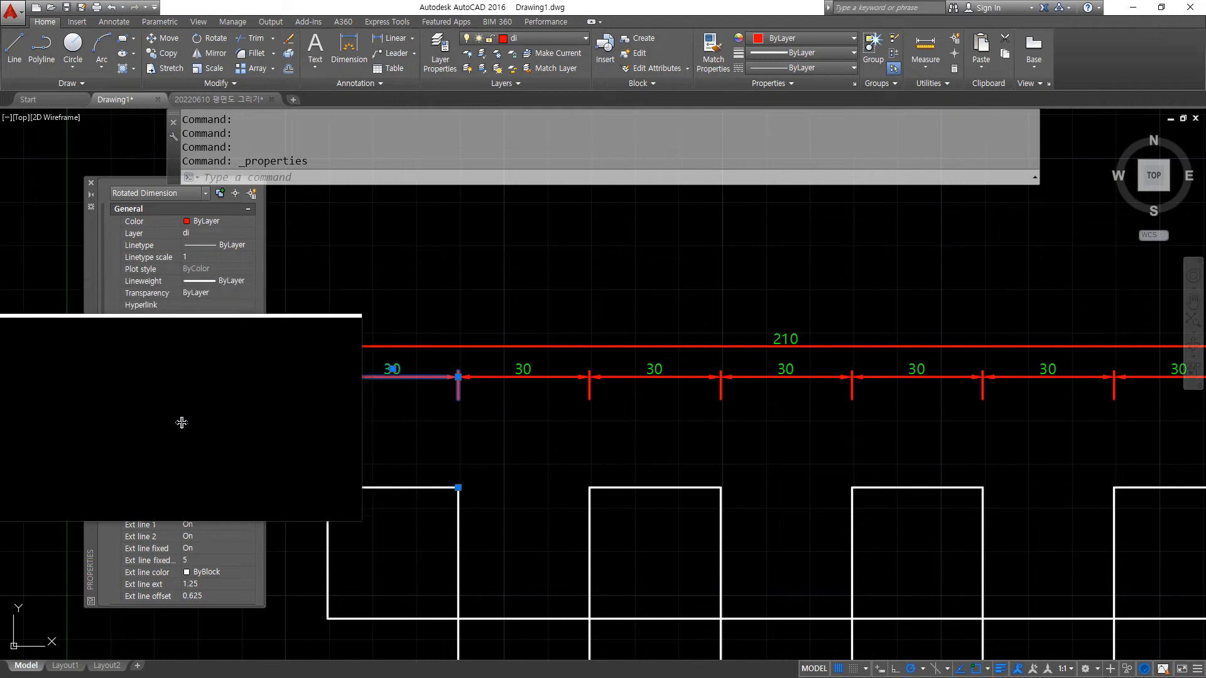
{"action": "scroll", "coordinate": [181, 452], "scroll_direction": "down", "scroll_amount": 3}
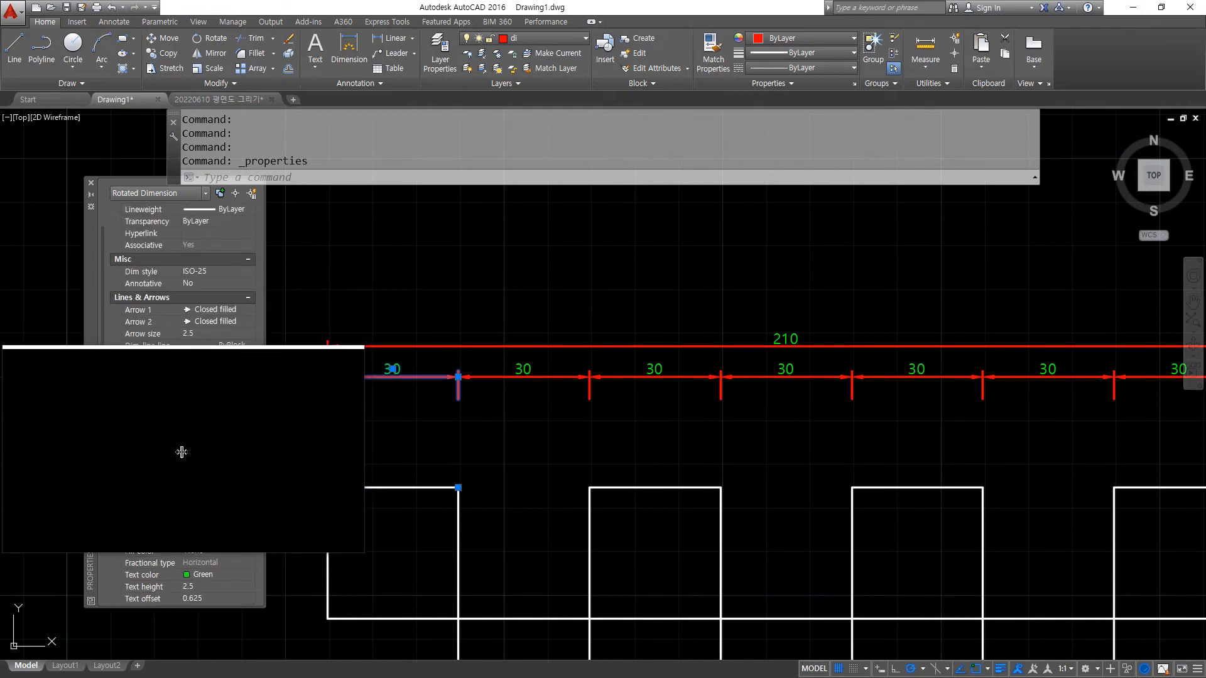
{"action": "scroll", "coordinate": [182, 452], "scroll_direction": "down", "scroll_amount": 2}
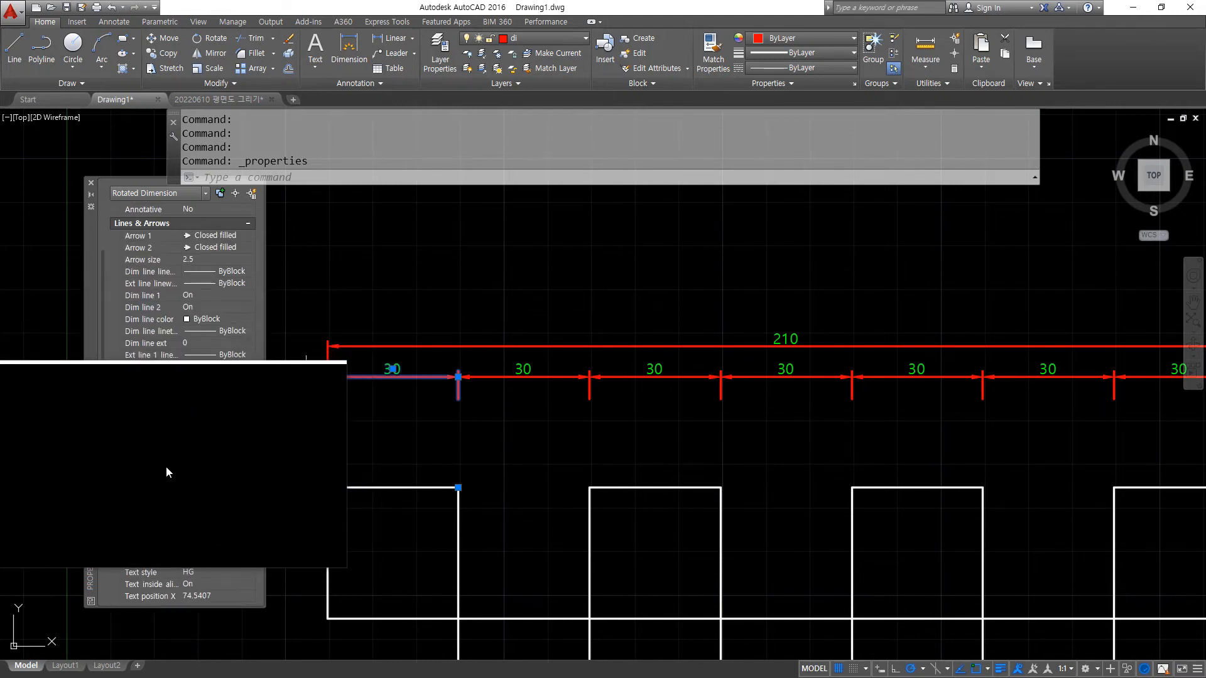
{"action": "scroll", "coordinate": [172, 480], "scroll_direction": "down", "scroll_amount": 3}
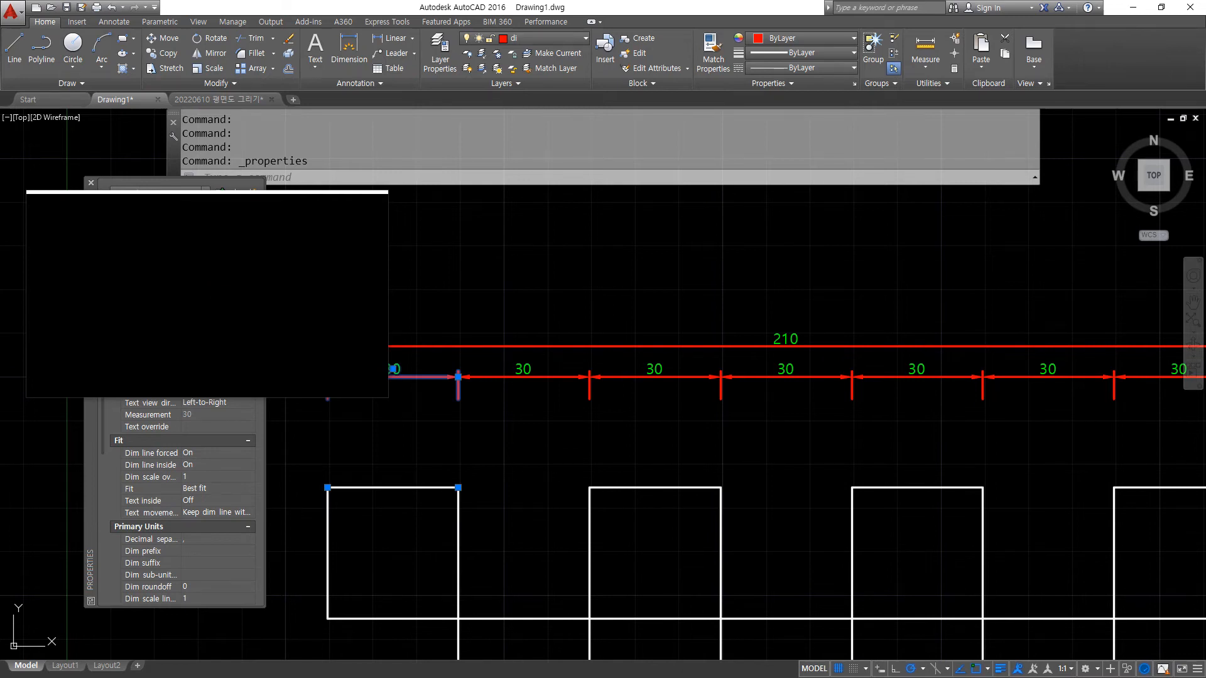
{"action": "key", "text": "Return"}
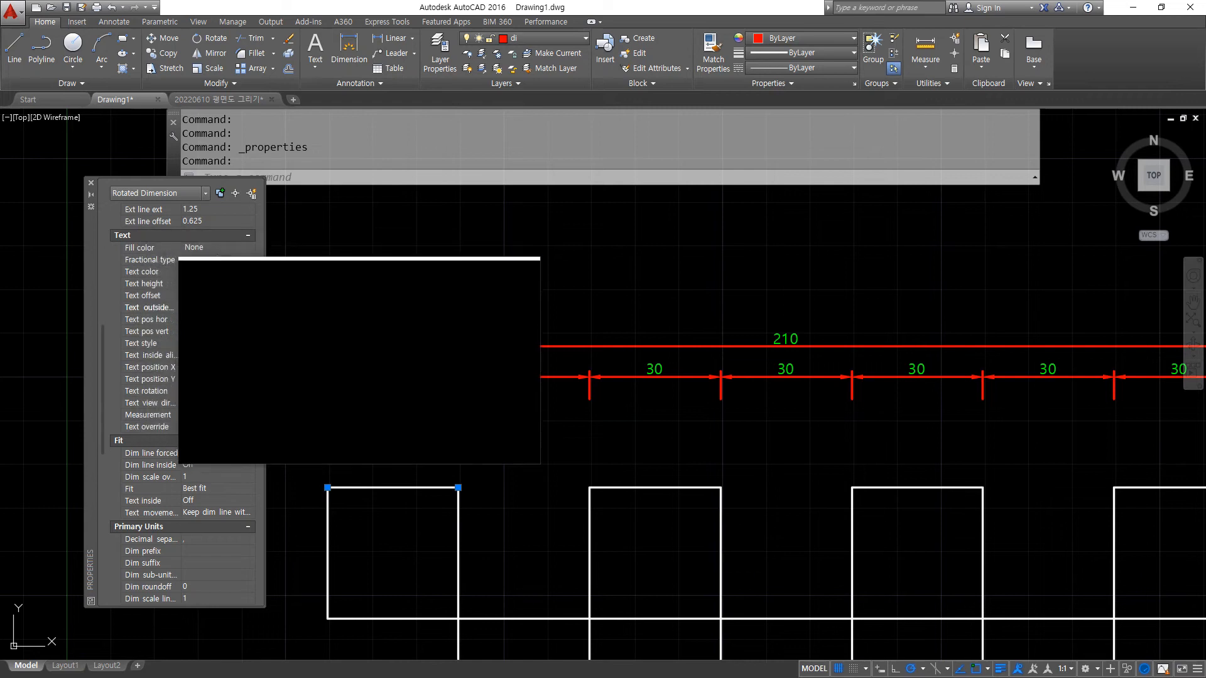
{"action": "scroll", "coordinate": [603, 370], "scroll_direction": "up", "scroll_amount": 4}
{"action": "middle_click_drag", "start_coordinate": [568, 386], "coordinate": [623, 403]}
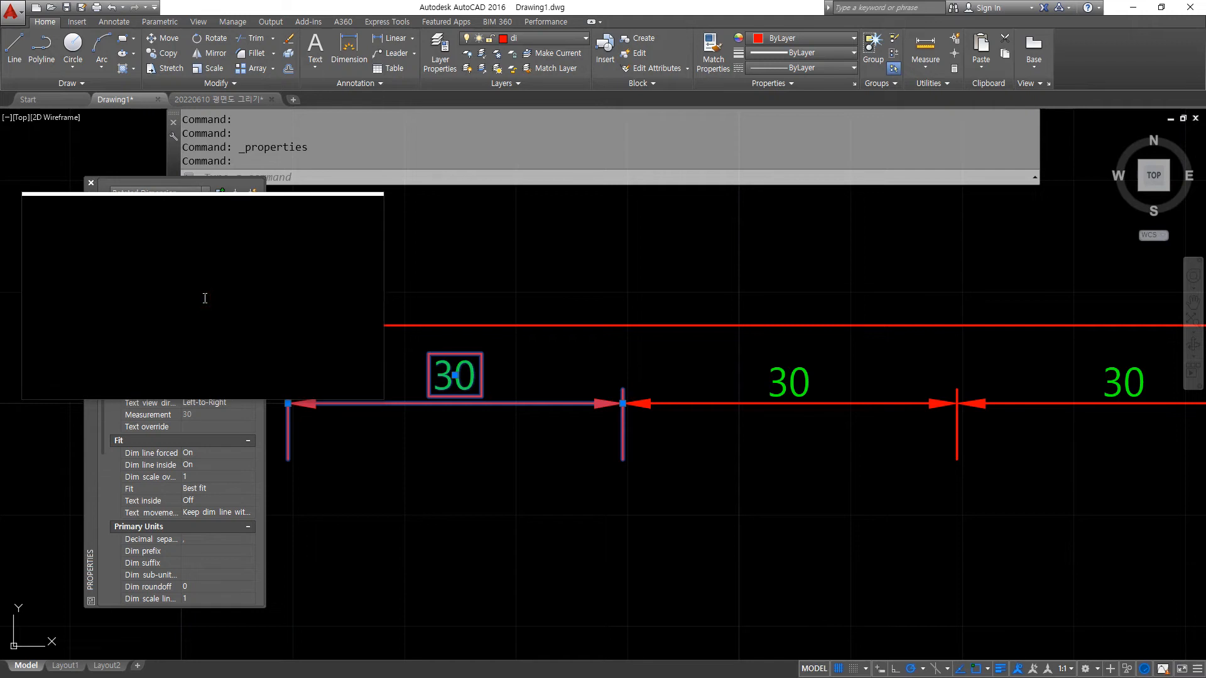
- Switch the first 30 dimension's text offset to 0.625 and back to -0.625, and clear the selection
{"action": "key", "text": "Return"}
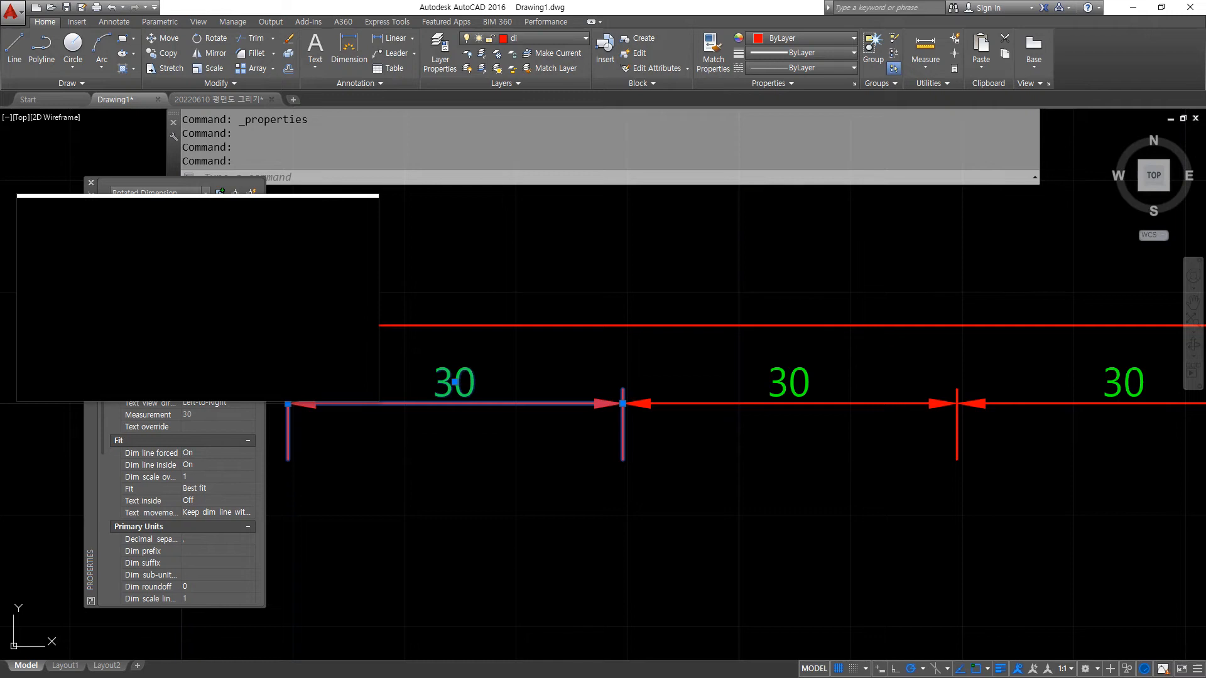
{"action": "key", "text": "Return"}
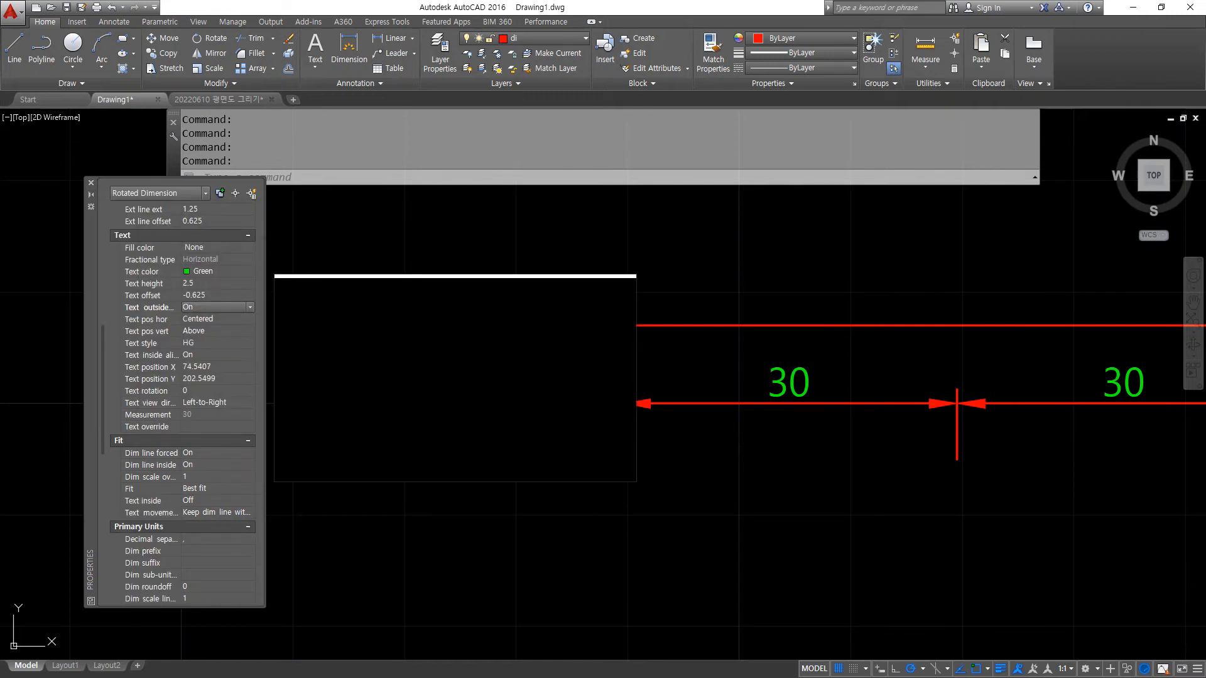
{"action": "mouse_move", "coordinate": [475, 428]}
{"action": "left_mouse_down"}
{"action": "mouse_move", "coordinate": [409, 380]}
{"action": "mouse_move", "coordinate": [503, 430]}
{"action": "mouse_move", "coordinate": [467, 438]}
{"action": "left_mouse_up"}
{"action": "left_click_drag", "start_coordinate": [416, 402], "coordinate": [230, 292]}
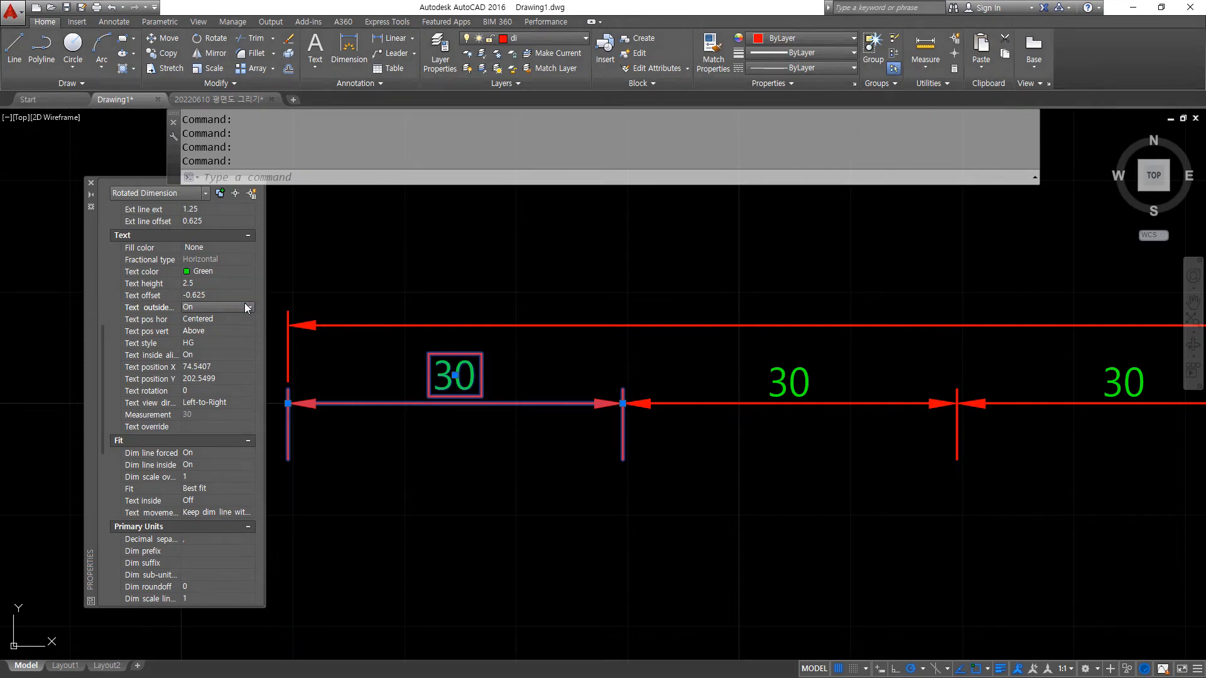
{"action": "key", "text": "Escape"}
- Review the text placement settings of the ISO-25 dimension style, and leave the style manager without making changes
{"action": "type", "text": "D"}
{"action": "key", "text": "Return"}
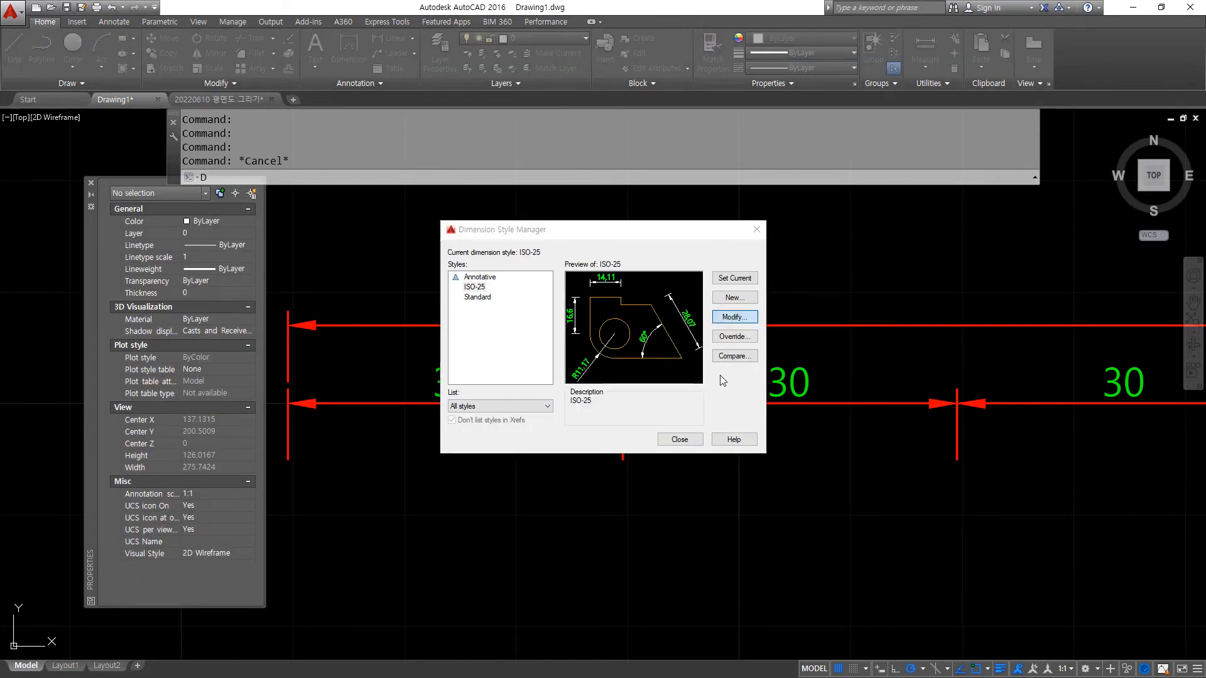
{"action": "left_click", "coordinate": [729, 317]}
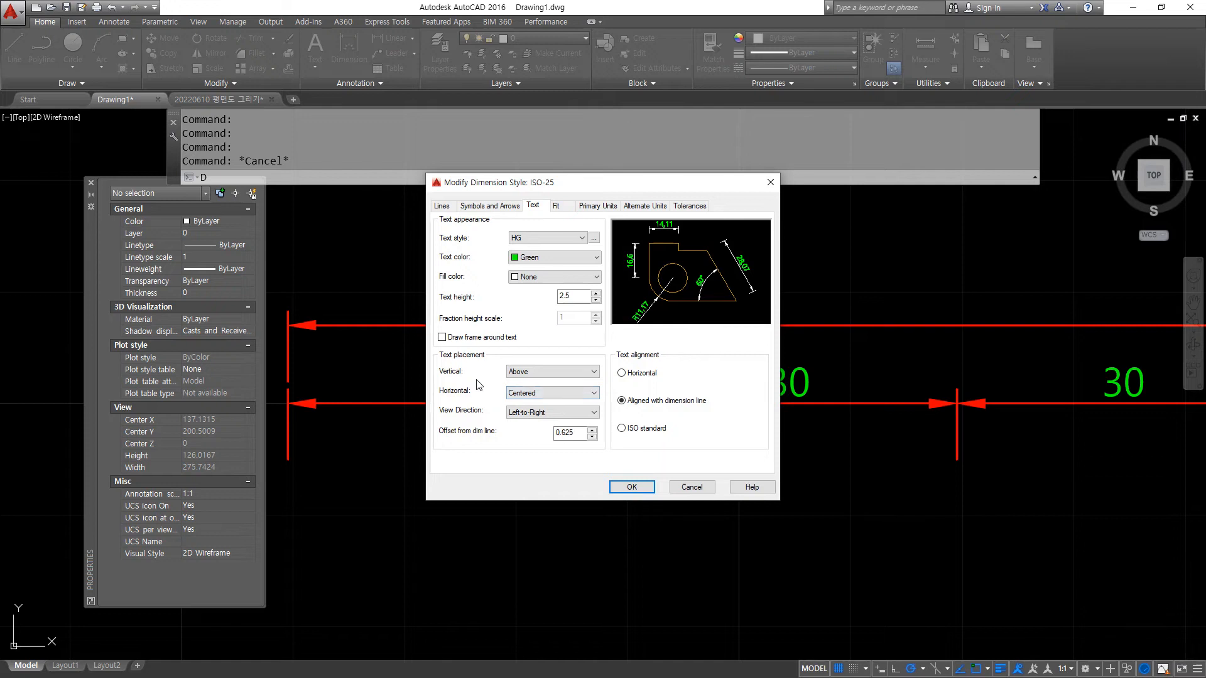
{"action": "key", "text": "super+plus"}
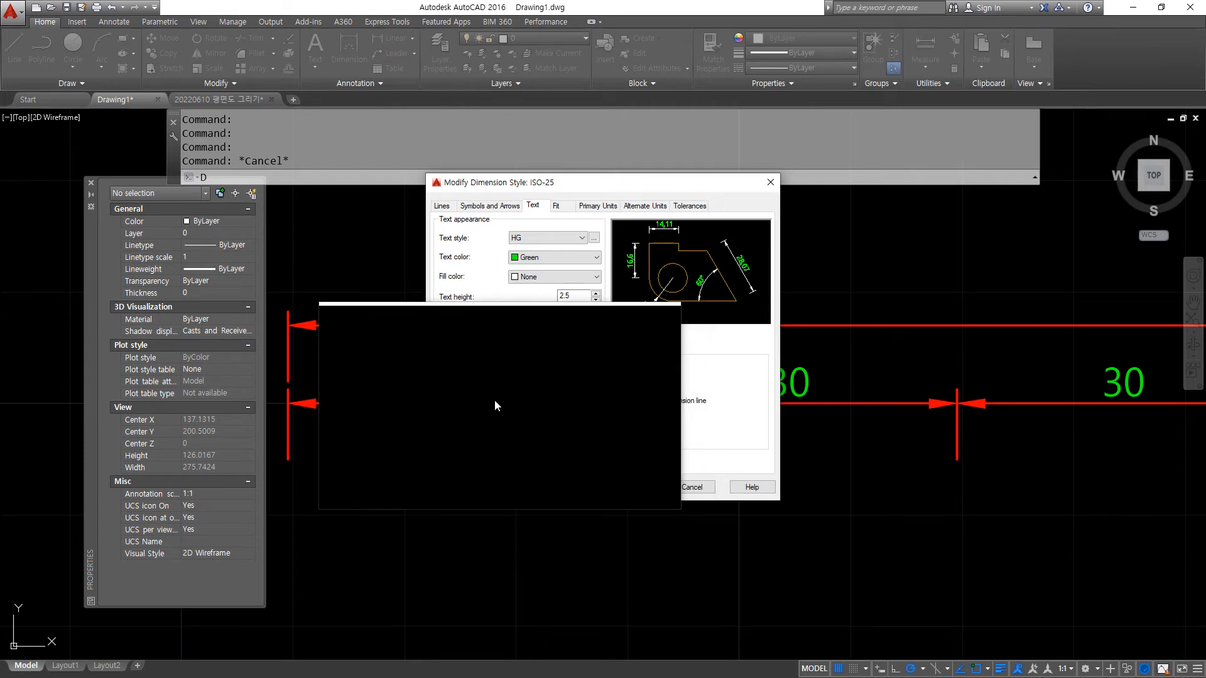
{"action": "key", "text": "Escape"}
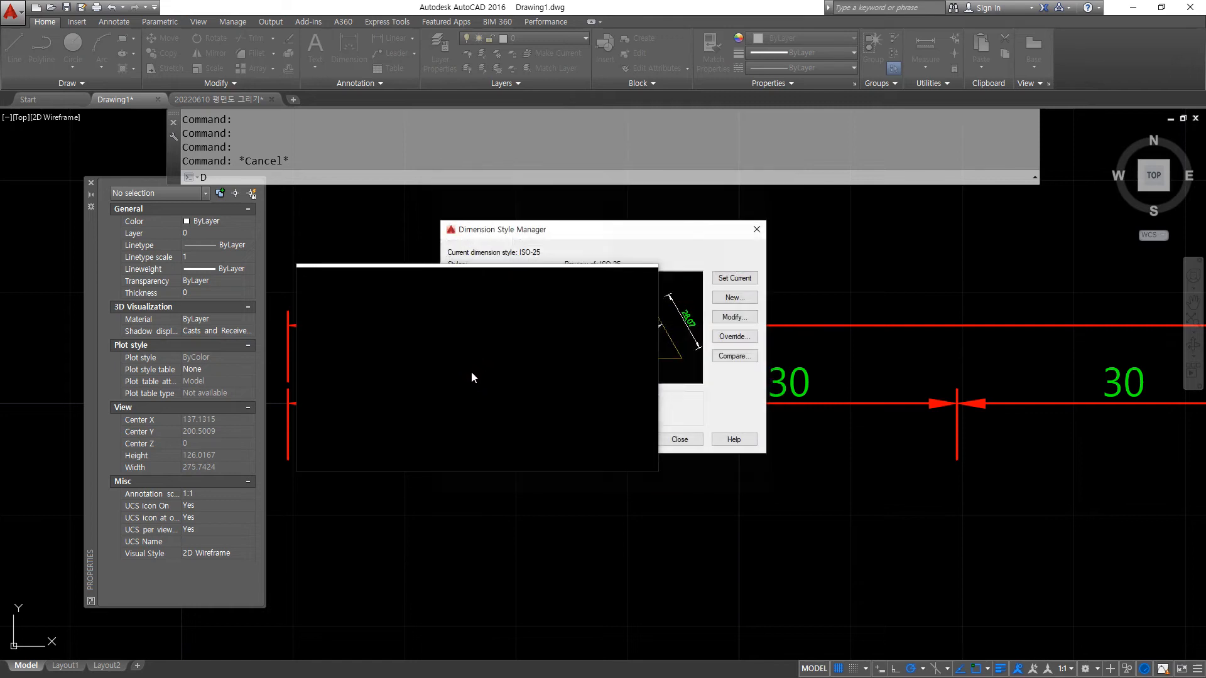
{"action": "key", "text": "Escape"}
{"action": "key", "text": "Escape"}
{"action": "key", "text": "Escape"}
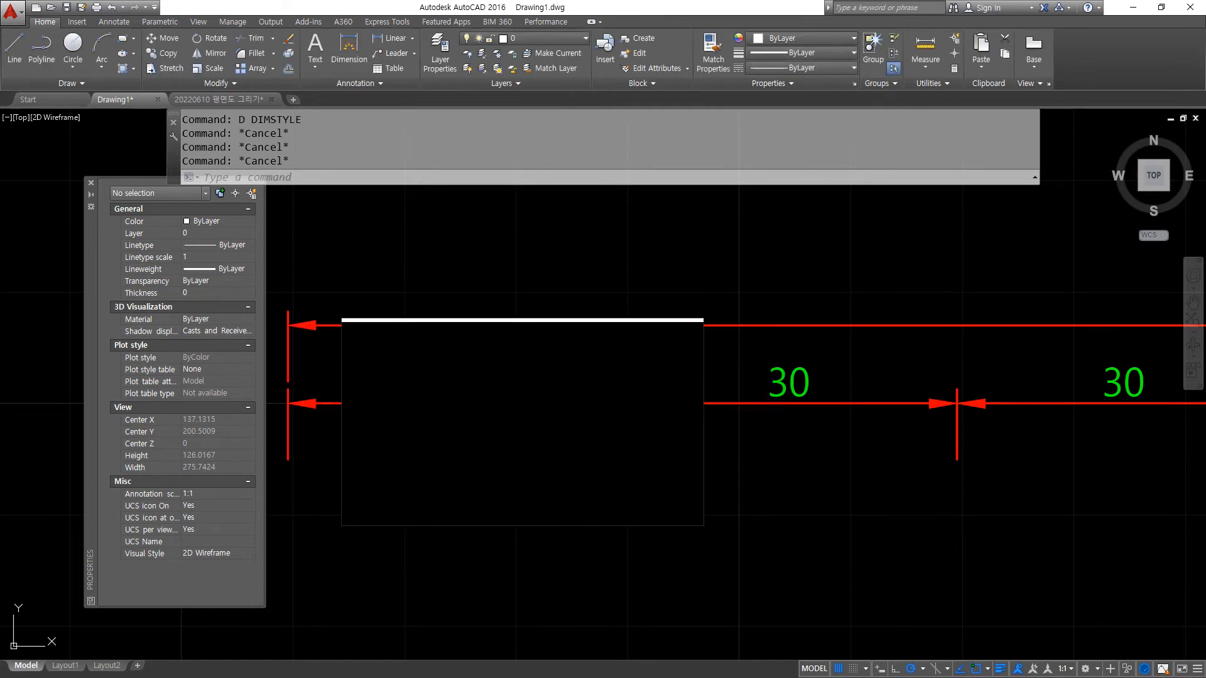
{"action": "scroll", "coordinate": [434, 408], "scroll_direction": "up", "scroll_amount": 6}
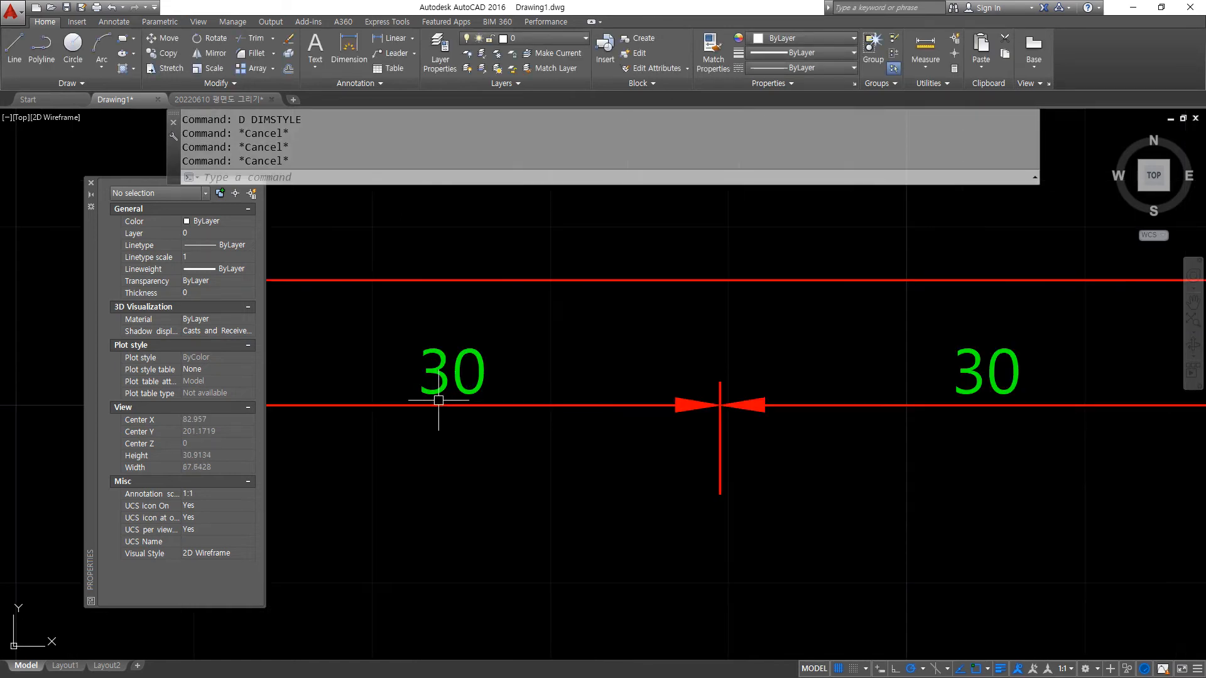
{"action": "key", "text": "ctrl+2"}
{"action": "left_click_drag", "start_coordinate": [677, 422], "coordinate": [677, 365]}
{"action": "key", "text": "ctrl+z"}
{"action": "mouse_move", "coordinate": [638, 444]}
{"action": "left_mouse_down"}
{"action": "mouse_move", "coordinate": [667, 328]}
{"action": "mouse_move", "coordinate": [657, 321]}
{"action": "left_mouse_up"}
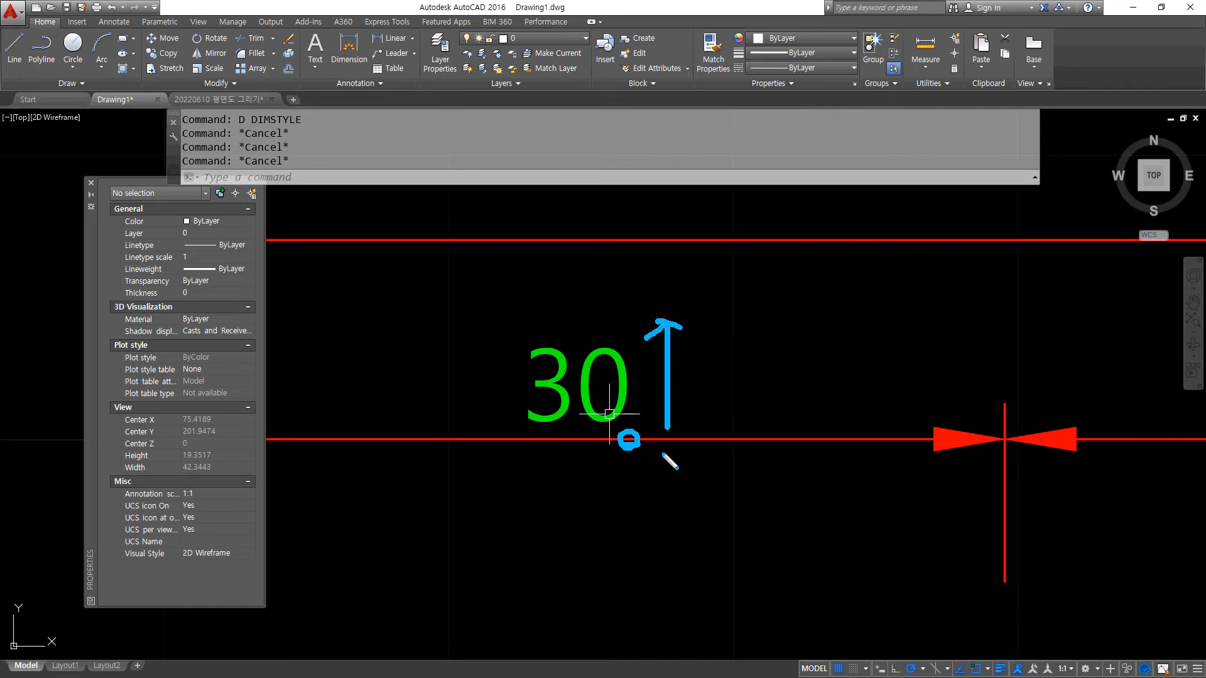
{"action": "mouse_move", "coordinate": [662, 450]}
{"action": "left_mouse_down"}
{"action": "mouse_move", "coordinate": [662, 545]}
{"action": "mouse_move", "coordinate": [679, 553]}
{"action": "left_mouse_up"}
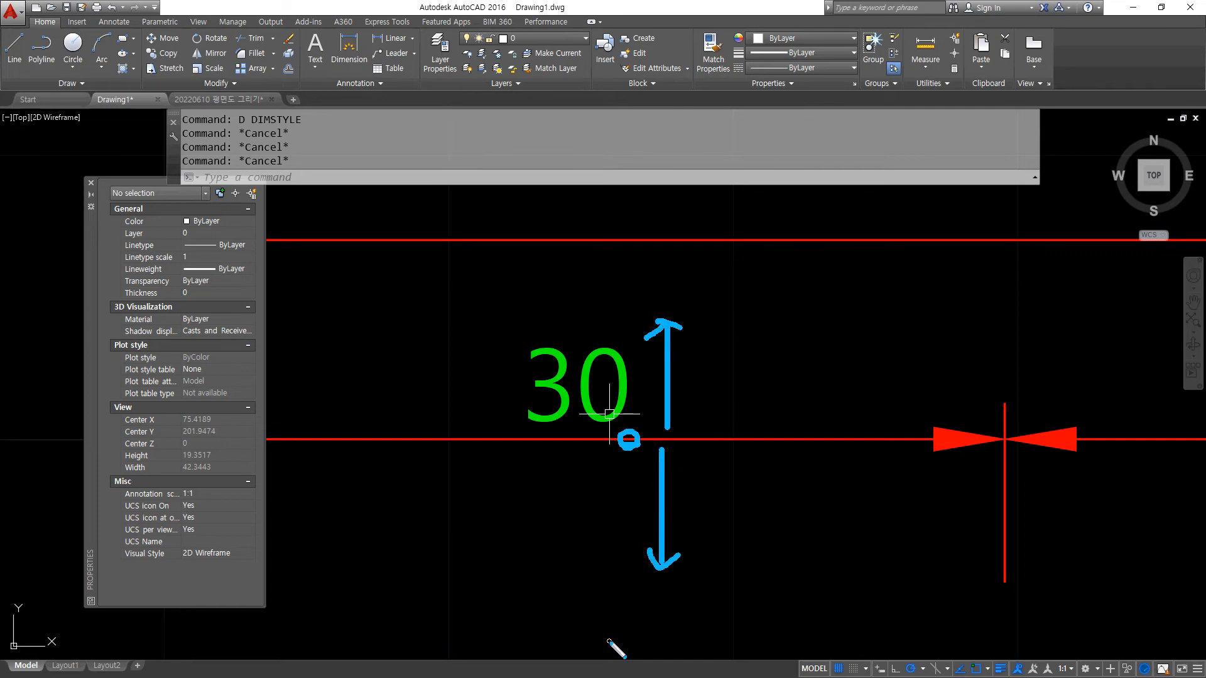
- Erase the center mark and the four center lines from the second circle beside the squares
{"action": "scroll", "coordinate": [610, 414], "scroll_direction": "down", "scroll_amount": 8}
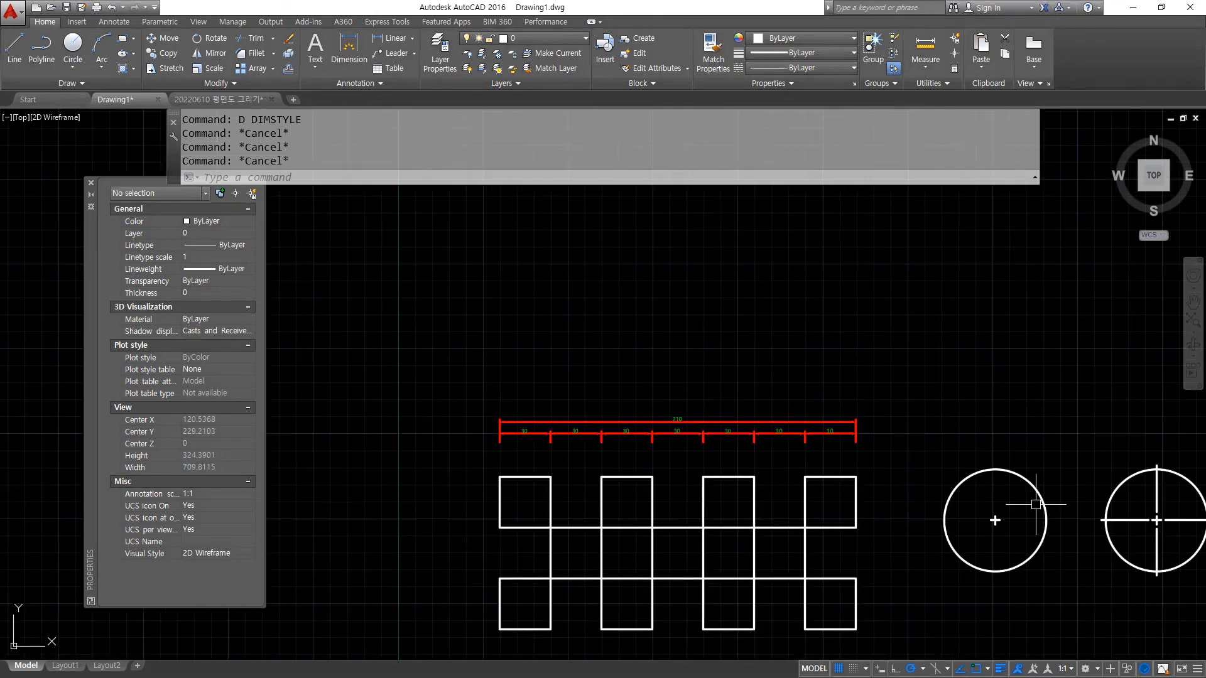
{"action": "middle_click_drag", "start_coordinate": [1018, 509], "coordinate": [537, 407]}
{"action": "scroll", "coordinate": [809, 398], "scroll_direction": "up", "scroll_amount": 4}
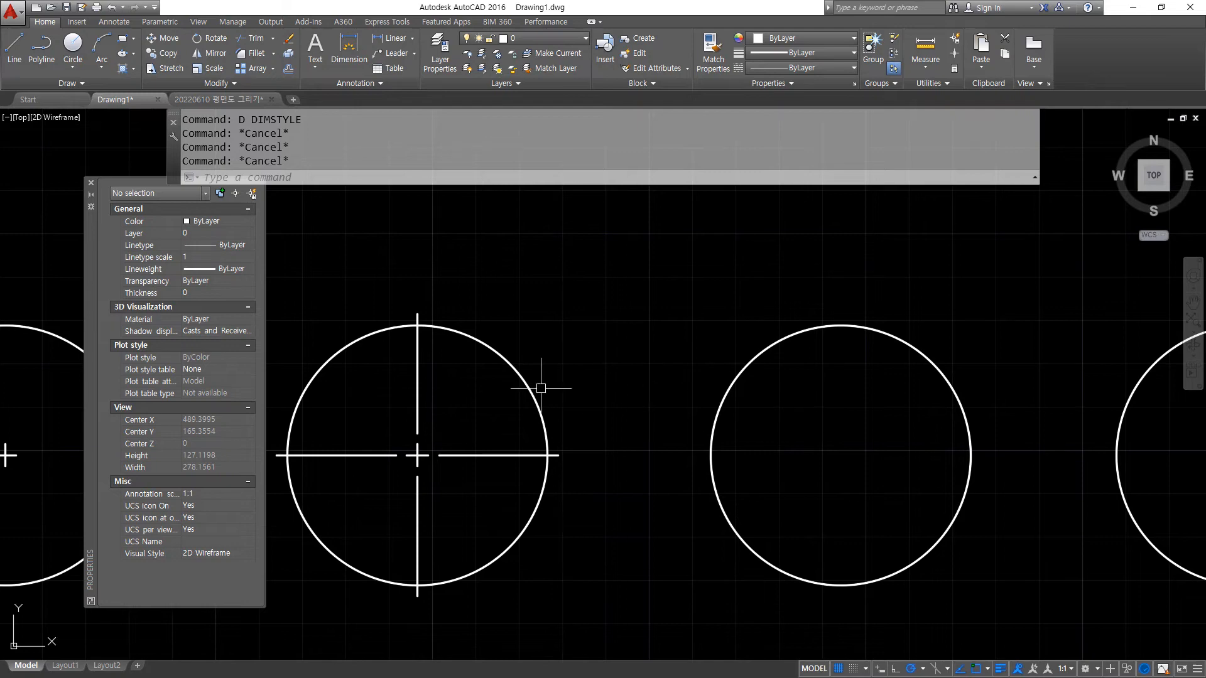
{"action": "scroll", "coordinate": [541, 389], "scroll_direction": "down", "scroll_amount": 4}
{"action": "scroll", "coordinate": [485, 405], "scroll_direction": "up", "scroll_amount": 4}
{"action": "scroll", "coordinate": [531, 471], "scroll_direction": "up", "scroll_amount": 2}
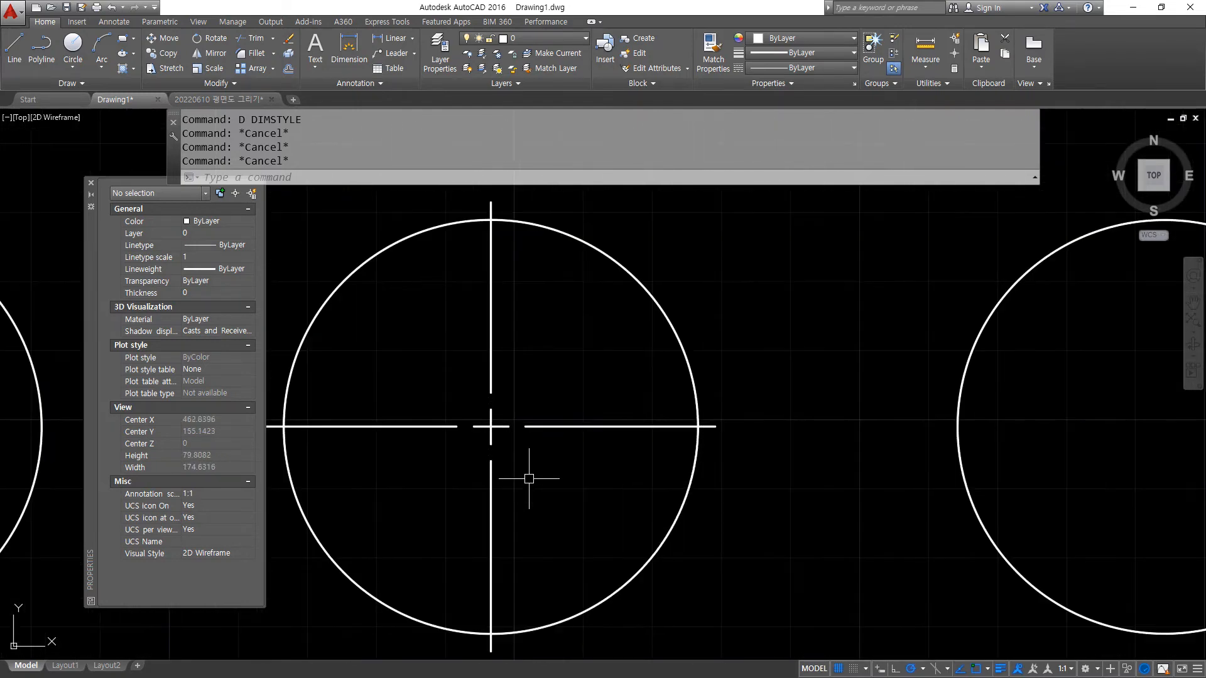
{"action": "left_click", "coordinate": [553, 486]}
{"action": "left_click", "coordinate": [432, 358]}
{"action": "type", "text": "e"}
{"action": "key", "text": "Return"}
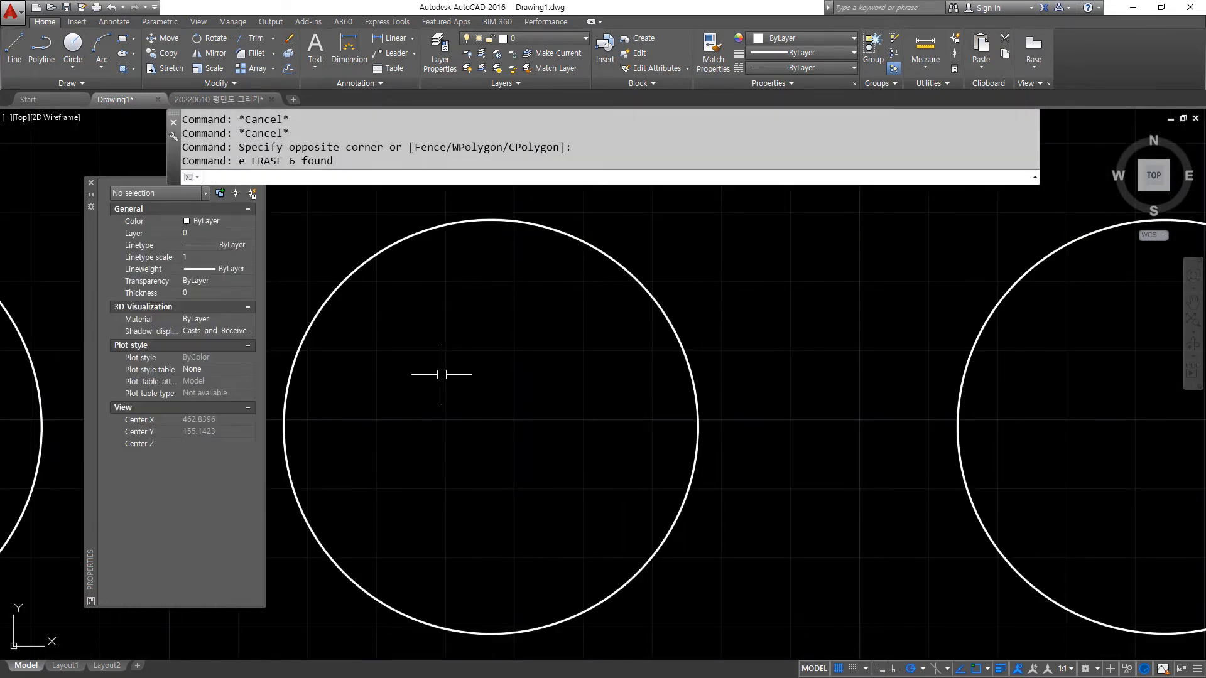
- Draw six construction lines through the circle's center, spaced every 30 degrees starting from horizontal
{"action": "type", "text": "xl"}
{"action": "key", "text": "Return"}
{"action": "type", "text": "cen"}
{"action": "key", "text": "Return"}
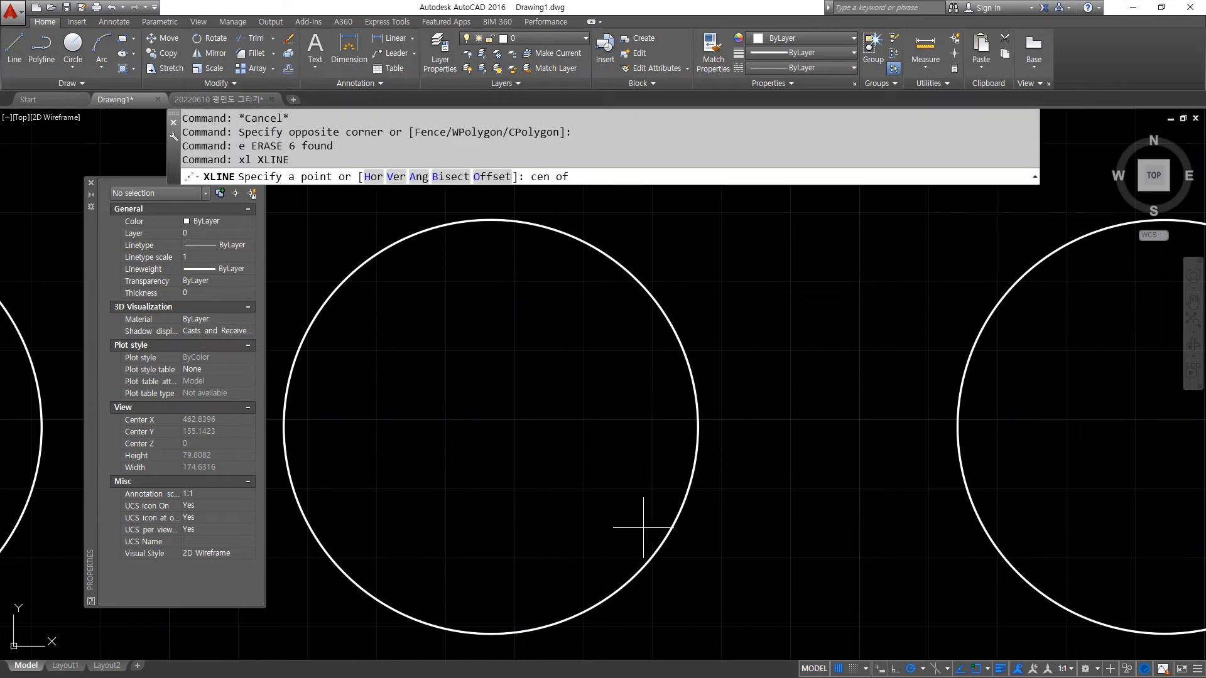
{"action": "left_click", "coordinate": [654, 552]}
{"action": "left_click", "coordinate": [730, 427]}
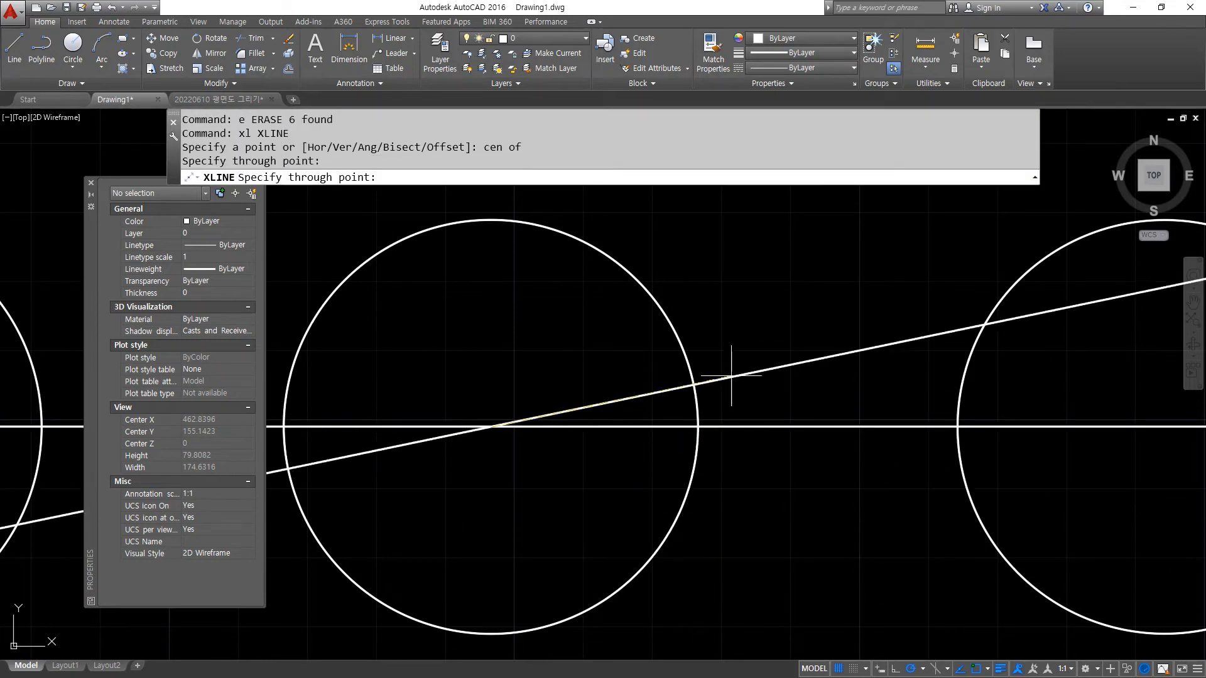
{"action": "left_click", "coordinate": [691, 314]}
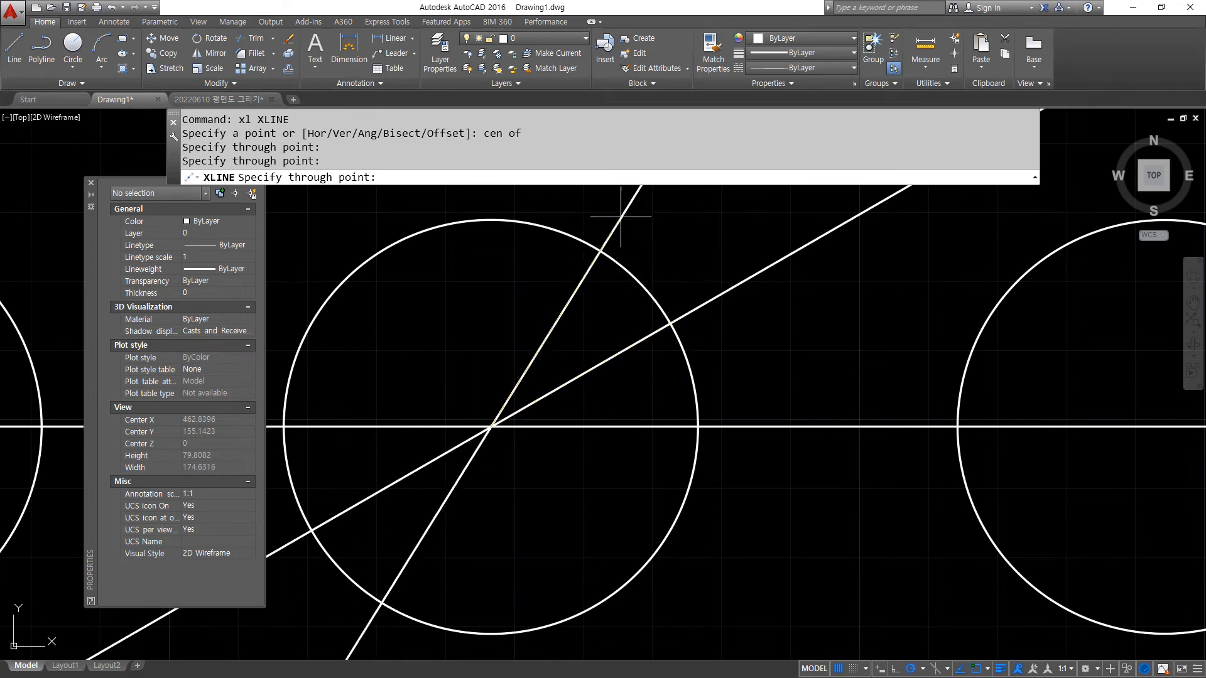
{"action": "left_click", "coordinate": [614, 215]}
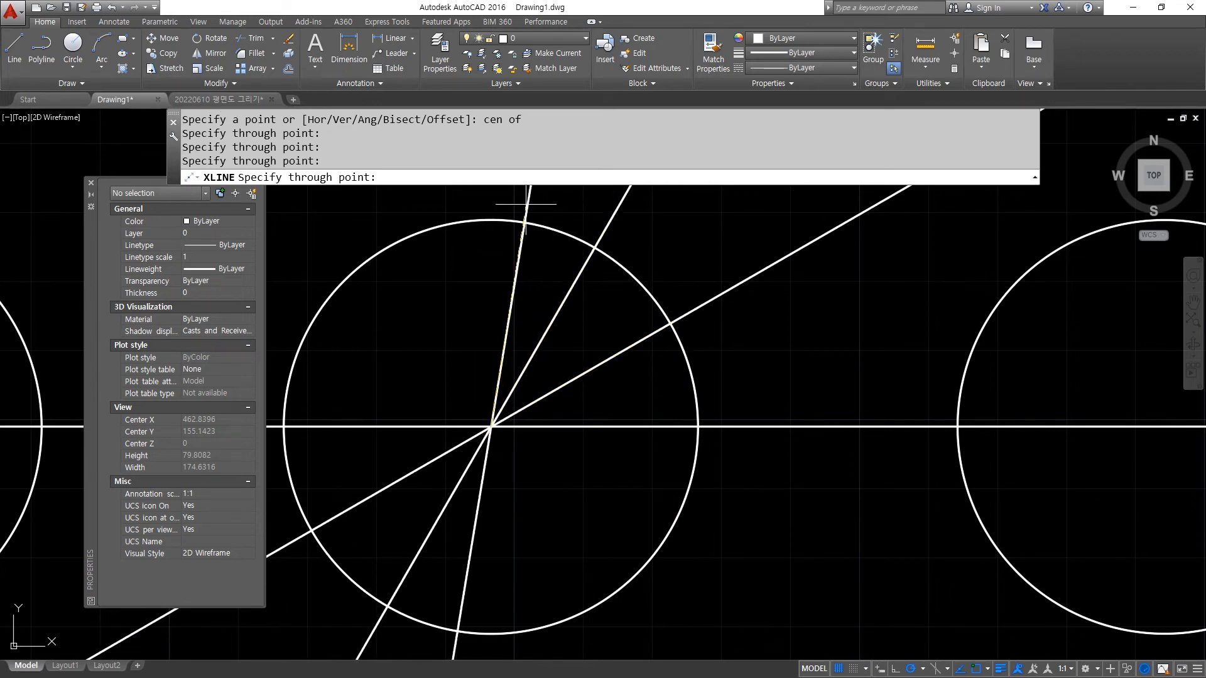
{"action": "left_click", "coordinate": [490, 198]}
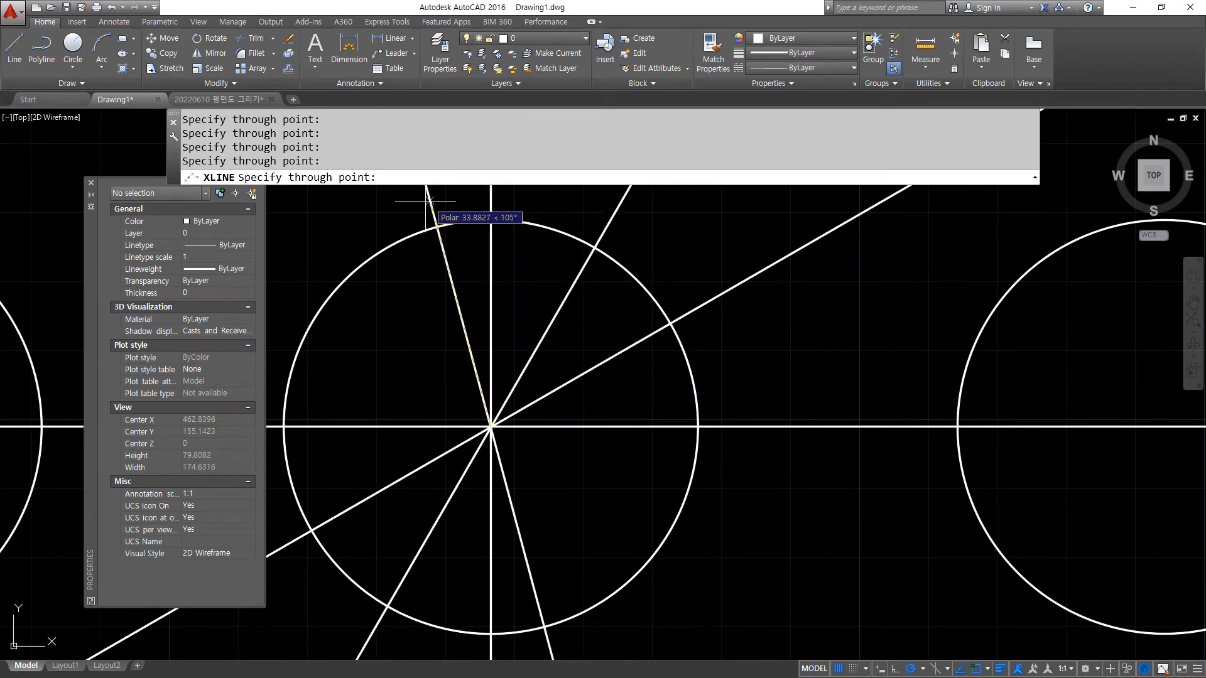
{"action": "left_click", "coordinate": [363, 212]}
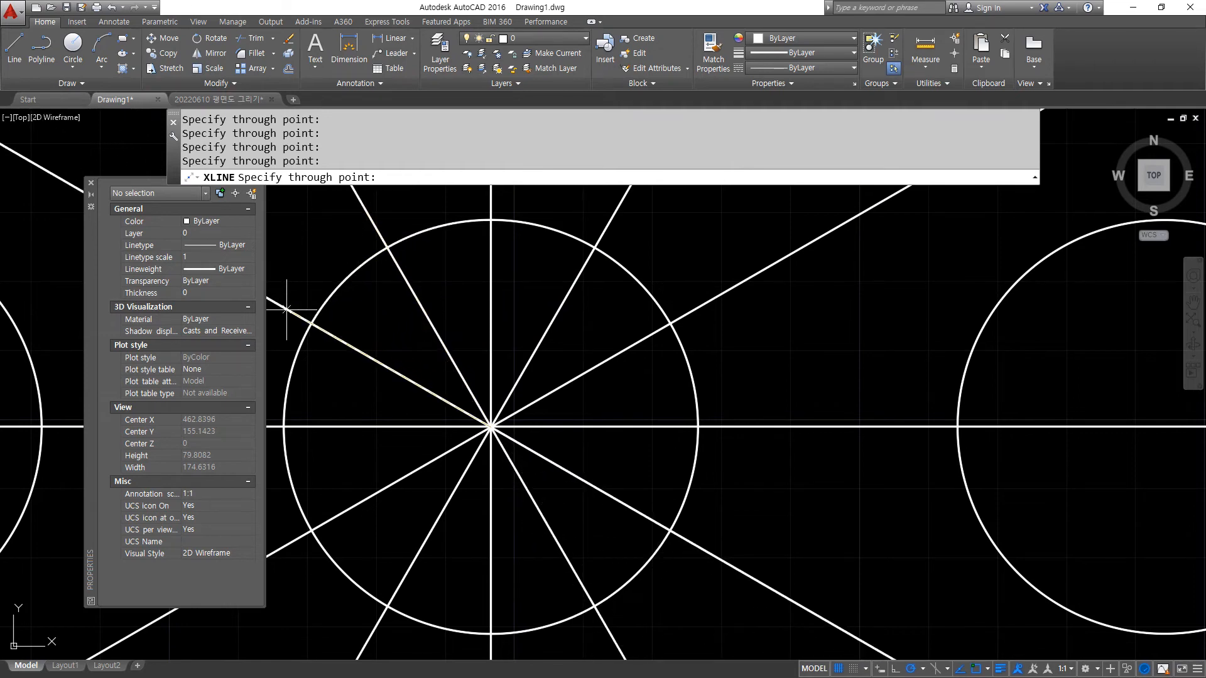
{"action": "left_click", "coordinate": [286, 309]}
{"action": "key", "text": "Return"}
- Trim the six construction lines outside the circle with a fence around it, using the circle as the cutting edge
{"action": "type", "text": "tr"}
{"action": "key", "text": "Return"}
{"action": "left_click", "coordinate": [690, 371]}
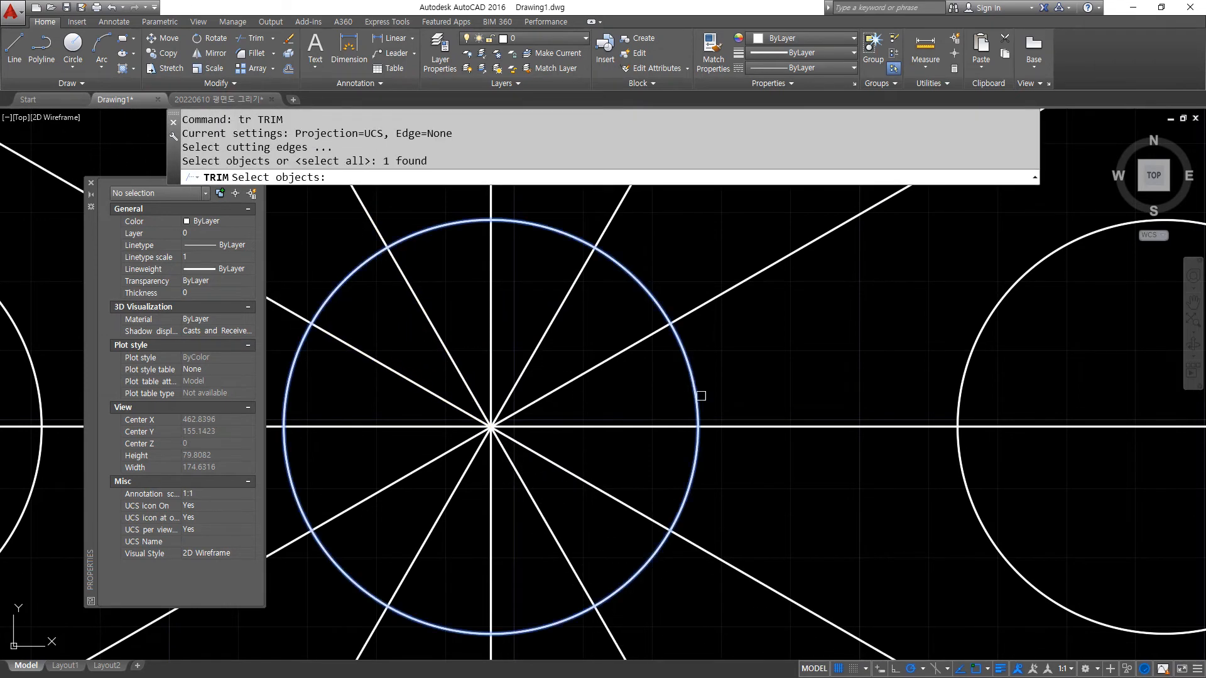
{"action": "scroll", "coordinate": [701, 396], "scroll_direction": "down", "scroll_amount": 1}
{"action": "key", "text": "Return"}
{"action": "type", "text": "f"}
{"action": "key", "text": "Return"}
{"action": "left_click", "coordinate": [768, 451]}
{"action": "left_click", "coordinate": [750, 275]}
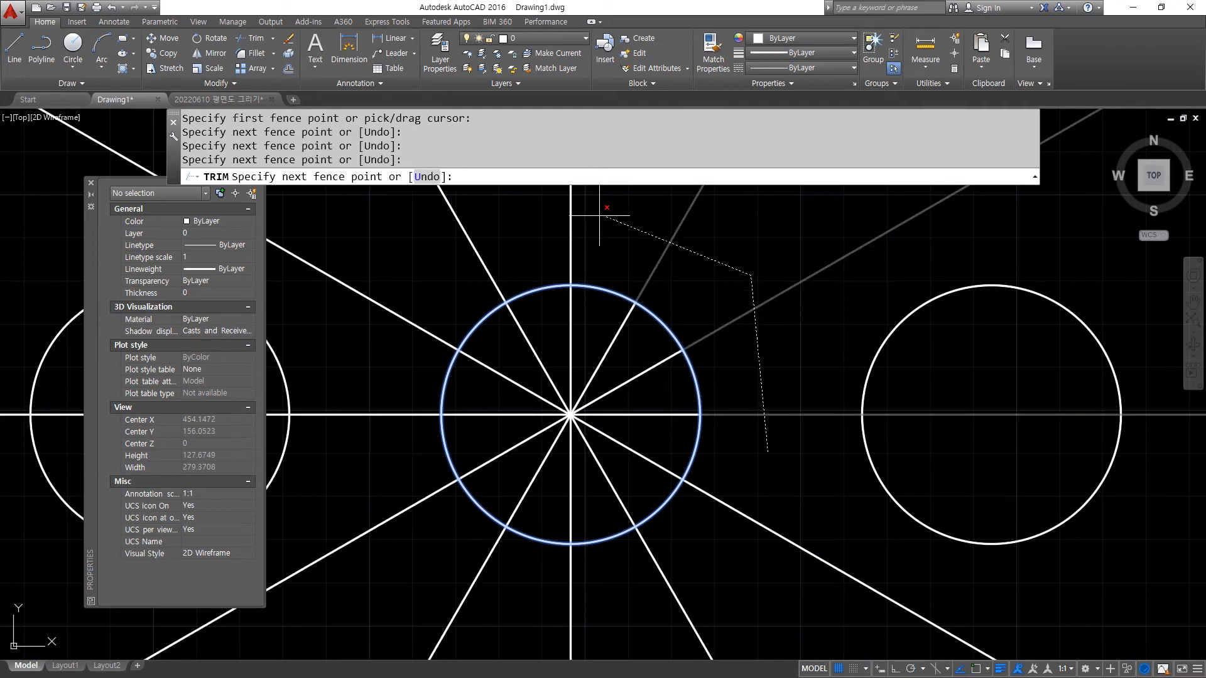
{"action": "left_click", "coordinate": [605, 215]}
{"action": "left_click", "coordinate": [411, 233]}
{"action": "left_click", "coordinate": [366, 376]}
{"action": "left_click", "coordinate": [384, 531]}
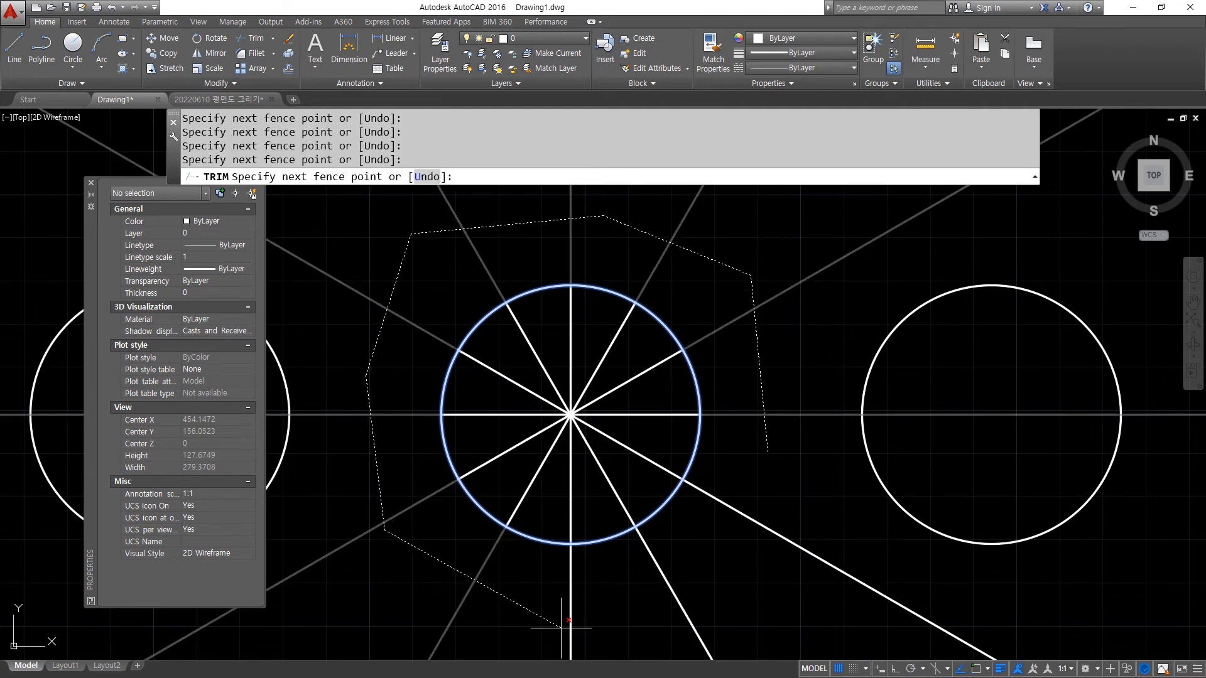
{"action": "left_click", "coordinate": [569, 629]}
{"action": "left_click", "coordinate": [797, 603]}
{"action": "left_click", "coordinate": [808, 514]}
{"action": "key", "text": "Return"}
{"action": "key", "text": "Return"}
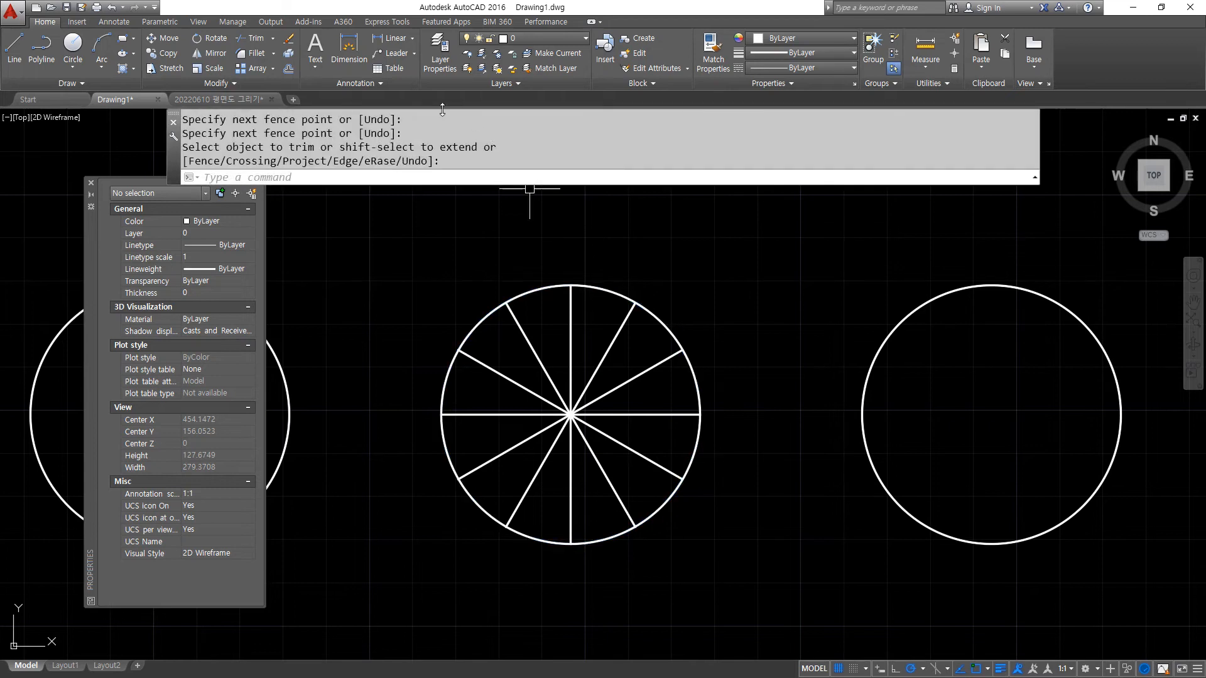
{"action": "key", "text": "Escape"}
{"action": "key", "text": "Escape"}
- Add an angular dimension between the horizontal line and the 30-degree line, placed outside the circle's right side
{"action": "left_click", "coordinate": [93, 22]}
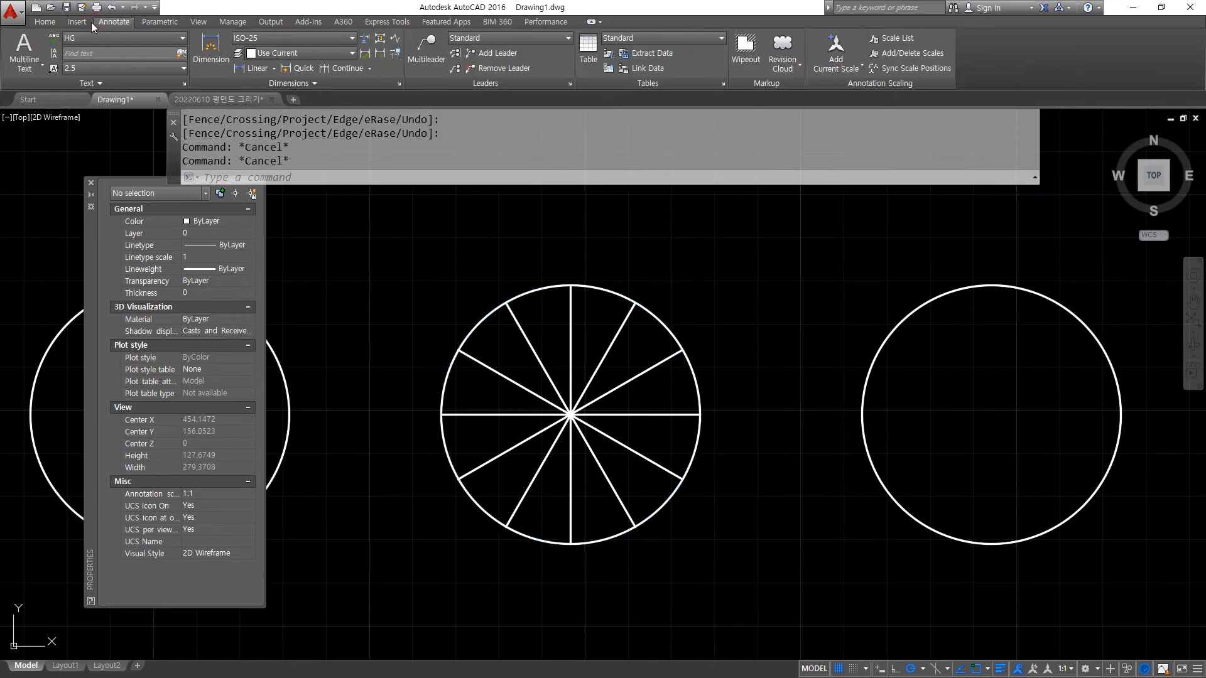
{"action": "left_click", "coordinate": [275, 69]}
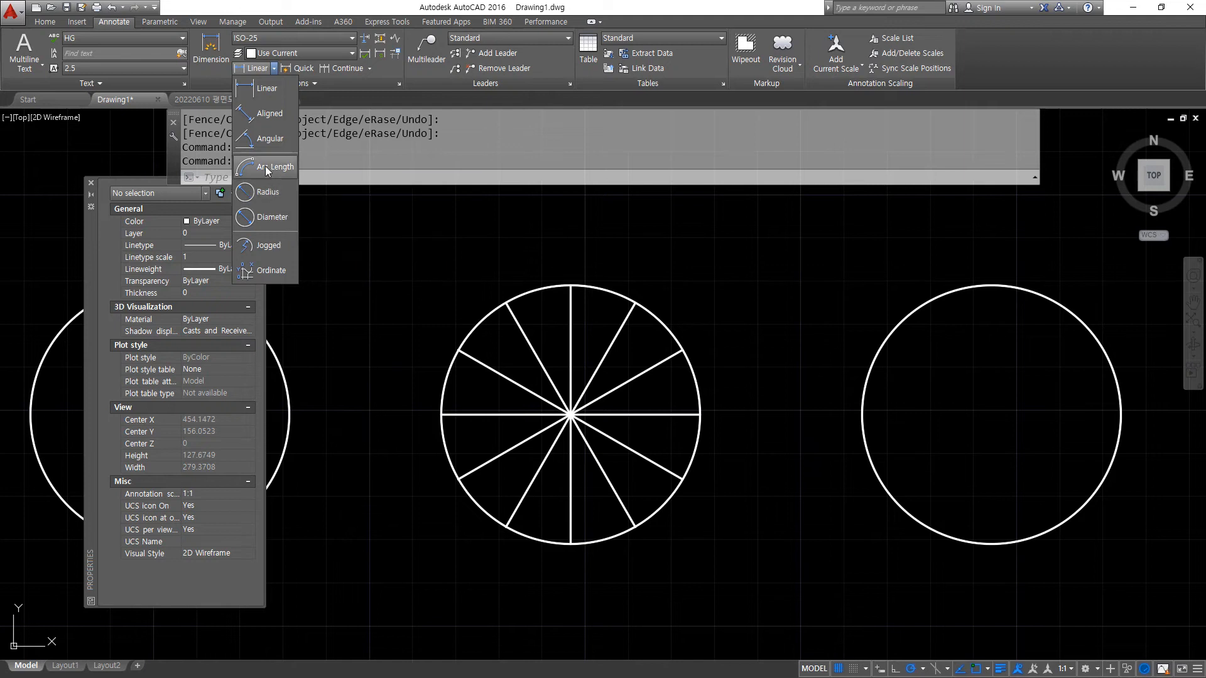
{"action": "left_click", "coordinate": [270, 139]}
{"action": "left_click", "coordinate": [670, 356]}
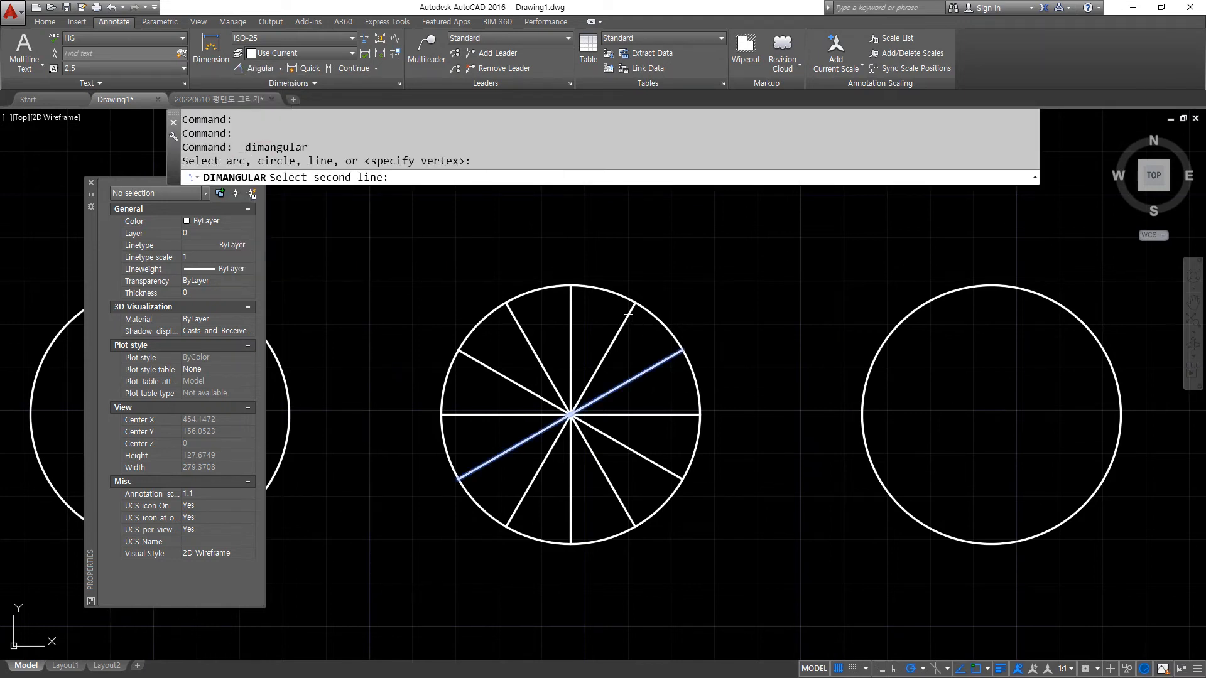
{"action": "left_click", "coordinate": [681, 414]}
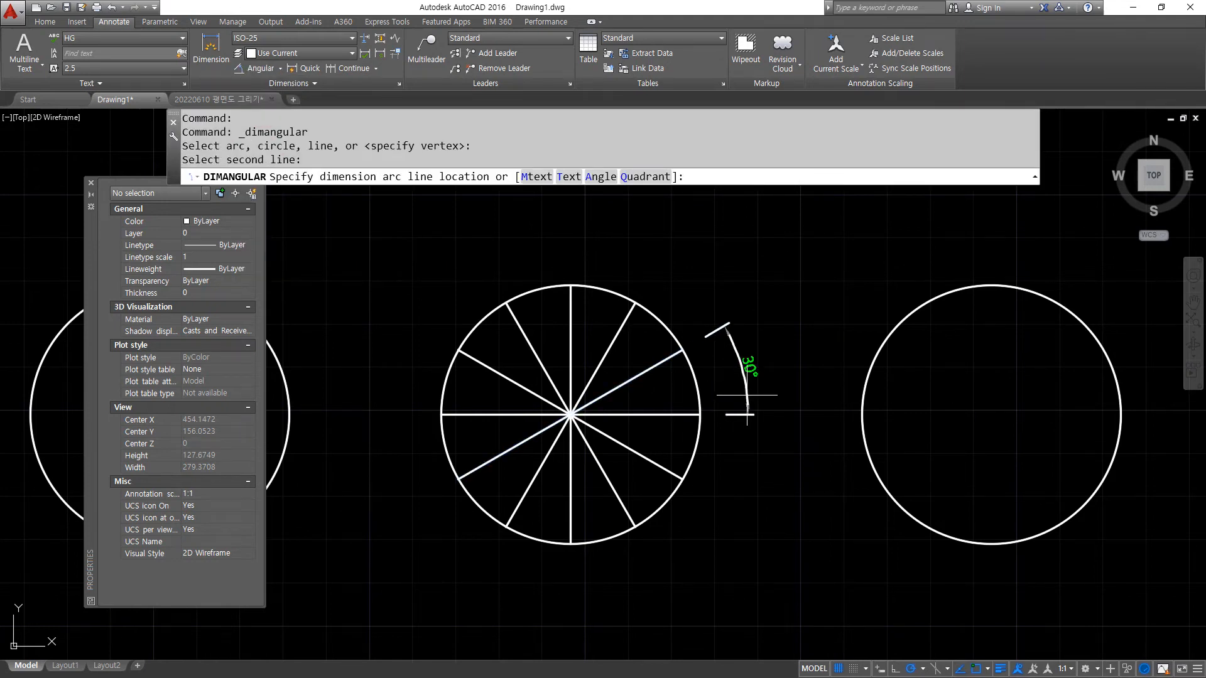
{"action": "left_click", "coordinate": [745, 371]}
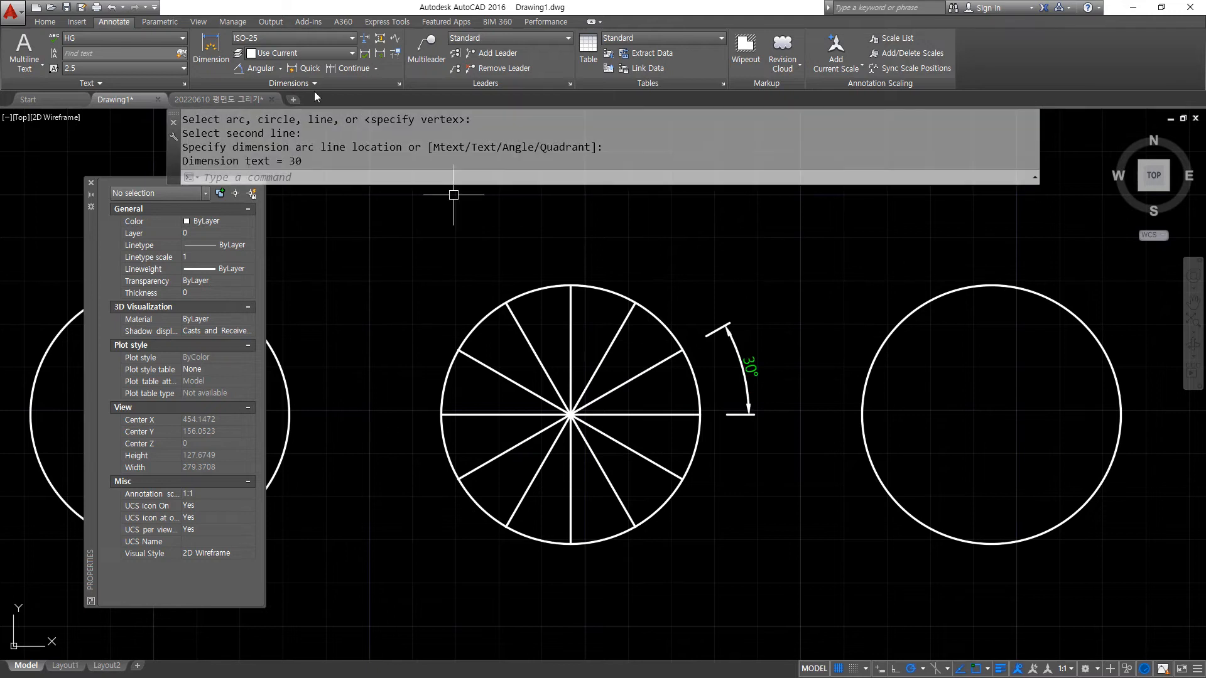
- Continue the angular dimension clockwise through each remaining line endpoint until it closes the full ring around the circle
{"action": "left_click", "coordinate": [342, 67]}
{"action": "left_click", "coordinate": [682, 479]}
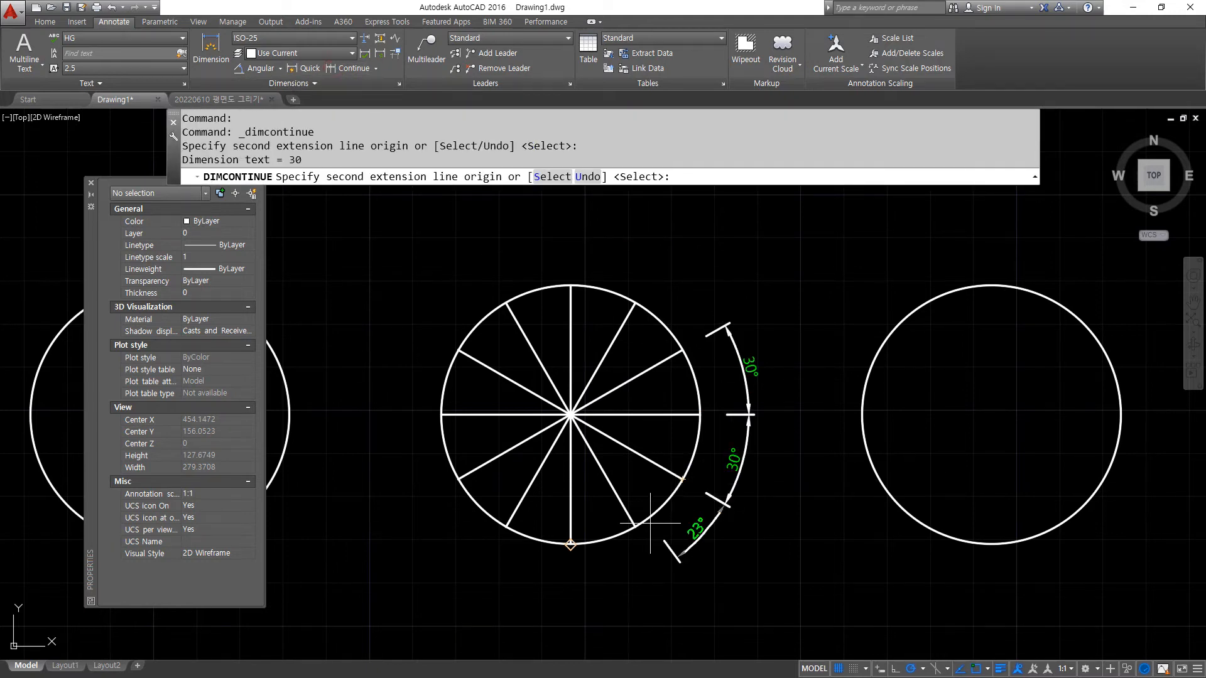
{"action": "left_click", "coordinate": [635, 526]}
{"action": "left_click", "coordinate": [570, 544]}
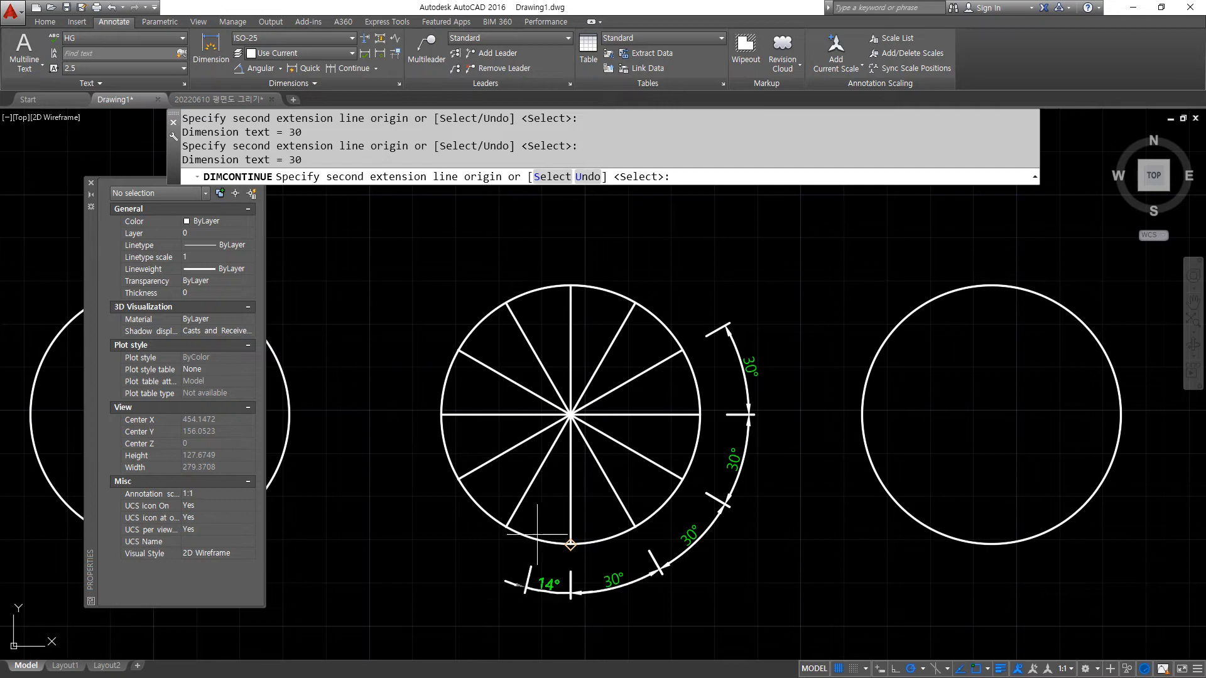
{"action": "left_click", "coordinate": [506, 526]}
{"action": "left_click", "coordinate": [458, 479]}
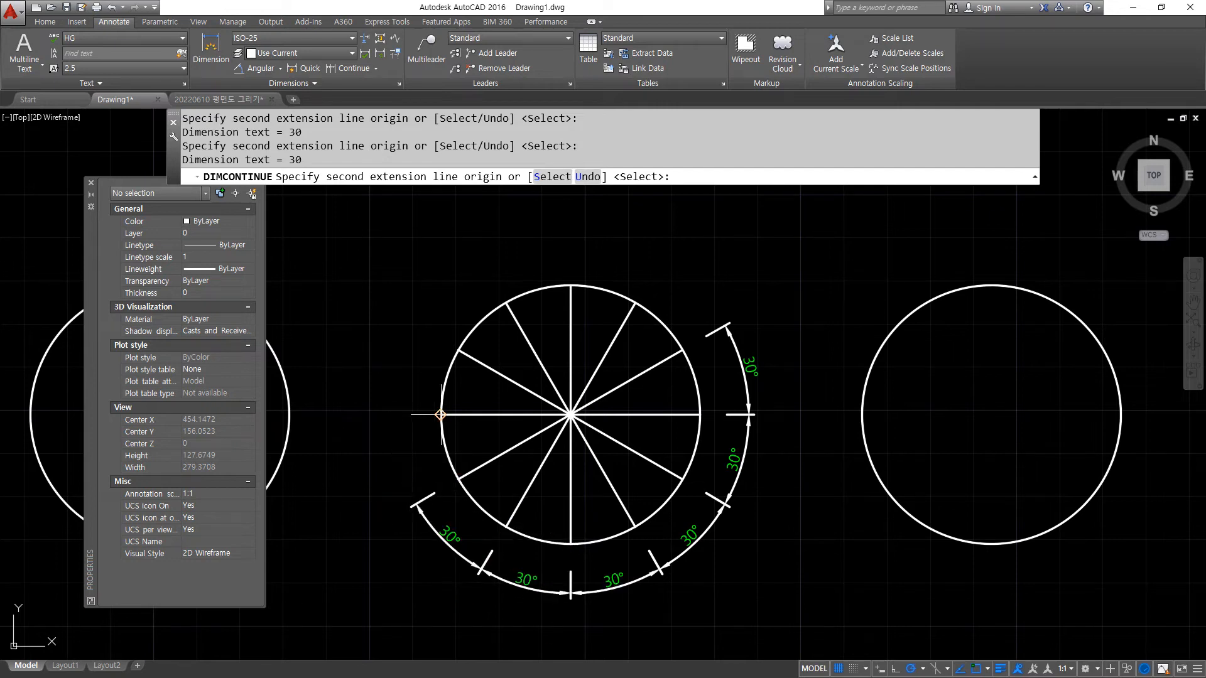
{"action": "left_click", "coordinate": [442, 414]}
{"action": "left_click", "coordinate": [459, 350]}
{"action": "left_click", "coordinate": [505, 303]}
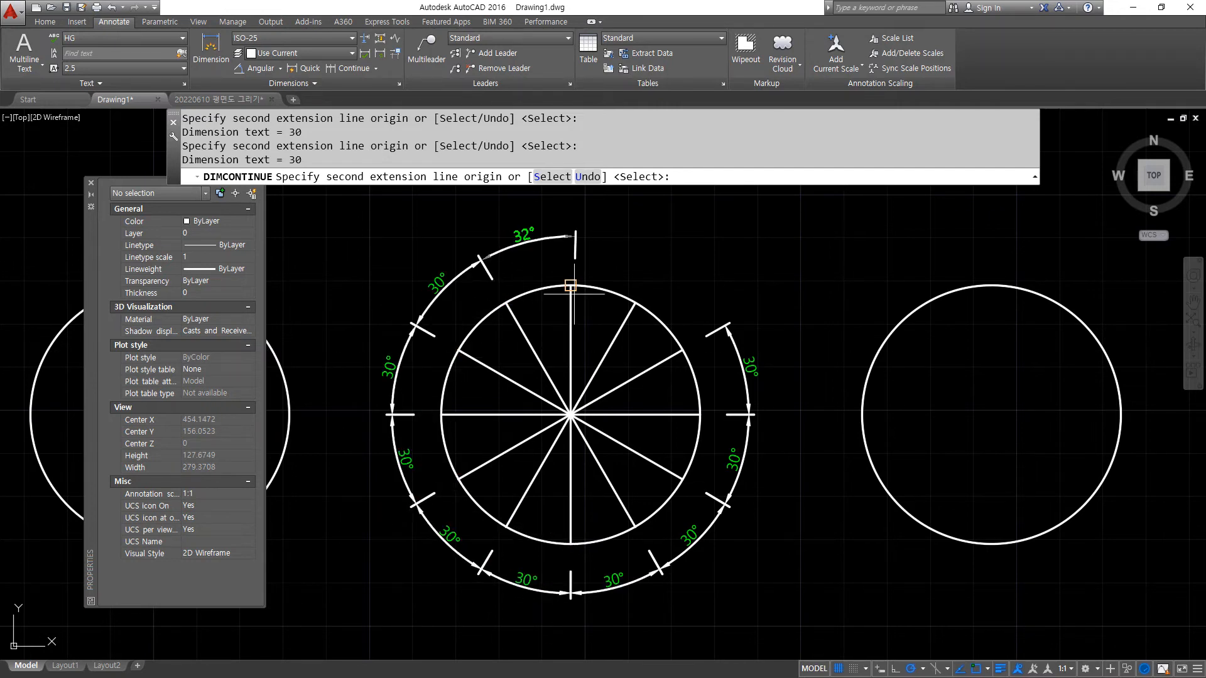
{"action": "left_click", "coordinate": [571, 285]}
{"action": "left_click", "coordinate": [635, 302]}
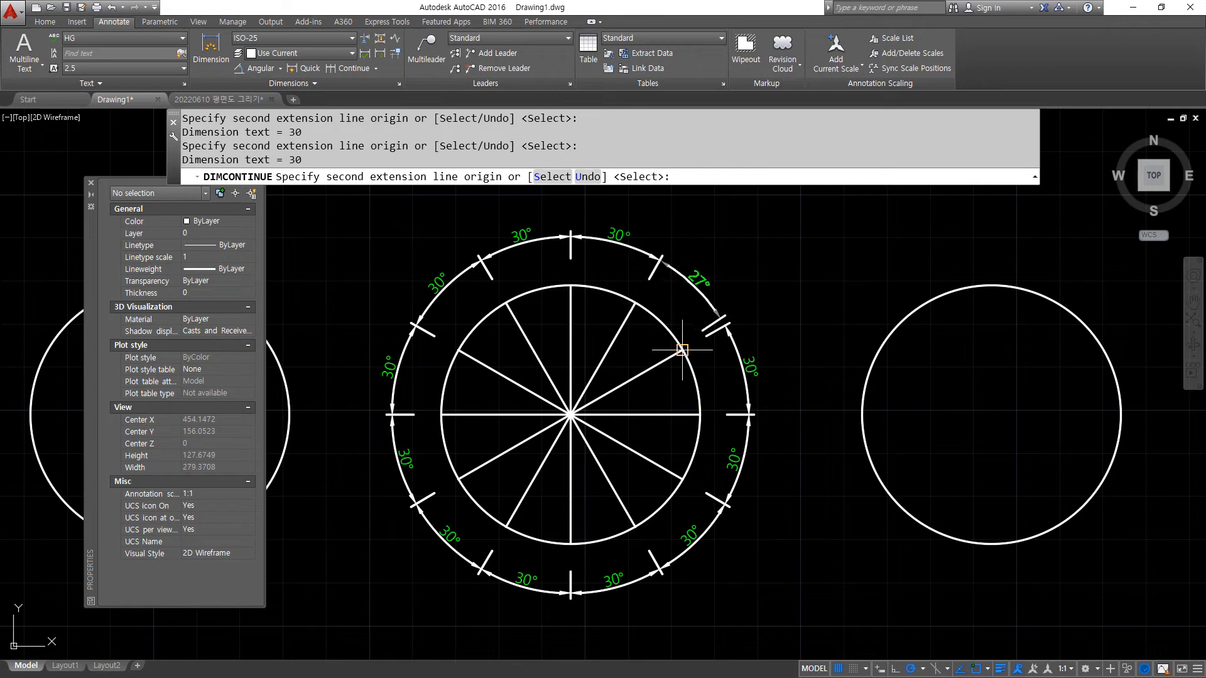
{"action": "left_click", "coordinate": [682, 350]}
{"action": "key", "text": "Escape"}
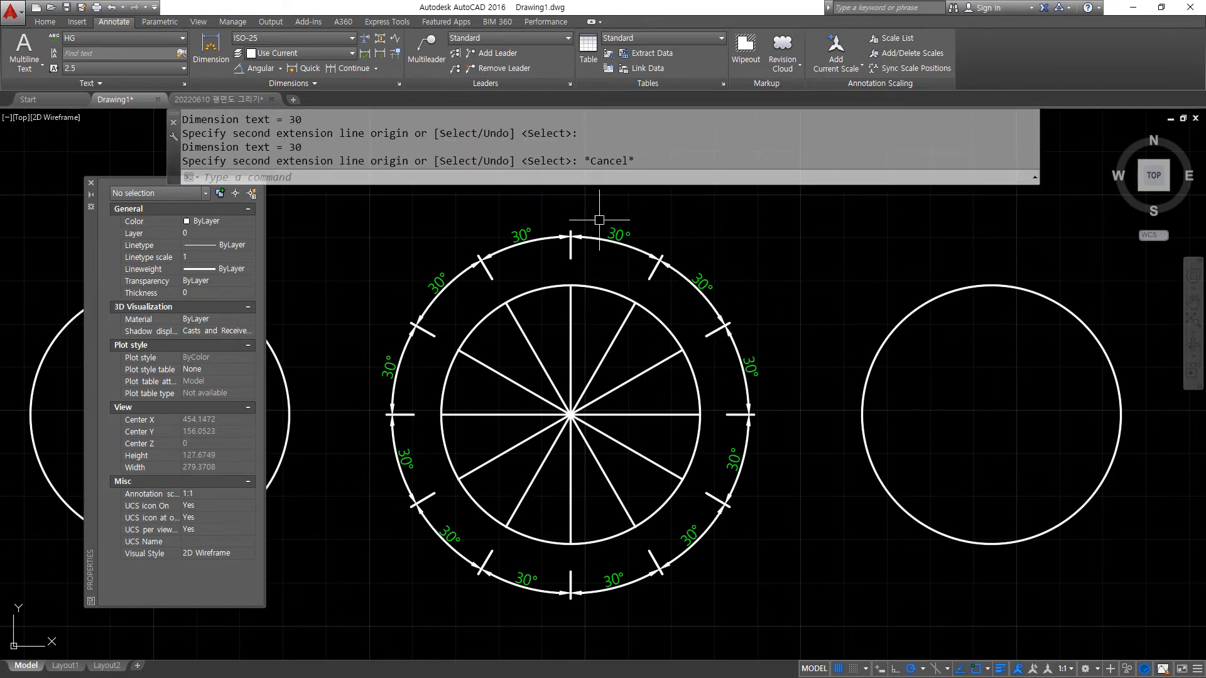
{"action": "left_click_drag", "start_coordinate": [618, 259], "coordinate": [623, 235]}
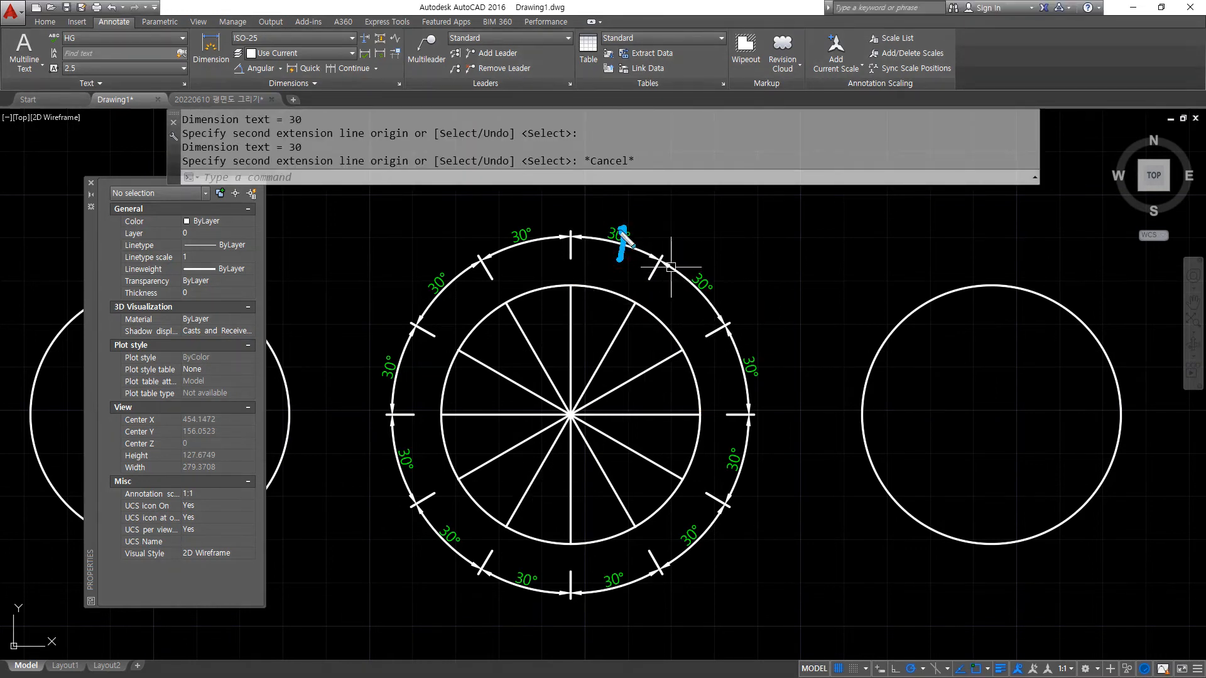
{"action": "mouse_move", "coordinate": [515, 250]}
{"action": "left_mouse_down"}
{"action": "mouse_move", "coordinate": [502, 216]}
{"action": "mouse_move", "coordinate": [530, 215]}
{"action": "left_mouse_up"}
{"action": "mouse_move", "coordinate": [448, 292]}
{"action": "left_mouse_down"}
{"action": "mouse_move", "coordinate": [418, 252]}
{"action": "mouse_move", "coordinate": [446, 250]}
{"action": "left_mouse_up"}
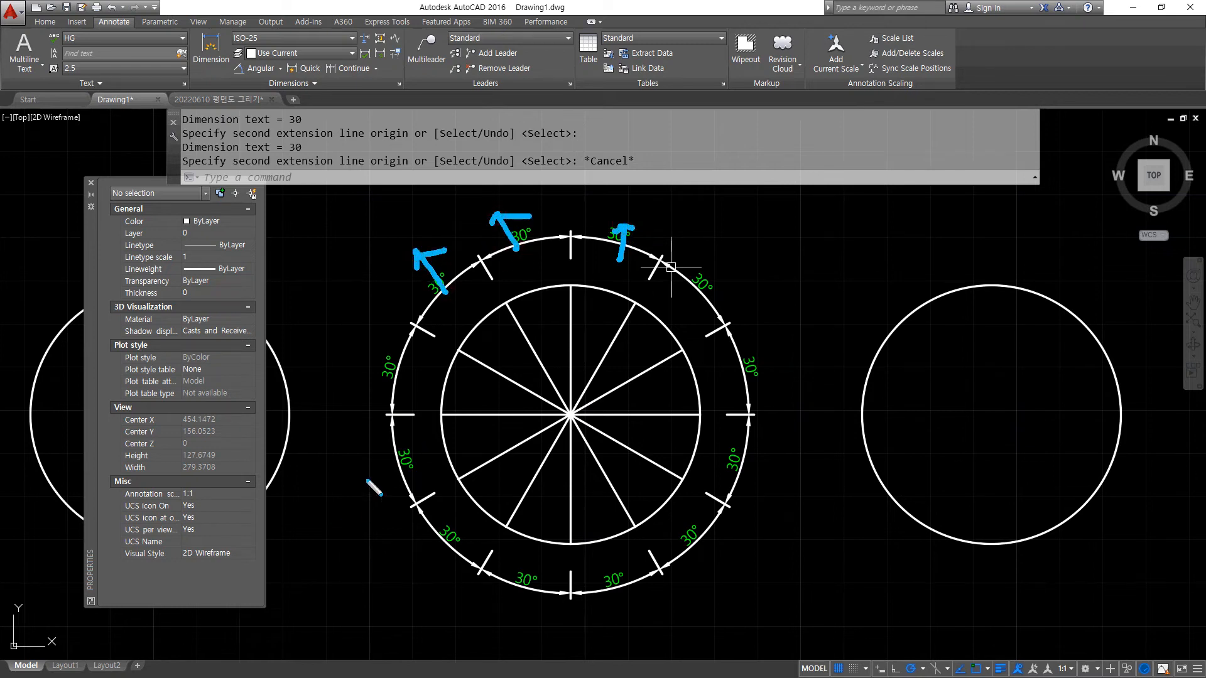
{"action": "mouse_move", "coordinate": [384, 378]}
{"action": "left_mouse_down"}
{"action": "mouse_move", "coordinate": [357, 364]}
{"action": "mouse_move", "coordinate": [362, 388]}
{"action": "left_mouse_up"}
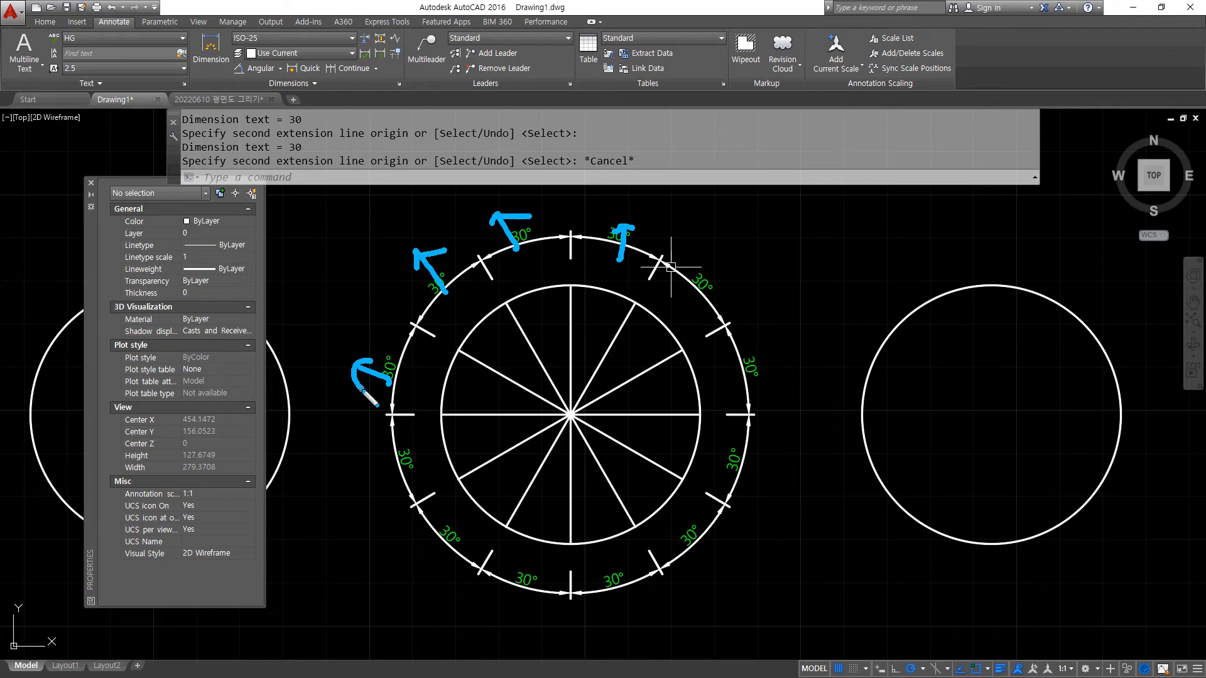
{"action": "key", "text": "Escape"}
- Add an angular dimension between the upper-left and lower-left lines adjacent to horizontal, outside the left side of the dimension ring
{"action": "scroll", "coordinate": [355, 420], "scroll_direction": "up", "scroll_amount": 4}
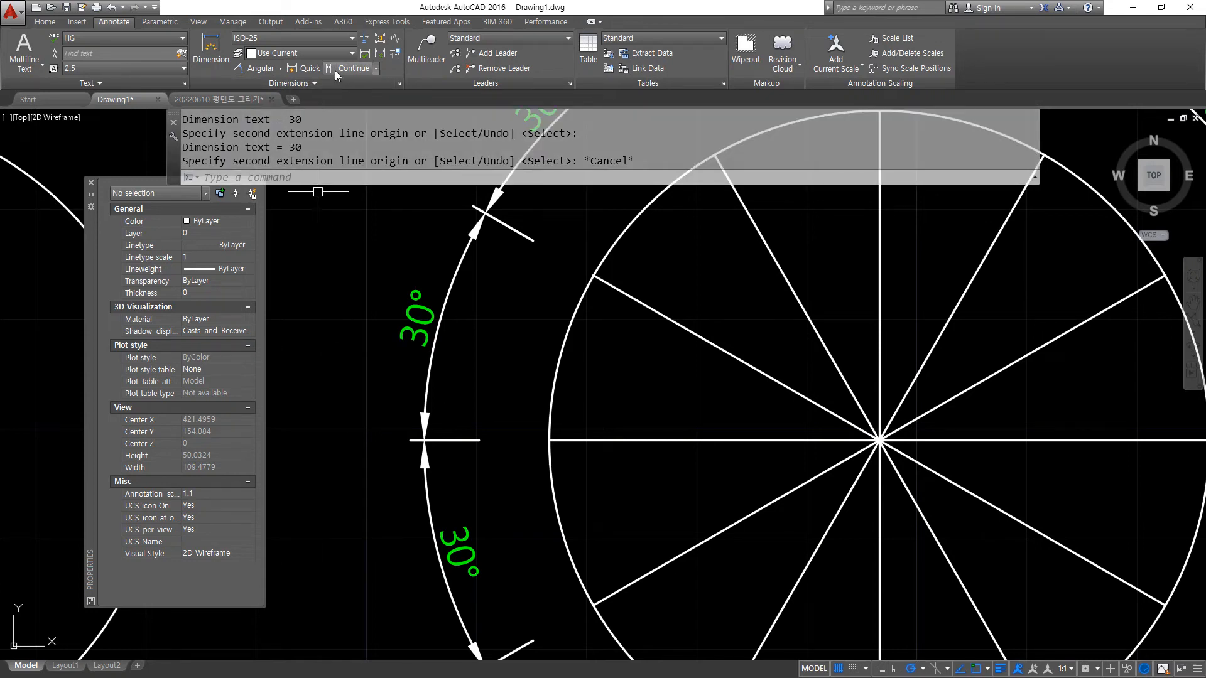
{"action": "left_click", "coordinate": [260, 68]}
{"action": "left_click", "coordinate": [660, 314]}
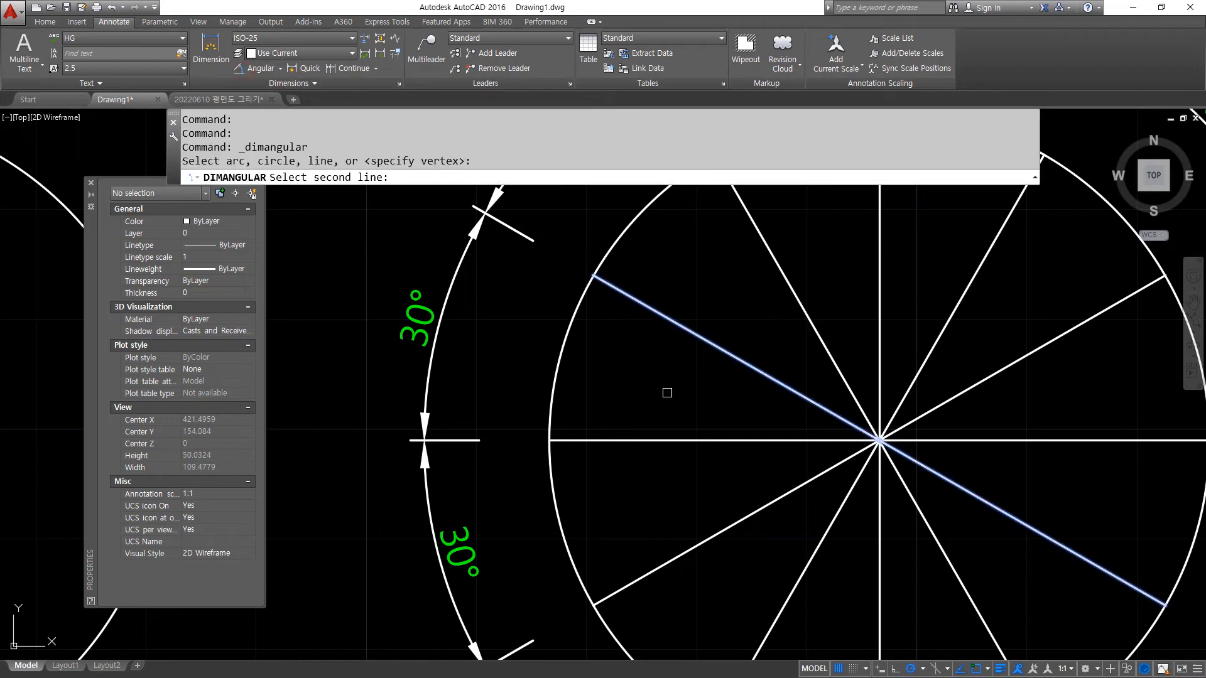
{"action": "left_click", "coordinate": [676, 558]}
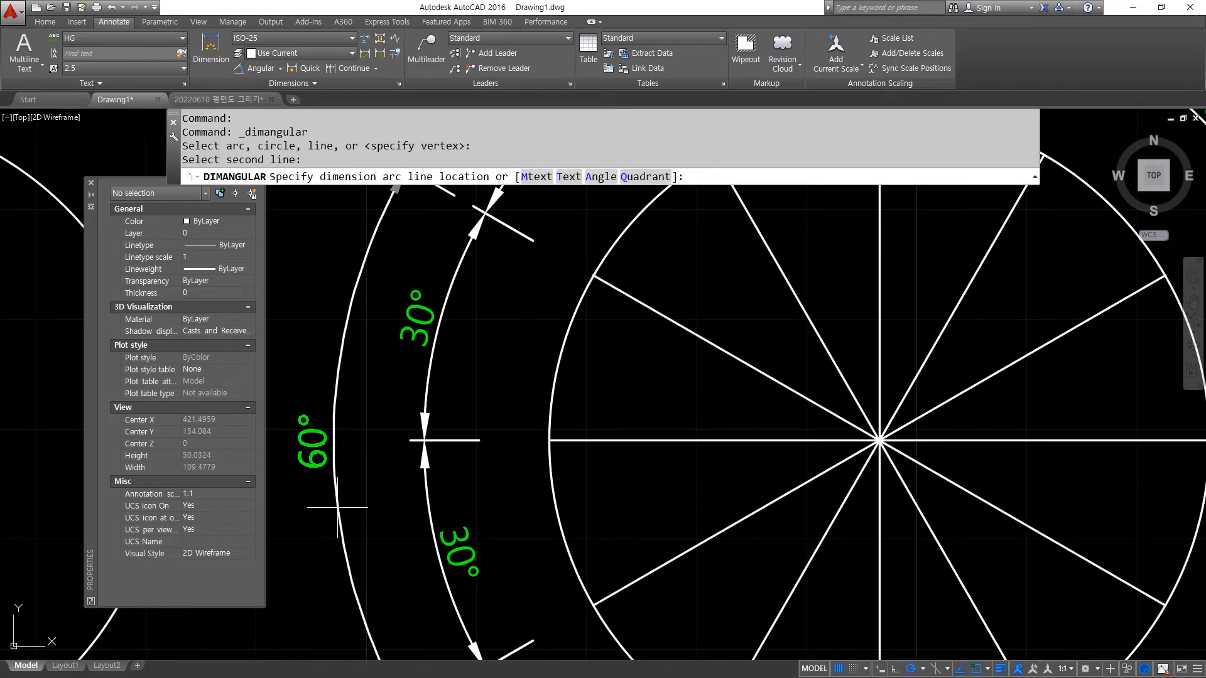
{"action": "left_click", "coordinate": [336, 465]}
{"action": "scroll", "coordinate": [419, 485], "scroll_direction": "down", "scroll_amount": 5}
- Add a matching angular dimension between the lower-right and upper-right lines adjacent to horizontal, outside the right side of the ring
{"action": "key", "text": "Return"}
{"action": "left_click", "coordinate": [672, 507]}
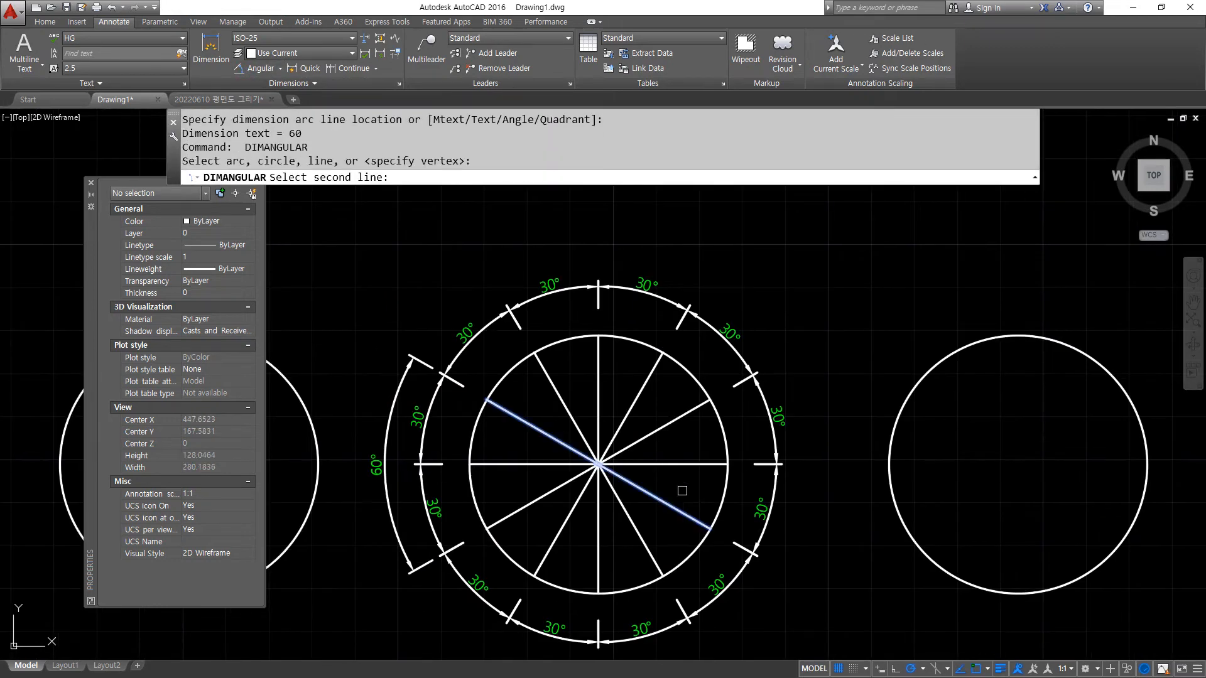
{"action": "left_click", "coordinate": [689, 409]}
{"action": "left_click", "coordinate": [826, 465]}
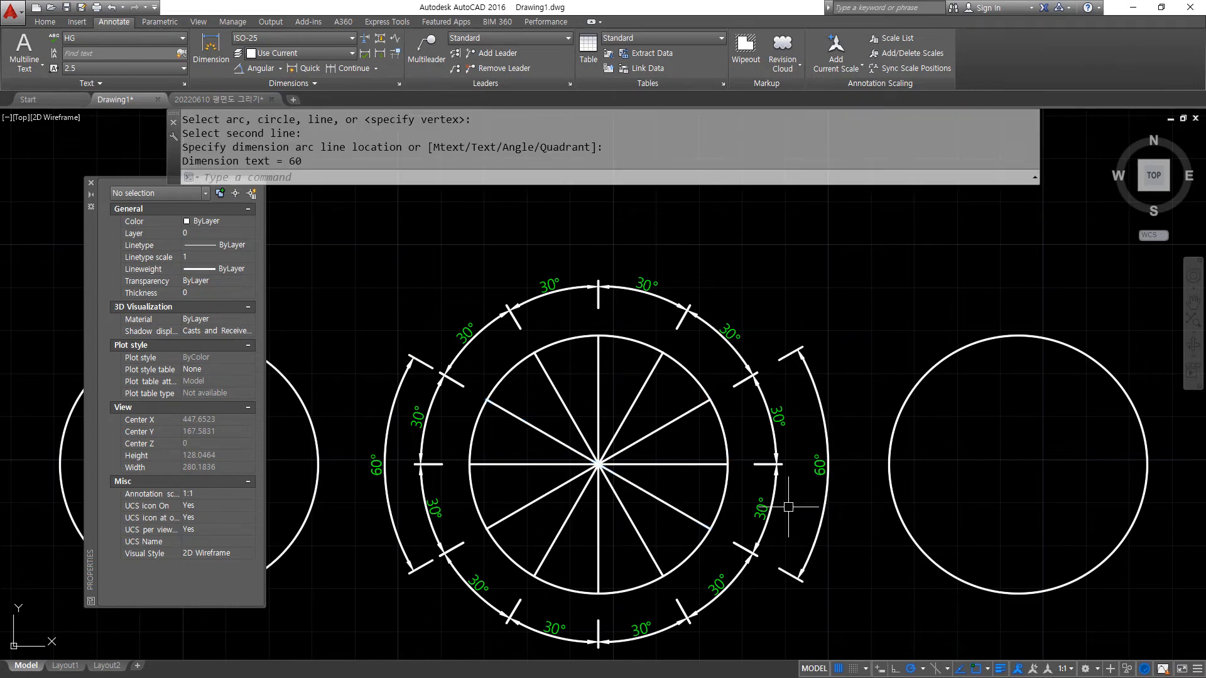
- Set the vertical text placement of the ISO-25 dimension style to Centered and close the style manager
{"action": "scroll", "coordinate": [548, 506], "scroll_direction": "up", "scroll_amount": 2}
{"action": "middle_click_drag", "start_coordinate": [548, 506], "coordinate": [587, 507]}
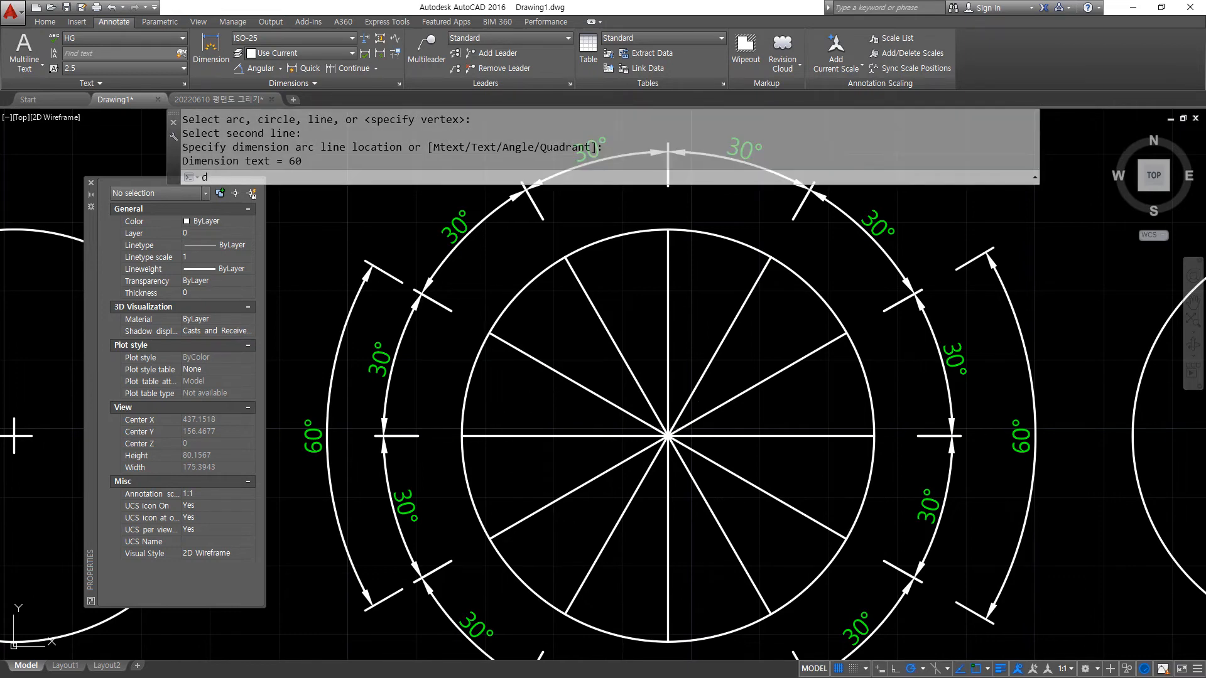
{"action": "type", "text": "d"}
{"action": "key", "text": "Return"}
{"action": "left_click", "coordinate": [746, 317]}
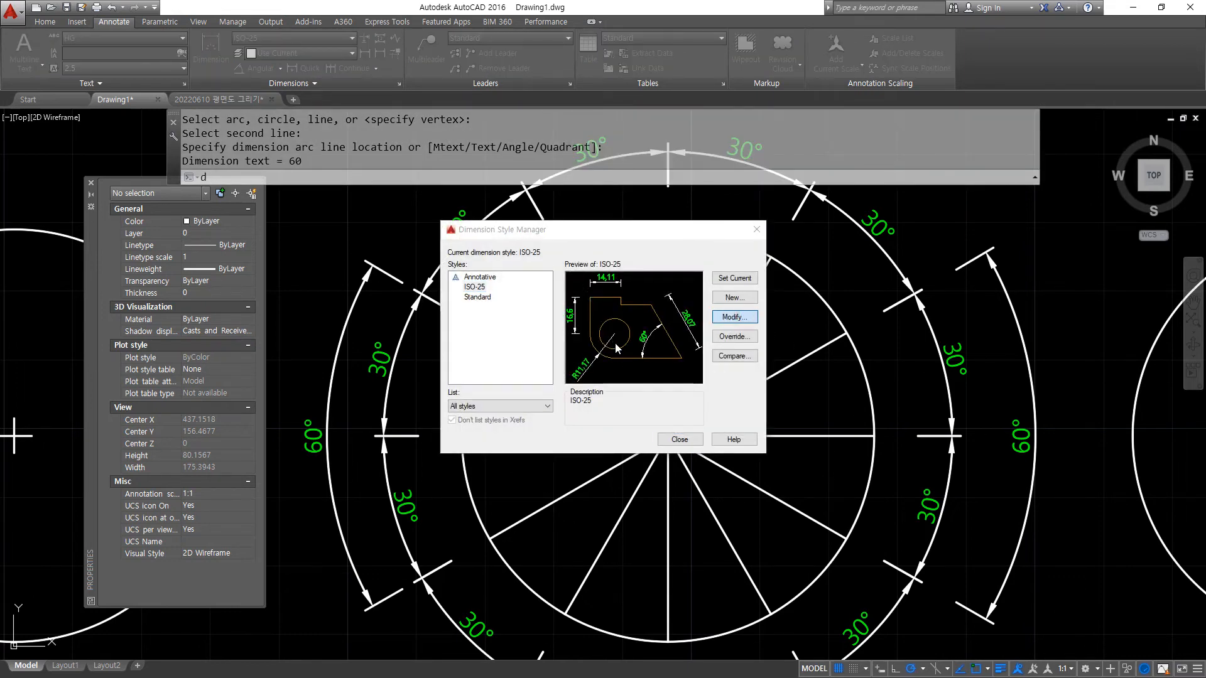
{"action": "left_click", "coordinate": [544, 375]}
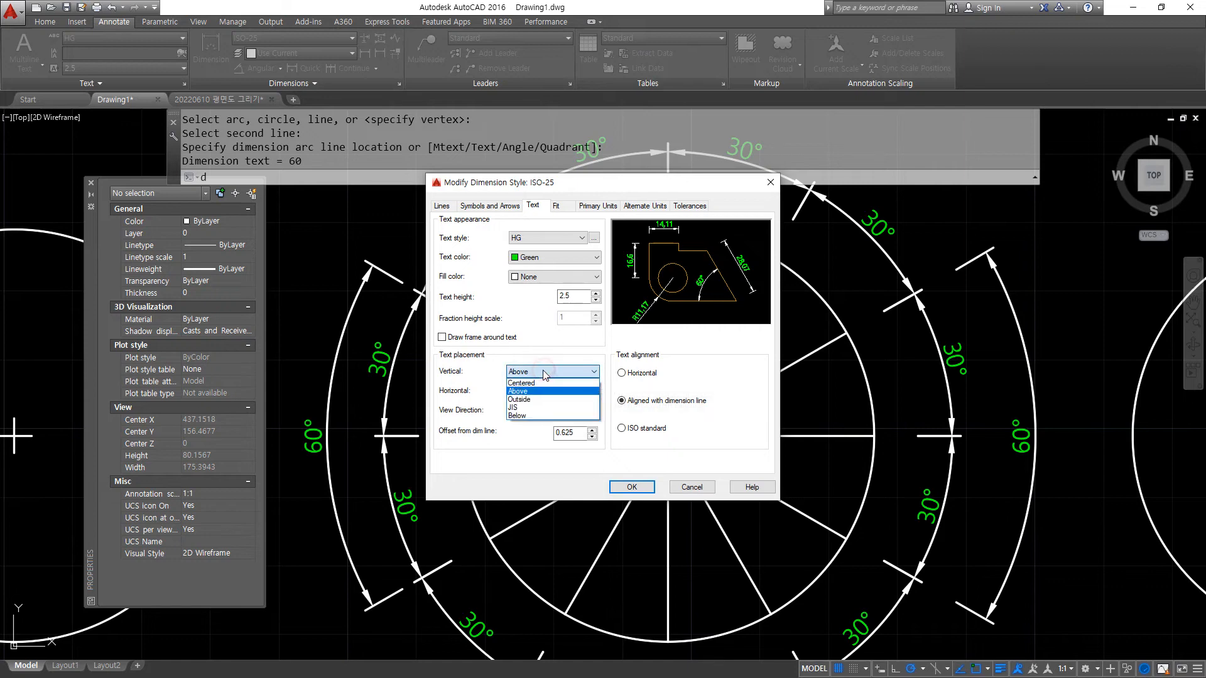
{"action": "left_click", "coordinate": [627, 485]}
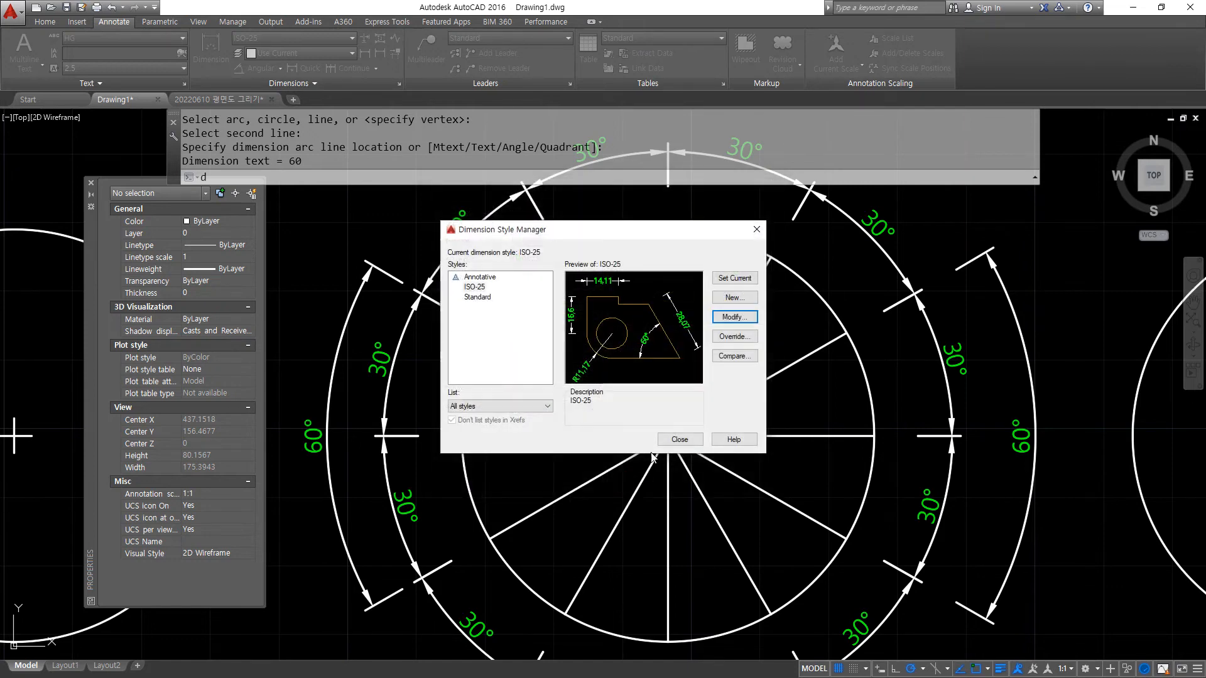
{"action": "left_click", "coordinate": [679, 439]}
{"action": "left_click", "coordinate": [606, 400]}
- Set the vertical text placement of the ISO-25 dimension style to Outside and close the style manager
{"action": "middle_click_drag", "start_coordinate": [637, 257], "coordinate": [639, 285]}
{"action": "scroll", "coordinate": [639, 285], "scroll_direction": "up", "scroll_amount": 4}
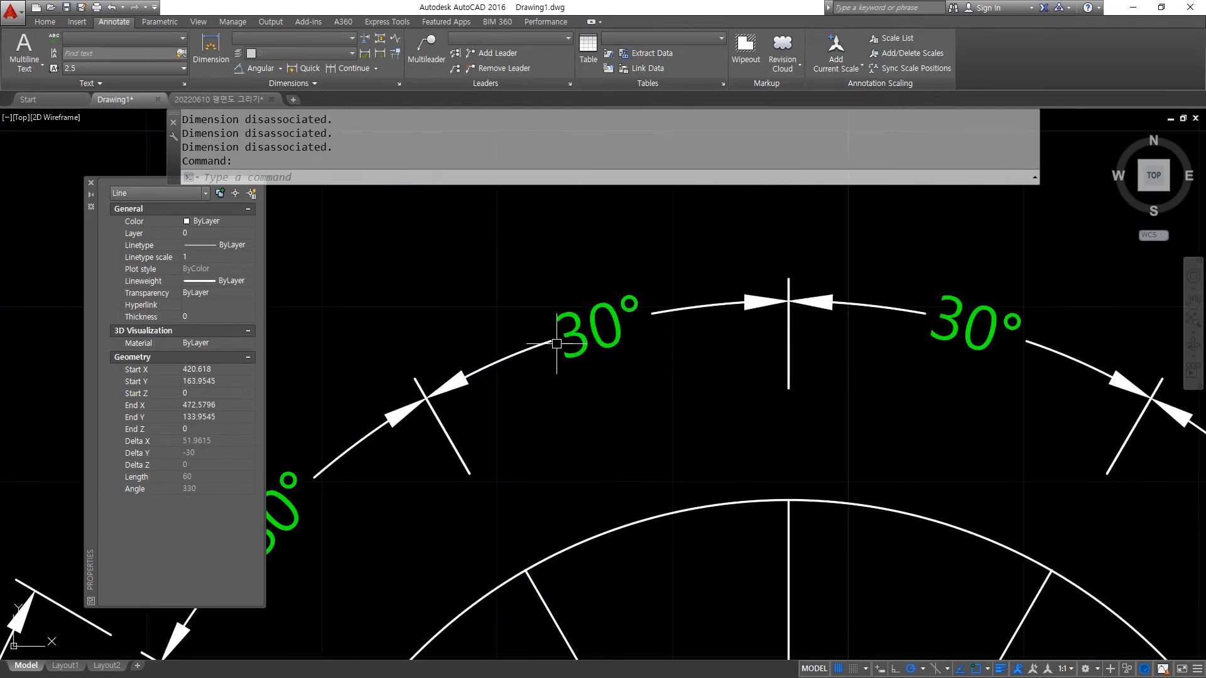
{"action": "type", "text": "D"}
{"action": "key", "text": "Return"}
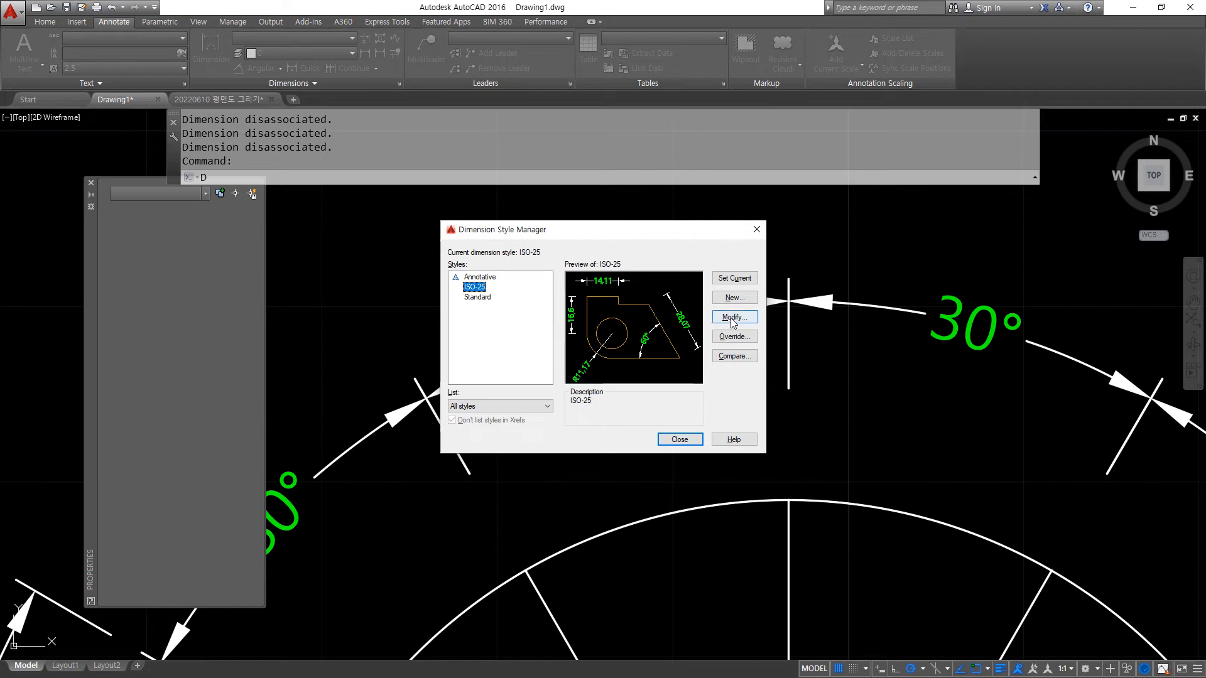
{"action": "left_click", "coordinate": [731, 317]}
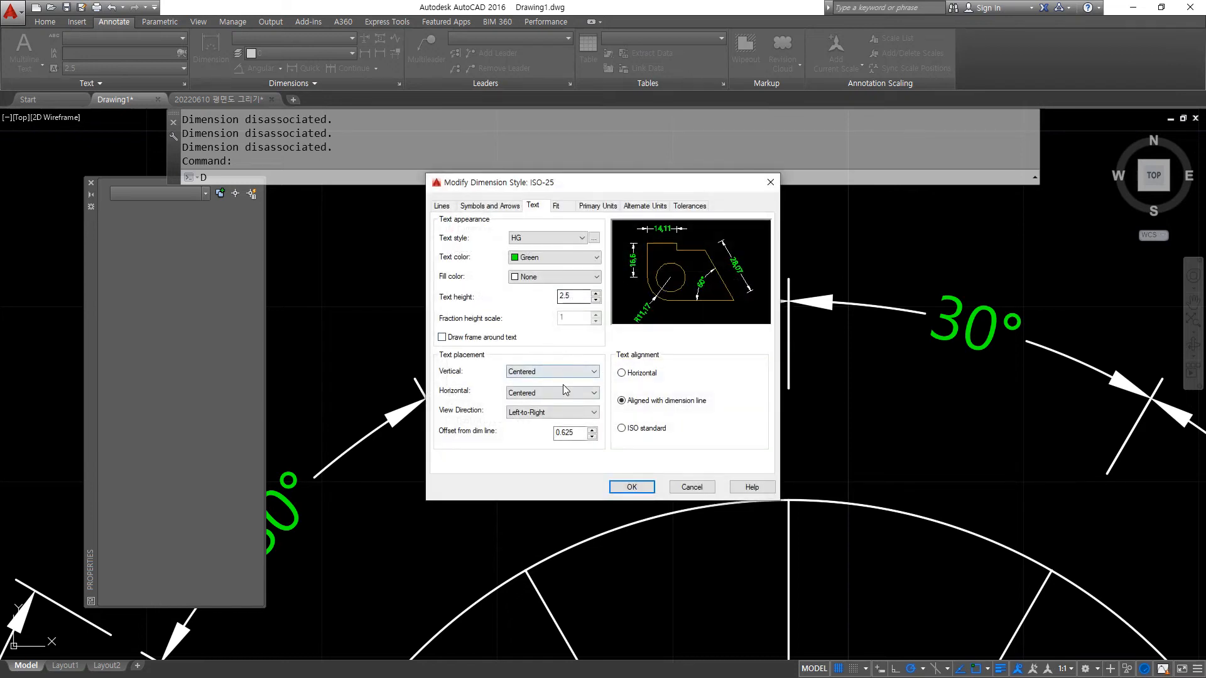
{"action": "left_click", "coordinate": [566, 373]}
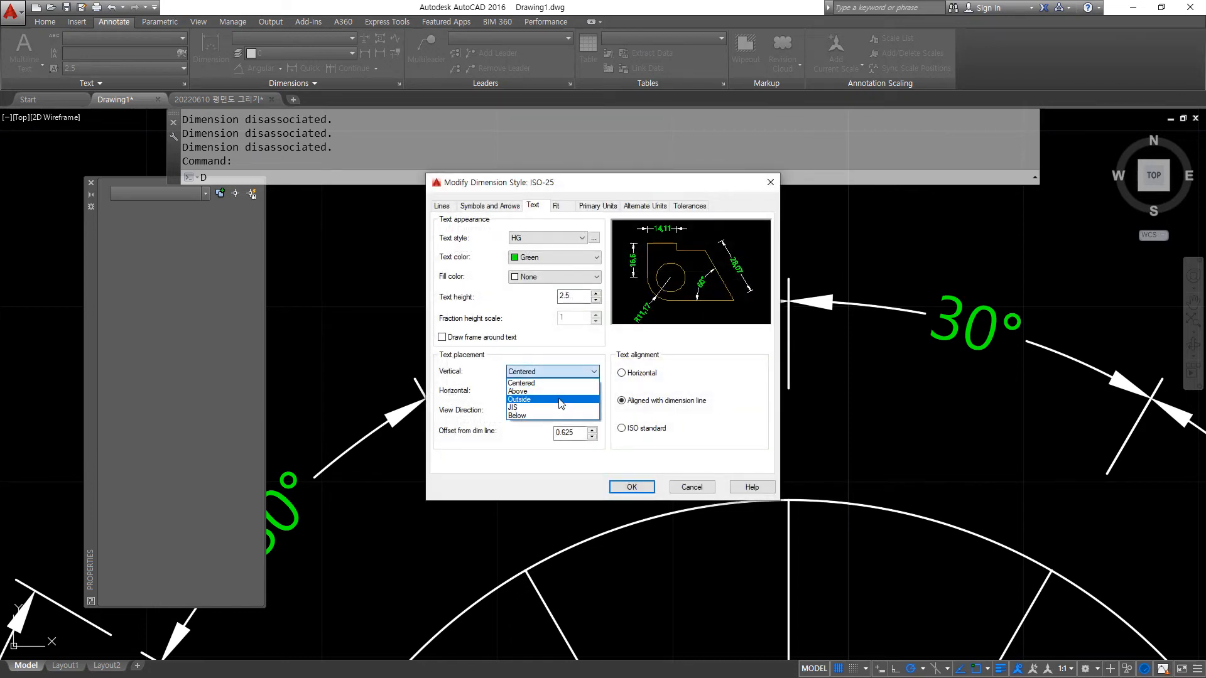
{"action": "left_click", "coordinate": [561, 400]}
{"action": "left_click", "coordinate": [620, 488]}
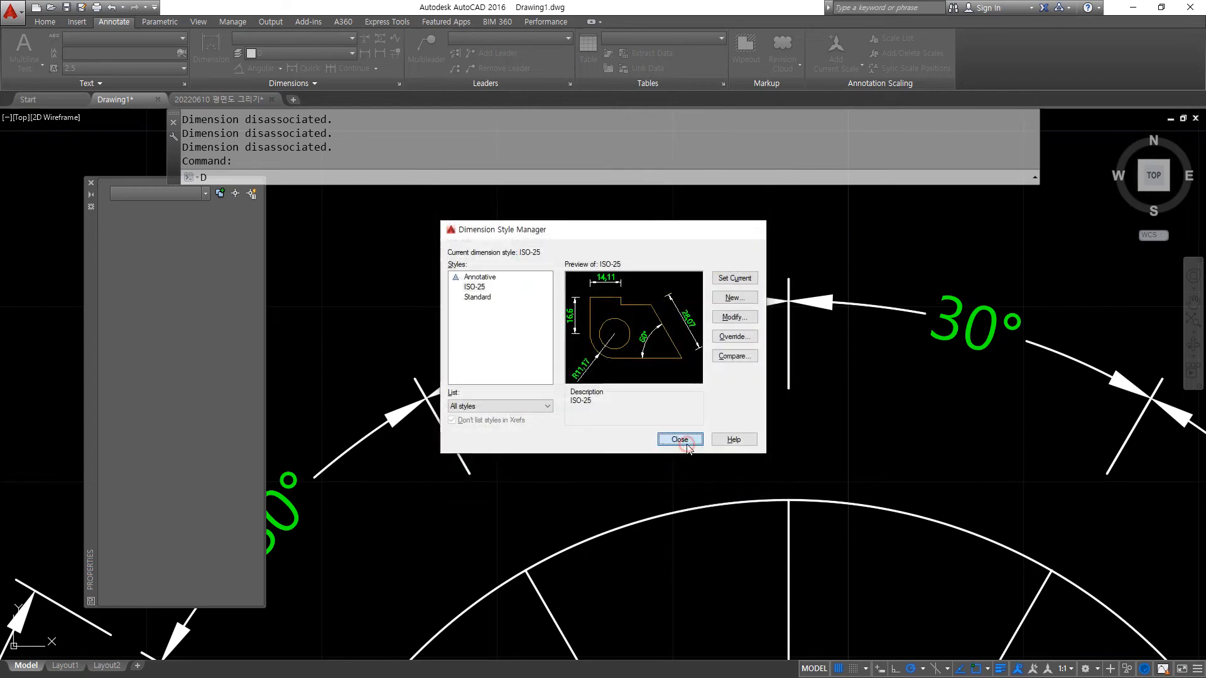
{"action": "left_click", "coordinate": [684, 439]}
- Examine where the Outside placement puts the text of the angular dimensions around the whole circle
{"action": "left_click_drag", "start_coordinate": [838, 330], "coordinate": [597, 352]}
{"action": "mouse_move", "coordinate": [729, 302]}
{"action": "left_mouse_down"}
{"action": "mouse_move", "coordinate": [710, 239]}
{"action": "mouse_move", "coordinate": [795, 301]}
{"action": "left_mouse_up"}
{"action": "key", "text": "Escape"}
{"action": "scroll", "coordinate": [706, 445], "scroll_direction": "down", "scroll_amount": 3}
{"action": "scroll", "coordinate": [434, 484], "scroll_direction": "up", "scroll_amount": 3}
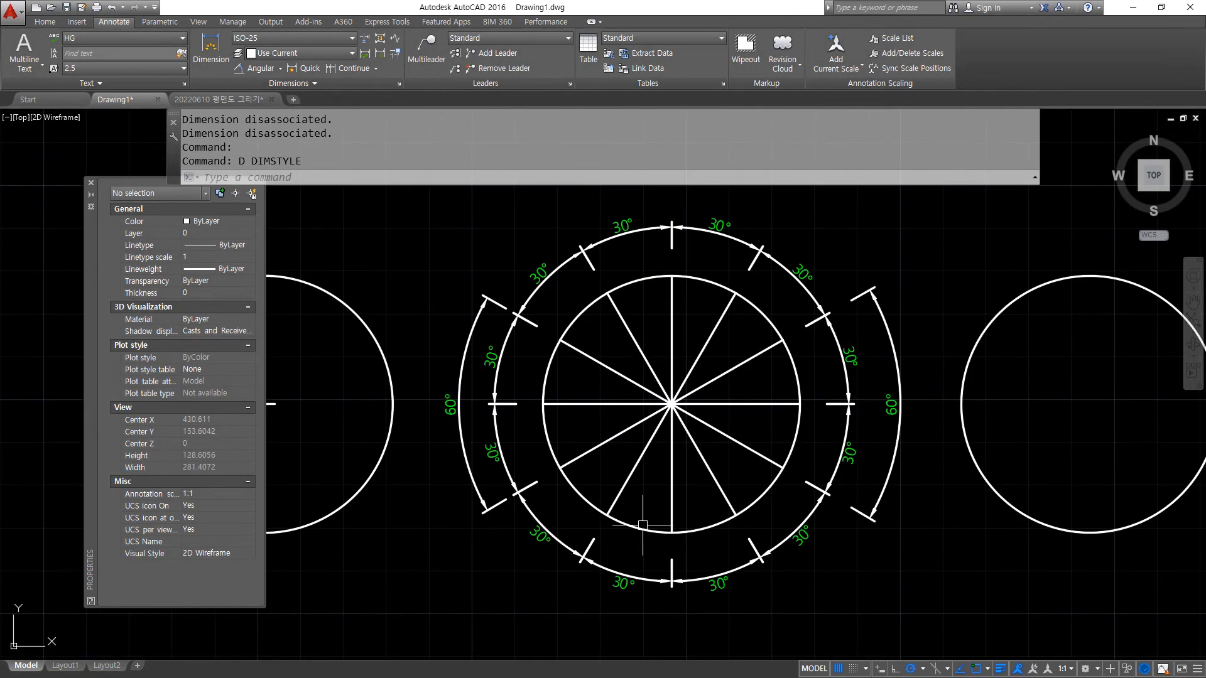
{"action": "mouse_move", "coordinate": [386, 331]}
{"action": "left_mouse_down"}
{"action": "mouse_move", "coordinate": [861, 531]}
{"action": "mouse_move", "coordinate": [907, 471]}
{"action": "left_mouse_up"}
{"action": "mouse_move", "coordinate": [861, 590]}
{"action": "left_mouse_down"}
{"action": "mouse_move", "coordinate": [907, 636]}
{"action": "mouse_move", "coordinate": [877, 640]}
{"action": "left_mouse_up"}
{"action": "key", "text": "Escape"}
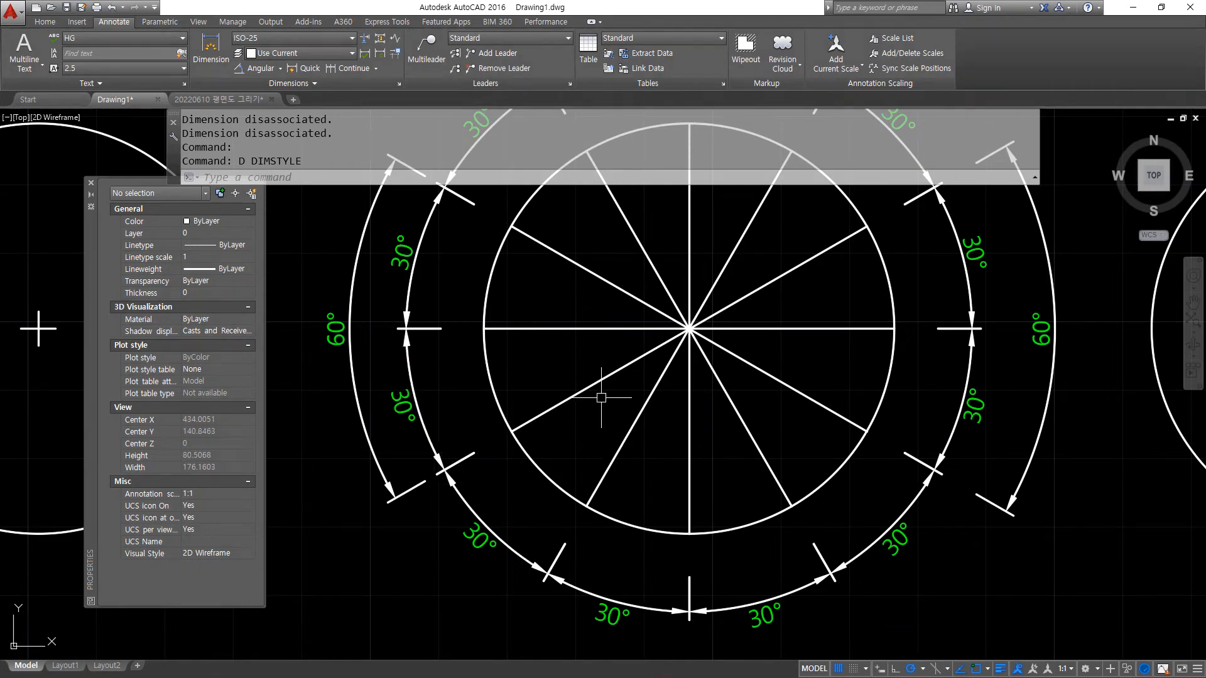
- Set the vertical text placement of the ISO-25 dimension style to Below and close the style manager
{"action": "middle_click_drag", "start_coordinate": [597, 398], "coordinate": [576, 439]}
{"action": "type", "text": "D"}
{"action": "key", "text": "Return"}
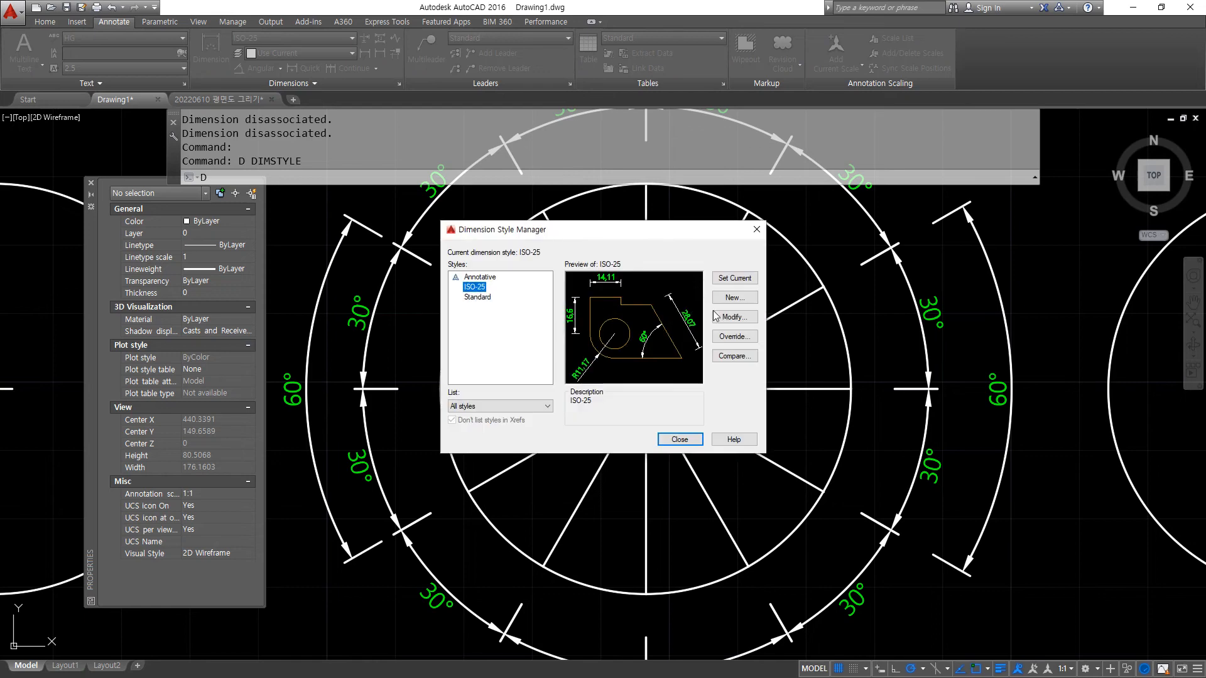
{"action": "left_click", "coordinate": [731, 316]}
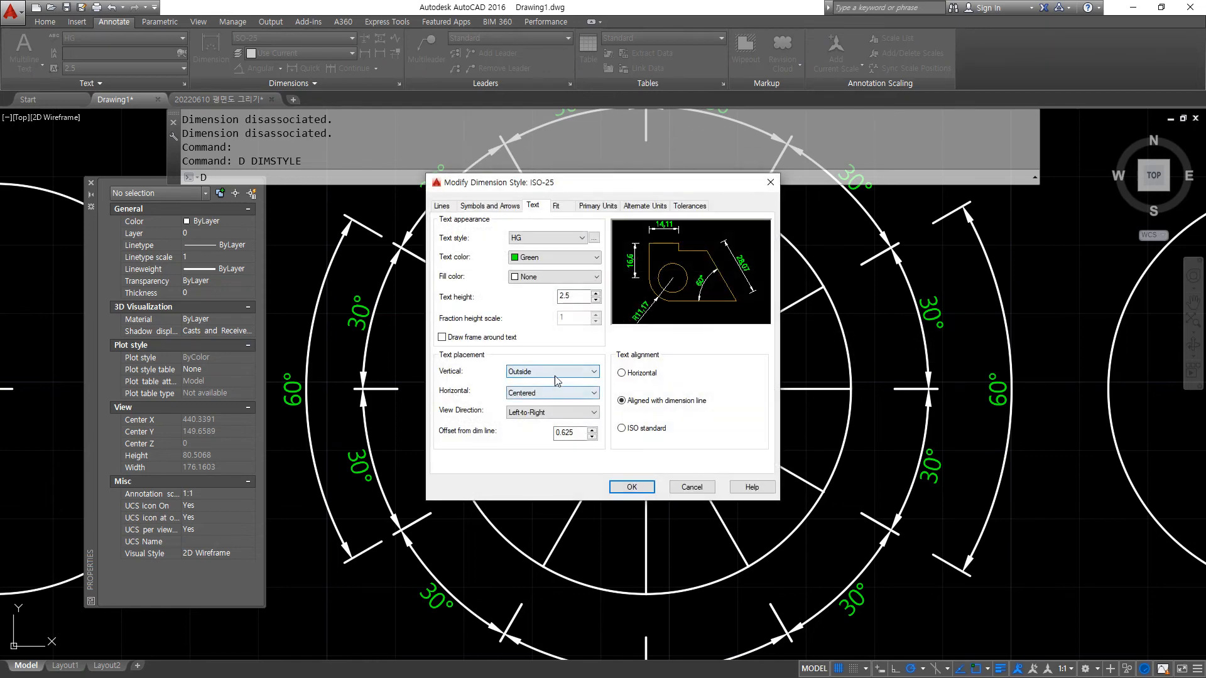
{"action": "left_click", "coordinate": [565, 372]}
{"action": "left_click", "coordinate": [539, 417]}
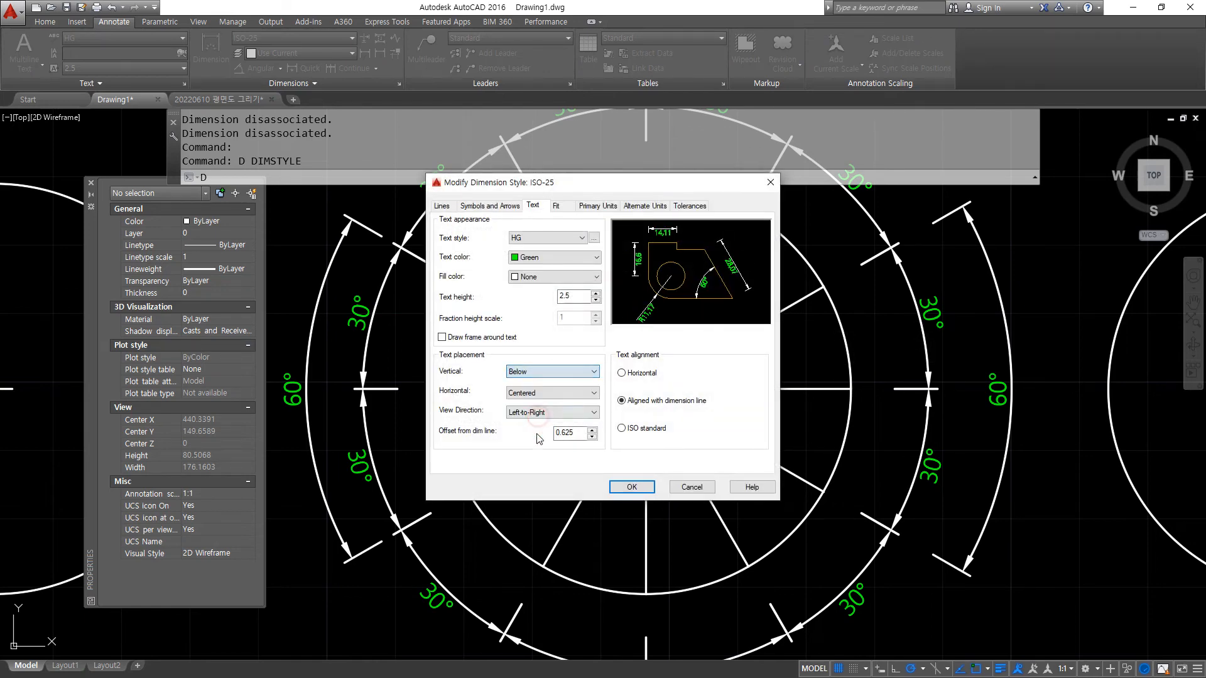
{"action": "left_click", "coordinate": [632, 487]}
{"action": "left_click", "coordinate": [671, 439]}
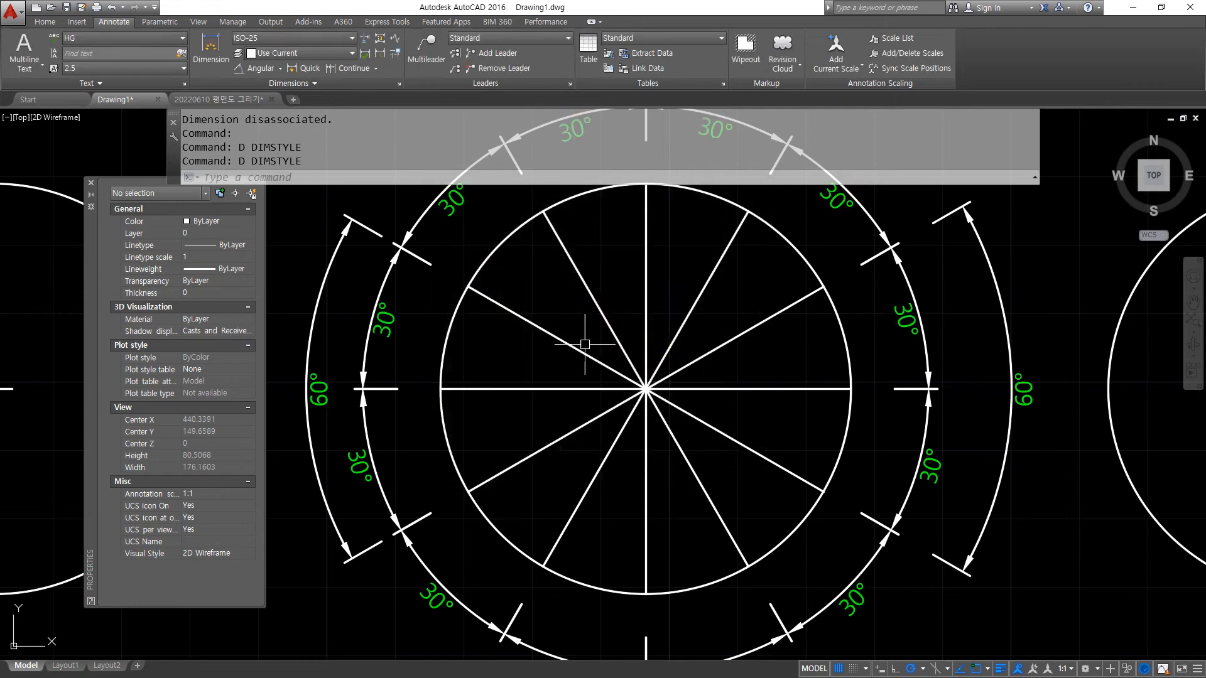
- Compare the Below text placement on the upper and lower angular dimensions of the ring
{"action": "middle_click_drag", "start_coordinate": [567, 322], "coordinate": [565, 377]}
{"action": "left_click_drag", "start_coordinate": [586, 210], "coordinate": [579, 233]}
{"action": "middle_click_drag", "start_coordinate": [574, 436], "coordinate": [573, 269]}
{"action": "mouse_move", "coordinate": [449, 583]}
{"action": "left_mouse_down"}
{"action": "mouse_move", "coordinate": [444, 511]}
{"action": "mouse_move", "coordinate": [450, 552]}
{"action": "left_mouse_up"}
{"action": "mouse_move", "coordinate": [749, 598]}
{"action": "left_mouse_down"}
{"action": "mouse_move", "coordinate": [713, 593]}
{"action": "mouse_move", "coordinate": [760, 596]}
{"action": "left_mouse_up"}
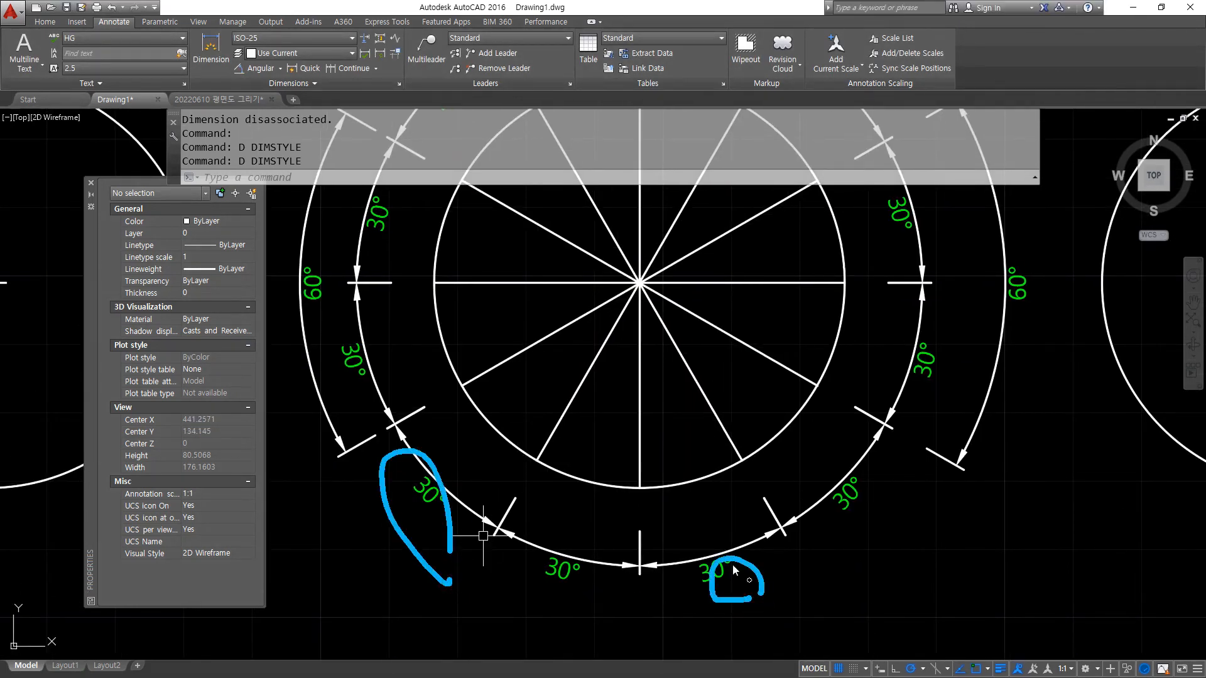
{"action": "key", "text": "Escape"}
- Set the vertical text placement of the ISO-25 dimension style to Above and close the style manager
{"action": "middle_click_drag", "start_coordinate": [645, 439], "coordinate": [639, 513]}
{"action": "type", "text": "d"}
{"action": "key", "text": "Return"}
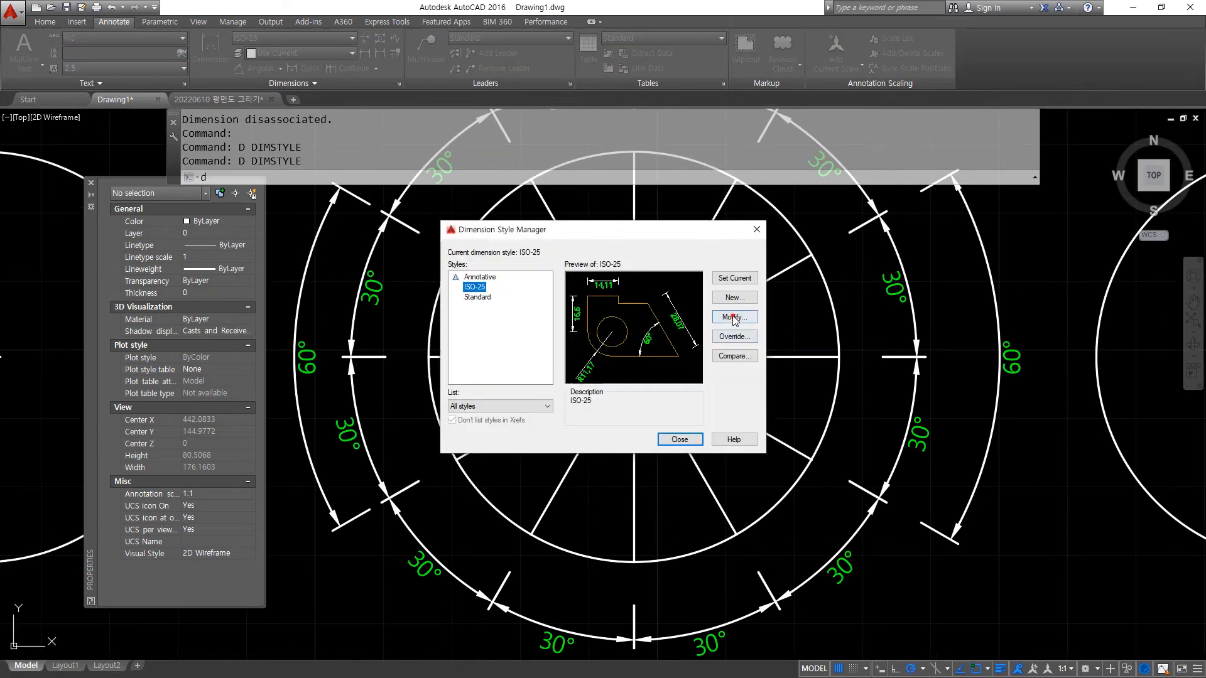
{"action": "left_click", "coordinate": [731, 318]}
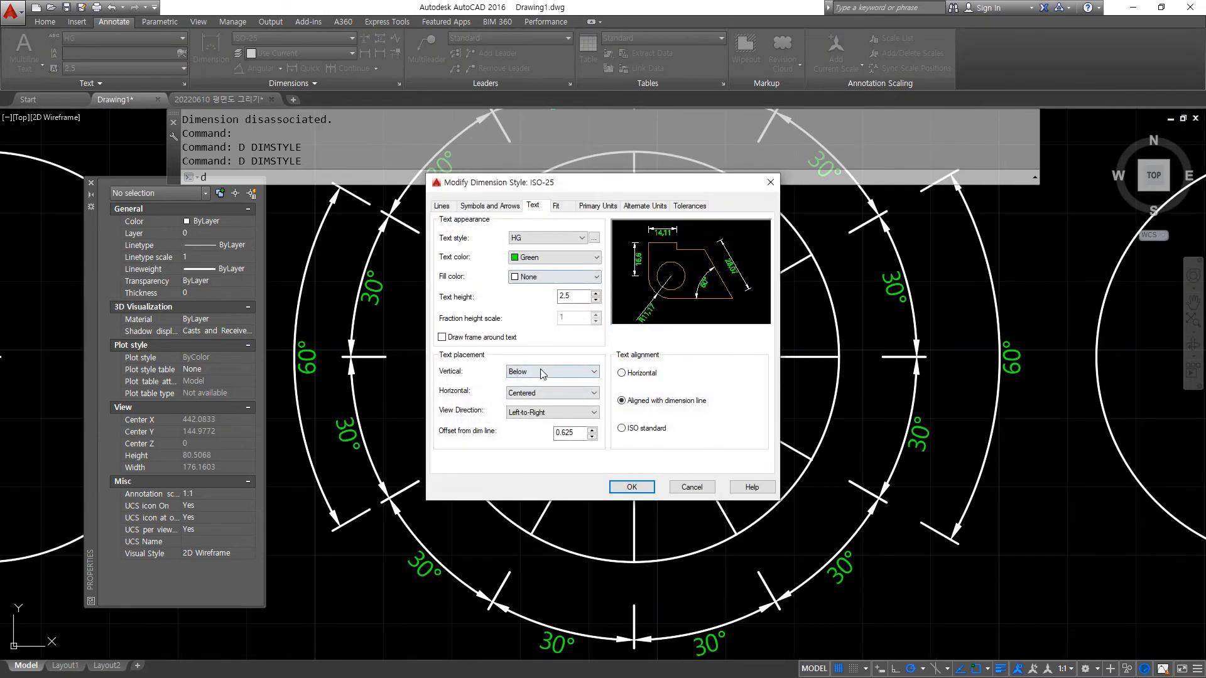
{"action": "left_click", "coordinate": [542, 374]}
{"action": "left_click", "coordinate": [534, 393]}
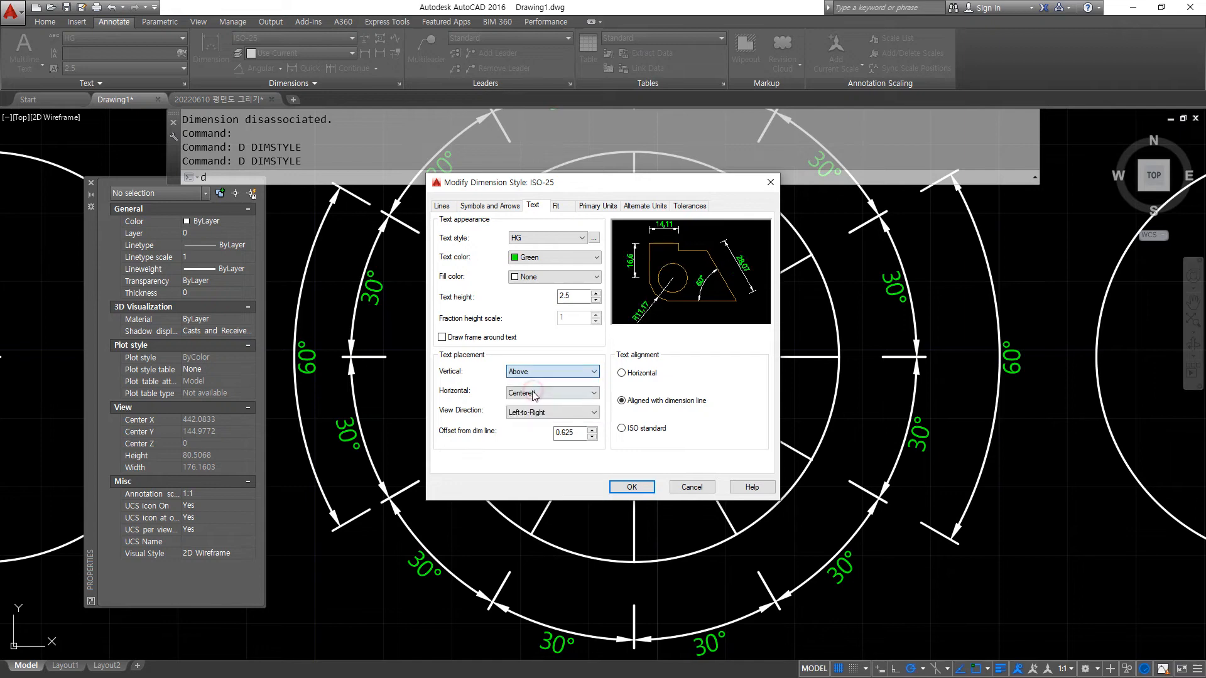
{"action": "left_click", "coordinate": [629, 488]}
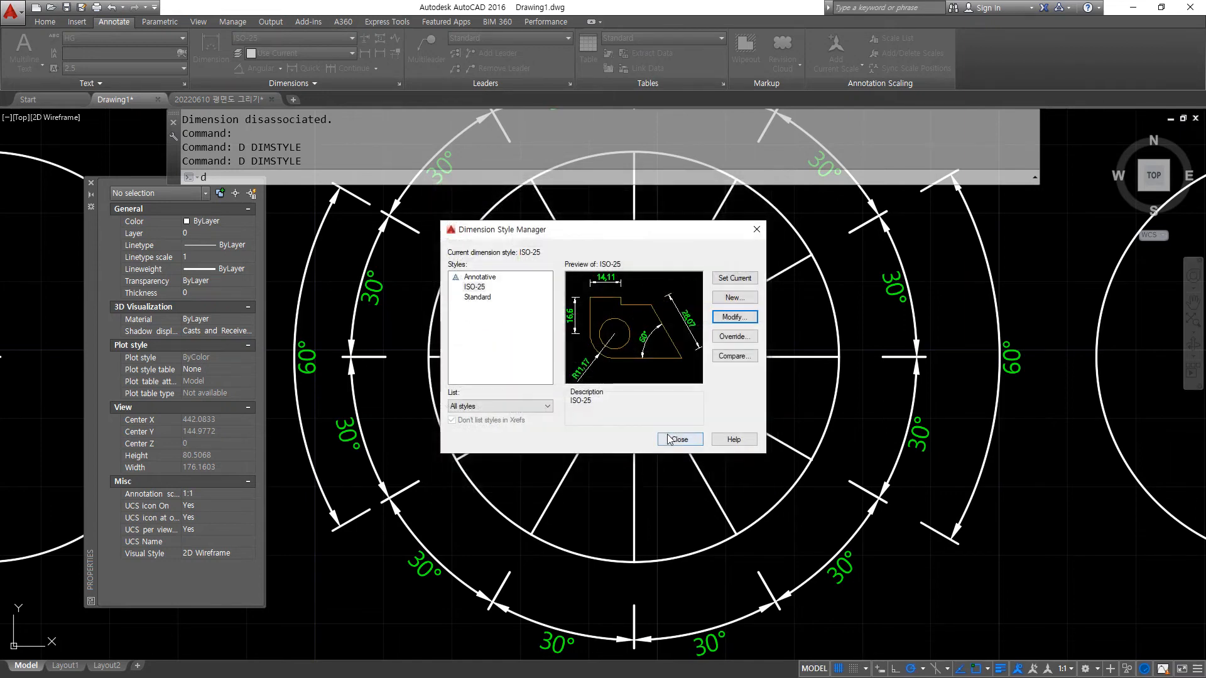
{"action": "left_click", "coordinate": [679, 439]}
{"action": "scroll", "coordinate": [628, 417], "scroll_direction": "down", "scroll_amount": 2}
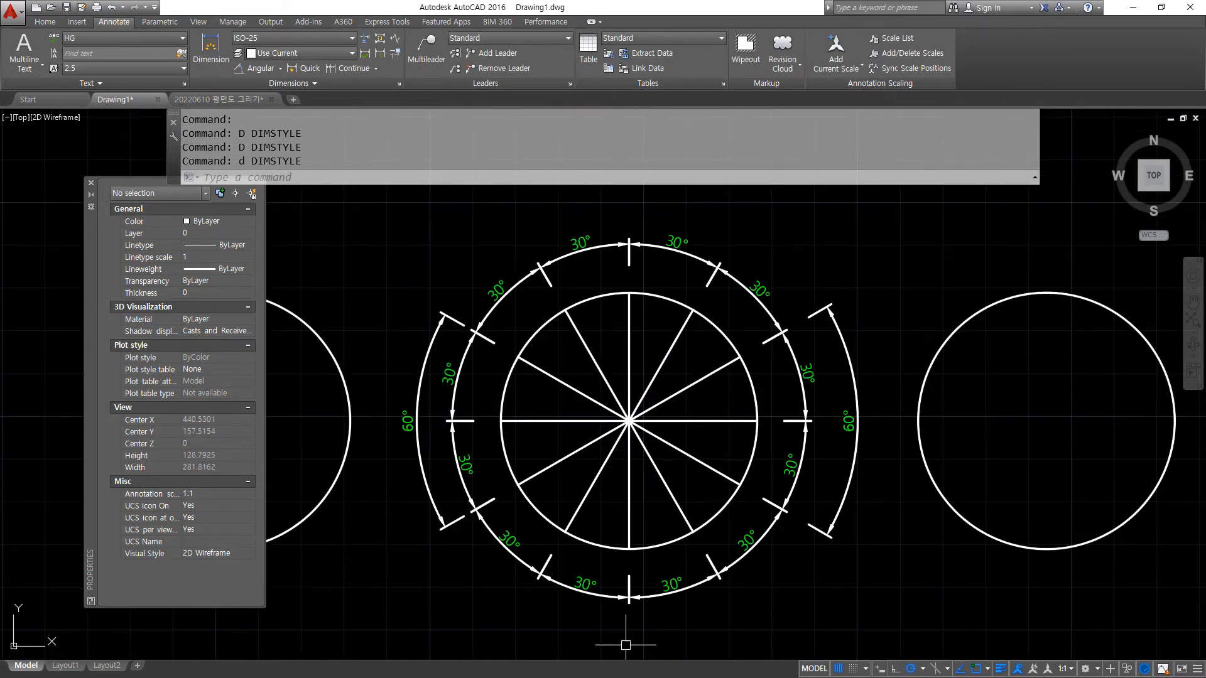
{"action": "left_click", "coordinate": [678, 453]}
{"action": "left_click", "coordinate": [614, 396]}
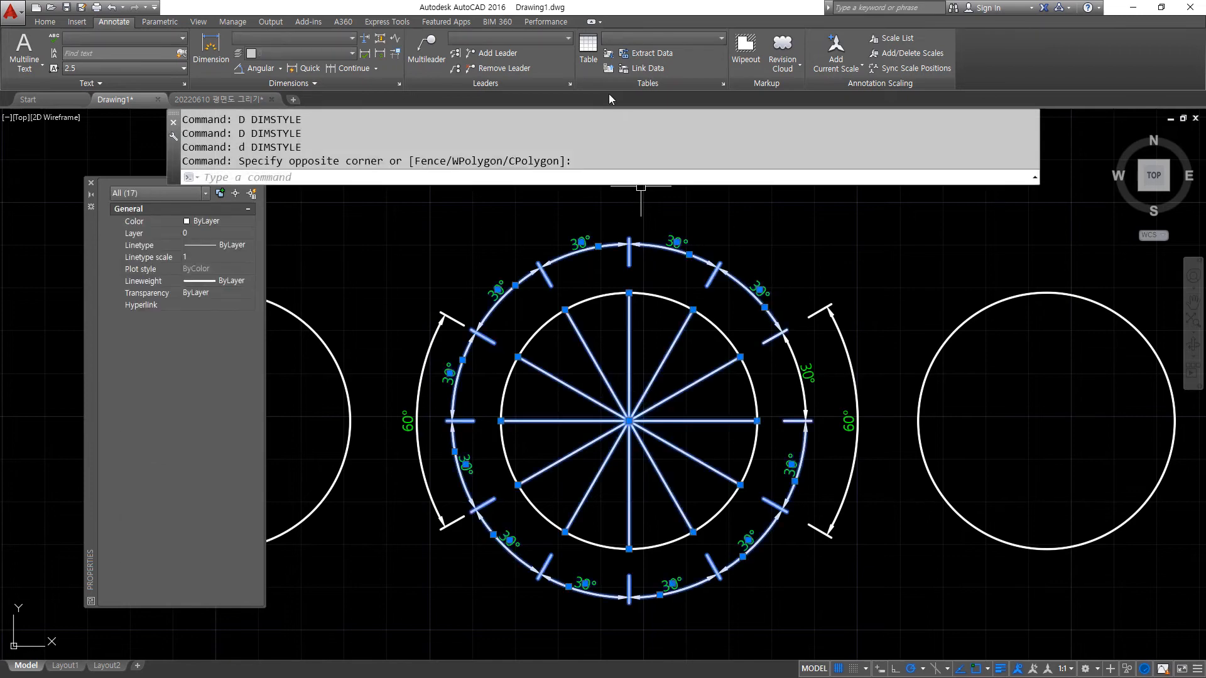
{"action": "key", "text": "Escape"}
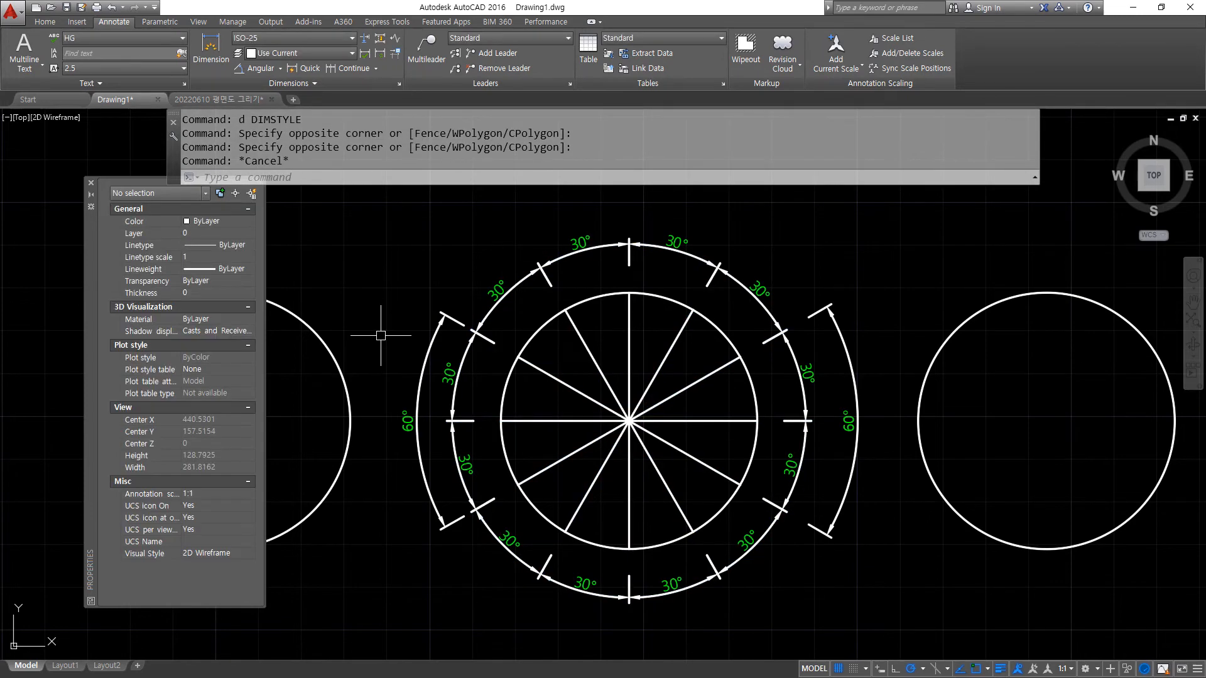
- Review the horizontal text placement options of the ISO-25 dimension style, leaving the style dialogs without a change
{"action": "type", "text": "d"}
{"action": "key", "text": "Return"}
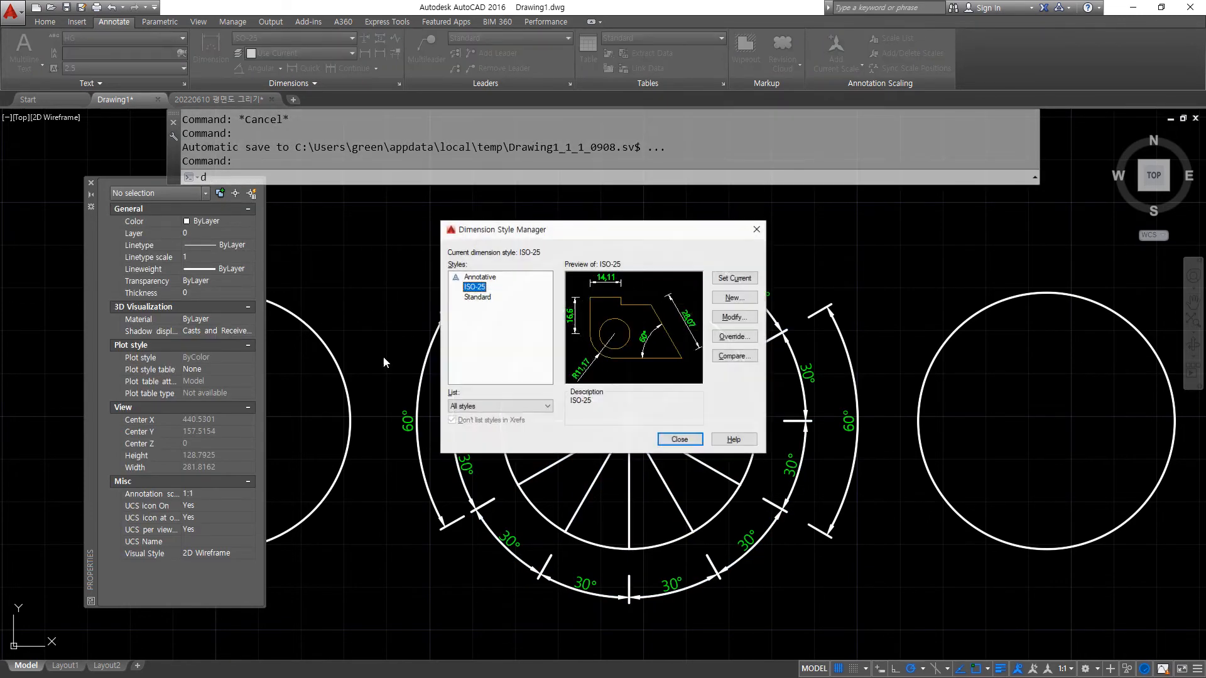
{"action": "left_click", "coordinate": [736, 318]}
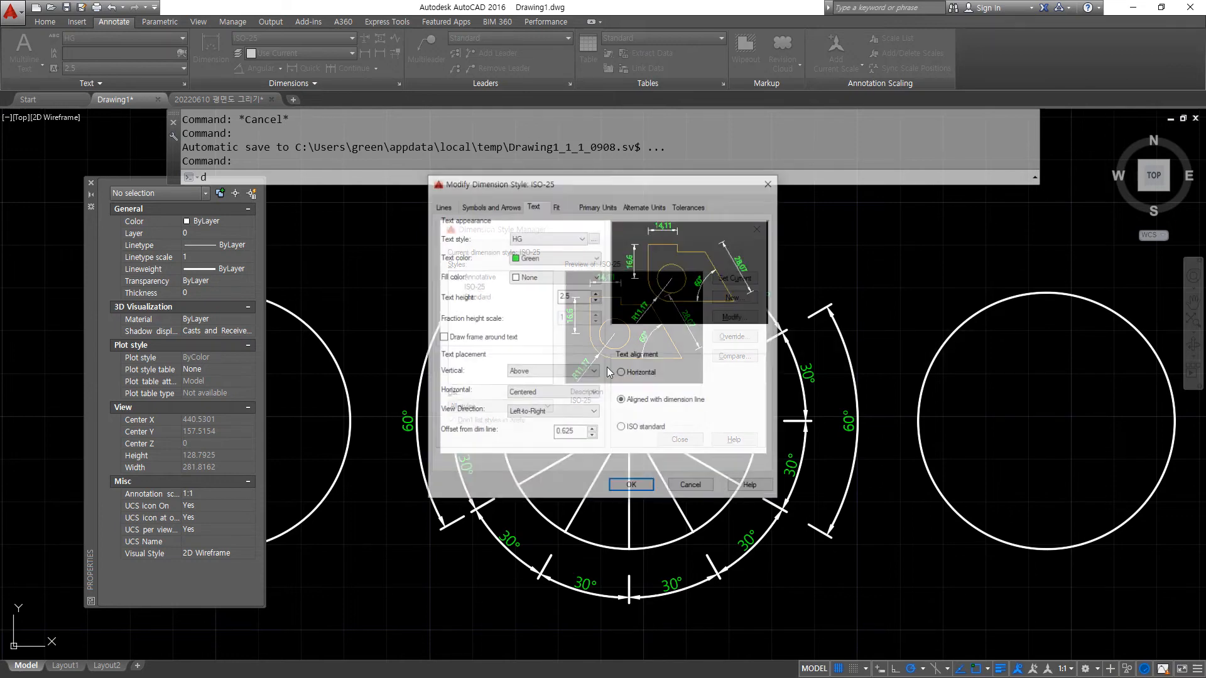
{"action": "left_click", "coordinate": [552, 393]}
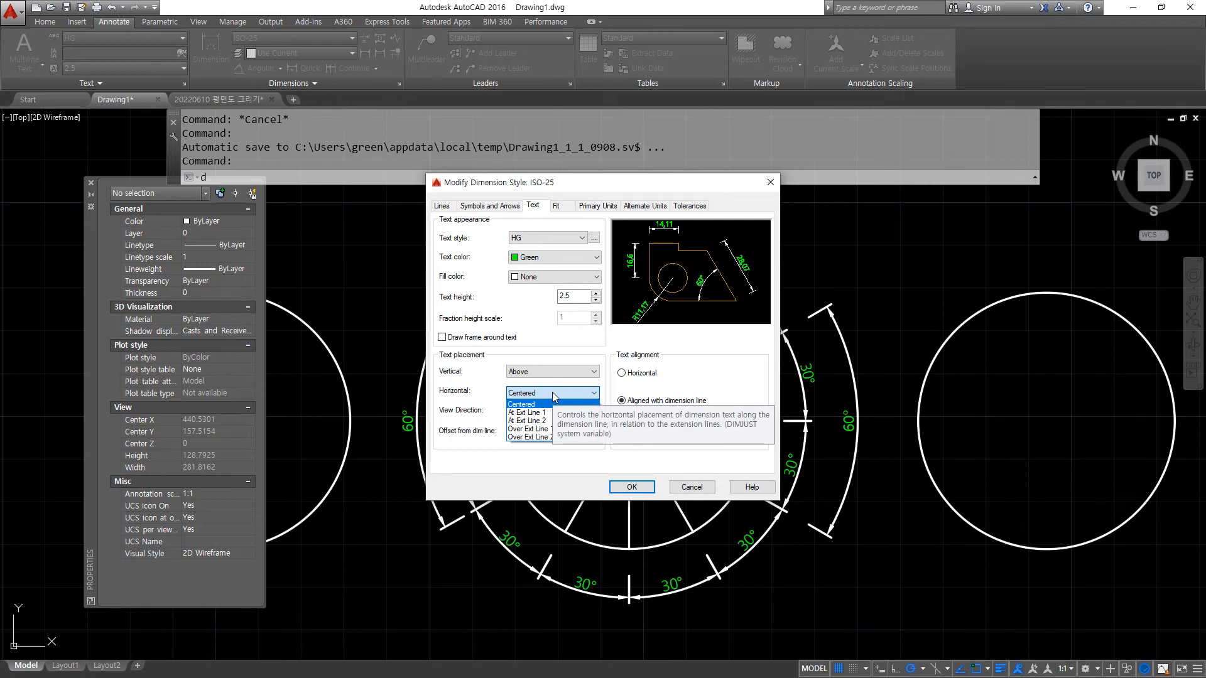
{"action": "key", "text": "Escape"}
{"action": "key", "text": "Escape"}
{"action": "key", "text": "Escape"}
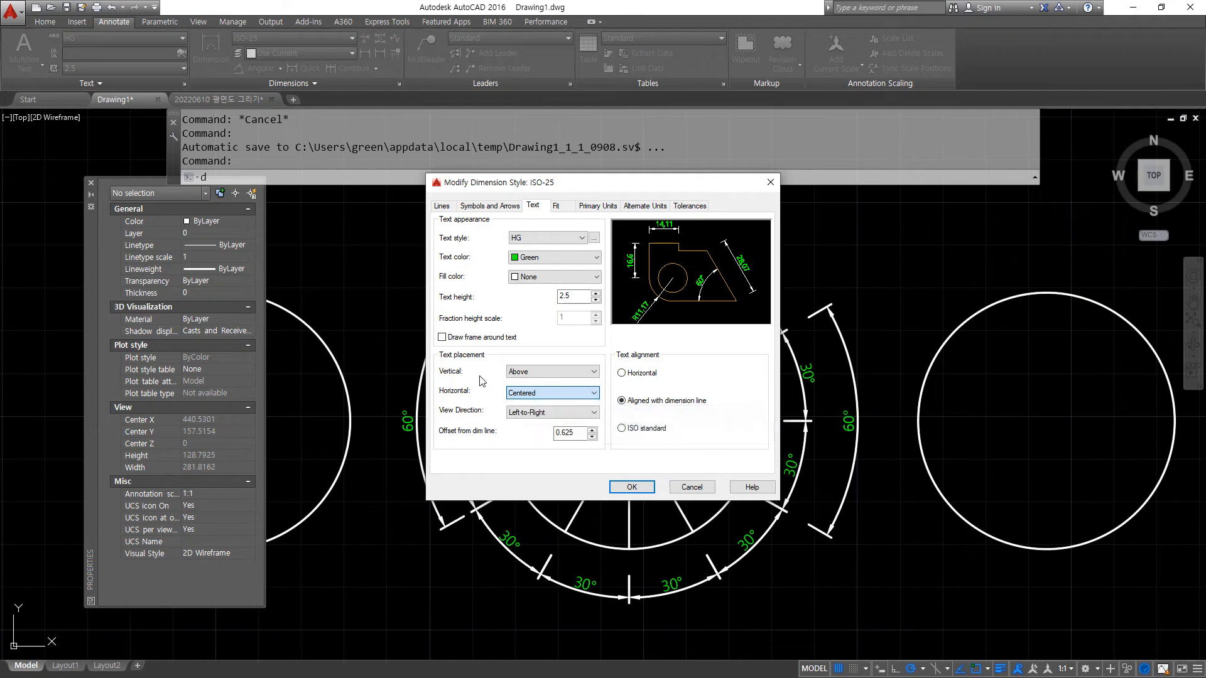
- Erase the overall red linear dimension above the row of 30 dimensions
{"action": "middle_click_drag", "start_coordinate": [342, 286], "coordinate": [1085, 345]}
{"action": "middle_click_drag", "start_coordinate": [585, 334], "coordinate": [1090, 457]}
{"action": "scroll", "coordinate": [641, 362], "scroll_direction": "up", "scroll_amount": 6}
{"action": "scroll", "coordinate": [662, 362], "scroll_direction": "down", "scroll_amount": 4}
{"action": "middle_click_drag", "start_coordinate": [444, 404], "coordinate": [986, 449]}
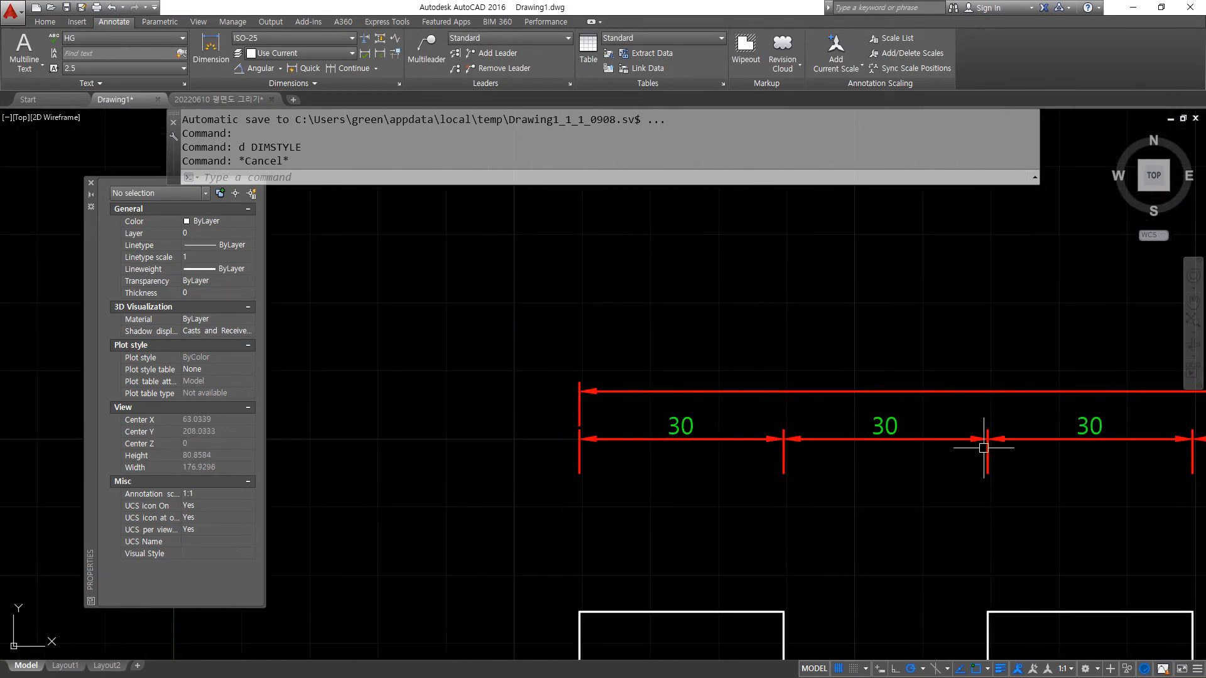
{"action": "scroll", "coordinate": [694, 455], "scroll_direction": "up", "scroll_amount": 4}
{"action": "left_click", "coordinate": [740, 332]}
{"action": "left_click", "coordinate": [638, 257]}
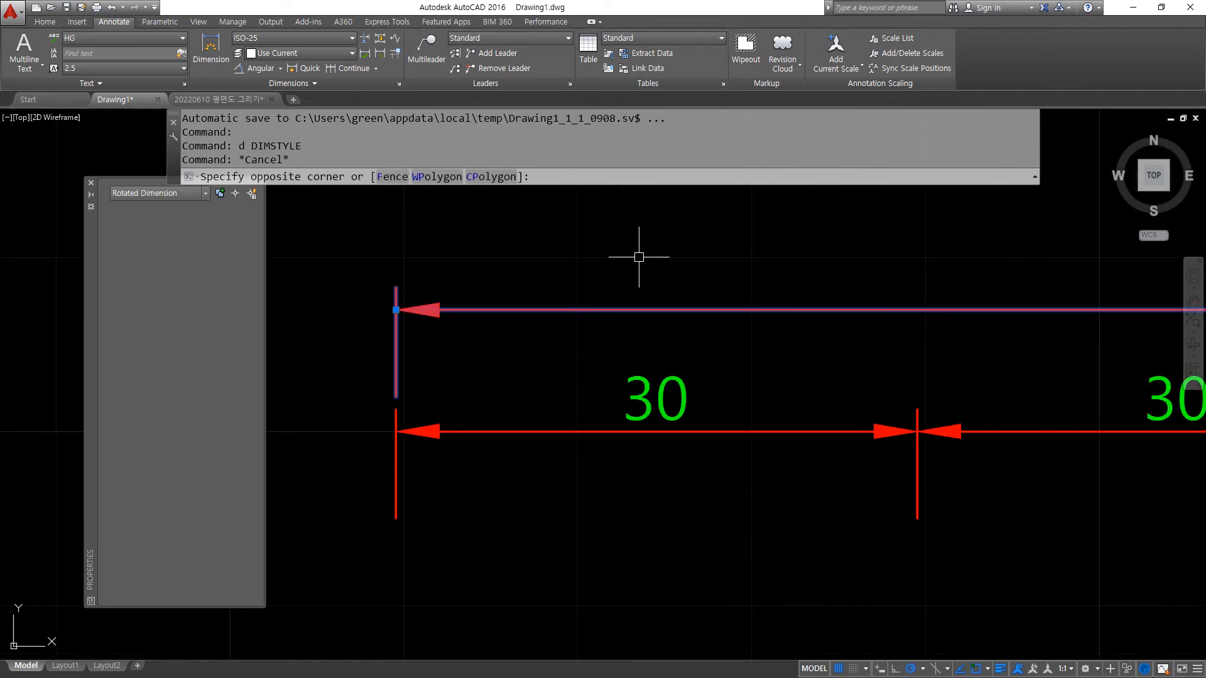
{"action": "left_click_drag", "start_coordinate": [665, 303], "coordinate": [681, 322]}
{"action": "mouse_move", "coordinate": [660, 427]}
{"action": "left_mouse_down"}
{"action": "mouse_move", "coordinate": [642, 416]}
{"action": "mouse_move", "coordinate": [645, 397]}
{"action": "mouse_move", "coordinate": [685, 412]}
{"action": "left_mouse_up"}
{"action": "mouse_move", "coordinate": [405, 432]}
{"action": "left_mouse_down"}
{"action": "mouse_move", "coordinate": [901, 456]}
{"action": "mouse_move", "coordinate": [915, 499]}
{"action": "left_mouse_up"}
{"action": "left_click_drag", "start_coordinate": [390, 412], "coordinate": [390, 490]}
{"action": "key", "text": "Escape"}
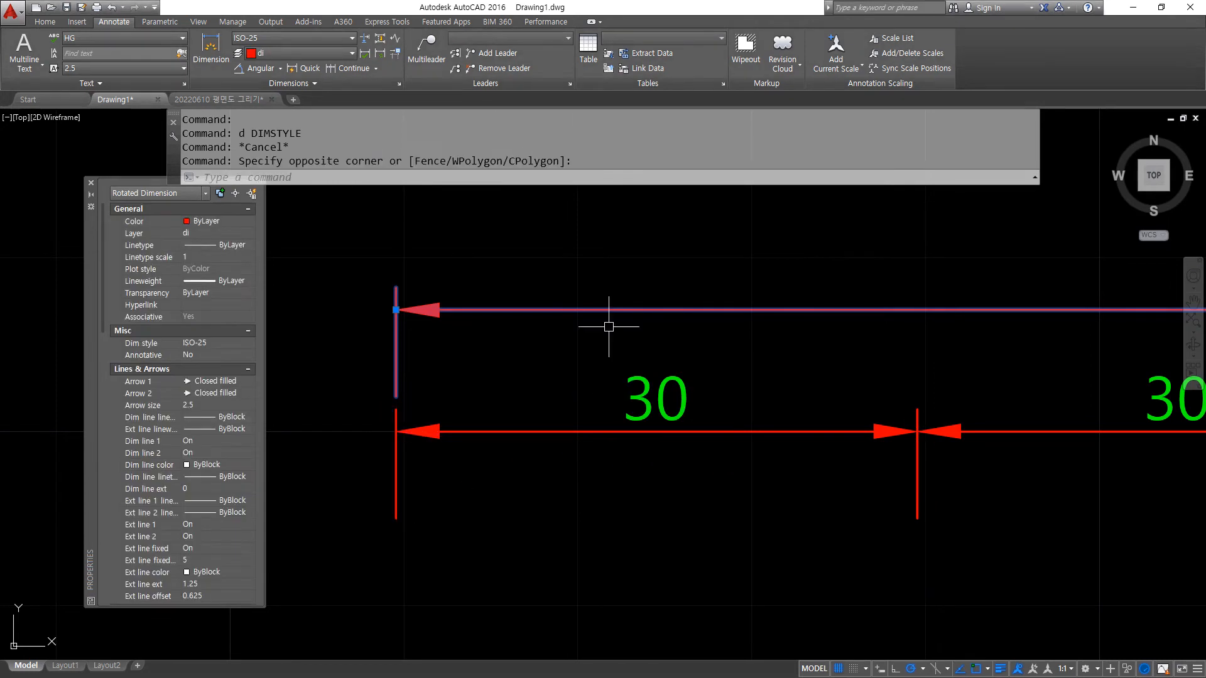
{"action": "key", "text": "Delete"}
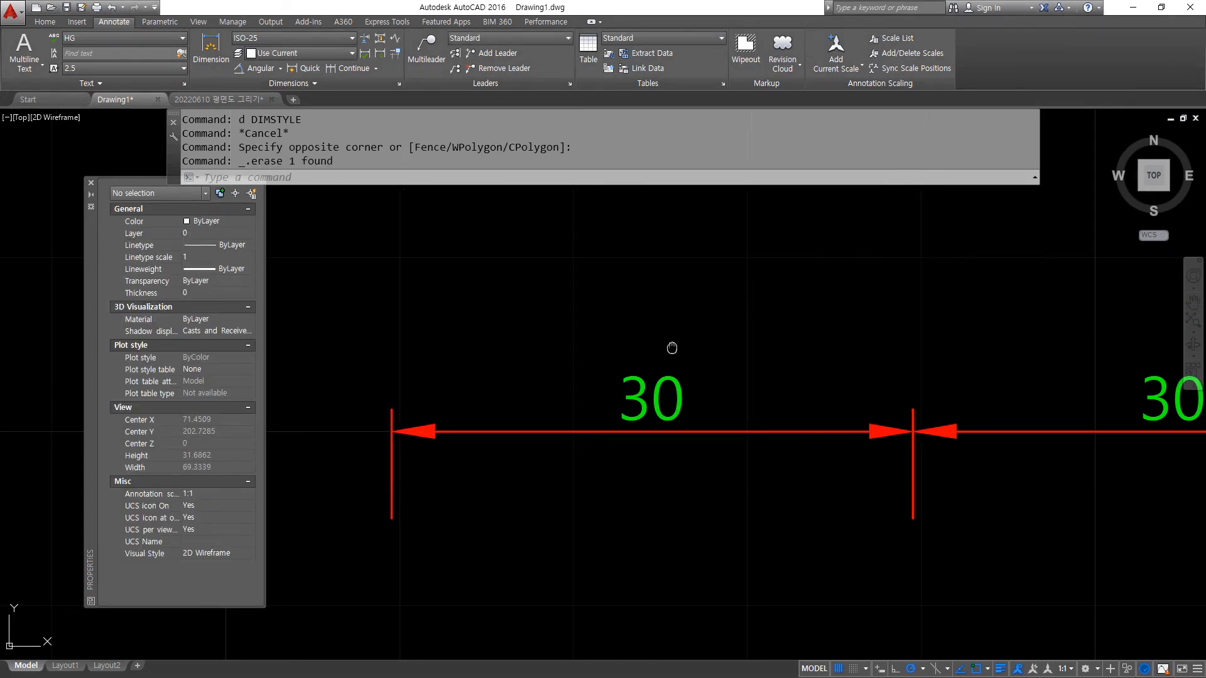
- Close the Properties palette and set the horizontal text placement of the ISO-25 dimension style to At Ext Line 1
{"action": "middle_click_drag", "start_coordinate": [674, 345], "coordinate": [614, 337]}
{"action": "left_click", "coordinate": [91, 183]}
{"action": "type", "text": "d"}
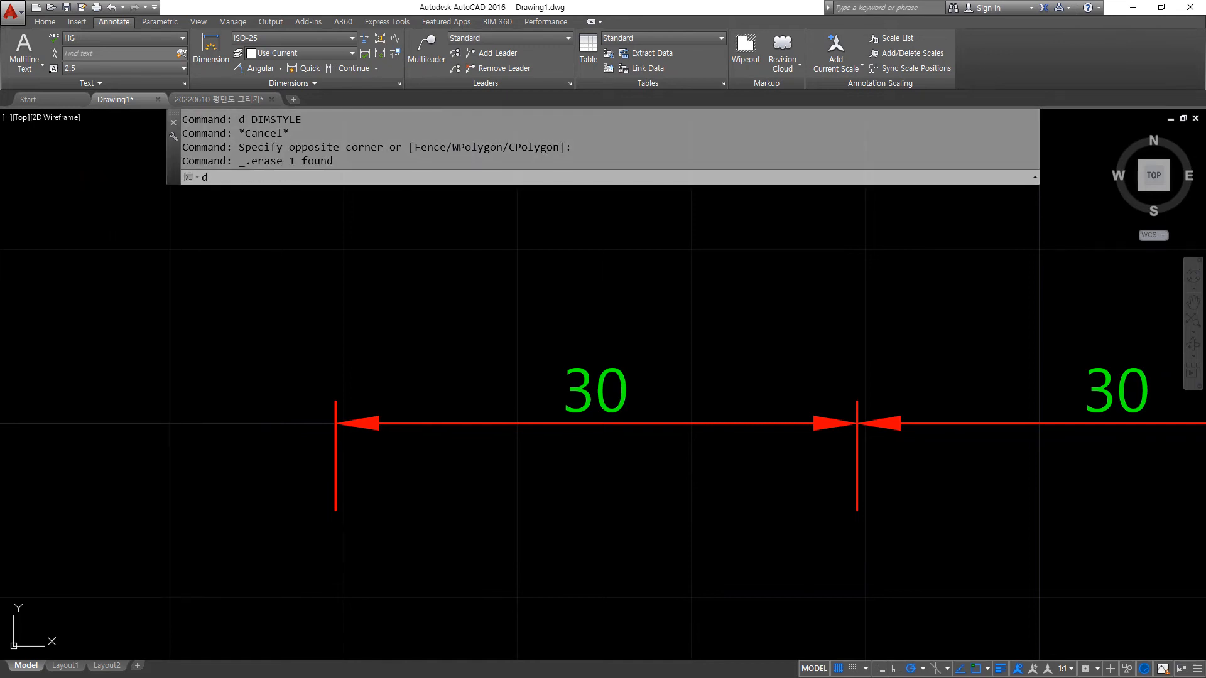
{"action": "key", "text": "Return"}
{"action": "left_click_drag", "start_coordinate": [578, 237], "coordinate": [958, 176]}
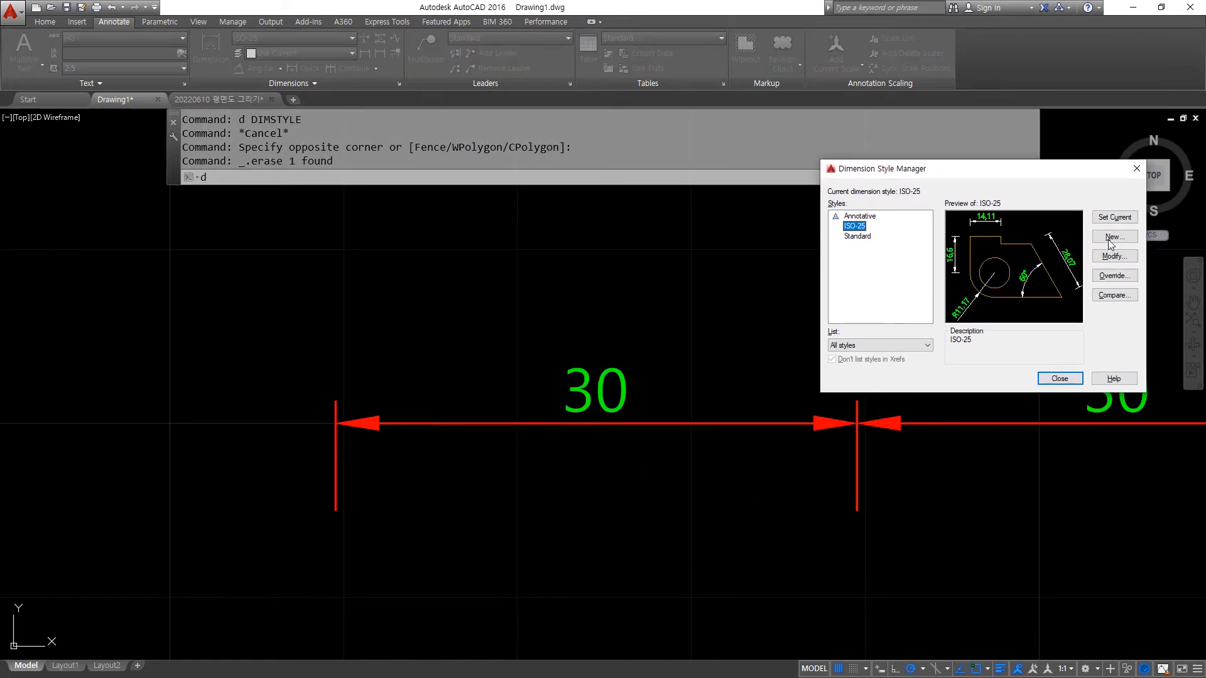
{"action": "left_click", "coordinate": [1124, 256]}
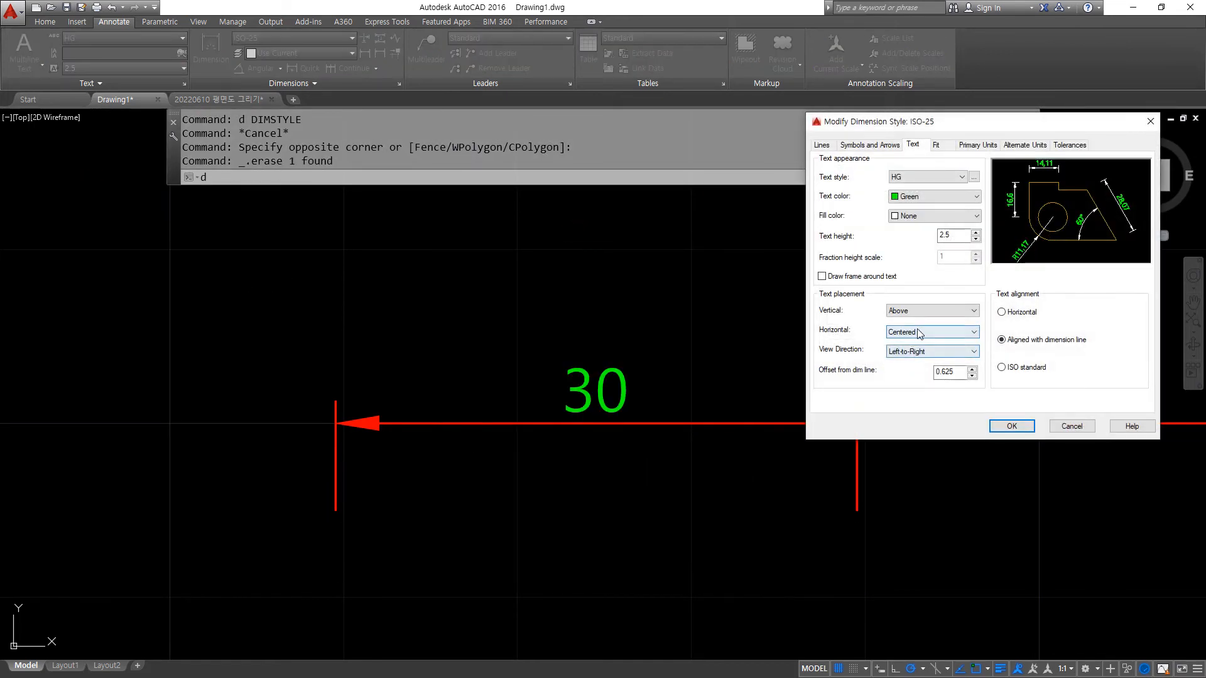
{"action": "left_click", "coordinate": [921, 333]}
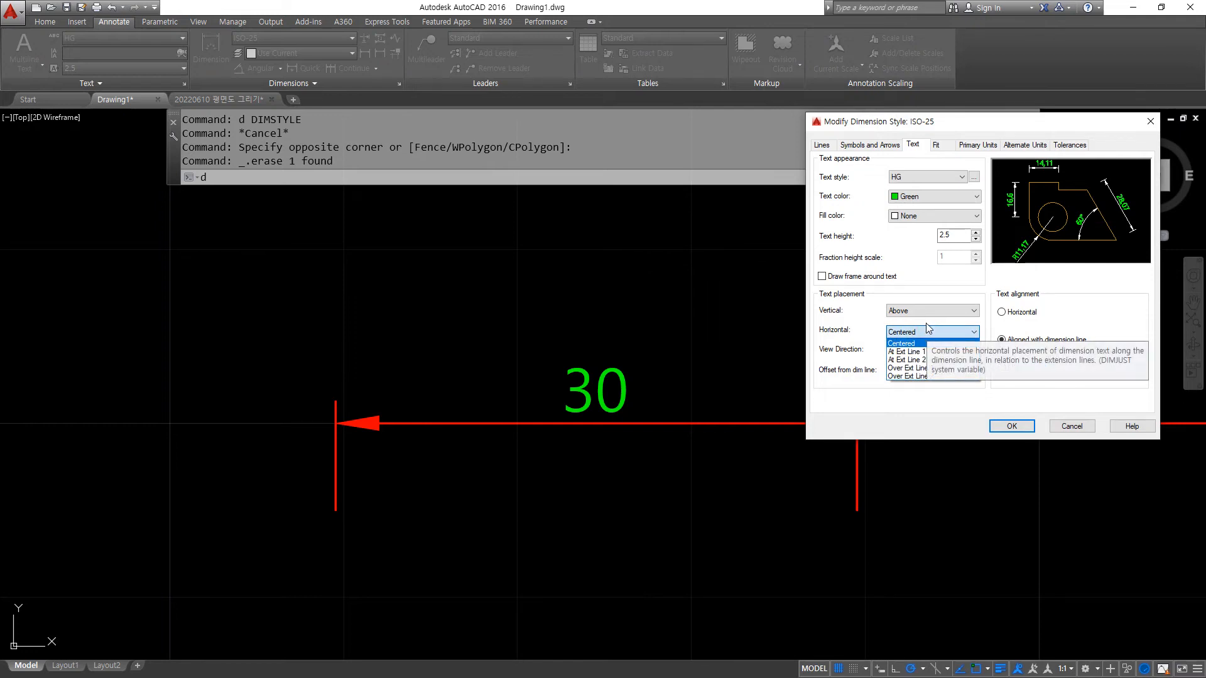
{"action": "left_click", "coordinate": [952, 352]}
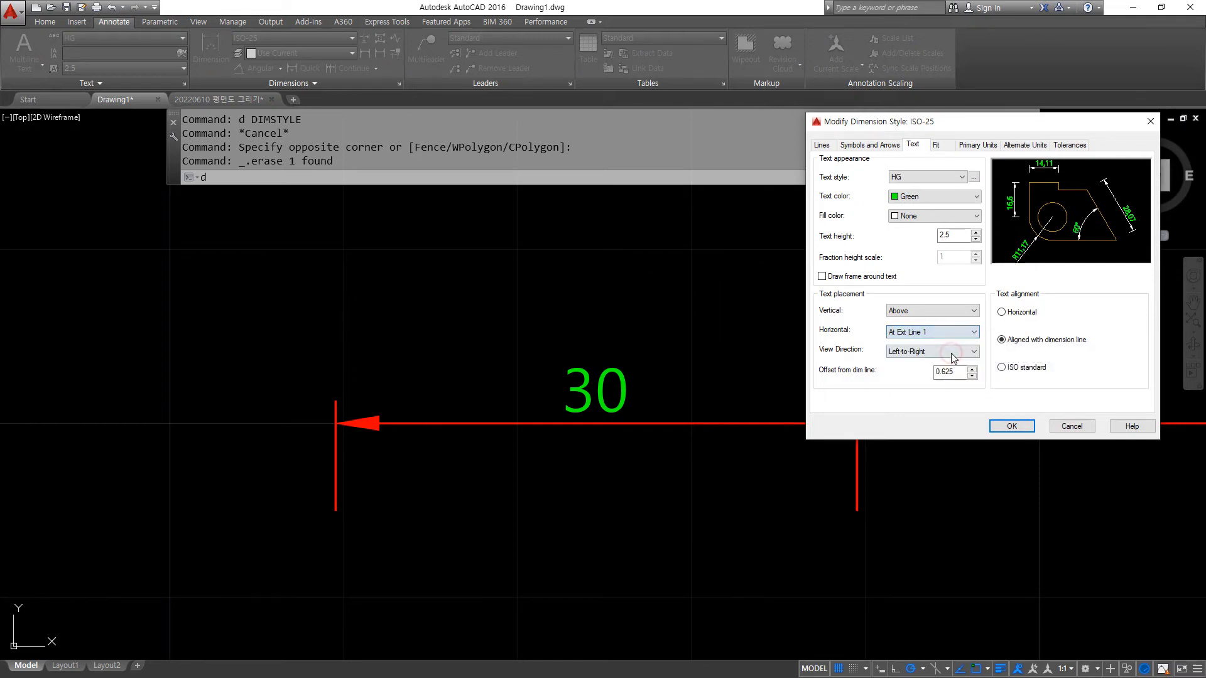
{"action": "left_click_drag", "start_coordinate": [320, 292], "coordinate": [319, 661]}
{"action": "left_click_drag", "start_coordinate": [383, 404], "coordinate": [375, 407]}
{"action": "key", "text": "Escape"}
- Change the horizontal text placement of the ISO-25 dimension style to At Ext Line 2
{"action": "left_click", "coordinate": [935, 332]}
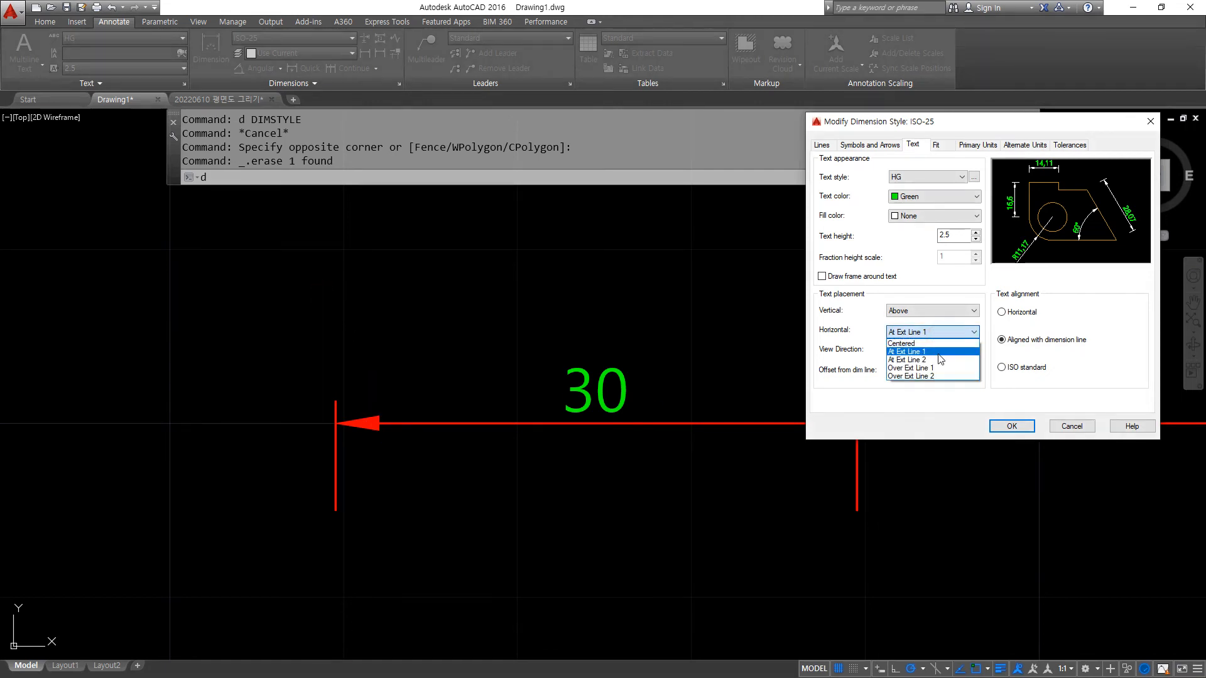
{"action": "left_click", "coordinate": [941, 360]}
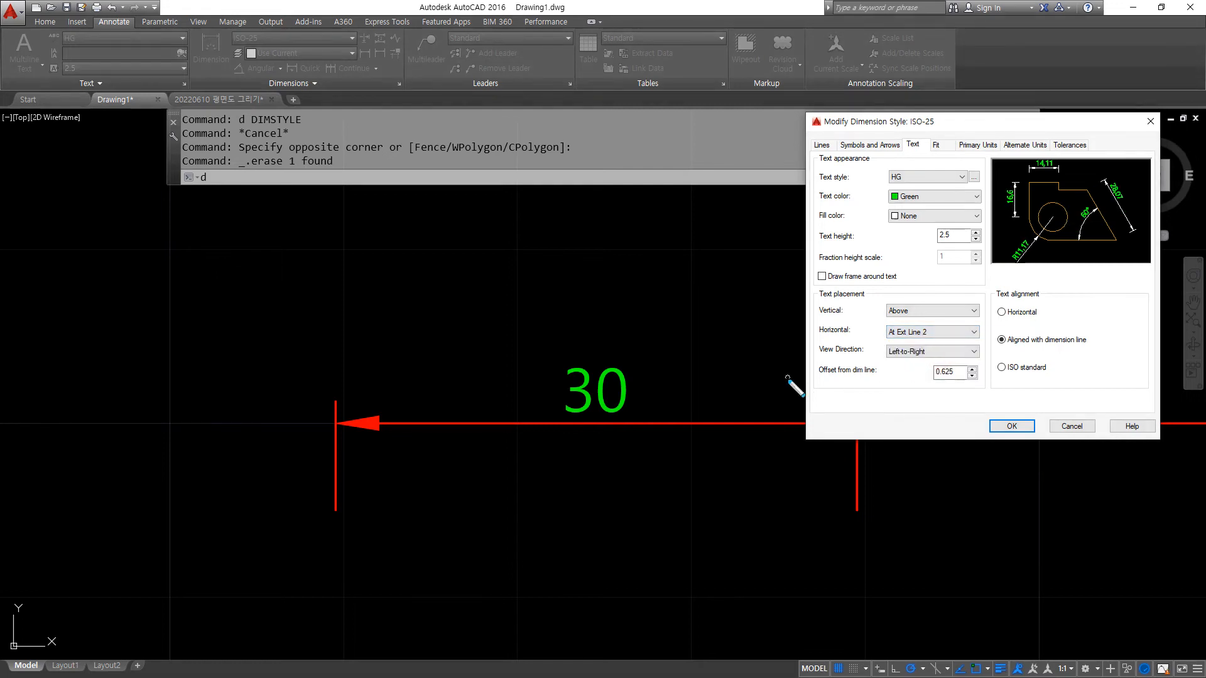
{"action": "mouse_move", "coordinate": [787, 377]}
{"action": "left_mouse_down"}
{"action": "mouse_move", "coordinate": [823, 377]}
{"action": "mouse_move", "coordinate": [810, 388]}
{"action": "left_mouse_up"}
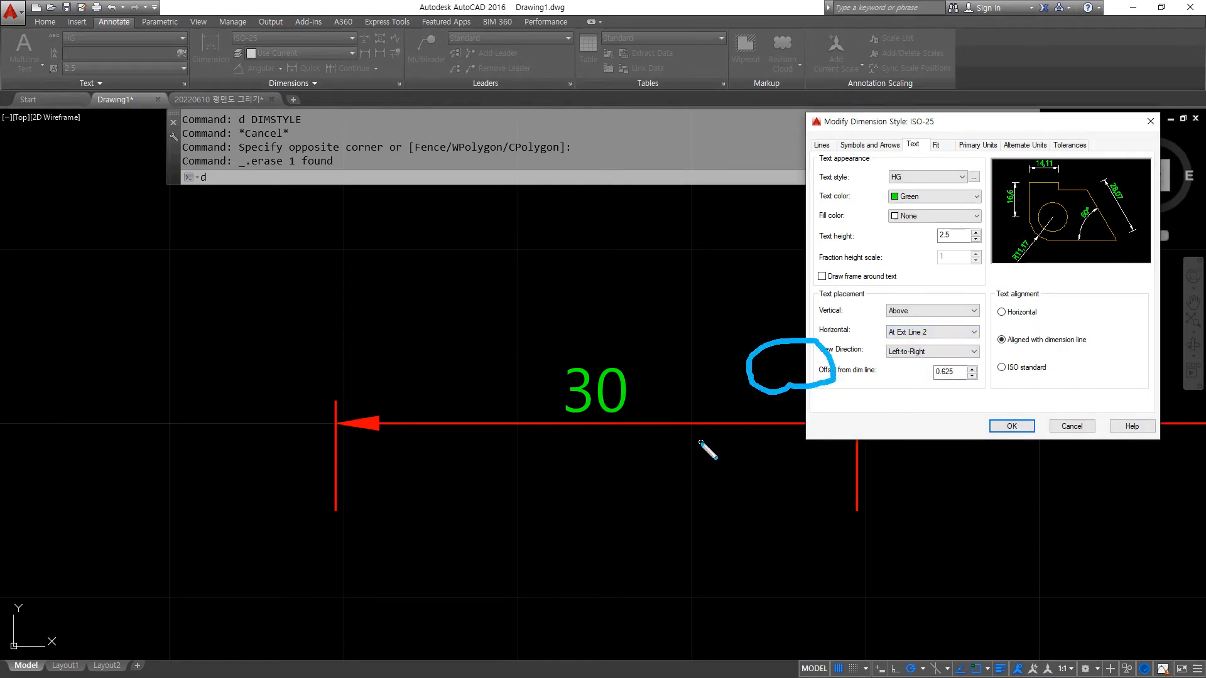
- Preview Over Ext Line 1 as the horizontal text placement of the ISO-25 dimension style
{"action": "key", "text": "Escape"}
{"action": "left_click", "coordinate": [935, 332]}
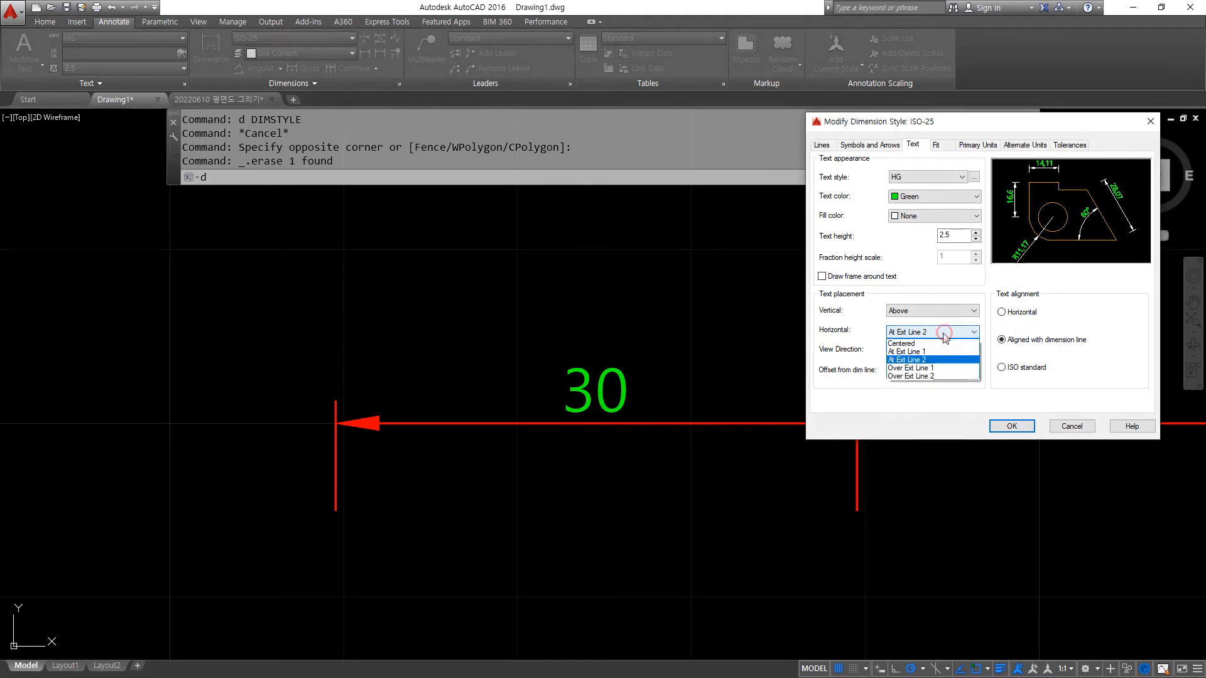
{"action": "left_click", "coordinate": [929, 369]}
{"action": "mouse_move", "coordinate": [337, 429]}
{"action": "left_mouse_down"}
{"action": "mouse_move", "coordinate": [337, 134]}
{"action": "mouse_move", "coordinate": [337, 608]}
{"action": "left_mouse_up"}
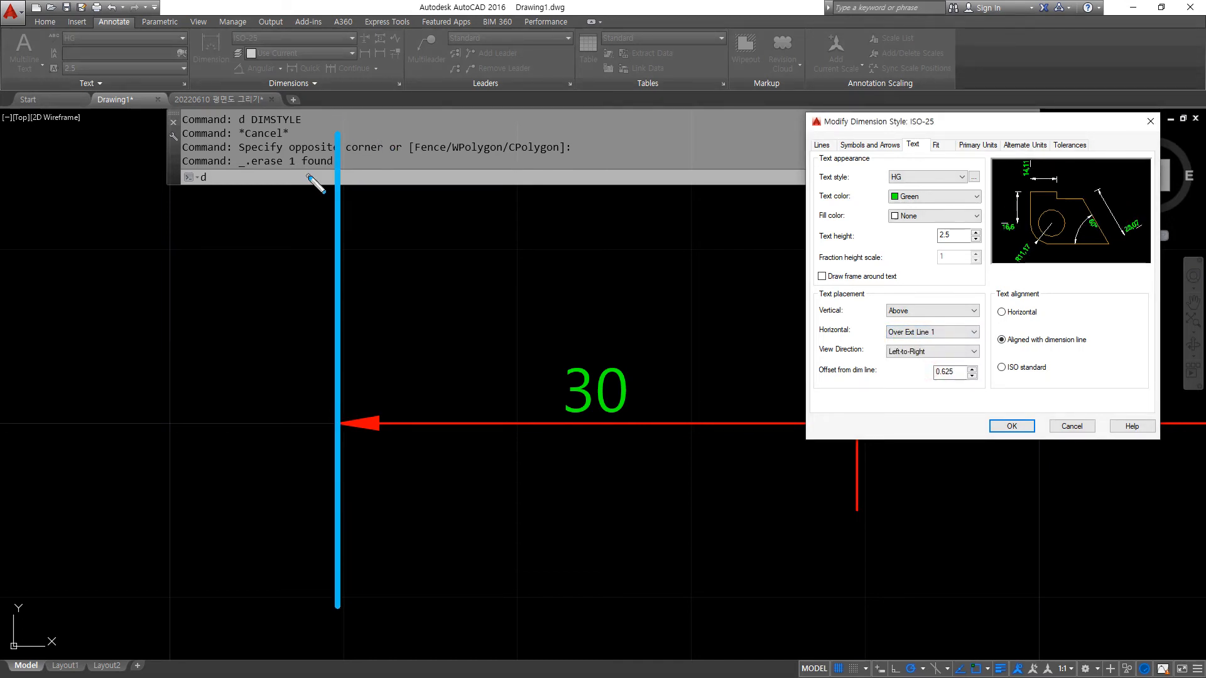
{"action": "mouse_move", "coordinate": [254, 184]}
{"action": "left_mouse_down"}
{"action": "mouse_move", "coordinate": [306, 210]}
{"action": "mouse_move", "coordinate": [300, 154]}
{"action": "mouse_move", "coordinate": [320, 182]}
{"action": "left_mouse_up"}
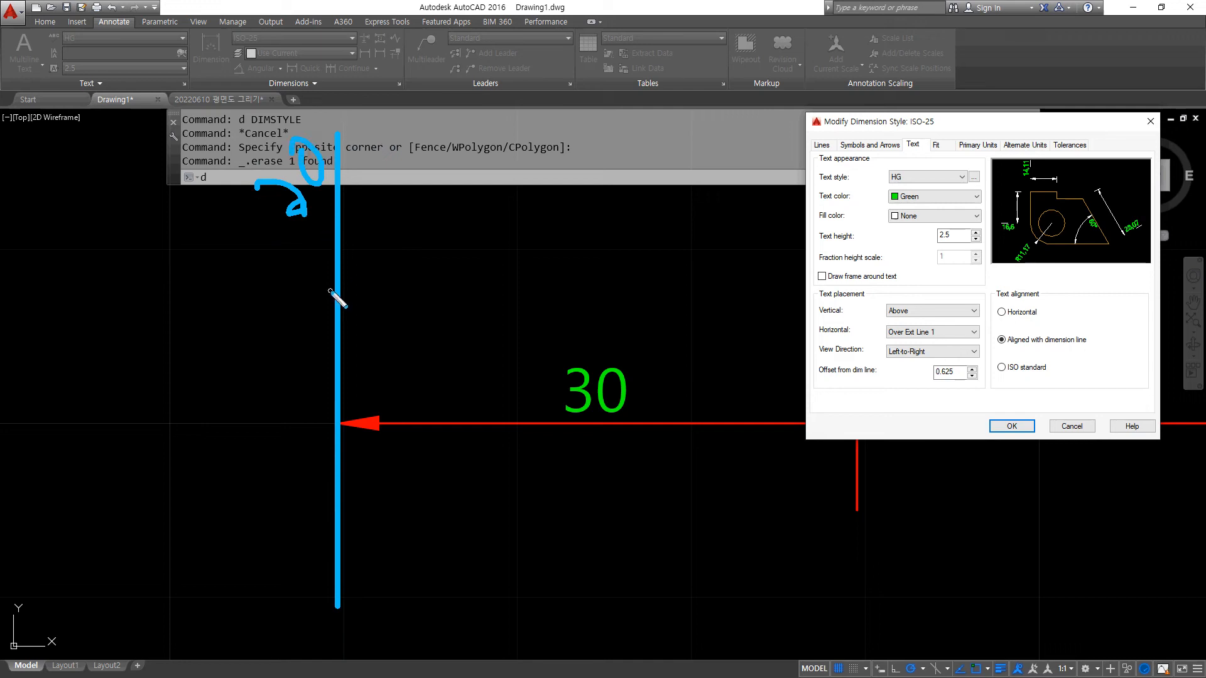
- Set the ISO-25 style's horizontal text placement to At Ext Line 1 and apply it to the drawing's dimensions
{"action": "left_click", "coordinate": [968, 332]}
{"action": "left_click", "coordinate": [945, 351]}
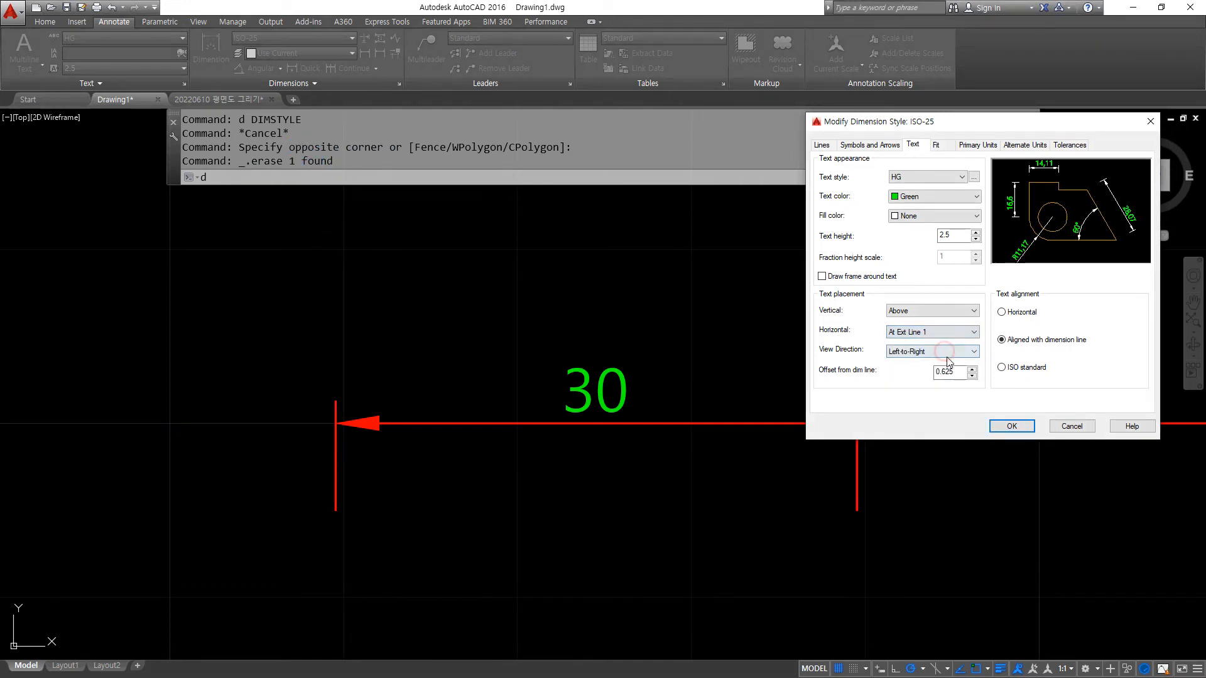
{"action": "left_click", "coordinate": [1021, 427]}
{"action": "left_click", "coordinate": [1060, 379]}
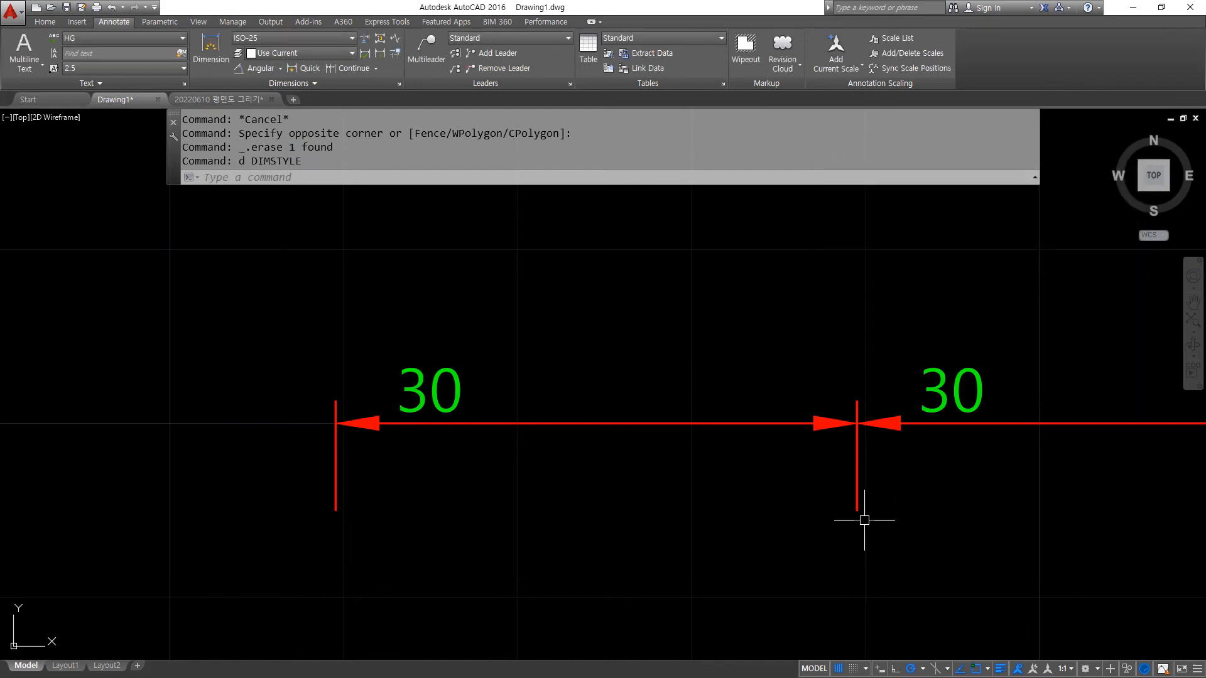
{"action": "left_click_drag", "start_coordinate": [334, 281], "coordinate": [334, 575]}
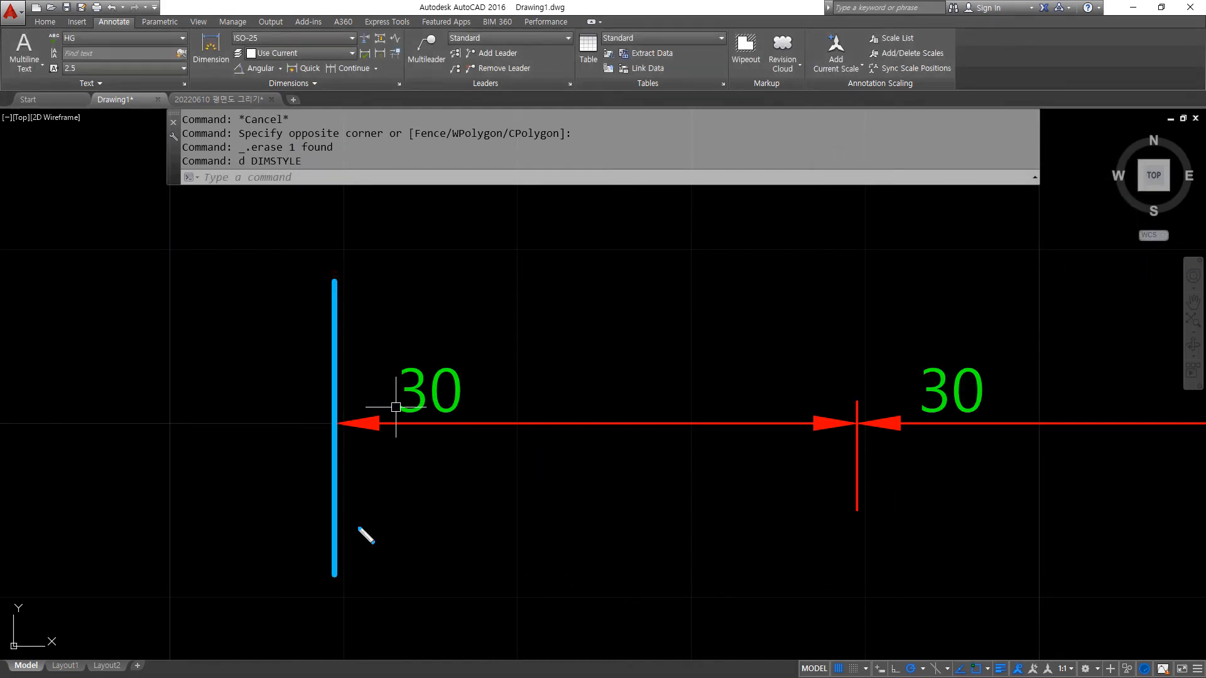
{"action": "mouse_move", "coordinate": [457, 411]}
{"action": "left_mouse_down"}
{"action": "mouse_move", "coordinate": [408, 418]}
{"action": "mouse_move", "coordinate": [455, 410]}
{"action": "left_mouse_up"}
{"action": "mouse_move", "coordinate": [966, 414]}
{"action": "left_mouse_down"}
{"action": "mouse_move", "coordinate": [962, 372]}
{"action": "mouse_move", "coordinate": [967, 437]}
{"action": "left_mouse_up"}
{"action": "key", "text": "Escape"}
- Change the horizontal text placement of the ISO-25 dimension style to Over Ext Line 1 and apply it
{"action": "middle_click_drag", "start_coordinate": [558, 315], "coordinate": [385, 342]}
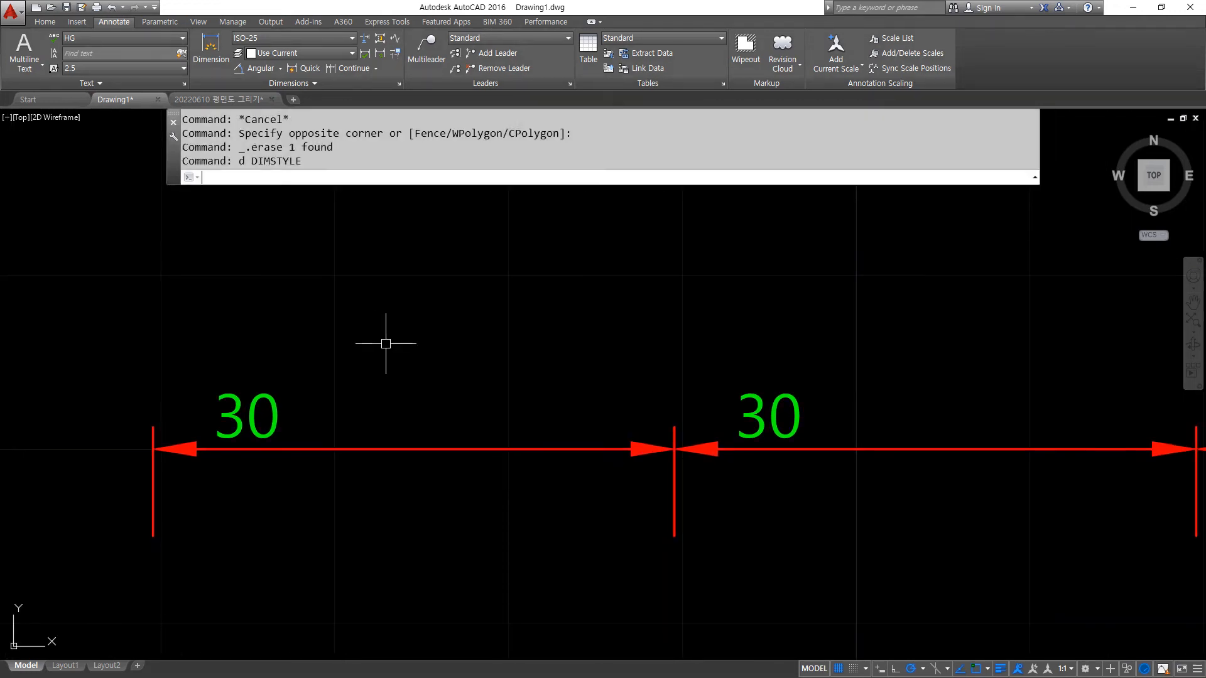
{"action": "type", "text": "d"}
{"action": "key", "text": "Return"}
{"action": "left_click", "coordinate": [735, 318]}
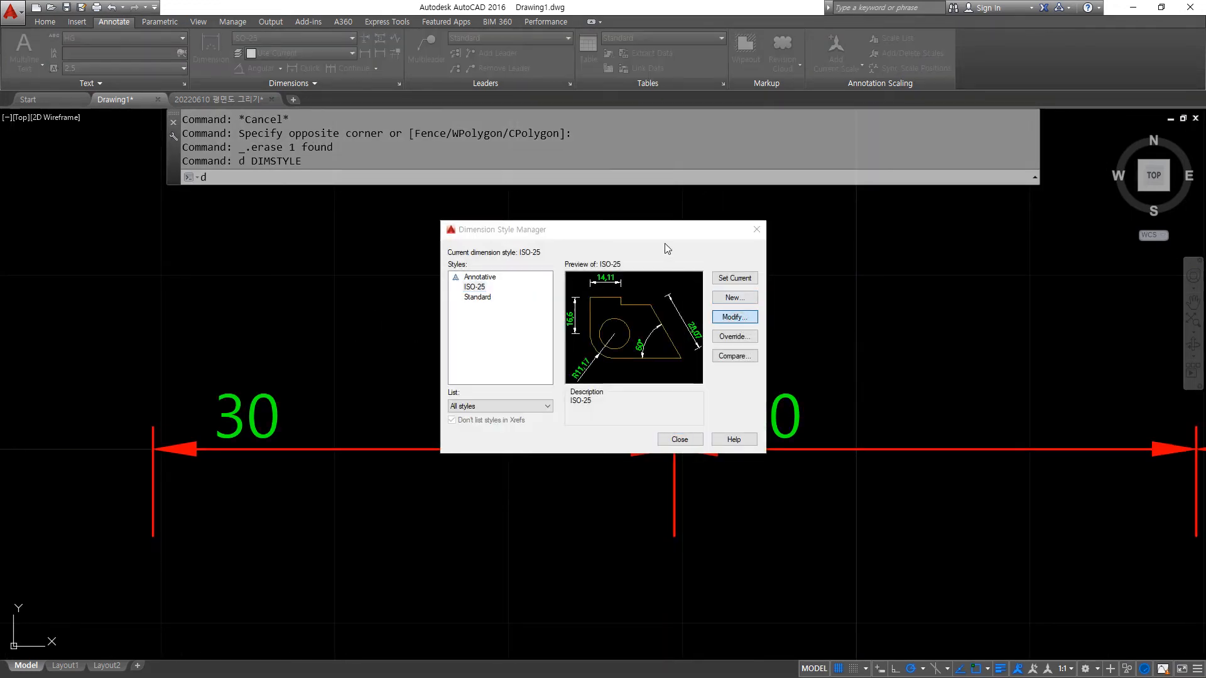
{"action": "left_click", "coordinate": [533, 205]}
{"action": "left_click", "coordinate": [529, 393]}
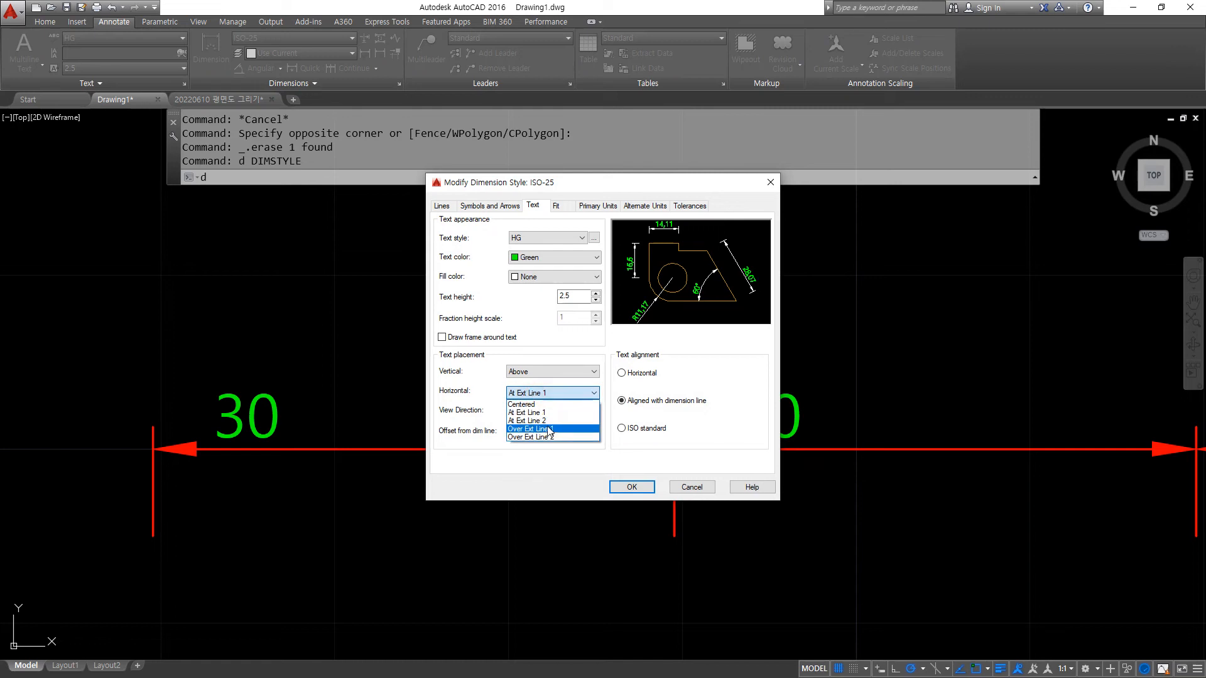
{"action": "left_click", "coordinate": [531, 426]}
{"action": "left_click", "coordinate": [632, 487]}
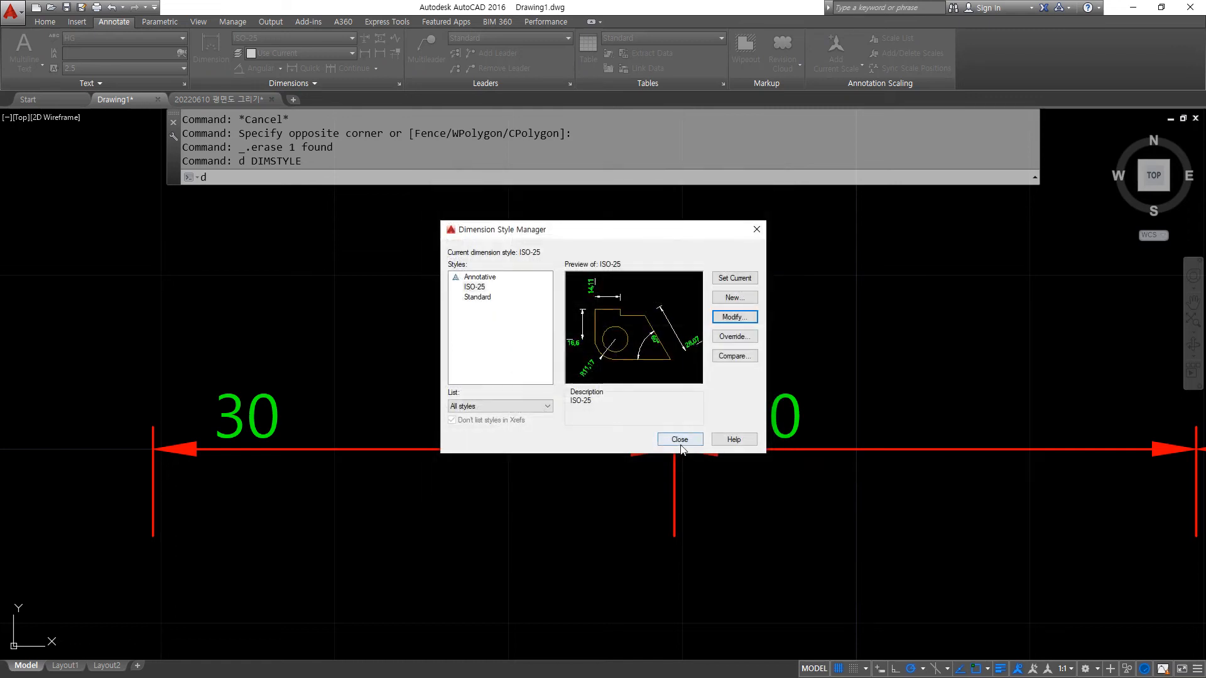
{"action": "left_click", "coordinate": [679, 441]}
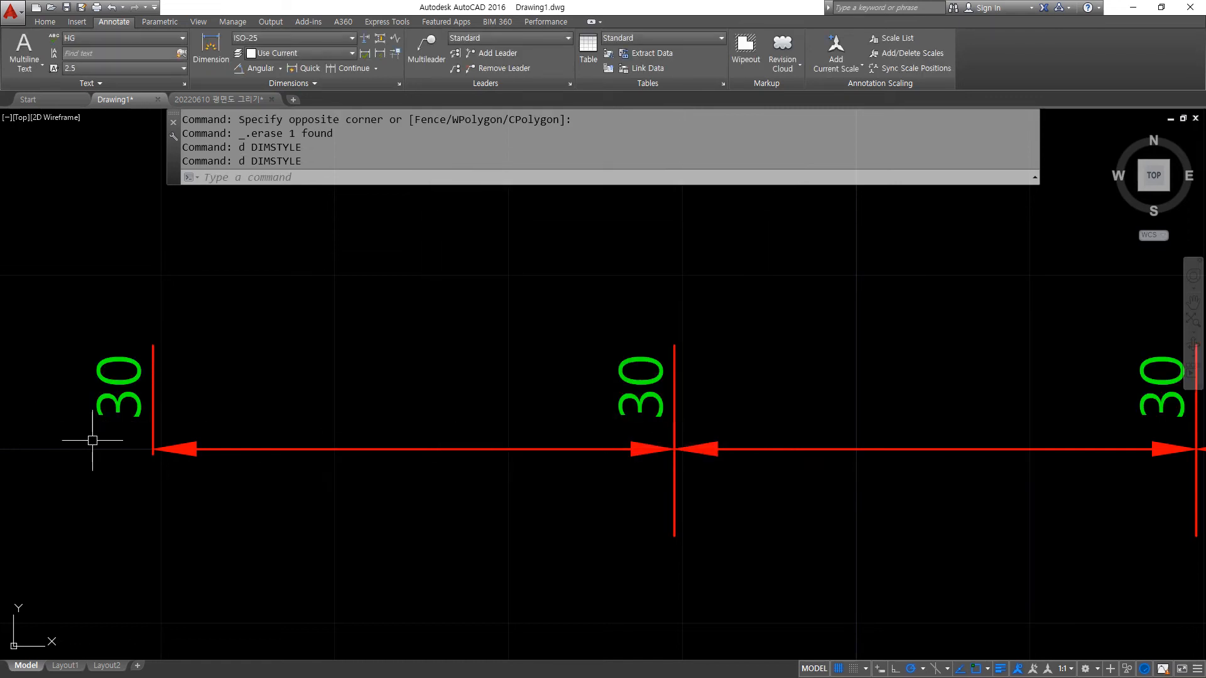
{"action": "mouse_move", "coordinate": [144, 442]}
{"action": "left_mouse_down"}
{"action": "mouse_move", "coordinate": [65, 345]}
{"action": "mouse_move", "coordinate": [110, 462]}
{"action": "mouse_move", "coordinate": [78, 463]}
{"action": "left_mouse_up"}
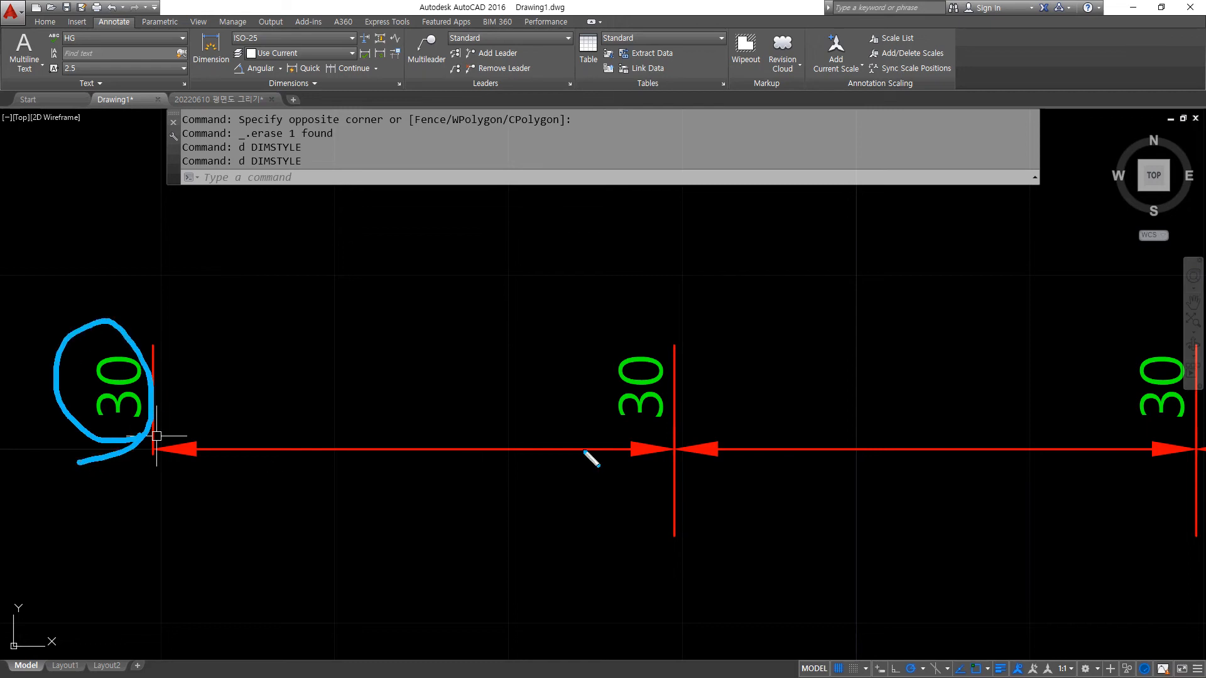
{"action": "mouse_move", "coordinate": [650, 451]}
{"action": "left_mouse_down"}
{"action": "mouse_move", "coordinate": [695, 374]}
{"action": "mouse_move", "coordinate": [638, 452]}
{"action": "left_mouse_up"}
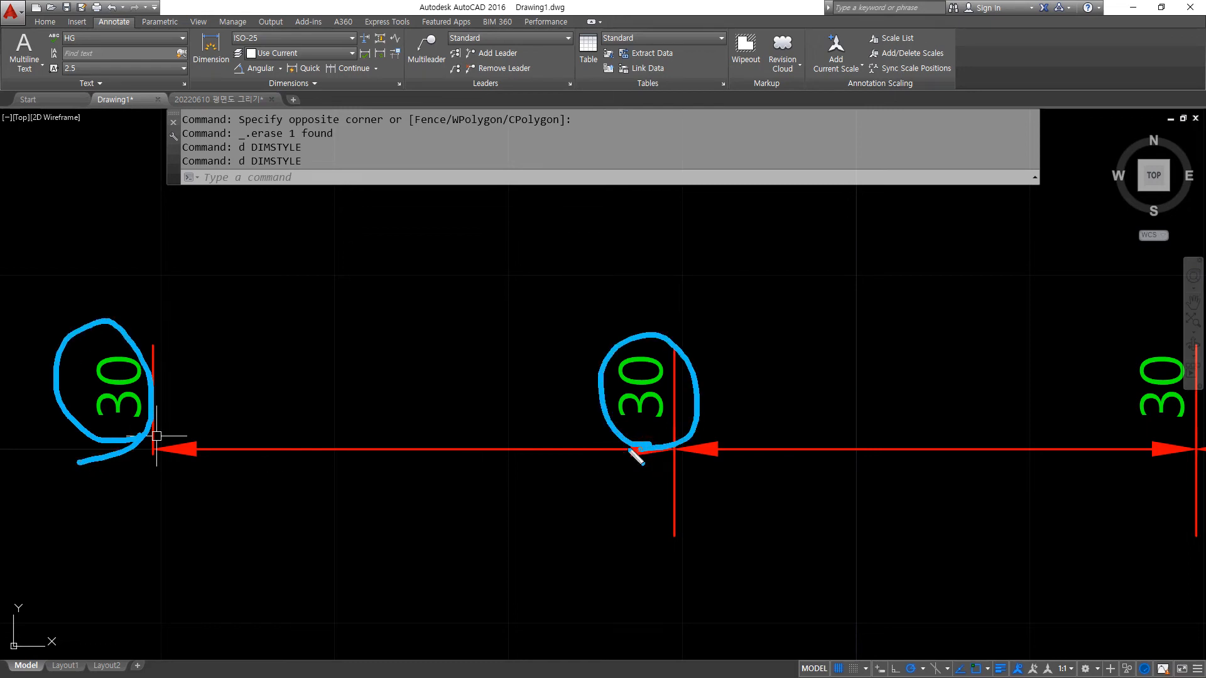
{"action": "key", "text": "Escape"}
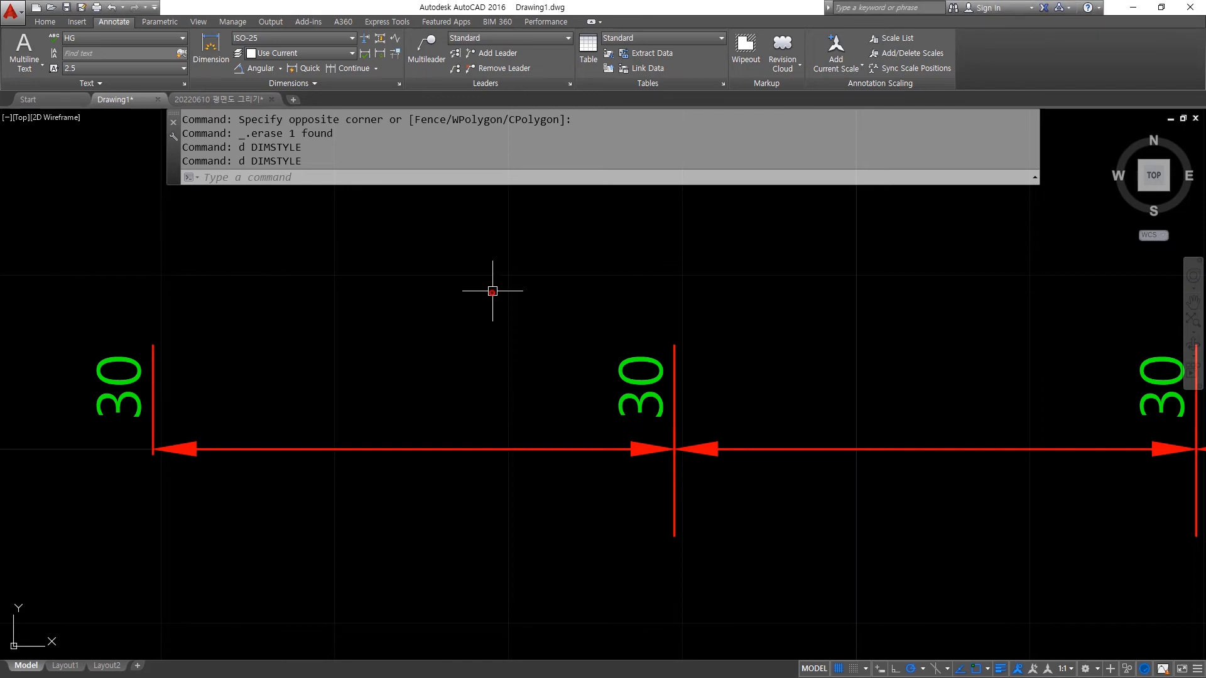
- Set the ISO-25 dimension style's horizontal text placement to Centered and its view direction to Right-to-Left
{"action": "type", "text": "d"}
{"action": "key", "text": "Return"}
{"action": "left_click", "coordinate": [733, 316]}
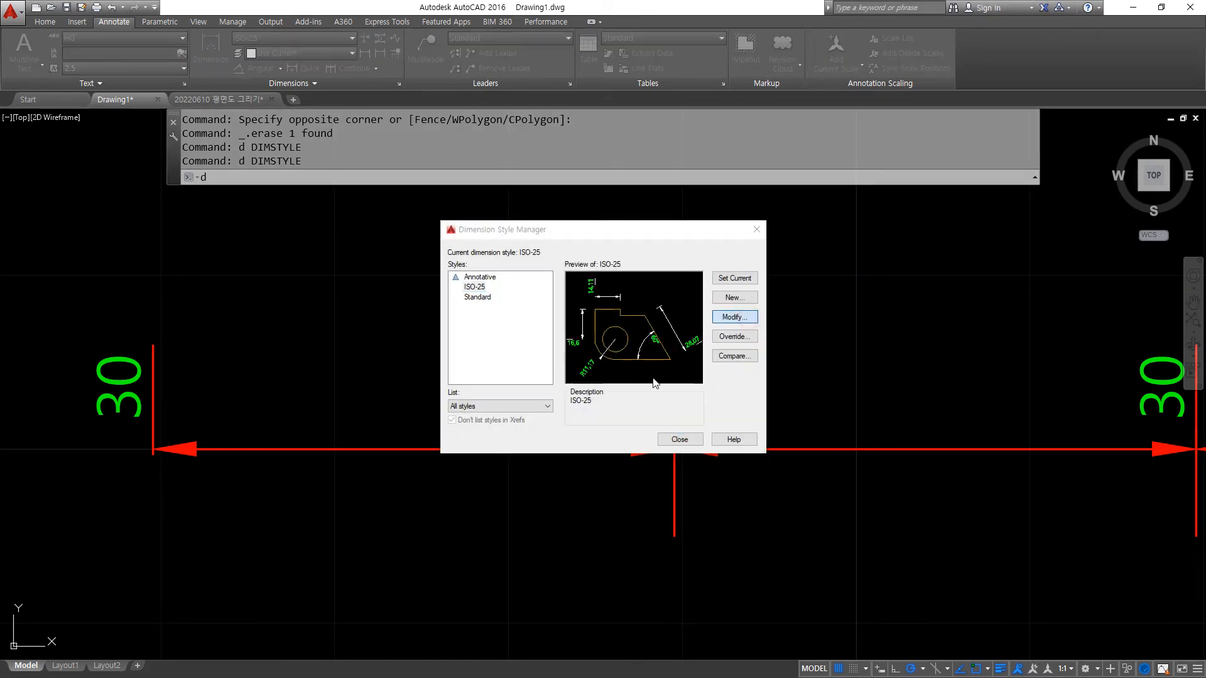
{"action": "left_click", "coordinate": [553, 393]}
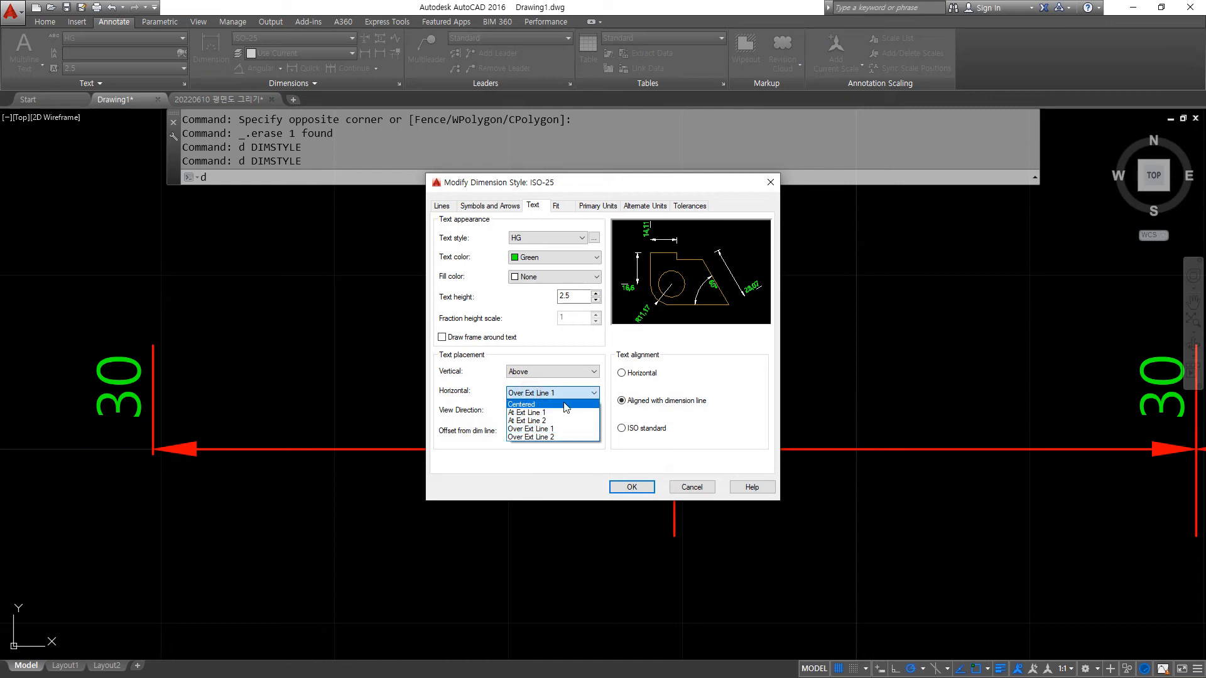
{"action": "left_click", "coordinate": [563, 402]}
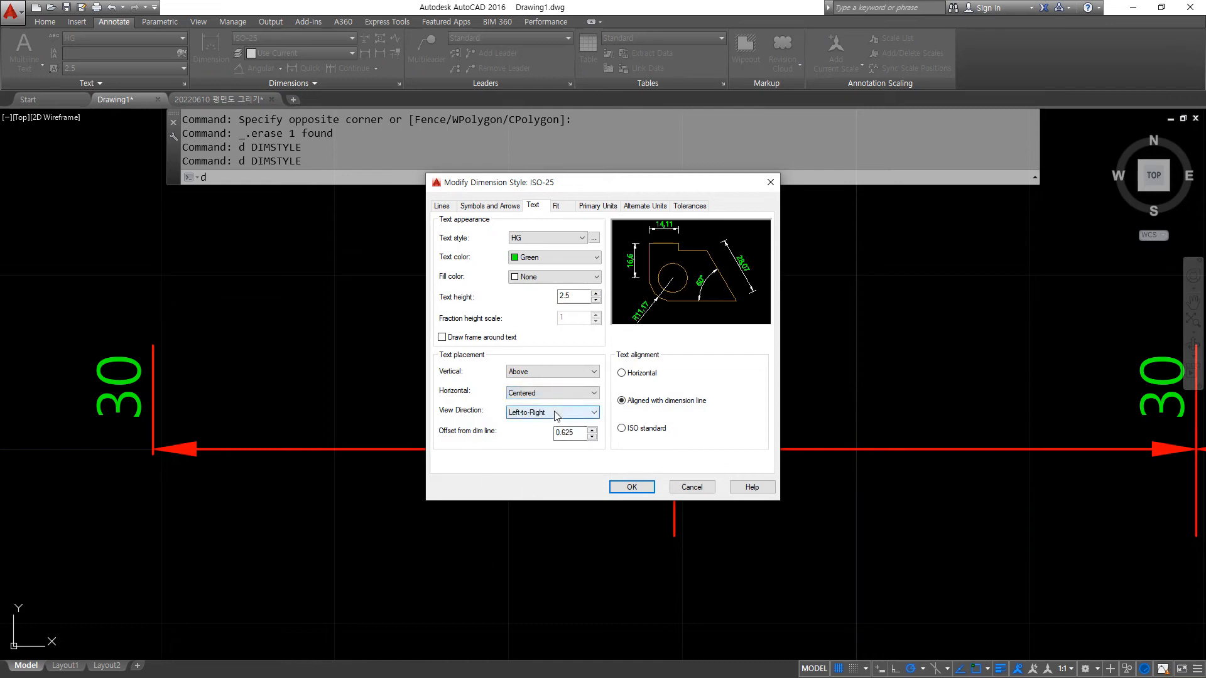
{"action": "left_click", "coordinate": [581, 412]}
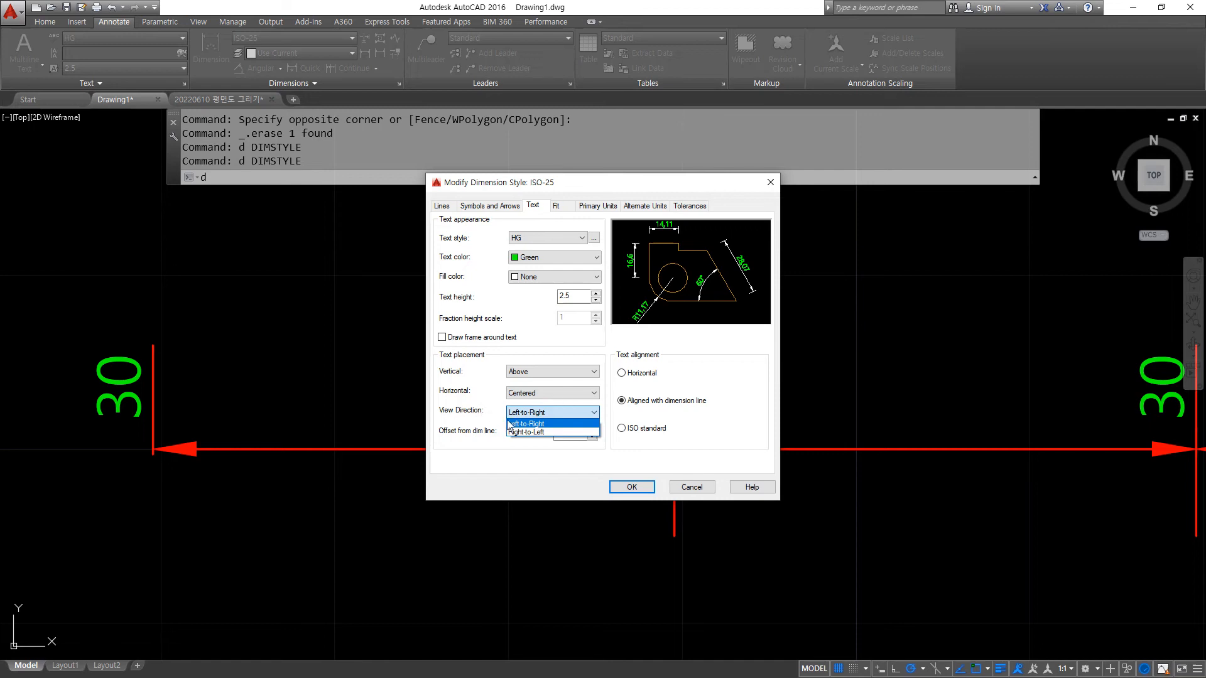
{"action": "left_click", "coordinate": [527, 433]}
{"action": "left_click", "coordinate": [629, 487]}
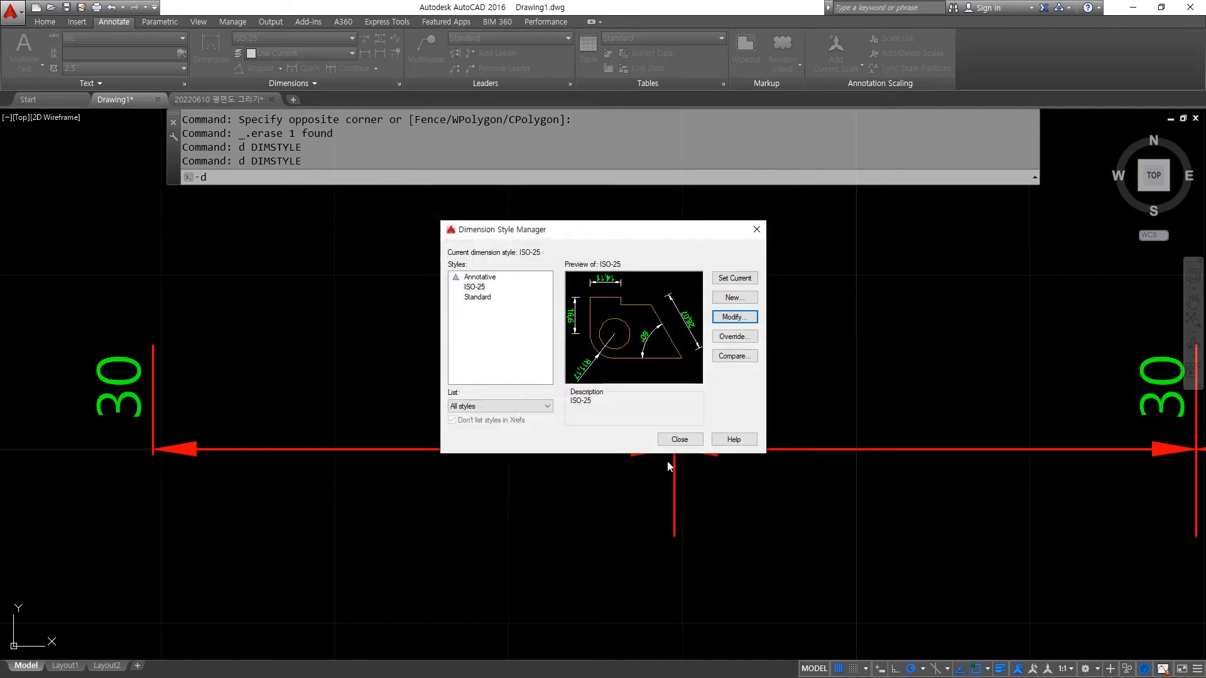
{"action": "left_click", "coordinate": [664, 440]}
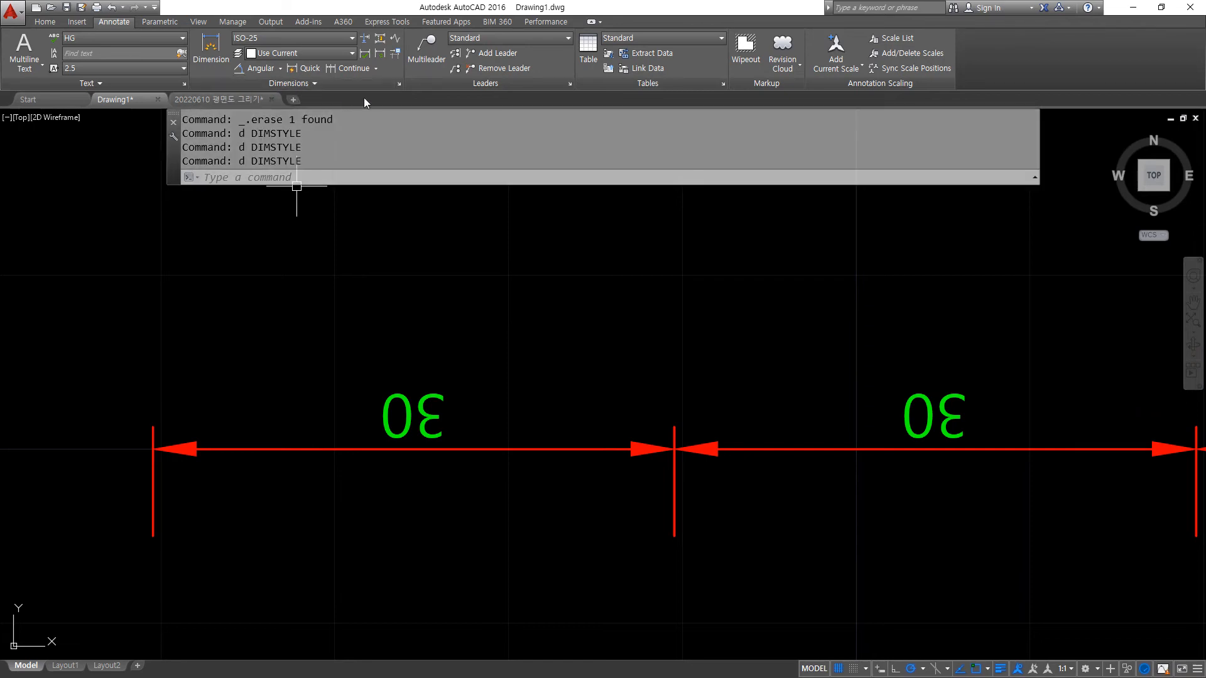
- Set the ISO-25 style's text view direction to Left-to-Right and its offset from the dimension line to 3
{"action": "left_click", "coordinate": [399, 84]}
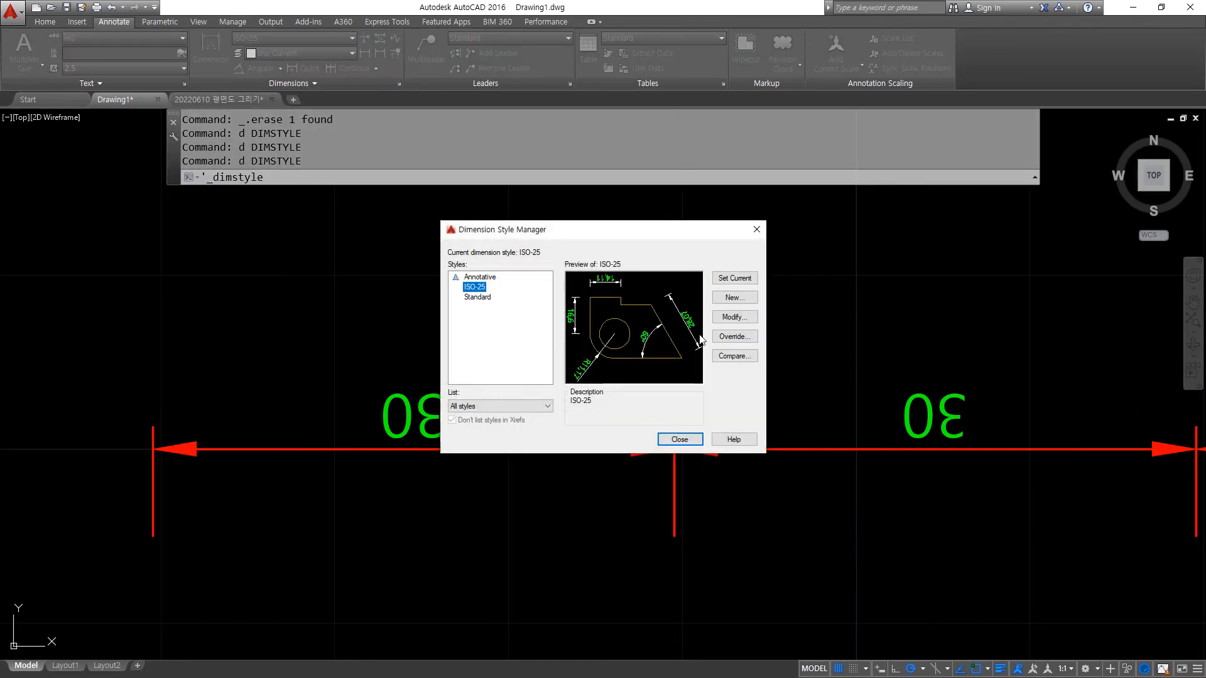
{"action": "left_click", "coordinate": [734, 317]}
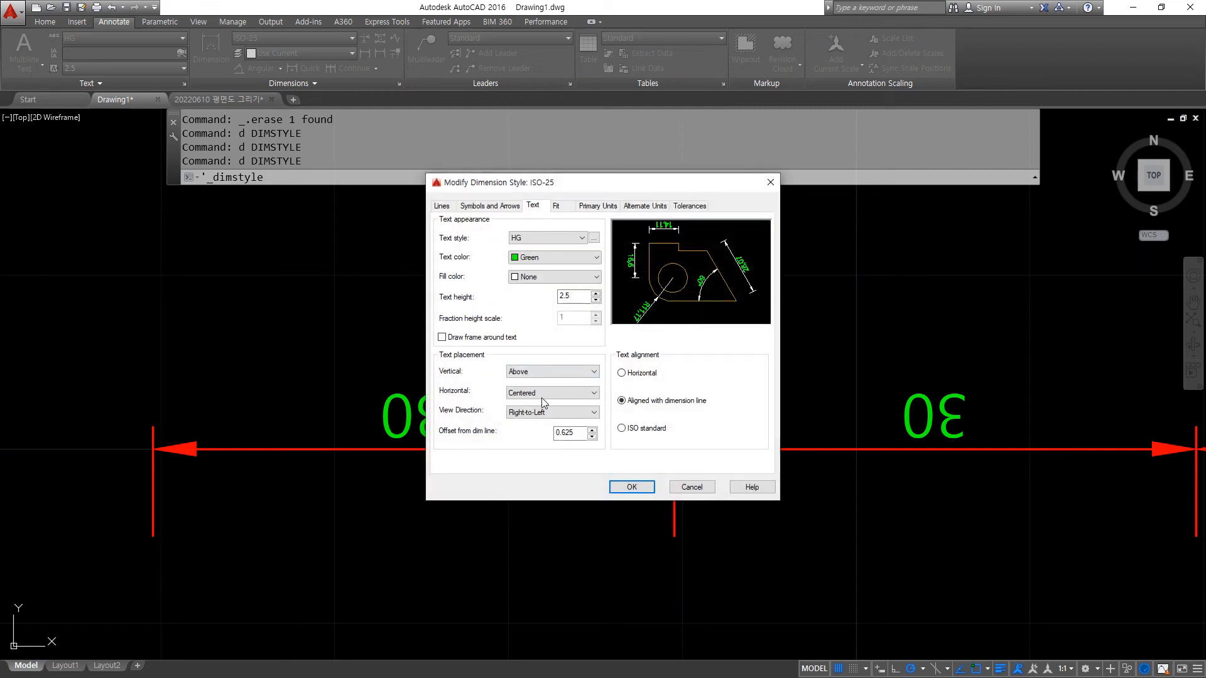
{"action": "left_click", "coordinate": [554, 413]}
{"action": "left_click", "coordinate": [550, 431]}
{"action": "left_click_drag", "start_coordinate": [572, 183], "coordinate": [634, 184]}
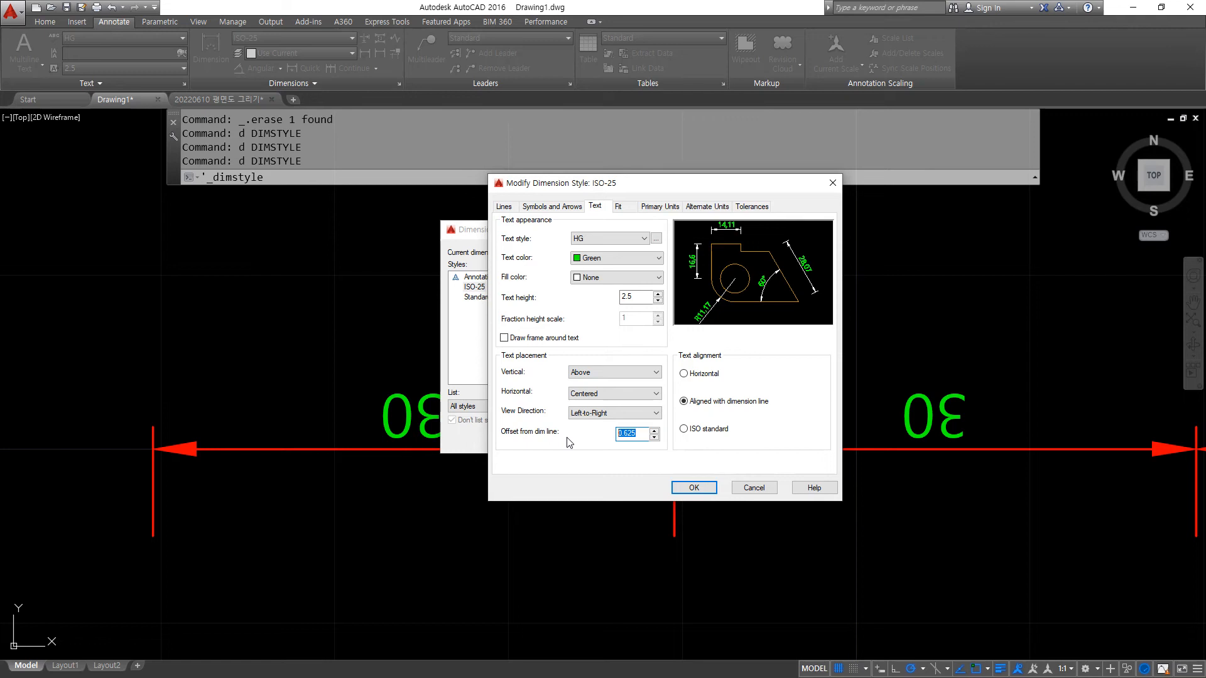
{"action": "left_click", "coordinate": [693, 488]}
{"action": "left_click", "coordinate": [609, 438]}
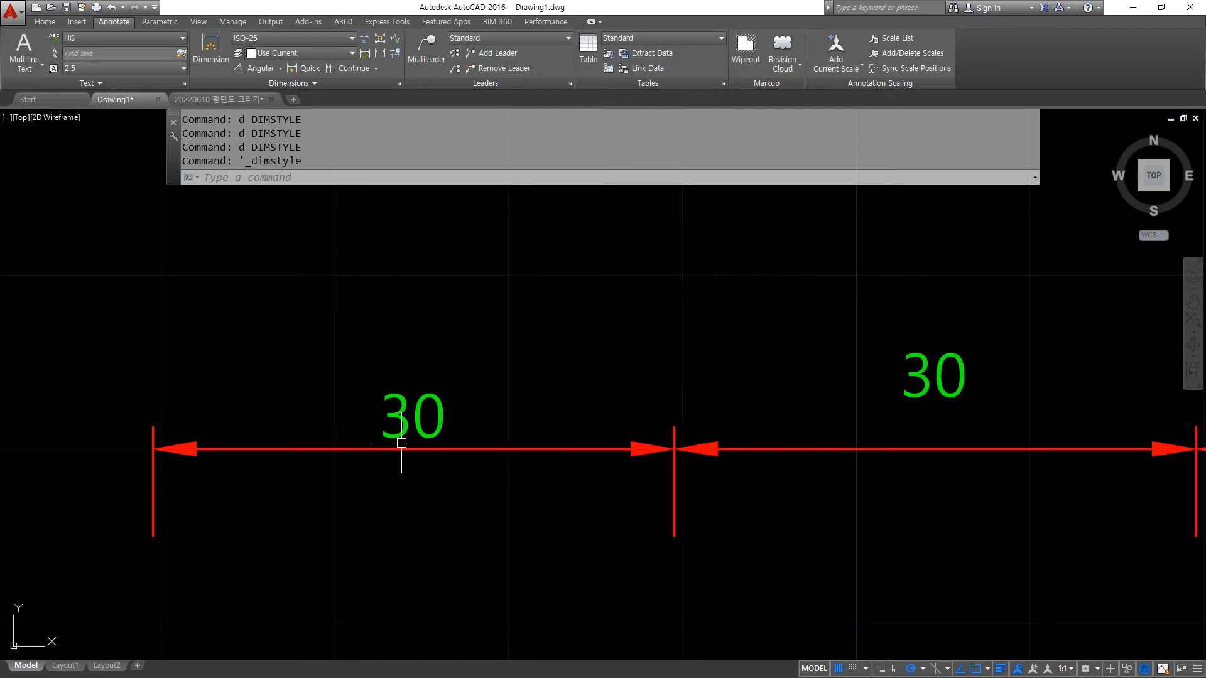
- Set the ISO-25 style's text offset from the dimension line to 0.625
{"action": "middle_click_drag", "start_coordinate": [892, 412], "coordinate": [741, 434]}
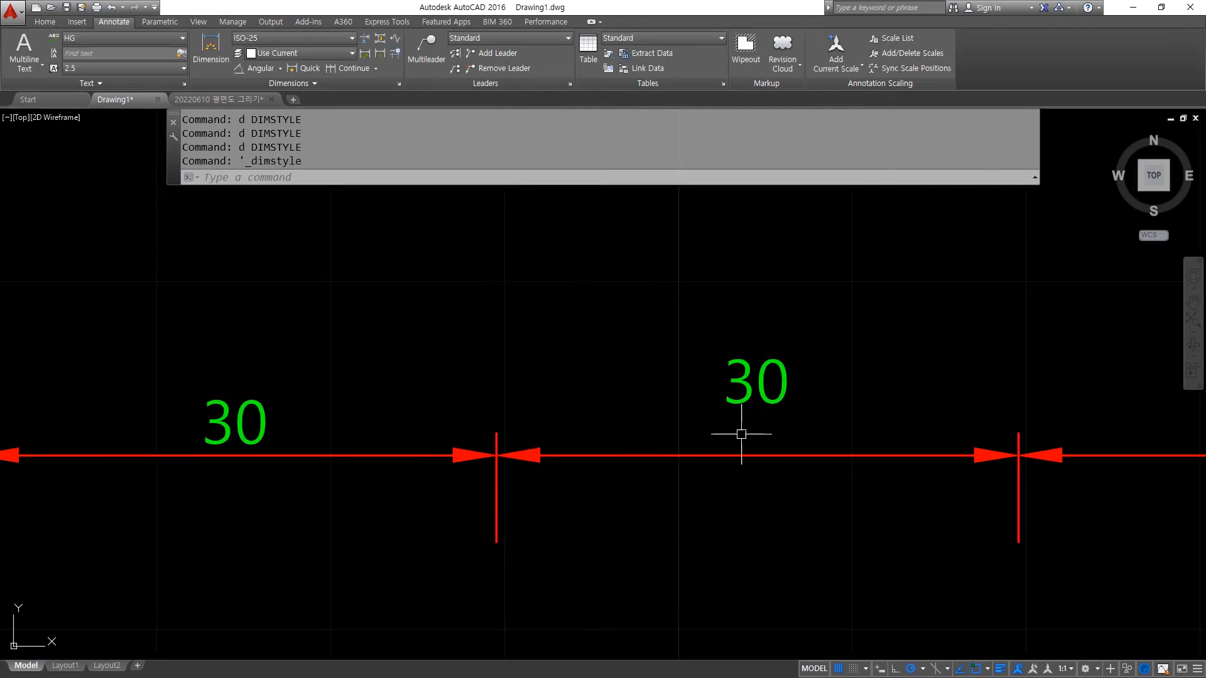
{"action": "key", "text": "Return"}
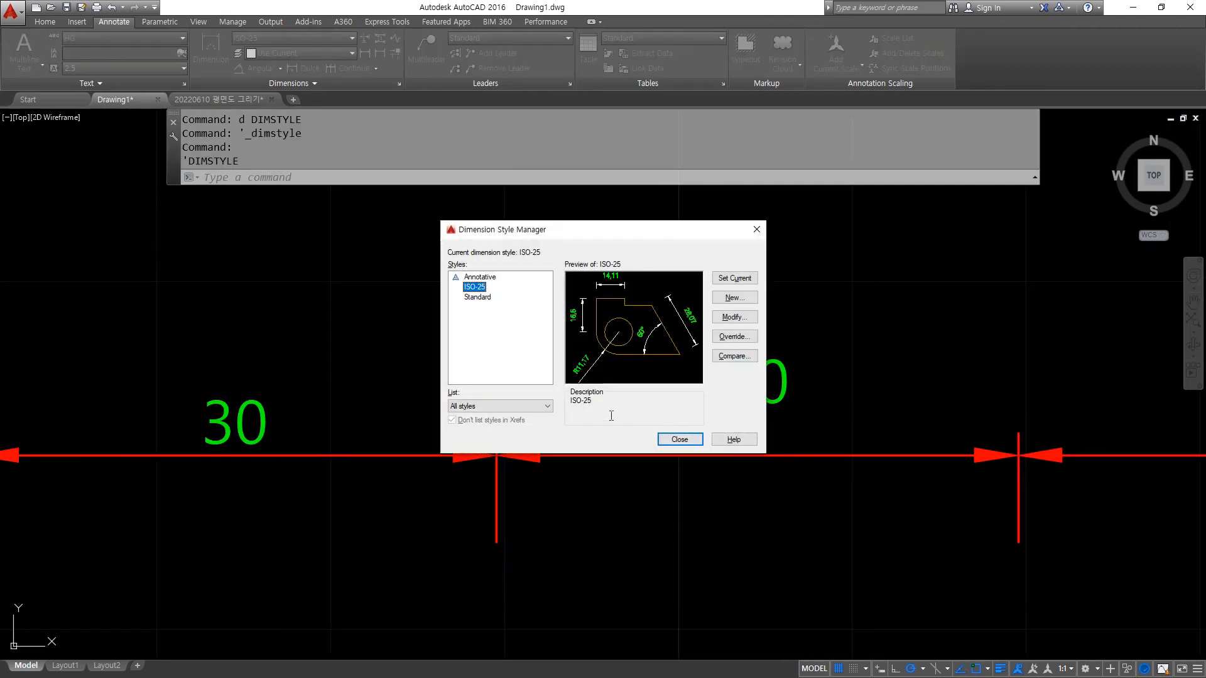
{"action": "left_click", "coordinate": [739, 317]}
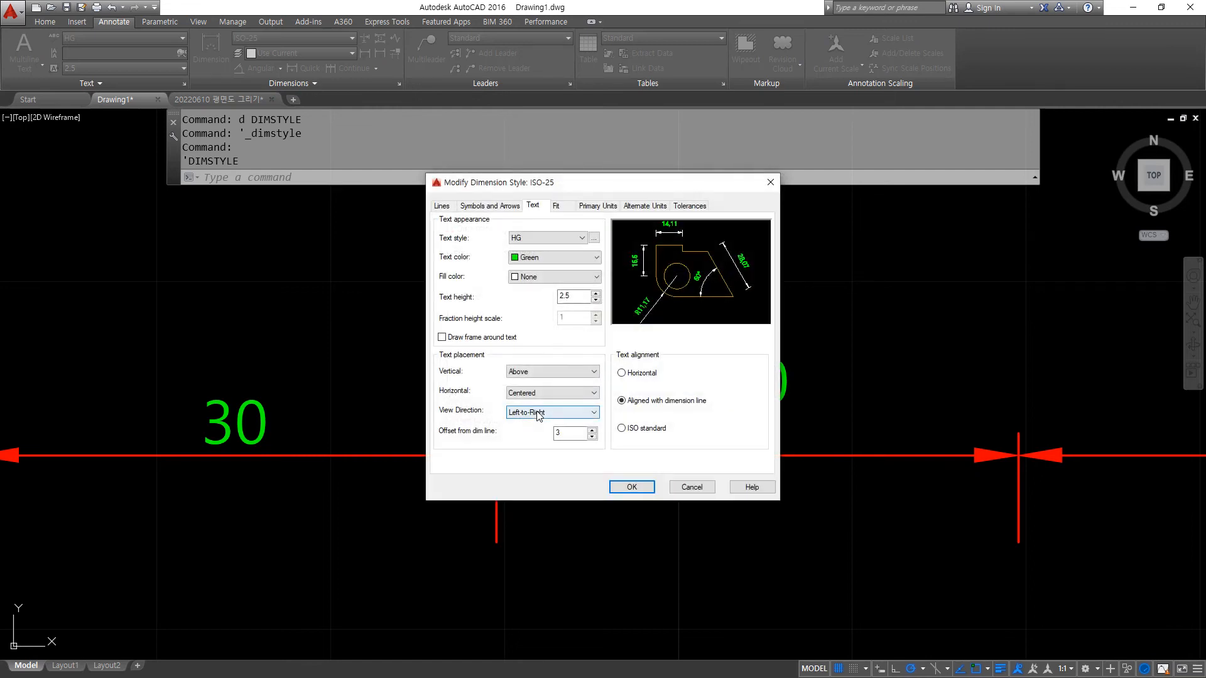
{"action": "left_click_drag", "start_coordinate": [574, 433], "coordinate": [519, 421]}
{"action": "type", "text": "-0.625"}
{"action": "left_click", "coordinate": [634, 489]}
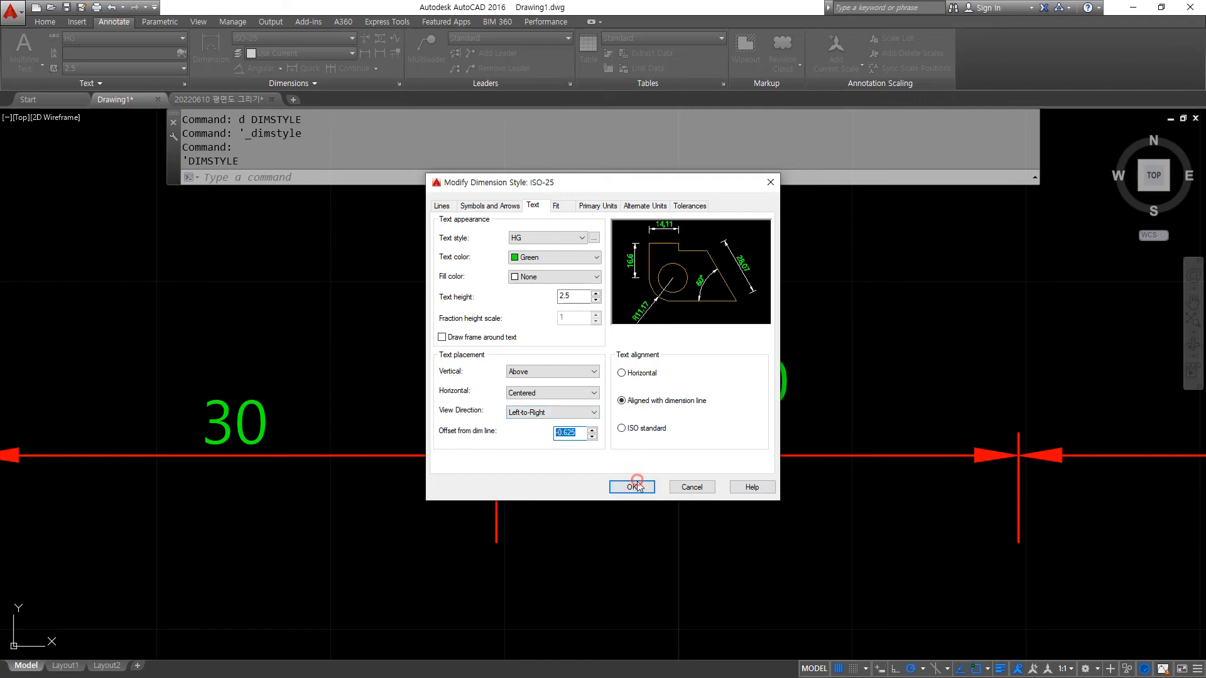
{"action": "left_click", "coordinate": [637, 488]}
{"action": "left_click", "coordinate": [643, 490]}
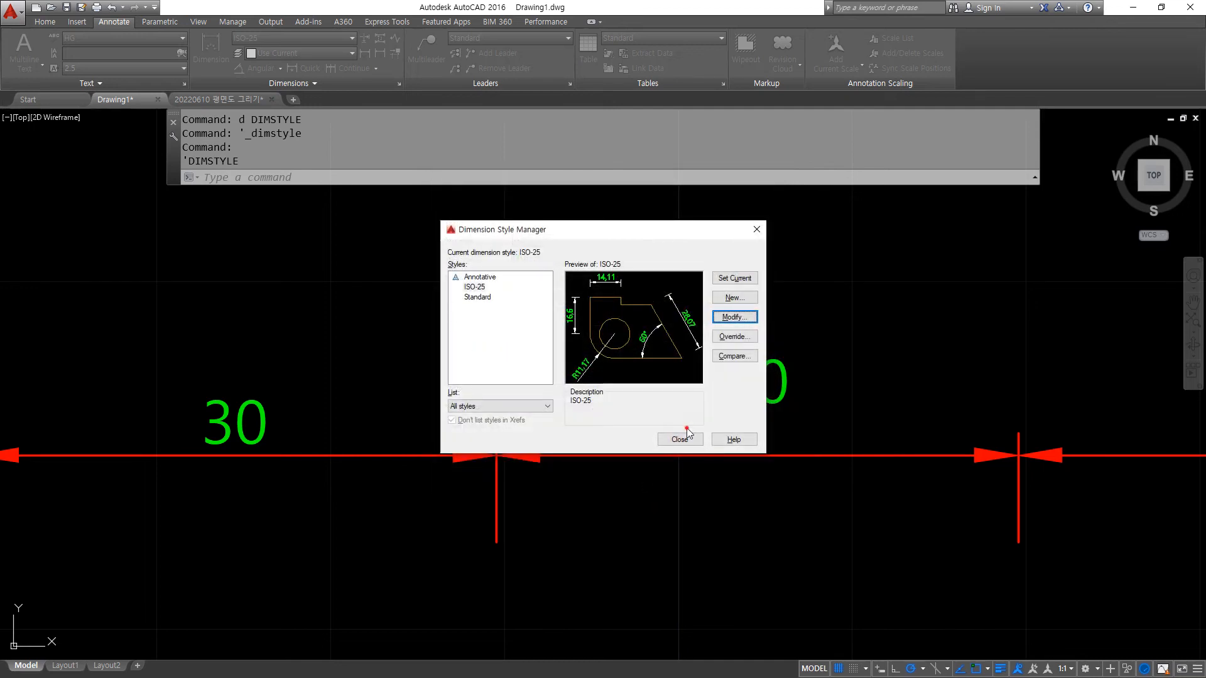
{"action": "left_click", "coordinate": [686, 437]}
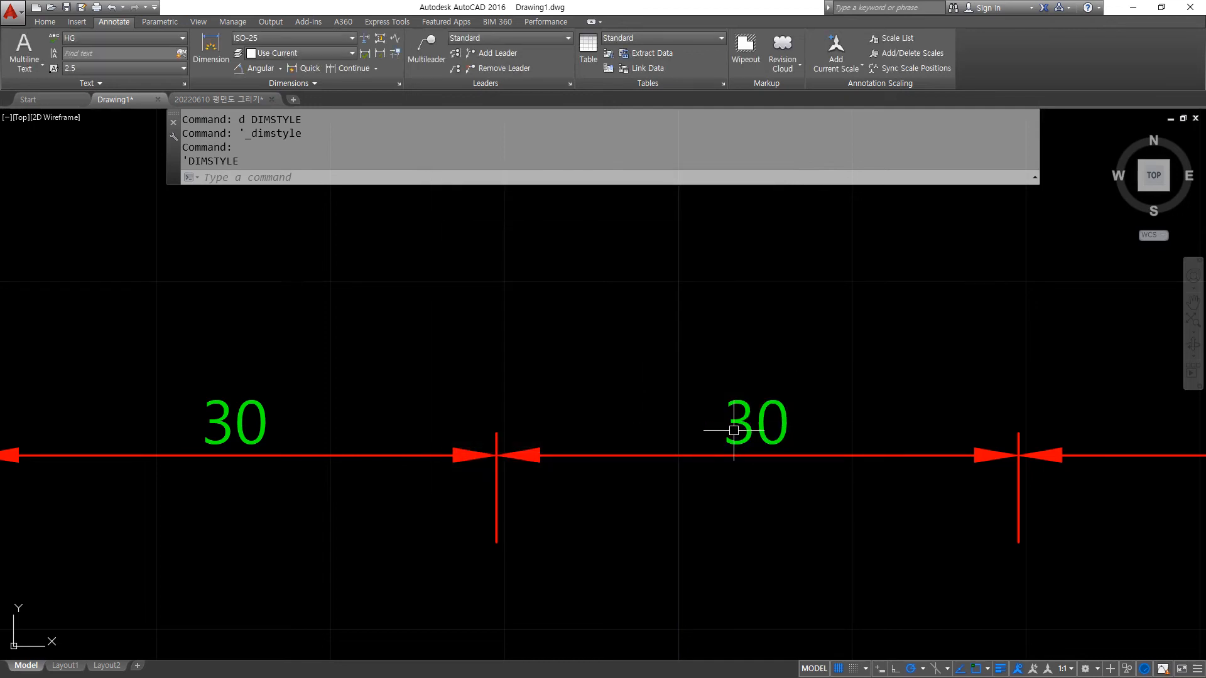
- Set the ISO-25 dimension style's text alignment to Horizontal and apply it to the drawing
{"action": "type", "text": "d"}
{"action": "key", "text": "Return"}
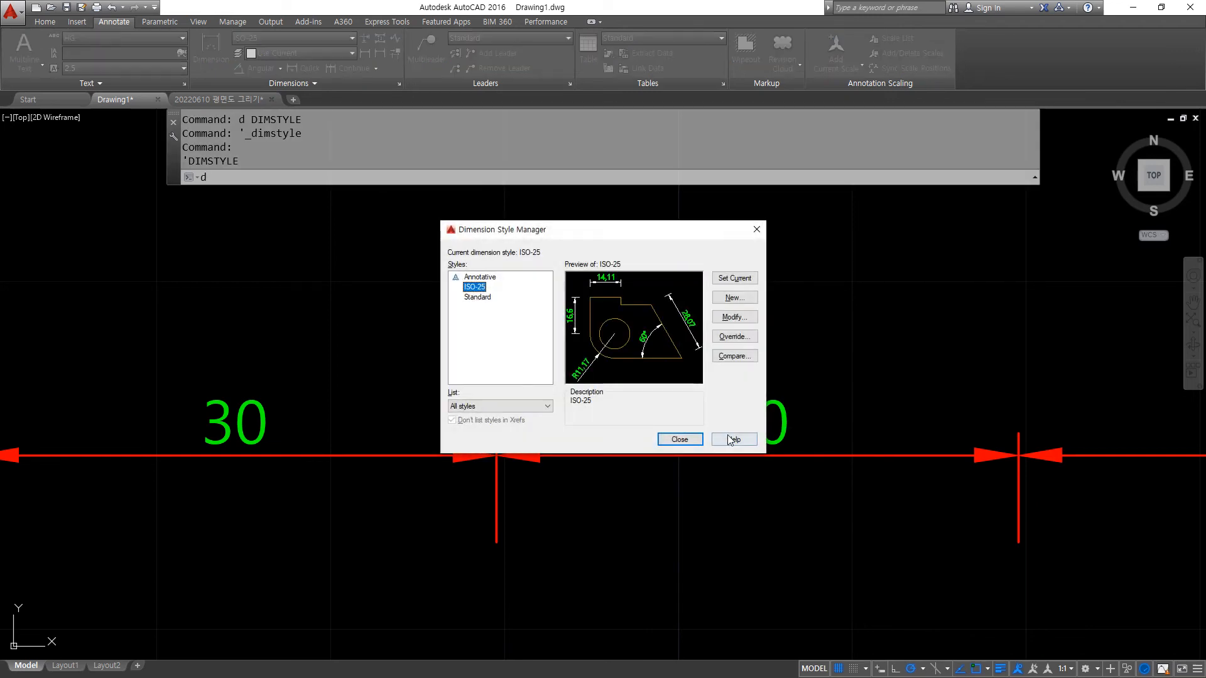
{"action": "left_click", "coordinate": [717, 320]}
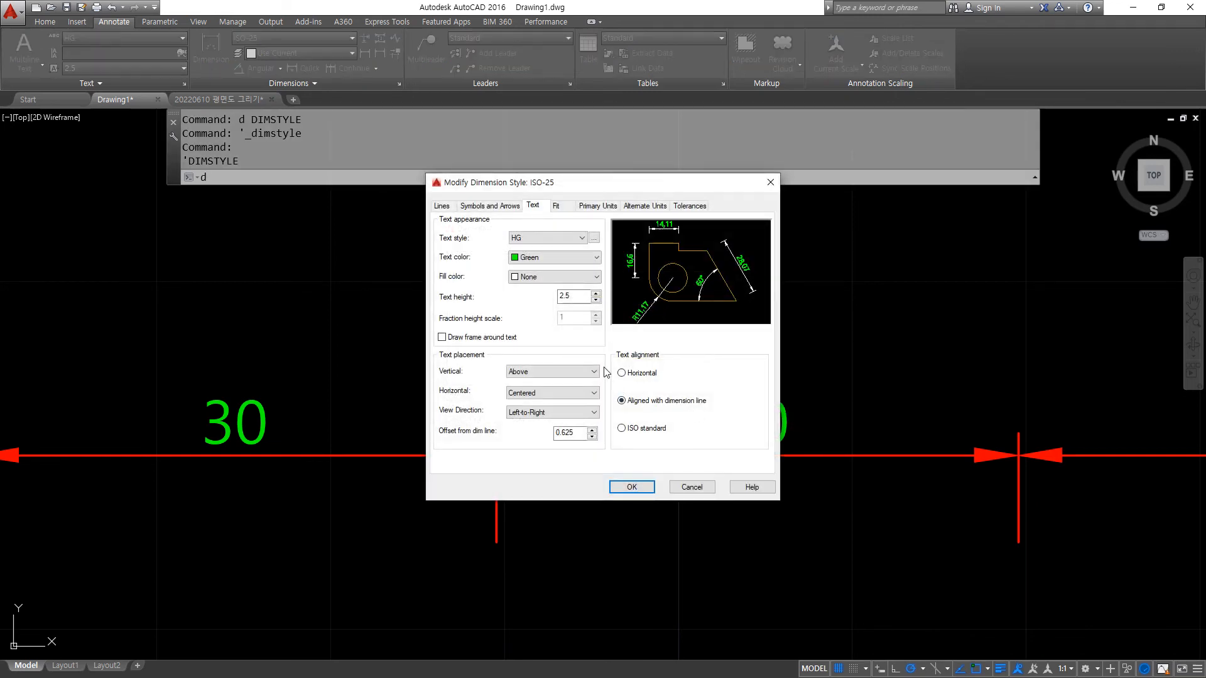
{"action": "mouse_move", "coordinate": [602, 465]}
{"action": "left_mouse_down"}
{"action": "mouse_move", "coordinate": [752, 385]}
{"action": "mouse_move", "coordinate": [620, 327]}
{"action": "left_mouse_up"}
{"action": "left_click_drag", "start_coordinate": [619, 411], "coordinate": [706, 418]}
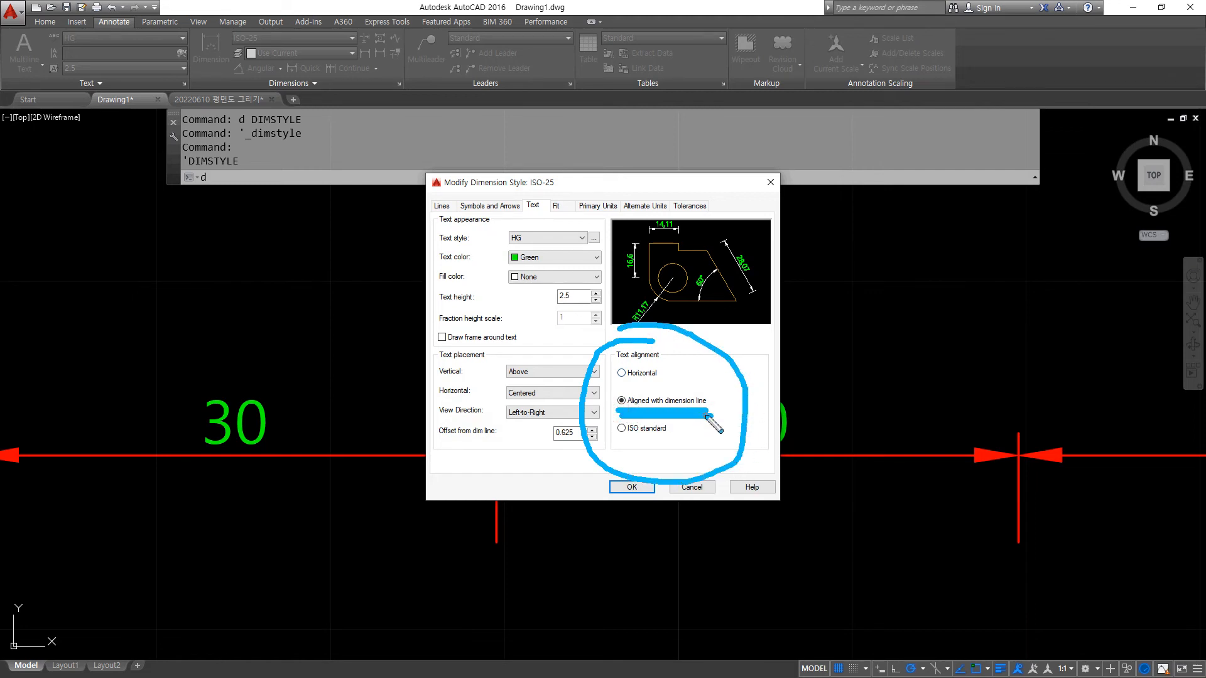
{"action": "key", "text": "Escape"}
{"action": "left_click", "coordinate": [640, 373]}
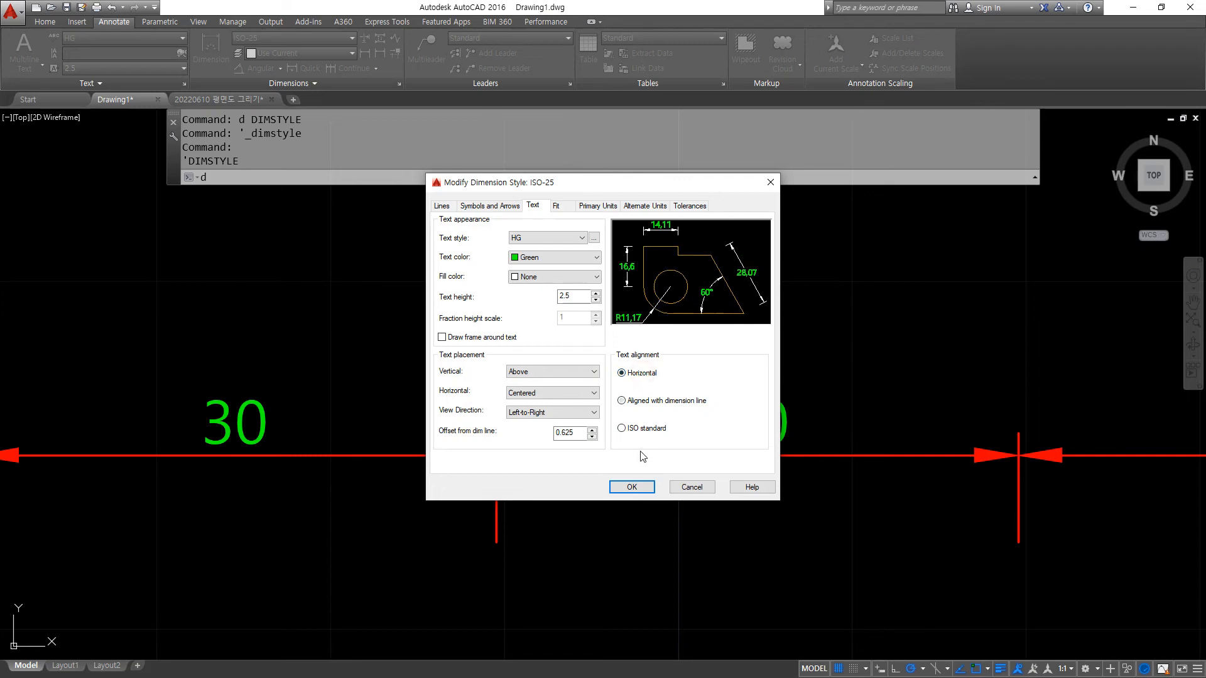
{"action": "left_click", "coordinate": [635, 488]}
{"action": "left_click", "coordinate": [676, 437]}
{"action": "scroll", "coordinate": [676, 436], "scroll_direction": "down", "scroll_amount": 3}
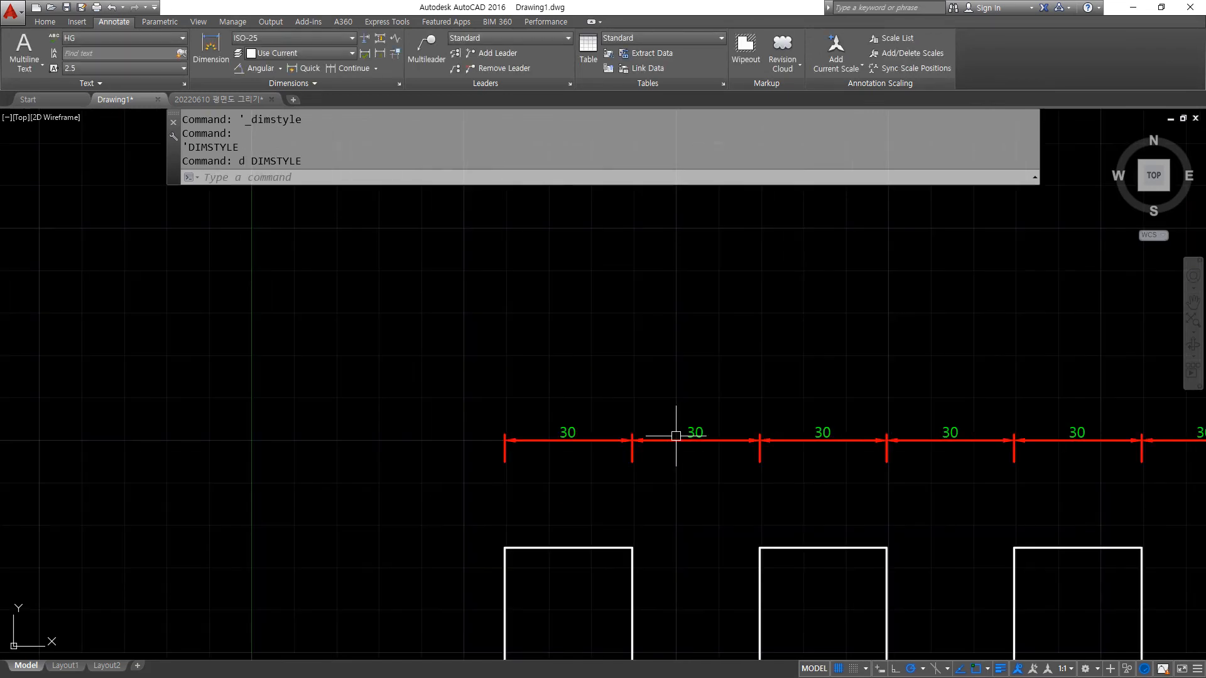
- Add a radius dimension to the circle beside the angular-dimensioned one, with its text outside the upper-right edge
{"action": "mouse_move", "coordinate": [856, 479]}
{"action": "middle_mouse_down"}
{"action": "mouse_move", "coordinate": [5, 451]}
{"action": "mouse_move", "coordinate": [219, 426]}
{"action": "middle_mouse_up"}
{"action": "scroll", "coordinate": [678, 427], "scroll_direction": "up", "scroll_amount": 4}
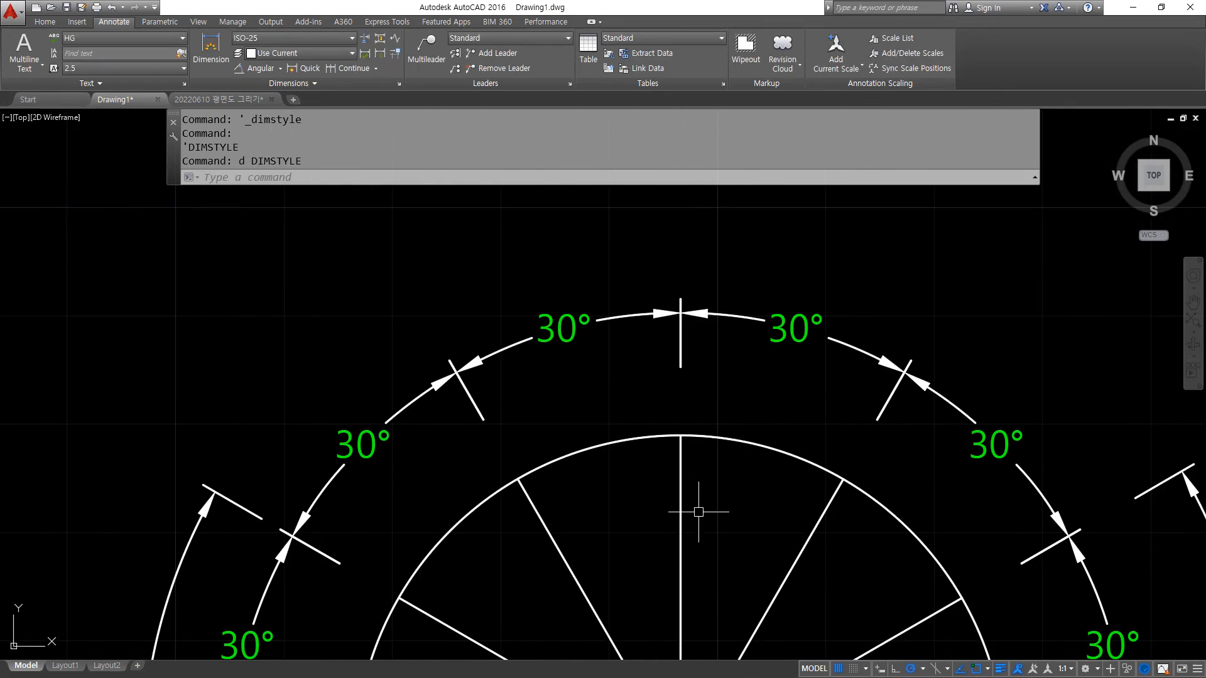
{"action": "middle_click_drag", "start_coordinate": [697, 503], "coordinate": [540, 463]}
{"action": "scroll", "coordinate": [659, 478], "scroll_direction": "down", "scroll_amount": 2}
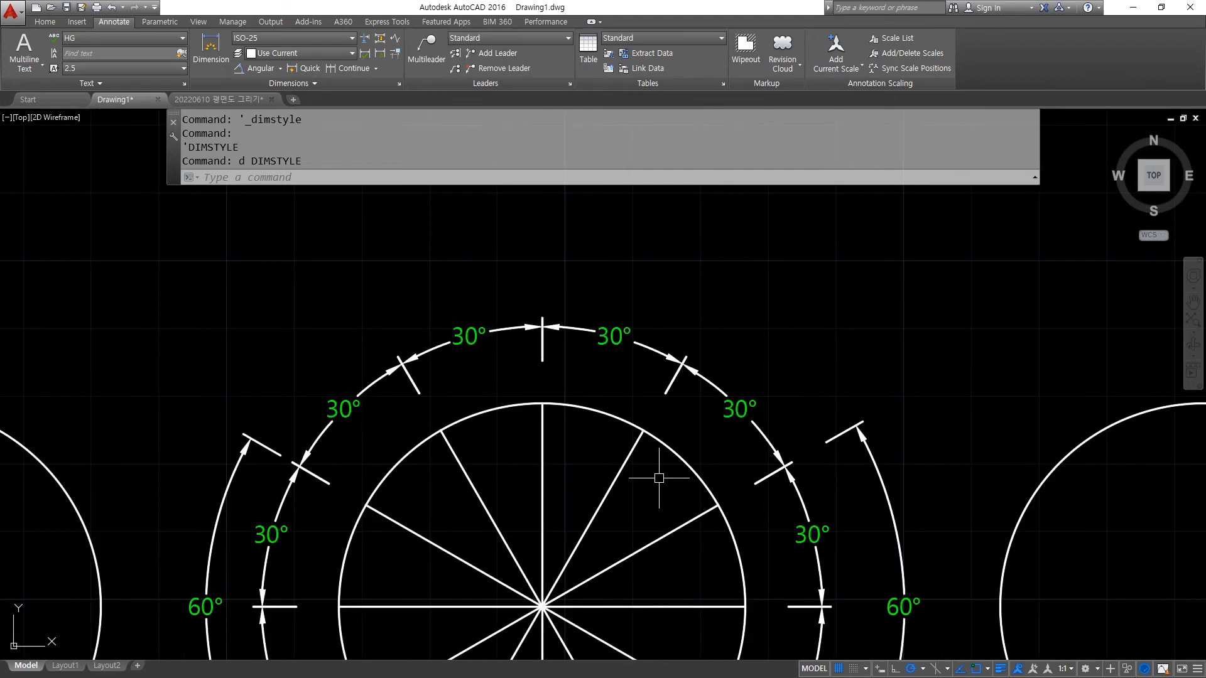
{"action": "middle_click_drag", "start_coordinate": [654, 476], "coordinate": [404, 358]}
{"action": "mouse_move", "coordinate": [707, 425]}
{"action": "middle_mouse_down"}
{"action": "mouse_move", "coordinate": [541, 453]}
{"action": "mouse_move", "coordinate": [524, 469]}
{"action": "middle_mouse_up"}
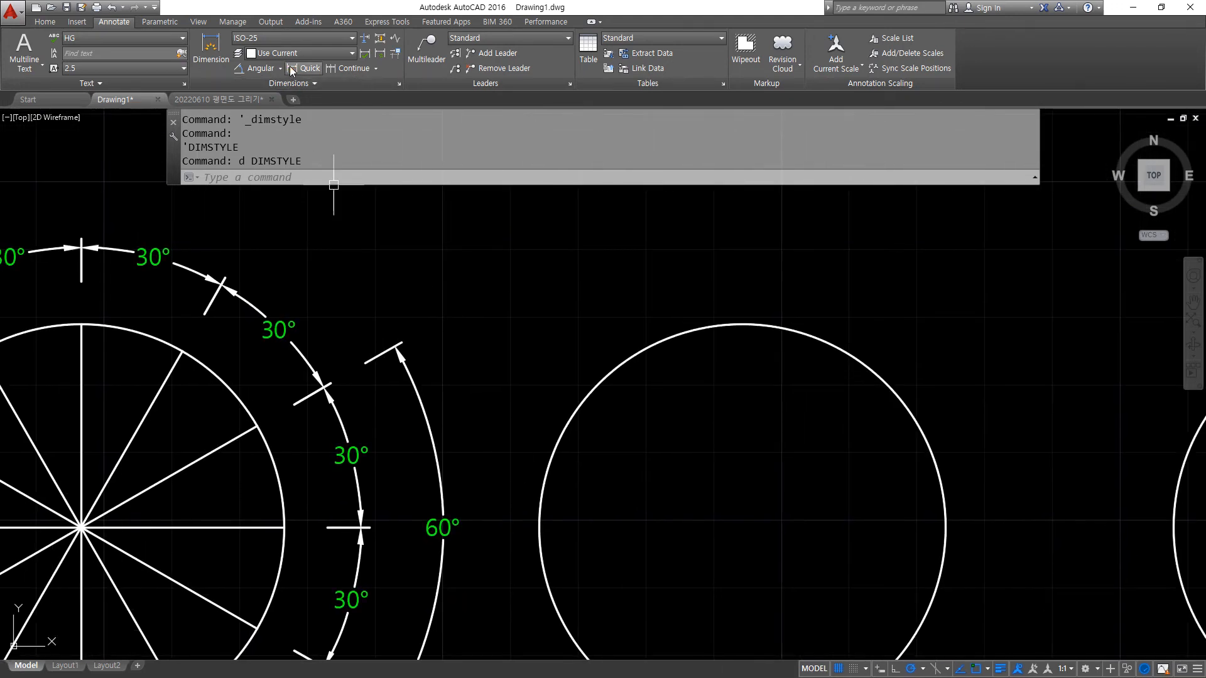
{"action": "left_click", "coordinate": [280, 69]}
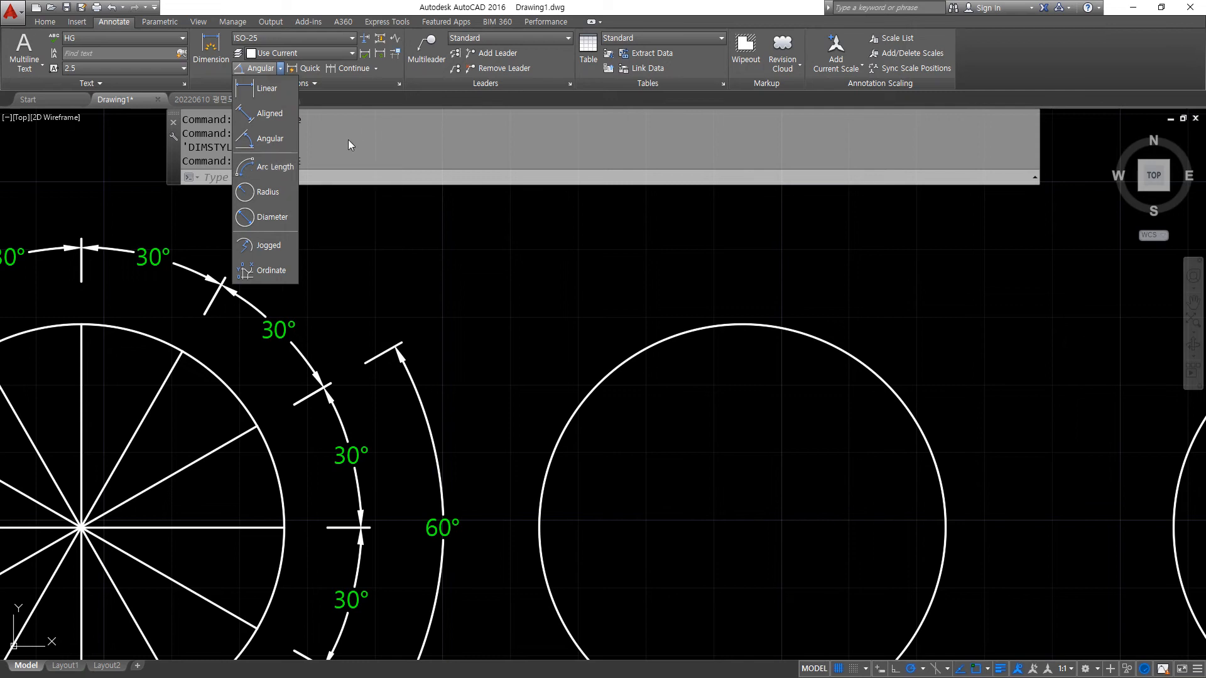
{"action": "left_click", "coordinate": [269, 192]}
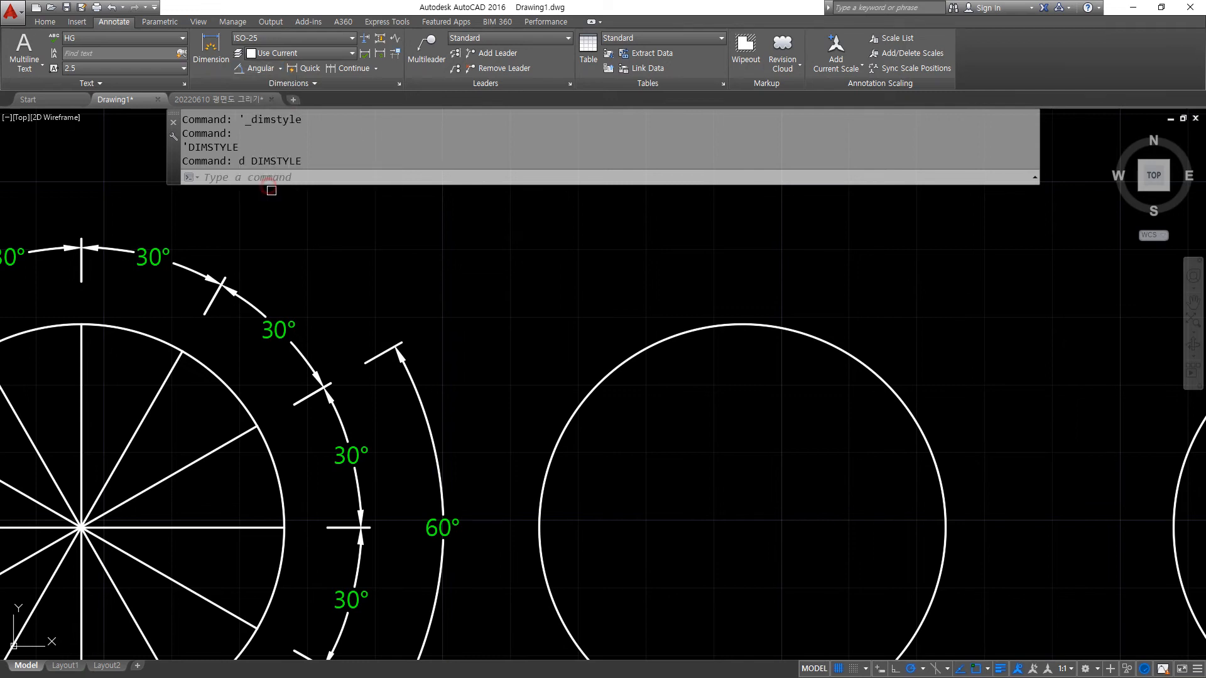
{"action": "left_click", "coordinate": [875, 356]}
{"action": "left_click", "coordinate": [917, 355]}
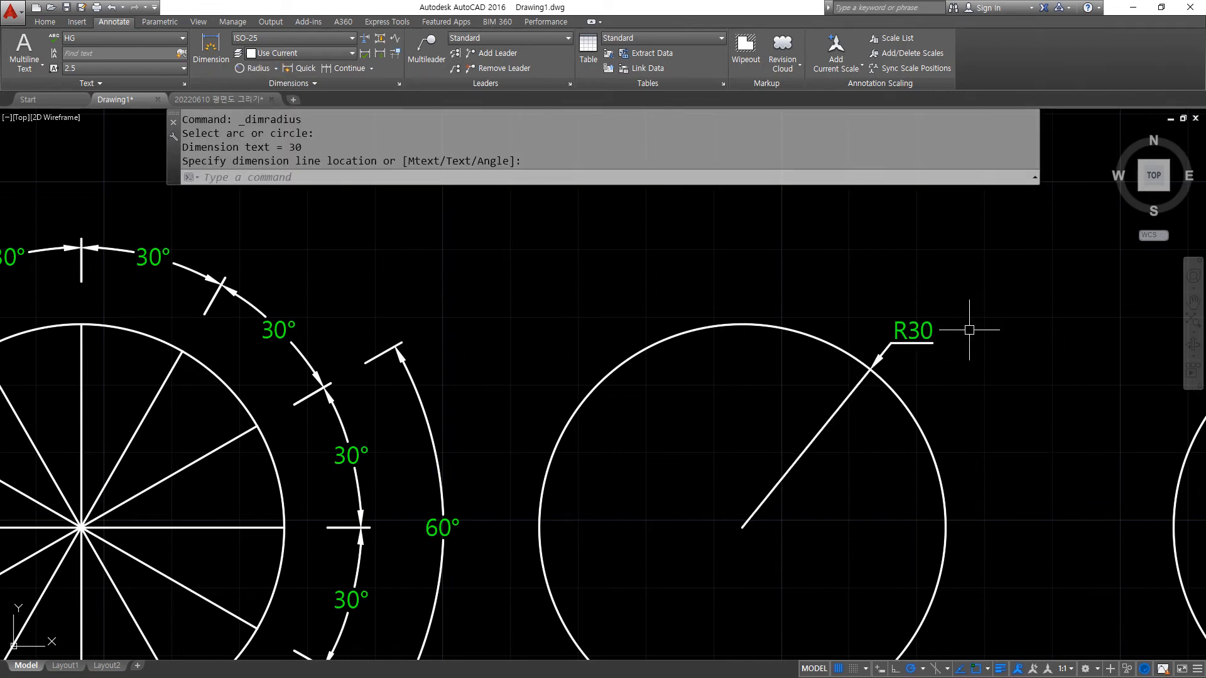
- Add a diameter dimension to the same circle, with its text outside the upper-left edge
{"action": "left_click", "coordinate": [311, 85]}
{"action": "left_click", "coordinate": [266, 69]}
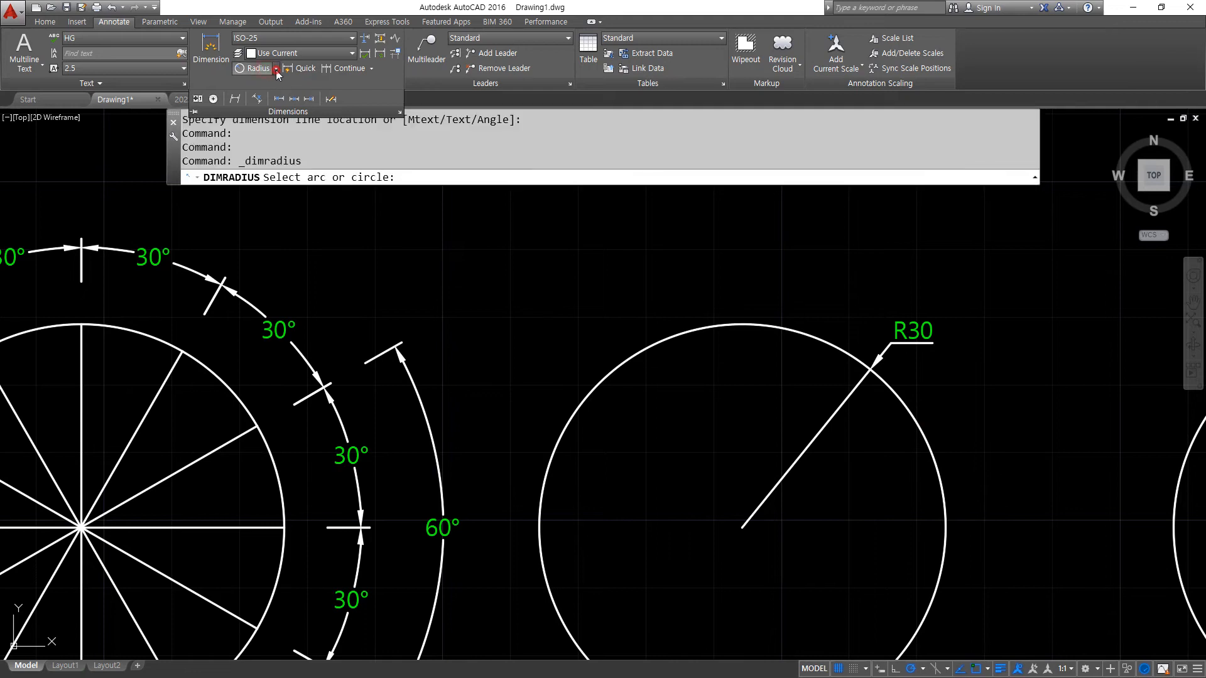
{"action": "left_click", "coordinate": [276, 70]}
{"action": "left_click", "coordinate": [268, 191]}
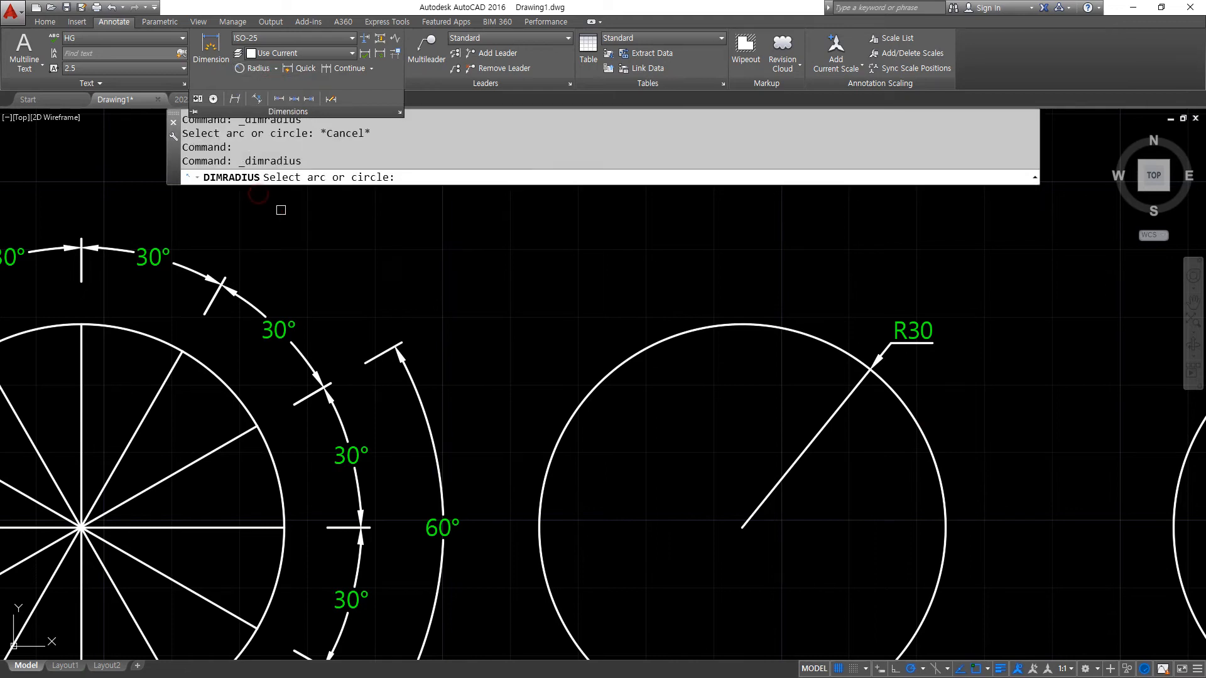
{"action": "left_click", "coordinate": [276, 69]}
{"action": "left_click", "coordinate": [264, 221]}
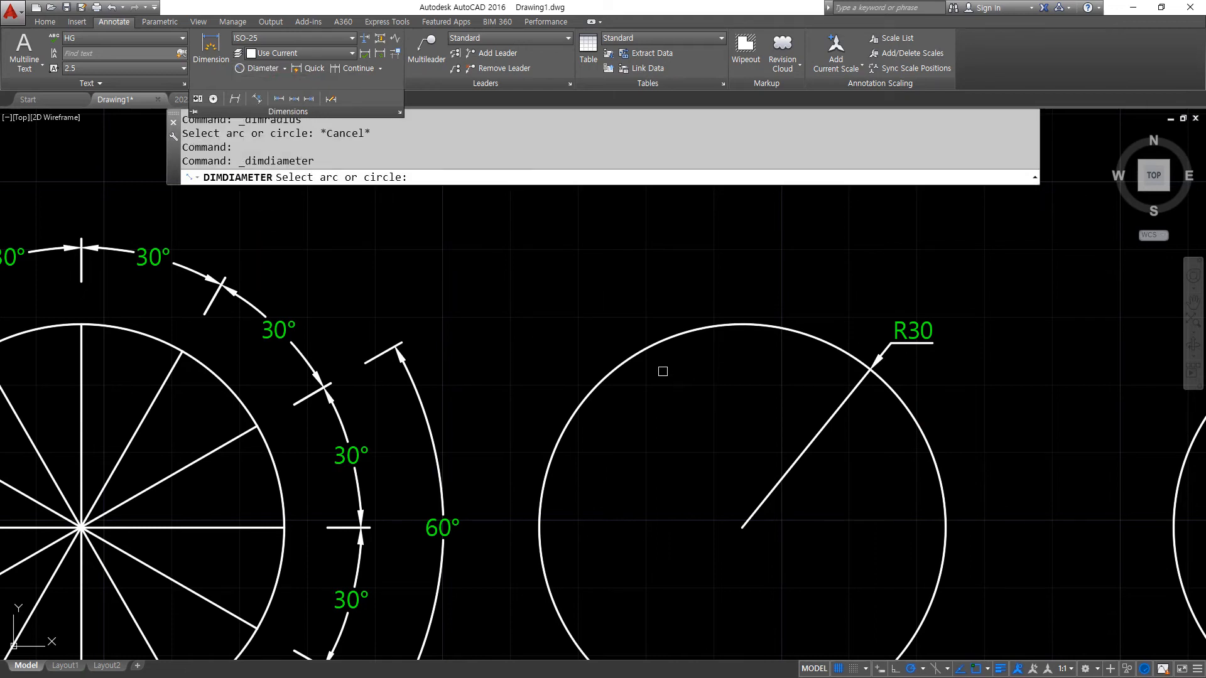
{"action": "left_click", "coordinate": [630, 353]}
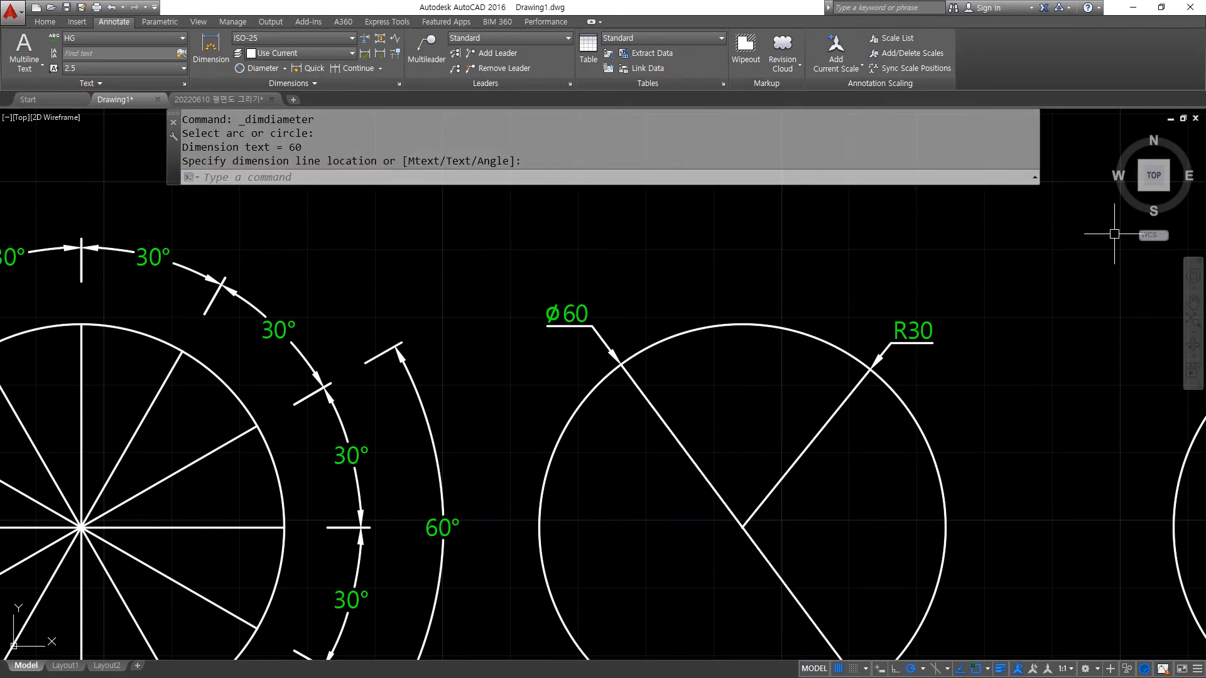
- Set the ISO-25 dimension style's text alignment to Aligned with dimension line and apply it to the drawing
{"action": "type", "text": "D"}
{"action": "key", "text": "Return"}
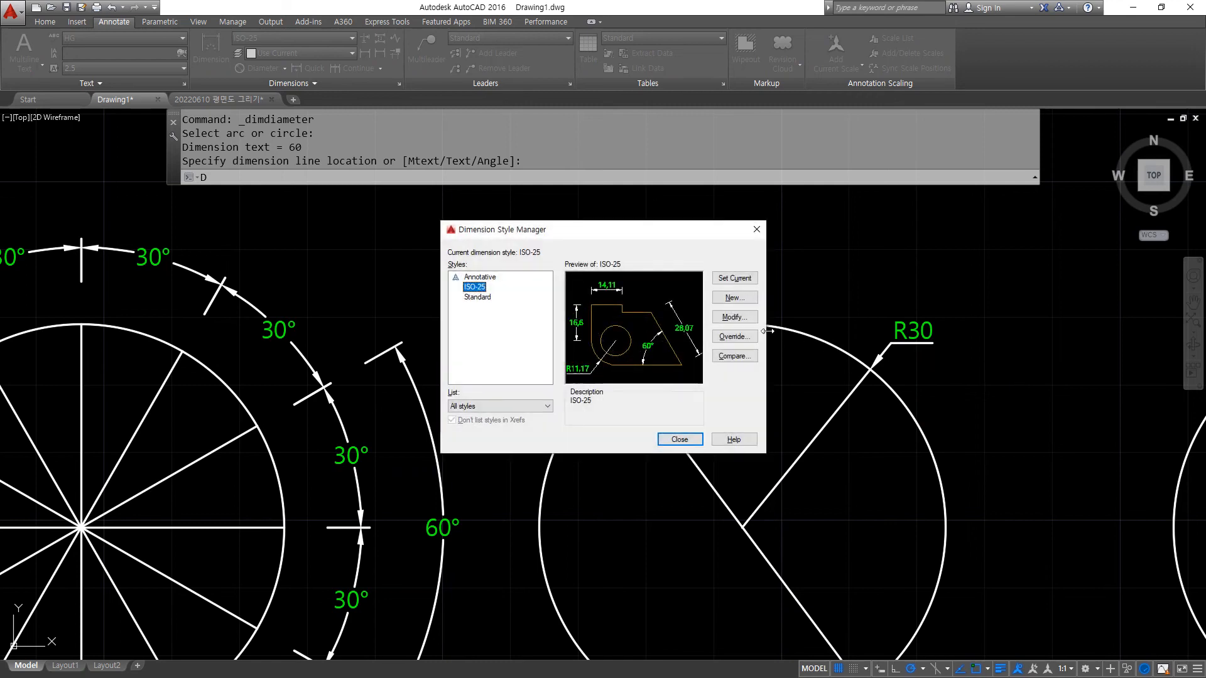
{"action": "left_click", "coordinate": [731, 318]}
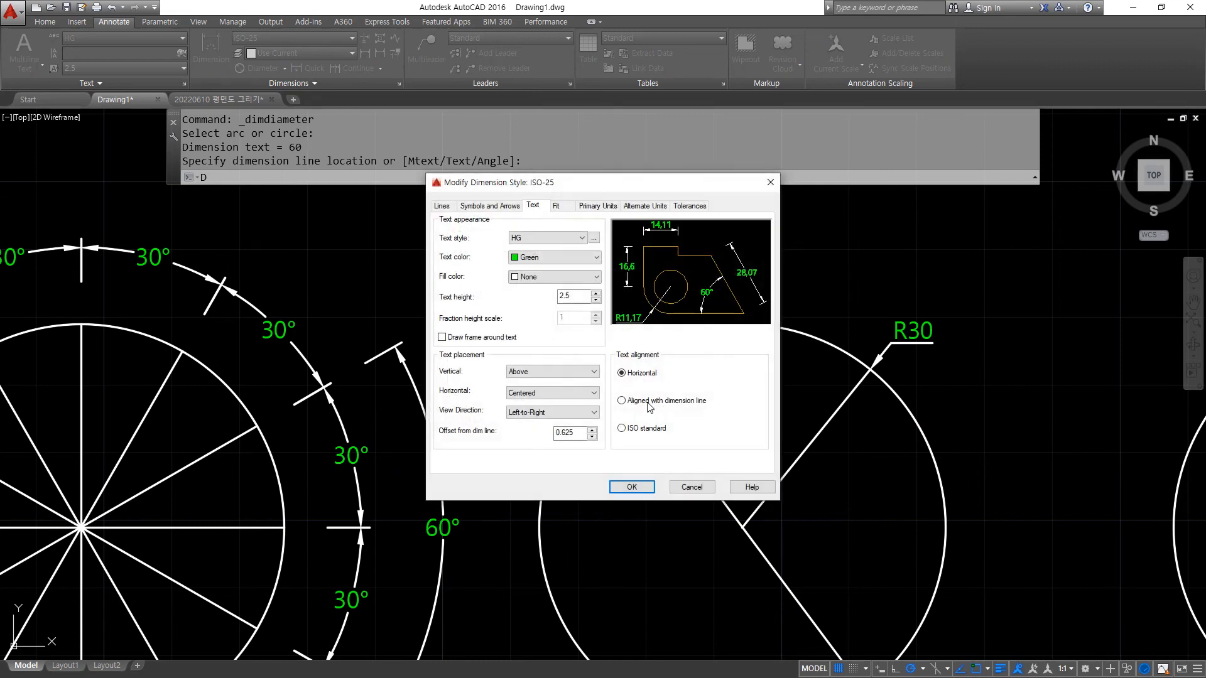
{"action": "left_click", "coordinate": [650, 402]}
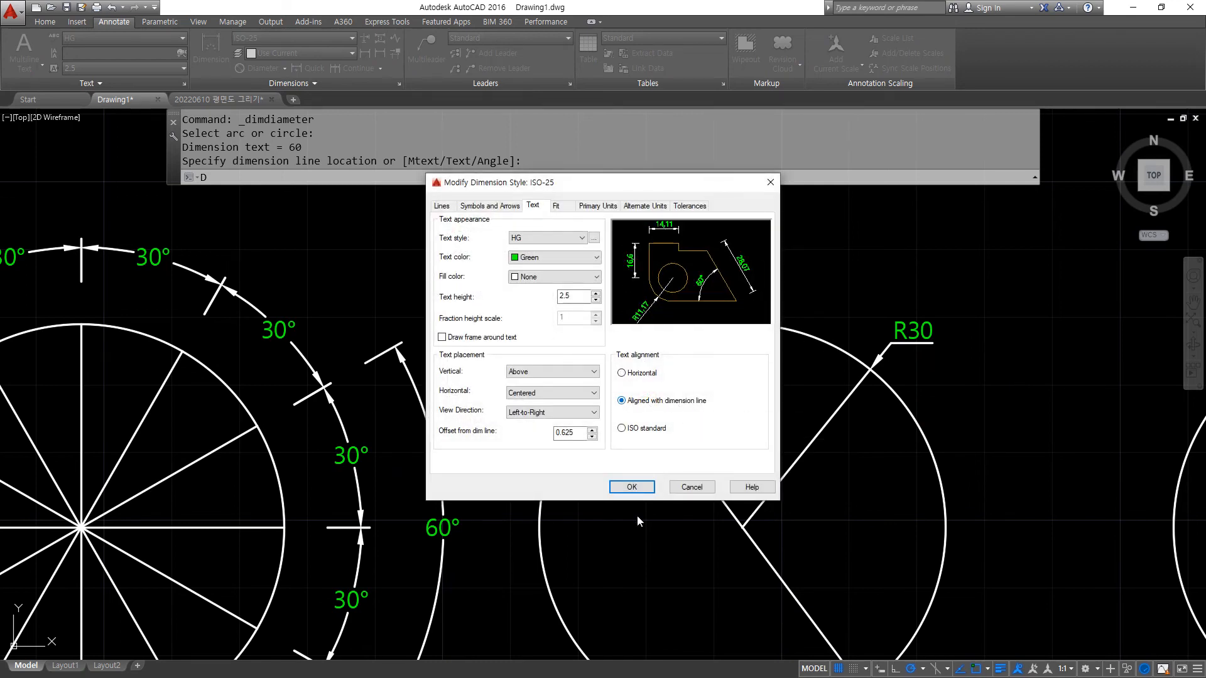
{"action": "left_click", "coordinate": [630, 487]}
{"action": "left_click", "coordinate": [677, 441]}
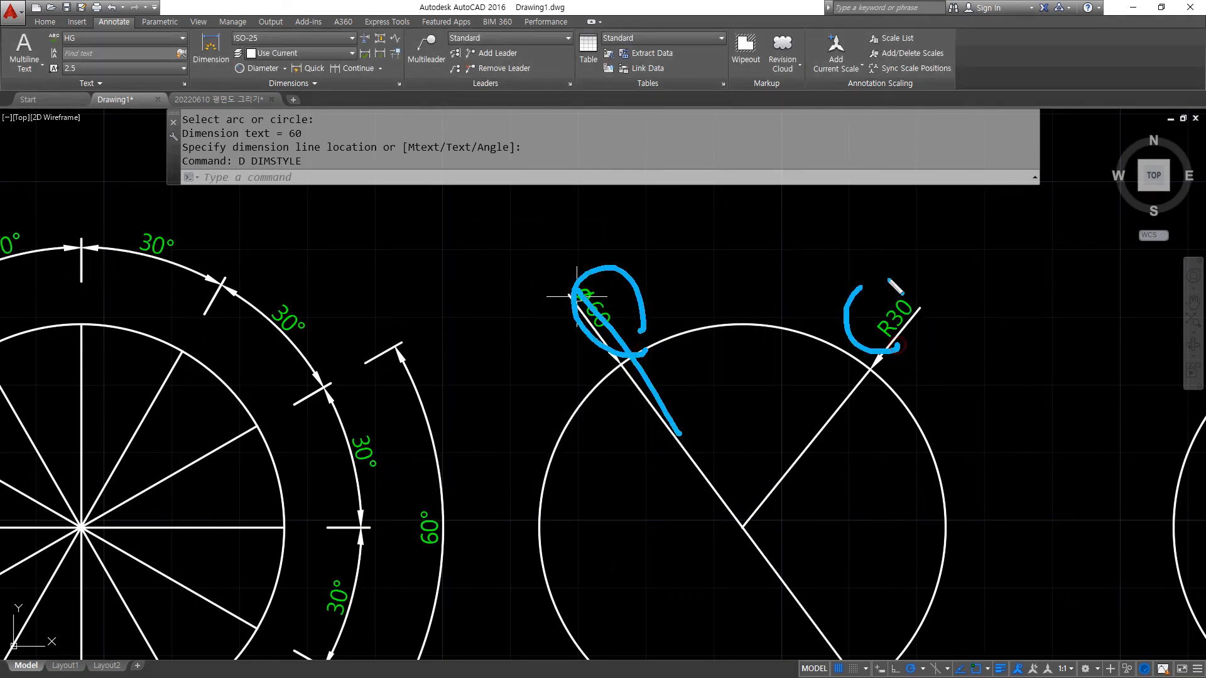
- Set the ISO-25 dimension style's text alignment to ISO standard and apply it to the drawing
{"action": "type", "text": "d"}
{"action": "key", "text": "Return"}
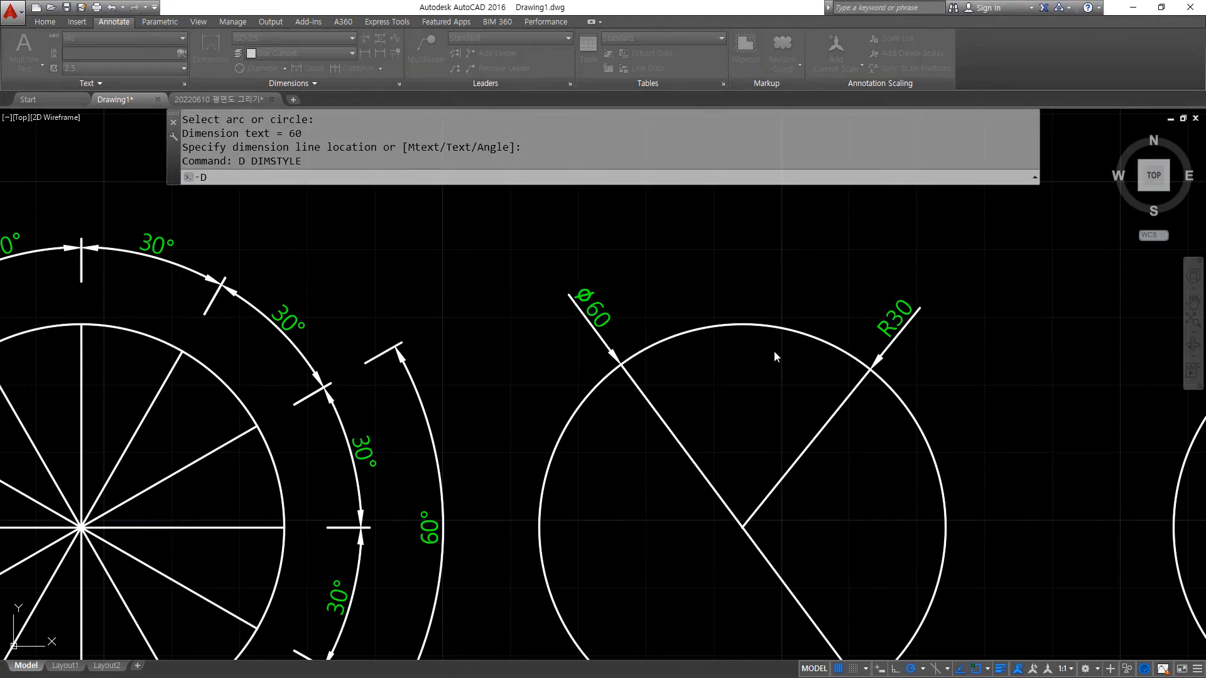
{"action": "key", "text": "Return"}
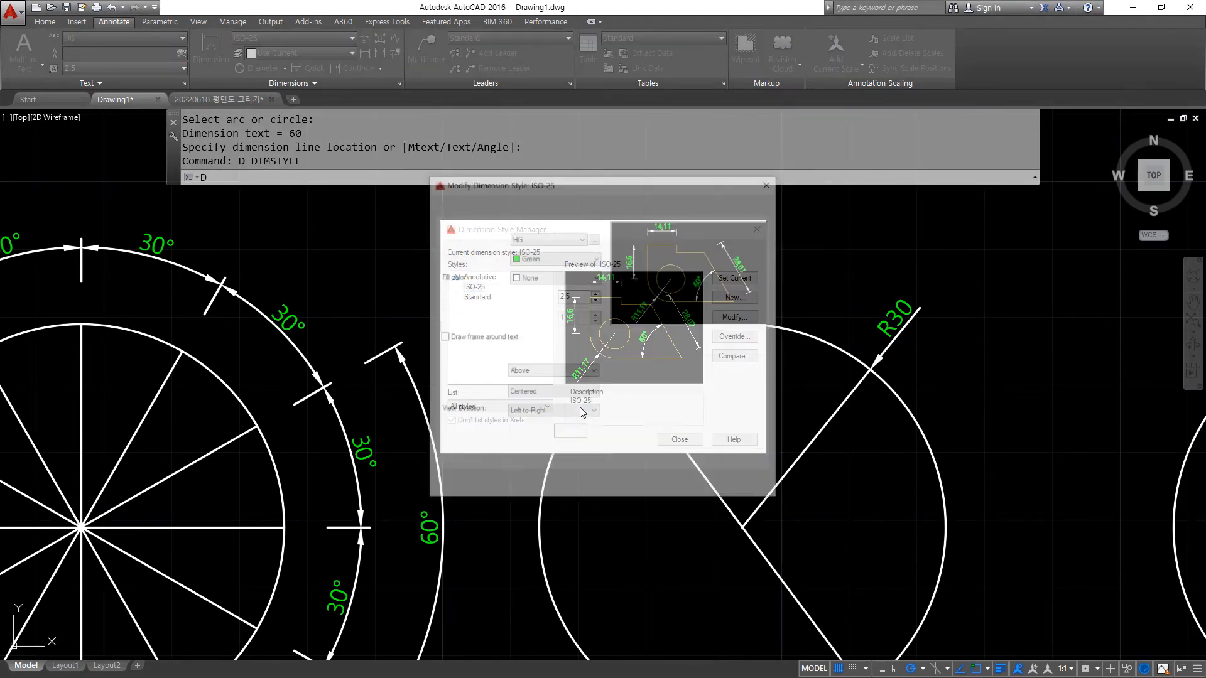
{"action": "left_click", "coordinate": [637, 428]}
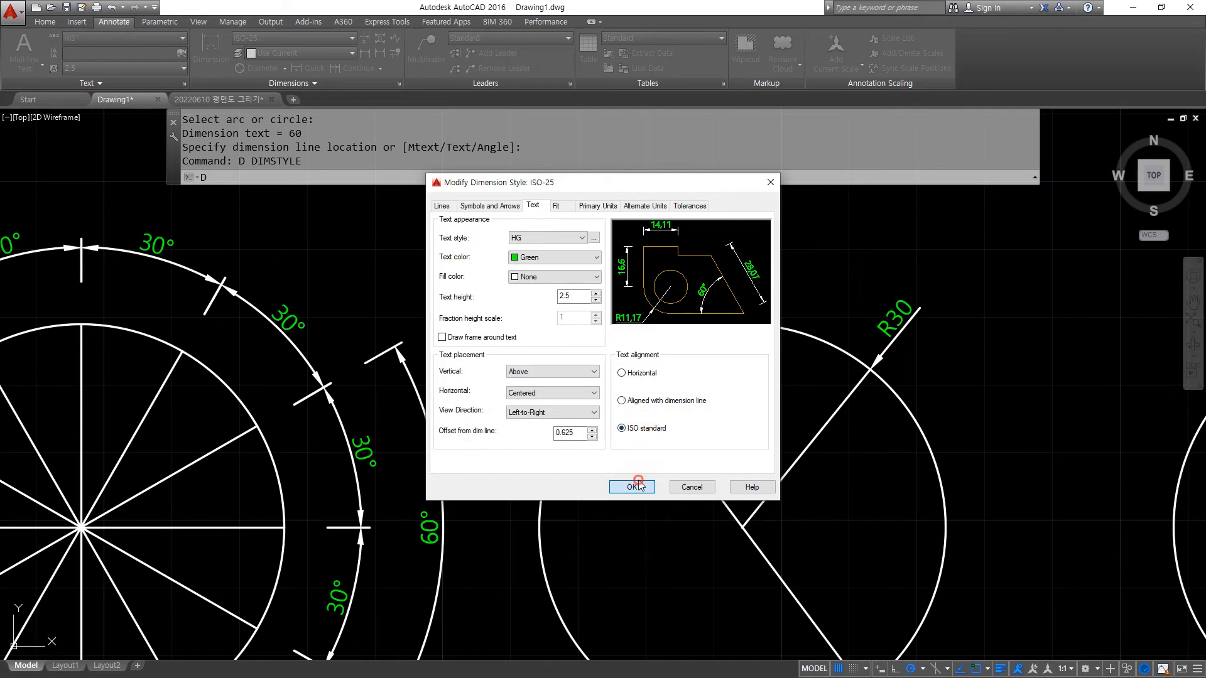
{"action": "left_click", "coordinate": [631, 487]}
{"action": "left_click", "coordinate": [681, 436]}
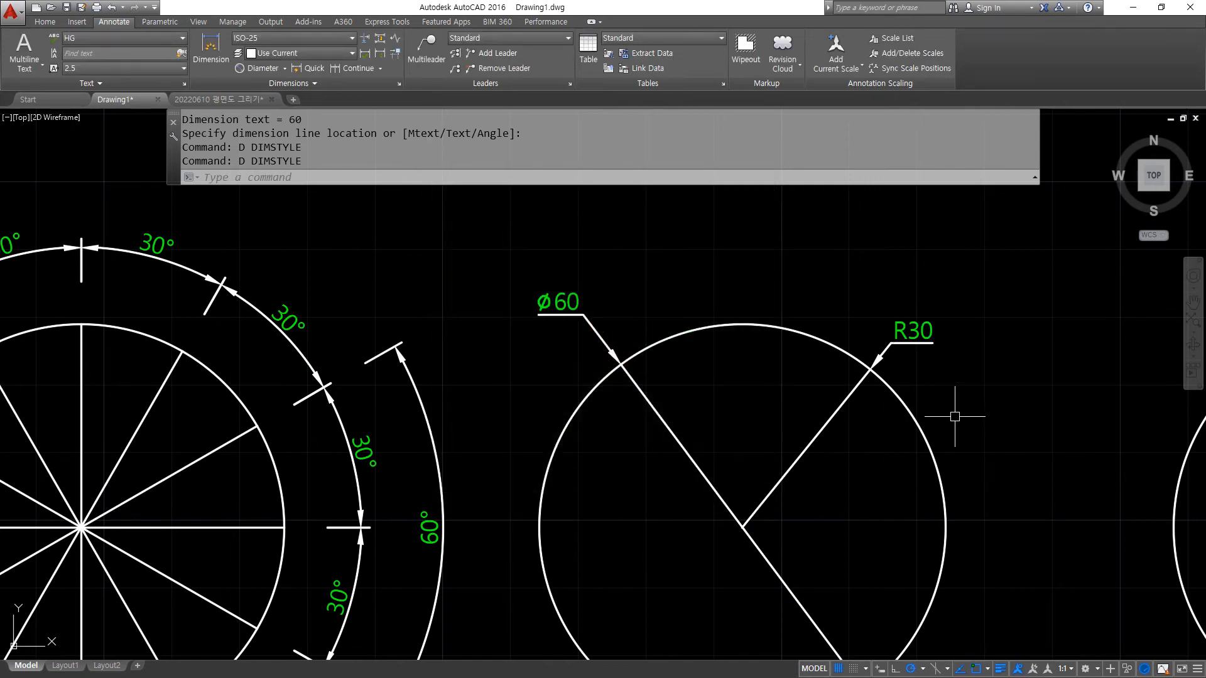
{"action": "mouse_move", "coordinate": [947, 370]}
{"action": "left_mouse_down"}
{"action": "mouse_move", "coordinate": [873, 315]}
{"action": "mouse_move", "coordinate": [839, 392]}
{"action": "mouse_move", "coordinate": [950, 377]}
{"action": "mouse_move", "coordinate": [923, 392]}
{"action": "left_mouse_up"}
{"action": "mouse_move", "coordinate": [882, 390]}
{"action": "left_mouse_down"}
{"action": "mouse_move", "coordinate": [863, 370]}
{"action": "mouse_move", "coordinate": [961, 391]}
{"action": "mouse_move", "coordinate": [882, 330]}
{"action": "left_mouse_up"}
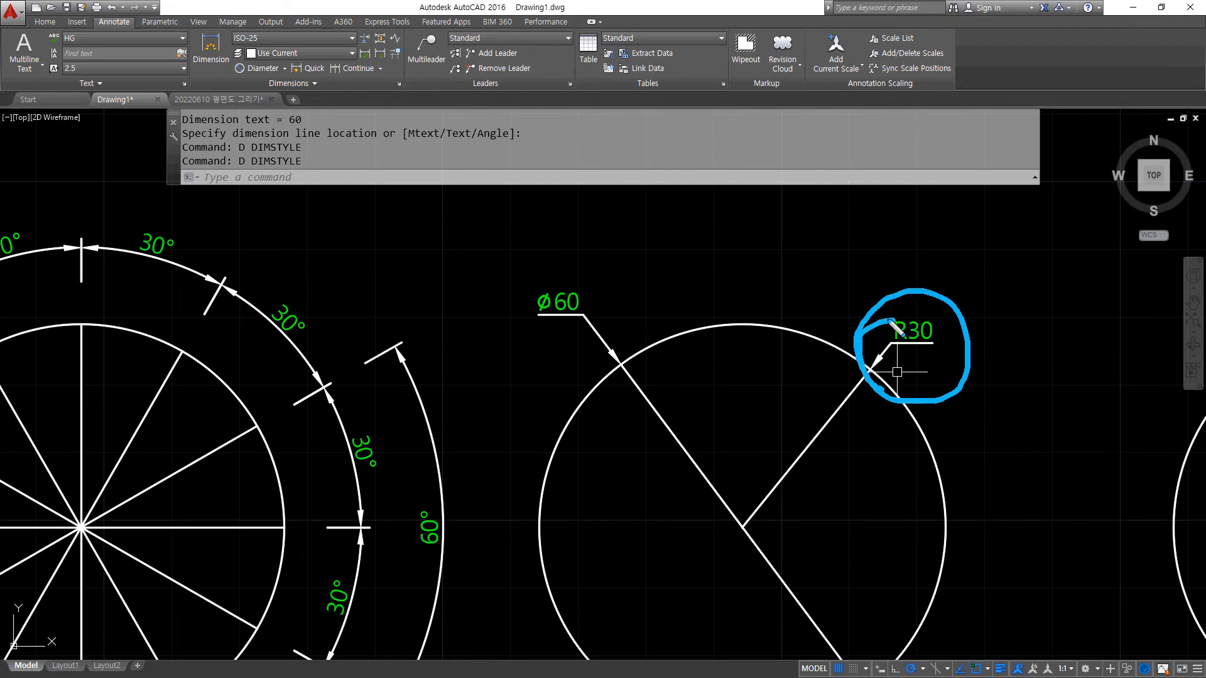
- Add a second diameter dimension to the circle, placing its text inside the circle near the left edge
{"action": "left_click", "coordinate": [255, 69]}
{"action": "left_click", "coordinate": [540, 466]}
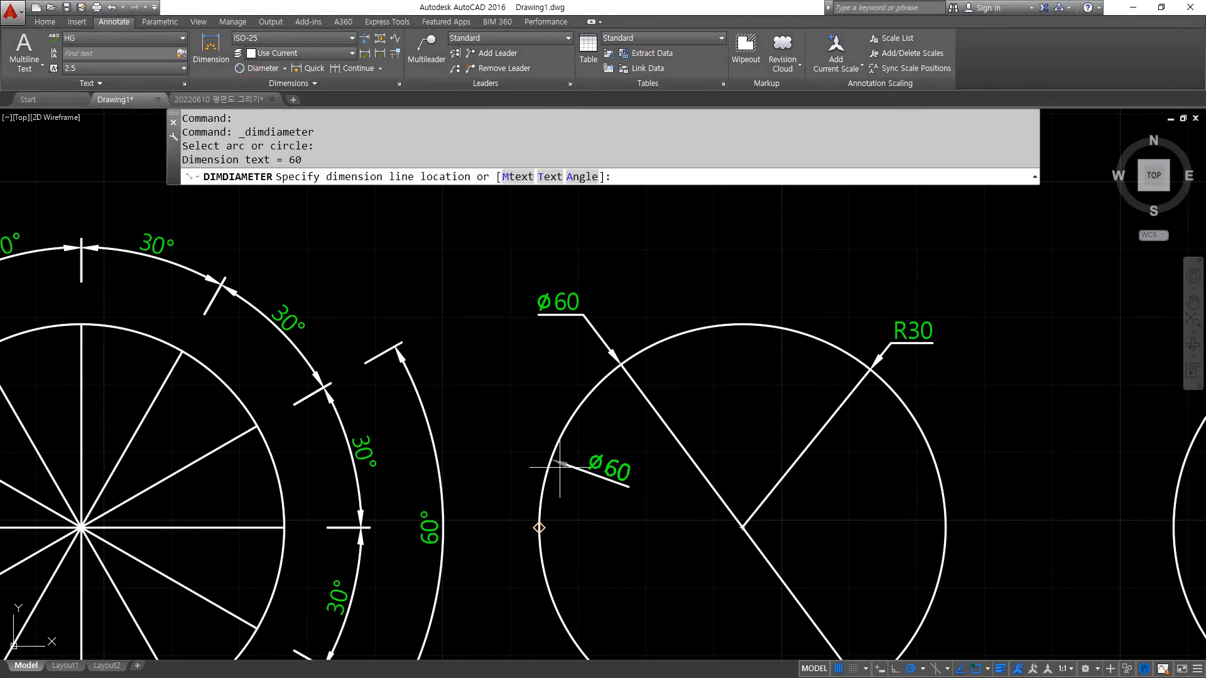
{"action": "left_click", "coordinate": [653, 517]}
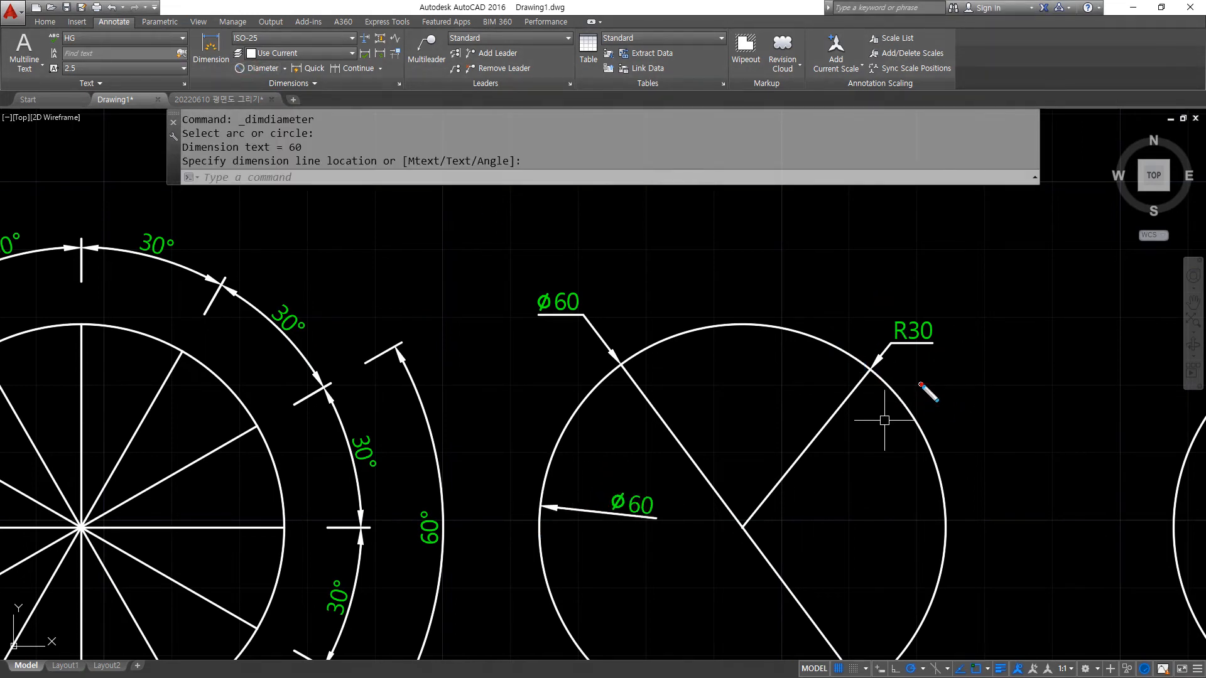
{"action": "mouse_move", "coordinate": [922, 385]}
{"action": "left_mouse_down"}
{"action": "mouse_move", "coordinate": [923, 286]}
{"action": "mouse_move", "coordinate": [919, 385]}
{"action": "mouse_move", "coordinate": [914, 300]}
{"action": "mouse_move", "coordinate": [964, 329]}
{"action": "left_mouse_up"}
{"action": "left_click_drag", "start_coordinate": [576, 338], "coordinate": [605, 333]}
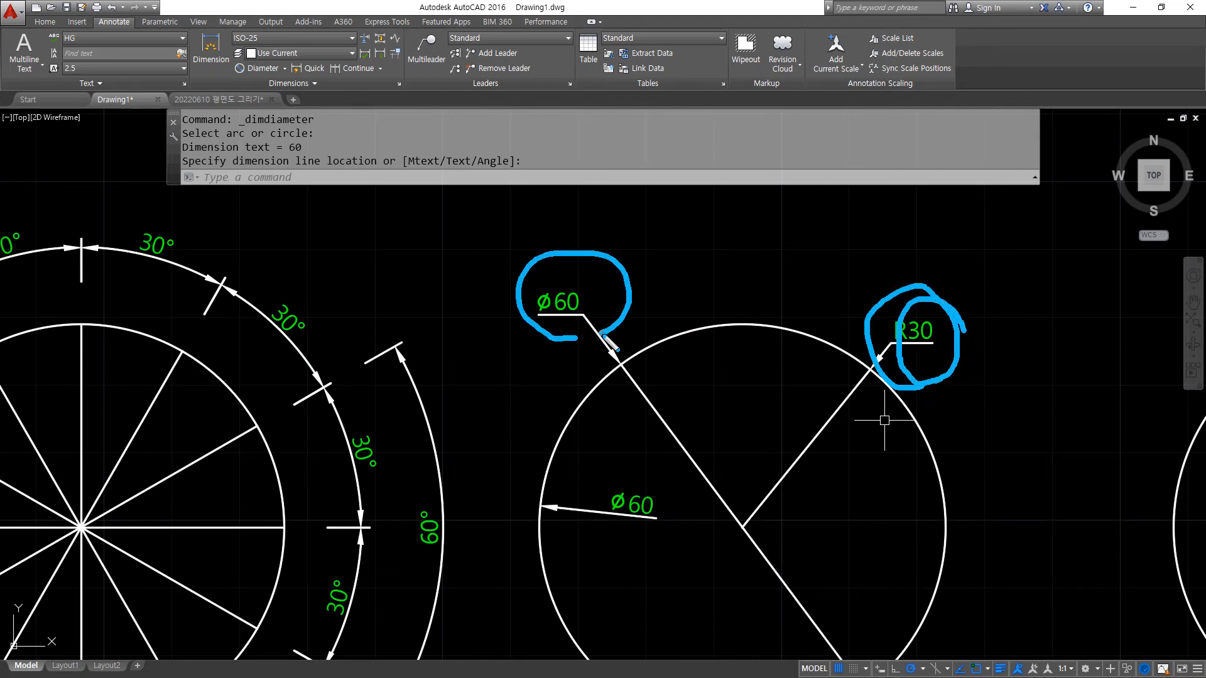
{"action": "mouse_move", "coordinate": [918, 382]}
{"action": "left_mouse_down"}
{"action": "mouse_move", "coordinate": [919, 288]}
{"action": "mouse_move", "coordinate": [950, 359]}
{"action": "left_mouse_up"}
{"action": "key", "text": "Escape"}
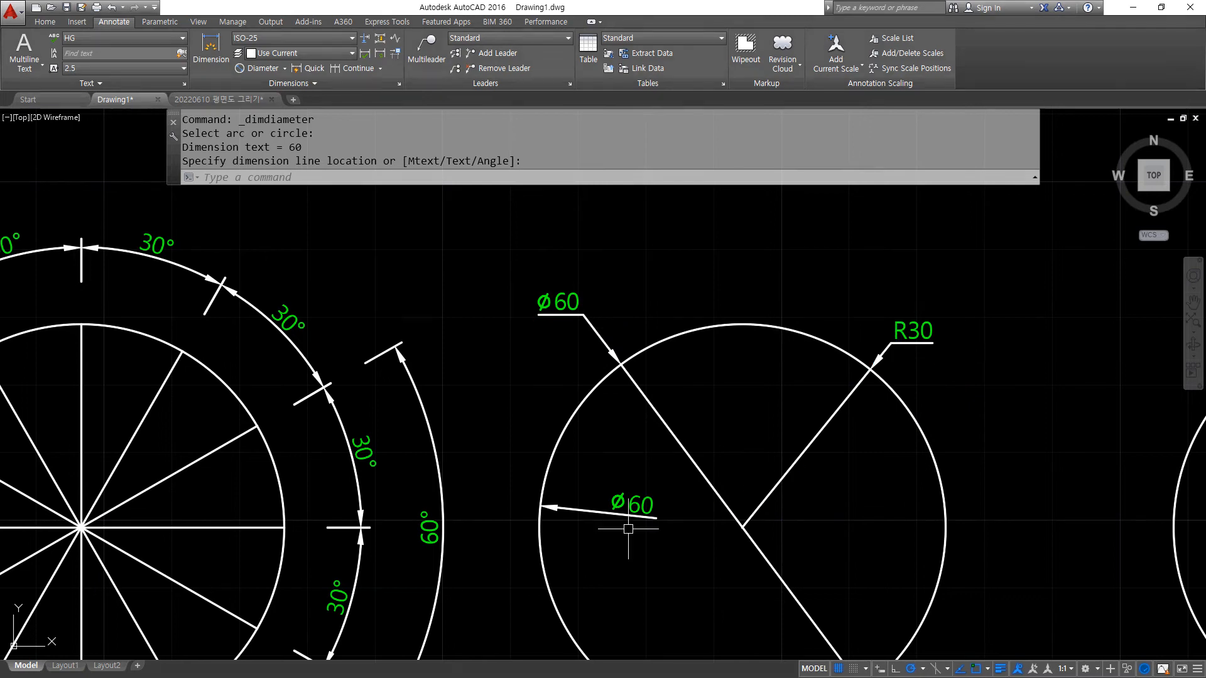
{"action": "mouse_move", "coordinate": [636, 534]}
{"action": "left_mouse_down"}
{"action": "mouse_move", "coordinate": [604, 483]}
{"action": "mouse_move", "coordinate": [669, 558]}
{"action": "left_mouse_up"}
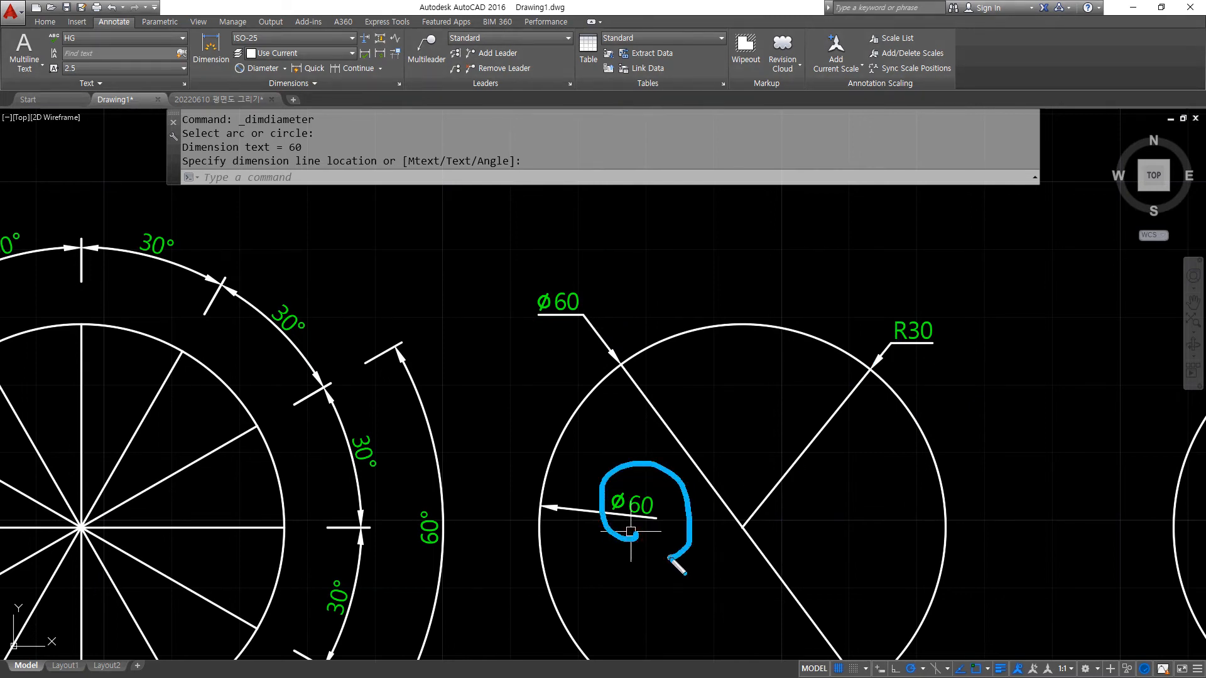
{"action": "mouse_move", "coordinate": [914, 367]}
{"action": "left_mouse_down"}
{"action": "mouse_move", "coordinate": [870, 300]}
{"action": "mouse_move", "coordinate": [905, 384]}
{"action": "left_mouse_up"}
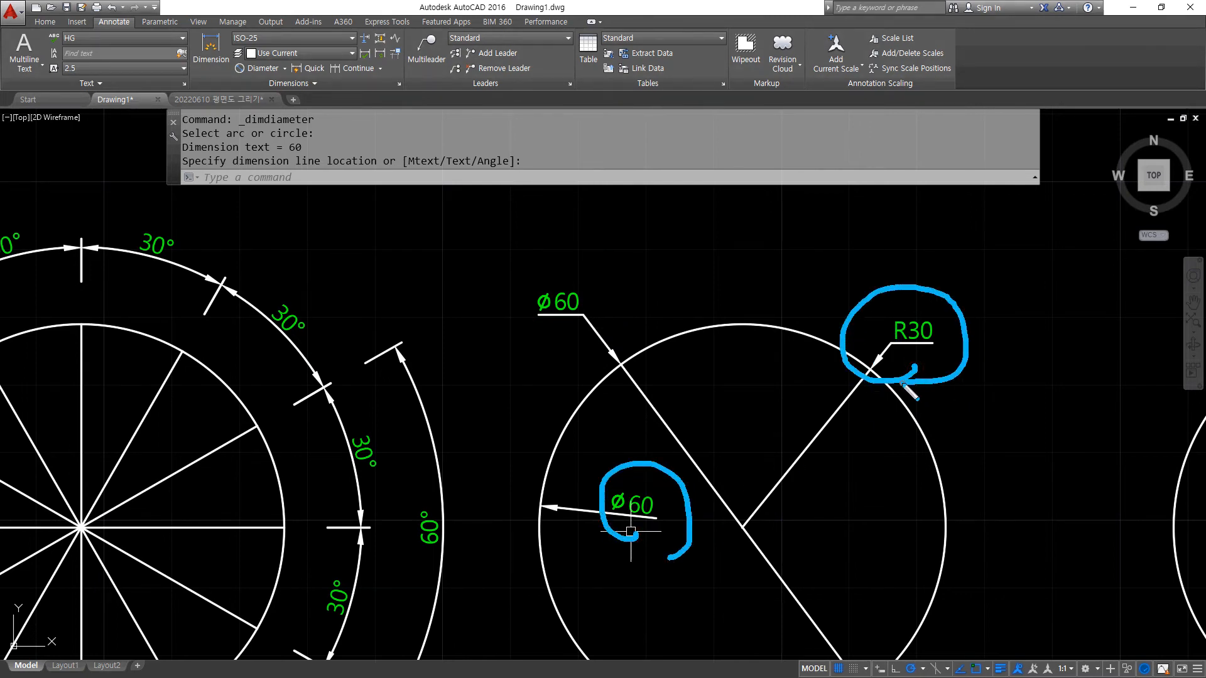
{"action": "key", "text": "Escape"}
- Examine the ISO-25 dimension style's Fit options, including text placement, feature scale and fine tuning, and close the style settings
{"action": "scroll", "coordinate": [587, 404], "scroll_direction": "down", "scroll_amount": 3}
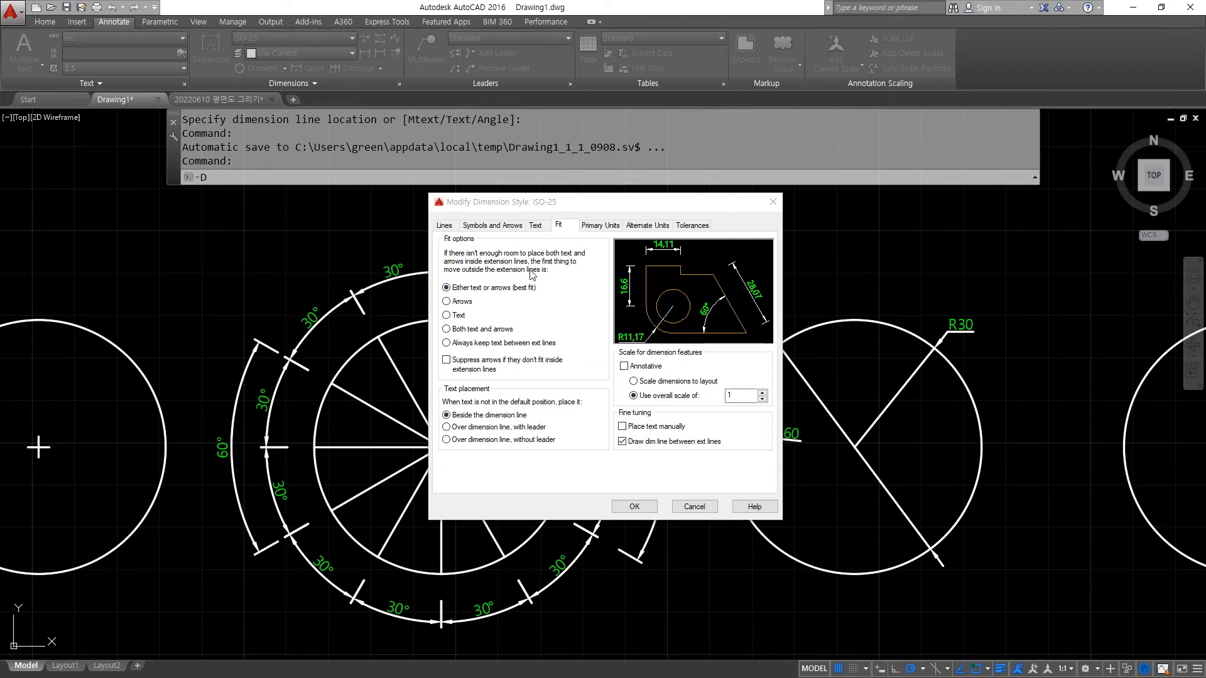
{"action": "key", "text": "super+plus"}
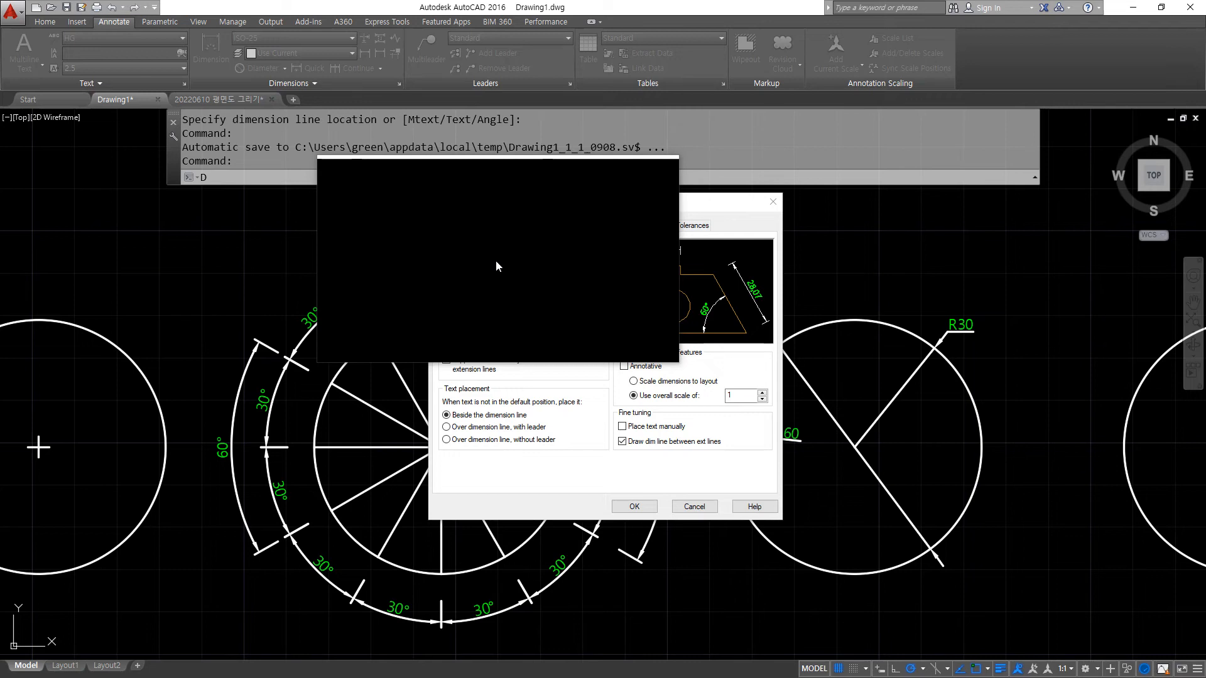
{"action": "left_click_drag", "start_coordinate": [496, 260], "coordinate": [525, 257]}
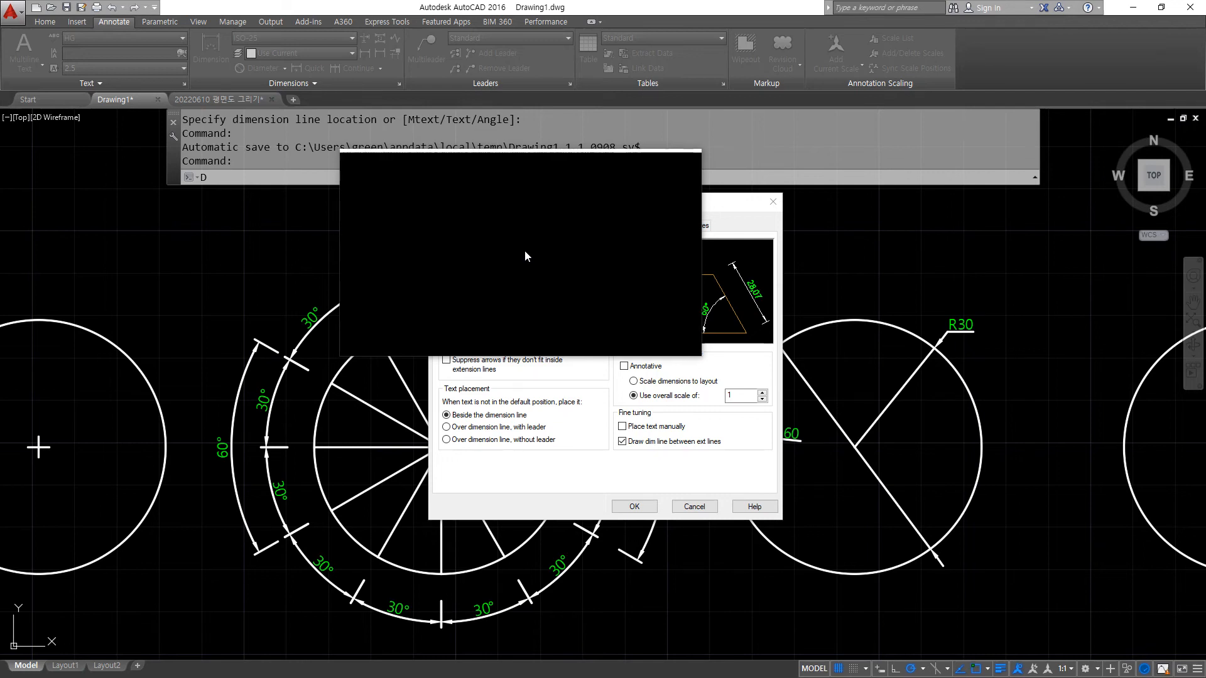
{"action": "mouse_move", "coordinate": [525, 251]}
{"action": "left_mouse_down"}
{"action": "mouse_move", "coordinate": [563, 259]}
{"action": "mouse_move", "coordinate": [465, 257]}
{"action": "mouse_move", "coordinate": [534, 254]}
{"action": "mouse_move", "coordinate": [483, 254]}
{"action": "mouse_move", "coordinate": [529, 257]}
{"action": "mouse_move", "coordinate": [484, 262]}
{"action": "mouse_move", "coordinate": [507, 261]}
{"action": "left_mouse_up"}
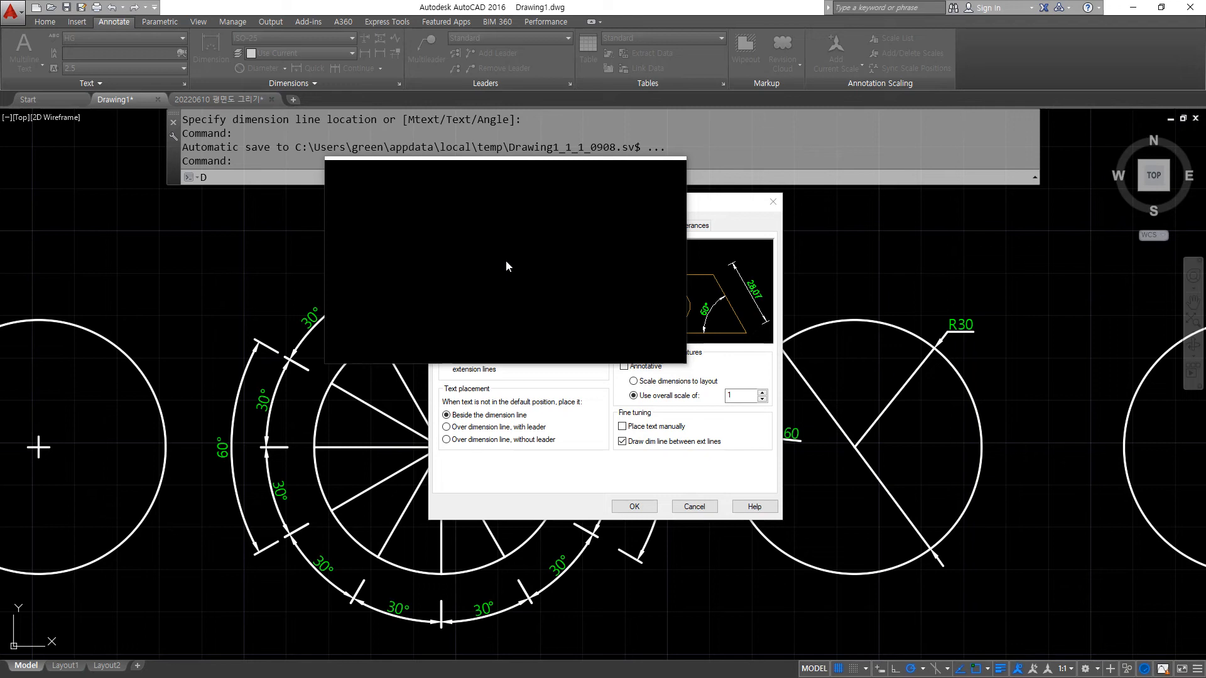
{"action": "left_click_drag", "start_coordinate": [507, 261], "coordinate": [496, 295]}
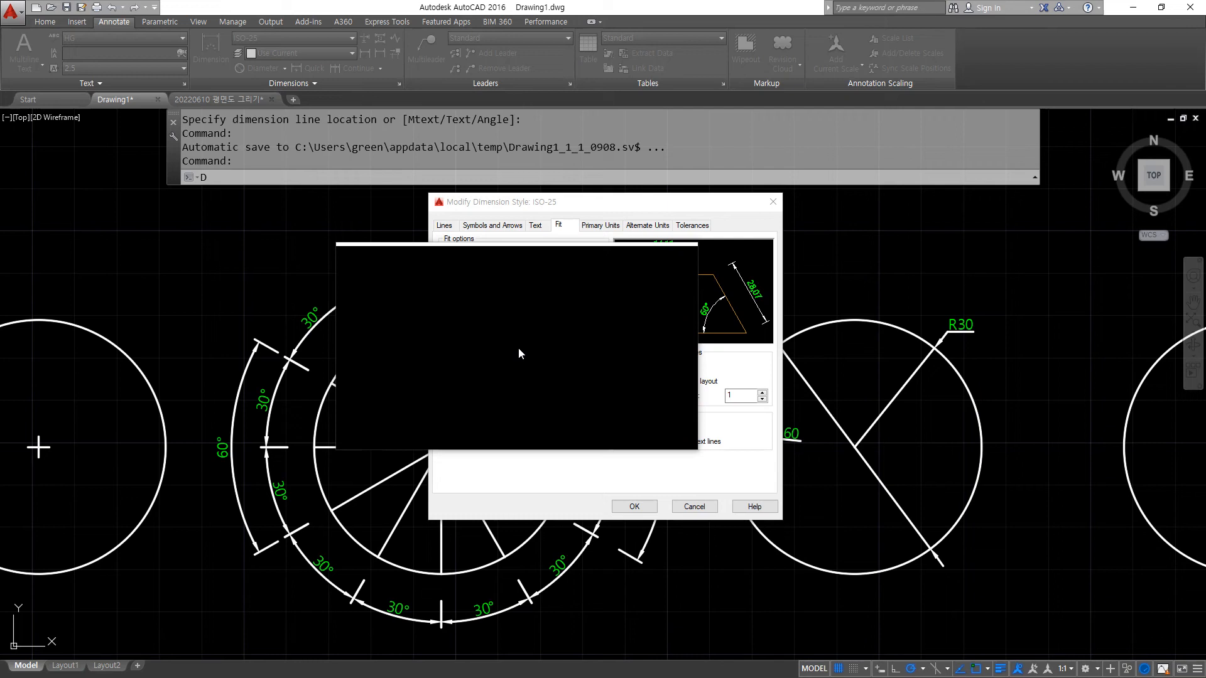
{"action": "left_click_drag", "start_coordinate": [518, 348], "coordinate": [477, 349]}
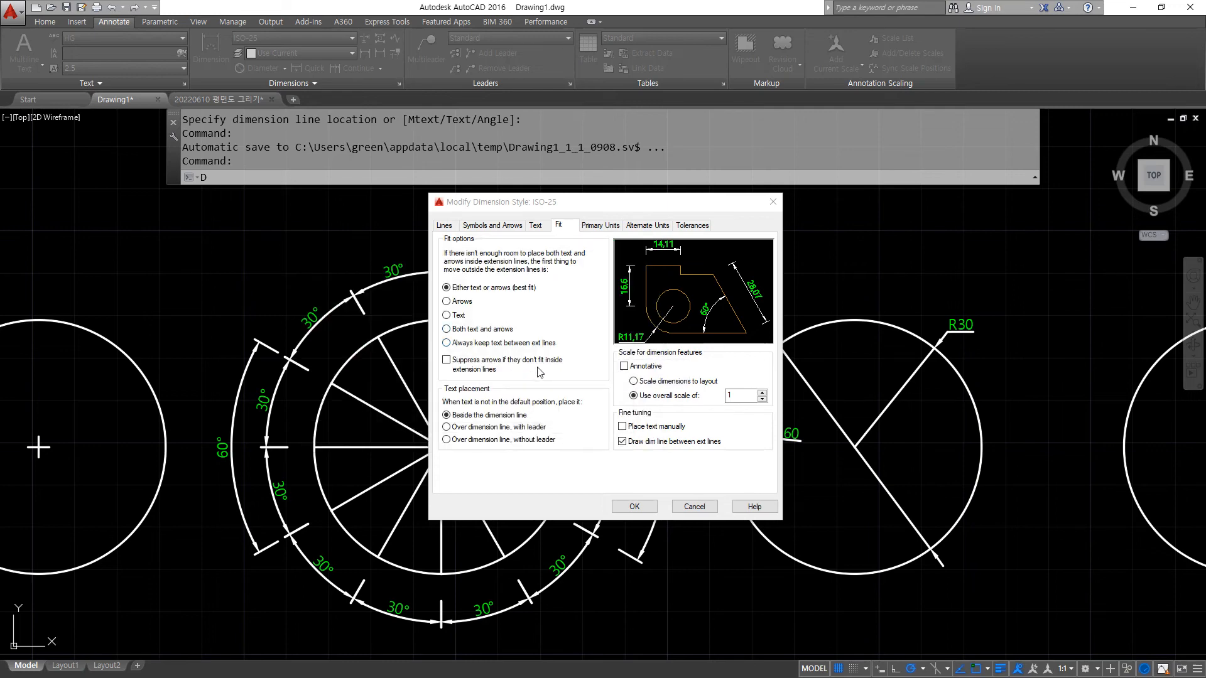
{"action": "left_click", "coordinate": [634, 507]}
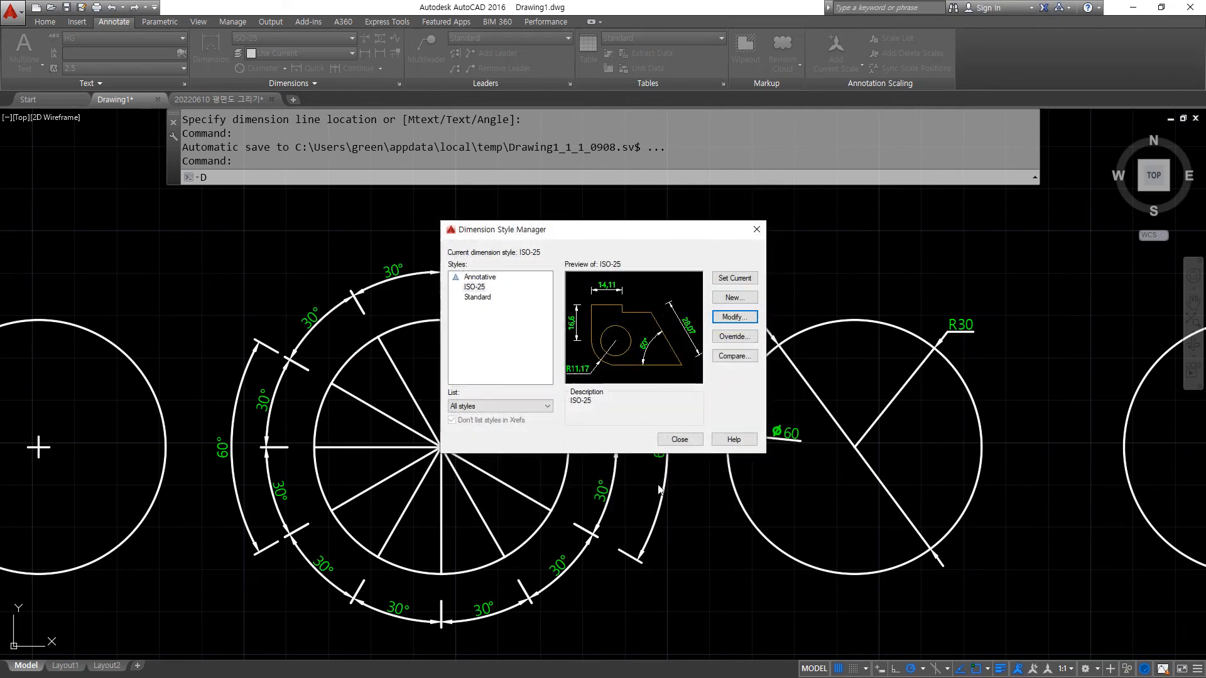
{"action": "left_click", "coordinate": [684, 436]}
- Draw a short vertical line in the empty area above the circle with the center mark
{"action": "scroll", "coordinate": [390, 402], "scroll_direction": "down", "scroll_amount": 2}
{"action": "middle_click_drag", "start_coordinate": [267, 343], "coordinate": [474, 483]}
{"action": "scroll", "coordinate": [425, 445], "scroll_direction": "up", "scroll_amount": 2}
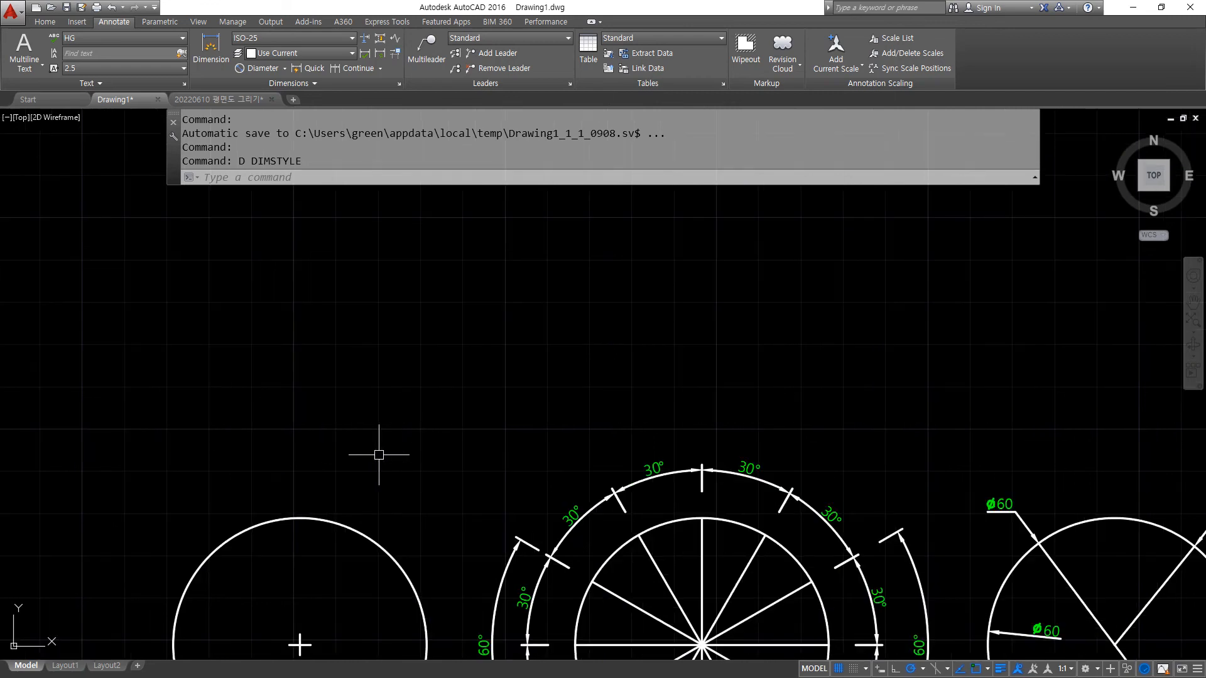
{"action": "type", "text": "l"}
{"action": "key", "text": "Return"}
{"action": "left_click", "coordinate": [356, 465]}
{"action": "left_click", "coordinate": [355, 365]}
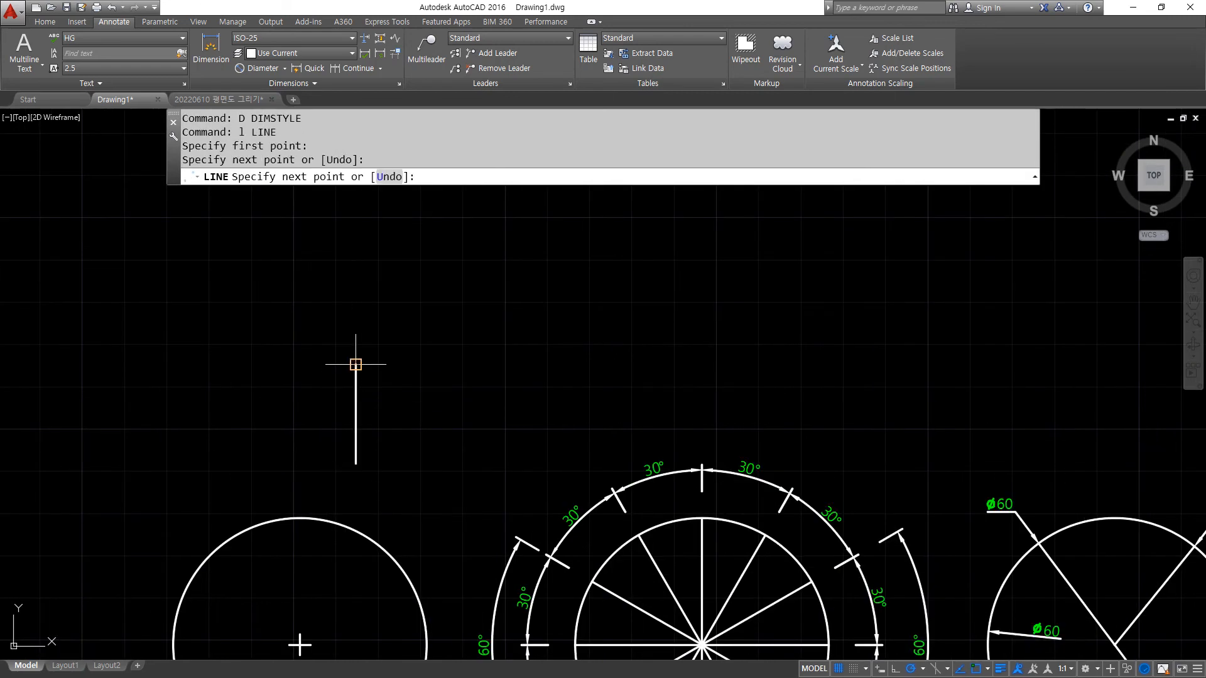
{"action": "key", "text": "Escape"}
- Offset the short vertical line 2.5 units to its right
{"action": "type", "text": "o"}
{"action": "key", "text": "Return"}
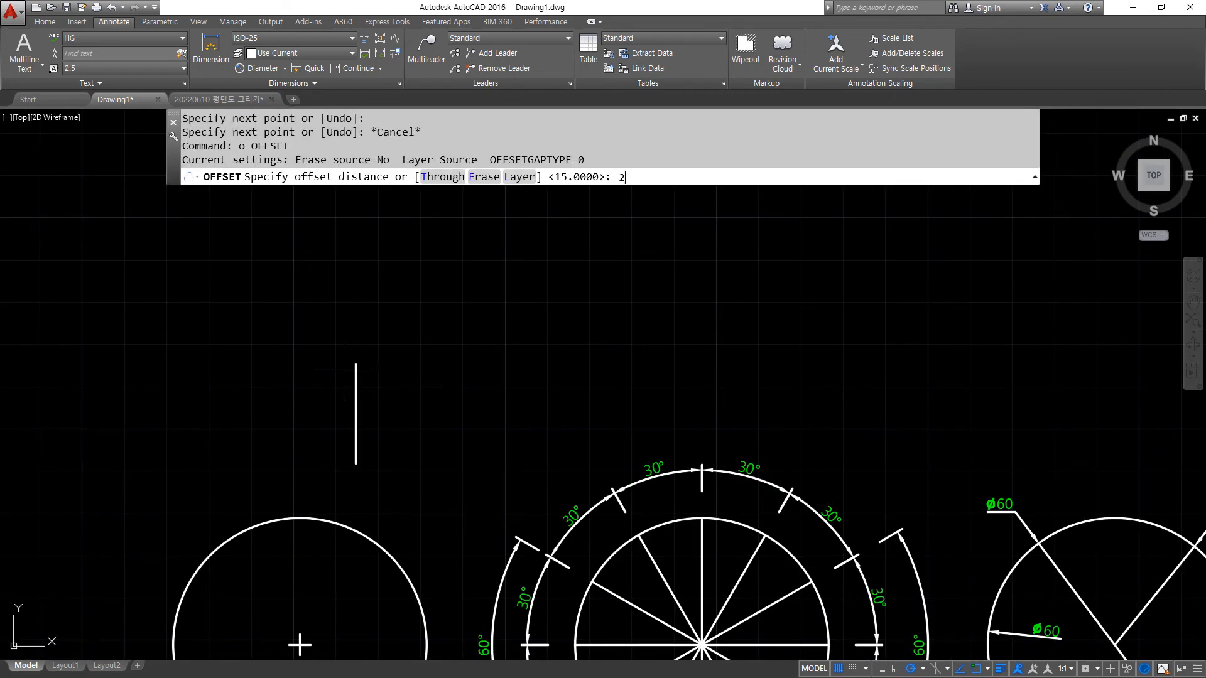
{"action": "key", "text": "Return"}
{"action": "left_click", "coordinate": [356, 388]}
{"action": "left_click", "coordinate": [434, 398]}
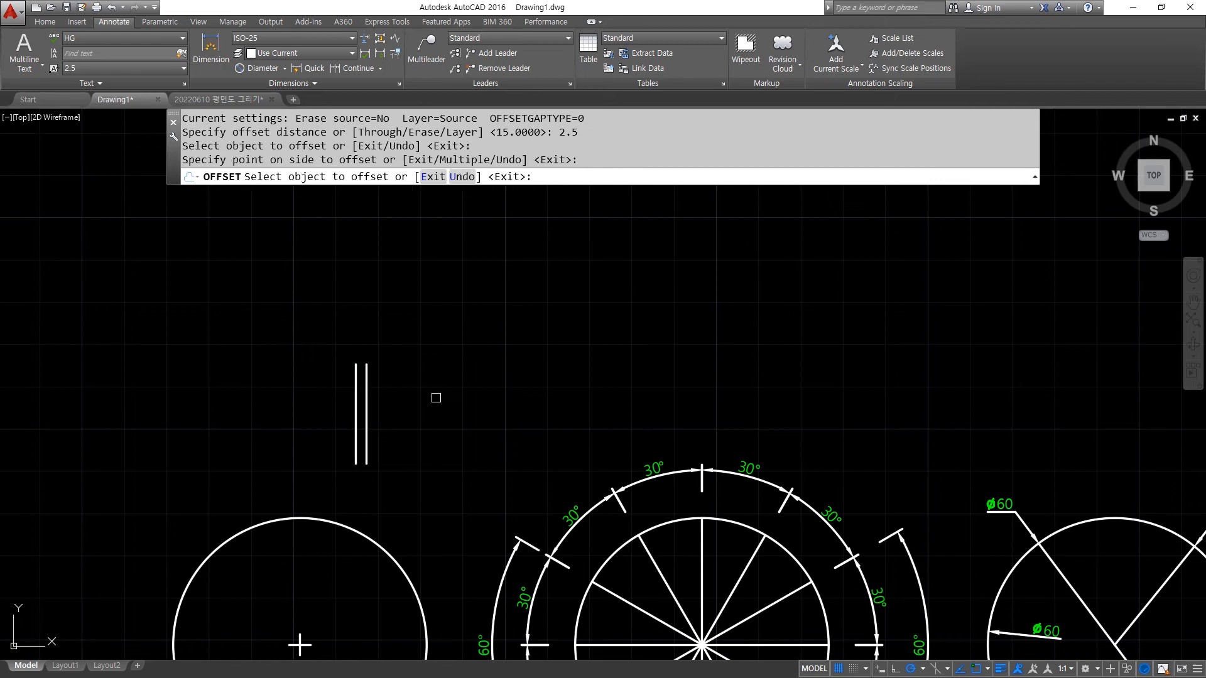
{"action": "key", "text": "Return"}
- Add a horizontal linear dimension between the upper ends of the two vertical lines, placing it above them
{"action": "scroll", "coordinate": [345, 371], "scroll_direction": "up", "scroll_amount": 3}
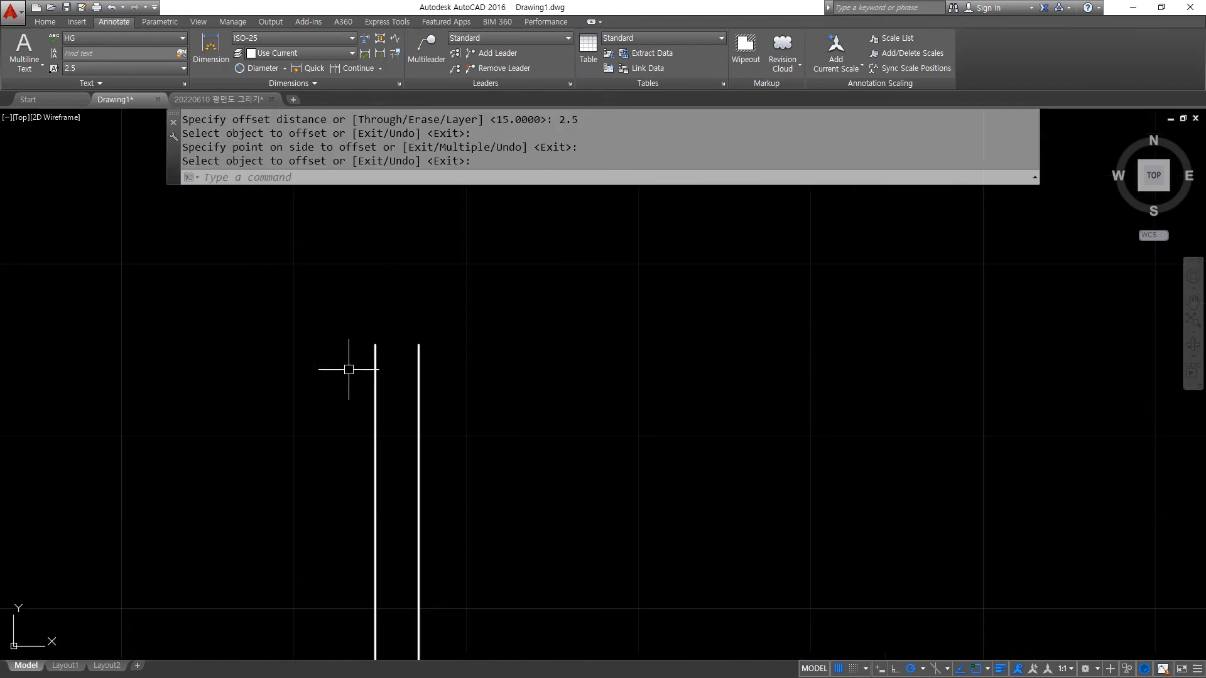
{"action": "left_click", "coordinate": [284, 68]}
{"action": "left_click", "coordinate": [263, 87]}
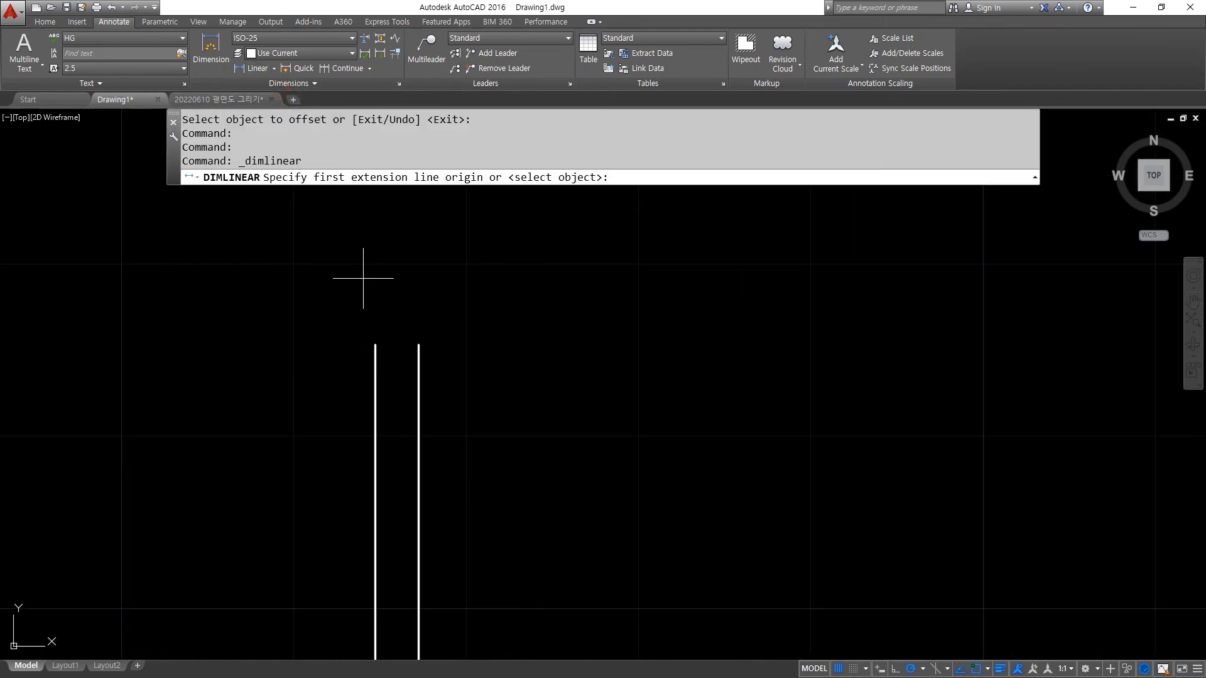
{"action": "left_click", "coordinate": [375, 345]}
{"action": "left_click", "coordinate": [418, 345]}
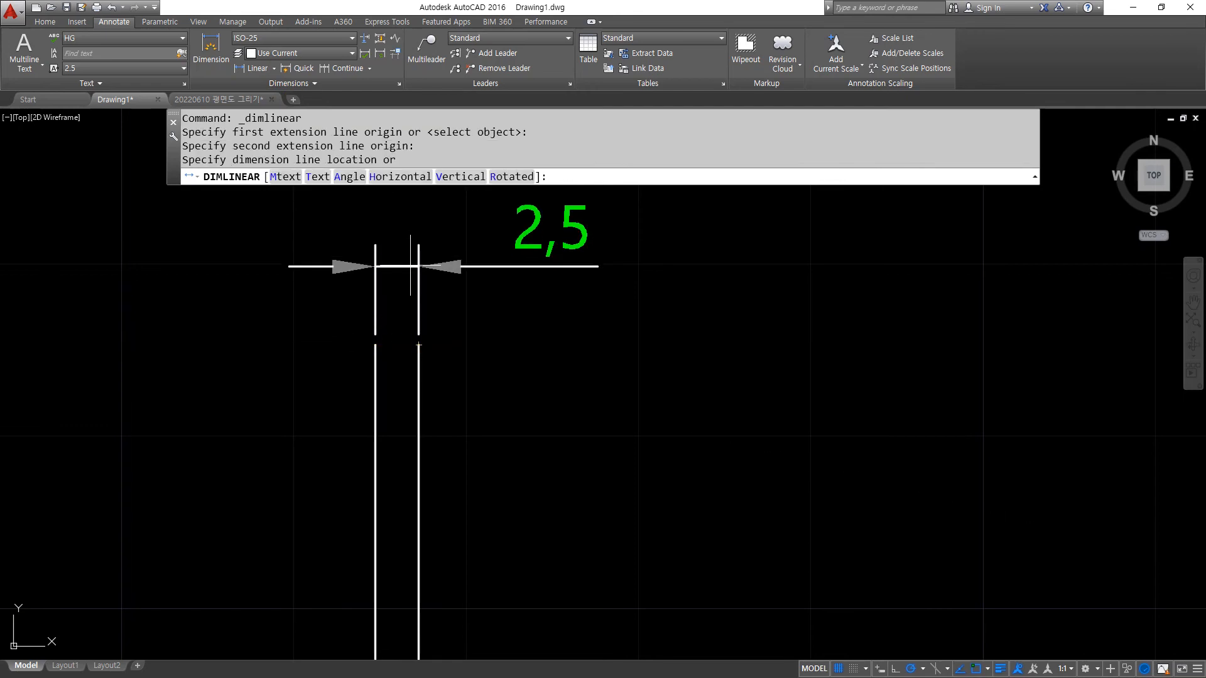
{"action": "left_click", "coordinate": [419, 243]}
{"action": "mouse_move", "coordinate": [419, 243]}
{"action": "middle_mouse_down"}
{"action": "mouse_move", "coordinate": [398, 304]}
{"action": "mouse_move", "coordinate": [423, 328]}
{"action": "middle_mouse_up"}
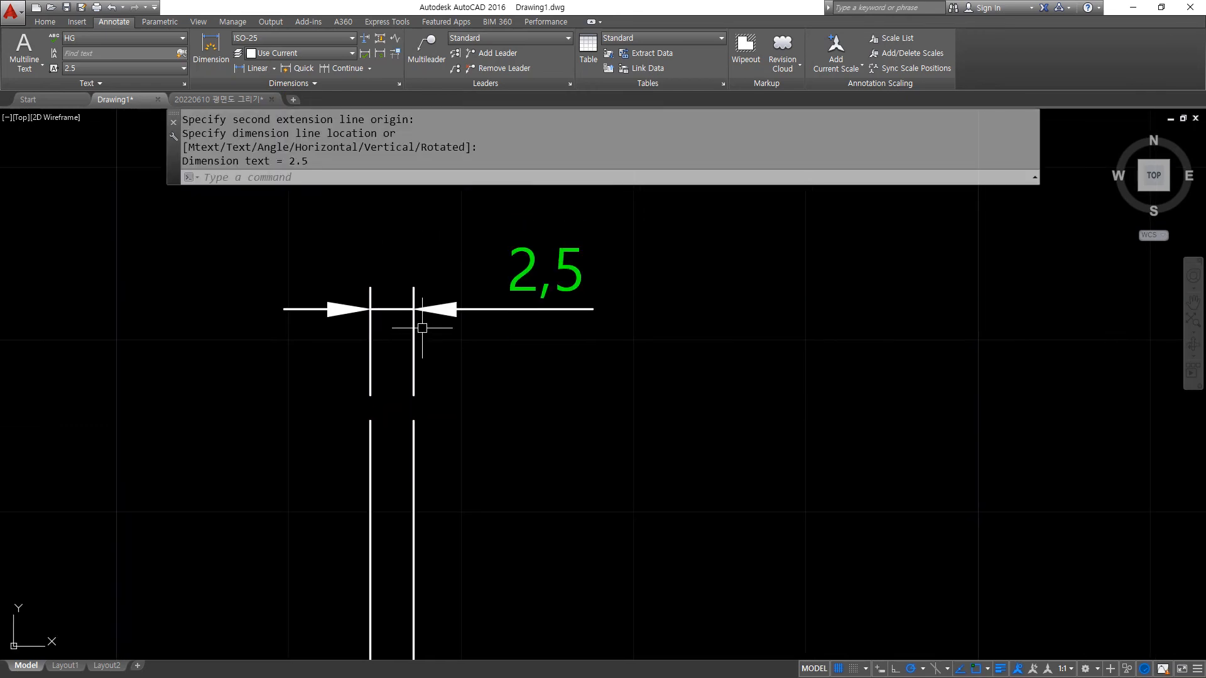
- Move the right vertical line 4.5 units to the right, away from the other line
{"action": "mouse_move", "coordinate": [420, 323]}
{"action": "left_mouse_down"}
{"action": "mouse_move", "coordinate": [424, 296]}
{"action": "mouse_move", "coordinate": [495, 342]}
{"action": "mouse_move", "coordinate": [503, 375]}
{"action": "left_mouse_up"}
{"action": "key", "text": "Escape"}
{"action": "type", "text": "m"}
{"action": "key", "text": "Return"}
{"action": "left_click", "coordinate": [445, 510]}
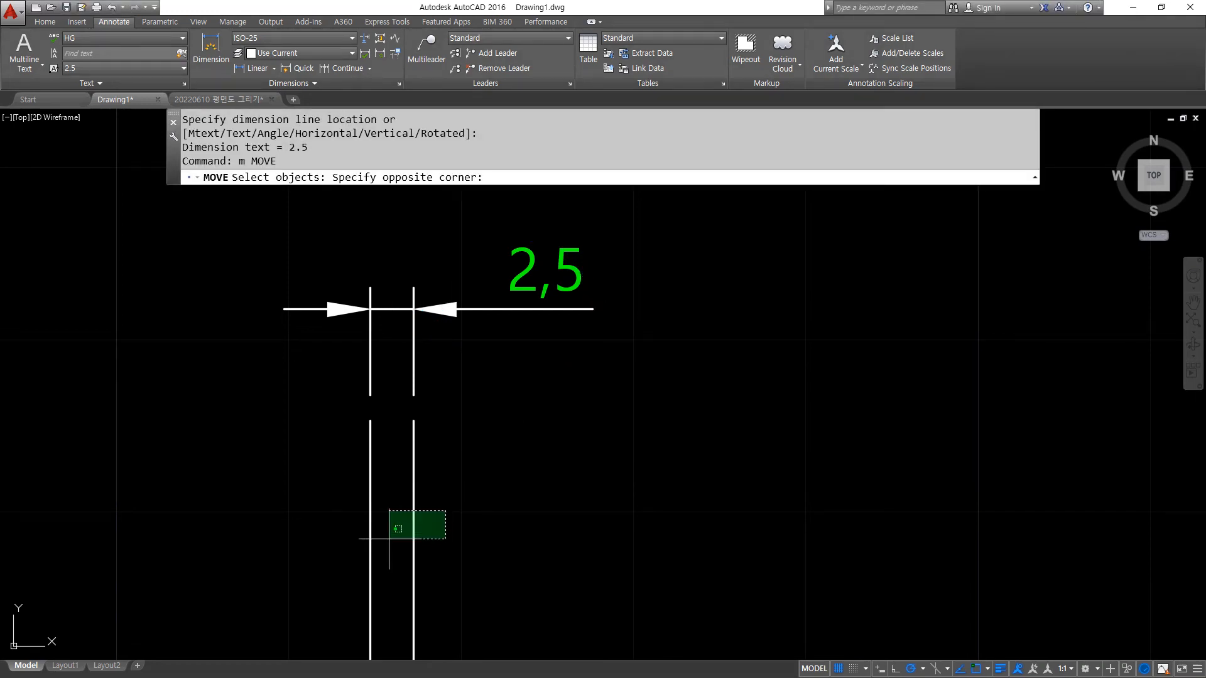
{"action": "left_click", "coordinate": [384, 568]}
{"action": "key", "text": "Return"}
{"action": "left_click", "coordinate": [468, 508]}
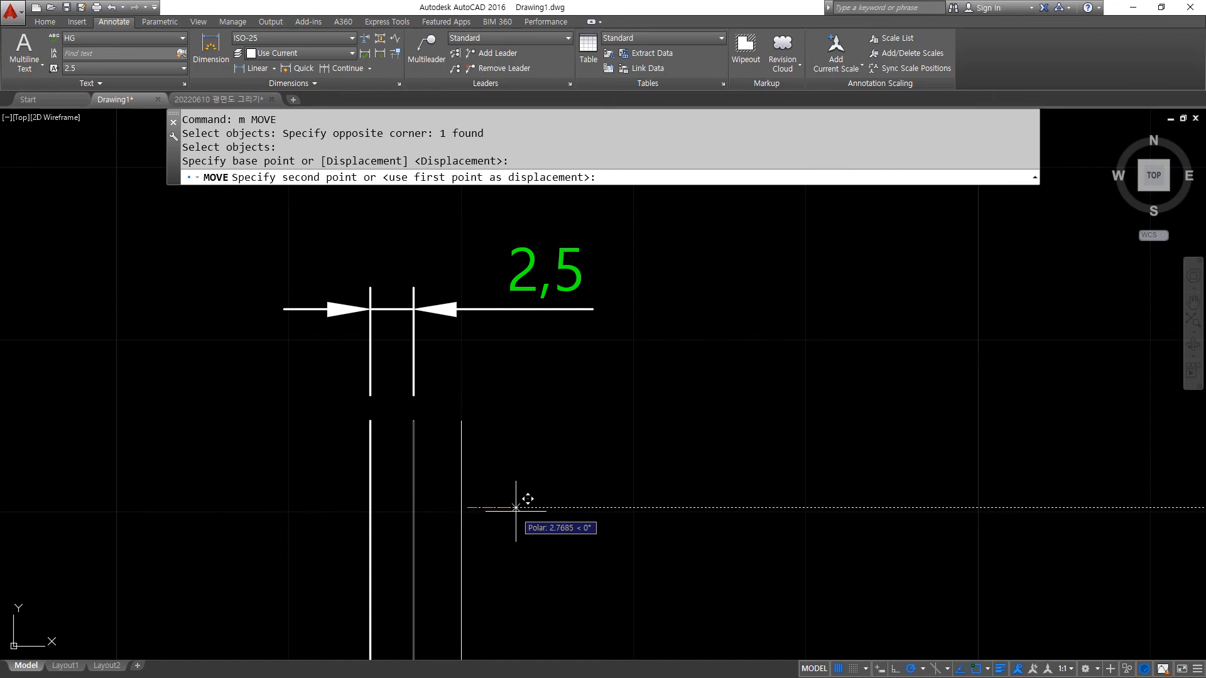
{"action": "type", "text": "4.5"}
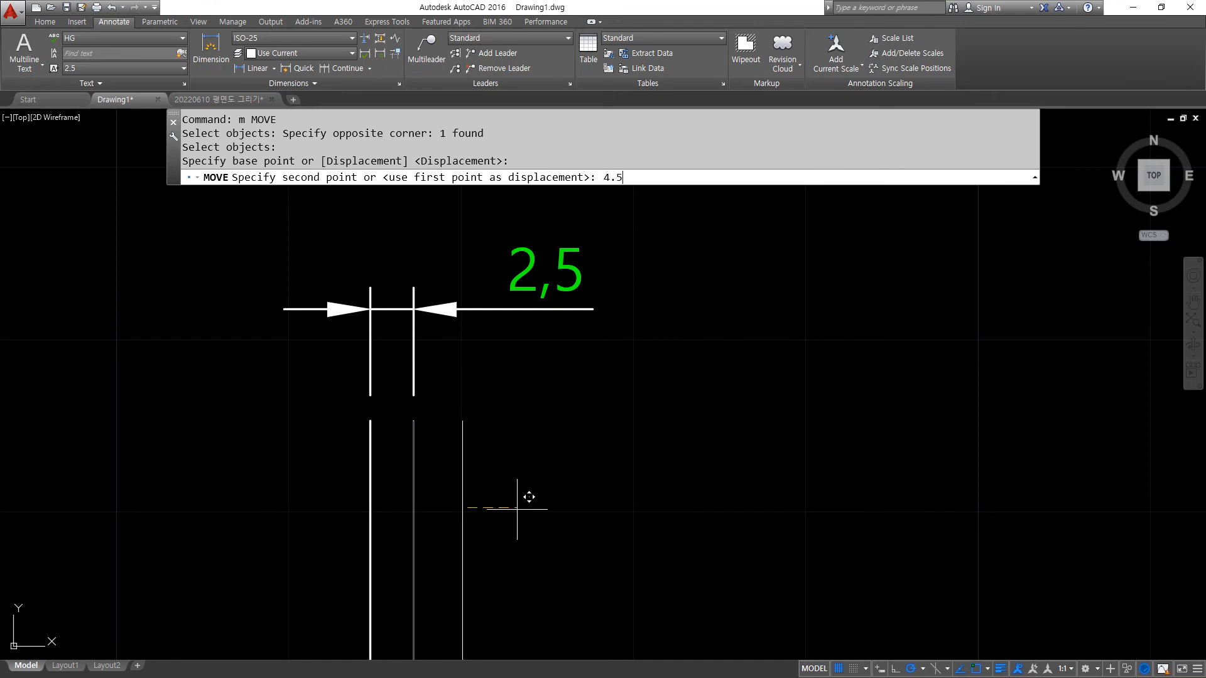
{"action": "key", "text": "Return"}
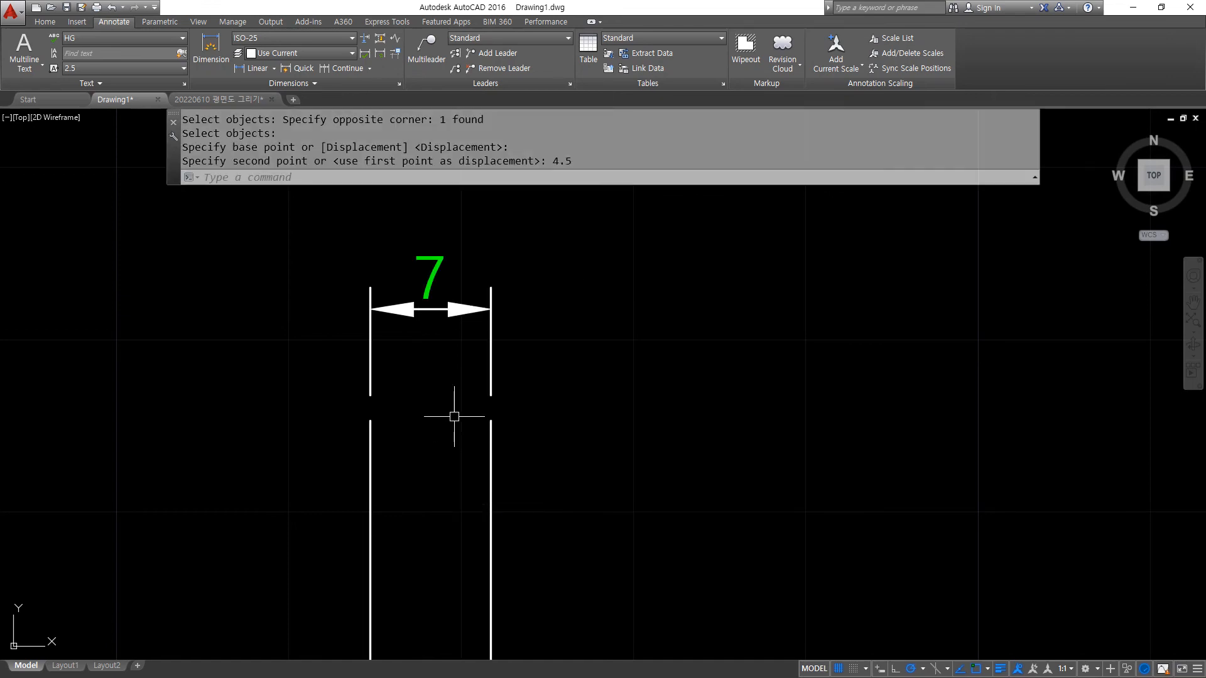
- Move the right vertical line 2 units to the left, towards the other line
{"action": "type", "text": "m"}
{"action": "key", "text": "Return"}
{"action": "left_click", "coordinate": [552, 452]}
{"action": "left_click", "coordinate": [417, 541]}
{"action": "key", "text": "Return"}
{"action": "left_click", "coordinate": [704, 482]}
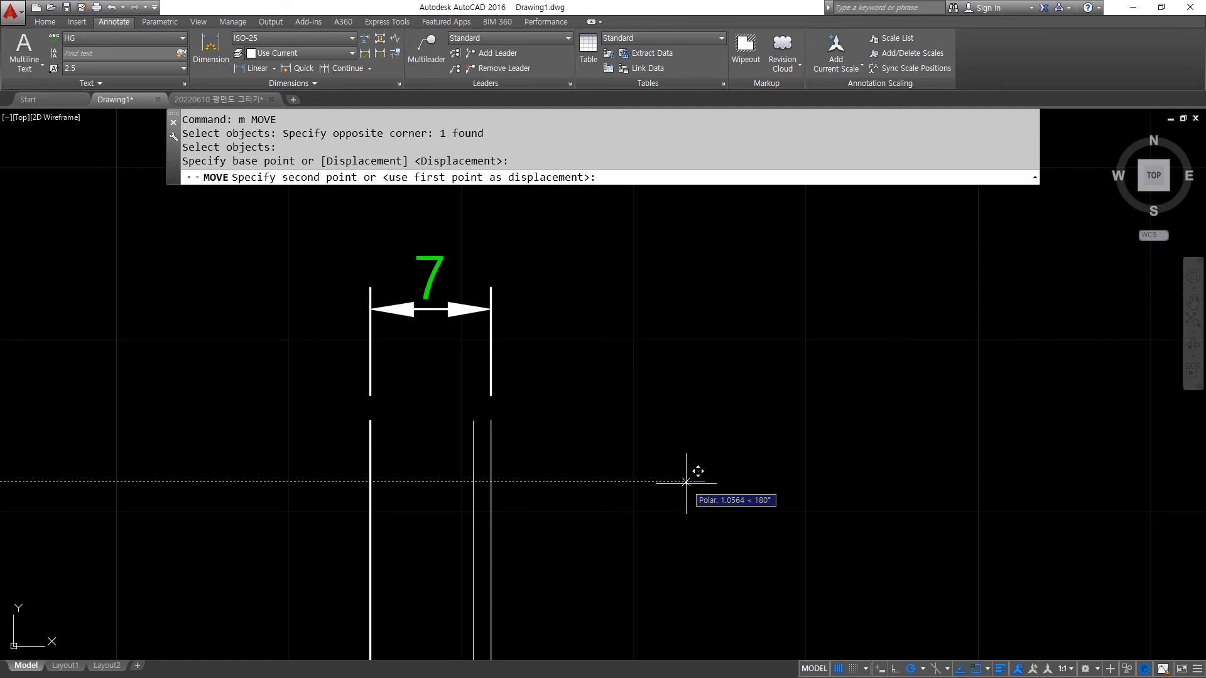
{"action": "type", "text": "2"}
{"action": "key", "text": "Return"}
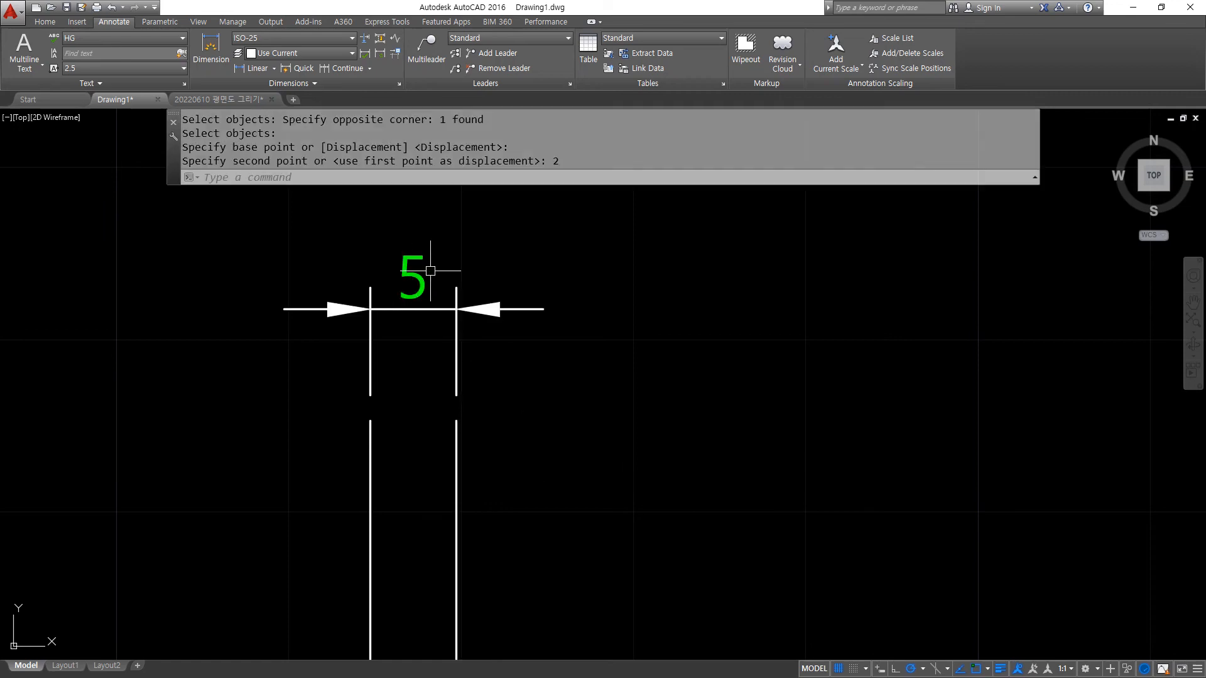
- Move the right vertical line another 0.5 units to the left
{"action": "key", "text": "Return"}
{"action": "left_click", "coordinate": [510, 420]}
{"action": "left_click", "coordinate": [415, 510]}
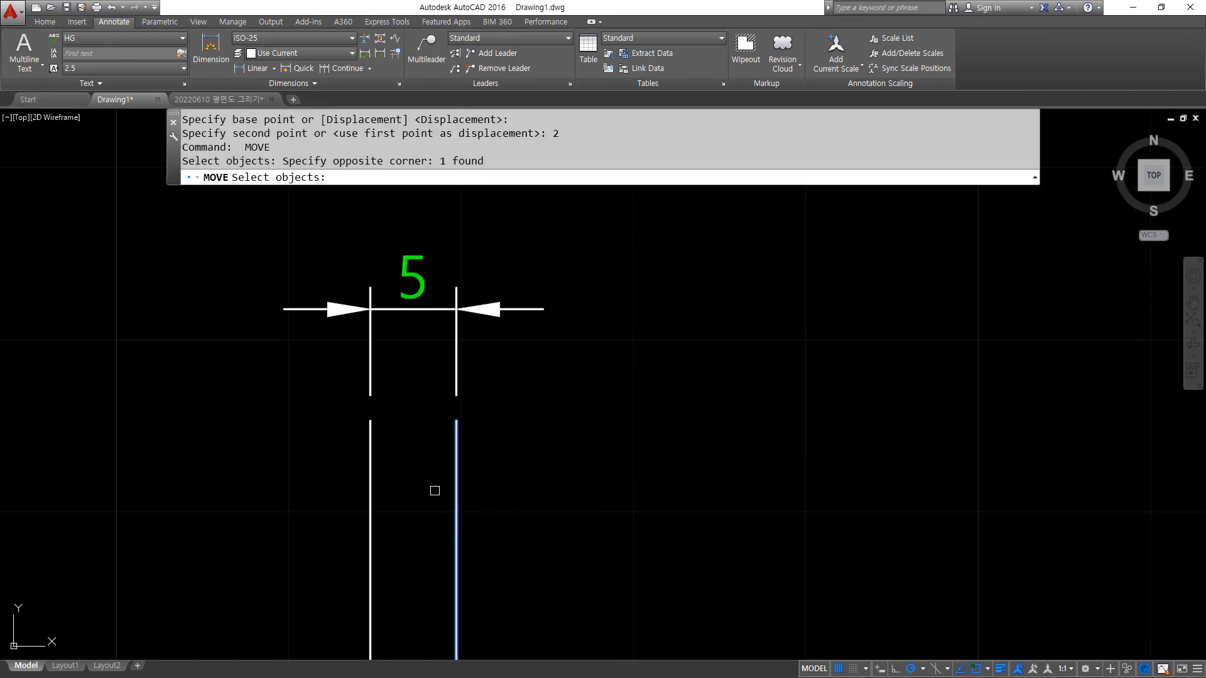
{"action": "key", "text": "Return"}
{"action": "left_click", "coordinate": [586, 503]}
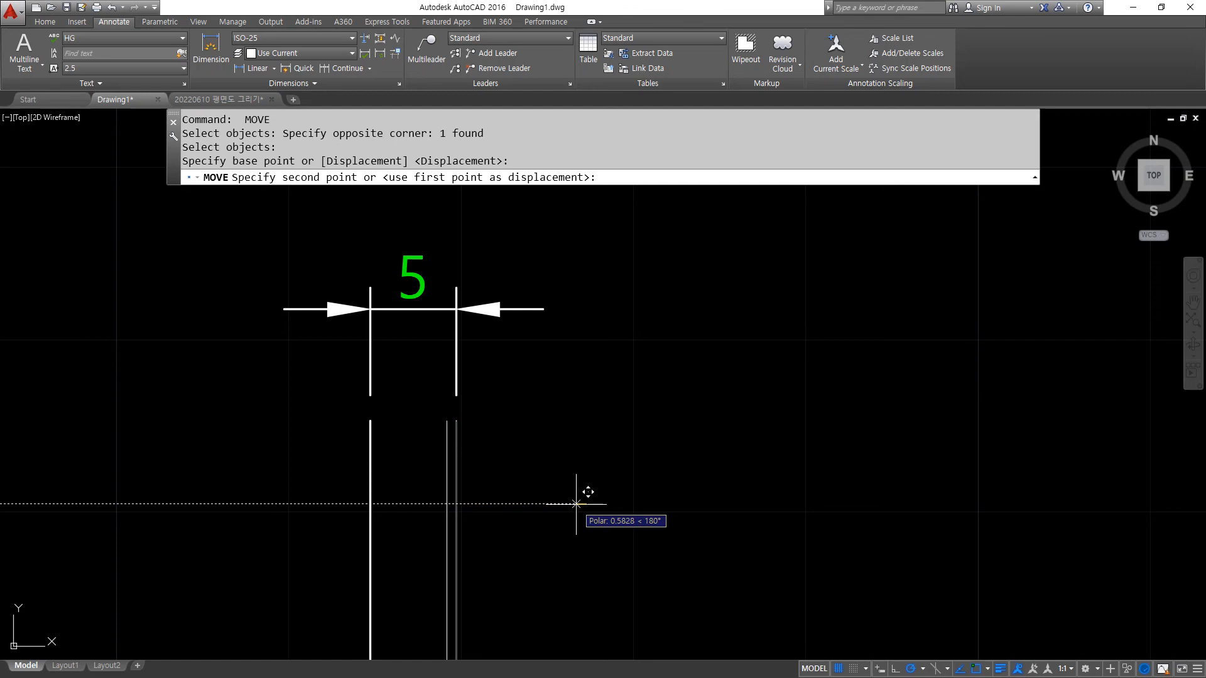
{"action": "type", "text": "0.5"}
{"action": "key", "text": "Return"}
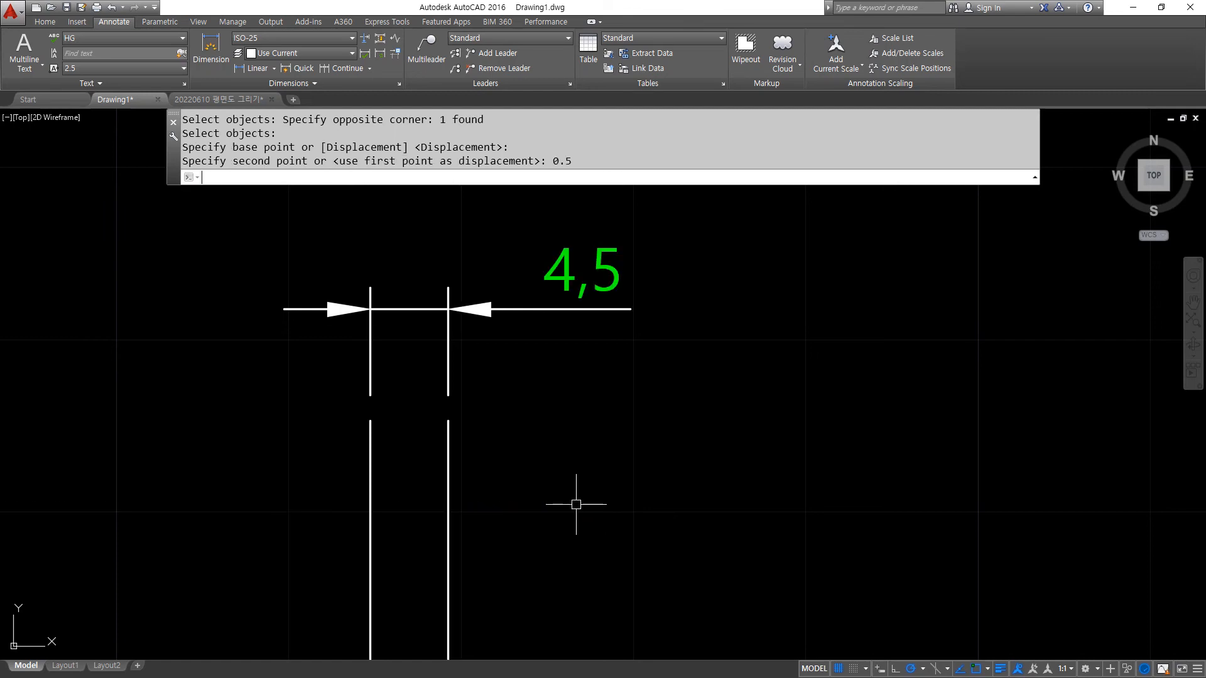
{"action": "mouse_move", "coordinate": [646, 369]}
{"action": "left_mouse_down"}
{"action": "mouse_move", "coordinate": [650, 280]}
{"action": "mouse_move", "coordinate": [602, 397]}
{"action": "left_mouse_up"}
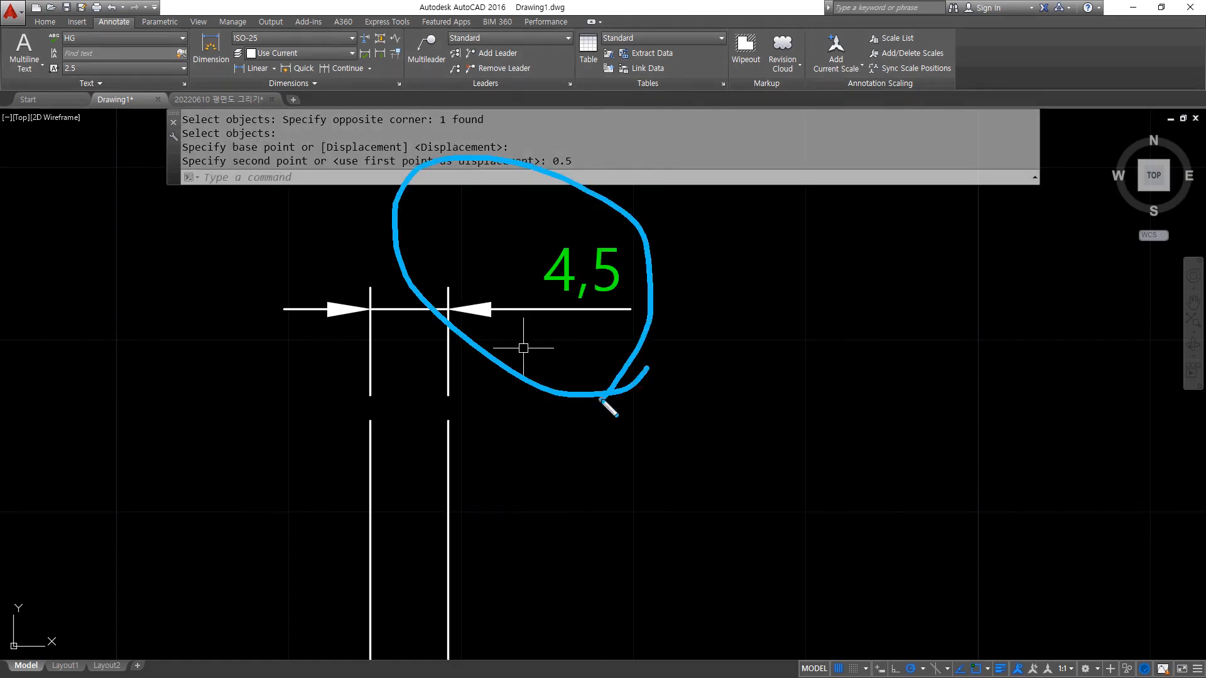
- Set the ISO-25 dimension style's Fit option to Arrows and apply it to the drawing
{"action": "type", "text": "D"}
{"action": "key", "text": "Return"}
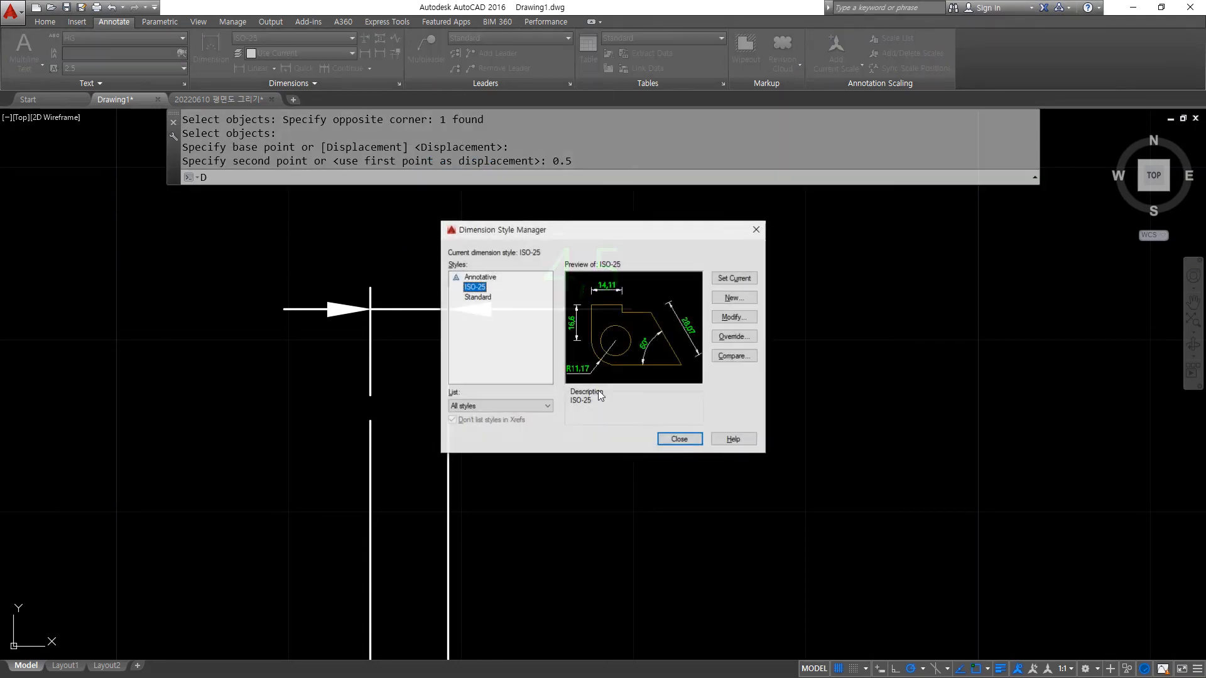
{"action": "left_click", "coordinate": [733, 316]}
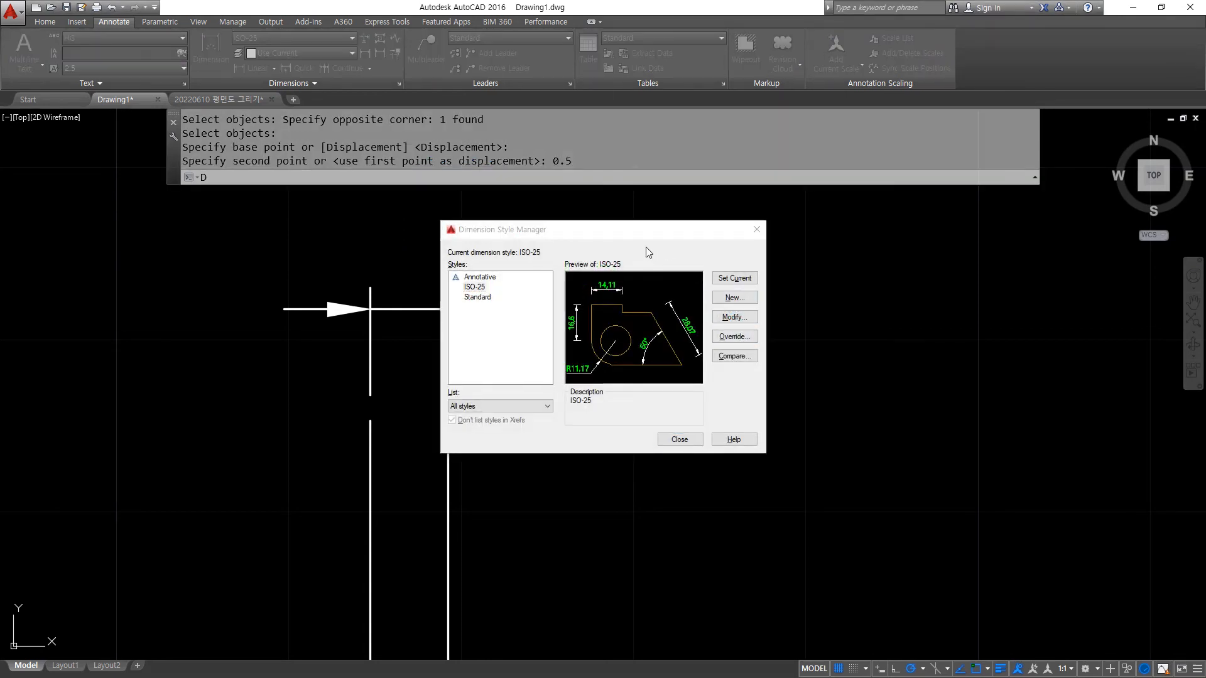
{"action": "left_click_drag", "start_coordinate": [436, 275], "coordinate": [551, 276]}
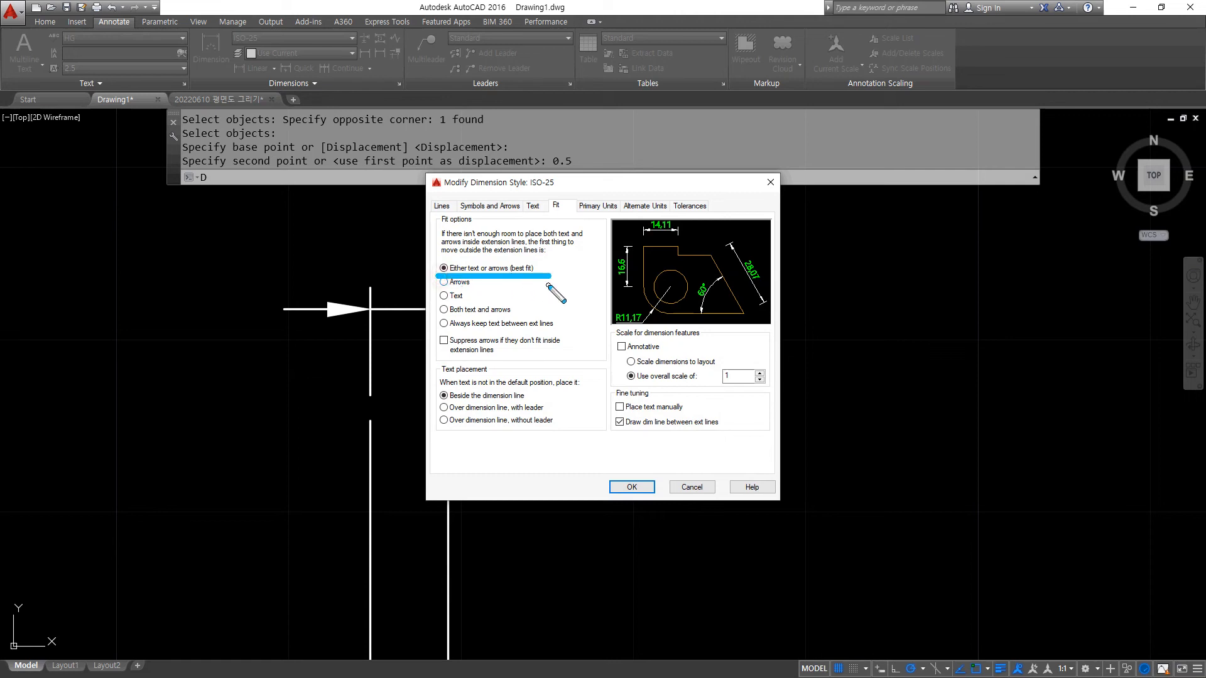
{"action": "left_click", "coordinate": [451, 282]}
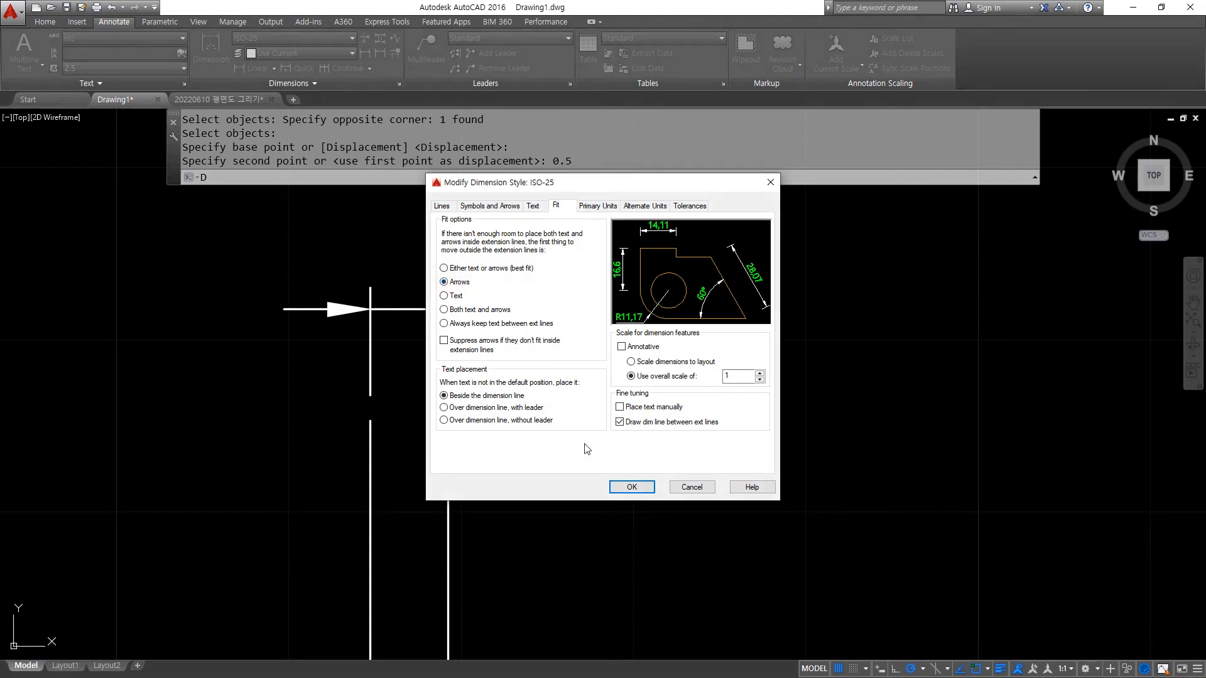
{"action": "left_click", "coordinate": [630, 487]}
{"action": "left_click", "coordinate": [680, 437]}
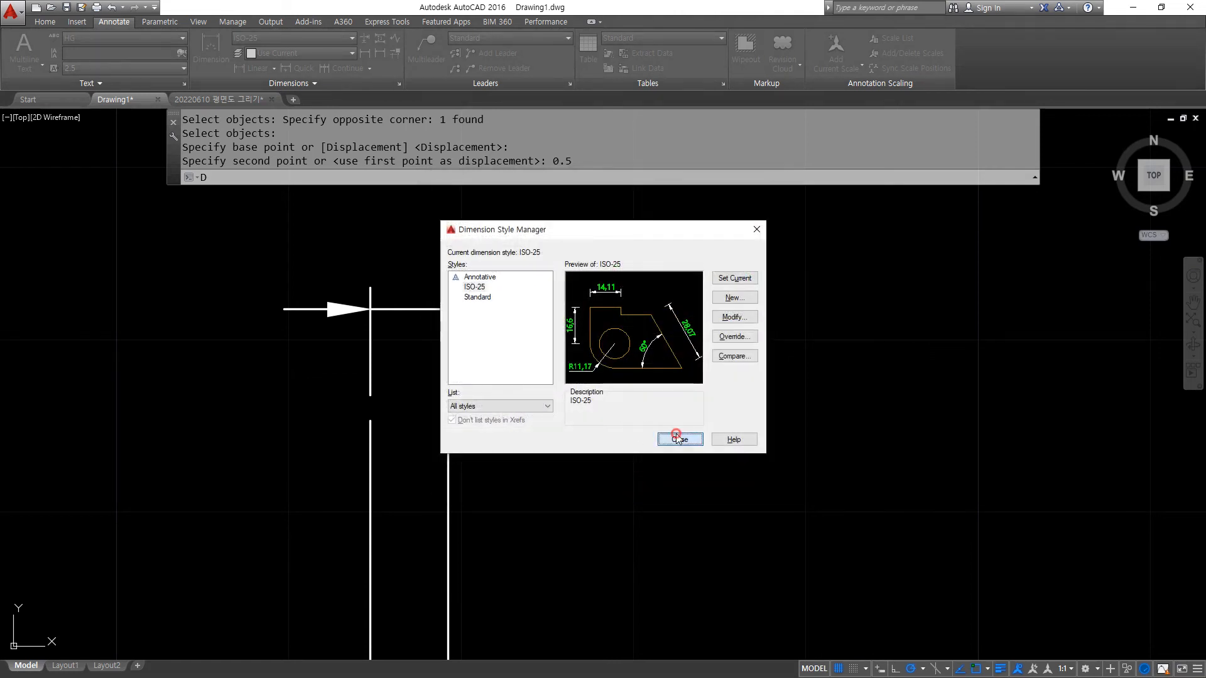
- Move the right vertical line 1 unit to the right
{"action": "type", "text": "m"}
{"action": "key", "text": "space"}
{"action": "left_click", "coordinate": [475, 436]}
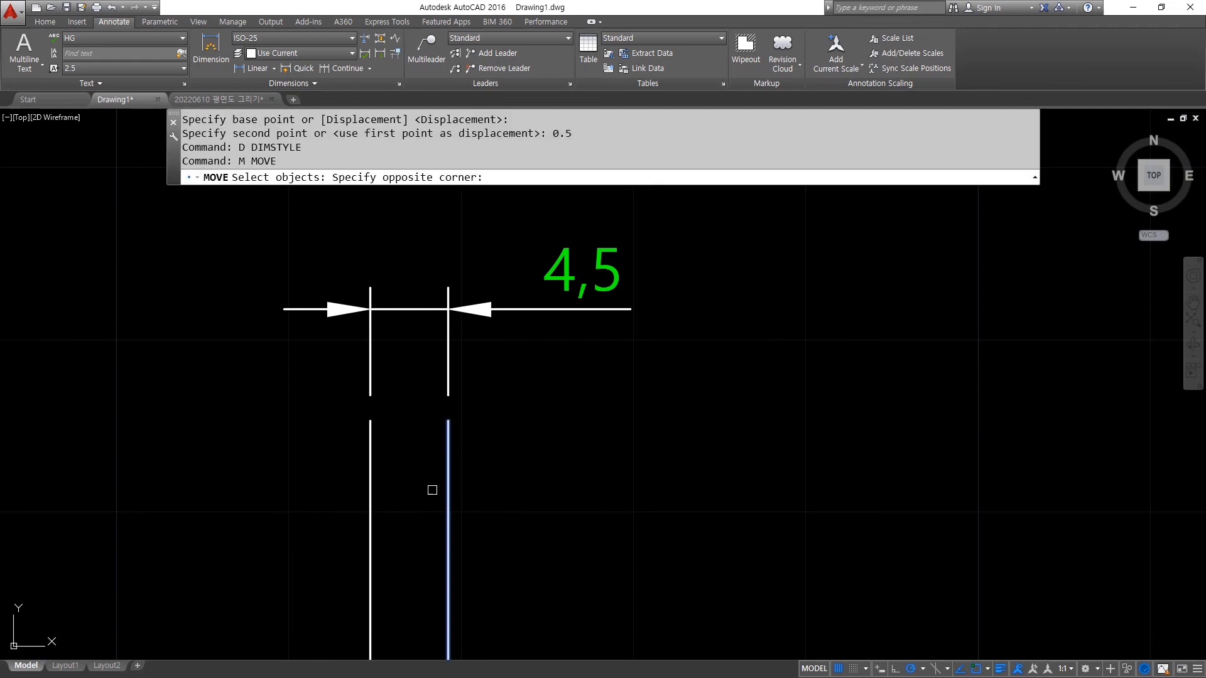
{"action": "left_click", "coordinate": [430, 487]}
{"action": "key", "text": "space"}
{"action": "left_click", "coordinate": [501, 489]}
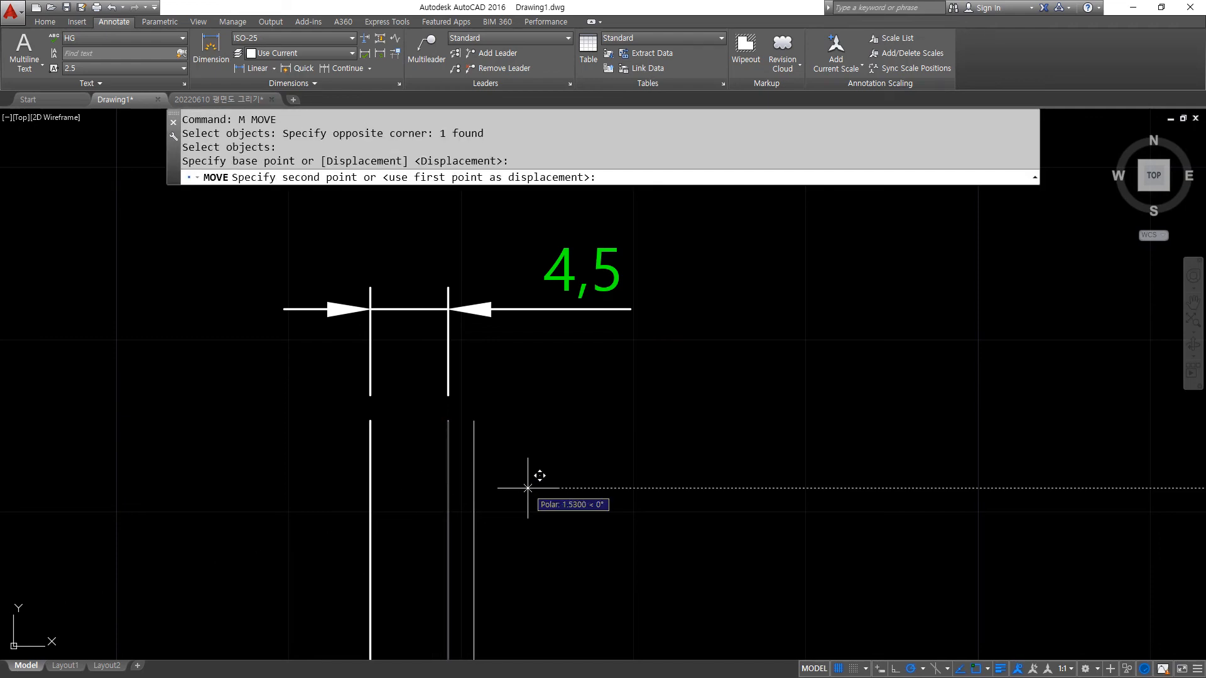
{"action": "type", "text": "1"}
{"action": "key", "text": "Return"}
{"action": "mouse_move", "coordinate": [524, 342]}
{"action": "left_mouse_down"}
{"action": "mouse_move", "coordinate": [517, 267]}
{"action": "mouse_move", "coordinate": [499, 363]}
{"action": "mouse_move", "coordinate": [571, 317]}
{"action": "mouse_move", "coordinate": [518, 295]}
{"action": "mouse_move", "coordinate": [517, 366]}
{"action": "mouse_move", "coordinate": [536, 299]}
{"action": "mouse_move", "coordinate": [506, 275]}
{"action": "mouse_move", "coordinate": [528, 329]}
{"action": "left_mouse_up"}
{"action": "key", "text": "ctrl+z"}
{"action": "key", "text": "Escape"}
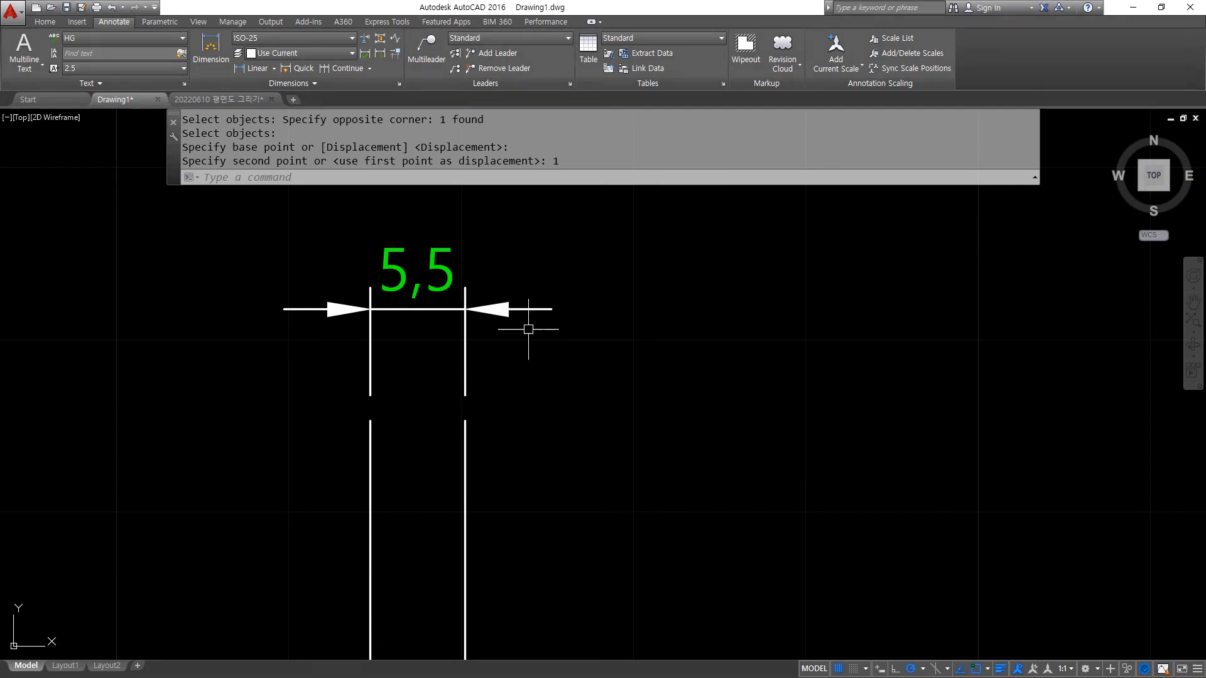
- Set the ISO-25 dimension style's Fit option to Either text or arrows (best fit) and apply it
{"action": "type", "text": "D"}
{"action": "key", "text": "Return"}
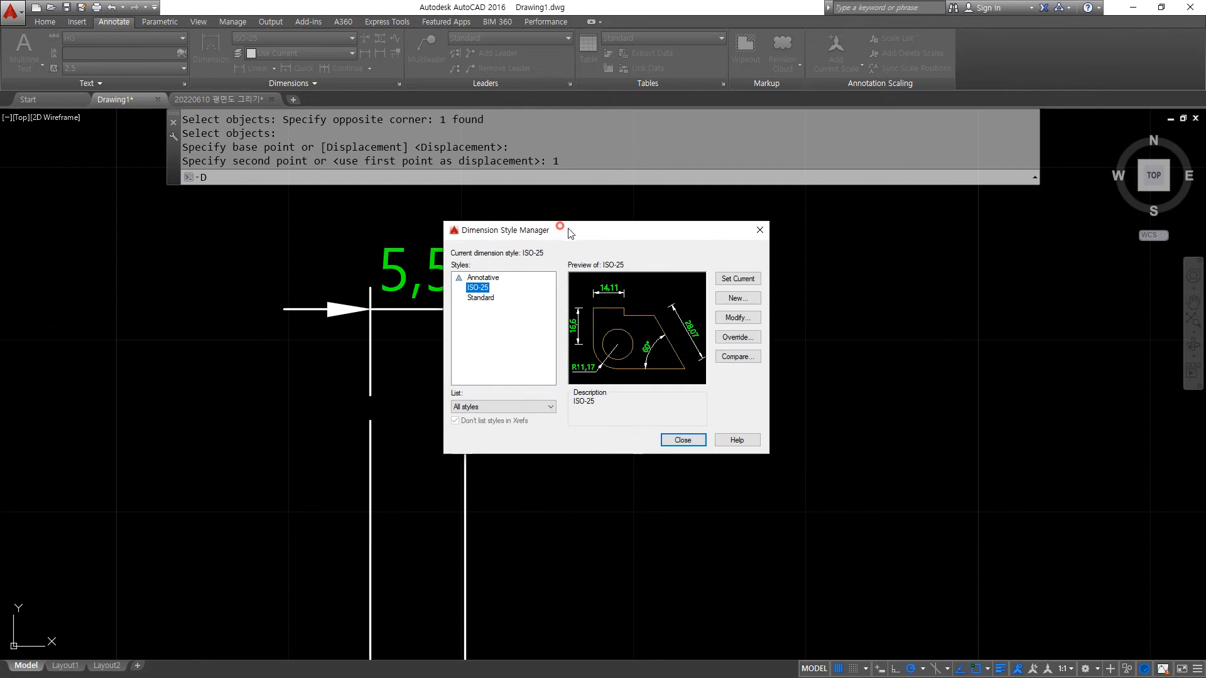
{"action": "left_click_drag", "start_coordinate": [570, 234], "coordinate": [668, 254]}
{"action": "left_click", "coordinate": [820, 338]}
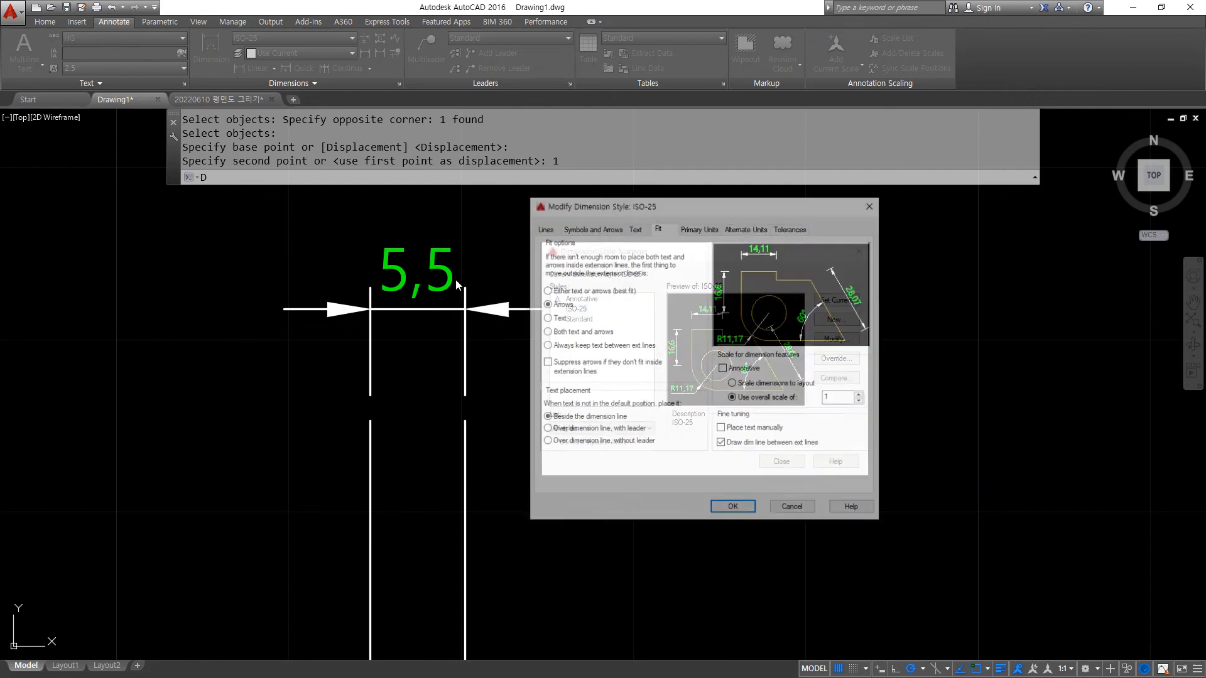
{"action": "left_click", "coordinate": [555, 319]}
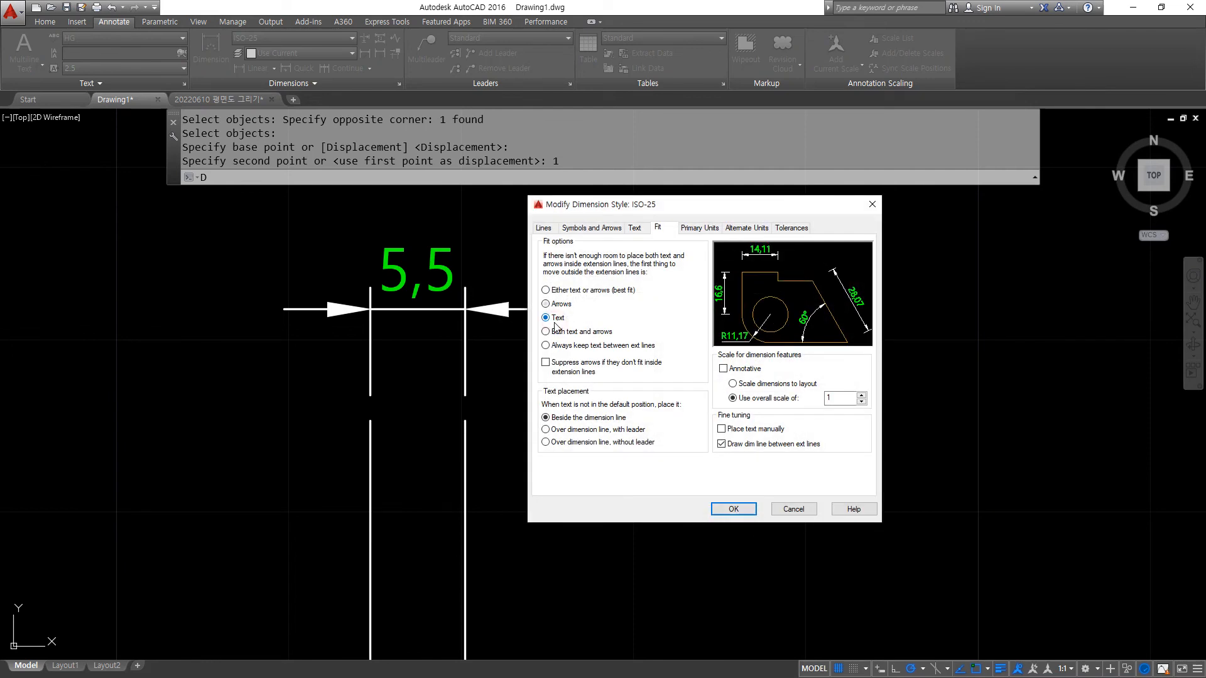
{"action": "left_click", "coordinate": [561, 289]}
{"action": "left_click", "coordinate": [732, 510]}
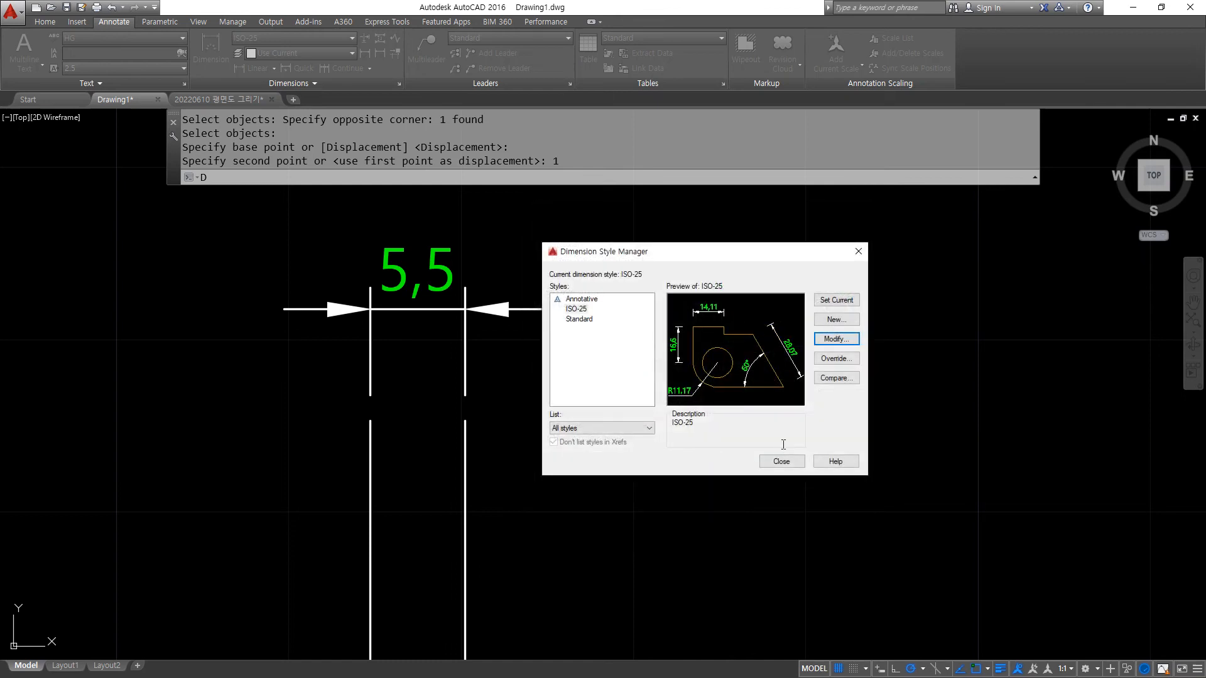
{"action": "left_click", "coordinate": [778, 463]}
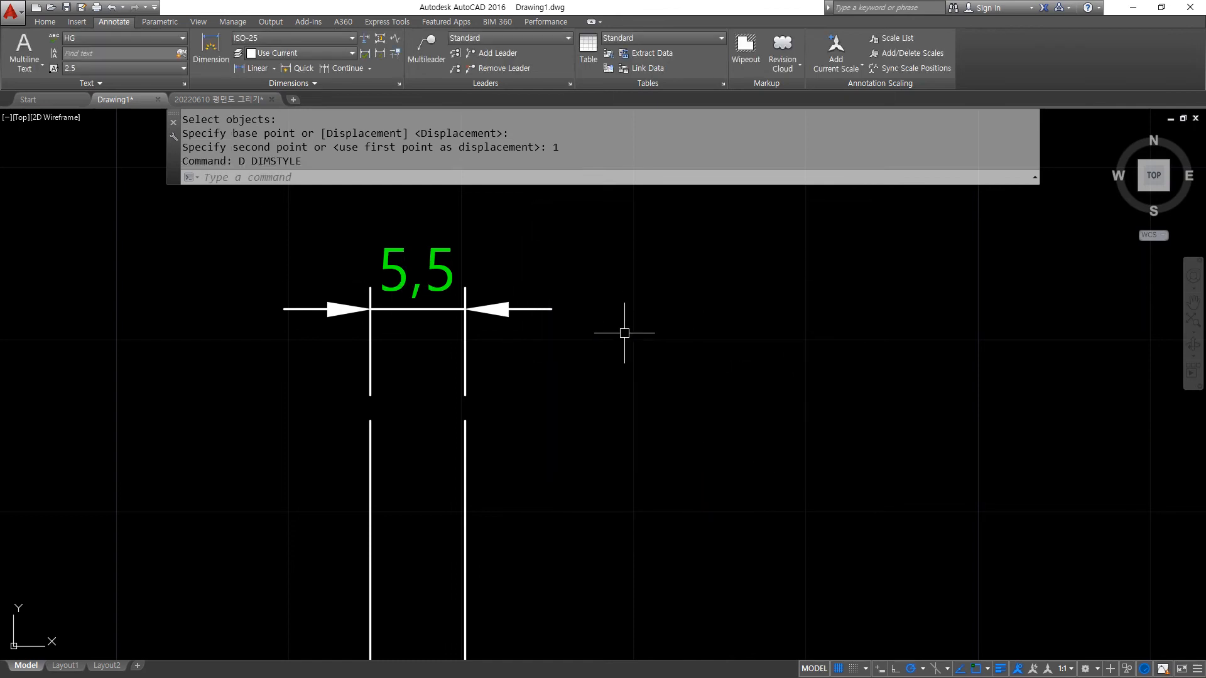
- Set the ISO-25 dimension style's Fit option to Text and apply it to the linear dimension
{"action": "type", "text": "D"}
{"action": "key", "text": "Return"}
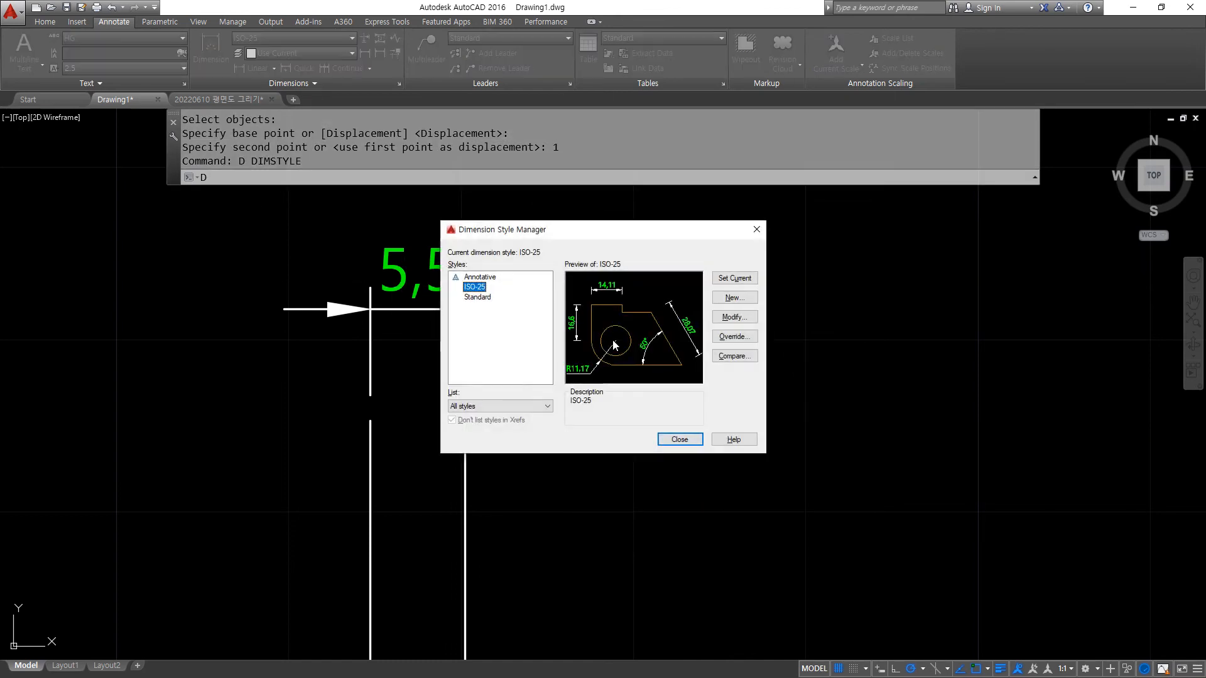
{"action": "left_click", "coordinate": [747, 322]}
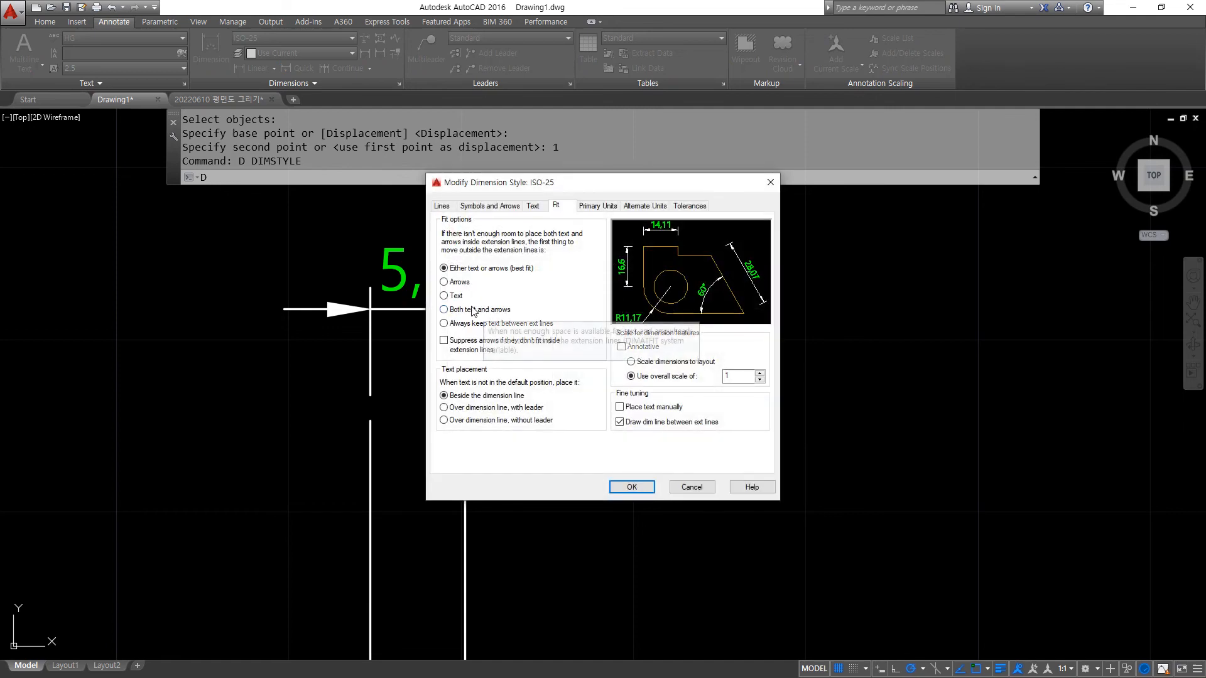
{"action": "left_click", "coordinate": [457, 296]}
{"action": "left_click", "coordinate": [632, 489]}
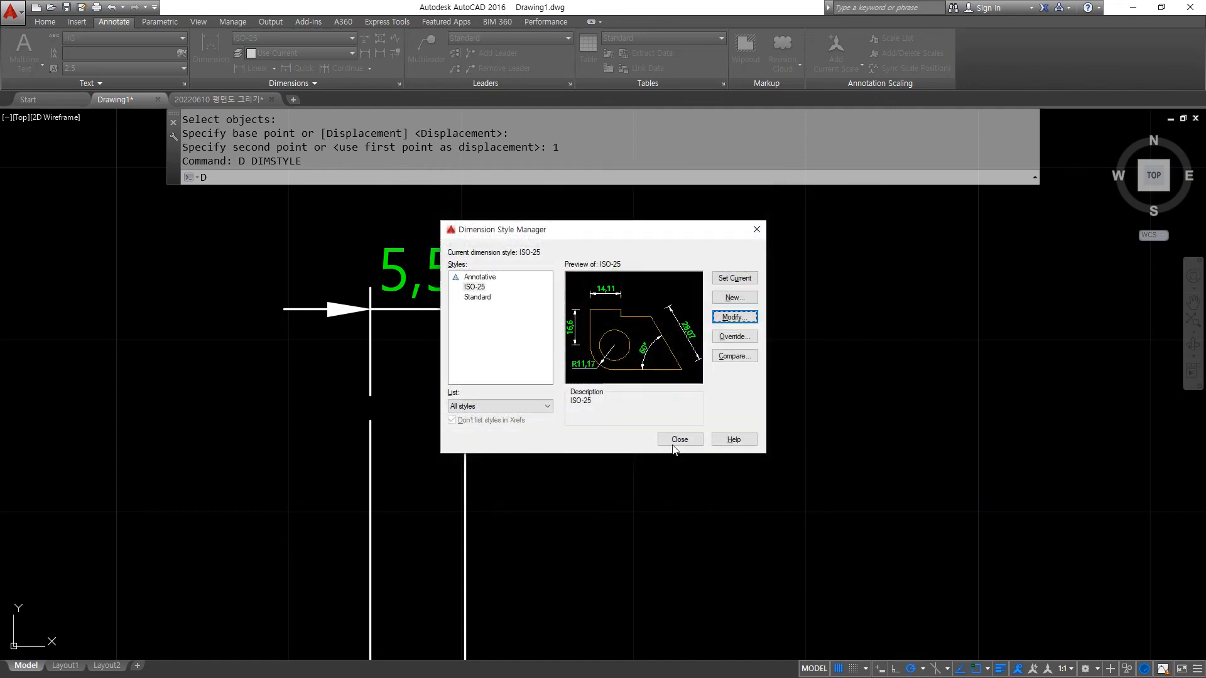
{"action": "left_click", "coordinate": [681, 437]}
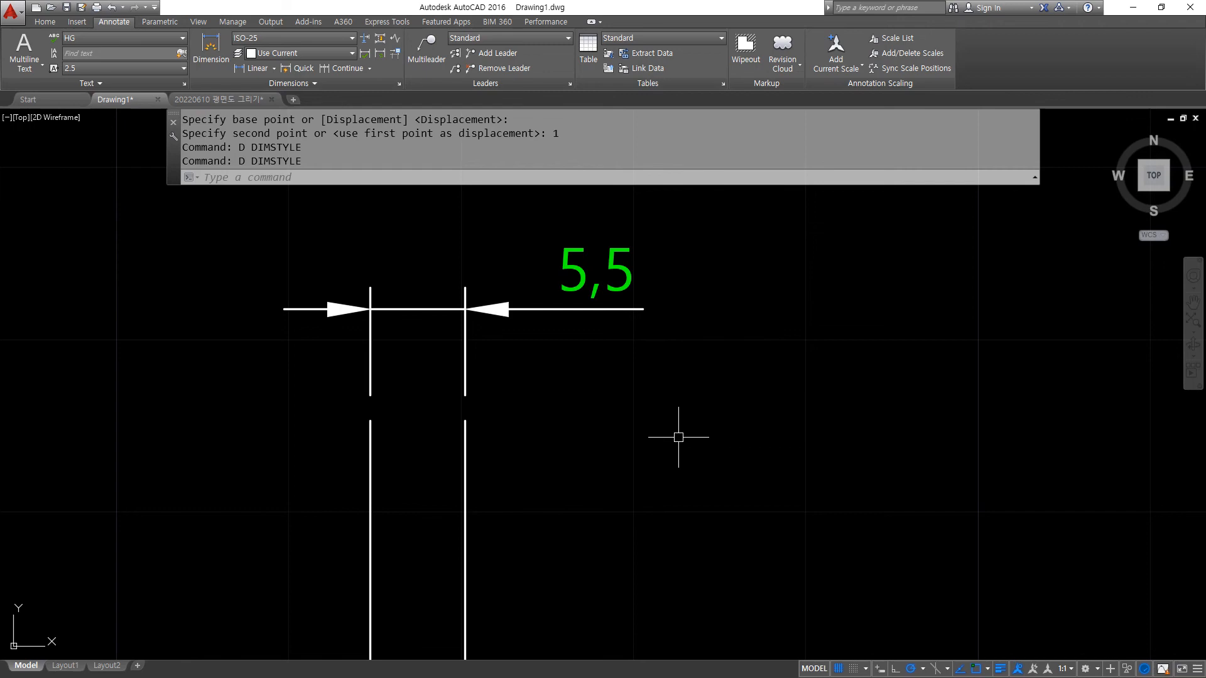
{"action": "mouse_move", "coordinate": [516, 322]}
{"action": "left_mouse_down"}
{"action": "mouse_move", "coordinate": [503, 316]}
{"action": "mouse_move", "coordinate": [519, 334]}
{"action": "left_mouse_up"}
{"action": "left_click_drag", "start_coordinate": [363, 317], "coordinate": [356, 324]}
- Set the ISO-25 dimension style's Fit option to Both text and arrows and apply it to the linear dimension
{"action": "type", "text": "d"}
{"action": "key", "text": "Return"}
{"action": "left_click", "coordinate": [744, 318]}
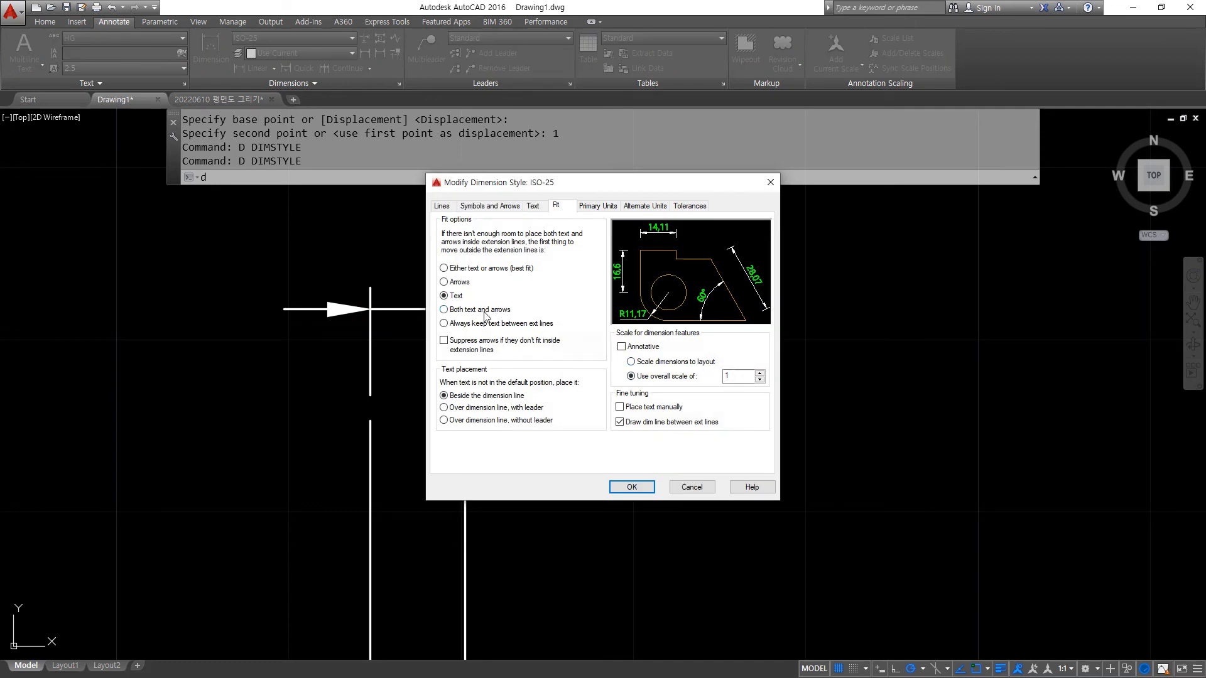
{"action": "left_click", "coordinate": [483, 311]}
{"action": "left_click", "coordinate": [627, 487]}
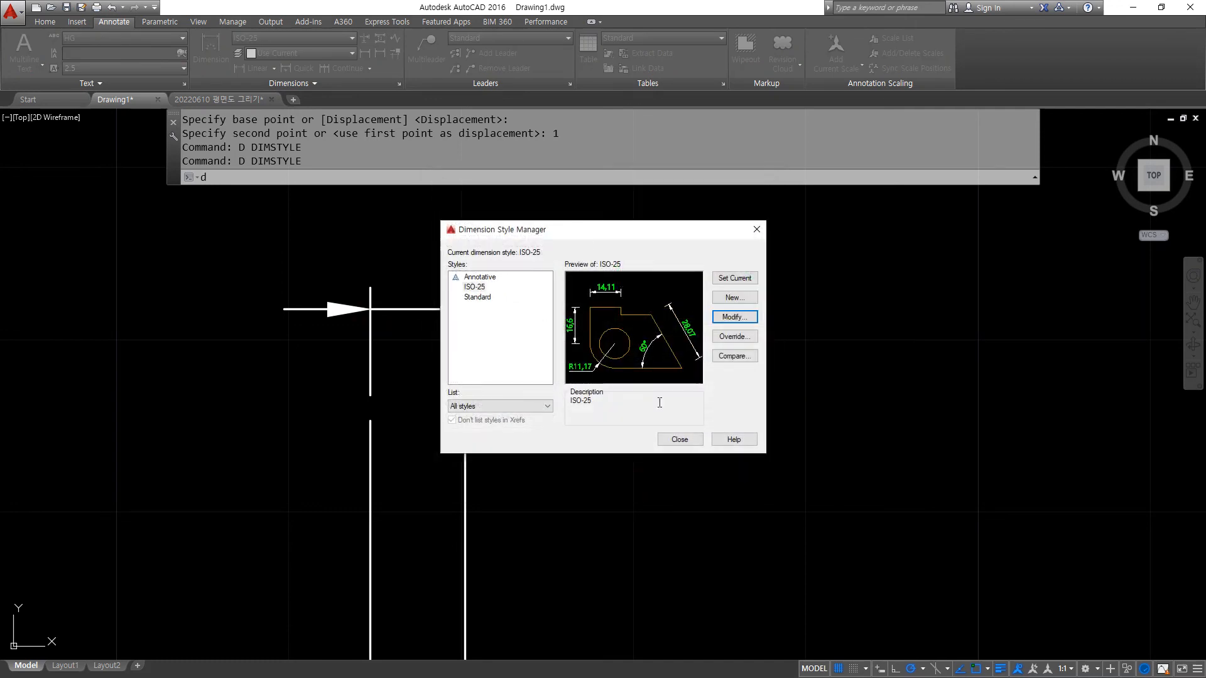
{"action": "left_click", "coordinate": [689, 443]}
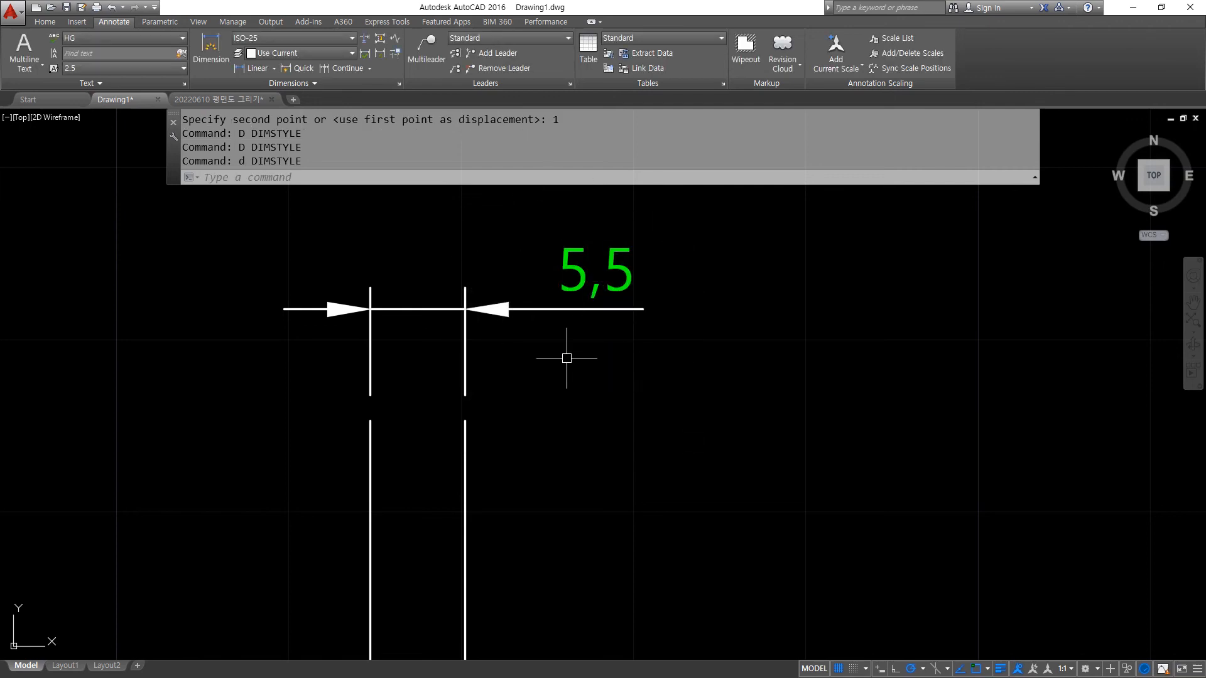
- Set the ISO-25 dimension style's Fit option to Always keep text between ext lines and apply it
{"action": "type", "text": "d"}
{"action": "key", "text": "Return"}
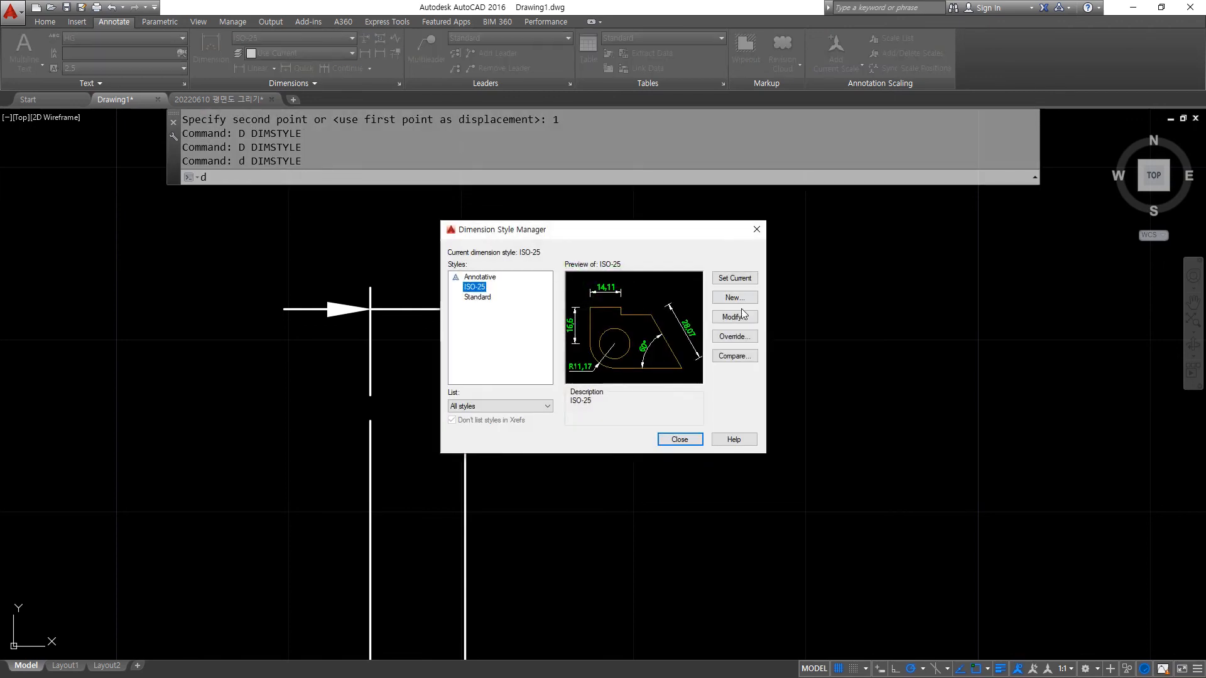
{"action": "left_click", "coordinate": [740, 318]}
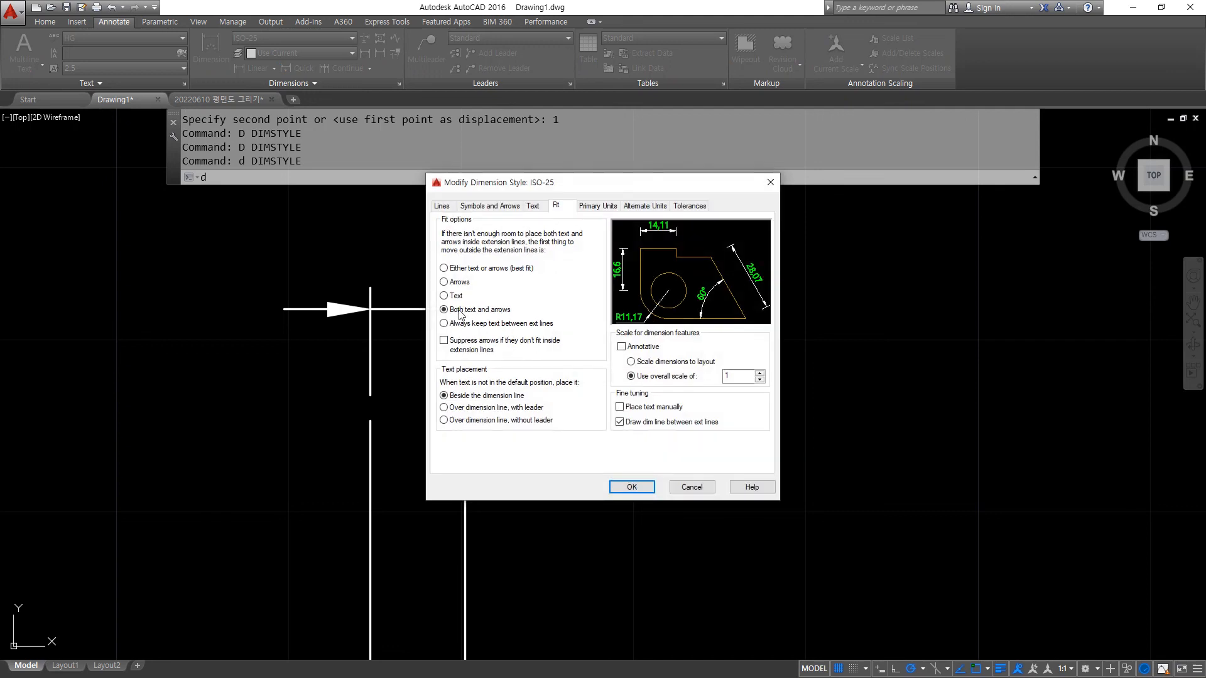
{"action": "left_click", "coordinate": [461, 325]}
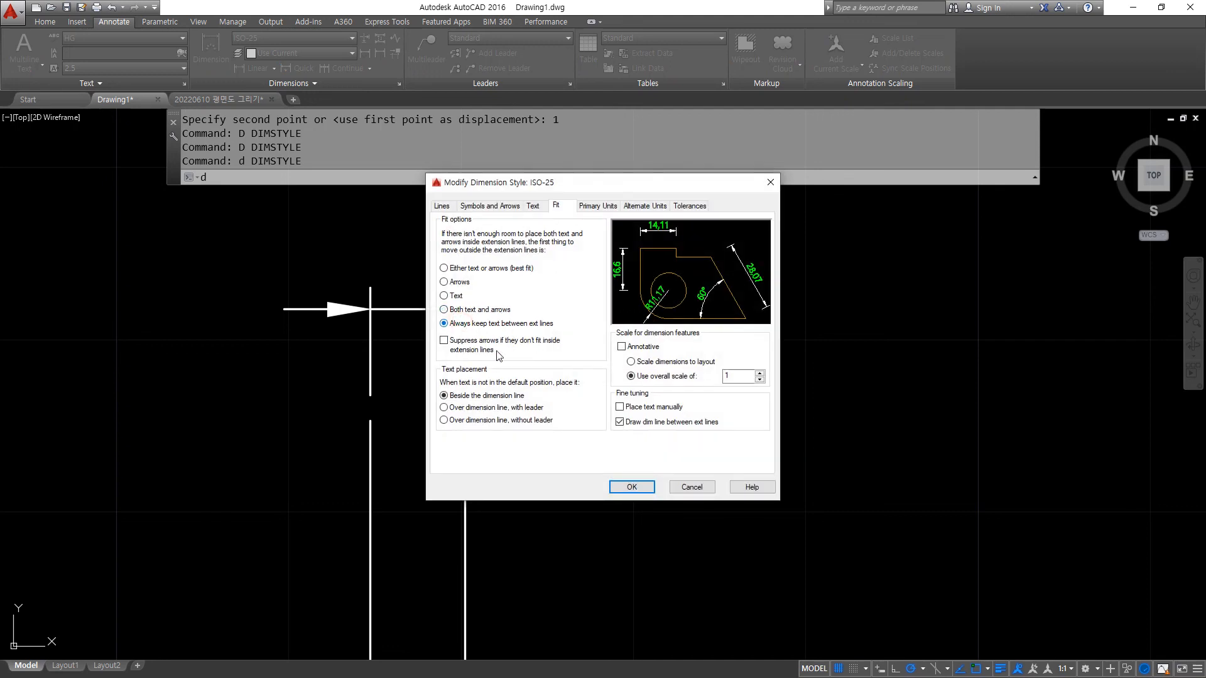
{"action": "left_click", "coordinate": [631, 487]}
{"action": "left_click", "coordinate": [684, 440]}
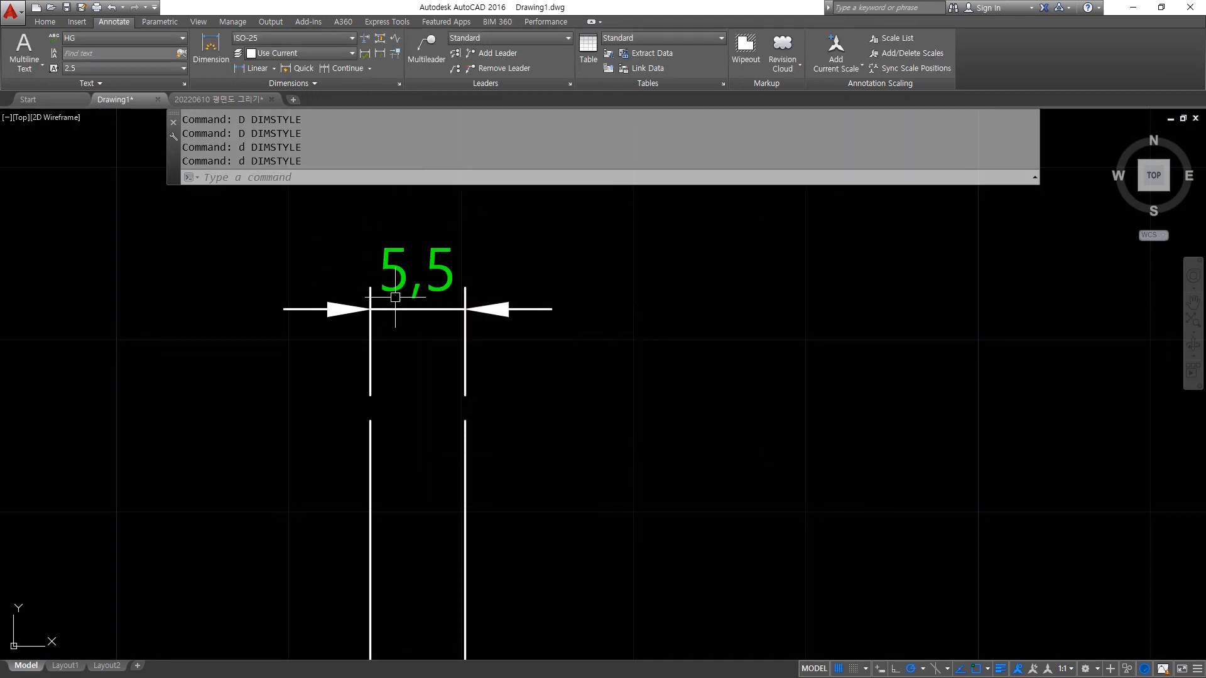
- Switch the ISO-25 dimension style's Fit option back to Arrows and apply it to the drawing
{"action": "type", "text": "D"}
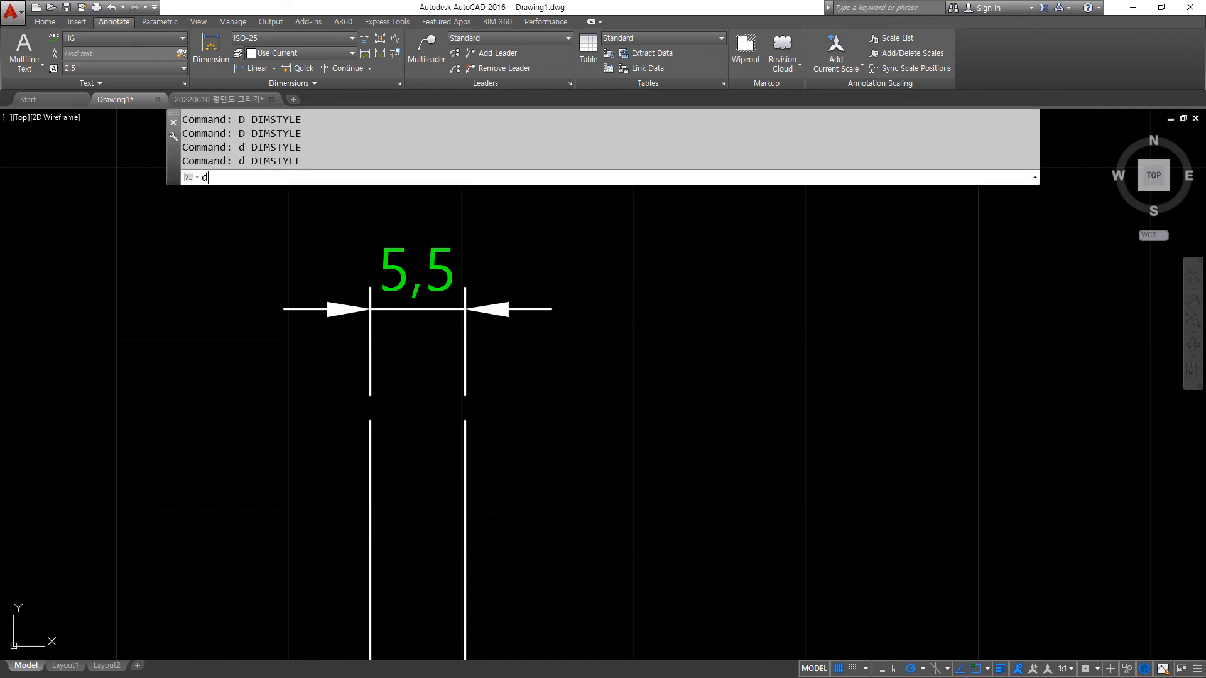
{"action": "key", "text": "Return"}
{"action": "left_click", "coordinate": [732, 318]}
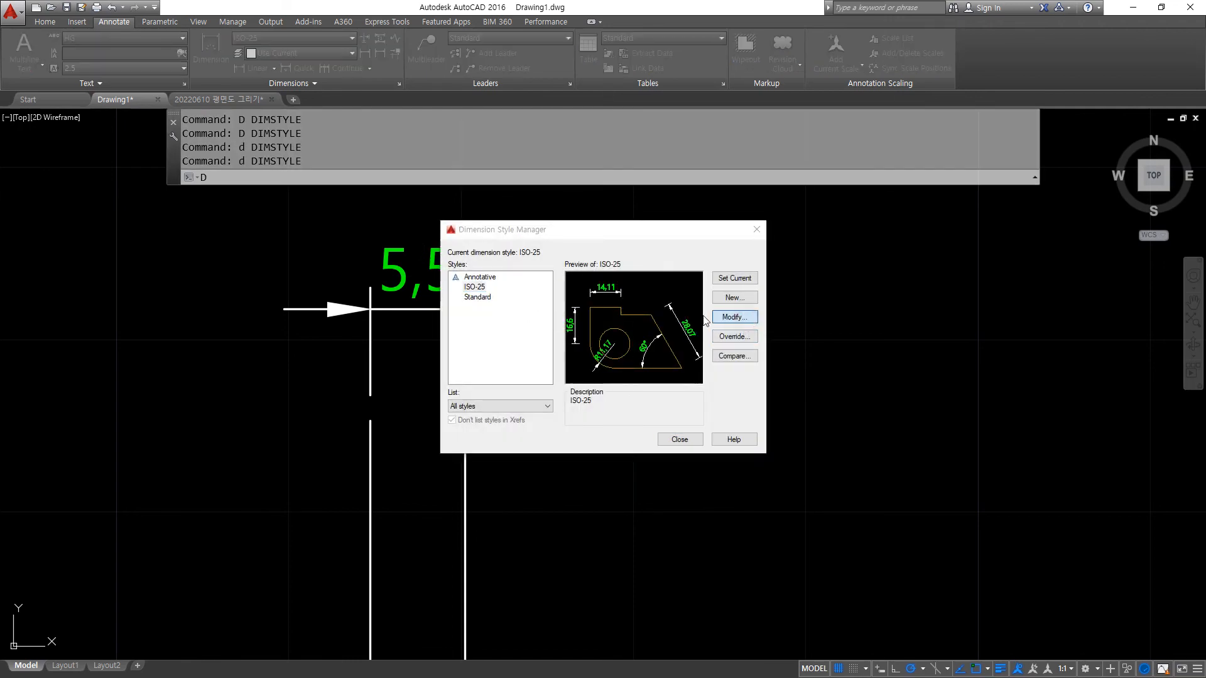
{"action": "left_click", "coordinate": [456, 269]}
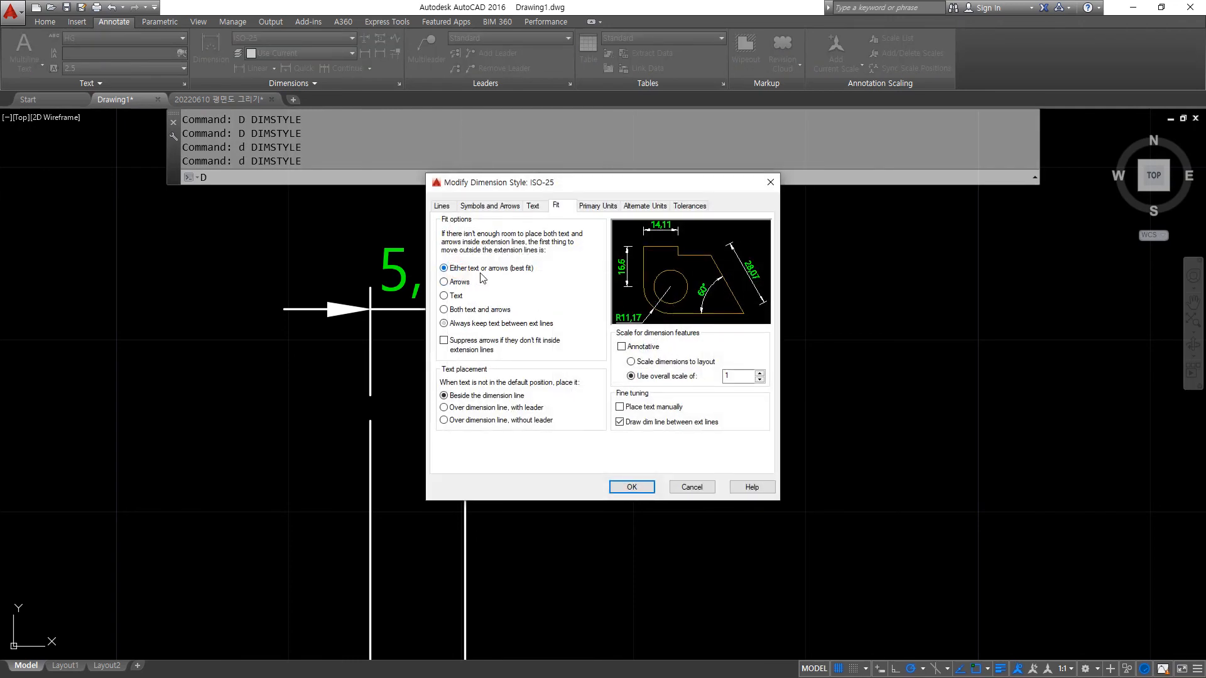
{"action": "left_click", "coordinate": [460, 282]}
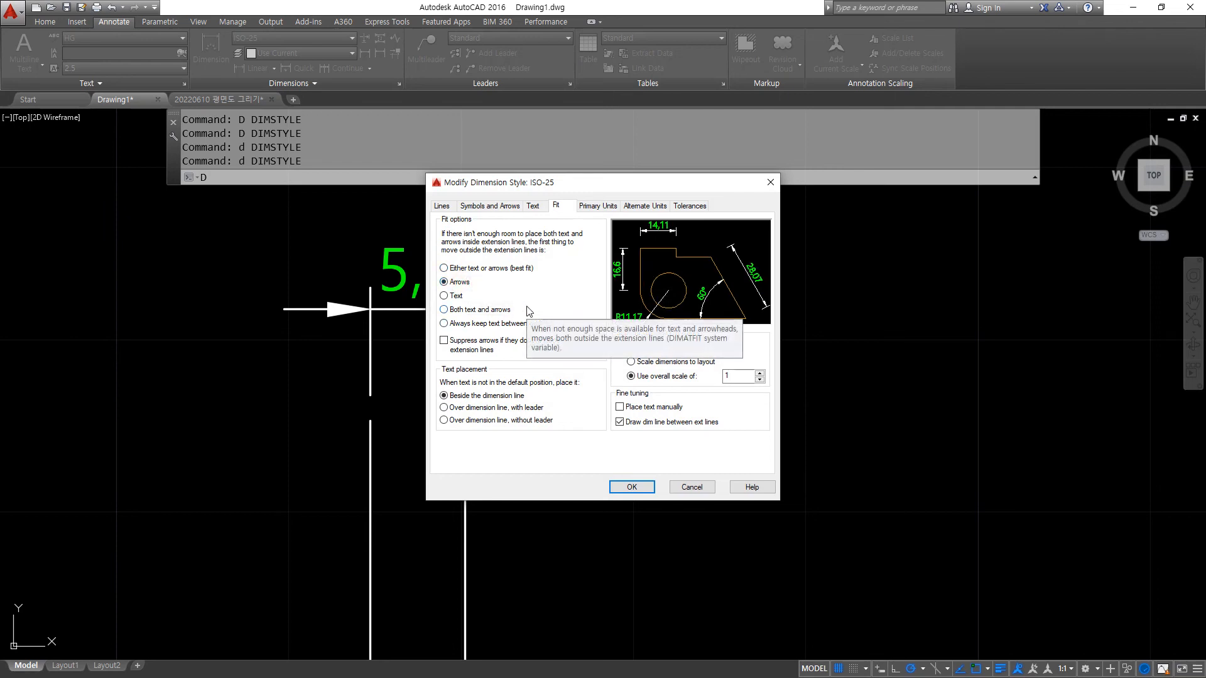
{"action": "left_click", "coordinate": [630, 488]}
{"action": "left_click", "coordinate": [681, 436]}
- Erase the radius dimension and both diameter dimensions from the circle beside the angular-dimensioned one
{"action": "scroll", "coordinate": [514, 471], "scroll_direction": "down", "scroll_amount": 3}
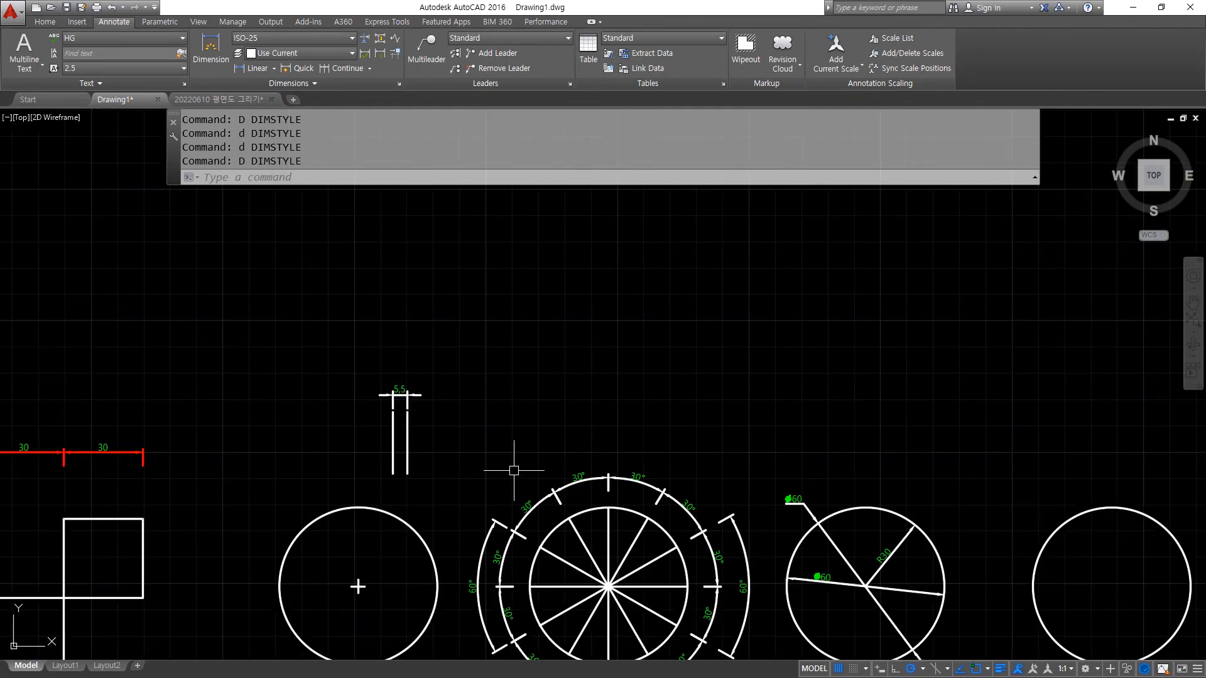
{"action": "middle_click_drag", "start_coordinate": [718, 535], "coordinate": [512, 374]}
{"action": "scroll", "coordinate": [702, 448], "scroll_direction": "up", "scroll_amount": 6}
{"action": "middle_click_drag", "start_coordinate": [692, 441], "coordinate": [598, 531]}
{"action": "left_click", "coordinate": [533, 525]}
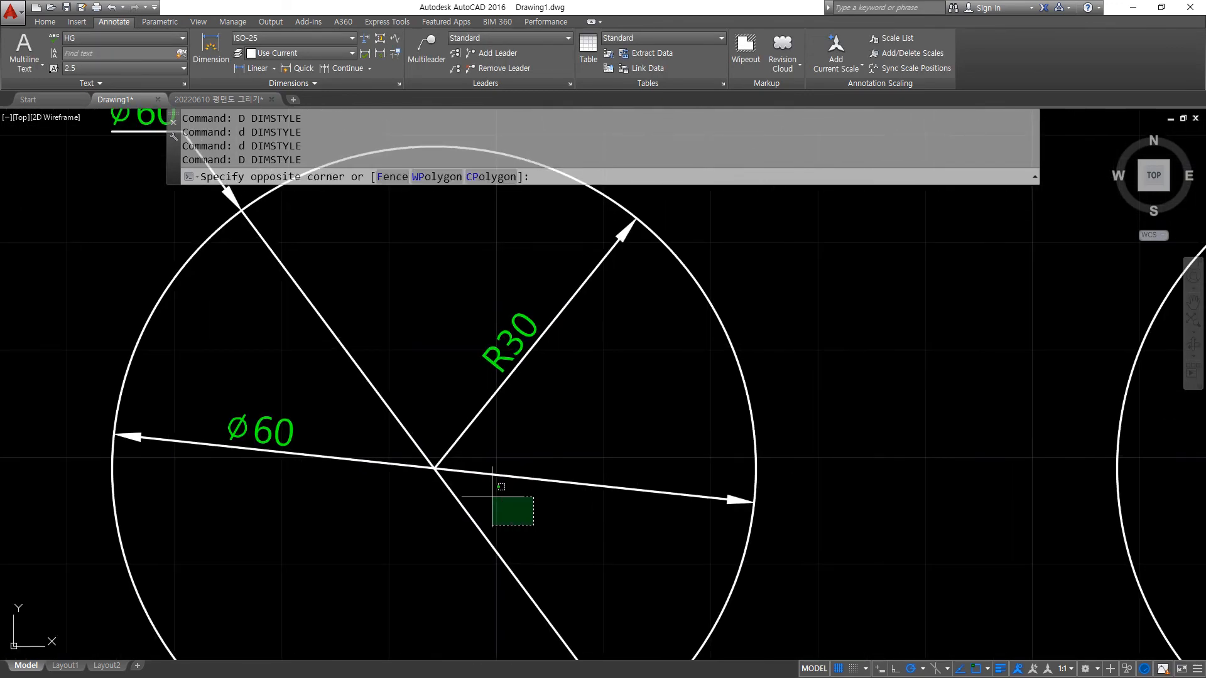
{"action": "left_click", "coordinate": [269, 343]}
{"action": "key", "text": "Delete"}
- Add a radius dimension inside the cleared circle, pointing to its upper right edge
{"action": "scroll", "coordinate": [515, 376], "scroll_direction": "down", "scroll_amount": 2}
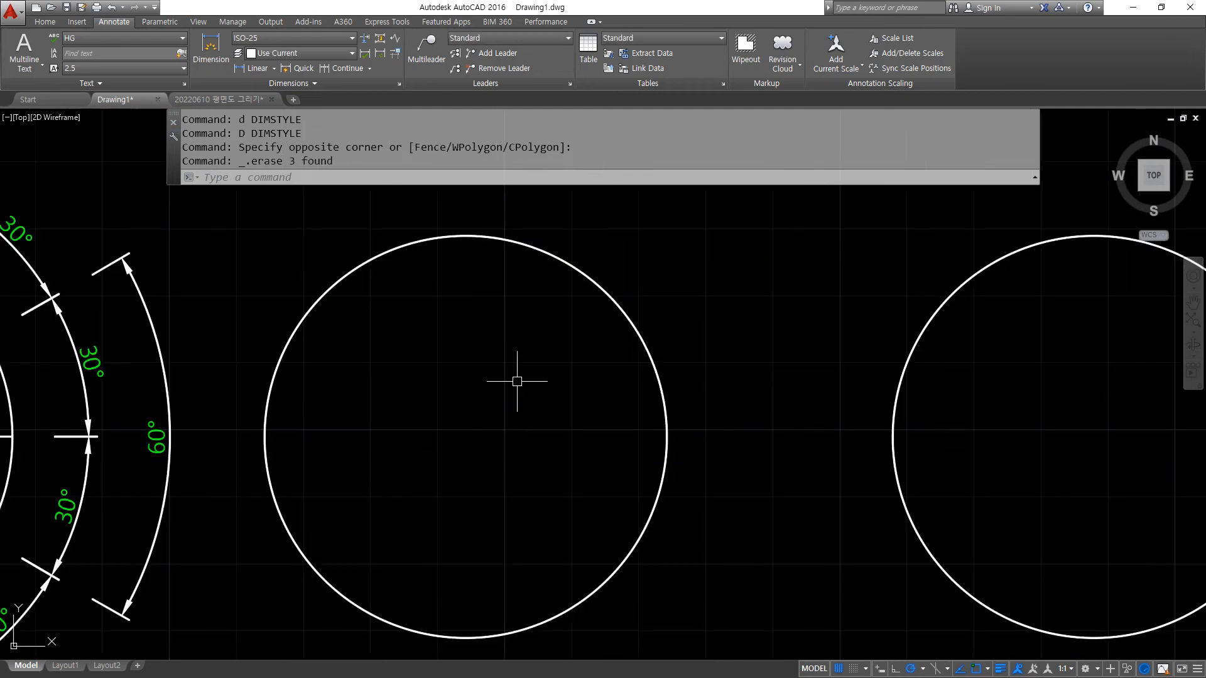
{"action": "left_click", "coordinate": [276, 69]}
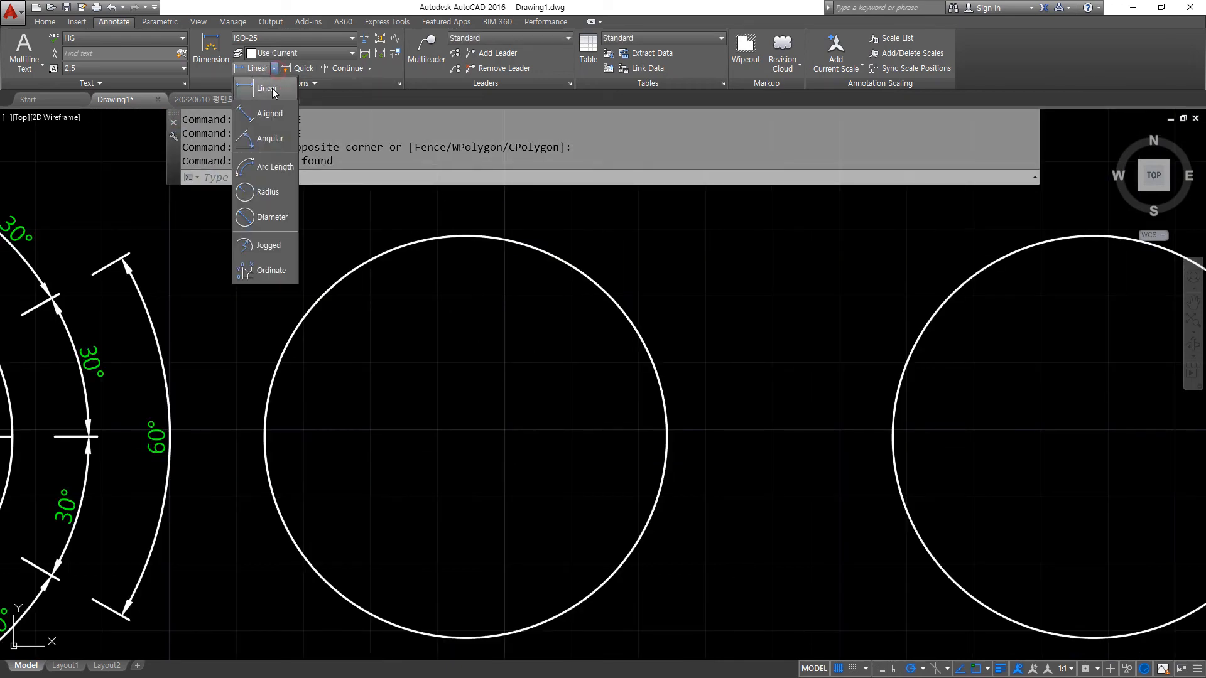
{"action": "left_click", "coordinate": [277, 172]}
{"action": "left_click", "coordinate": [576, 271]}
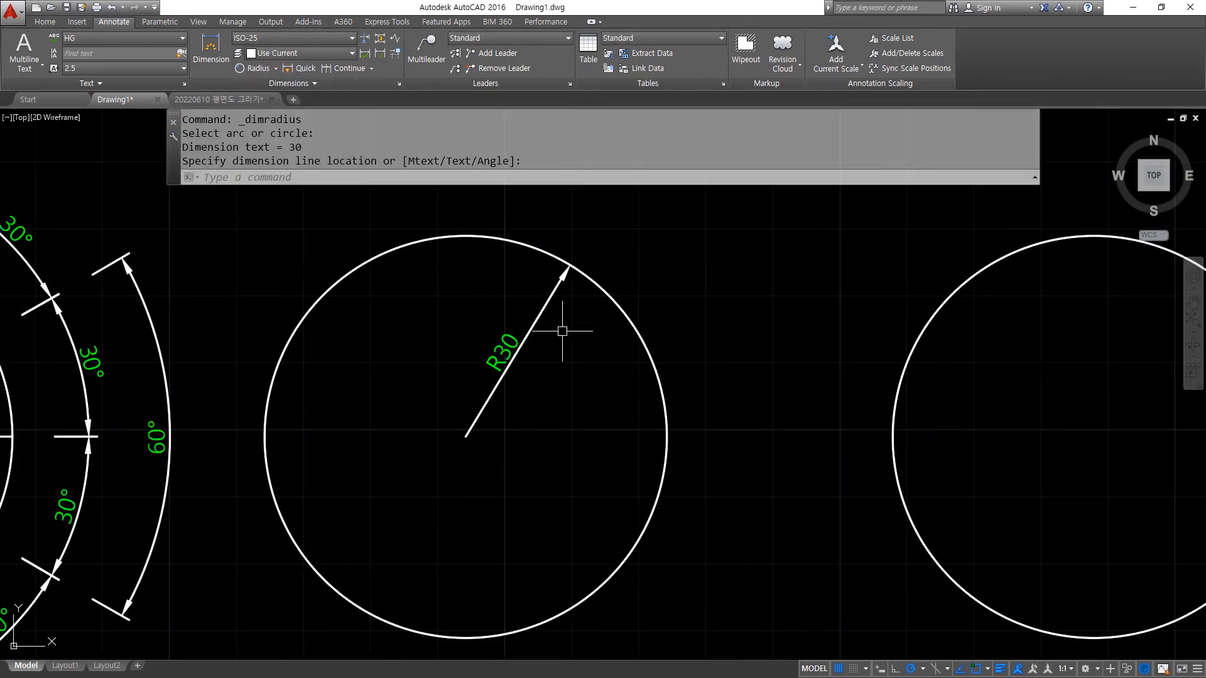
{"action": "mouse_move", "coordinate": [516, 509]}
{"action": "left_mouse_down"}
{"action": "mouse_move", "coordinate": [601, 276]}
{"action": "mouse_move", "coordinate": [451, 508]}
{"action": "left_mouse_up"}
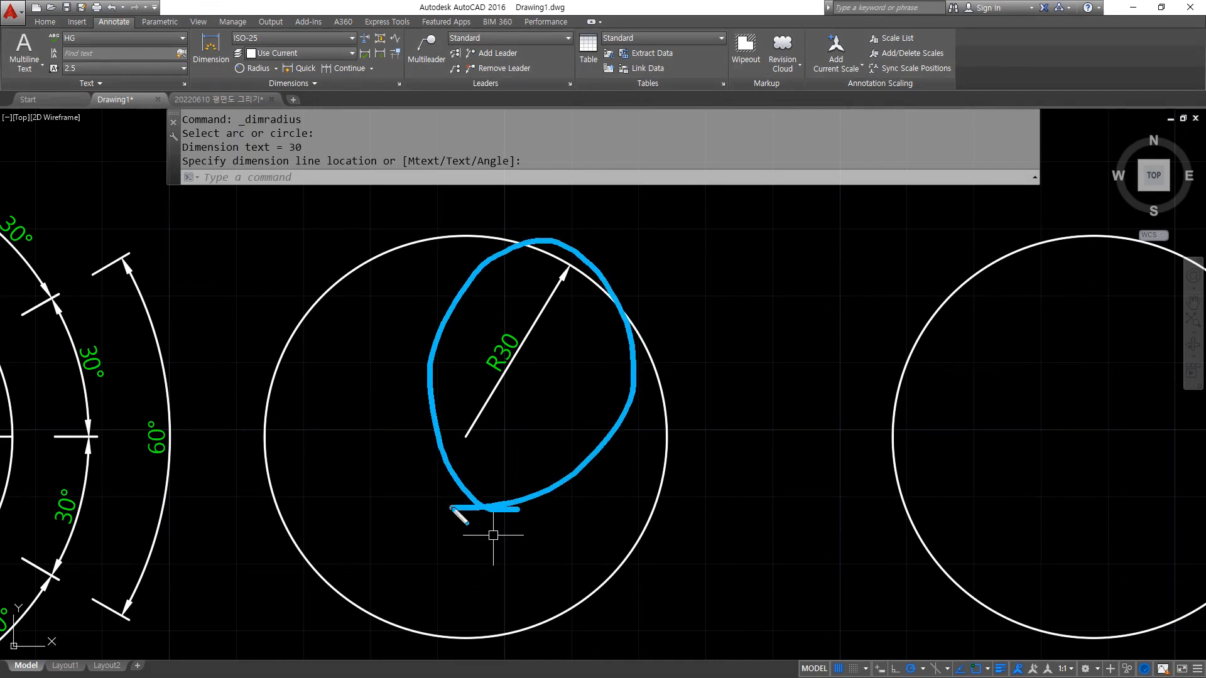
{"action": "key", "text": "Escape"}
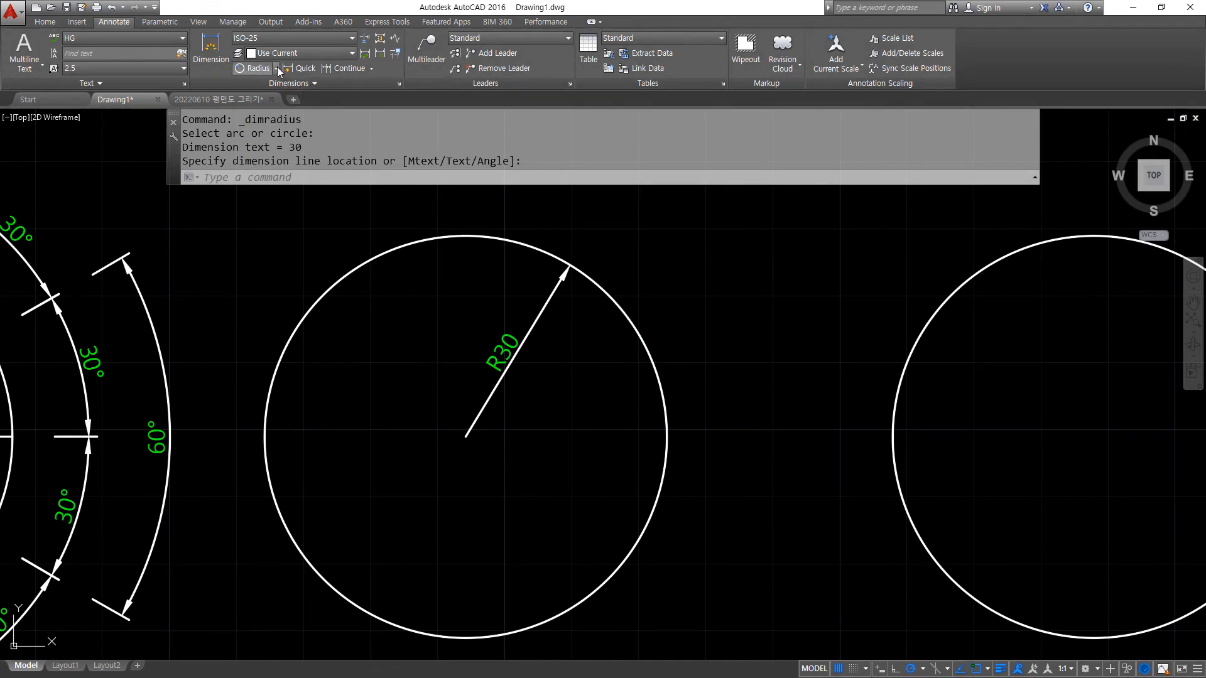
- Add a diameter dimension across the same circle, running from upper left to lower right with its text near the centre
{"action": "left_click", "coordinate": [278, 68]}
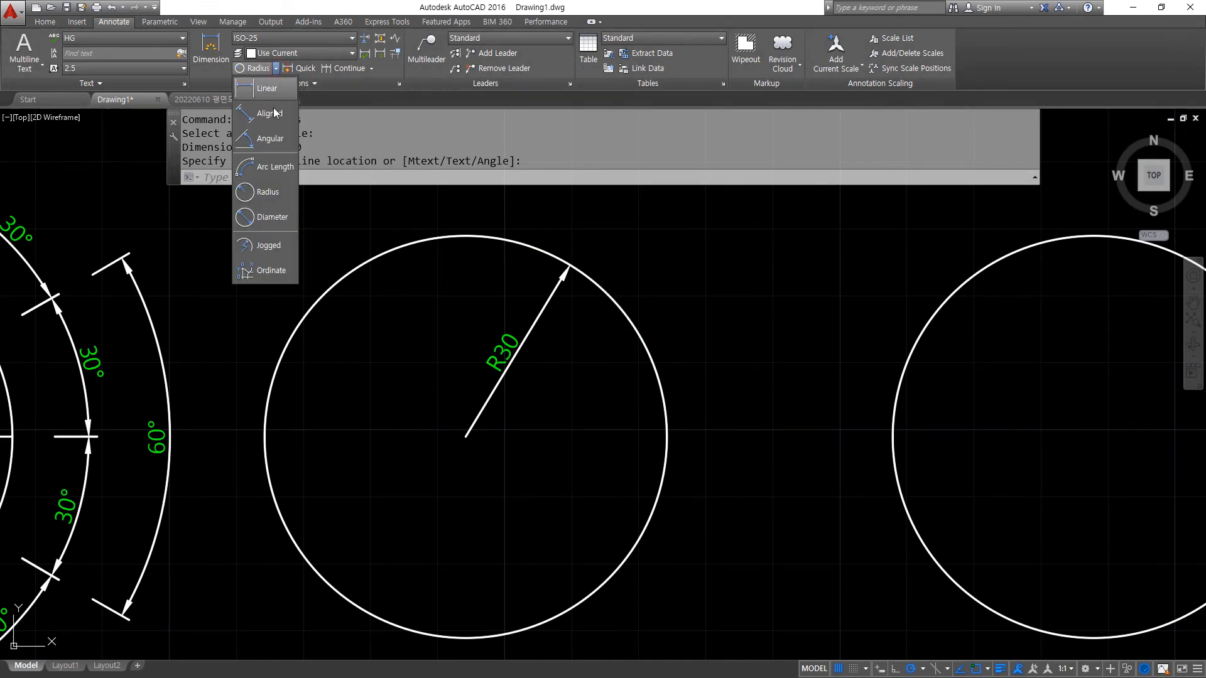
{"action": "left_click", "coordinate": [264, 218]}
{"action": "left_click", "coordinate": [308, 310]}
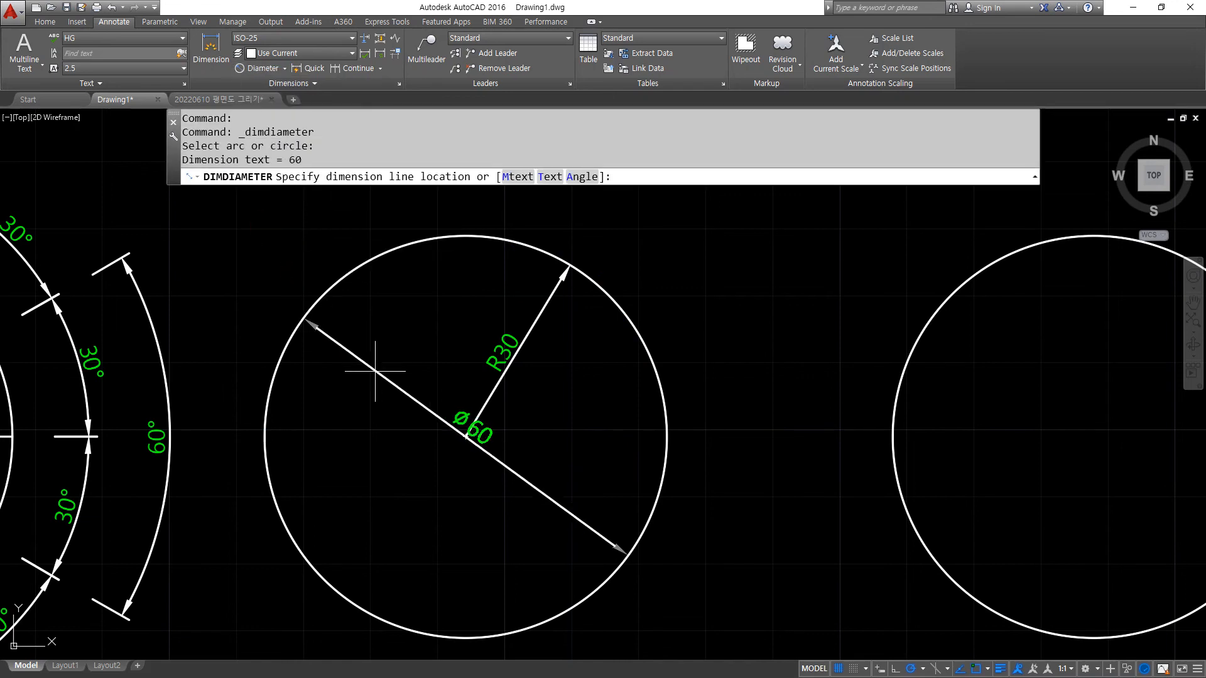
{"action": "left_click", "coordinate": [429, 411]}
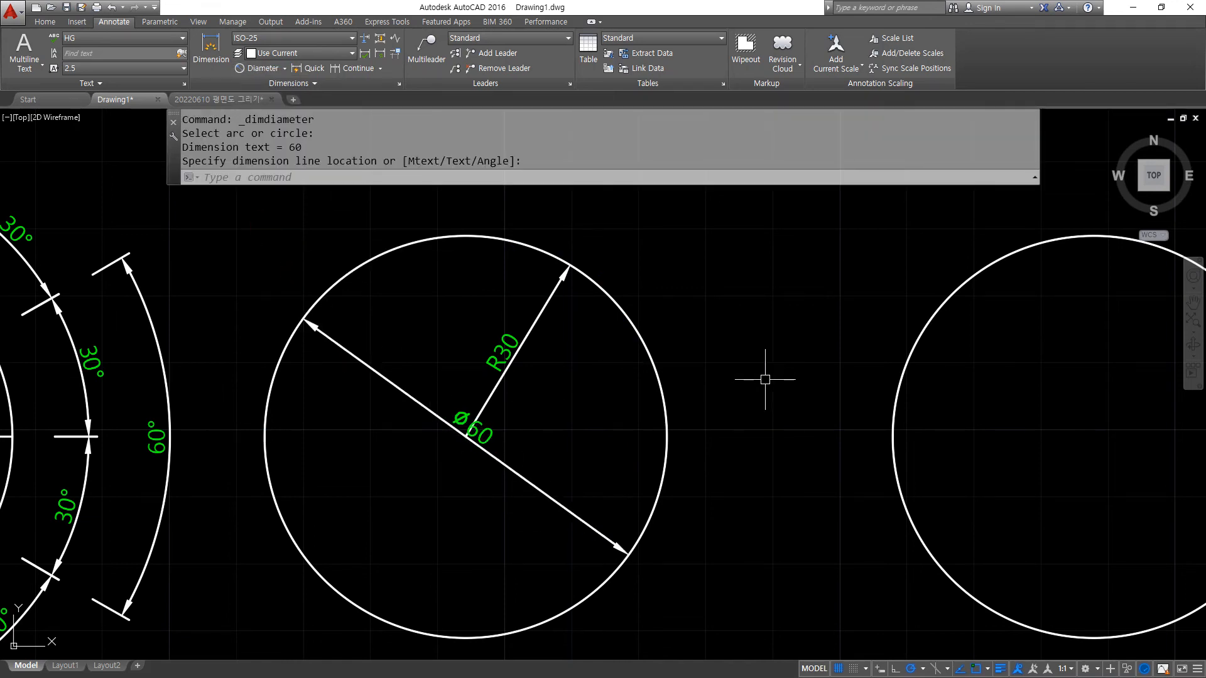
- Set the ISO-25 dimension style's Fit option to Either text or arrows (best fit) and apply it to the circle dimensions
{"action": "type", "text": "d"}
{"action": "key", "text": "Return"}
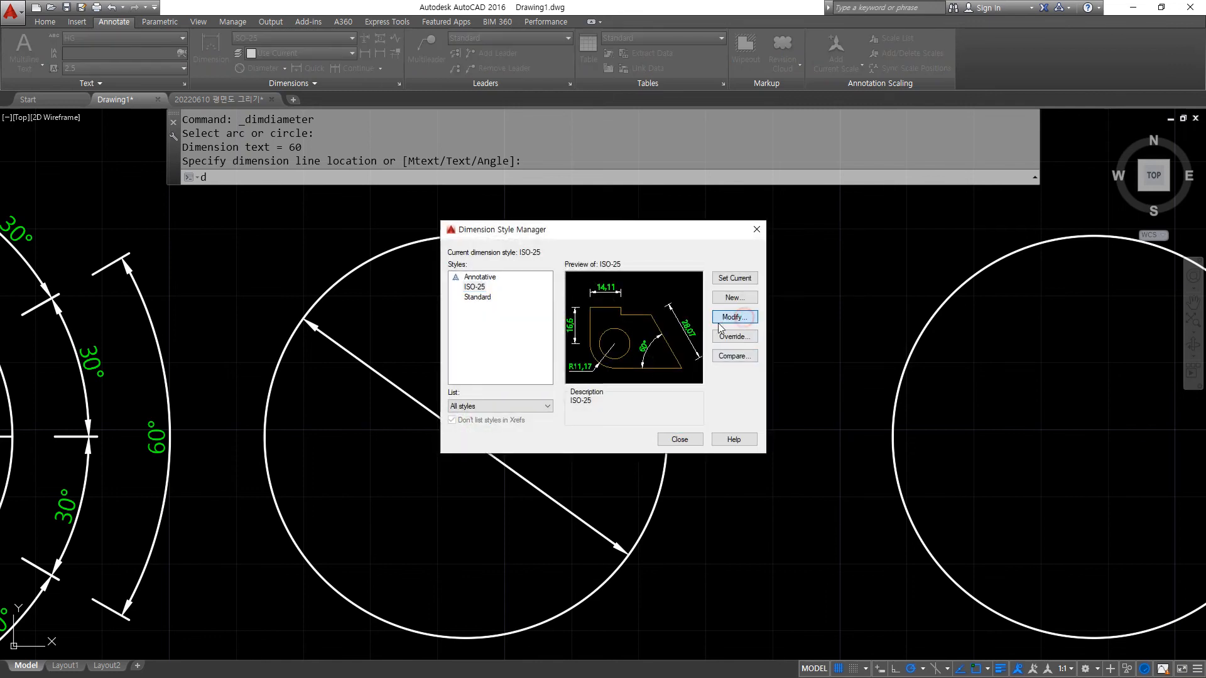
{"action": "left_click", "coordinate": [735, 317]}
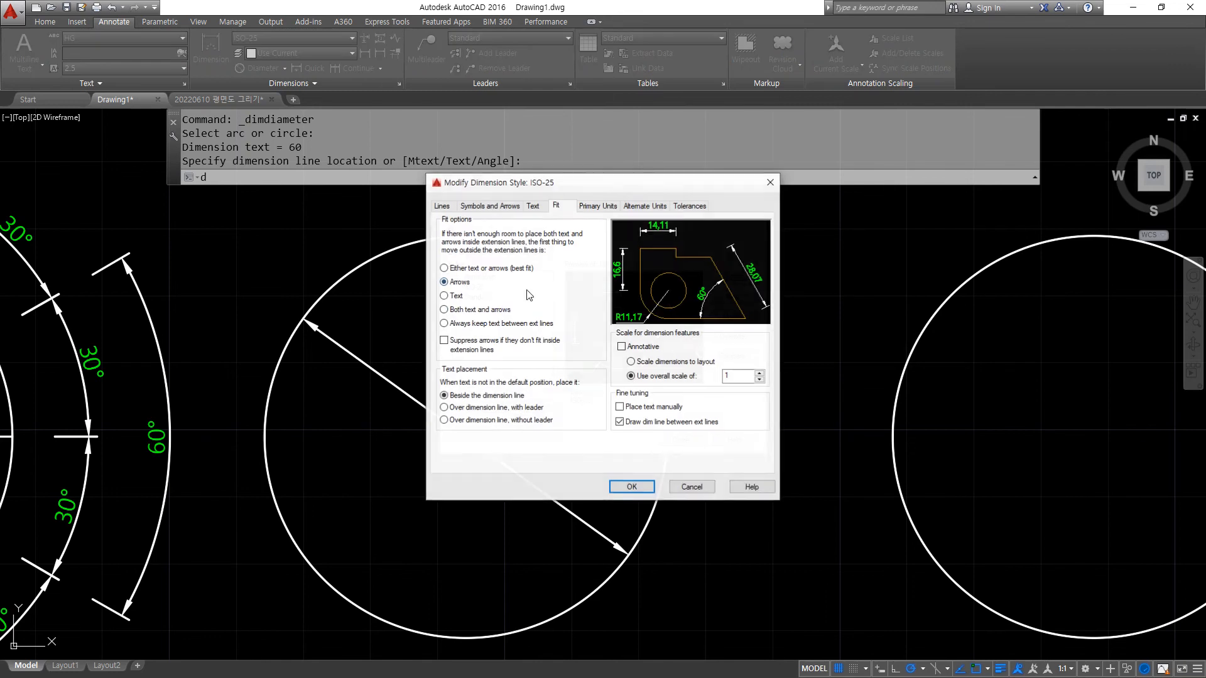
{"action": "left_click", "coordinate": [465, 269]}
{"action": "left_click", "coordinate": [633, 487]}
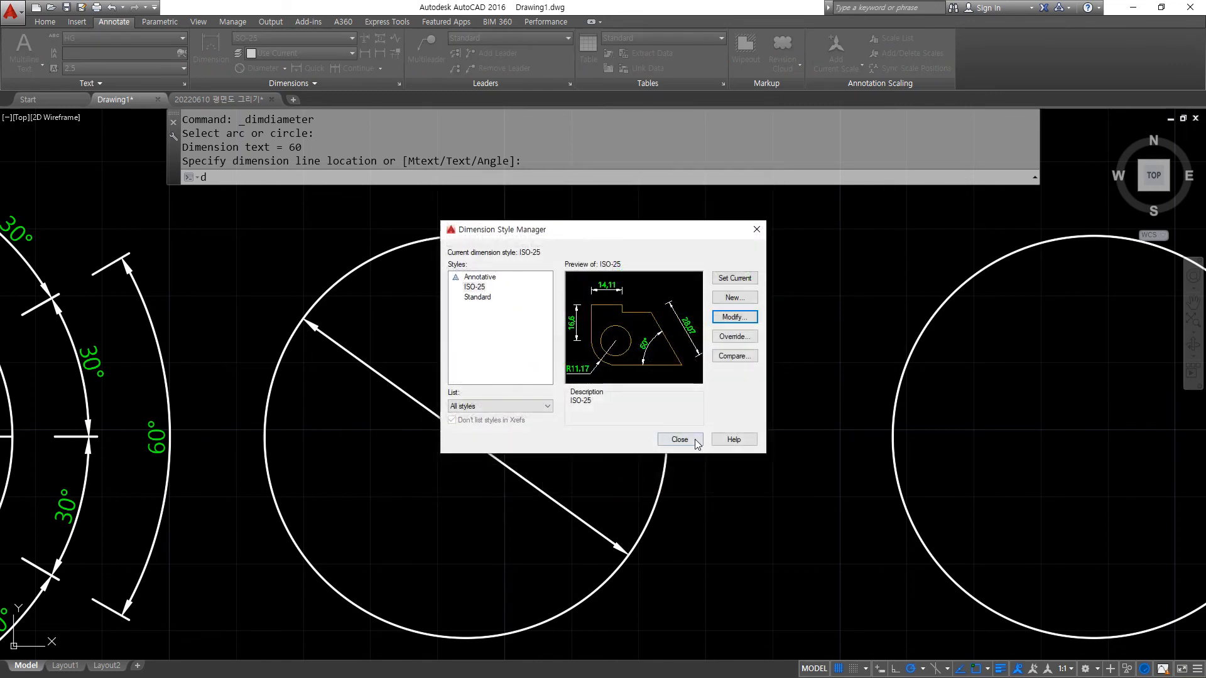
{"action": "left_click", "coordinate": [694, 439]}
- Add a diameter dimension to the undimensioned circle, with its text inside the upper right edge
{"action": "middle_click_drag", "start_coordinate": [823, 431], "coordinate": [420, 427]}
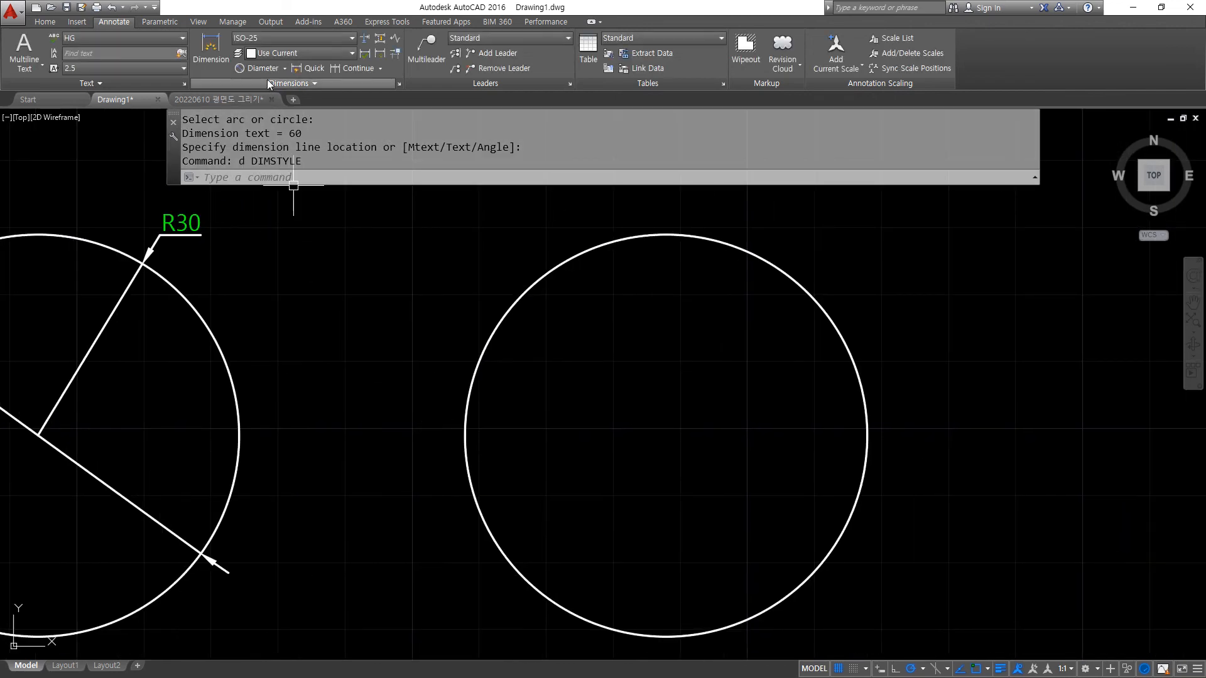
{"action": "left_click", "coordinate": [259, 67]}
{"action": "left_click", "coordinate": [826, 313]}
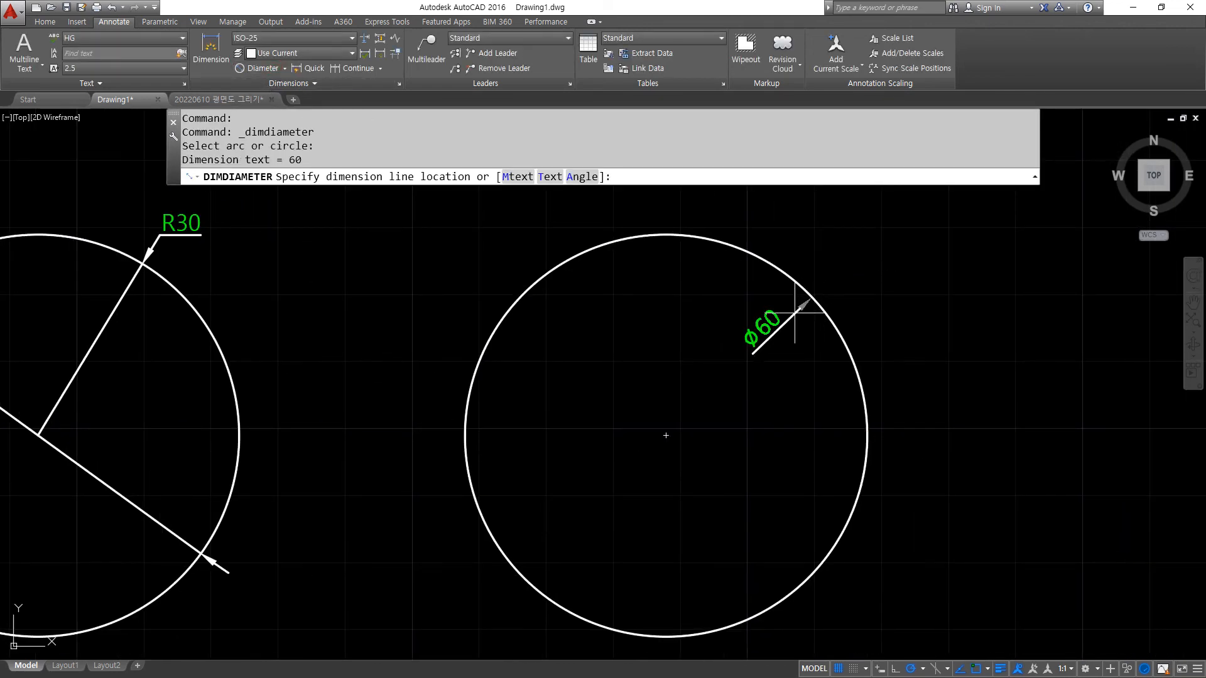
{"action": "left_click", "coordinate": [762, 317]}
- Add a radius dimension to the same circle, with its text inside the upper left edge
{"action": "left_click", "coordinate": [283, 68]}
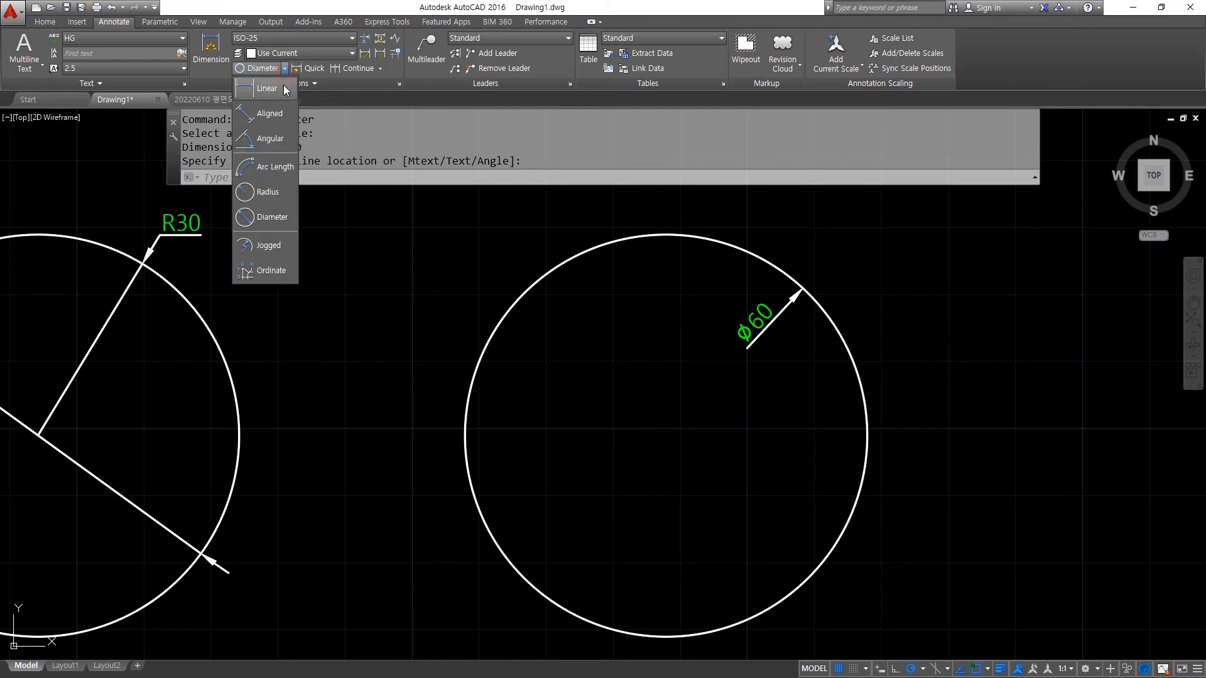
{"action": "left_click", "coordinate": [270, 186]}
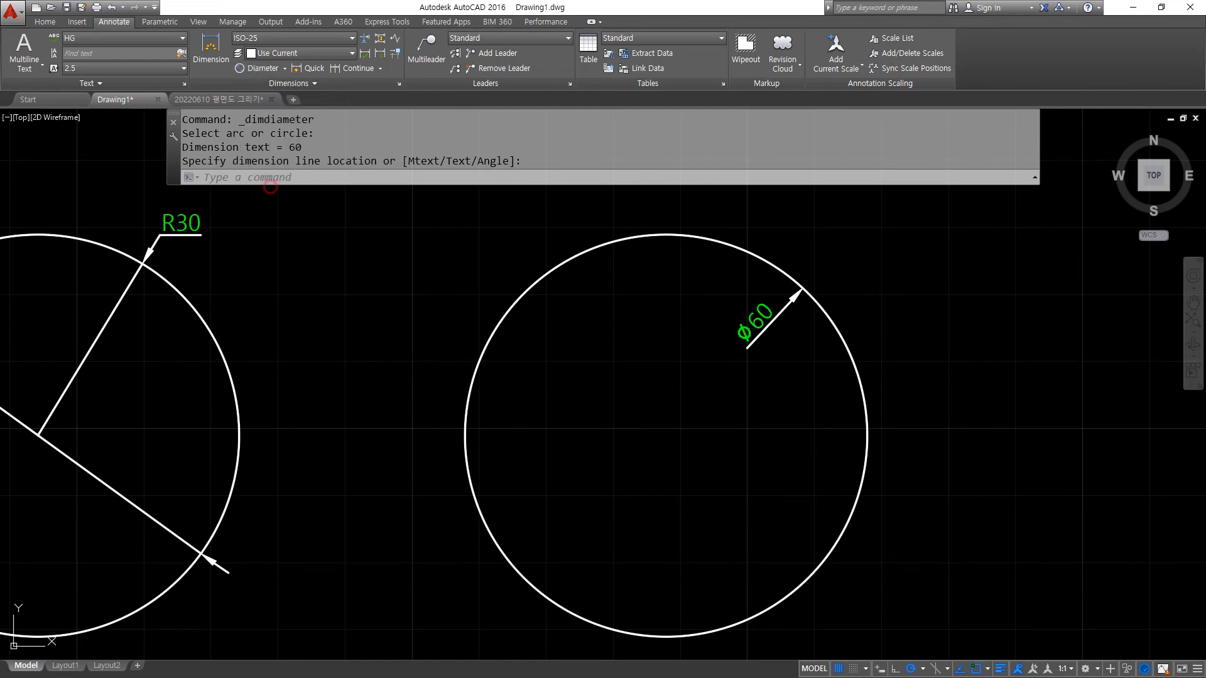
{"action": "left_click", "coordinate": [520, 303]}
{"action": "left_click", "coordinate": [551, 332]}
{"action": "middle_click_drag", "start_coordinate": [557, 392], "coordinate": [706, 411]}
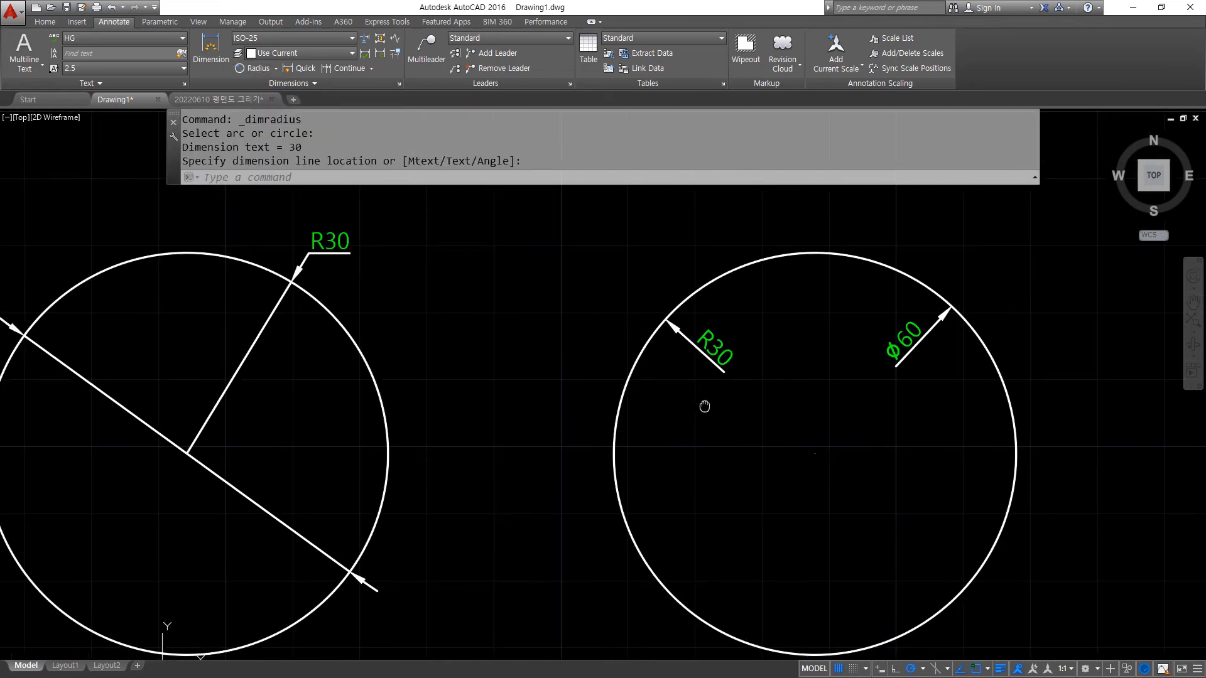
{"action": "mouse_move", "coordinate": [809, 427]}
{"action": "left_mouse_down"}
{"action": "mouse_move", "coordinate": [718, 427]}
{"action": "mouse_move", "coordinate": [945, 310]}
{"action": "mouse_move", "coordinate": [741, 433]}
{"action": "left_mouse_up"}
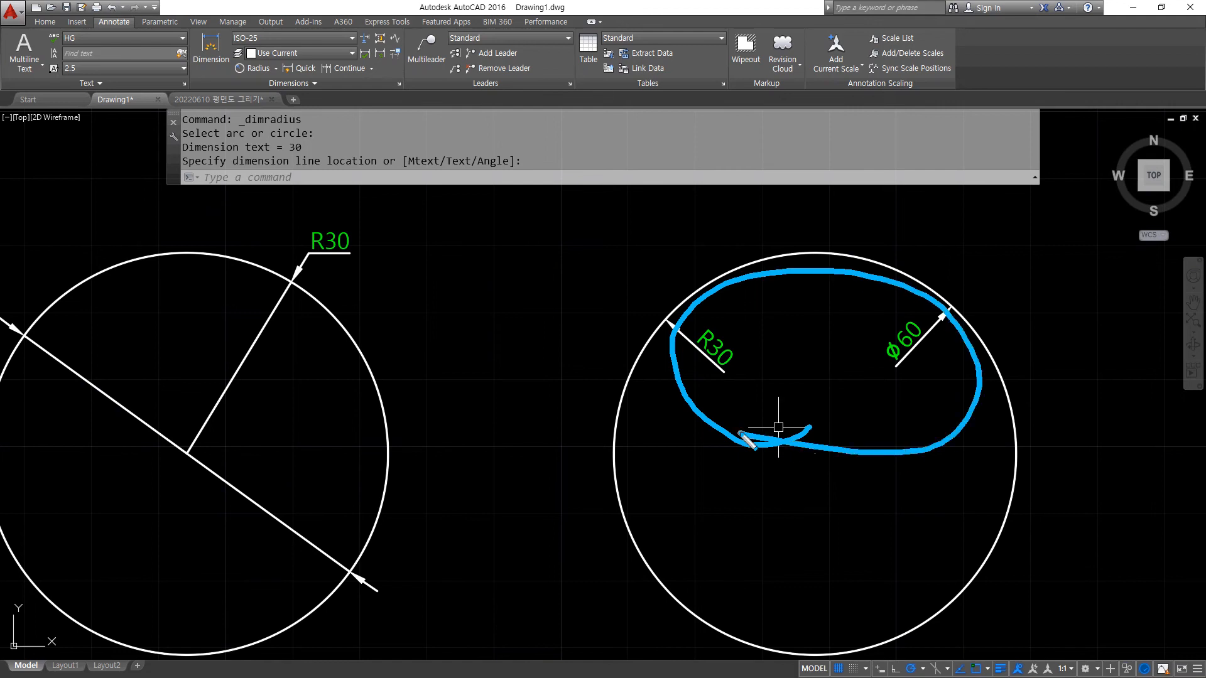
{"action": "left_click_drag", "start_coordinate": [799, 489], "coordinate": [759, 542]}
{"action": "left_click_drag", "start_coordinate": [721, 459], "coordinate": [978, 658]}
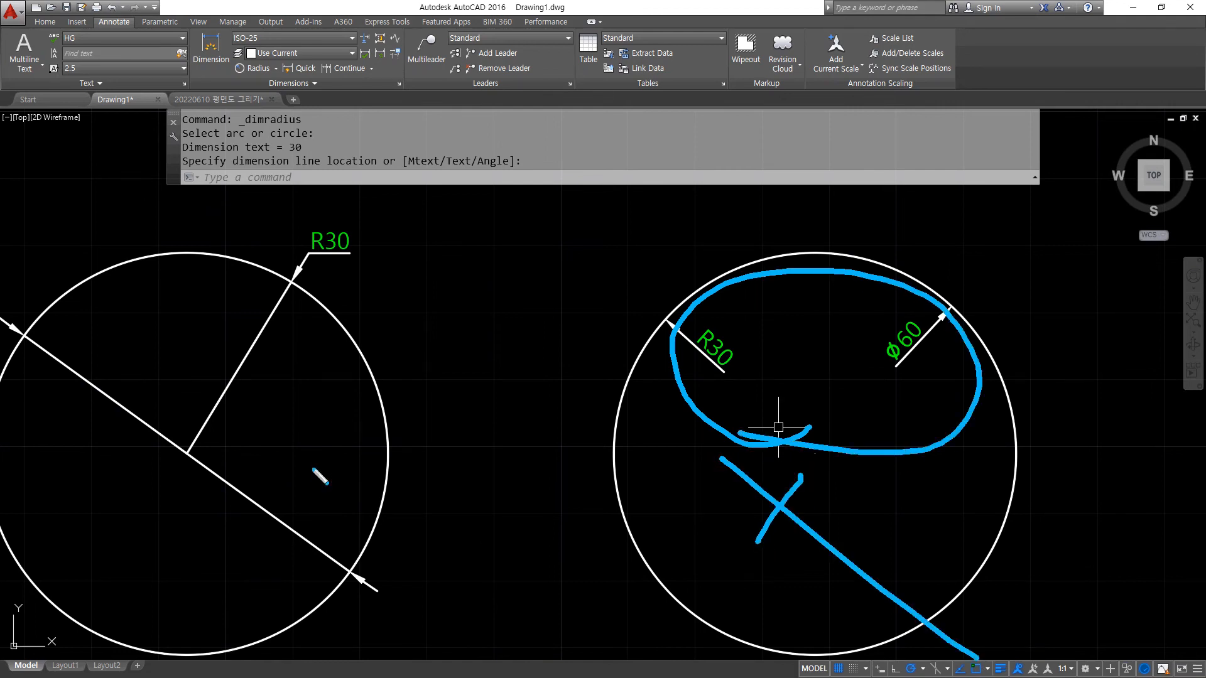
{"action": "key", "text": "Escape"}
- Set the ISO-25 dimension style's Fit option to Arrows and apply it to the radius and diameter dimensions of both circles
{"action": "type", "text": "D"}
{"action": "key", "text": "Return"}
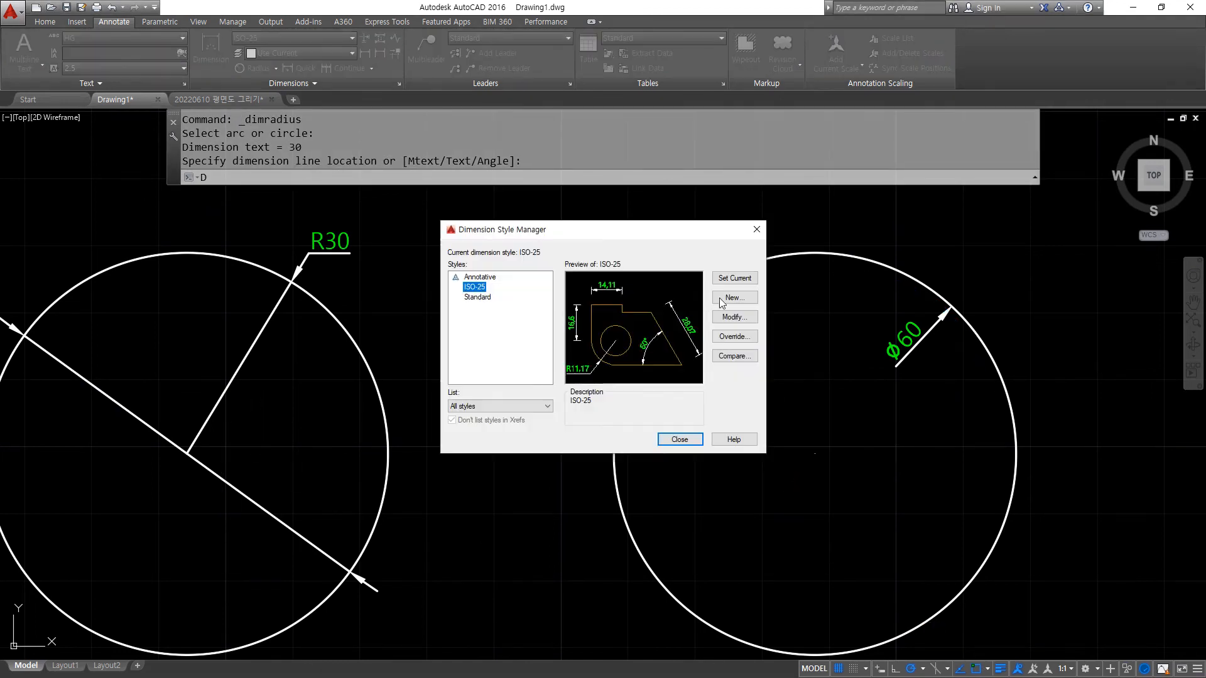
{"action": "left_click", "coordinate": [734, 317]}
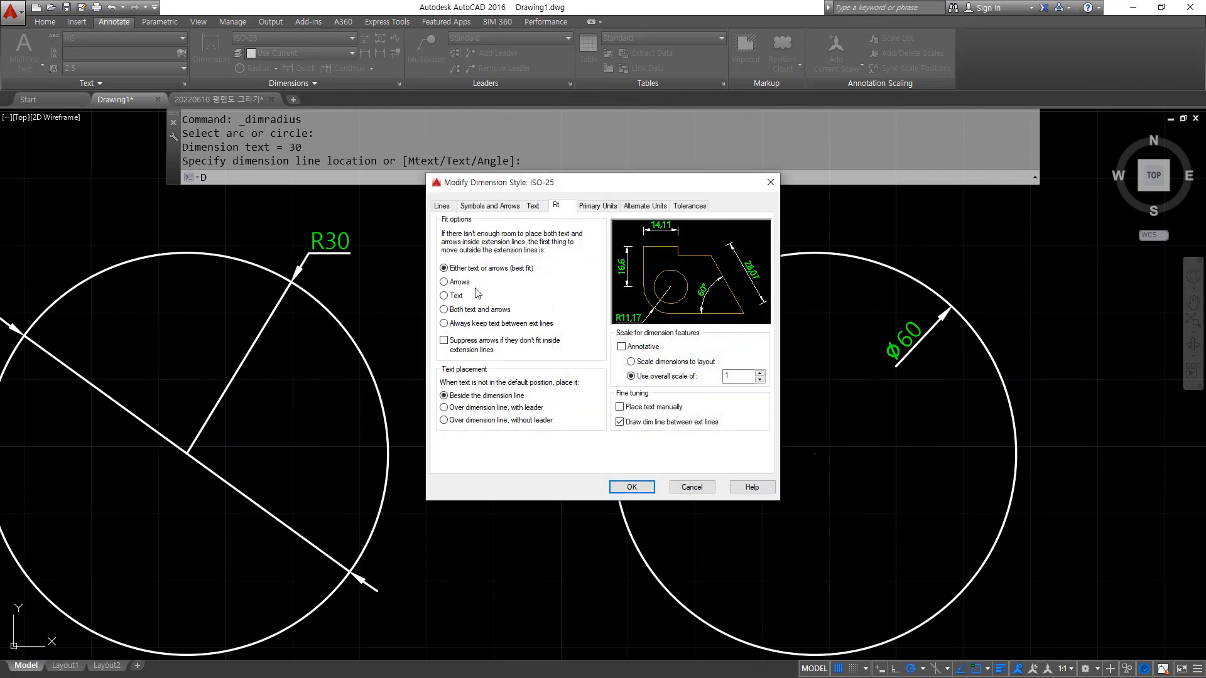
{"action": "left_click", "coordinate": [460, 282]}
{"action": "left_click", "coordinate": [624, 487]}
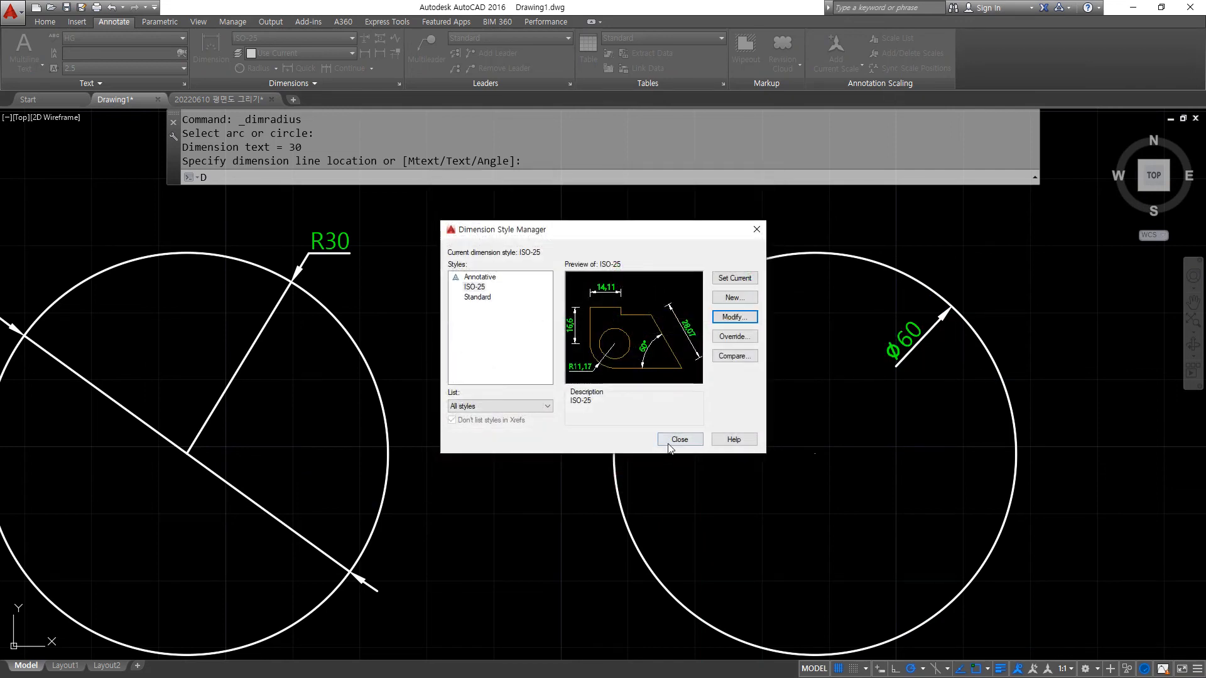
{"action": "left_click", "coordinate": [686, 436]}
{"action": "middle_click_drag", "start_coordinate": [251, 378], "coordinate": [331, 385]}
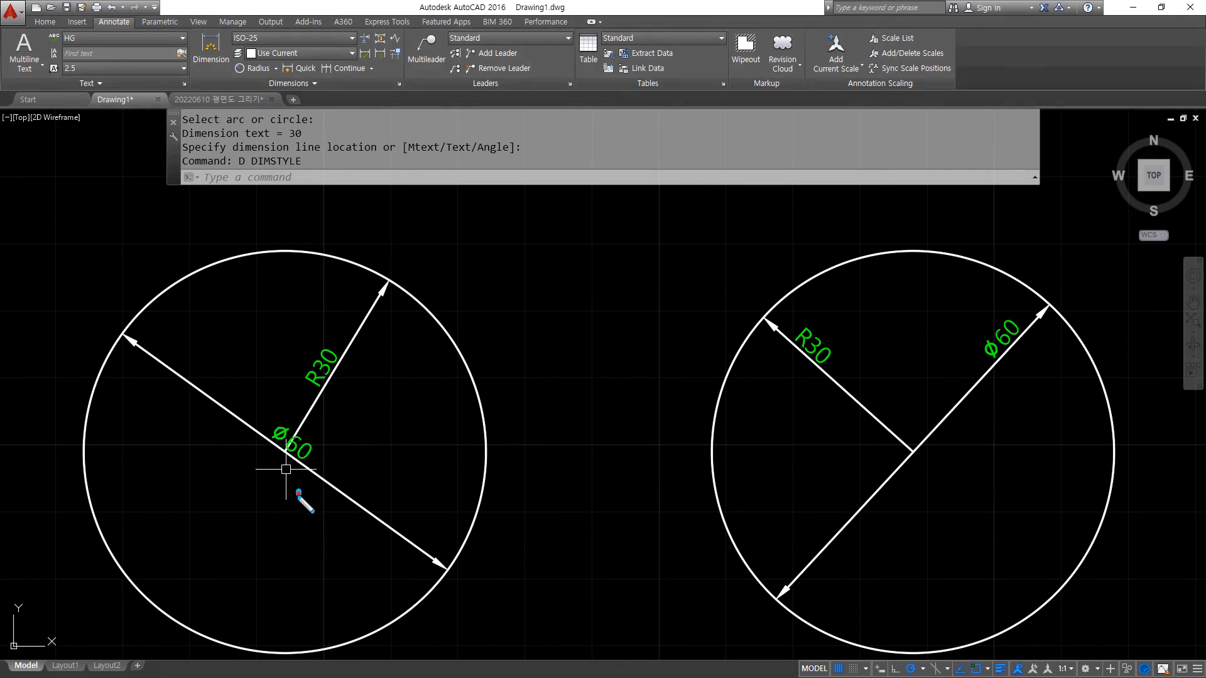
{"action": "left_click_drag", "start_coordinate": [299, 493], "coordinate": [371, 491]}
{"action": "left_click_drag", "start_coordinate": [923, 466], "coordinate": [932, 508]}
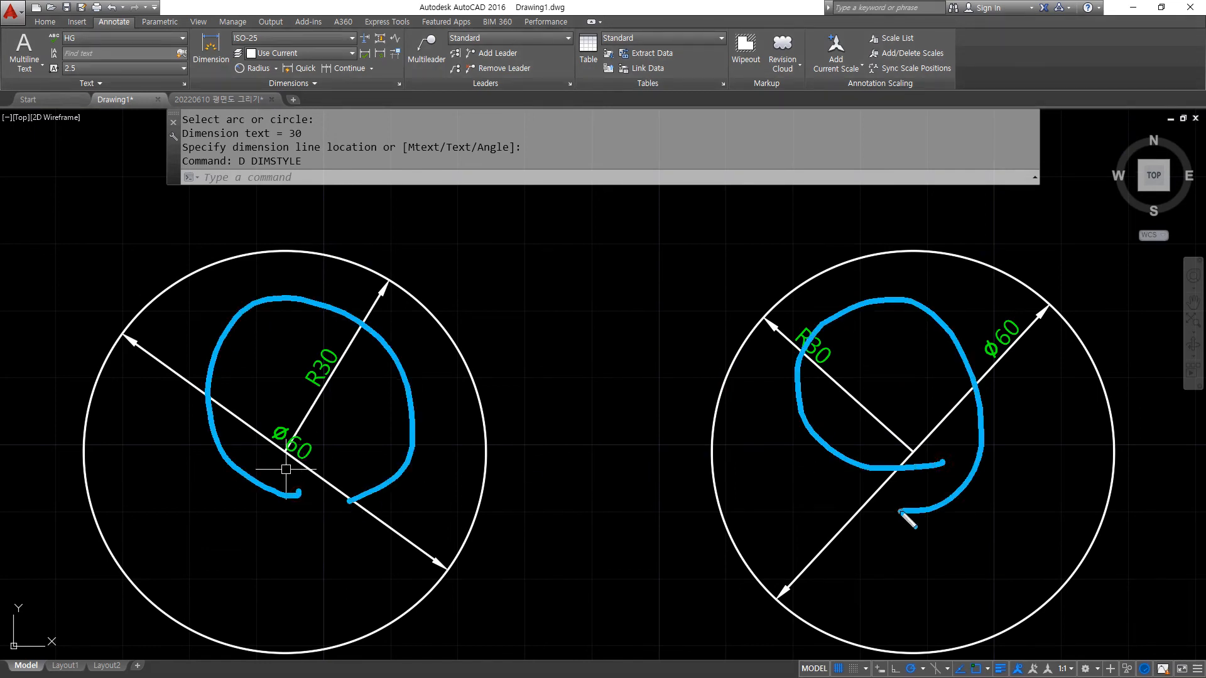
{"action": "mouse_move", "coordinate": [417, 247]}
{"action": "left_mouse_down"}
{"action": "mouse_move", "coordinate": [436, 279]}
{"action": "mouse_move", "coordinate": [727, 257]}
{"action": "mouse_move", "coordinate": [778, 288]}
{"action": "left_mouse_up"}
{"action": "mouse_move", "coordinate": [780, 242]}
{"action": "left_mouse_down"}
{"action": "mouse_move", "coordinate": [779, 295]}
{"action": "mouse_move", "coordinate": [741, 286]}
{"action": "left_mouse_up"}
{"action": "key", "text": "Escape"}
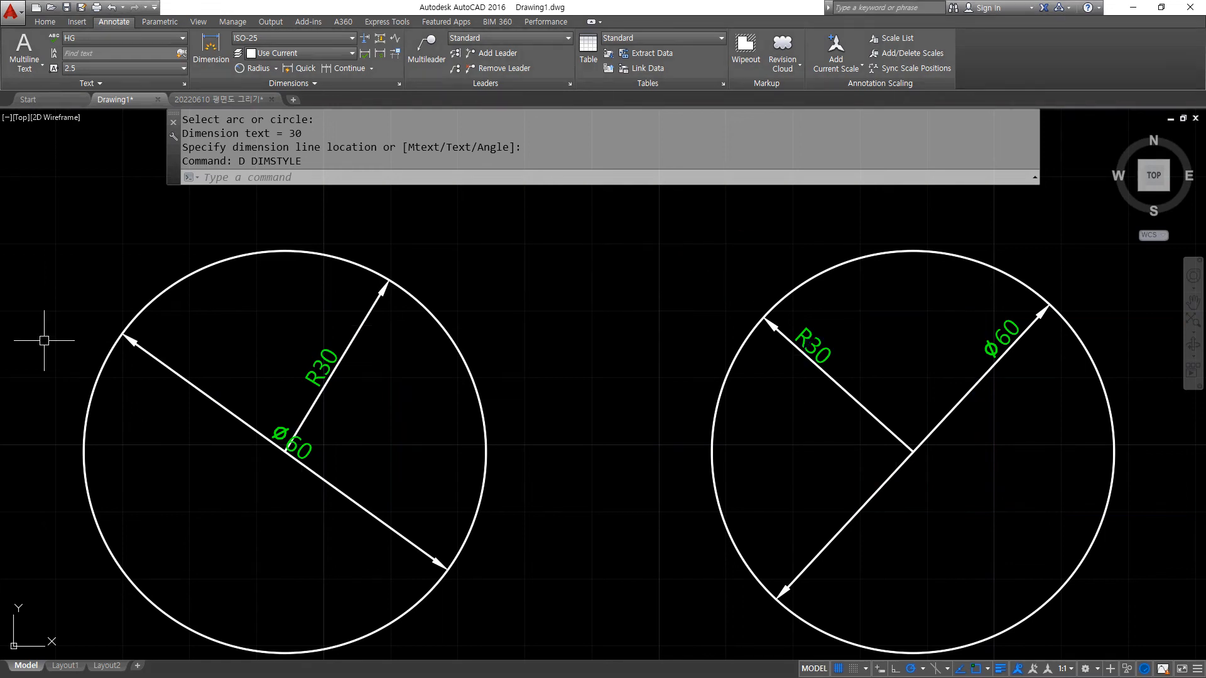
- Review the Text placement options in the ISO-25 dimension style's Fit settings
{"action": "type", "text": "D"}
{"action": "key", "text": "Return"}
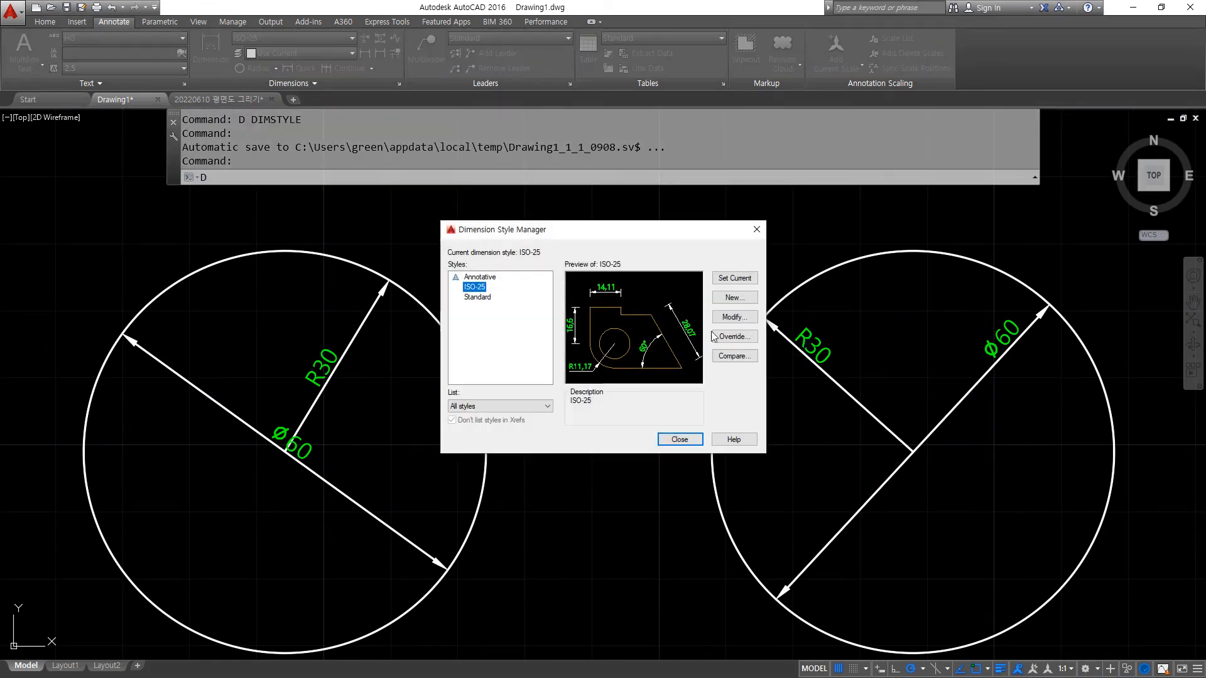
{"action": "left_click", "coordinate": [733, 318]}
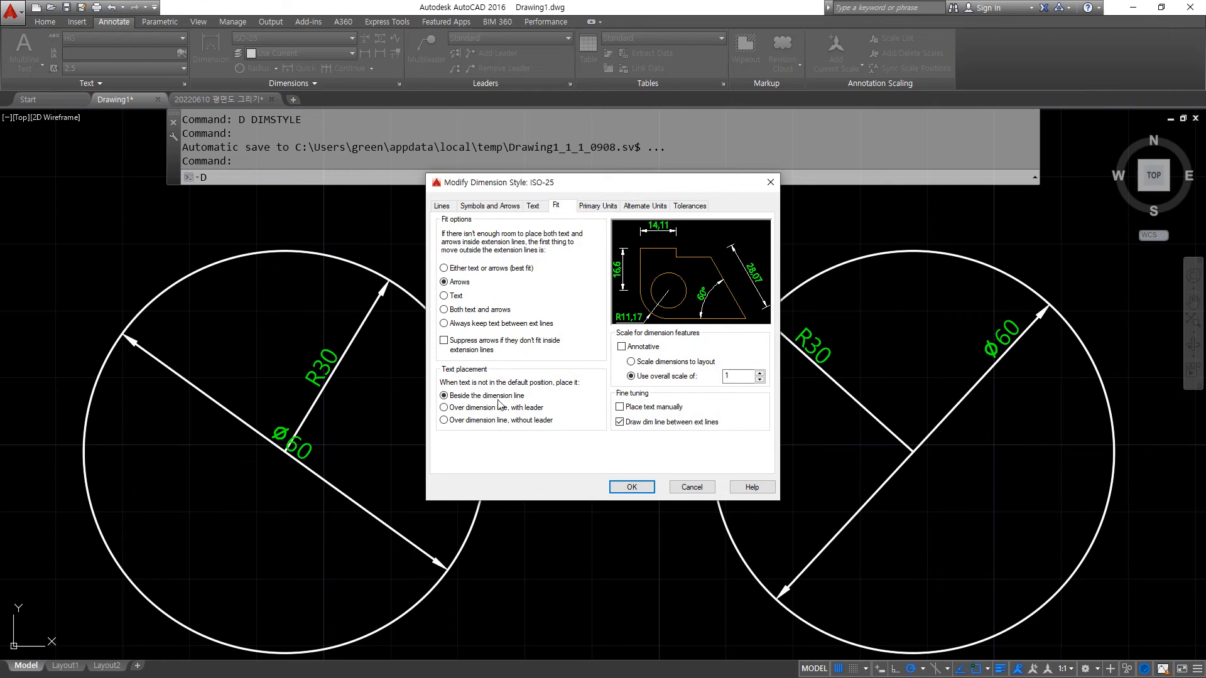
{"action": "key", "text": "super+plus"}
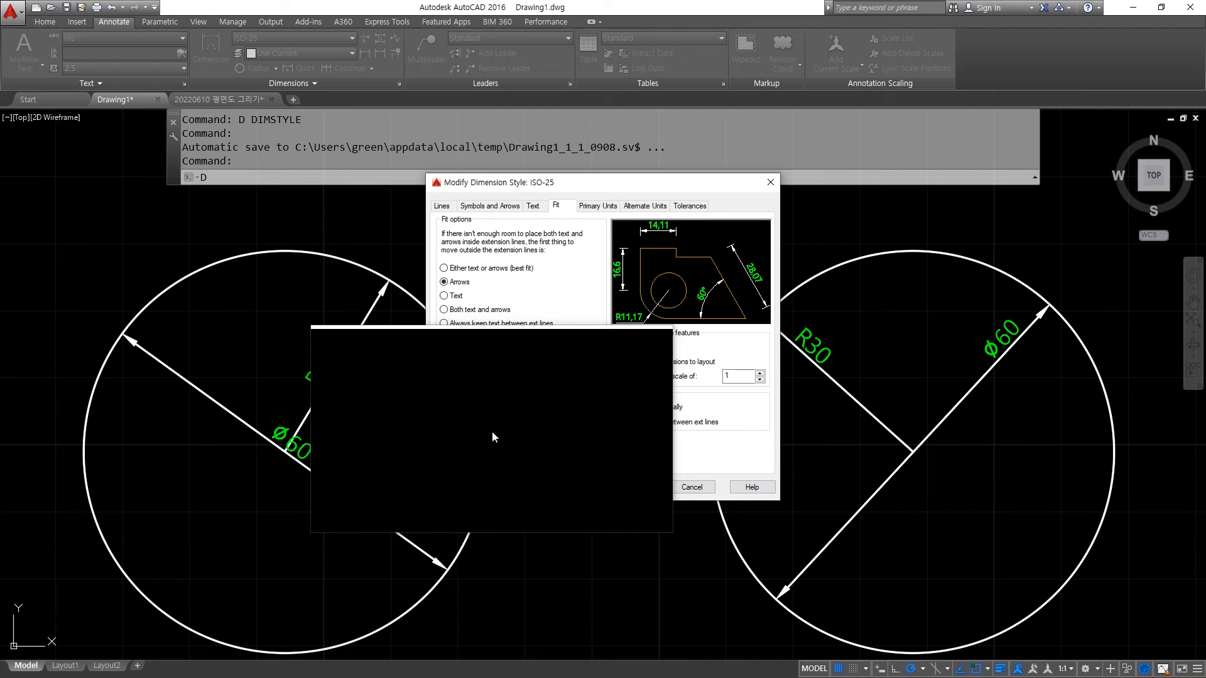
{"action": "left_click_drag", "start_coordinate": [491, 431], "coordinate": [496, 415]}
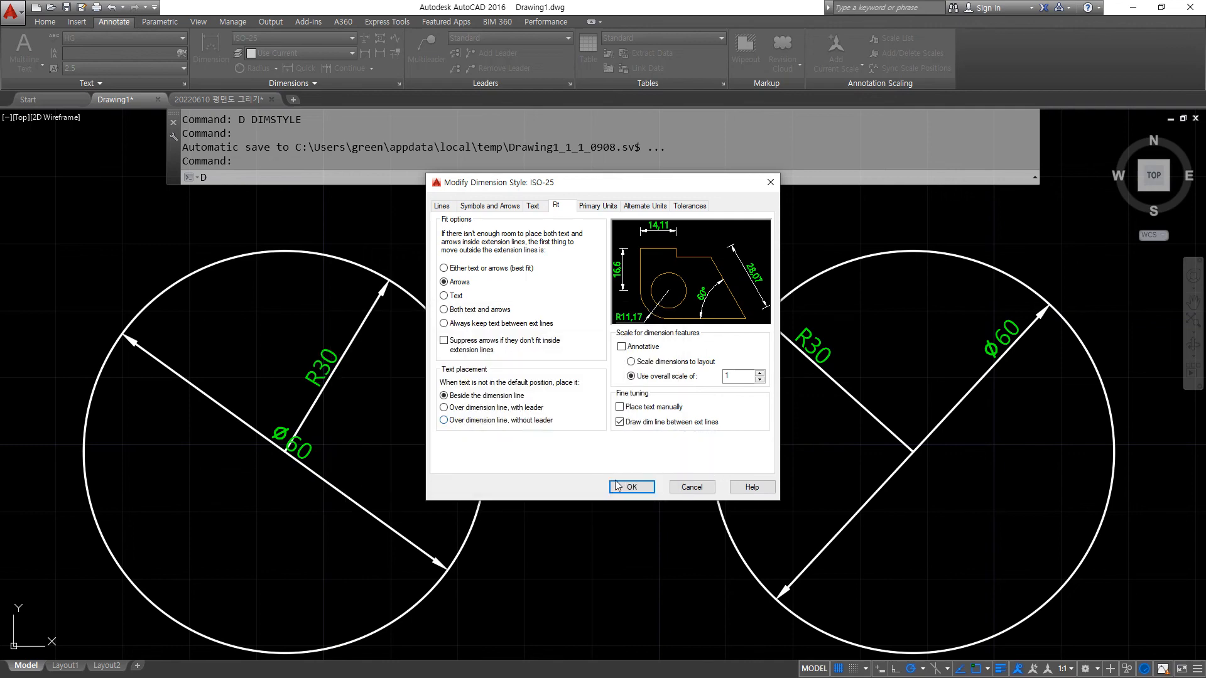
{"action": "left_click", "coordinate": [621, 488]}
{"action": "left_click", "coordinate": [683, 436]}
- Set the ISO-25 dimension style's Fit option to Either text or arrows (best fit) and apply it to the narrow linear dimension
{"action": "scroll", "coordinate": [492, 463], "scroll_direction": "down", "scroll_amount": 5}
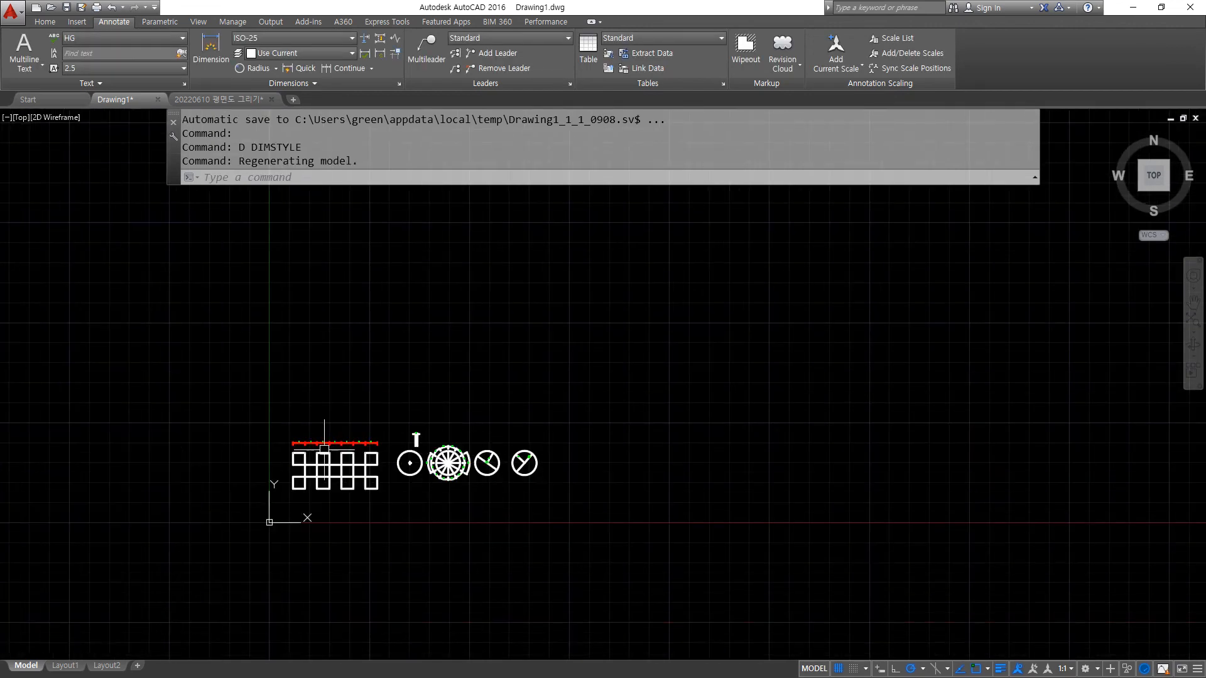
{"action": "scroll", "coordinate": [301, 466], "scroll_direction": "up", "scroll_amount": 5}
{"action": "middle_click_drag", "start_coordinate": [365, 408], "coordinate": [358, 506]}
{"action": "scroll", "coordinate": [964, 517], "scroll_direction": "up", "scroll_amount": 5}
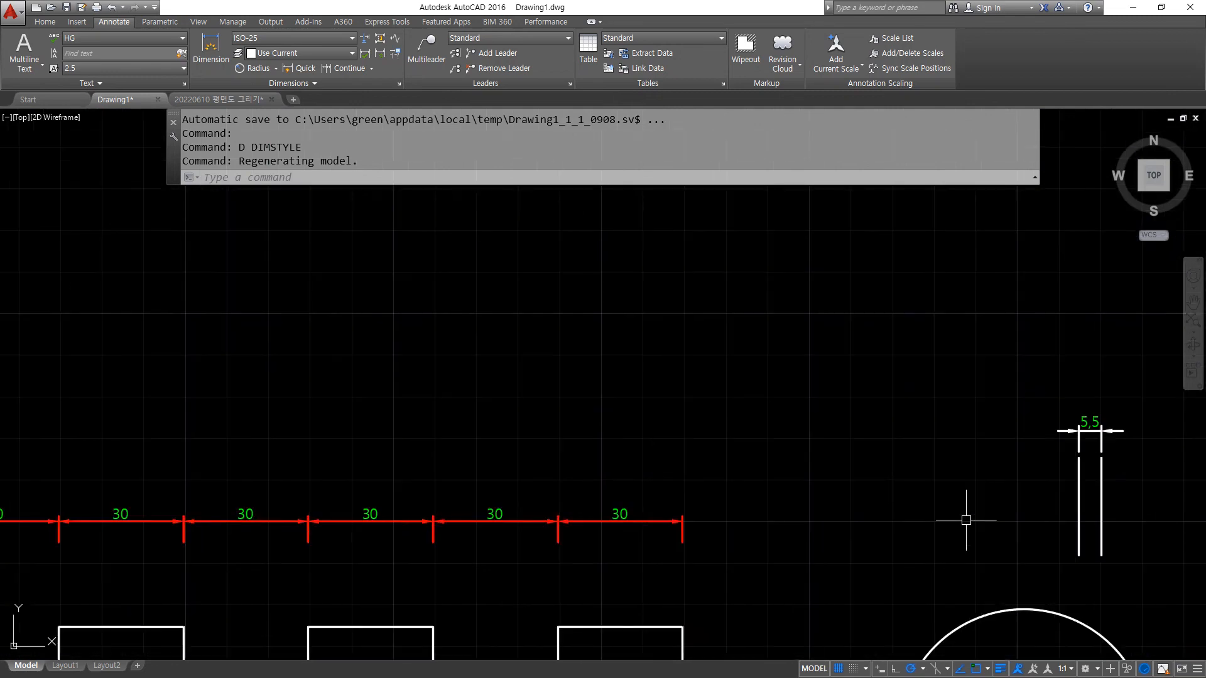
{"action": "middle_click_drag", "start_coordinate": [1005, 503], "coordinate": [440, 541]}
{"action": "scroll", "coordinate": [511, 315], "scroll_direction": "up", "scroll_amount": 3}
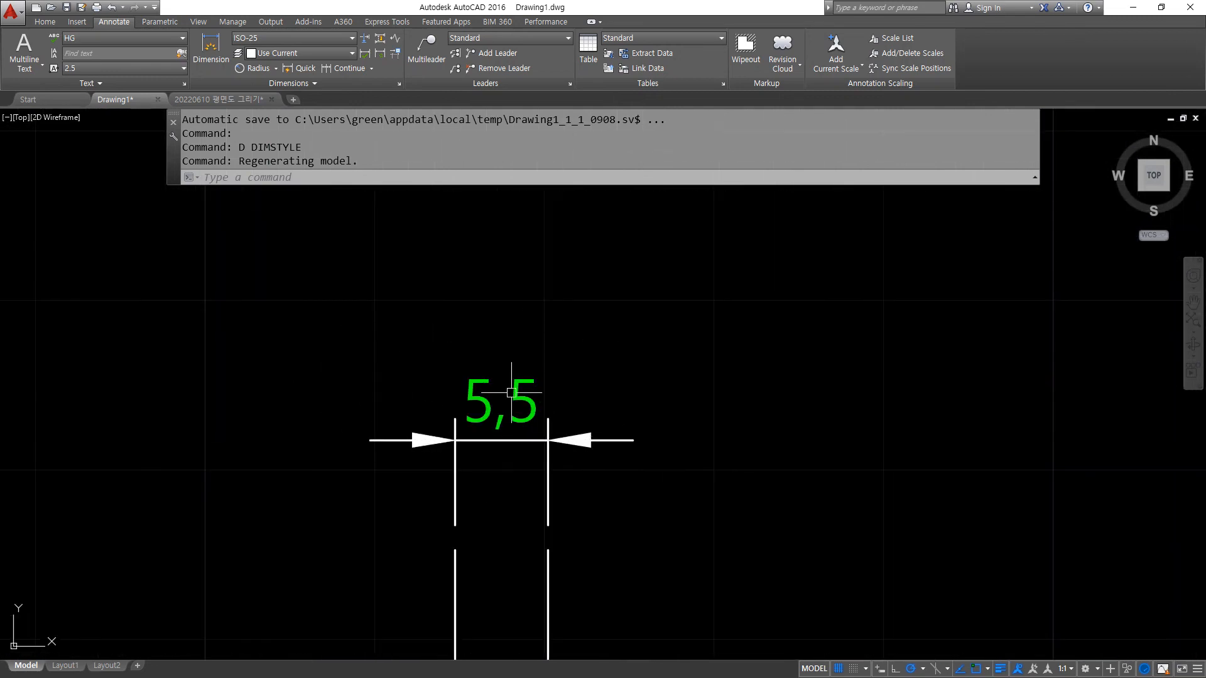
{"action": "type", "text": "d"}
{"action": "key", "text": "Return"}
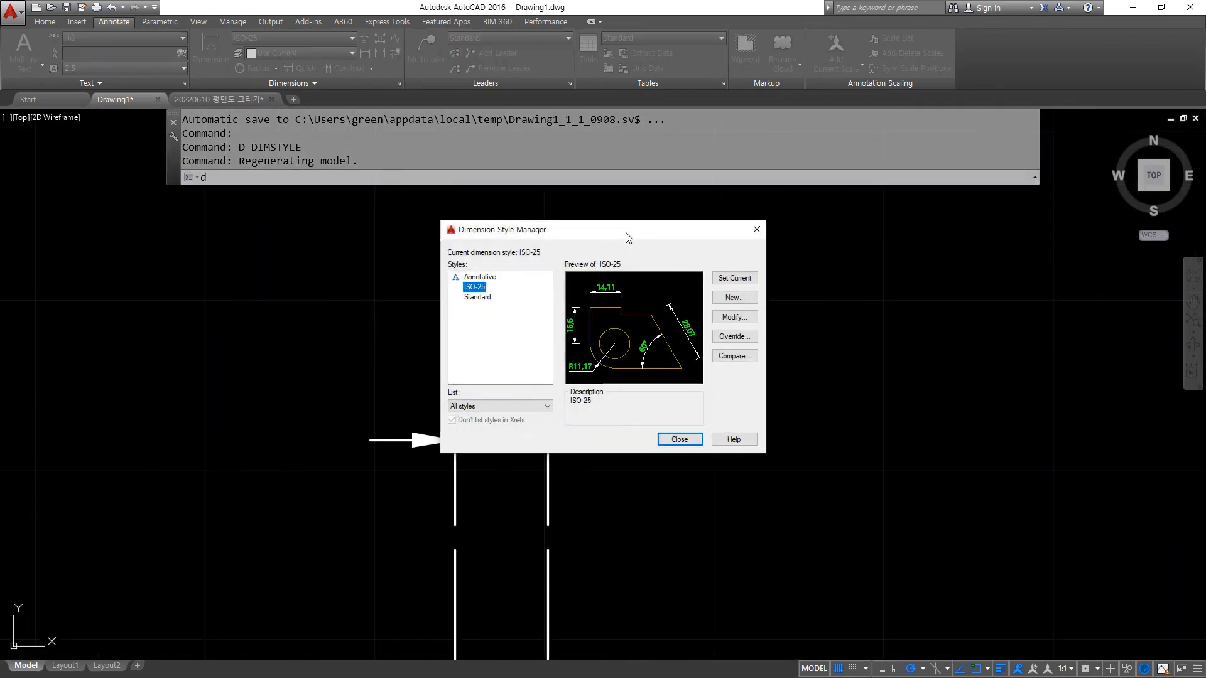
{"action": "left_click_drag", "start_coordinate": [643, 233], "coordinate": [909, 261]}
{"action": "left_click", "coordinate": [1004, 349]}
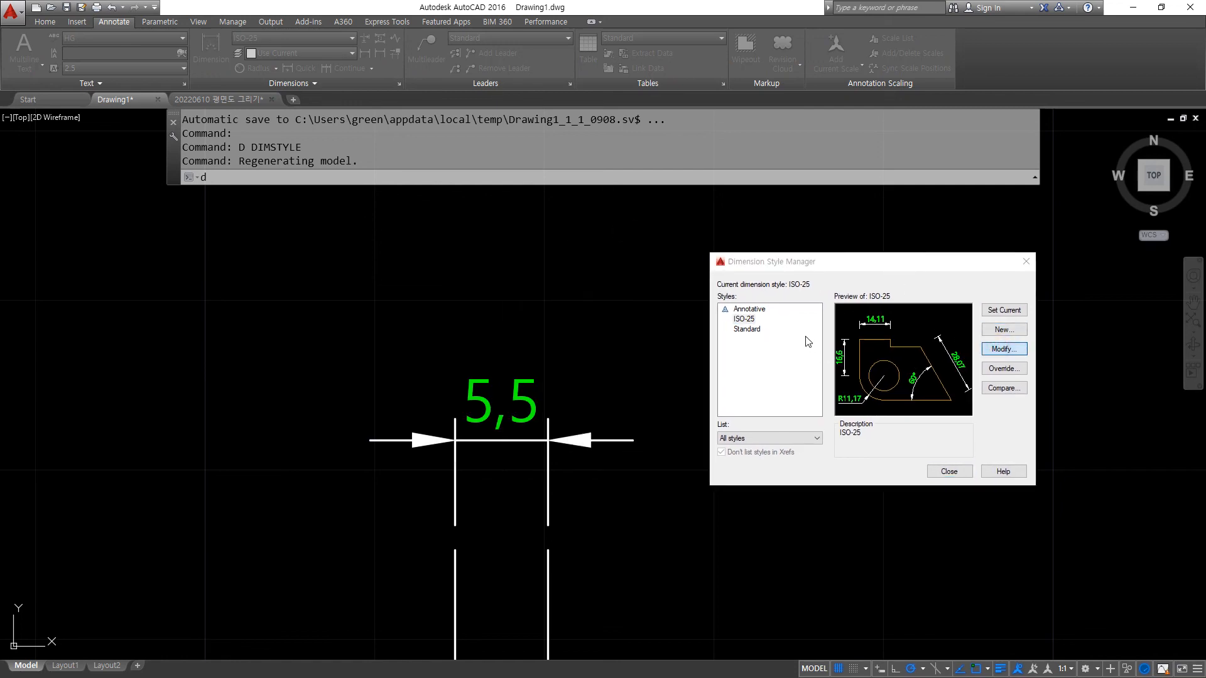
{"action": "left_click", "coordinate": [743, 301]}
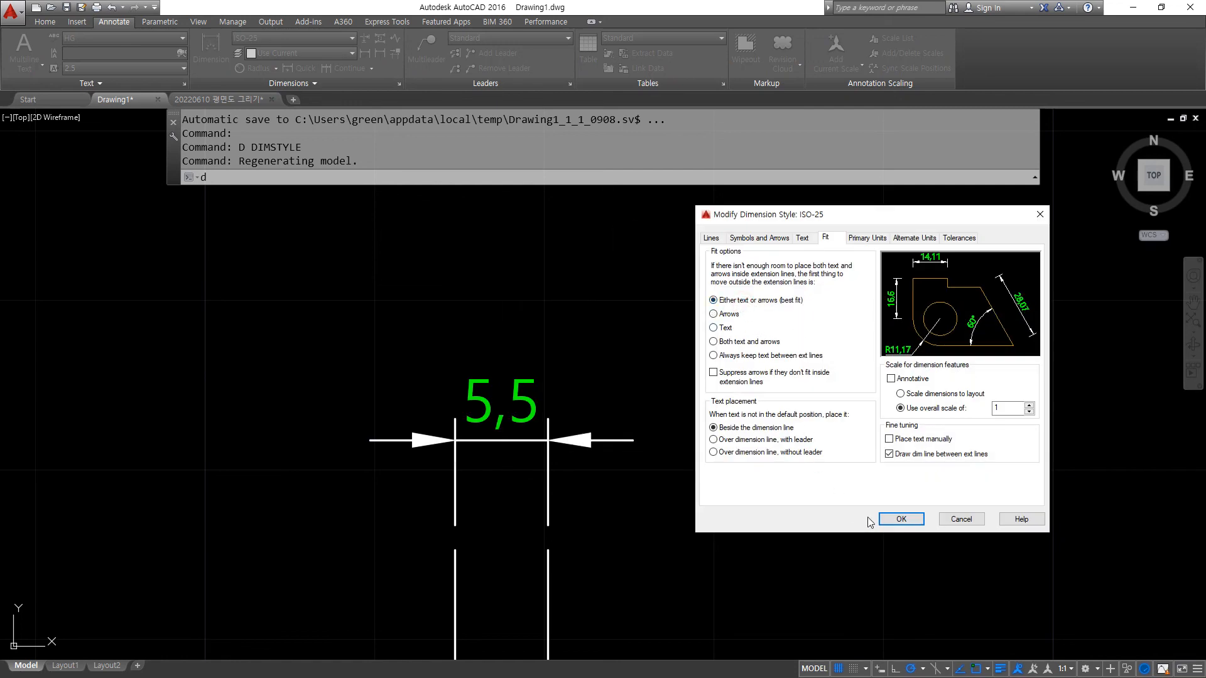
{"action": "left_click", "coordinate": [902, 520]}
{"action": "left_click", "coordinate": [950, 475]}
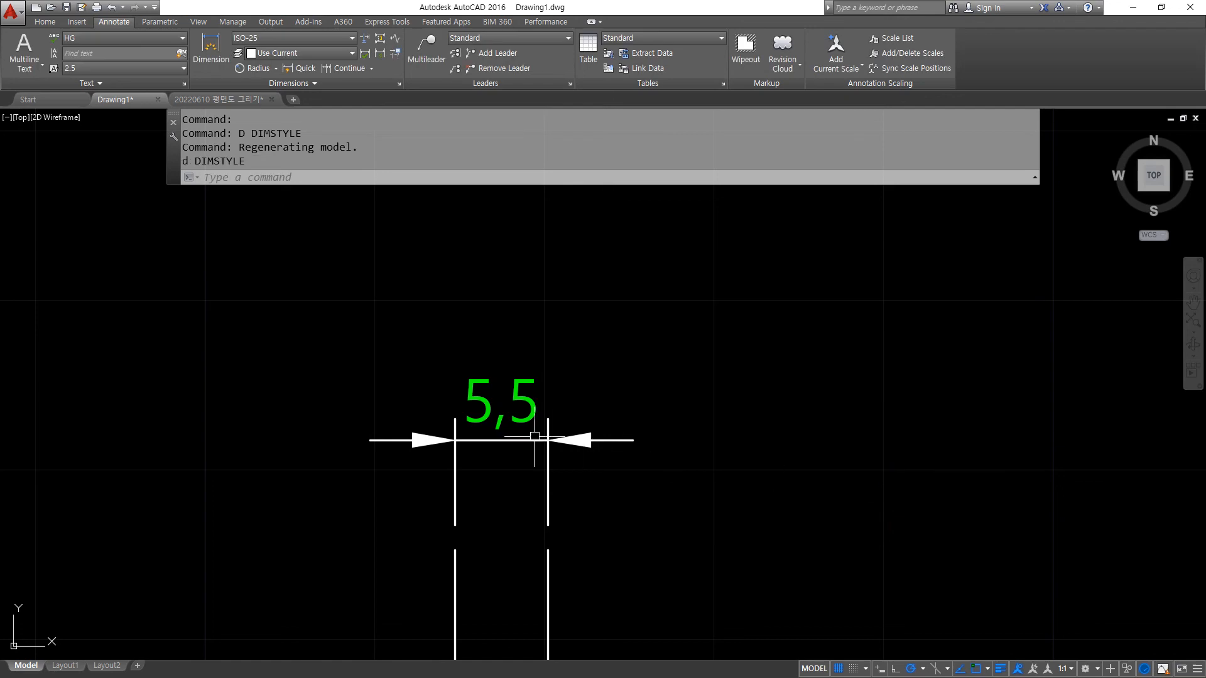
- Move the right-hand vertical line under the narrow linear dimension 1 unit to the left
{"action": "middle_click_drag", "start_coordinate": [548, 444], "coordinate": [458, 434]}
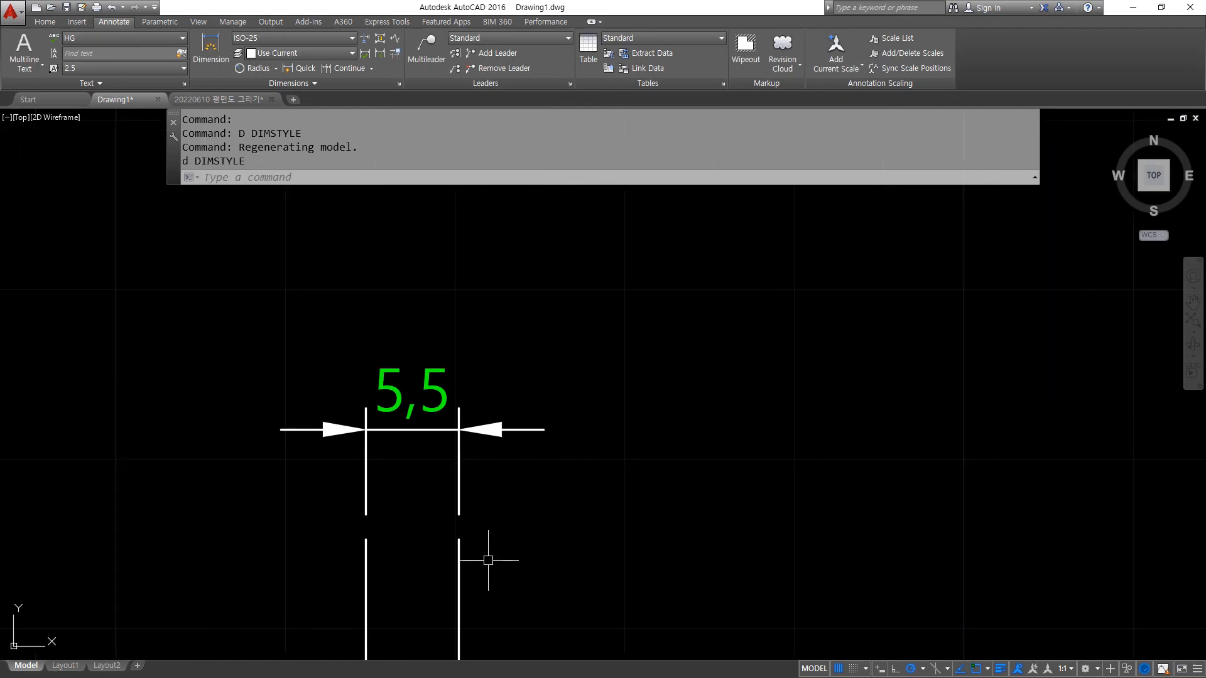
{"action": "type", "text": "m"}
{"action": "key", "text": "Return"}
{"action": "left_click", "coordinate": [490, 564]}
{"action": "left_click", "coordinate": [425, 586]}
{"action": "key", "text": "Return"}
{"action": "left_click", "coordinate": [737, 551]}
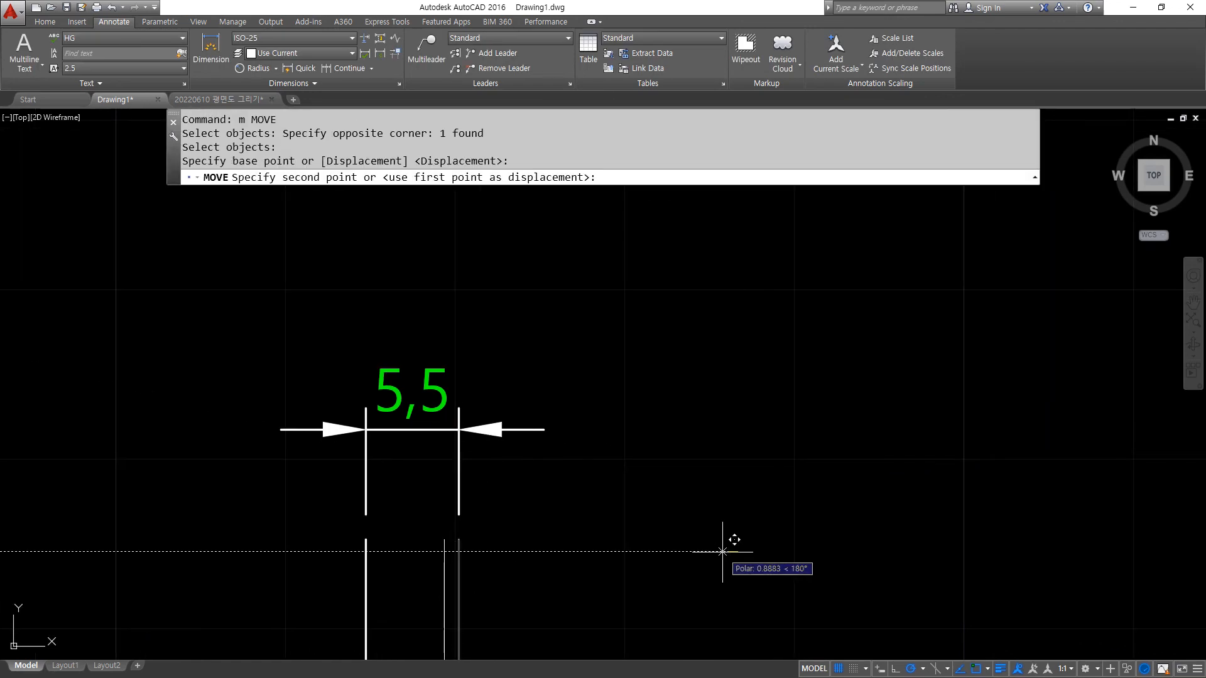
{"action": "type", "text": "1"}
{"action": "key", "text": "Return"}
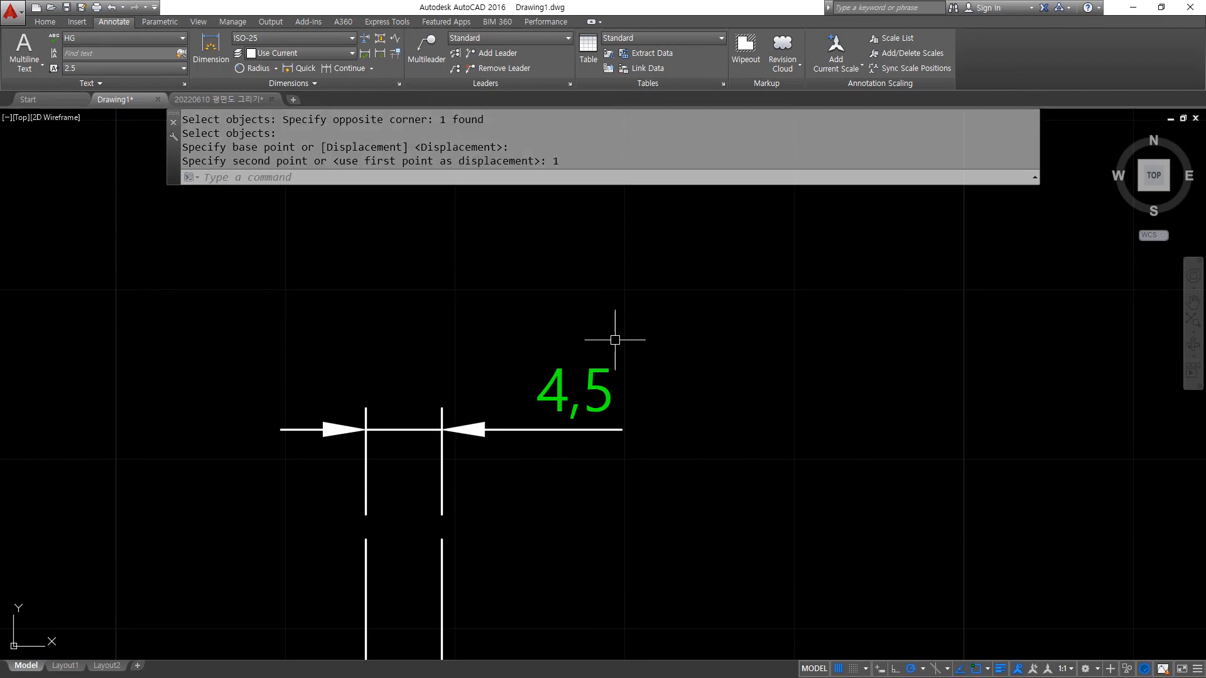
{"action": "mouse_move", "coordinate": [528, 474]}
{"action": "left_mouse_down"}
{"action": "mouse_move", "coordinate": [462, 328]}
{"action": "mouse_move", "coordinate": [605, 466]}
{"action": "left_mouse_up"}
{"action": "mouse_move", "coordinate": [306, 457]}
{"action": "left_mouse_down"}
{"action": "mouse_move", "coordinate": [240, 449]}
{"action": "mouse_move", "coordinate": [314, 463]}
{"action": "left_mouse_up"}
{"action": "mouse_move", "coordinate": [573, 450]}
{"action": "left_mouse_down"}
{"action": "mouse_move", "coordinate": [496, 440]}
{"action": "mouse_move", "coordinate": [626, 495]}
{"action": "left_mouse_up"}
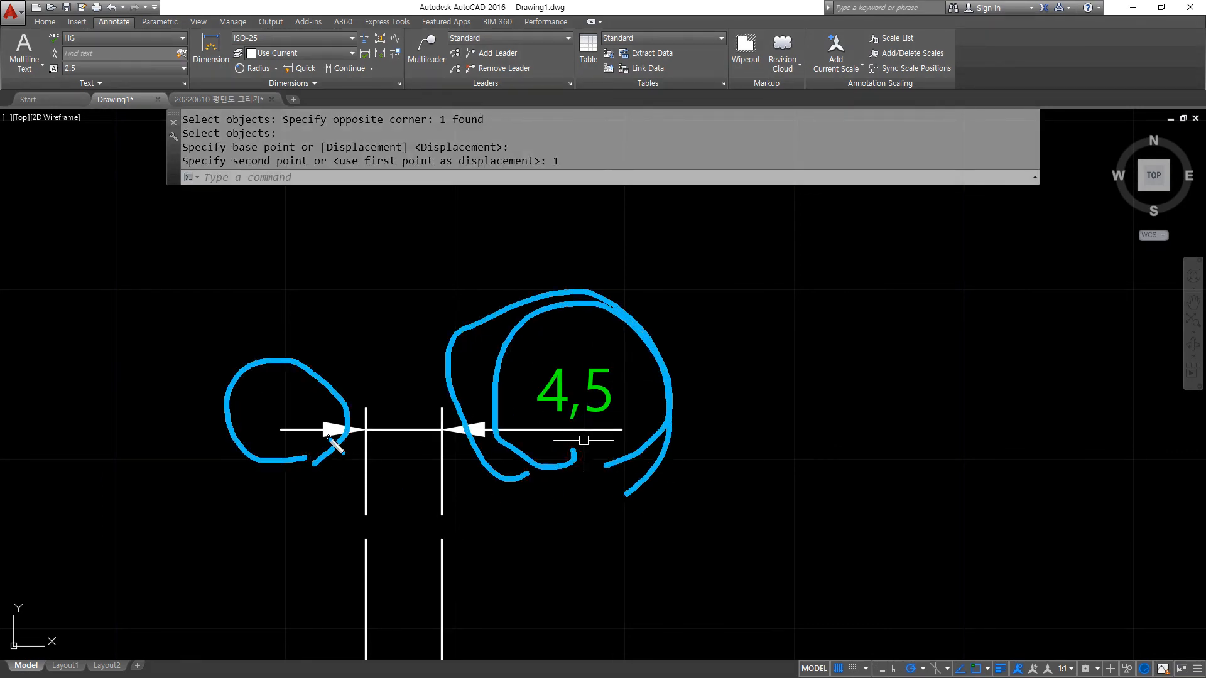
{"action": "left_click_drag", "start_coordinate": [333, 435], "coordinate": [468, 433]}
{"action": "left_click_drag", "start_coordinate": [547, 449], "coordinate": [579, 436]}
{"action": "key", "text": "Escape"}
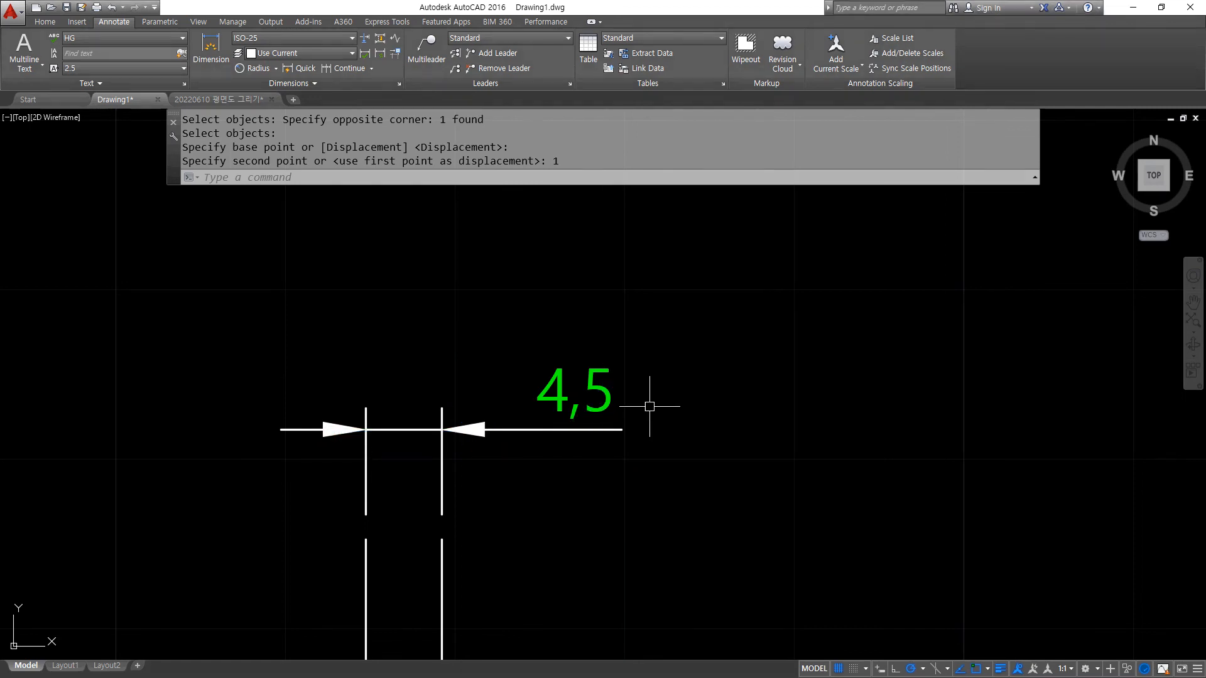
- Set the ISO-25 dimension style's Text placement to Over dimension line, with leader, and apply it to the narrow dimension
{"action": "type", "text": "d"}
{"action": "key", "text": "Return"}
{"action": "left_click_drag", "start_coordinate": [700, 235], "coordinate": [1018, 276]}
{"action": "left_click", "coordinate": [1043, 367]}
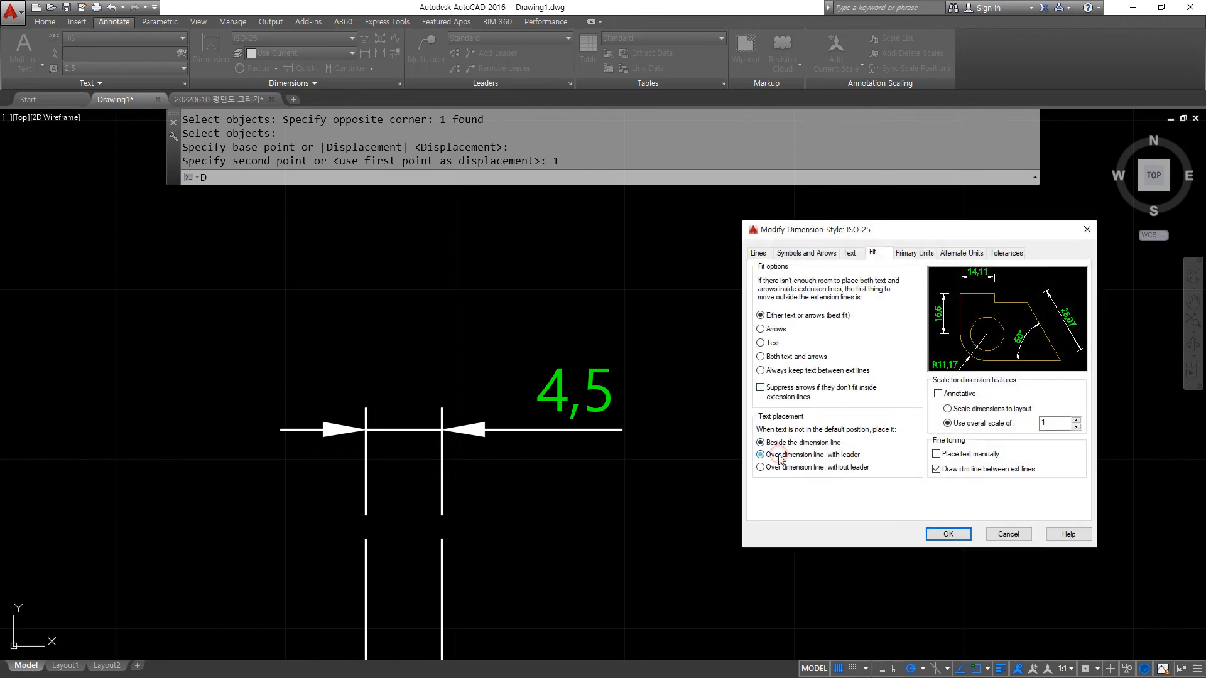
{"action": "left_click", "coordinate": [949, 535]}
{"action": "left_click", "coordinate": [997, 488]}
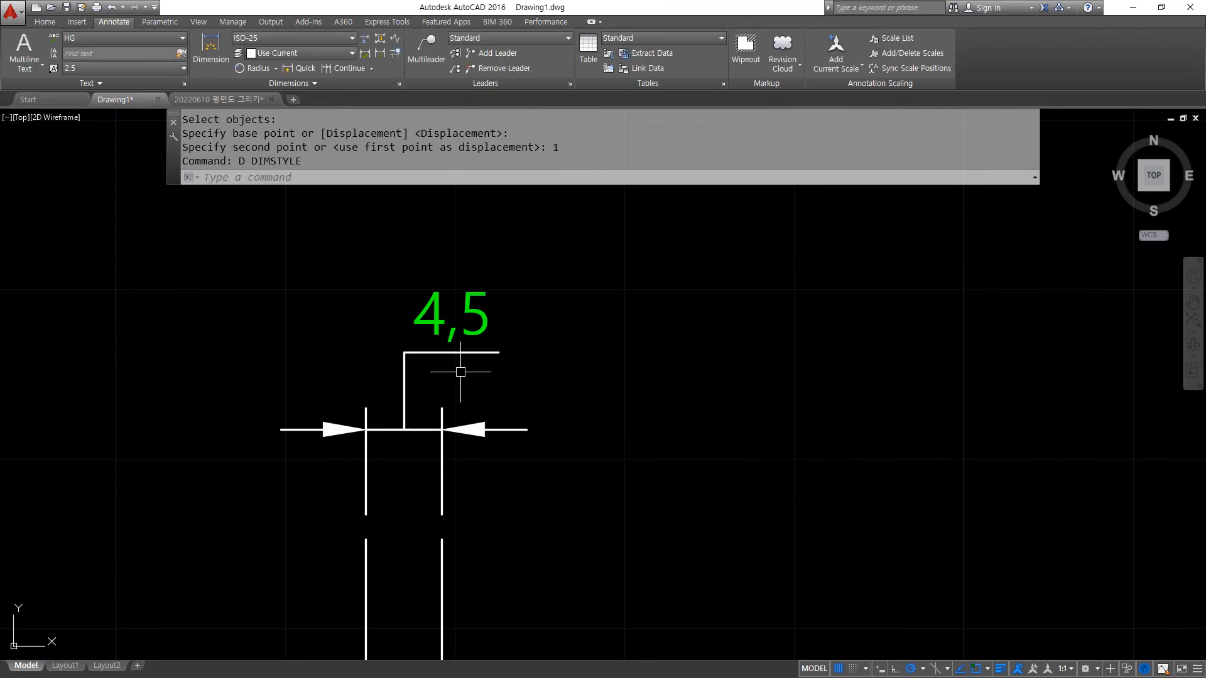
{"action": "left_click_drag", "start_coordinate": [325, 420], "coordinate": [518, 423]}
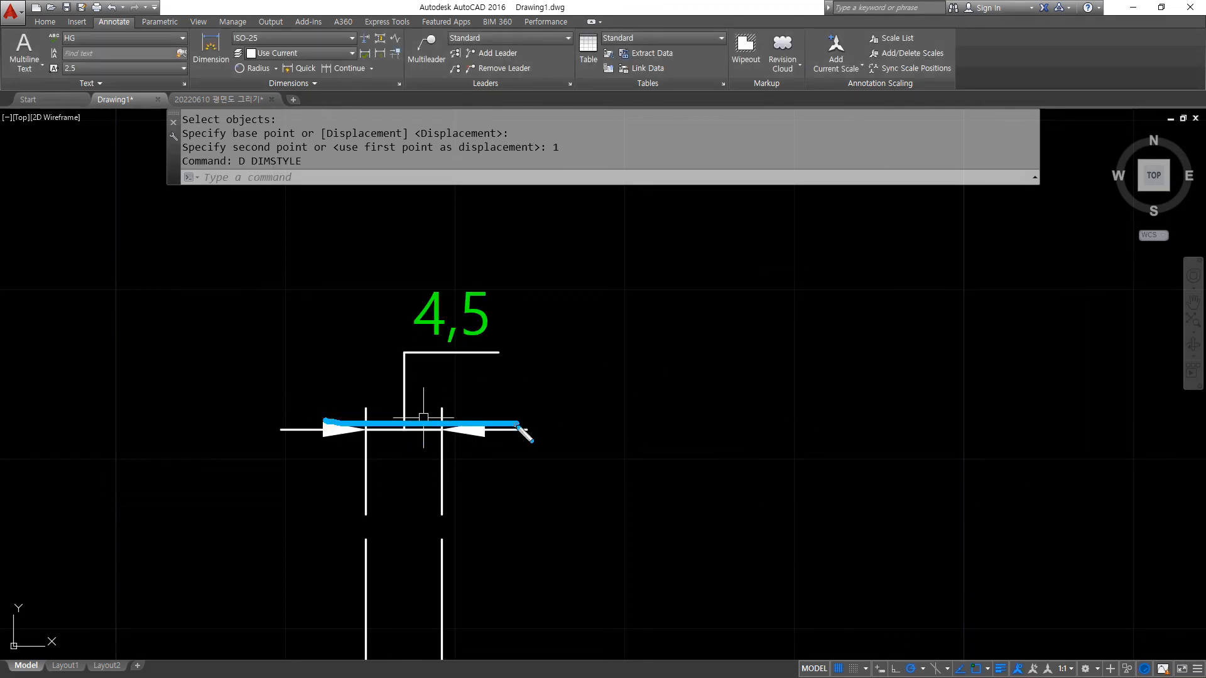
{"action": "mouse_move", "coordinate": [484, 367]}
{"action": "left_mouse_down"}
{"action": "mouse_move", "coordinate": [486, 412]}
{"action": "mouse_move", "coordinate": [501, 378]}
{"action": "left_mouse_up"}
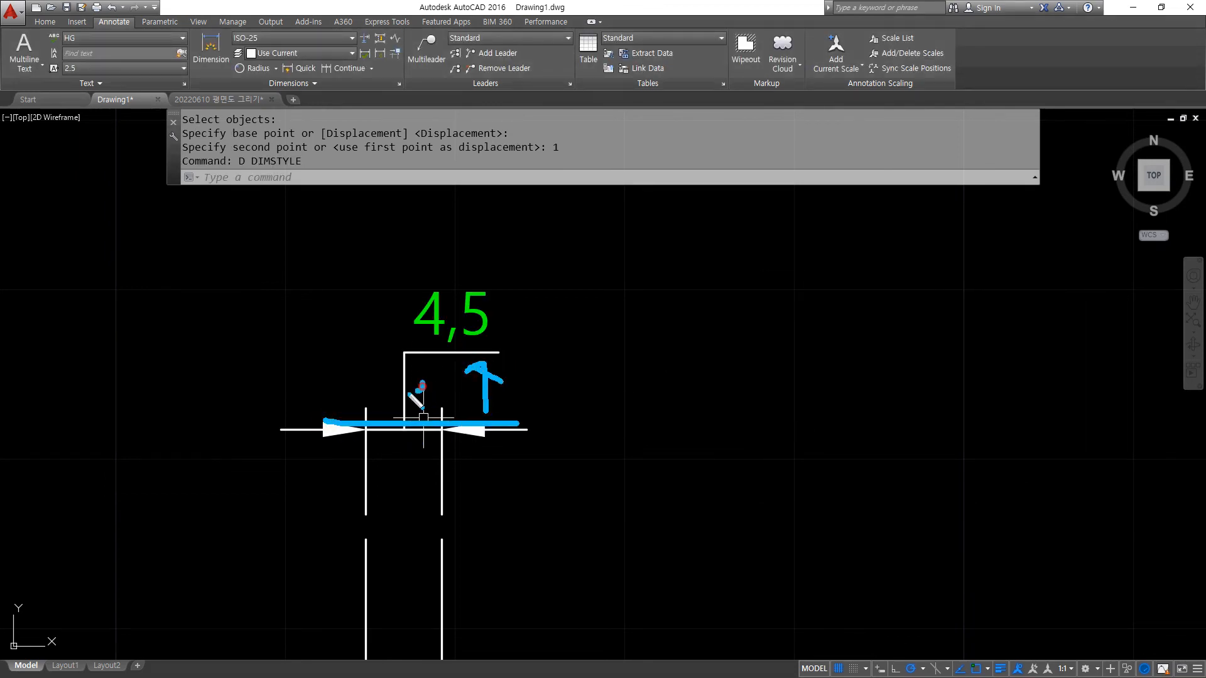
{"action": "left_click_drag", "start_coordinate": [410, 394], "coordinate": [428, 379]}
{"action": "key", "text": "Escape"}
- Stretch the narrow dimension's text up and to the right so its leader slants away from the dimension line
{"action": "left_click", "coordinate": [476, 328]}
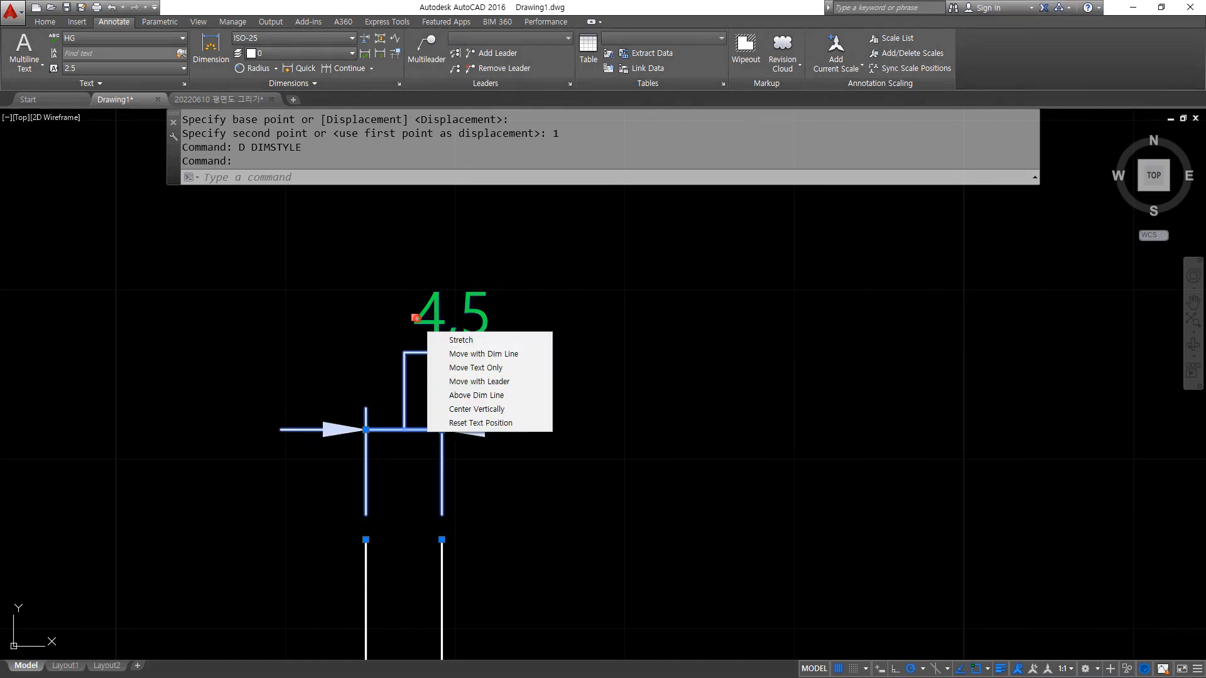
{"action": "left_click", "coordinate": [416, 318]}
{"action": "left_click", "coordinate": [510, 243]}
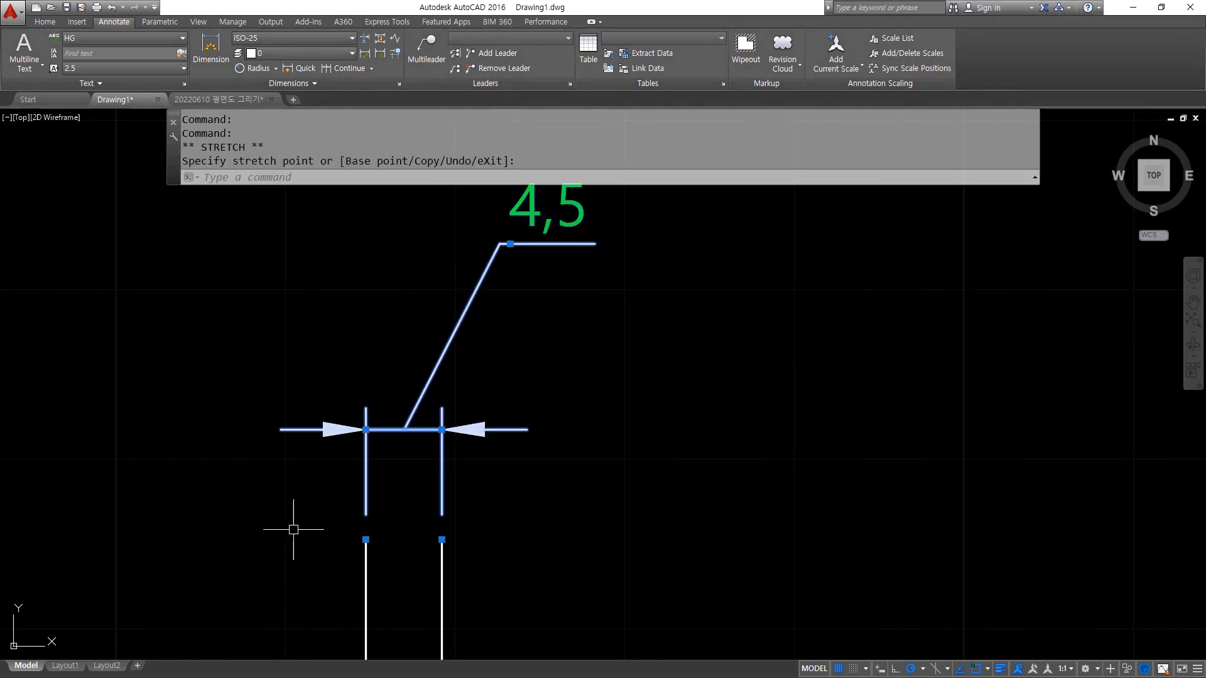
{"action": "key", "text": "Escape"}
{"action": "middle_click_drag", "start_coordinate": [444, 415], "coordinate": [439, 465]}
{"action": "mouse_move", "coordinate": [562, 290]}
{"action": "left_mouse_down"}
{"action": "mouse_move", "coordinate": [575, 198]}
{"action": "mouse_move", "coordinate": [574, 293]}
{"action": "mouse_move", "coordinate": [436, 425]}
{"action": "mouse_move", "coordinate": [393, 442]}
{"action": "mouse_move", "coordinate": [429, 468]}
{"action": "left_mouse_up"}
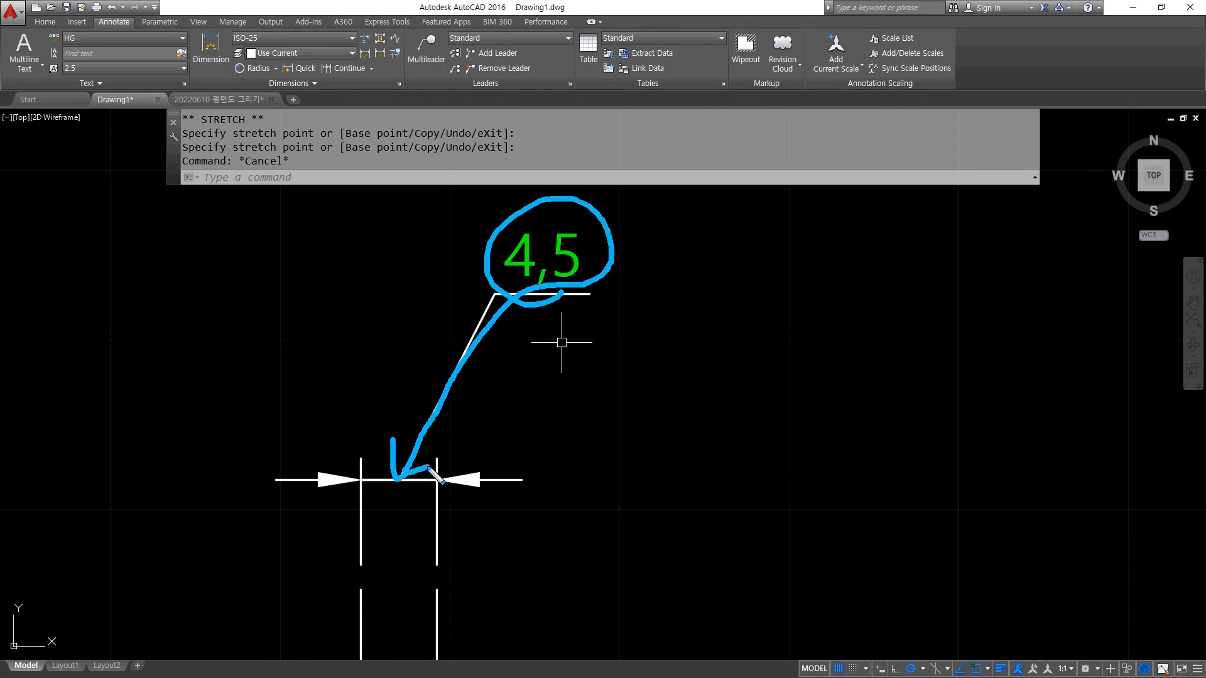
{"action": "key", "text": "Escape"}
- Set the ISO-25 dimension style's Text placement to Over dimension line, without leader, and apply it to the narrow dimension
{"action": "middle_click_drag", "start_coordinate": [538, 390], "coordinate": [404, 404]}
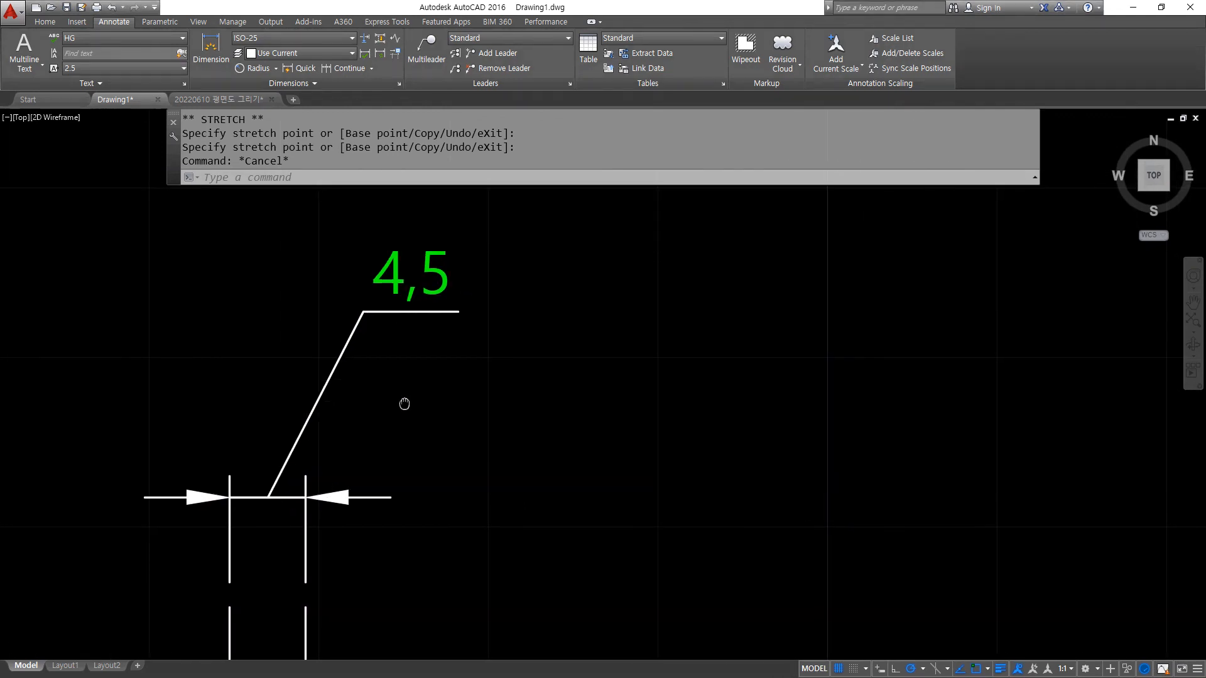
{"action": "type", "text": "d"}
{"action": "key", "text": "Return"}
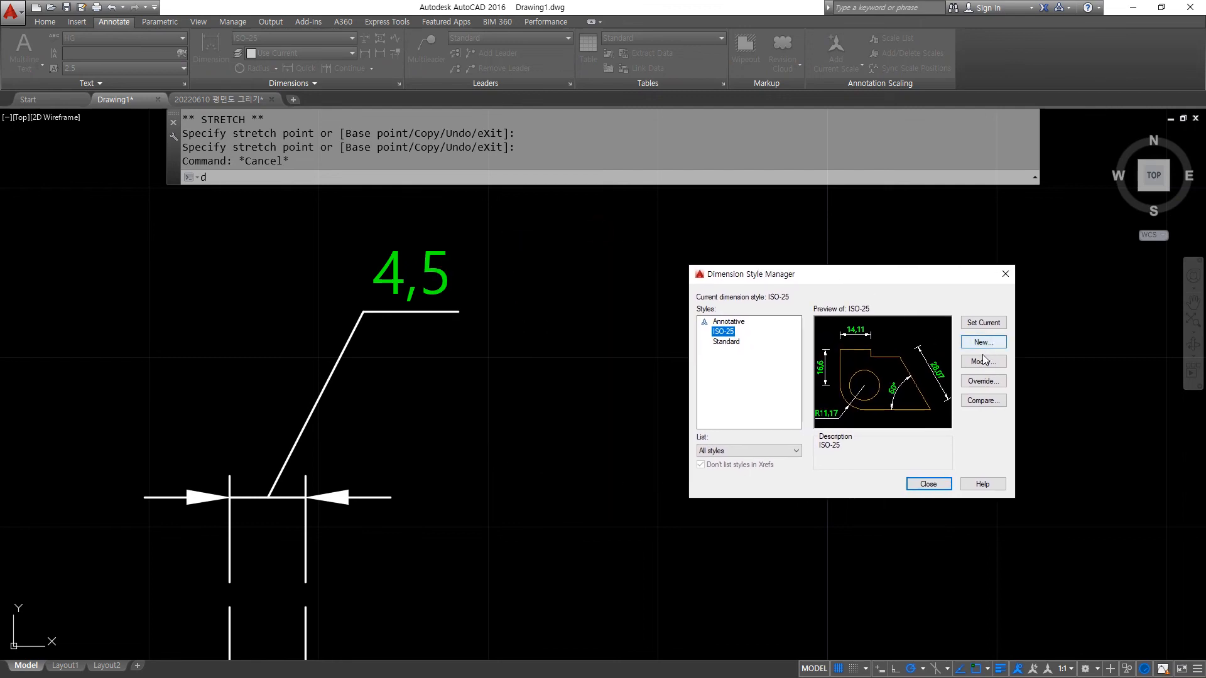
{"action": "left_click", "coordinate": [982, 361]}
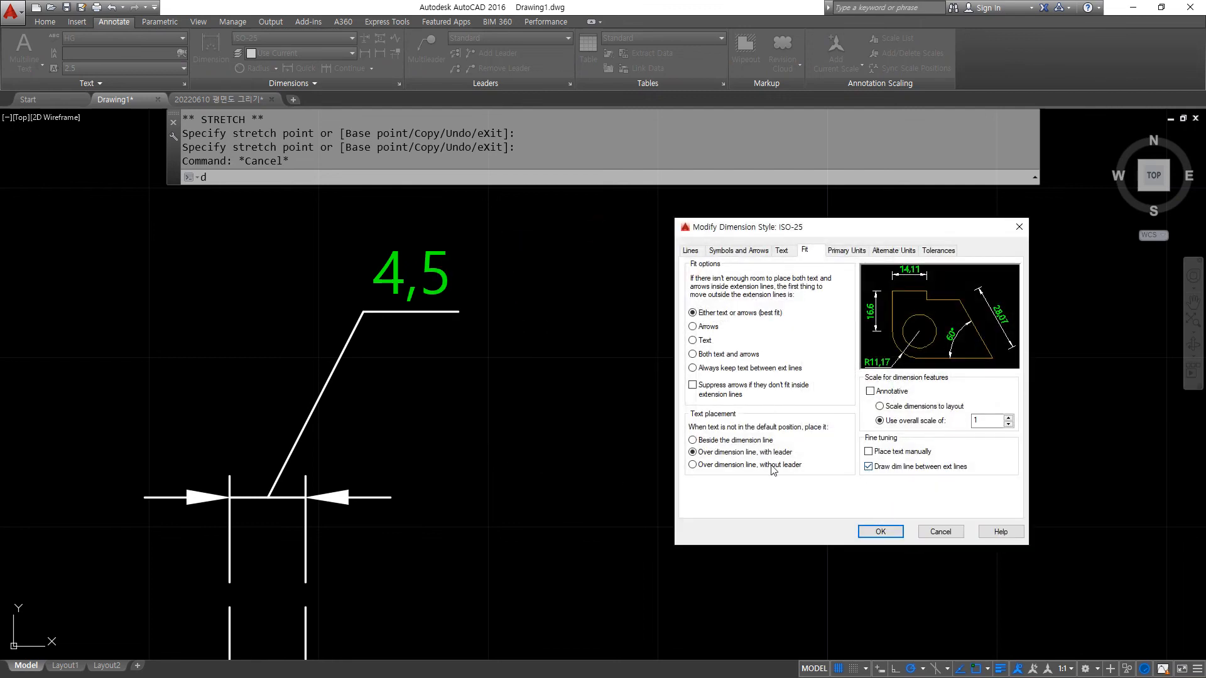
{"action": "left_click", "coordinate": [877, 534]}
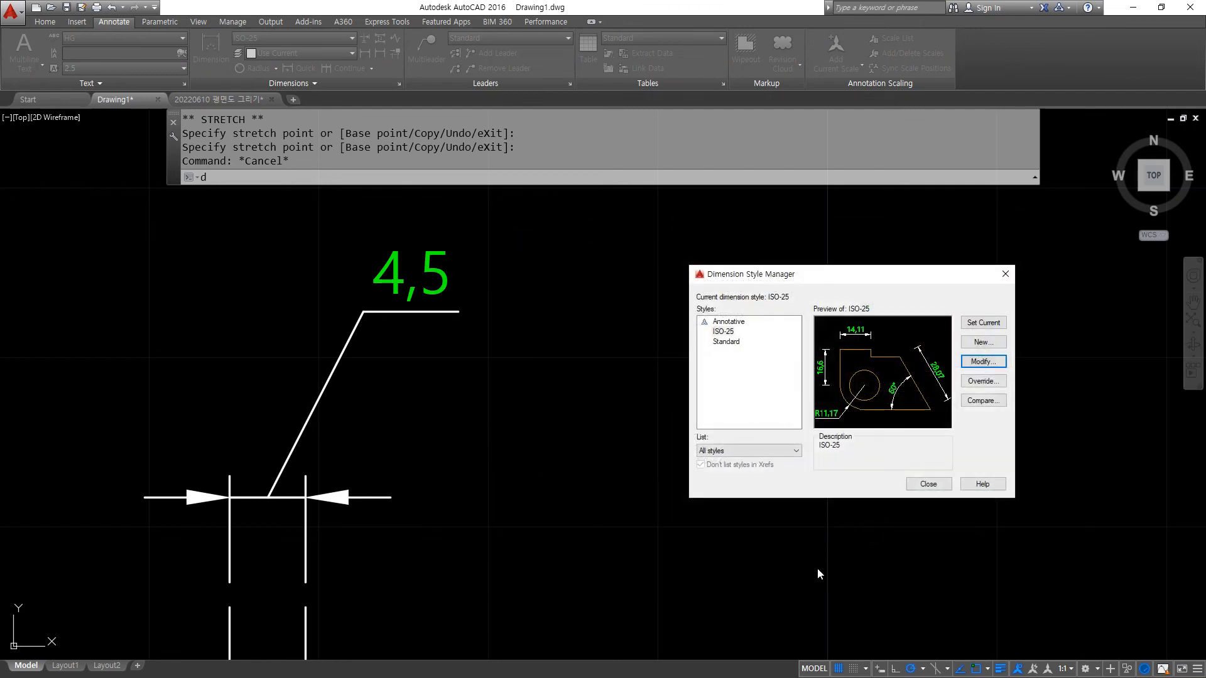
{"action": "left_click", "coordinate": [909, 485]}
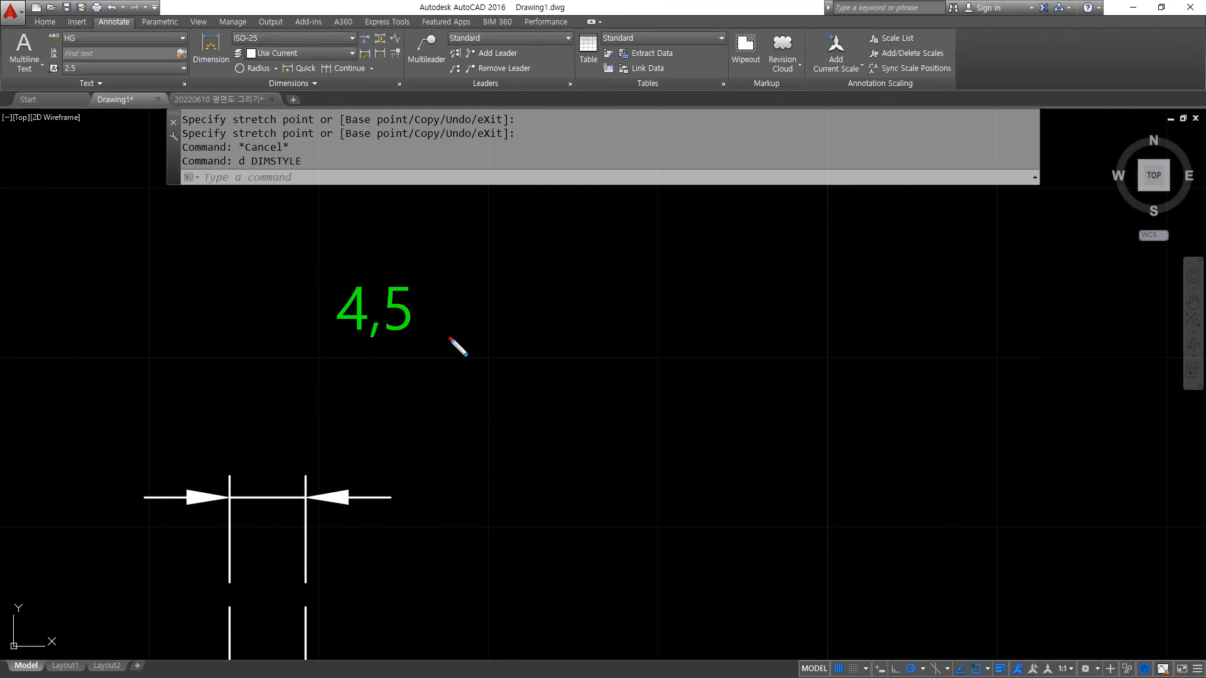
{"action": "mouse_move", "coordinate": [451, 339]}
{"action": "left_mouse_down"}
{"action": "mouse_move", "coordinate": [474, 291]}
{"action": "mouse_move", "coordinate": [337, 466]}
{"action": "mouse_move", "coordinate": [341, 480]}
{"action": "left_mouse_up"}
{"action": "left_click_drag", "start_coordinate": [480, 353], "coordinate": [782, 474]}
{"action": "left_click_drag", "start_coordinate": [767, 436], "coordinate": [770, 501]}
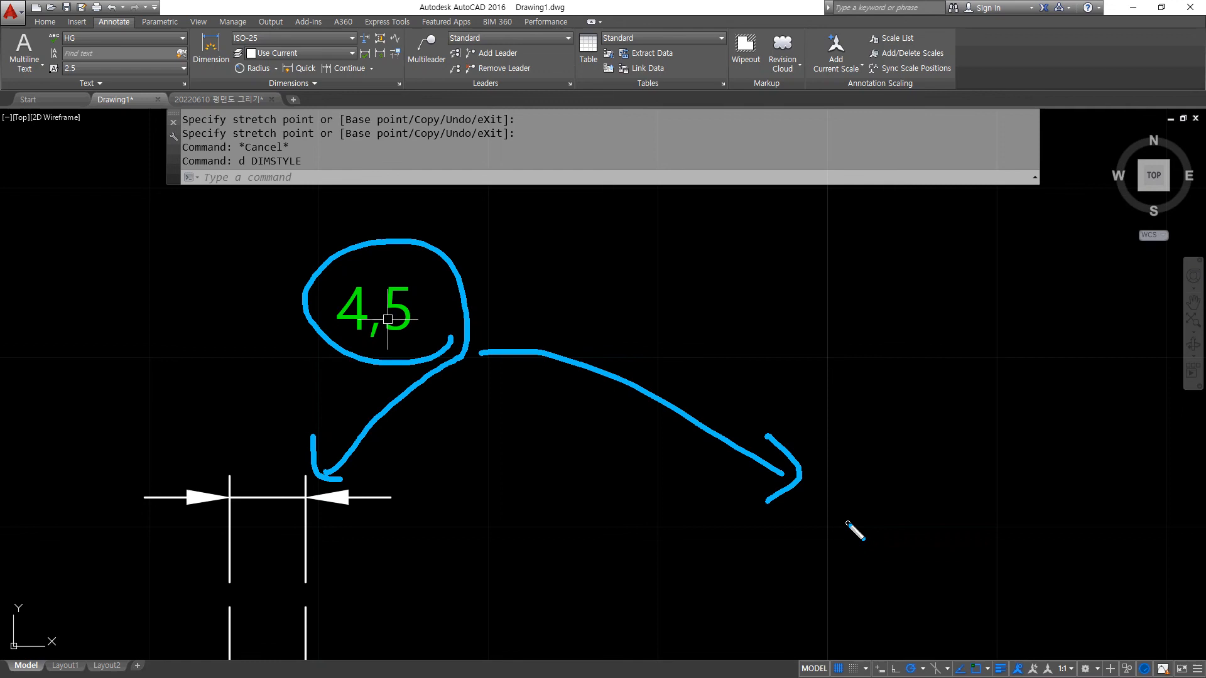
{"action": "key", "text": "Escape"}
- Set the ISO-25 dimension style's Text placement back to Beside the dimension line and close the style manager
{"action": "type", "text": "D"}
{"action": "key", "text": "Return"}
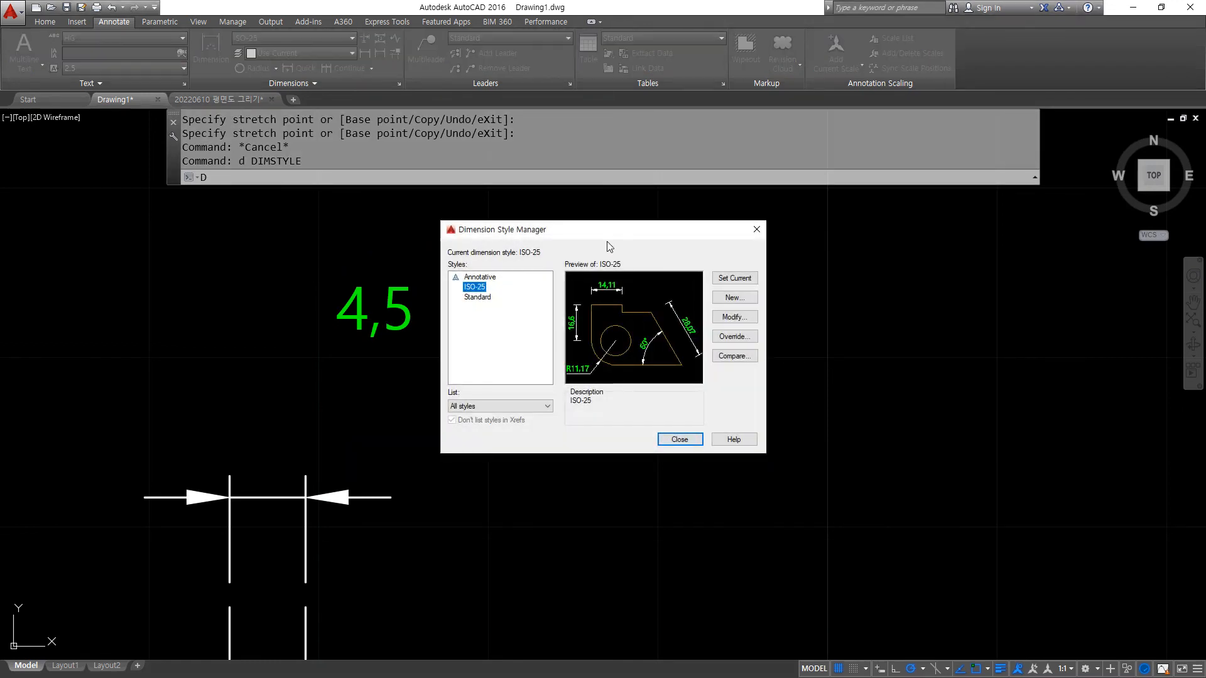
{"action": "left_click_drag", "start_coordinate": [607, 242], "coordinate": [849, 299]}
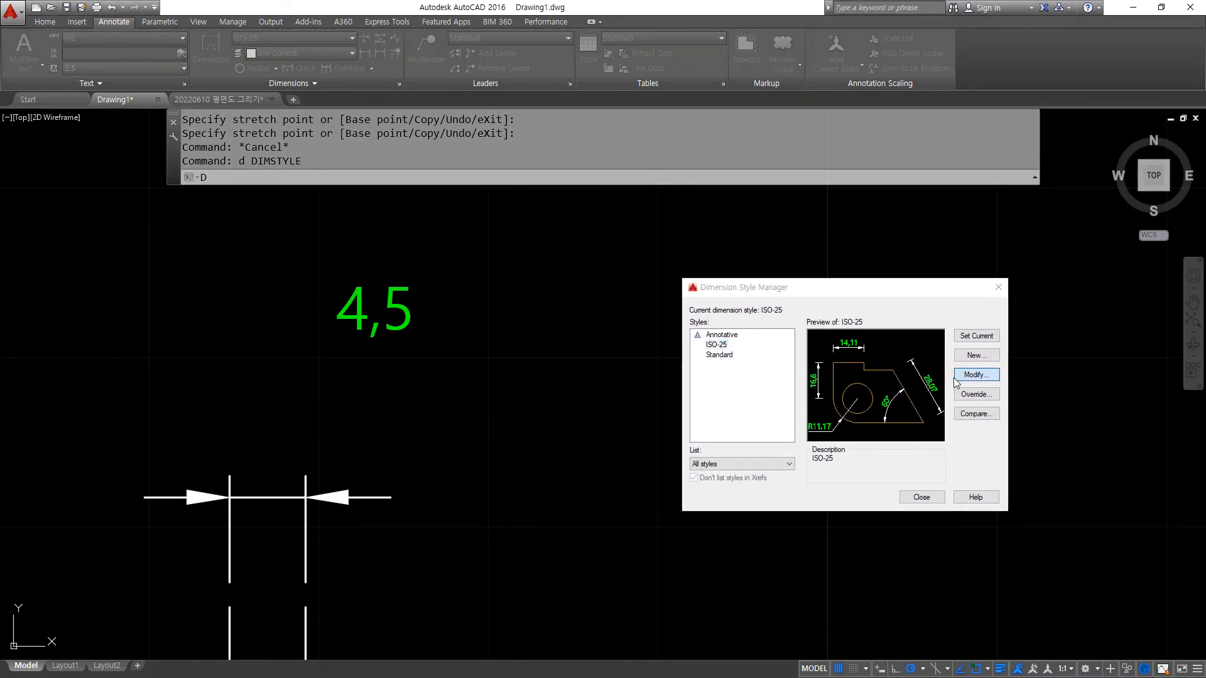
{"action": "left_click", "coordinate": [956, 379]}
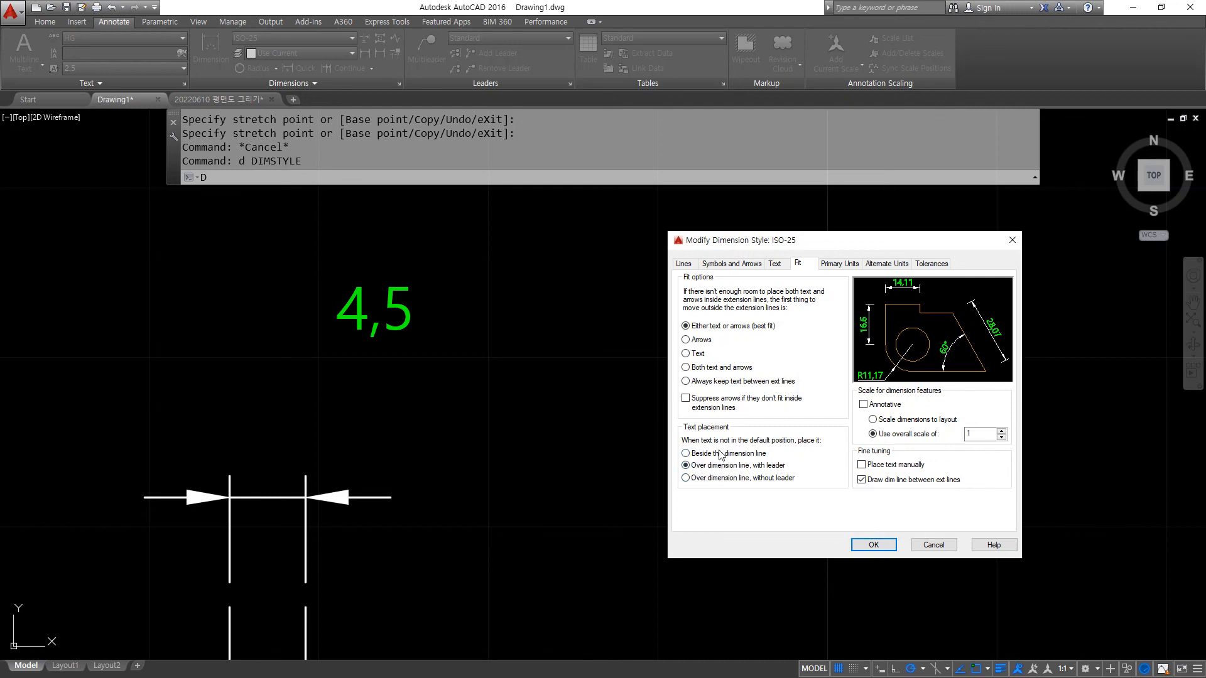
{"action": "left_click", "coordinate": [715, 454]}
{"action": "left_click", "coordinate": [873, 544]}
{"action": "left_click", "coordinate": [921, 496]}
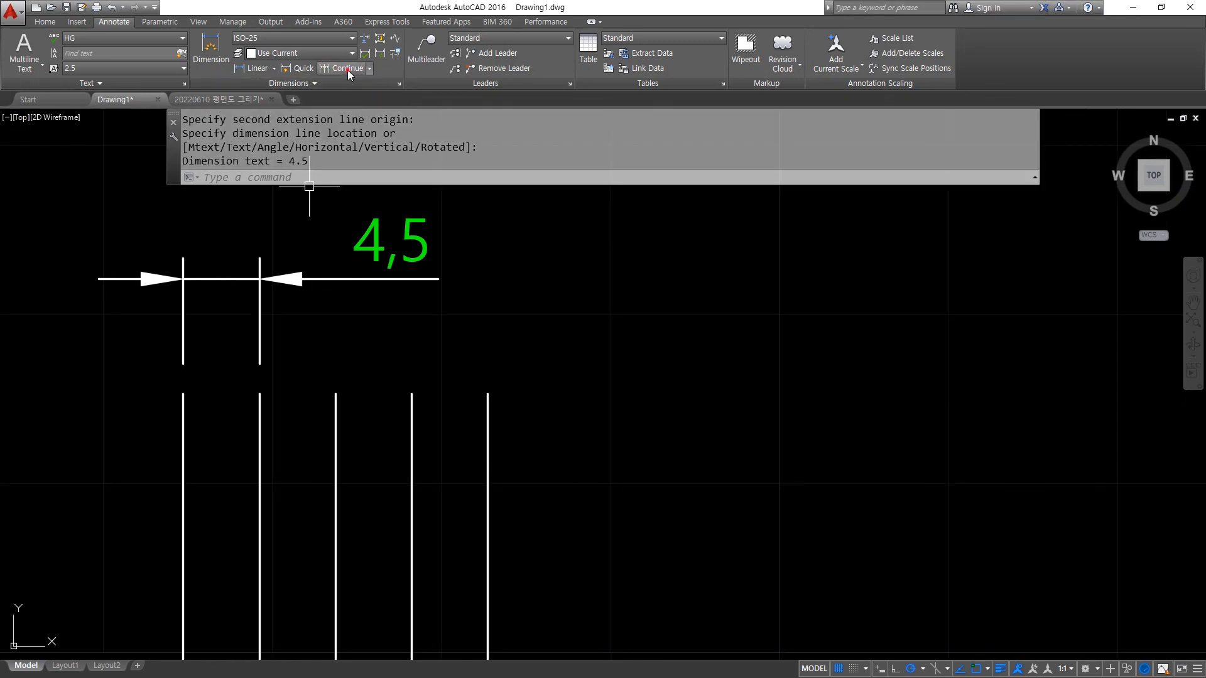
- Continue the narrow linear dimension across the next three vertical lines to form a chain of four dimensions
{"action": "left_click", "coordinate": [342, 68]}
{"action": "left_click", "coordinate": [336, 393]}
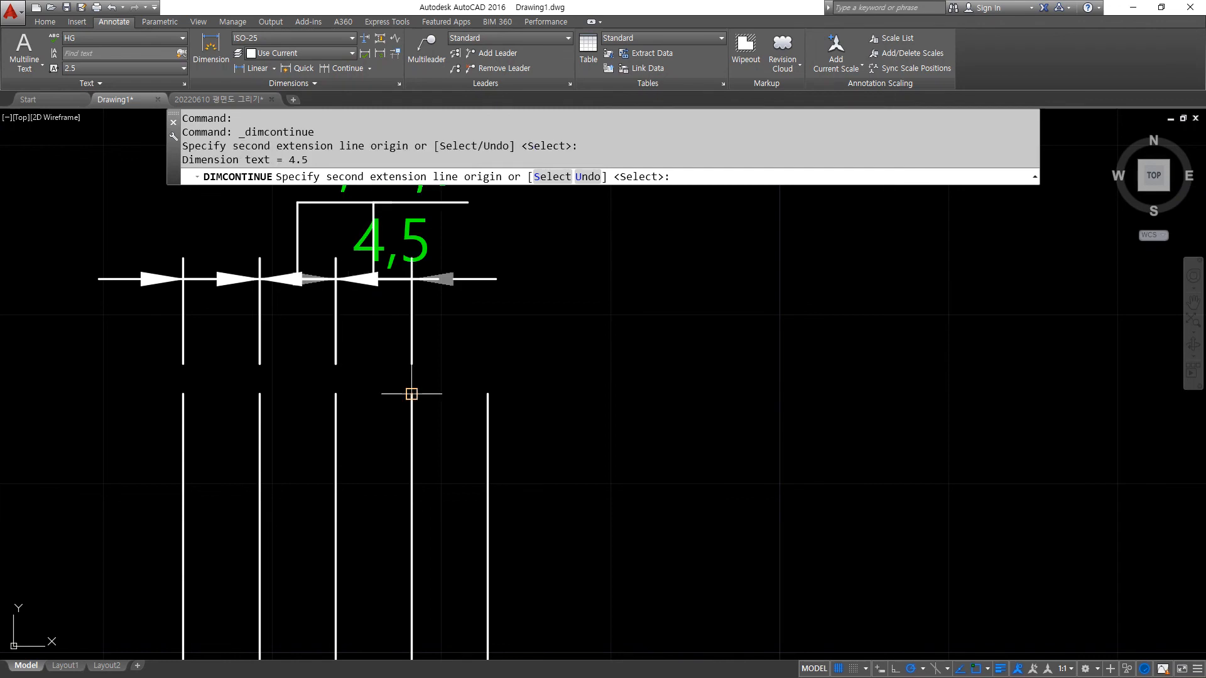
{"action": "left_click", "coordinate": [412, 394]}
{"action": "left_click", "coordinate": [487, 394]}
{"action": "key", "text": "Return"}
{"action": "middle_click_drag", "start_coordinate": [432, 390], "coordinate": [567, 534]}
{"action": "key", "text": "Escape"}
{"action": "key", "text": "Escape"}
{"action": "key", "text": "Escape"}
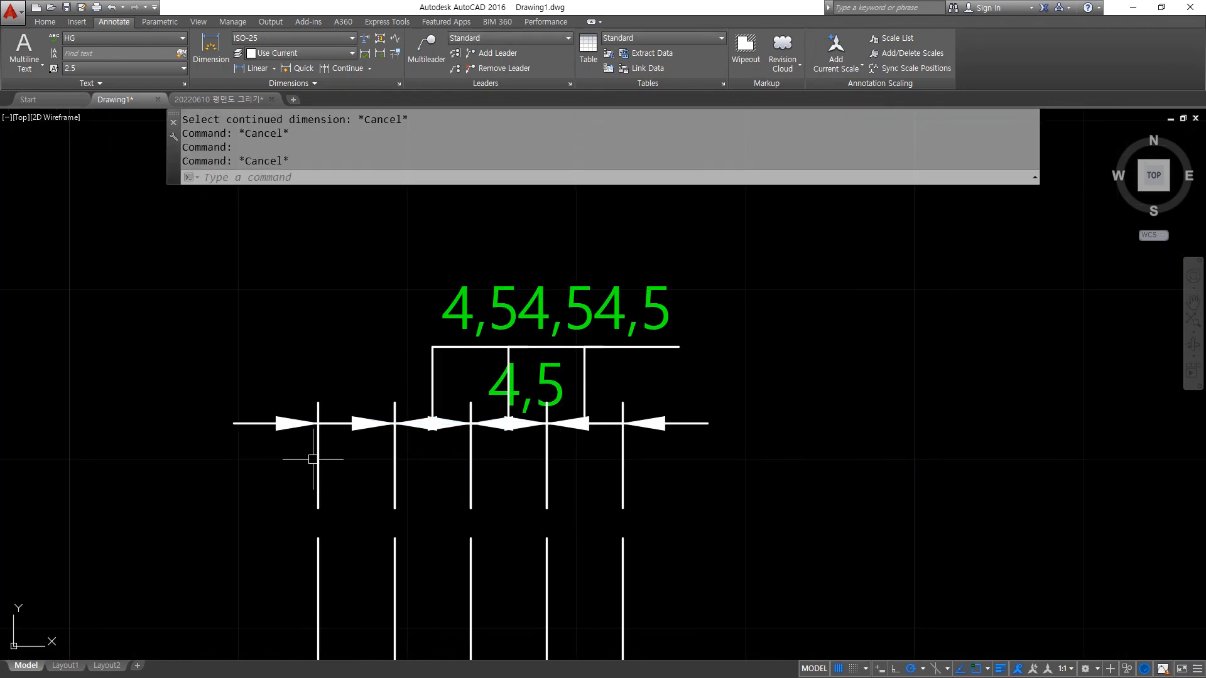
{"action": "left_click", "coordinate": [318, 458]}
{"action": "left_click", "coordinate": [526, 387]}
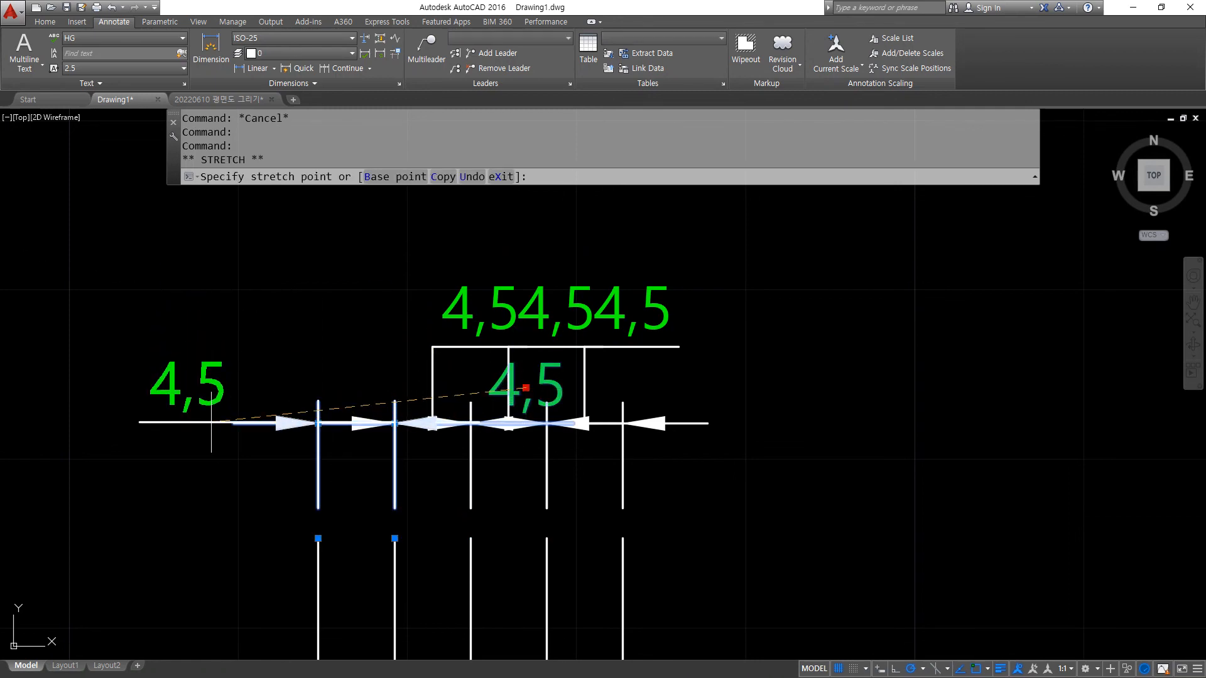
{"action": "key", "text": "Escape"}
{"action": "key", "text": "Escape"}
{"action": "key", "text": "Escape"}
- Match the first dimension's properties to those of the second dimension in the chain
{"action": "type", "text": "ma"}
{"action": "key", "text": "Return"}
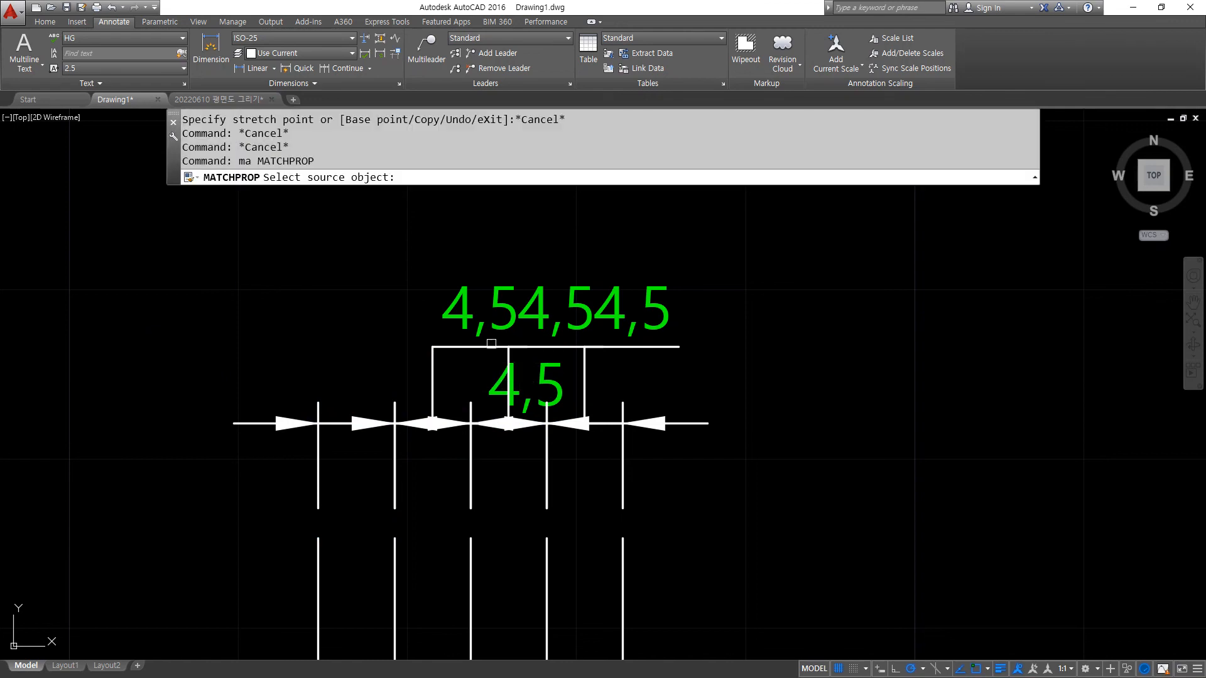
{"action": "left_click", "coordinate": [470, 414]}
{"action": "left_click", "coordinate": [233, 421]}
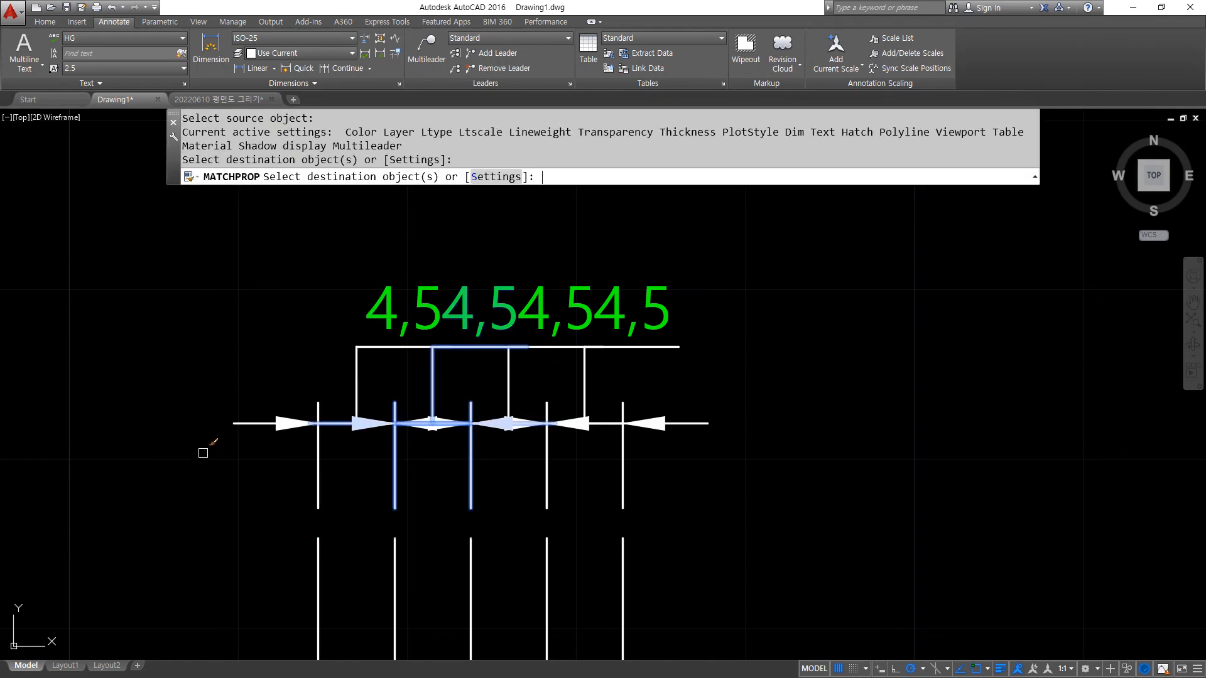
{"action": "key", "text": "Return"}
- Stretch the texts of the first and second dimensions up and to the left, side by side, with slanted leaders
{"action": "left_click", "coordinate": [356, 379]}
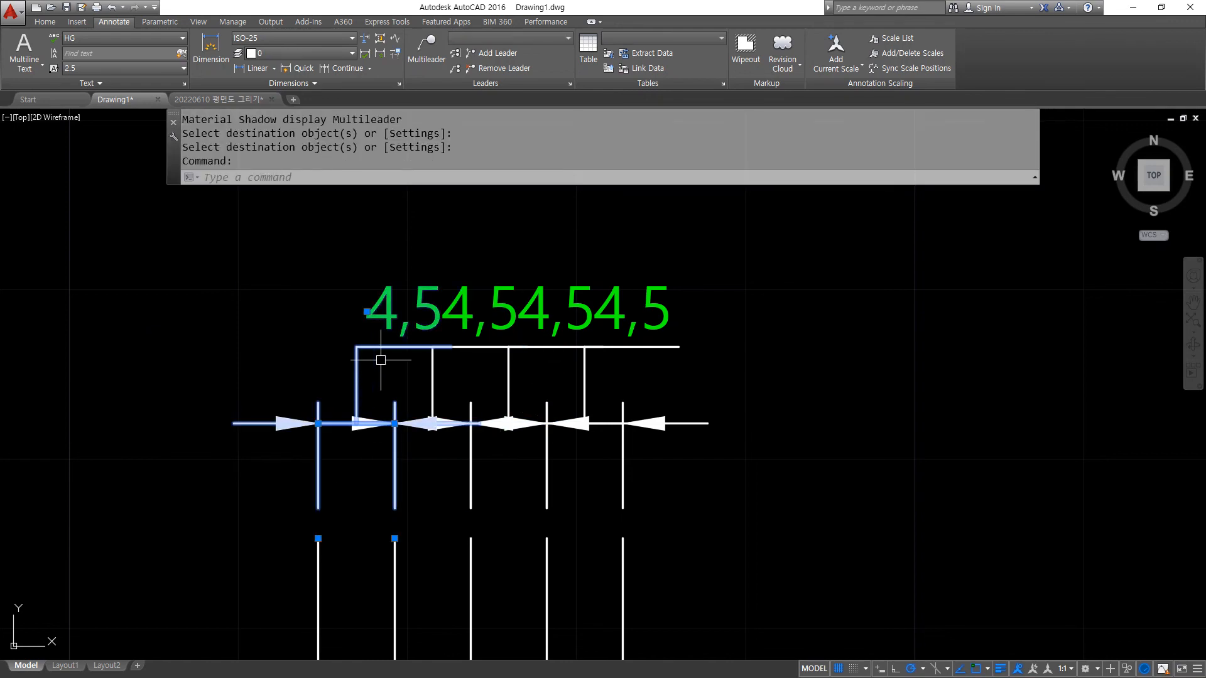
{"action": "left_click", "coordinate": [367, 311]}
{"action": "left_click", "coordinate": [179, 245]}
{"action": "key", "text": "Escape"}
{"action": "left_click", "coordinate": [486, 328]}
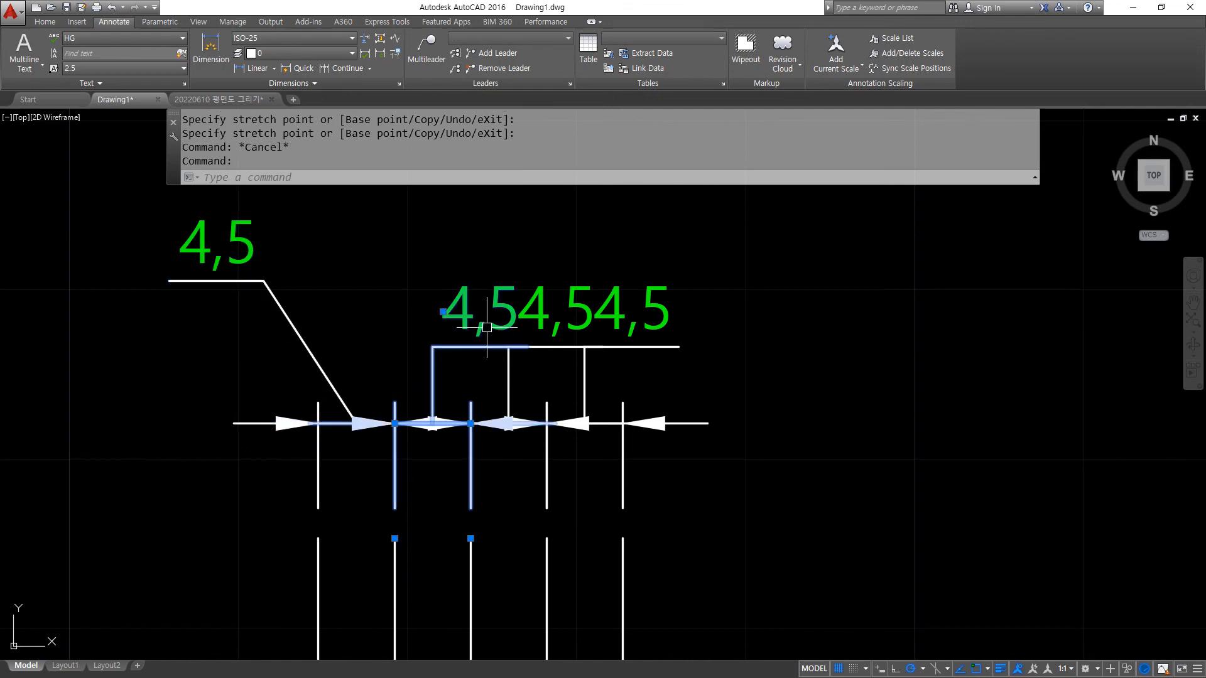
{"action": "left_click", "coordinate": [443, 312]}
{"action": "left_click", "coordinate": [306, 239]}
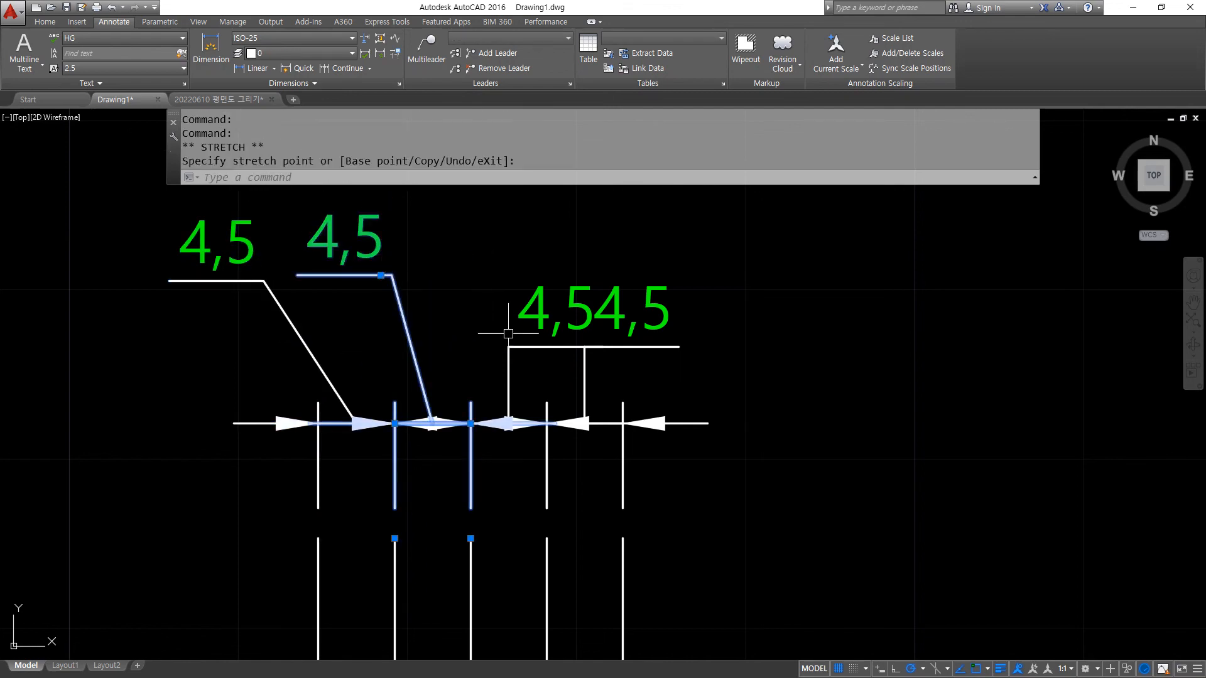
{"action": "key", "text": "Escape"}
- Stretch the third dimension's text up and slightly left, and the fourth's up and to the right, so all texts are separated
{"action": "left_click", "coordinate": [508, 334]}
{"action": "left_click", "coordinate": [519, 312]}
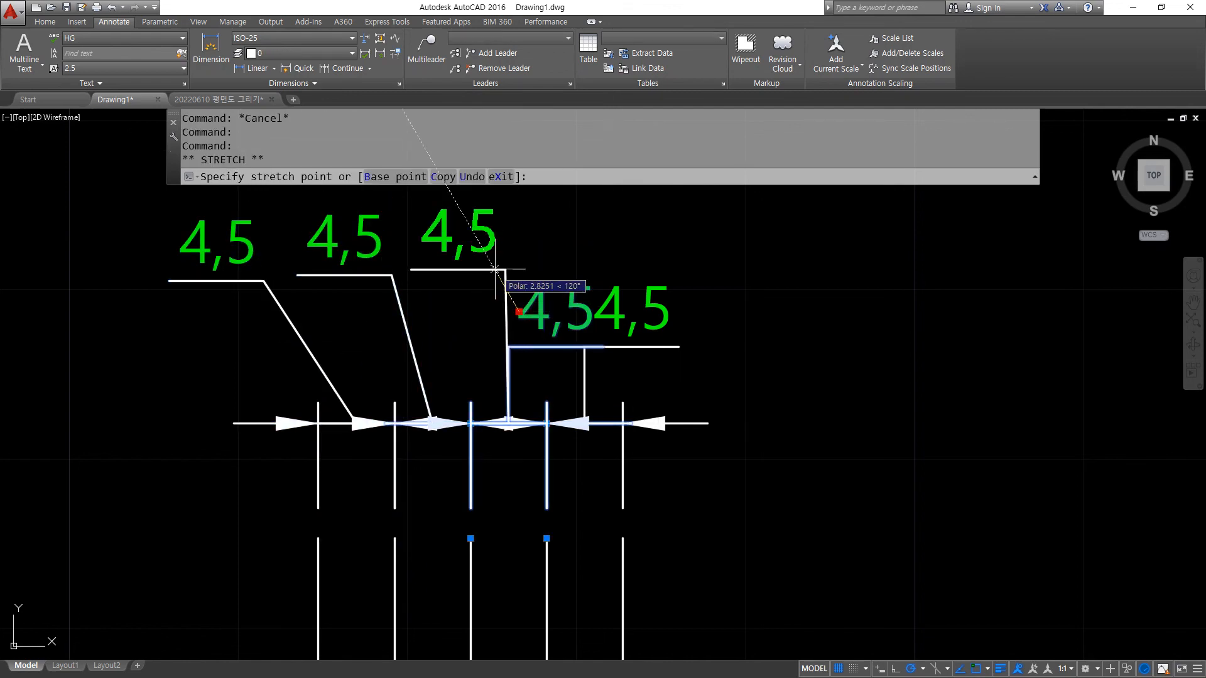
{"action": "left_click", "coordinate": [496, 269]}
{"action": "left_click", "coordinate": [647, 346]}
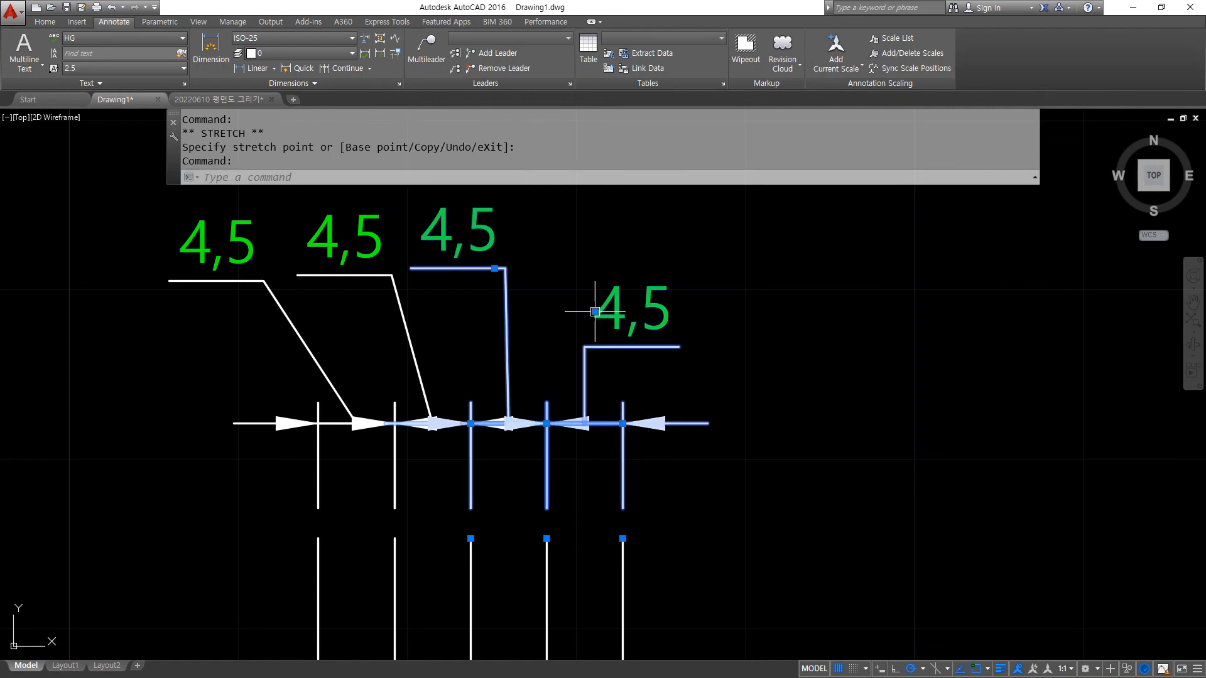
{"action": "left_click", "coordinate": [595, 312]}
{"action": "left_click", "coordinate": [655, 277]}
{"action": "middle_click_drag", "start_coordinate": [479, 465], "coordinate": [489, 477]}
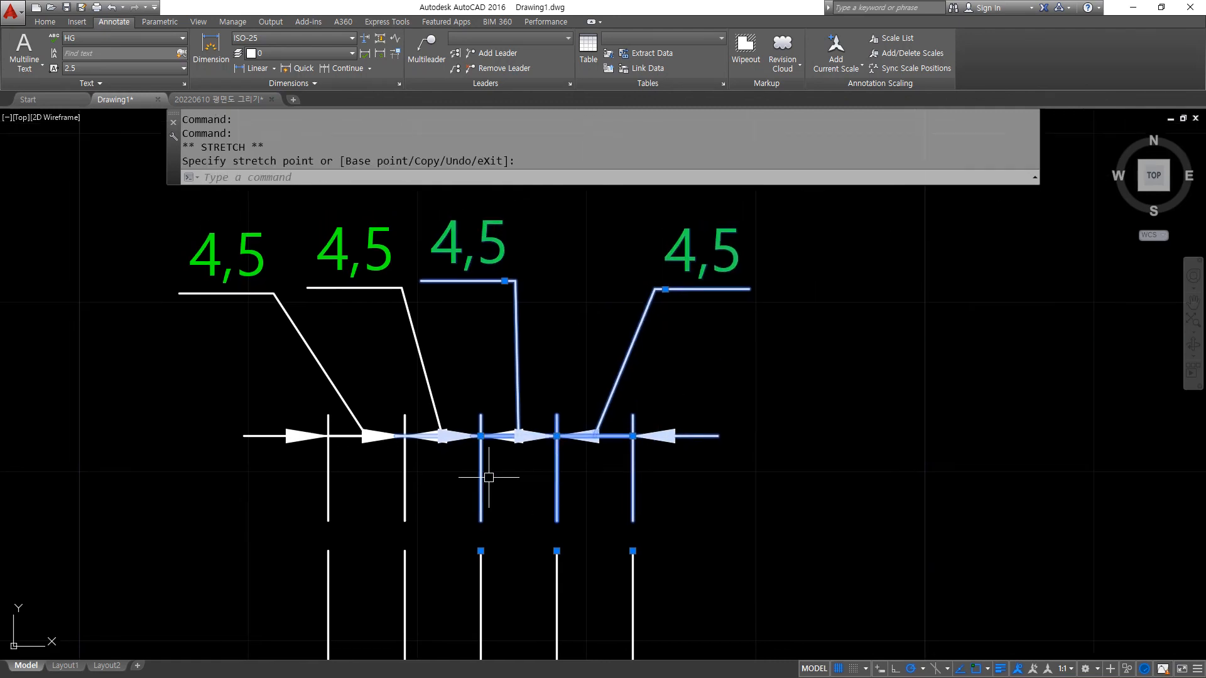
{"action": "mouse_move", "coordinate": [331, 478]}
{"action": "left_mouse_down"}
{"action": "mouse_move", "coordinate": [308, 480]}
{"action": "mouse_move", "coordinate": [439, 393]}
{"action": "mouse_move", "coordinate": [729, 433]}
{"action": "mouse_move", "coordinate": [486, 485]}
{"action": "mouse_move", "coordinate": [328, 479]}
{"action": "left_mouse_up"}
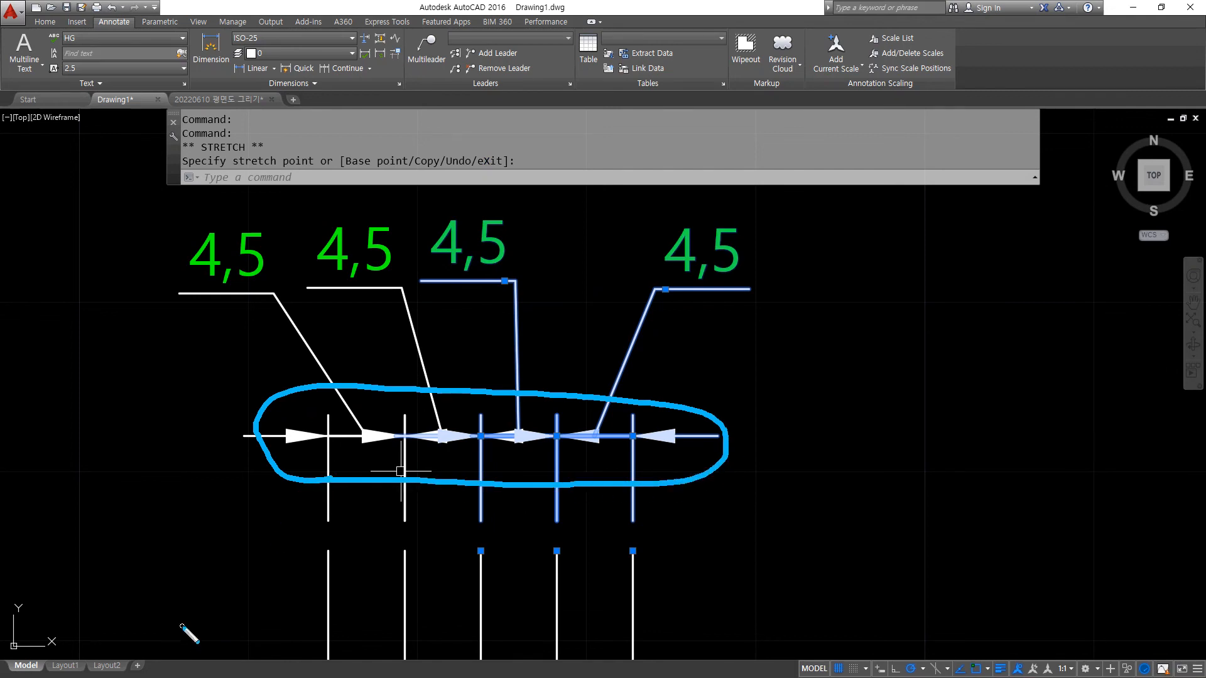
{"action": "key", "text": "Escape"}
{"action": "key", "text": "Escape"}
{"action": "key", "text": "Escape"}
- Set Arrow 2 of the first dimension in the chain to None in its properties
{"action": "left_click", "coordinate": [296, 436]}
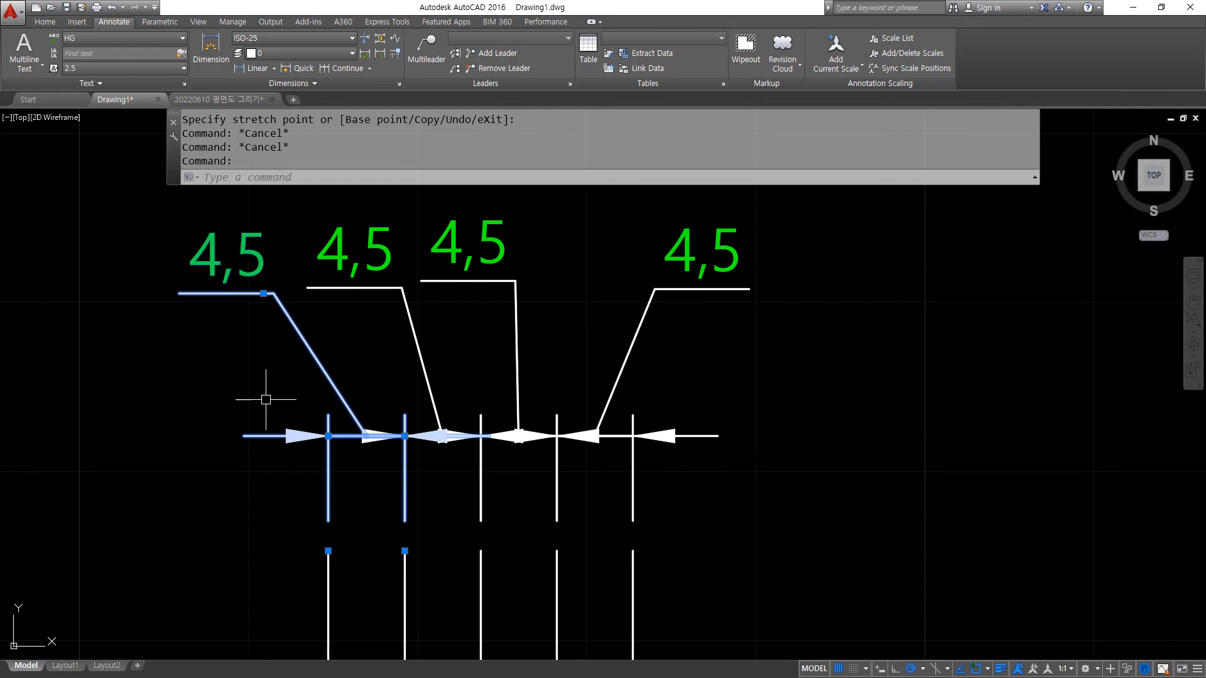
{"action": "key", "text": "ctrl+1"}
{"action": "middle_click_drag", "start_coordinate": [432, 428], "coordinate": [633, 384]}
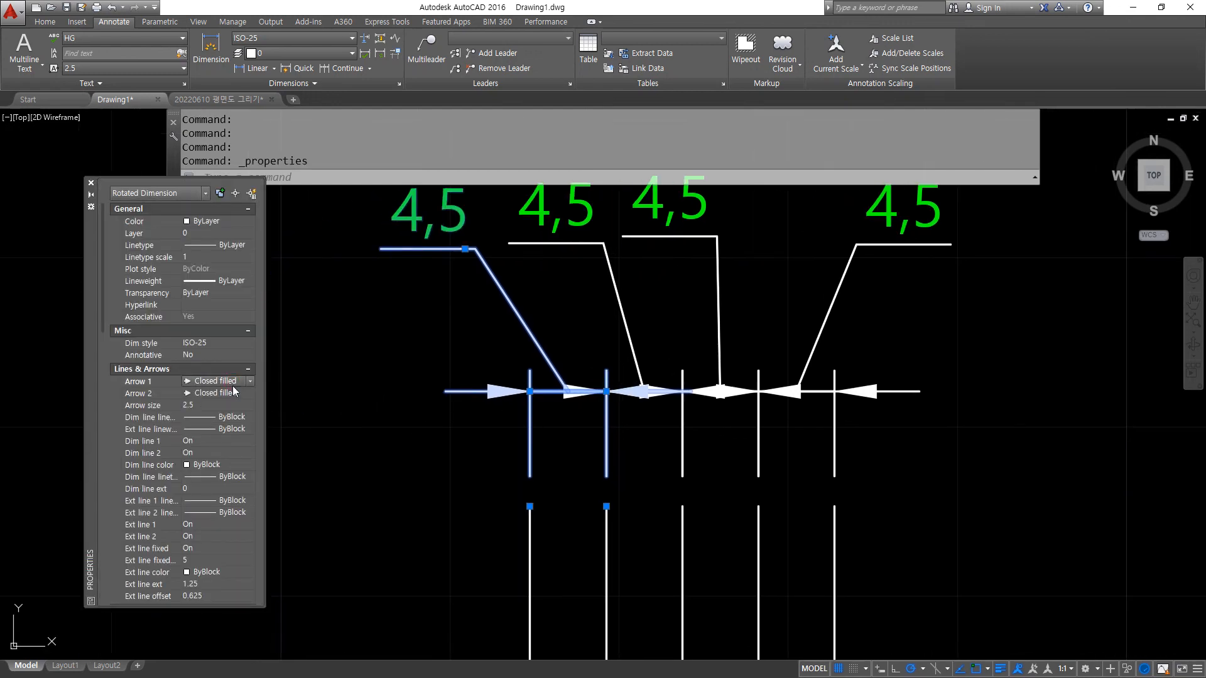
{"action": "left_click", "coordinate": [236, 393]}
{"action": "left_click", "coordinate": [237, 395]}
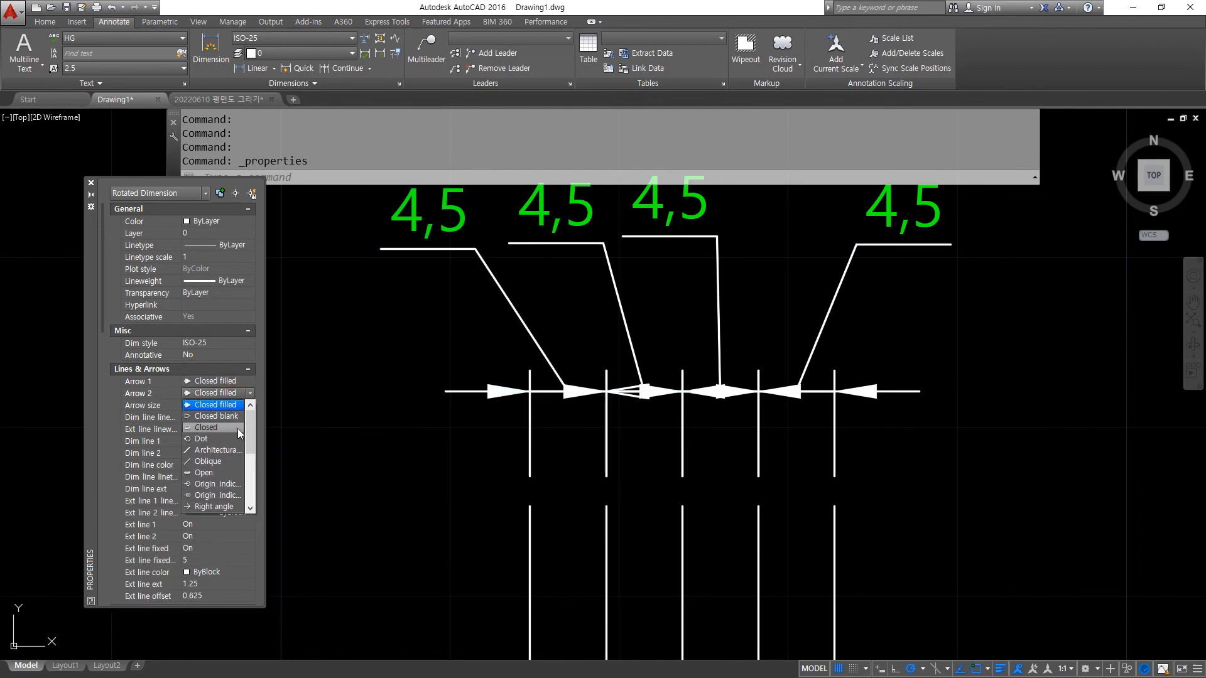
{"action": "scroll", "coordinate": [238, 440], "scroll_direction": "down", "scroll_amount": 4}
{"action": "left_click", "coordinate": [226, 495]}
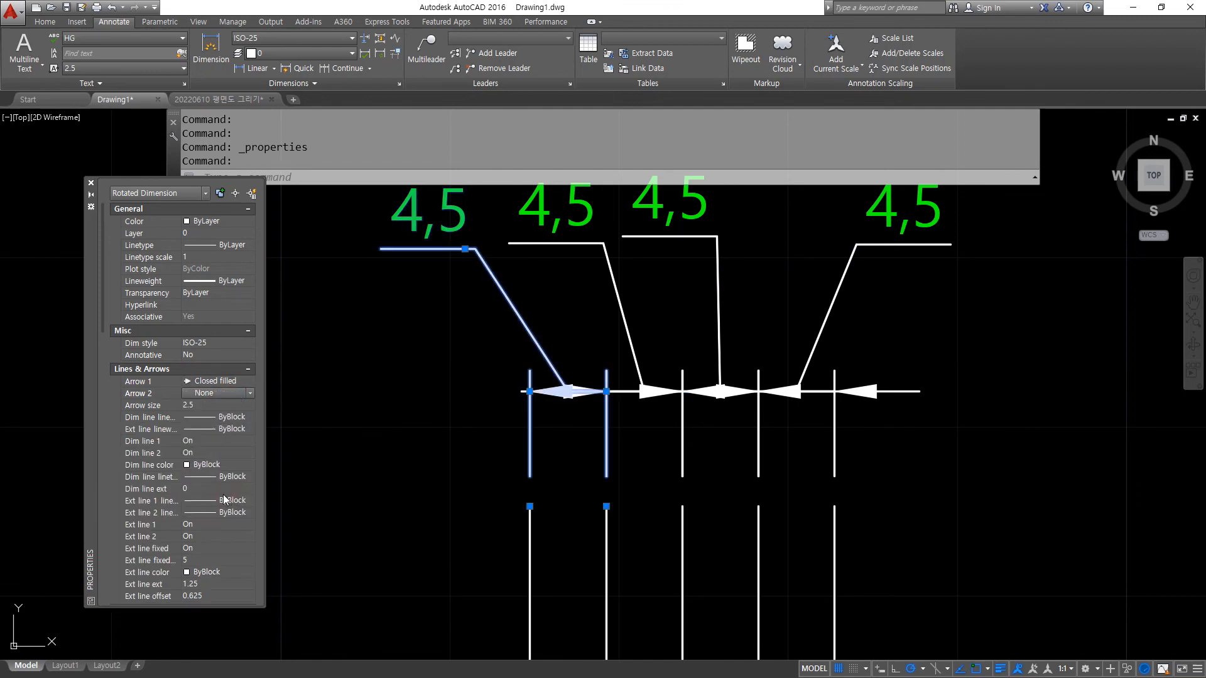
{"action": "key", "text": "Escape"}
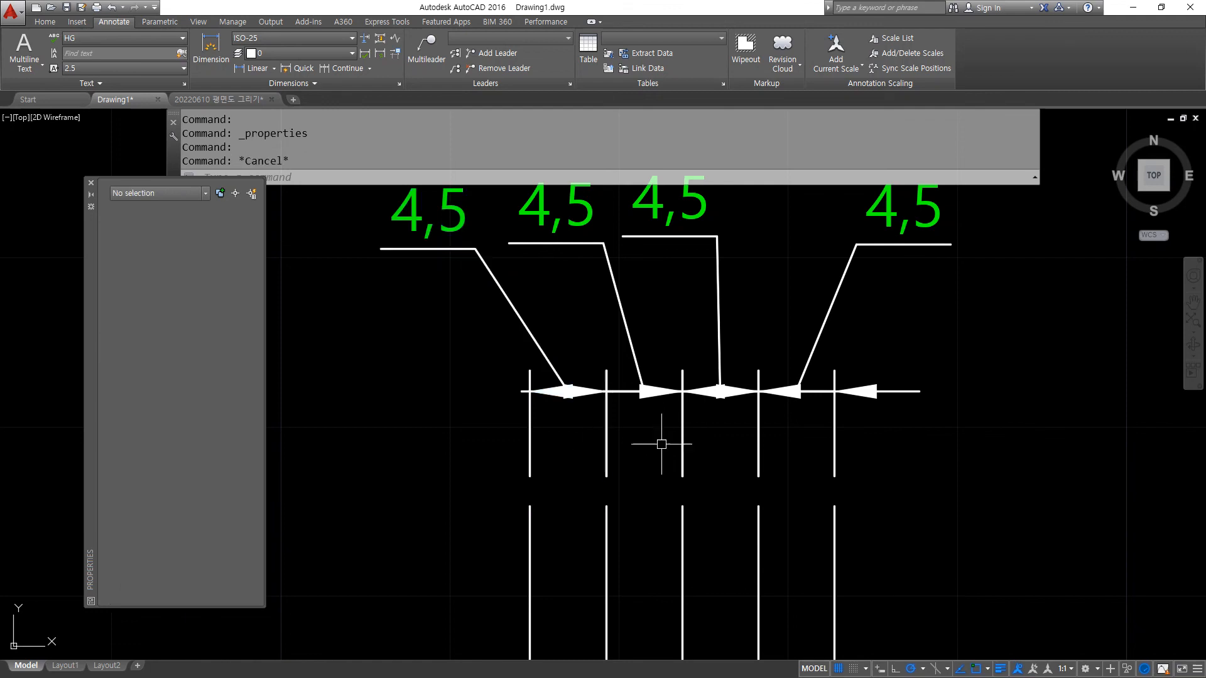
{"action": "key", "text": "Escape"}
- Set Arrow 1 of the last dimension in the chain to None
{"action": "left_click", "coordinate": [919, 392]}
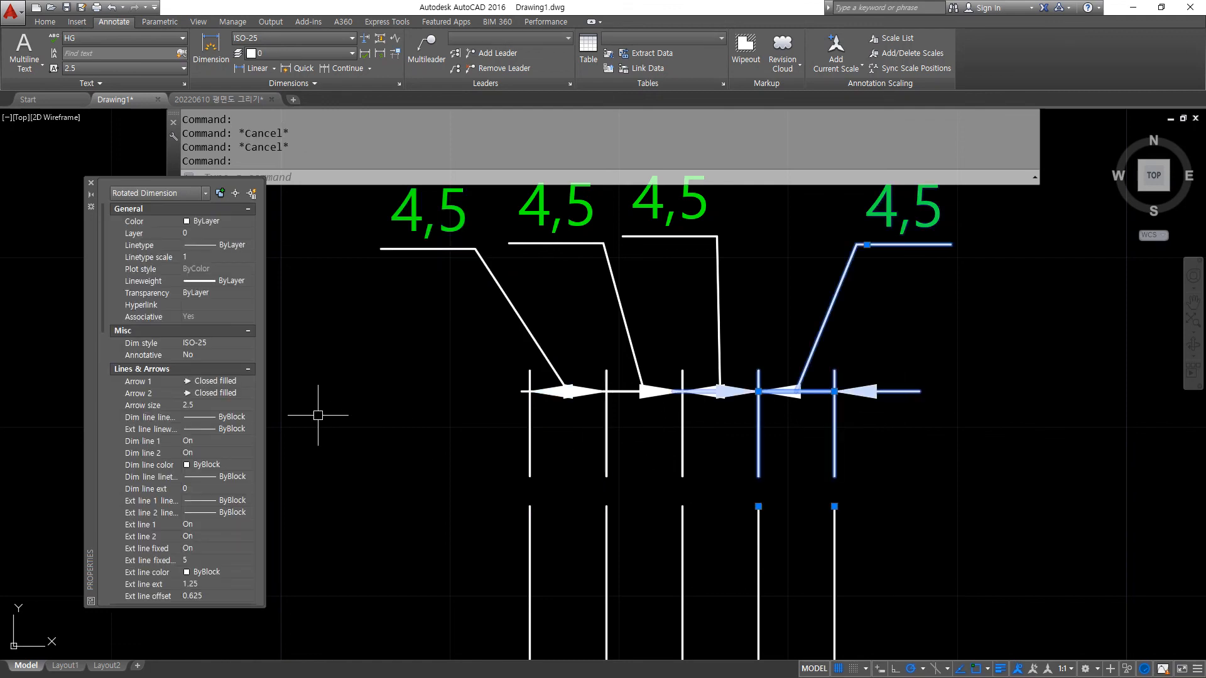
{"action": "left_click", "coordinate": [243, 380]}
{"action": "left_click", "coordinate": [250, 382]}
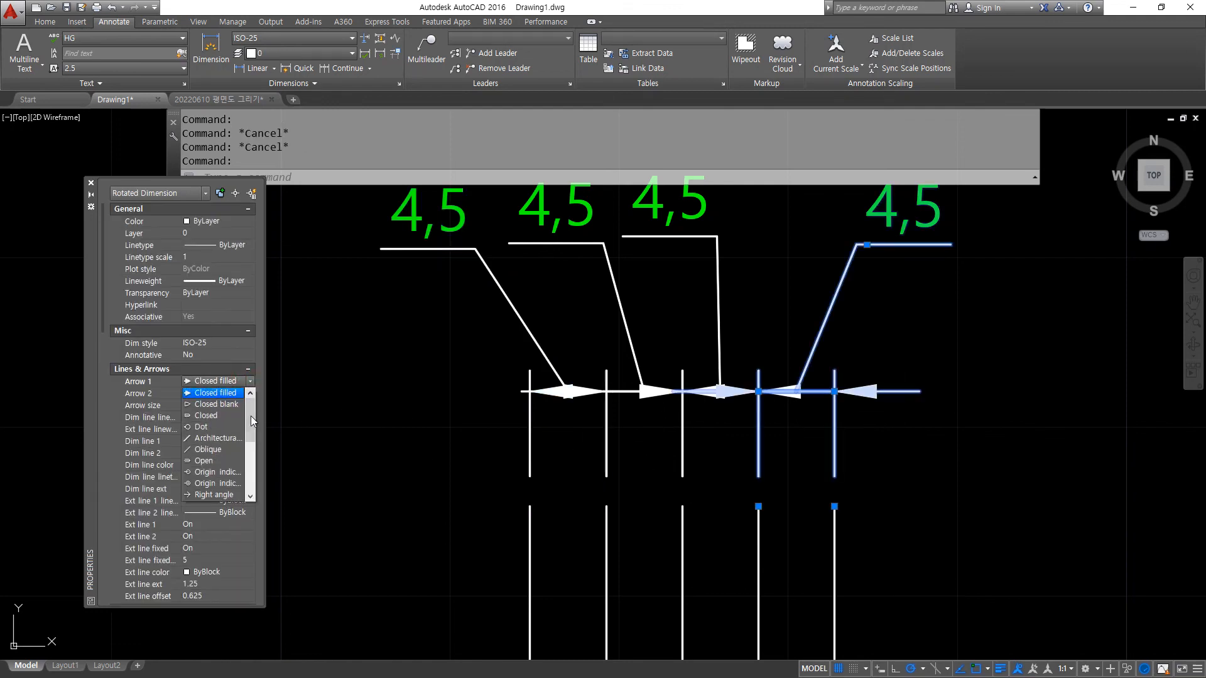
{"action": "left_click_drag", "start_coordinate": [251, 425], "coordinate": [250, 482]}
{"action": "left_click", "coordinate": [221, 485]}
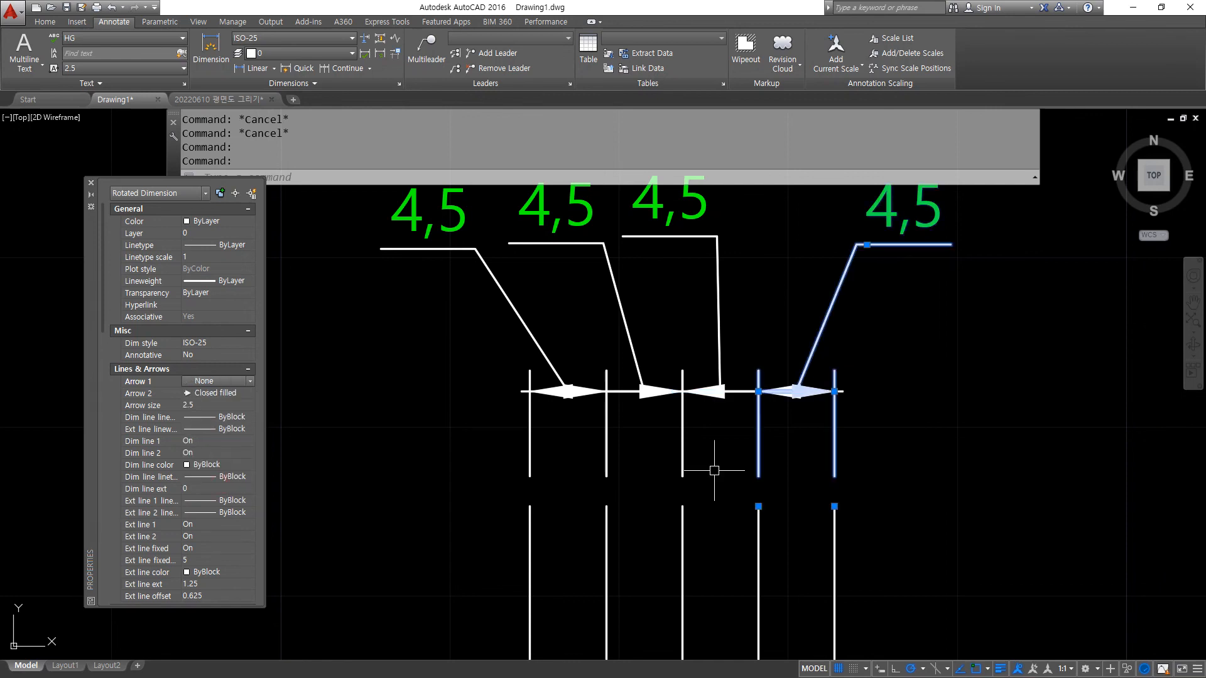
{"action": "key", "text": "Escape"}
- Set both Arrow 1 and Arrow 2 of the two middle dimensions to None
{"action": "left_click", "coordinate": [724, 451]}
{"action": "left_click", "coordinate": [639, 452]}
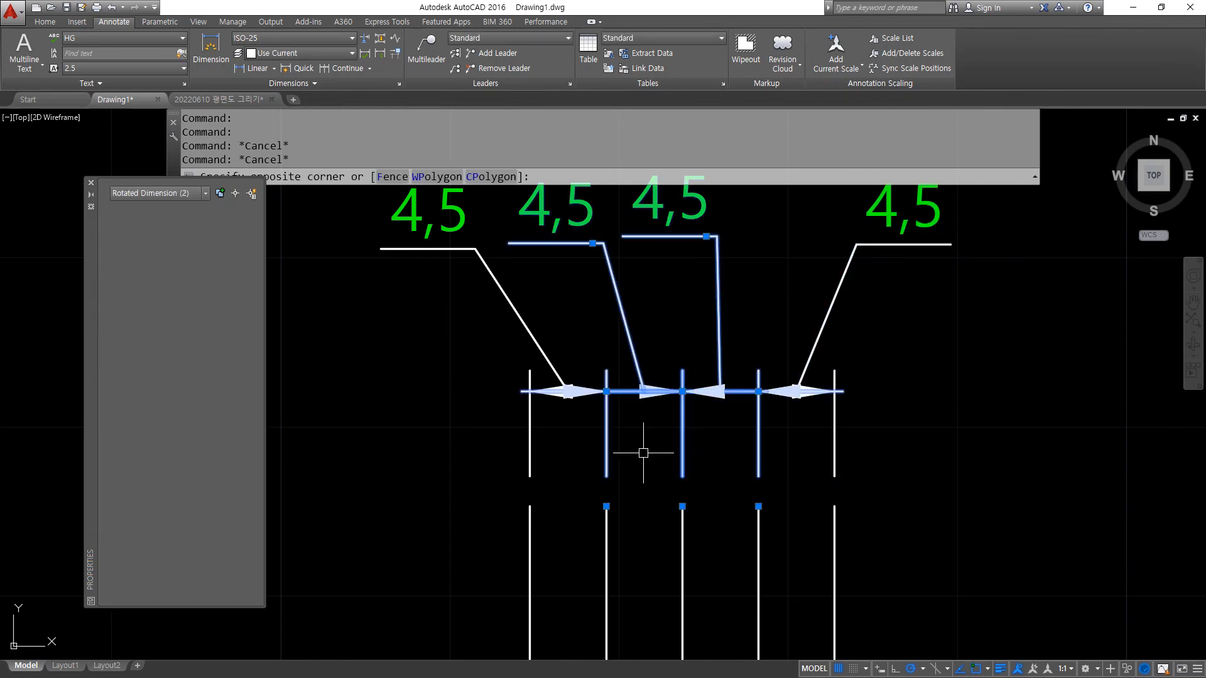
{"action": "left_click", "coordinate": [227, 381]}
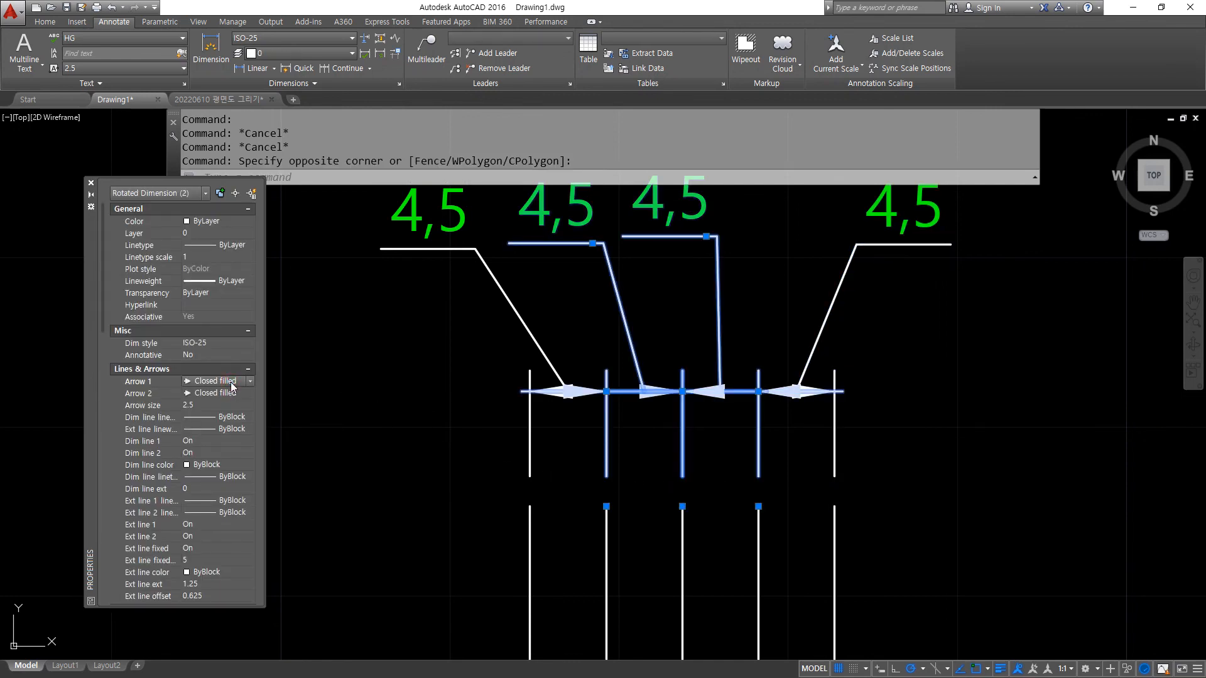
{"action": "left_click", "coordinate": [226, 381]}
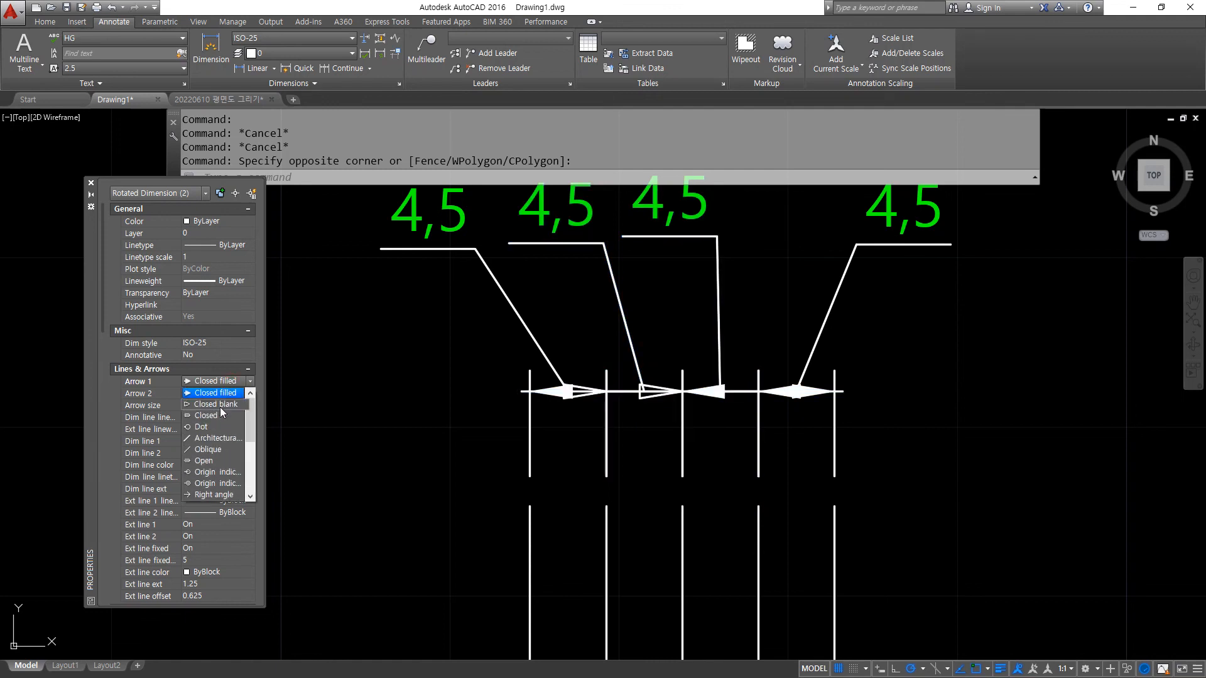
{"action": "left_click_drag", "start_coordinate": [250, 420], "coordinate": [254, 518]}
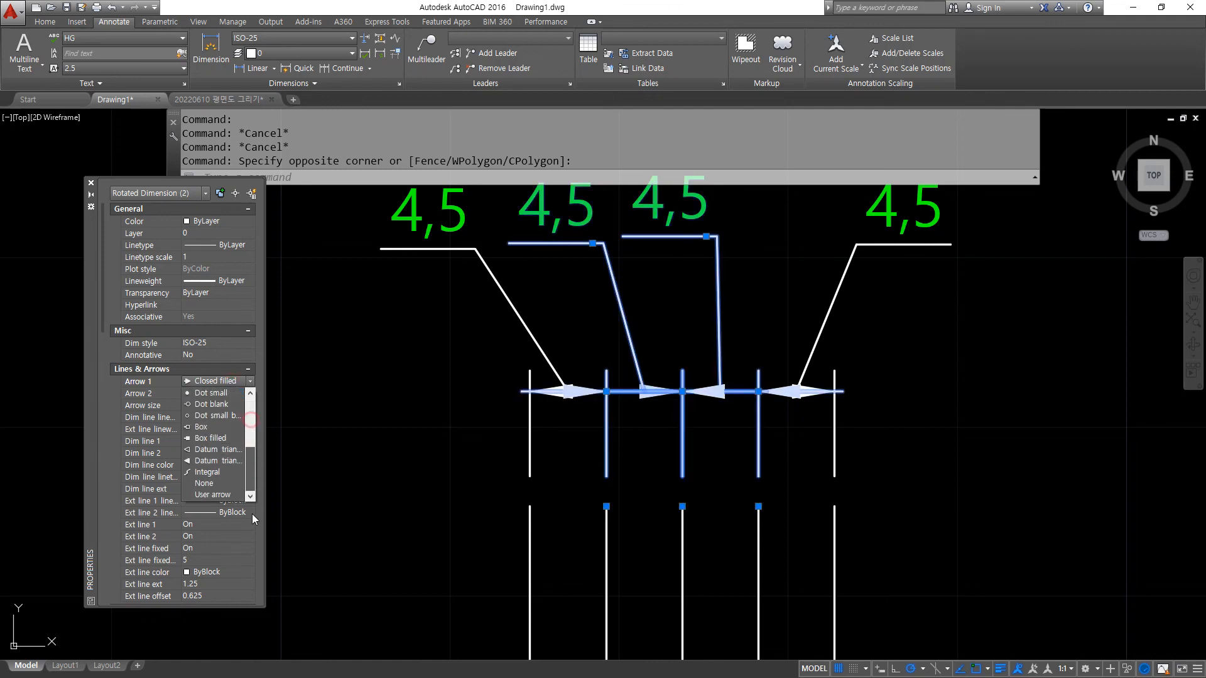
{"action": "left_click", "coordinate": [232, 483]}
{"action": "left_click", "coordinate": [240, 395]}
{"action": "left_click", "coordinate": [240, 395]}
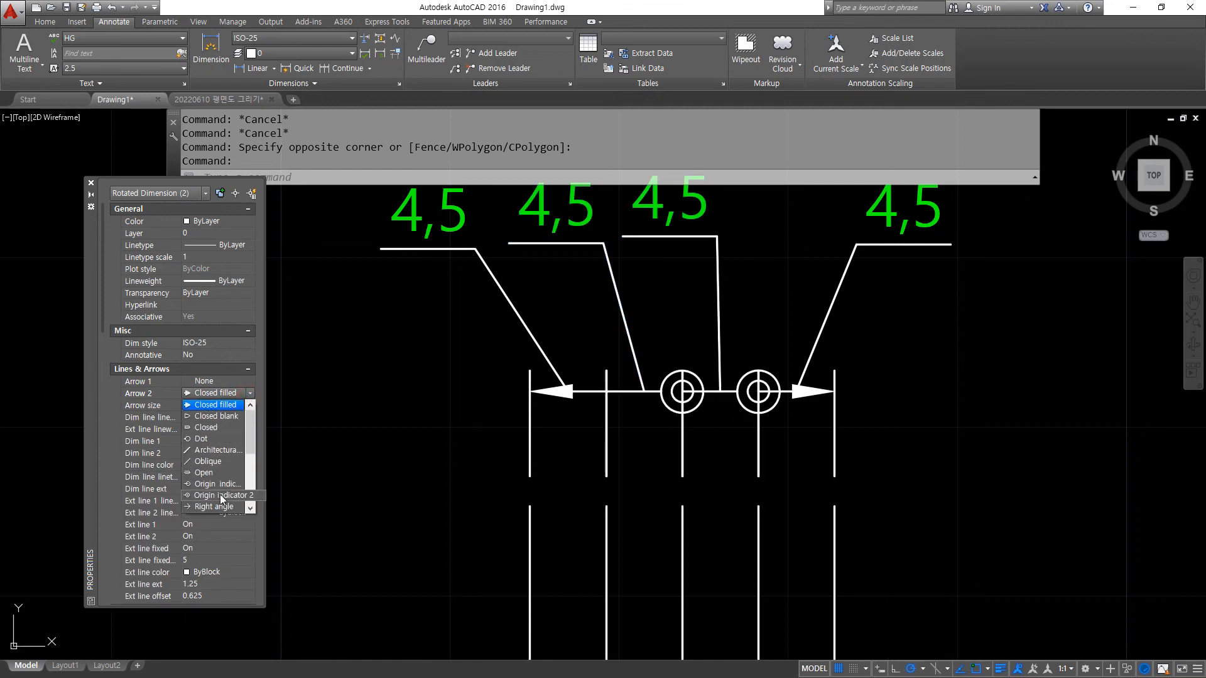
{"action": "scroll", "coordinate": [222, 484], "scroll_direction": "down", "scroll_amount": 4}
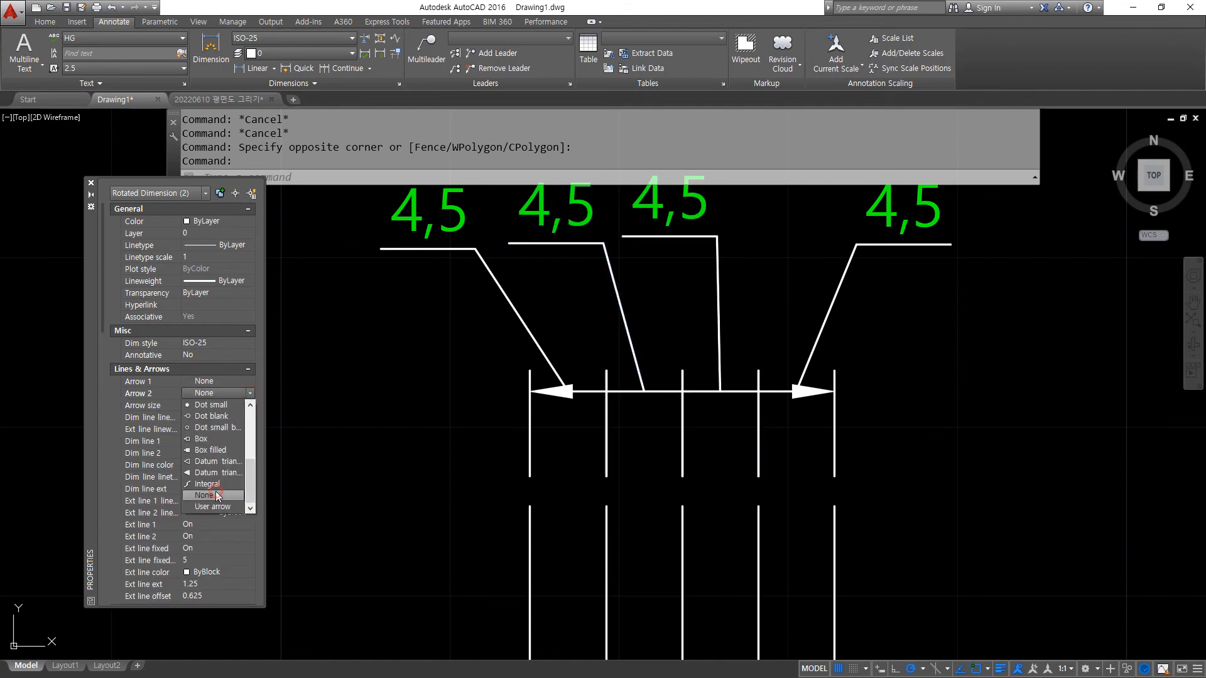
{"action": "left_click", "coordinate": [217, 494]}
{"action": "key", "text": "Escape"}
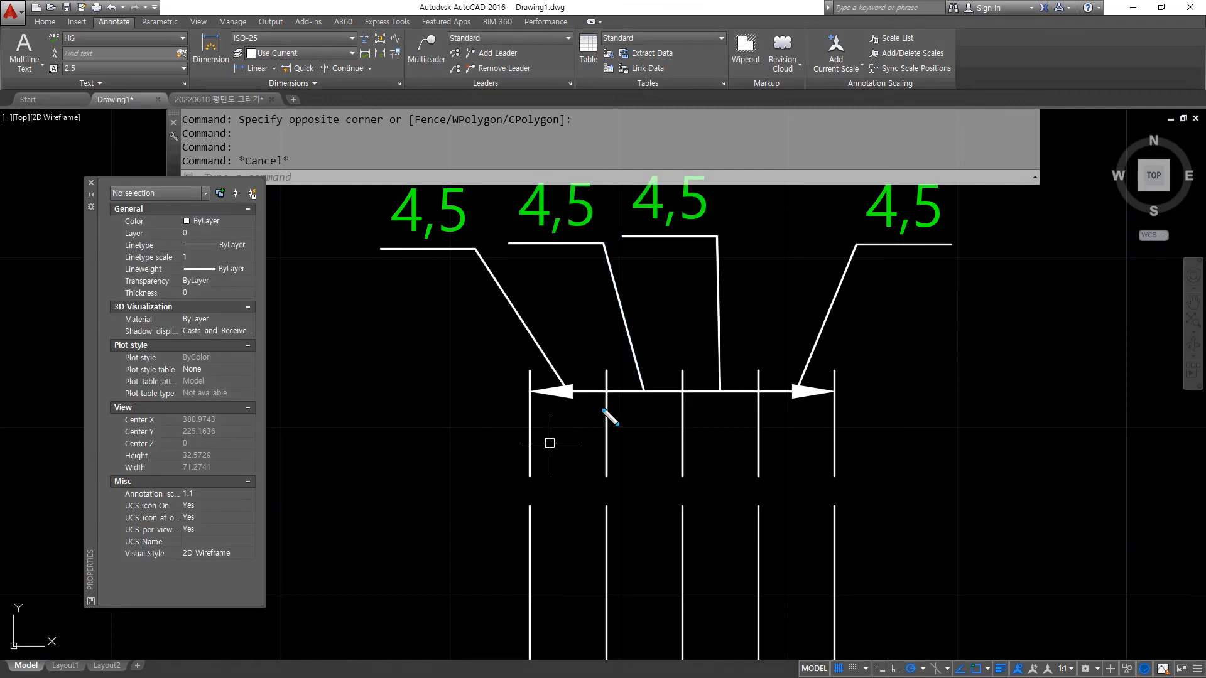
{"action": "mouse_move", "coordinate": [553, 367]}
{"action": "left_mouse_down"}
{"action": "mouse_move", "coordinate": [551, 411]}
{"action": "mouse_move", "coordinate": [848, 398]}
{"action": "mouse_move", "coordinate": [816, 424]}
{"action": "left_mouse_up"}
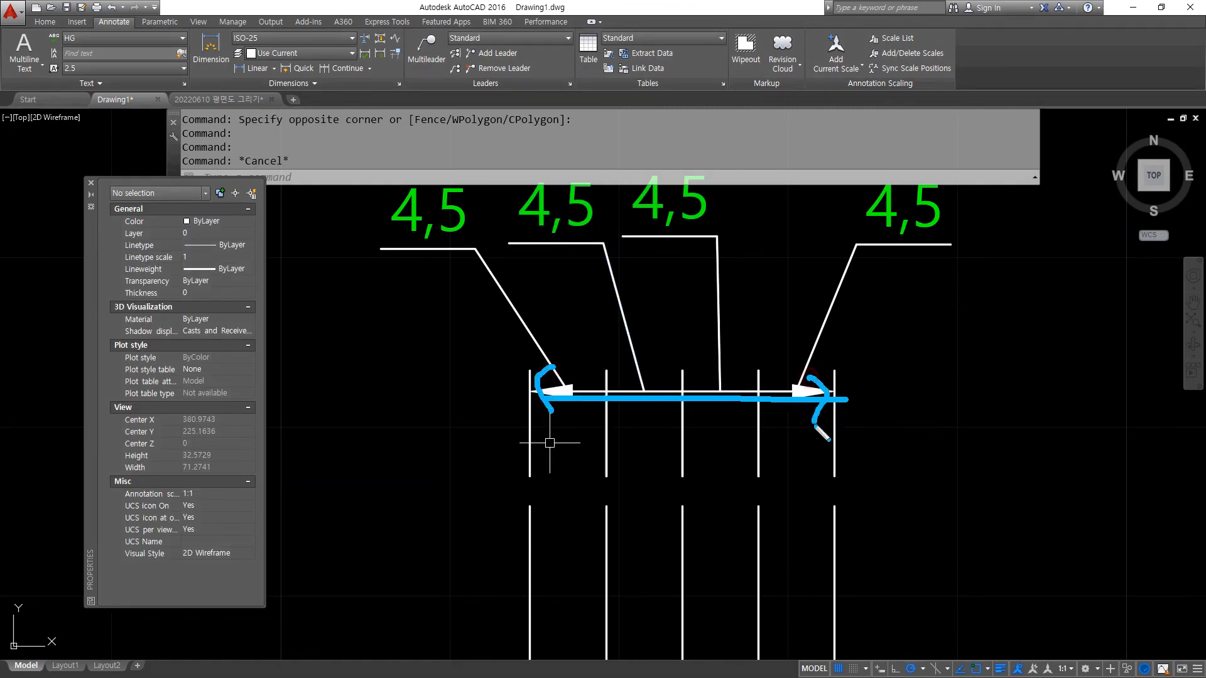
{"action": "key", "text": "Escape"}
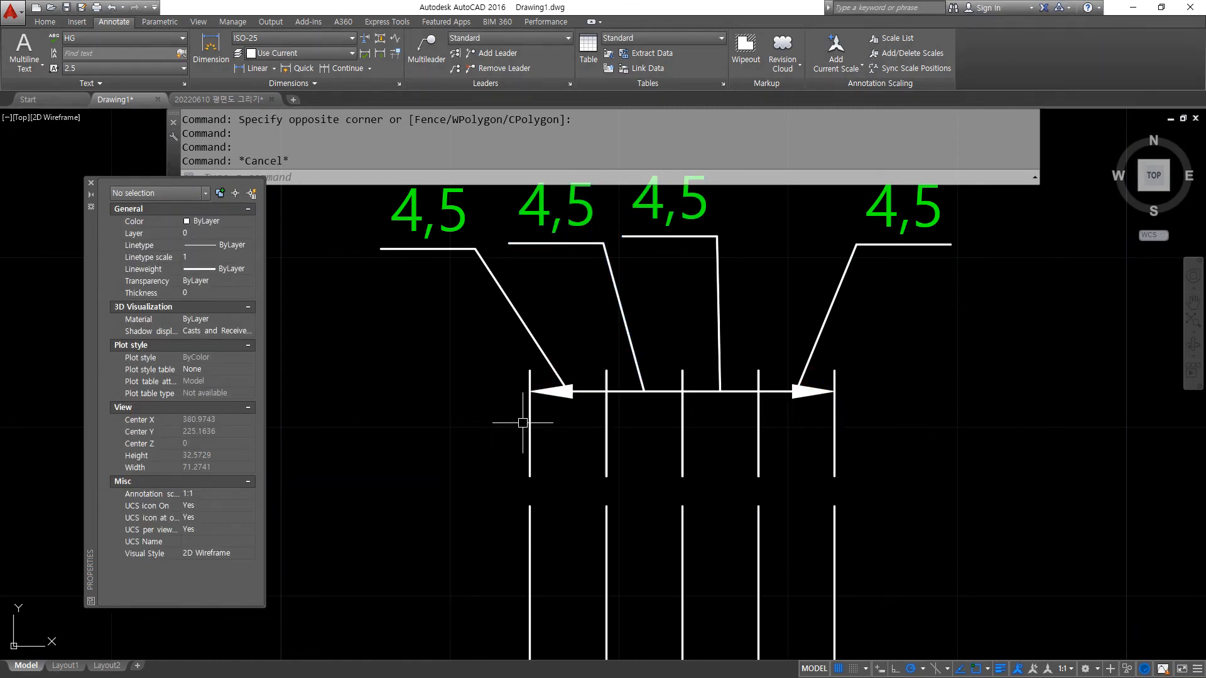
- Set both Arrow 1 and Arrow 2 of the two middle dimensions to Dot
{"action": "left_click", "coordinate": [720, 434]}
{"action": "left_click", "coordinate": [668, 463]}
{"action": "left_click", "coordinate": [241, 381]}
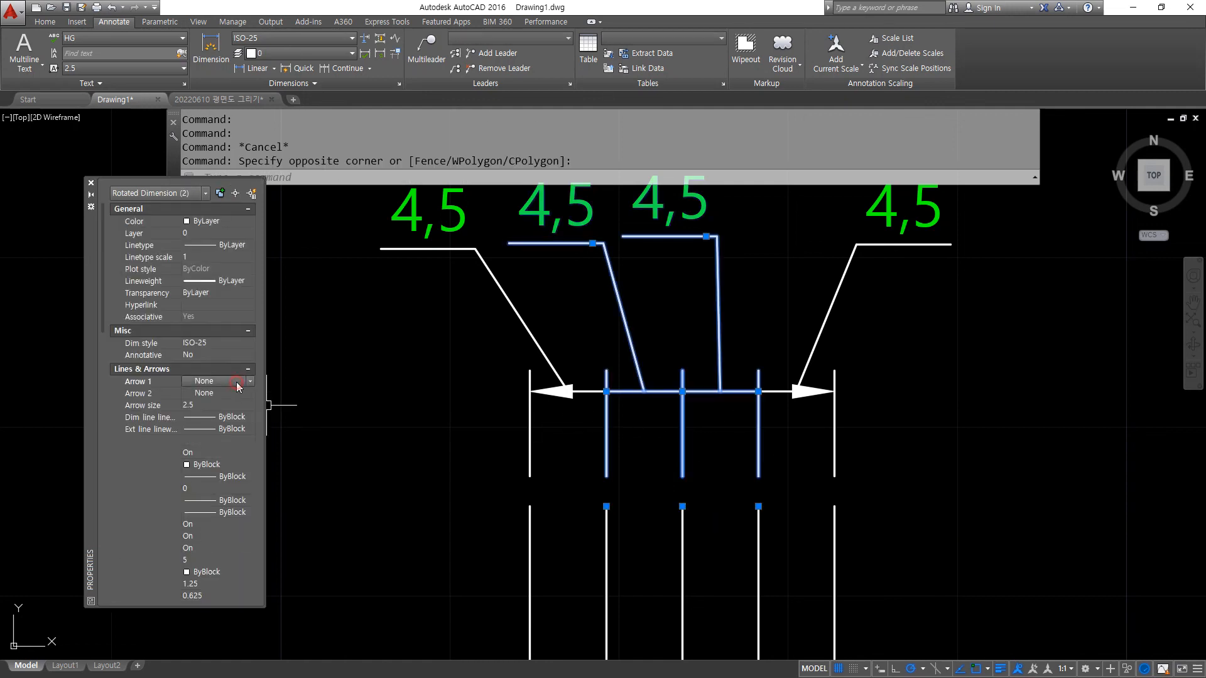
{"action": "left_click", "coordinate": [250, 382]}
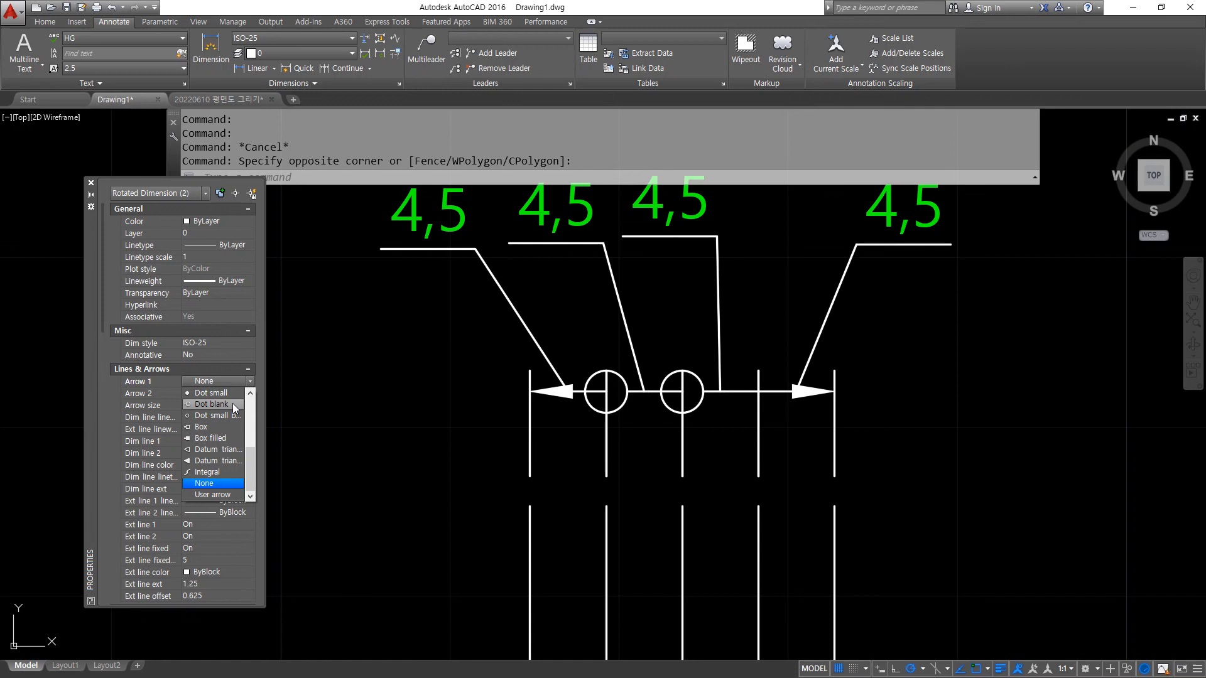
{"action": "scroll", "coordinate": [237, 414], "scroll_direction": "up", "scroll_amount": 2}
{"action": "scroll", "coordinate": [236, 423], "scroll_direction": "up", "scroll_amount": 3}
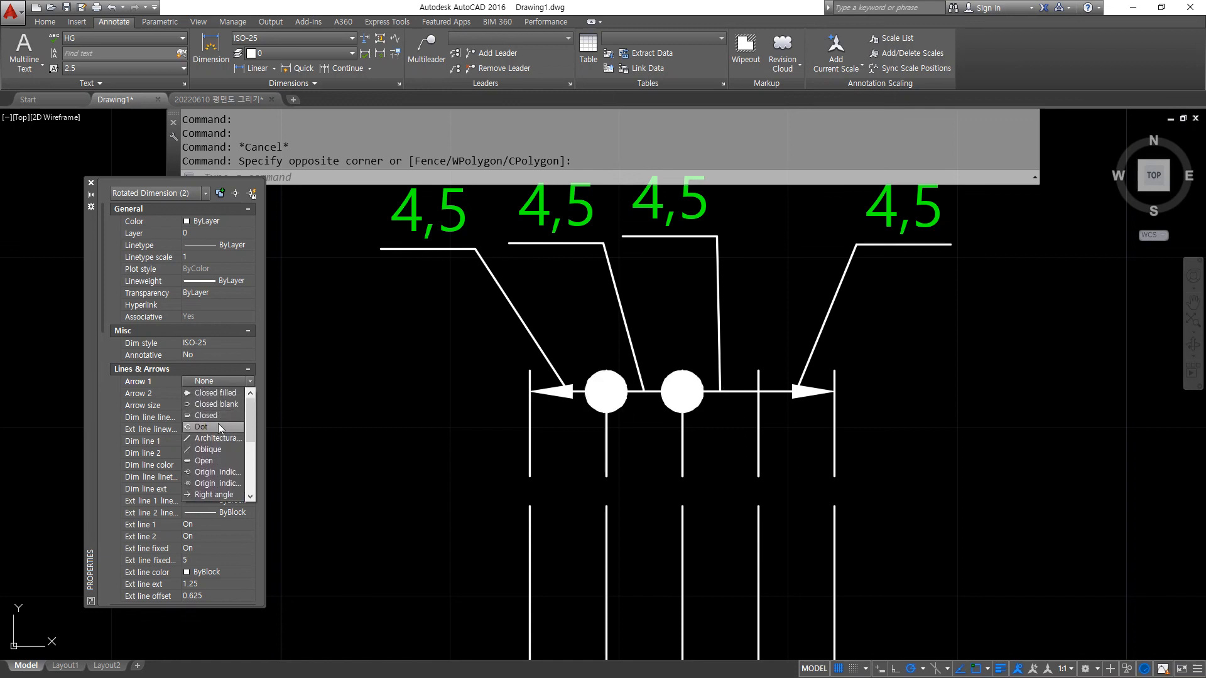
{"action": "left_click", "coordinate": [218, 426]}
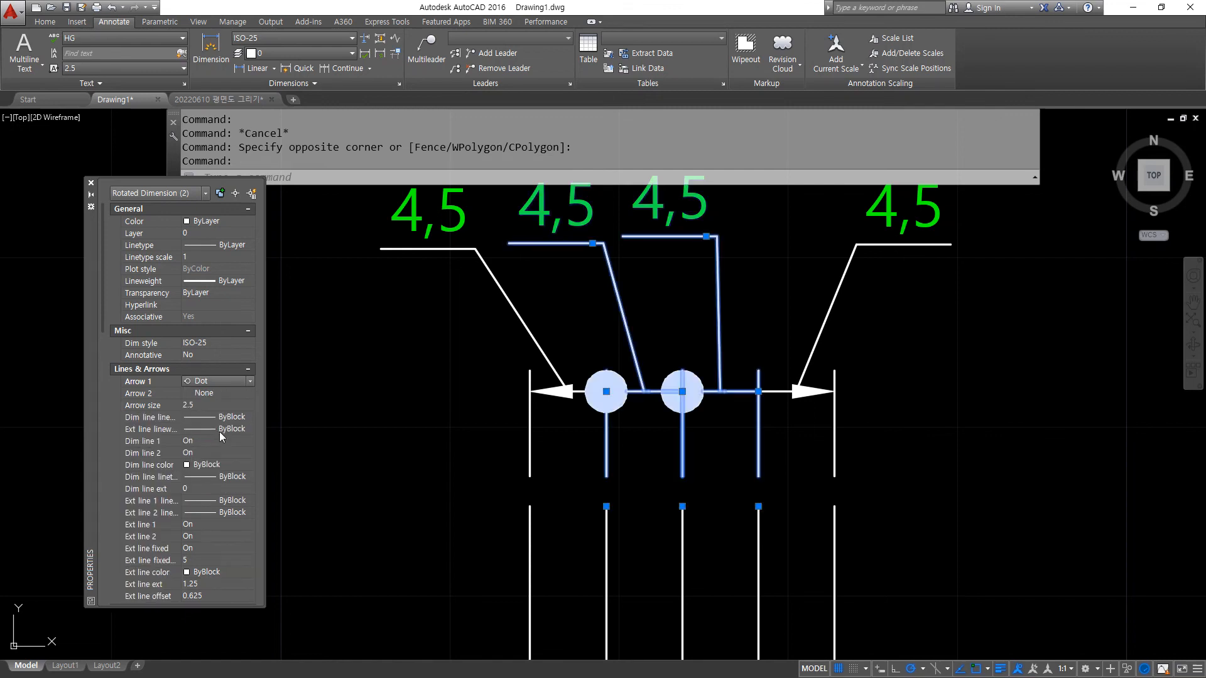
{"action": "left_click", "coordinate": [249, 395]}
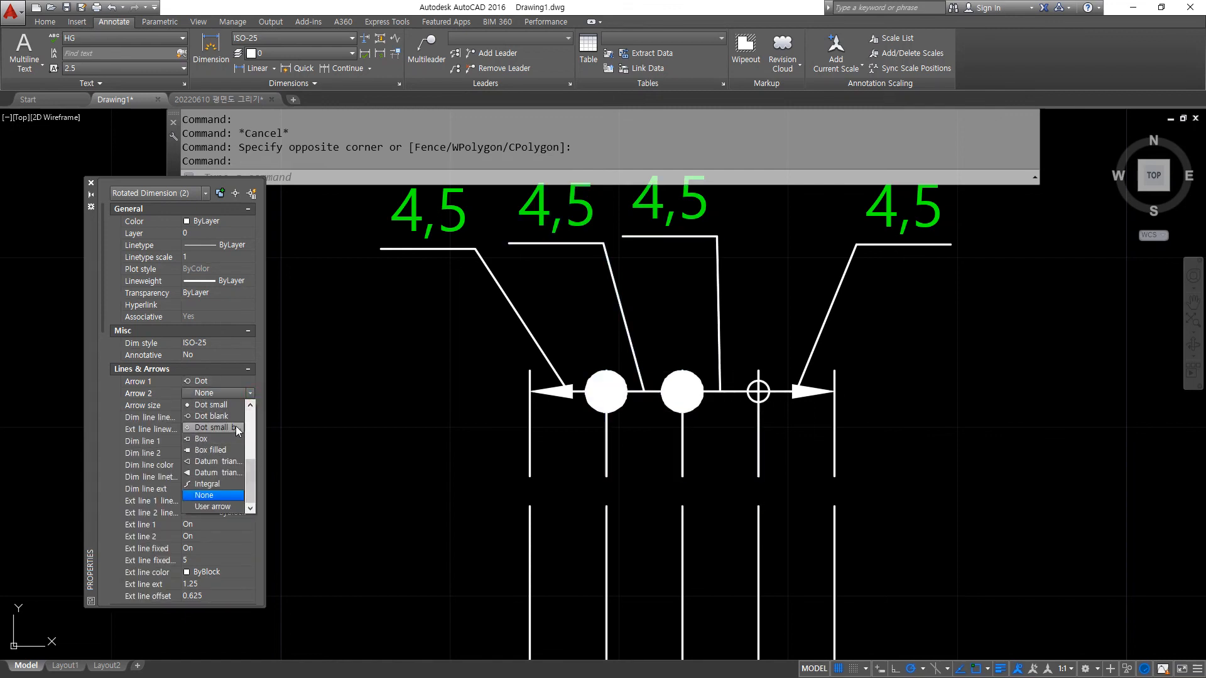
{"action": "scroll", "coordinate": [236, 426], "scroll_direction": "up", "scroll_amount": 4}
{"action": "left_click", "coordinate": [228, 439]}
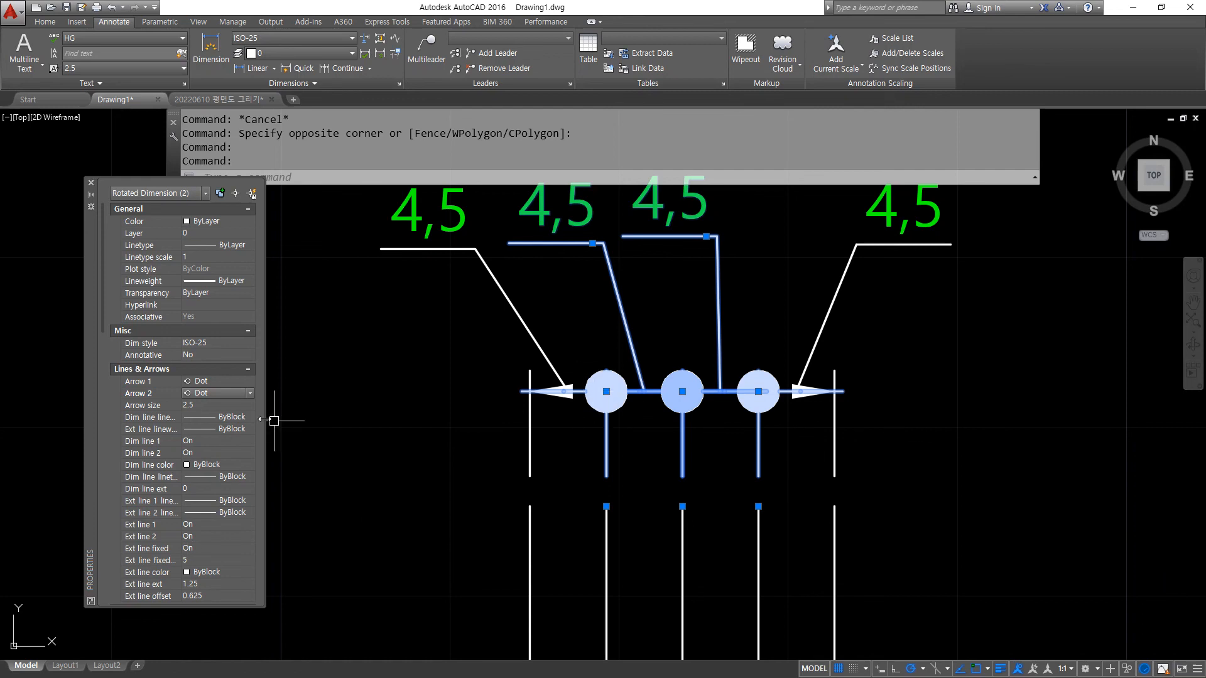
- Set both Arrow 1 and Arrow 2 of the two middle dimensions to Oblique and clear the selection
{"action": "left_click", "coordinate": [234, 381]}
{"action": "left_click", "coordinate": [250, 381]}
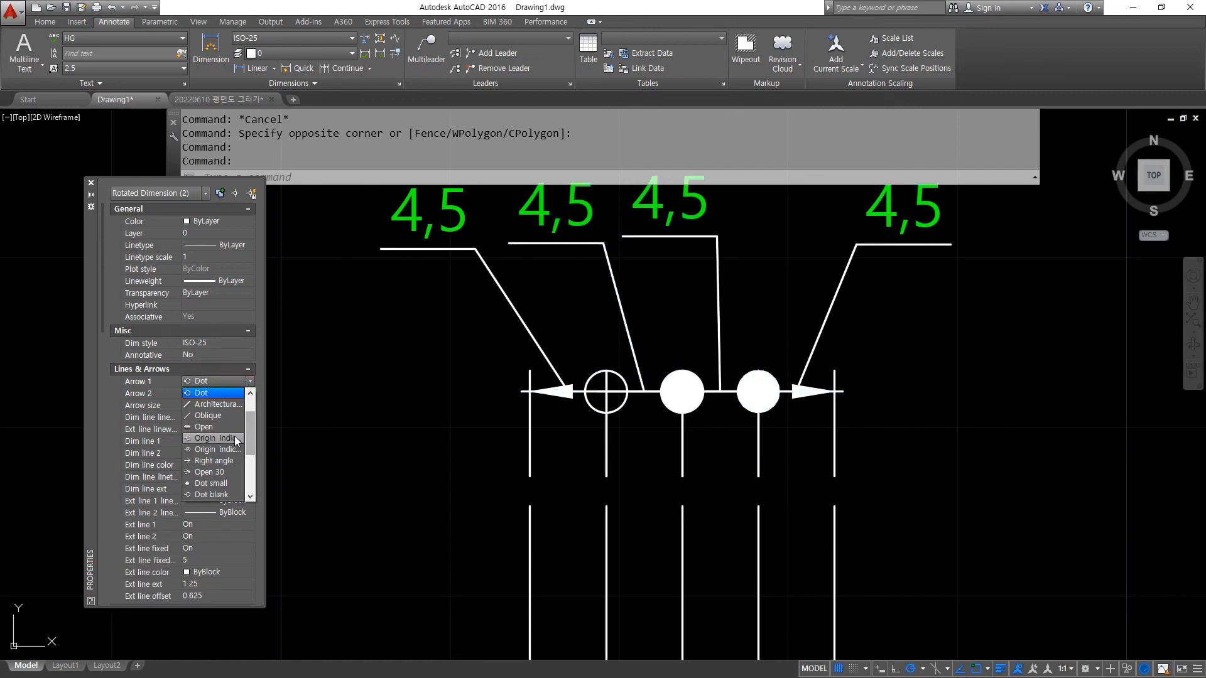
{"action": "left_click", "coordinate": [230, 416]}
{"action": "left_click", "coordinate": [247, 393]}
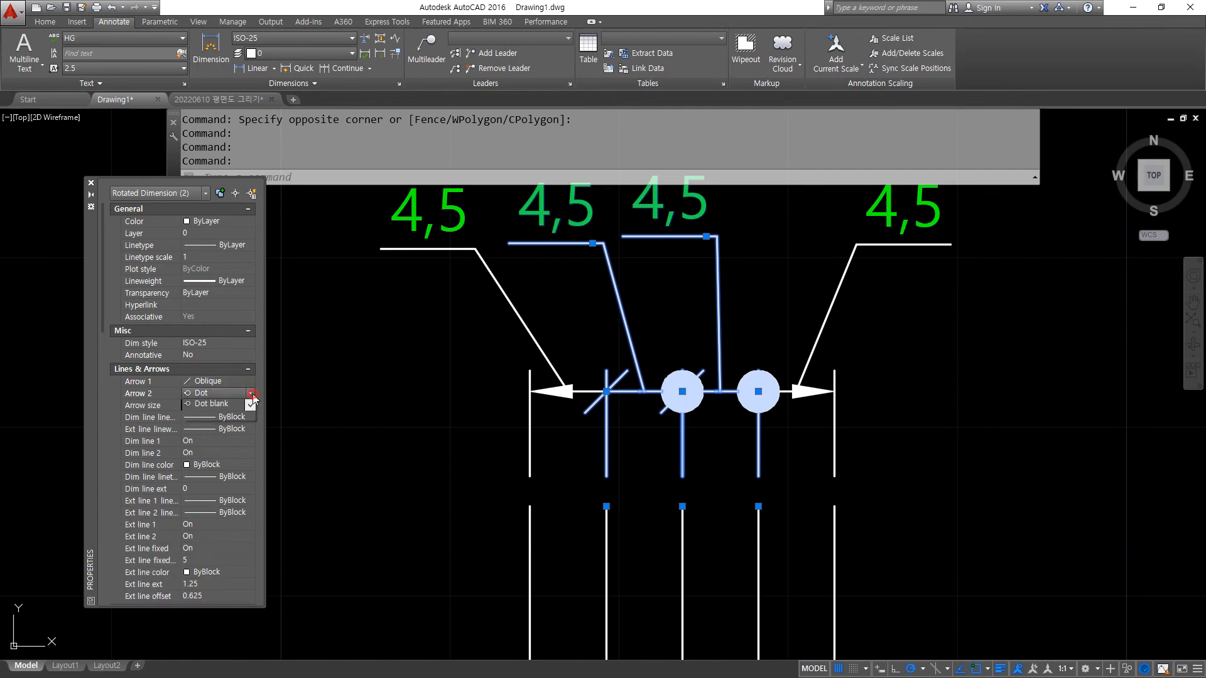
{"action": "left_click", "coordinate": [250, 394]}
{"action": "left_click", "coordinate": [239, 427]}
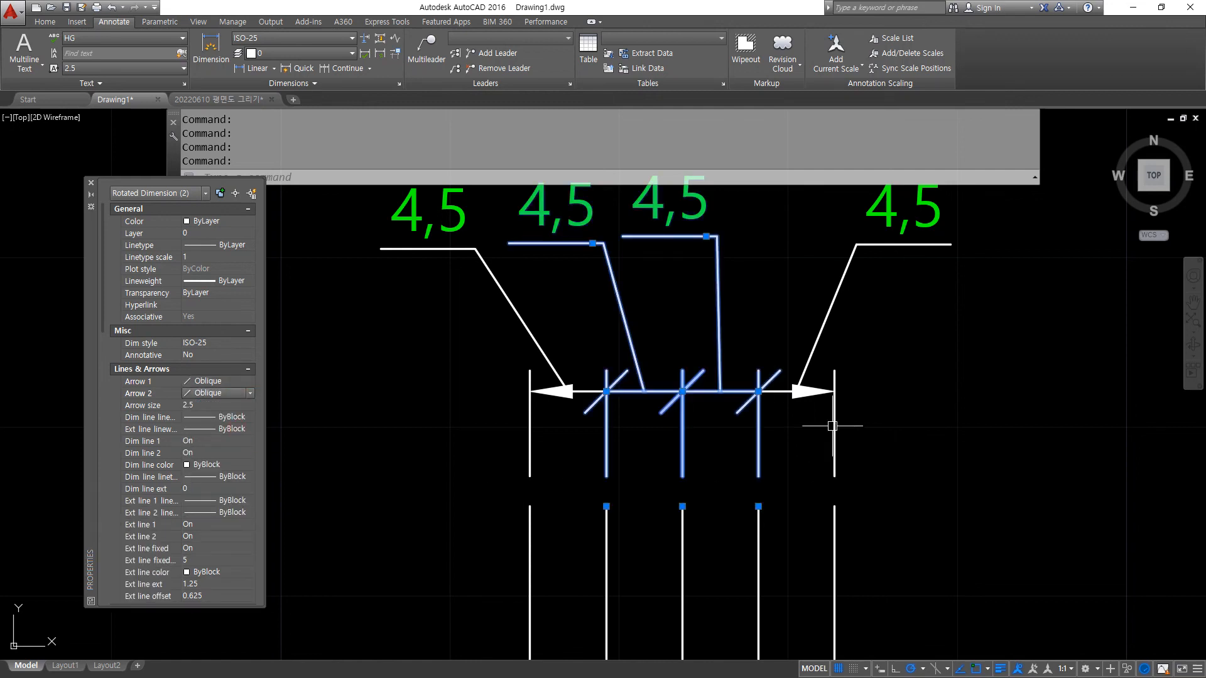
{"action": "key", "text": "Escape"}
{"action": "mouse_move", "coordinate": [474, 389]}
{"action": "left_mouse_down"}
{"action": "mouse_move", "coordinate": [923, 369]}
{"action": "mouse_move", "coordinate": [498, 382]}
{"action": "left_mouse_up"}
{"action": "mouse_move", "coordinate": [557, 460]}
{"action": "left_mouse_down"}
{"action": "mouse_move", "coordinate": [667, 290]}
{"action": "mouse_move", "coordinate": [653, 466]}
{"action": "mouse_move", "coordinate": [603, 457]}
{"action": "mouse_move", "coordinate": [723, 321]}
{"action": "mouse_move", "coordinate": [656, 442]}
{"action": "mouse_move", "coordinate": [578, 403]}
{"action": "left_mouse_up"}
{"action": "key", "text": "e"}
{"action": "key", "text": "e"}
{"action": "middle_click_drag", "start_coordinate": [583, 460], "coordinate": [587, 518]}
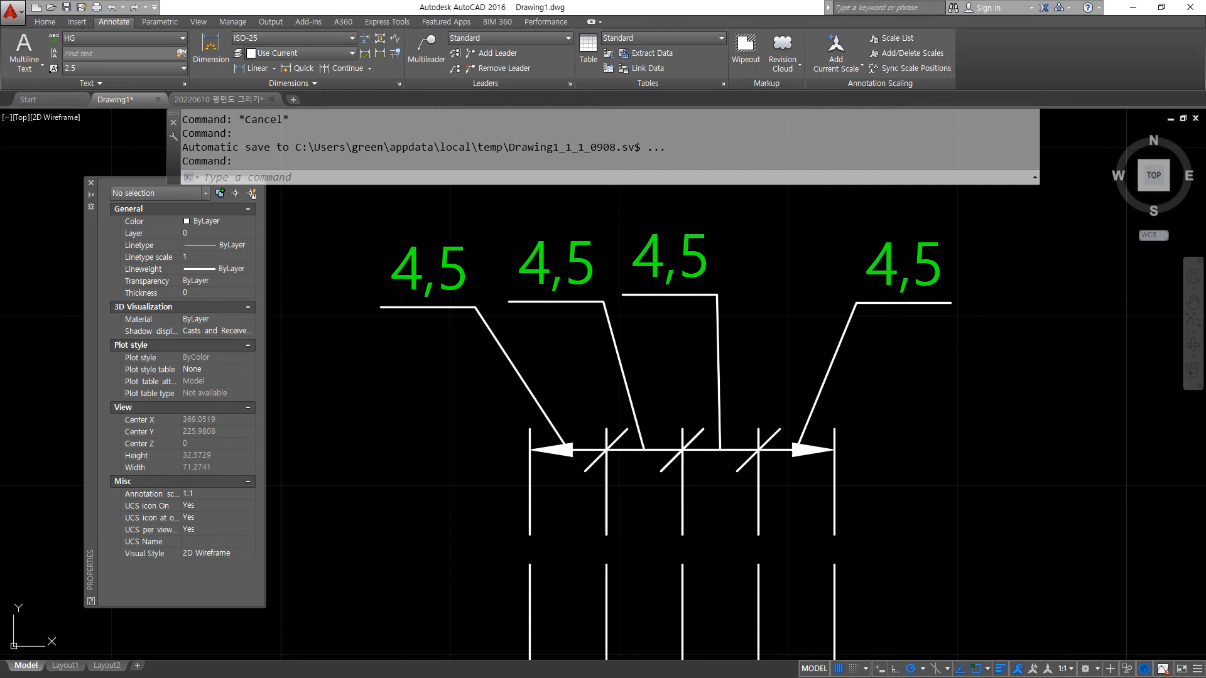
- Open the ISO-25 dimension style for modification and examine the overall scale in its Fit settings
{"action": "type", "text": "d"}
{"action": "key", "text": "Return"}
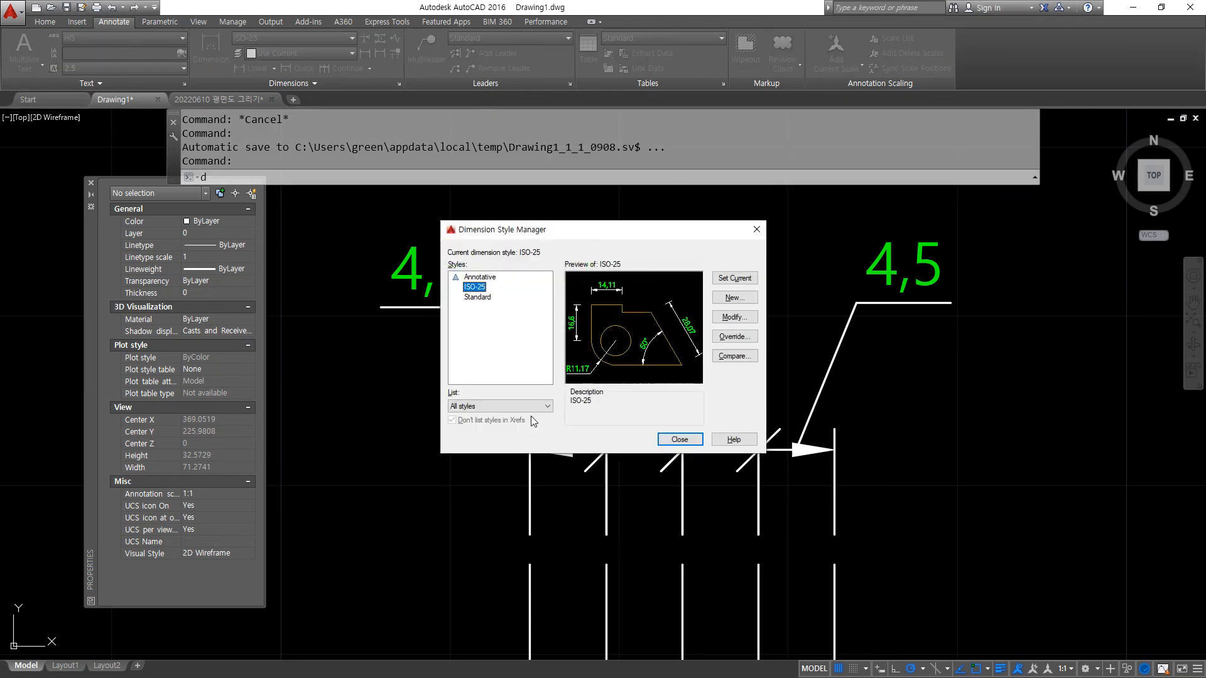
{"action": "left_click", "coordinate": [734, 317]}
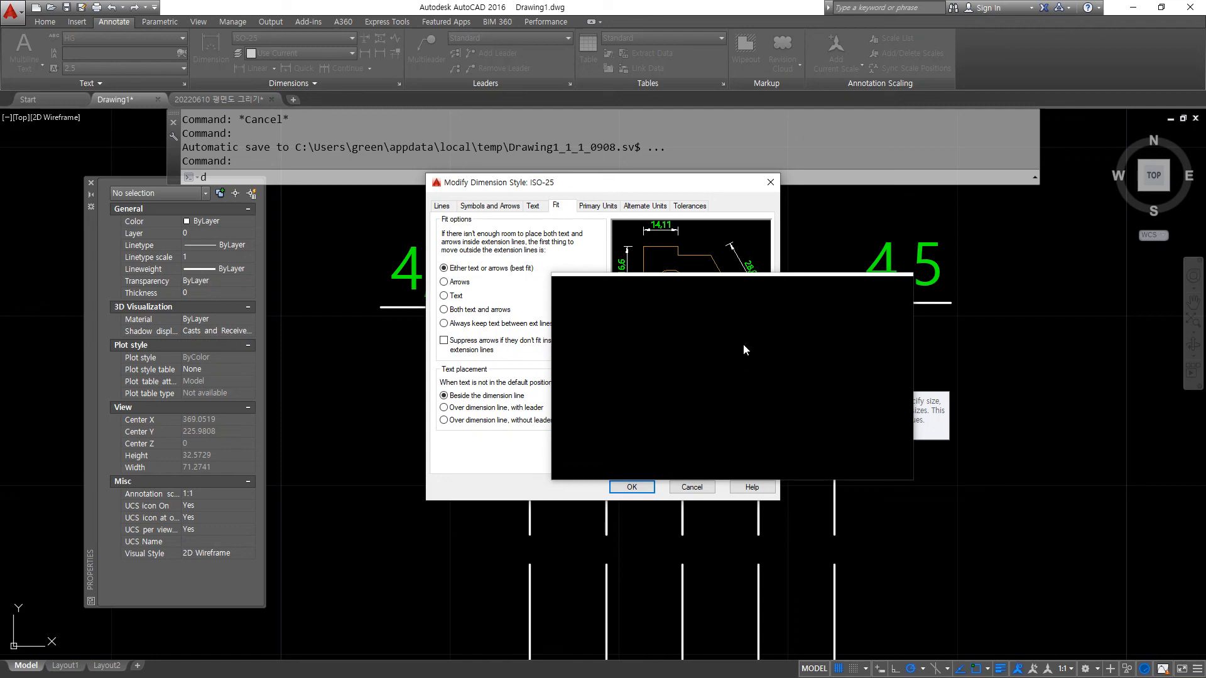
{"action": "key", "text": "ctrl+2"}
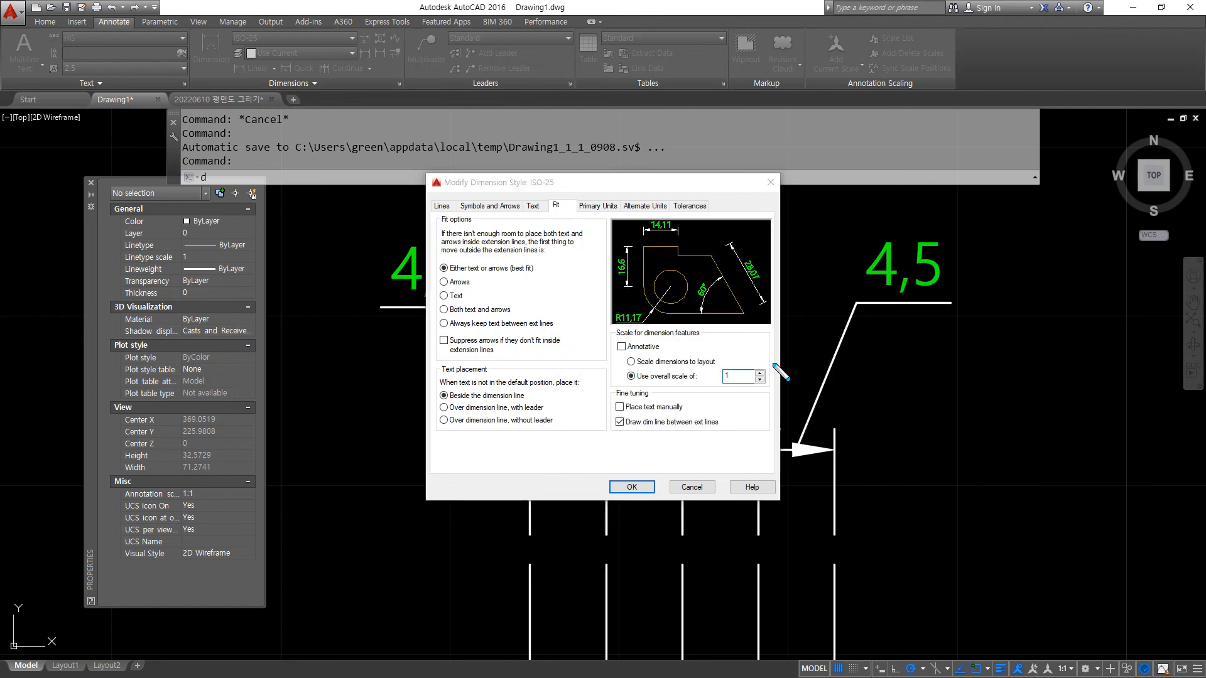
{"action": "left_click_drag", "start_coordinate": [758, 390], "coordinate": [608, 369], "text": "shift"}
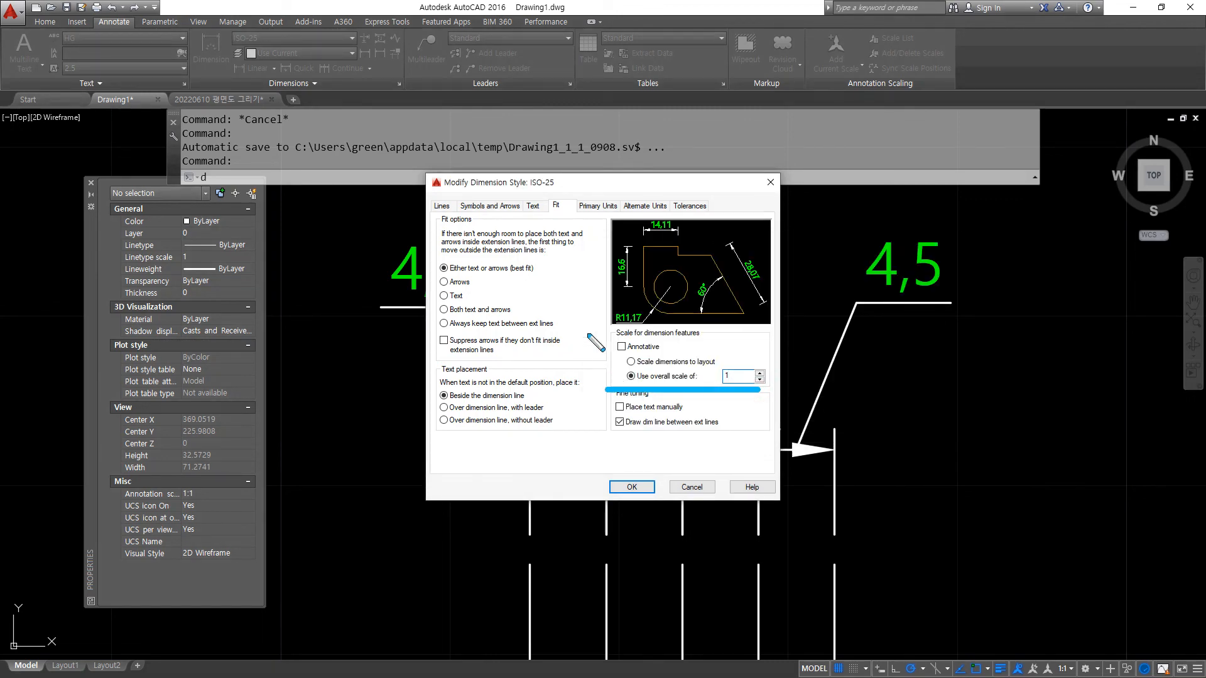
{"action": "key", "text": "Escape"}
- Review the ISO-25 text height, then its arrowhead types and arrow size
{"action": "left_click", "coordinate": [532, 205]}
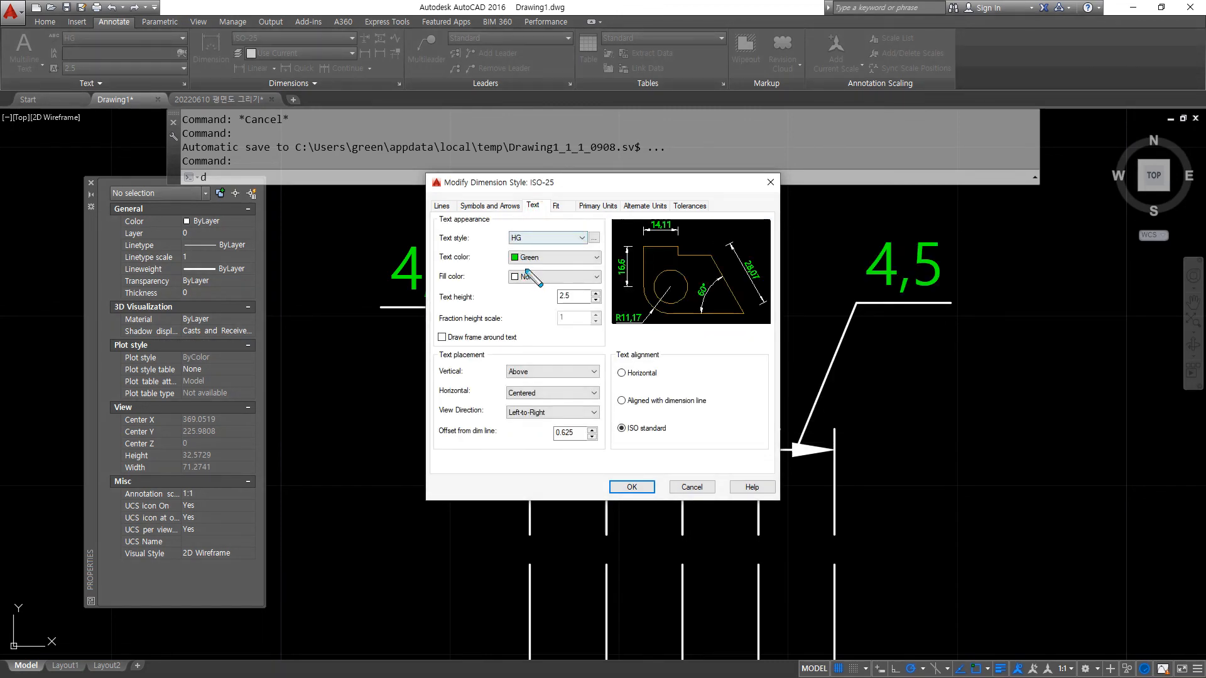
{"action": "mouse_move", "coordinate": [528, 277]}
{"action": "left_mouse_down"}
{"action": "mouse_move", "coordinate": [503, 248]}
{"action": "mouse_move", "coordinate": [523, 302]}
{"action": "left_mouse_up"}
{"action": "mouse_move", "coordinate": [590, 328]}
{"action": "left_mouse_down"}
{"action": "mouse_move", "coordinate": [547, 295]}
{"action": "mouse_move", "coordinate": [577, 328]}
{"action": "left_mouse_up"}
{"action": "key", "text": "Escape"}
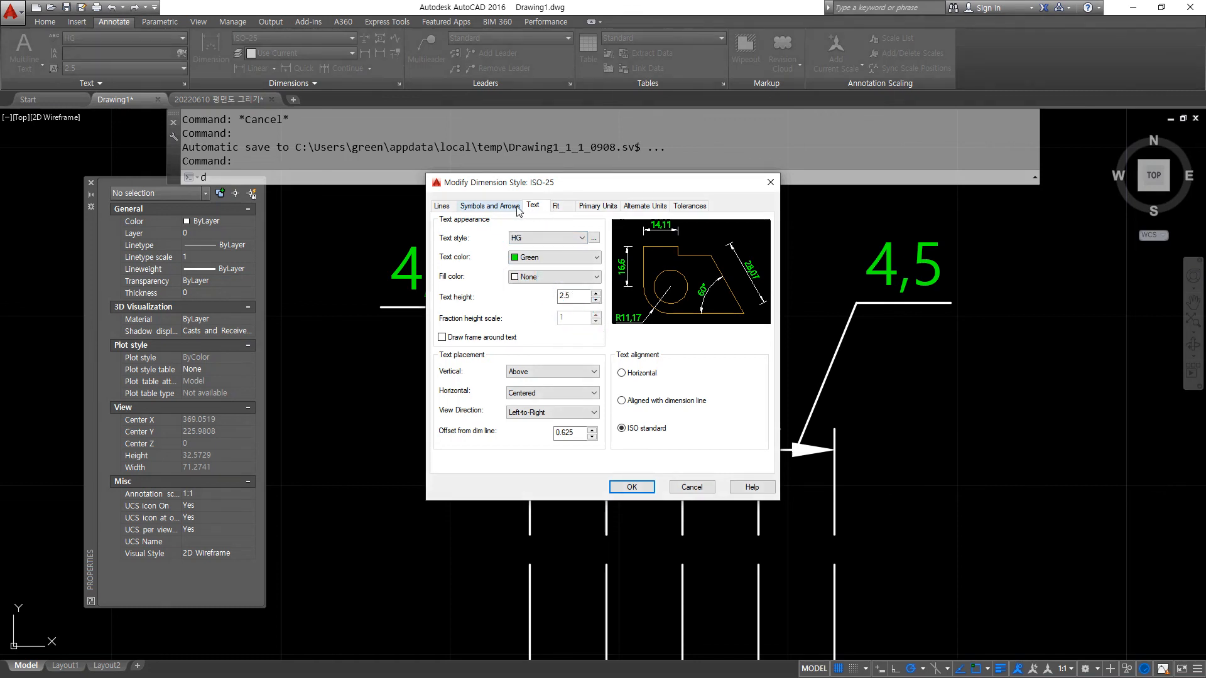
{"action": "left_click", "coordinate": [505, 206]}
{"action": "mouse_move", "coordinate": [468, 280]}
{"action": "left_mouse_down"}
{"action": "mouse_move", "coordinate": [478, 248]}
{"action": "mouse_move", "coordinate": [470, 287]}
{"action": "left_mouse_up"}
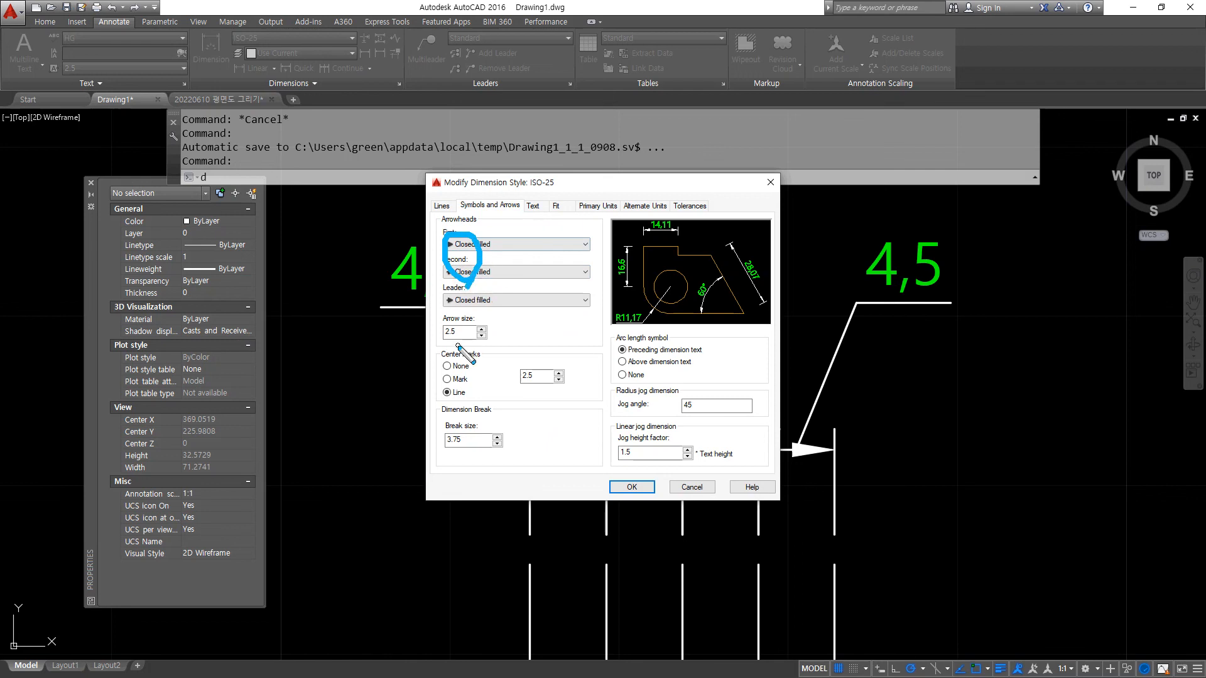
{"action": "mouse_move", "coordinate": [468, 342]}
{"action": "left_mouse_down"}
{"action": "mouse_move", "coordinate": [441, 319]}
{"action": "mouse_move", "coordinate": [461, 346]}
{"action": "left_mouse_up"}
{"action": "key", "text": "Escape"}
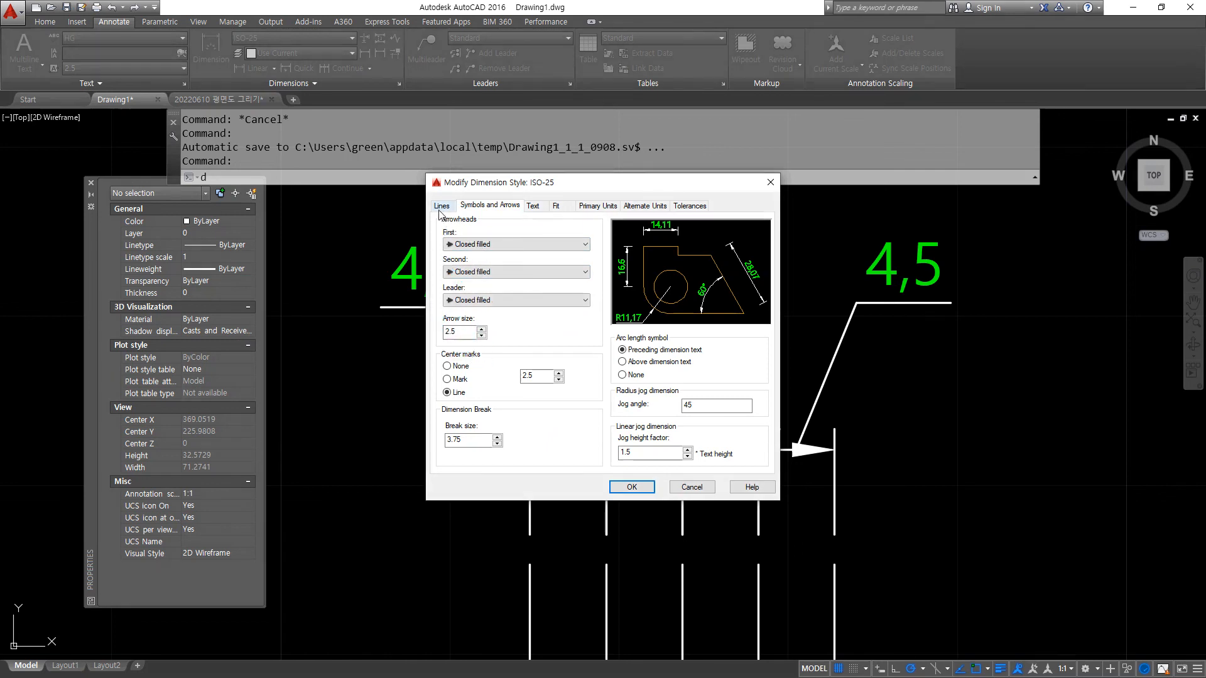
- Review the baseline spacing and fixed-length extension line settings of ISO-25, and accept the style dialog
{"action": "left_click", "coordinate": [442, 206]}
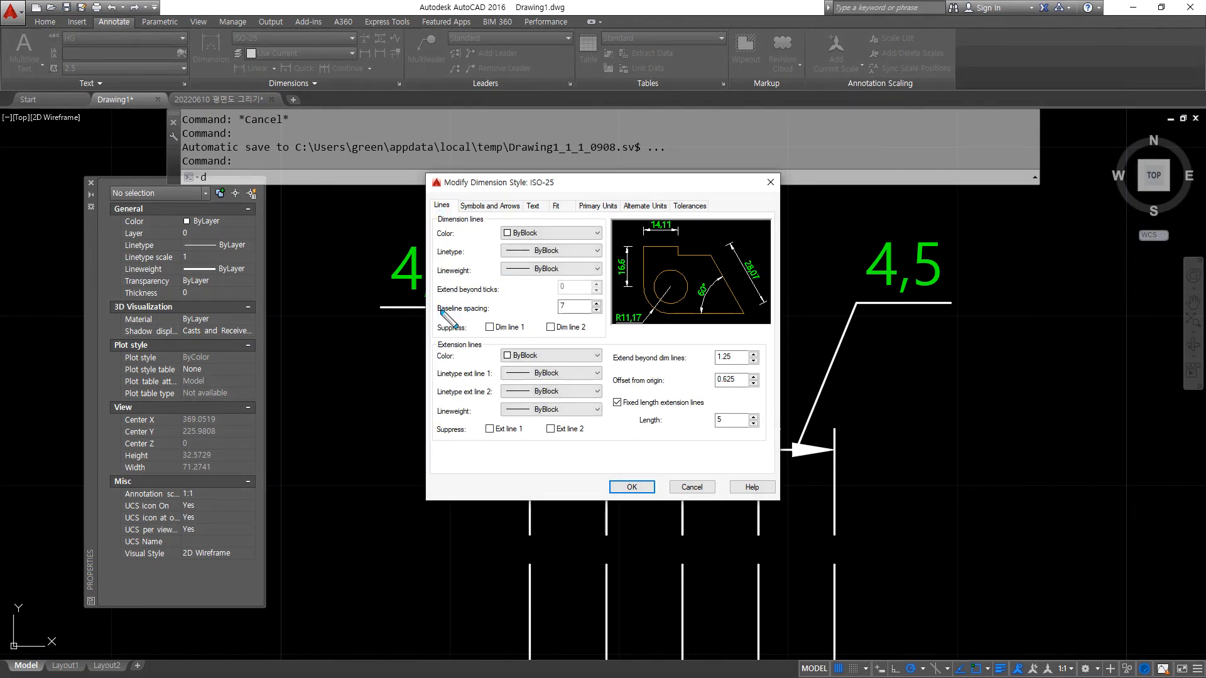
{"action": "mouse_move", "coordinate": [422, 318]}
{"action": "left_mouse_down"}
{"action": "mouse_move", "coordinate": [585, 318]}
{"action": "mouse_move", "coordinate": [534, 300]}
{"action": "mouse_move", "coordinate": [531, 314]}
{"action": "mouse_move", "coordinate": [574, 331]}
{"action": "mouse_move", "coordinate": [574, 316]}
{"action": "mouse_move", "coordinate": [564, 329]}
{"action": "left_mouse_up"}
{"action": "key", "text": "Escape"}
{"action": "mouse_move", "coordinate": [659, 444]}
{"action": "left_mouse_down"}
{"action": "mouse_move", "coordinate": [706, 402]}
{"action": "mouse_move", "coordinate": [656, 445]}
{"action": "left_mouse_up"}
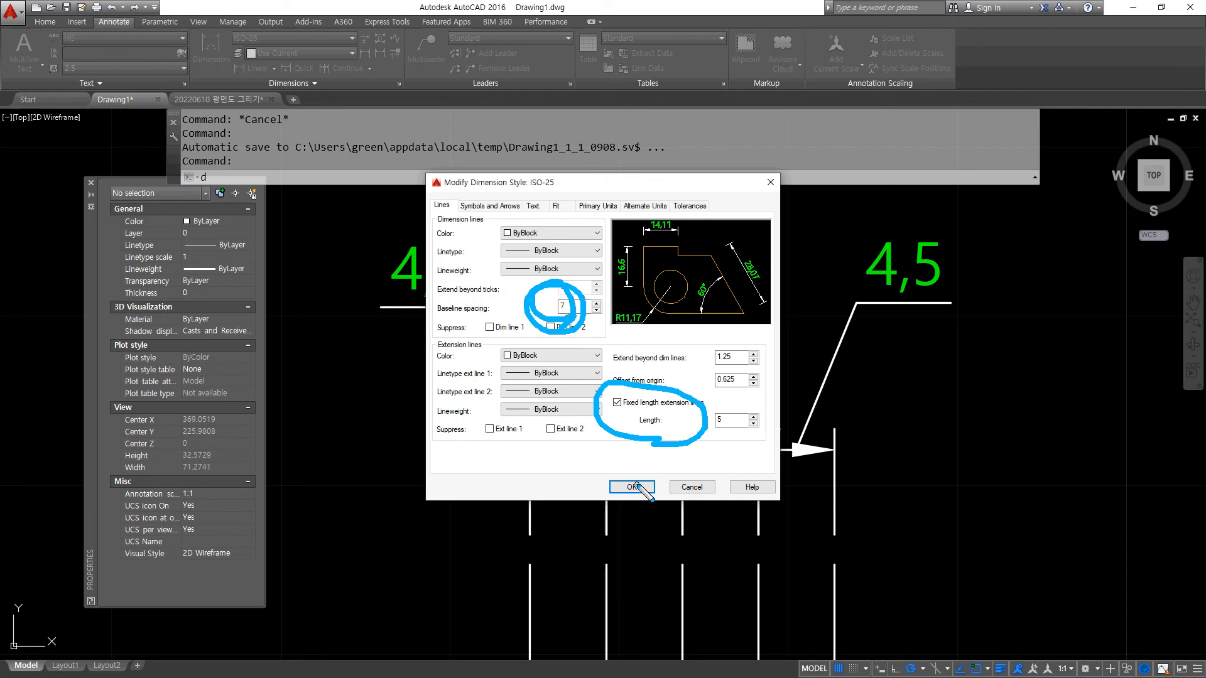
{"action": "key", "text": "Escape"}
{"action": "left_click", "coordinate": [632, 487]}
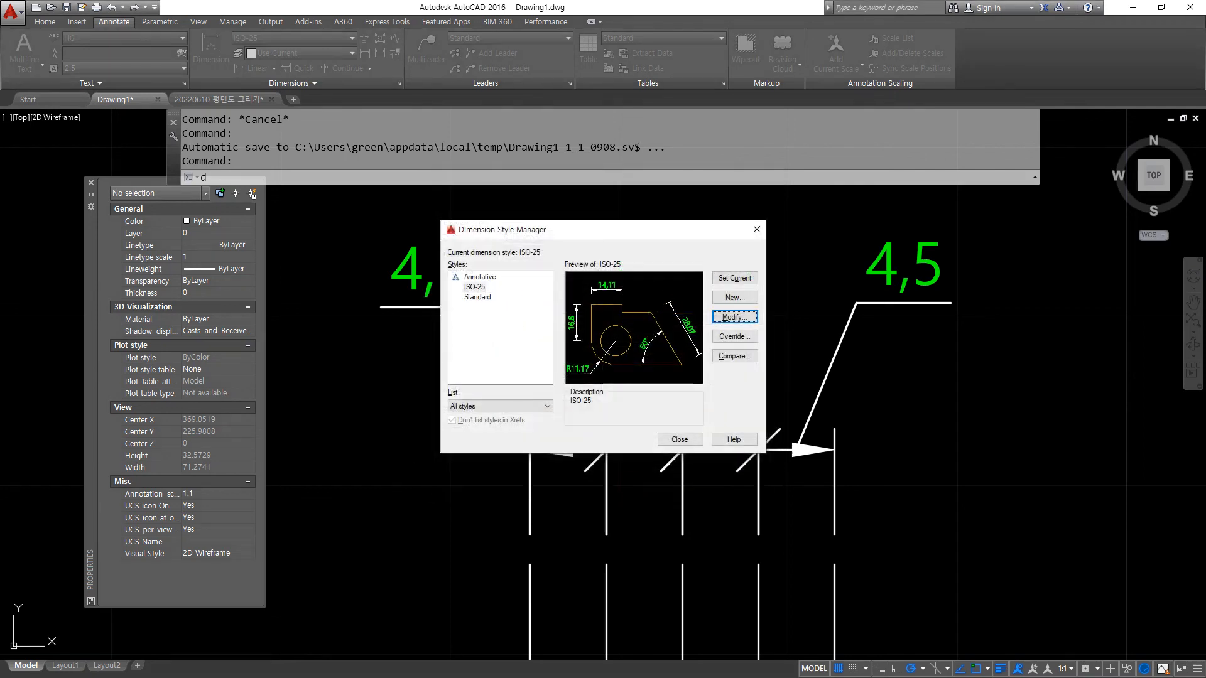